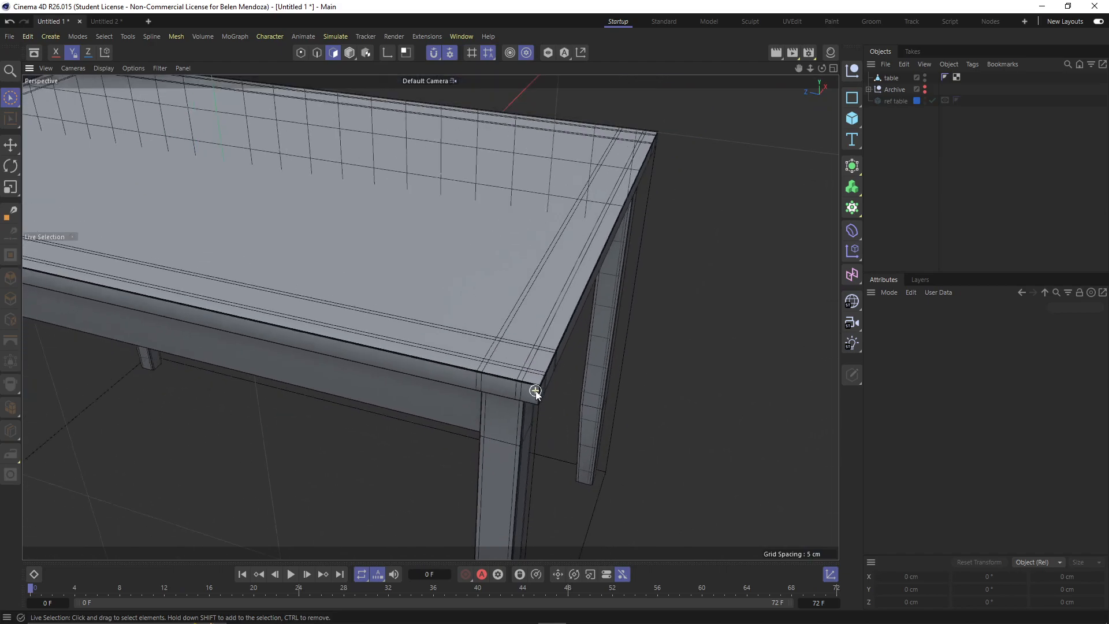
Review the finished table model and the chair model in the other open project from several angles
alt+drag(536, 344, 569, 339)
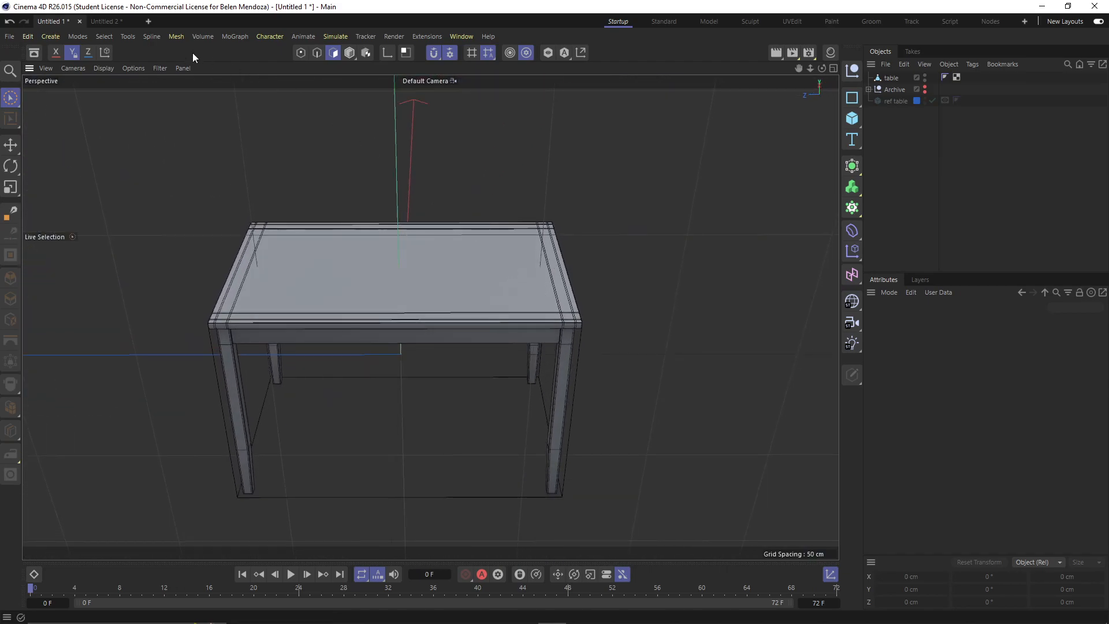
click(109, 22)
alt+drag(361, 250, 196, 148)
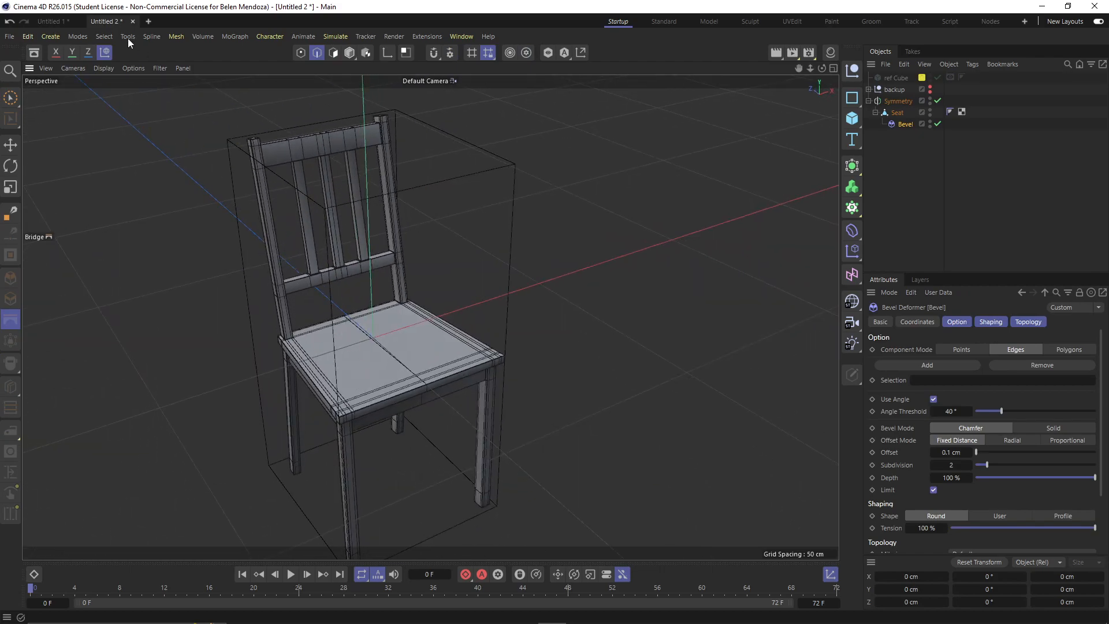
click(39, 19)
Create a new project and load ikea table.jpg from the kitchen Modeling folder as the Top view's background image
click(149, 22)
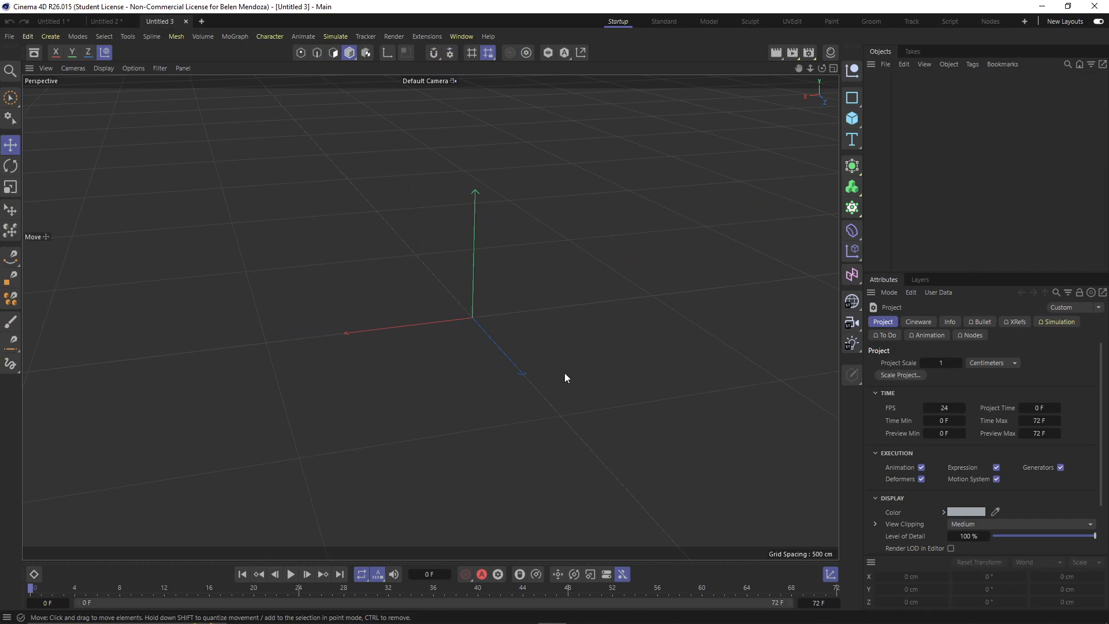
middle_click(588, 339)
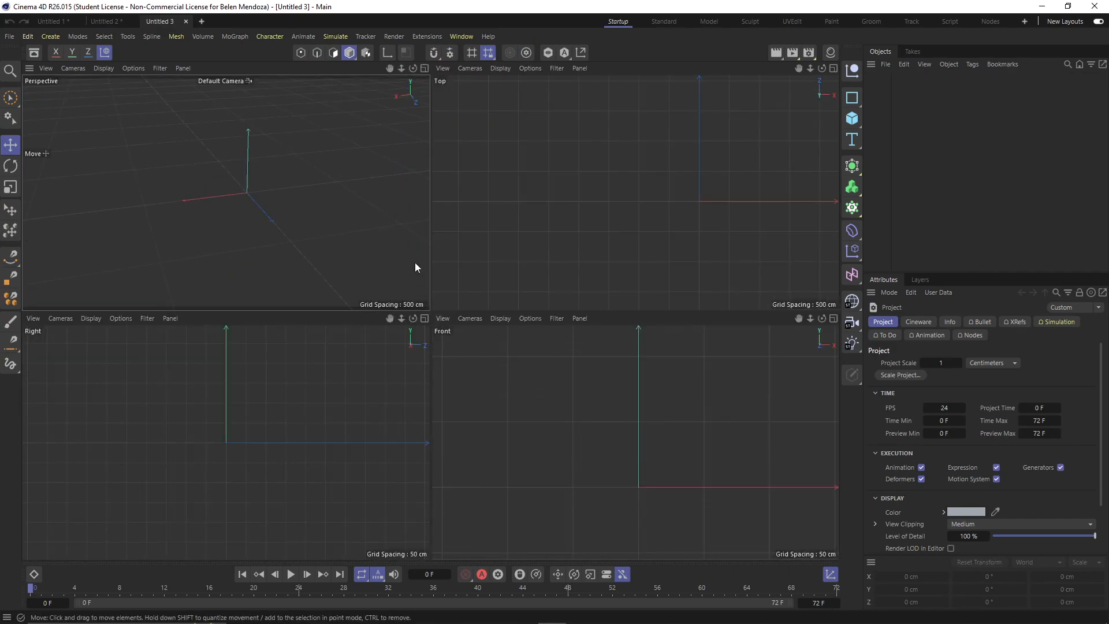
click(596, 256)
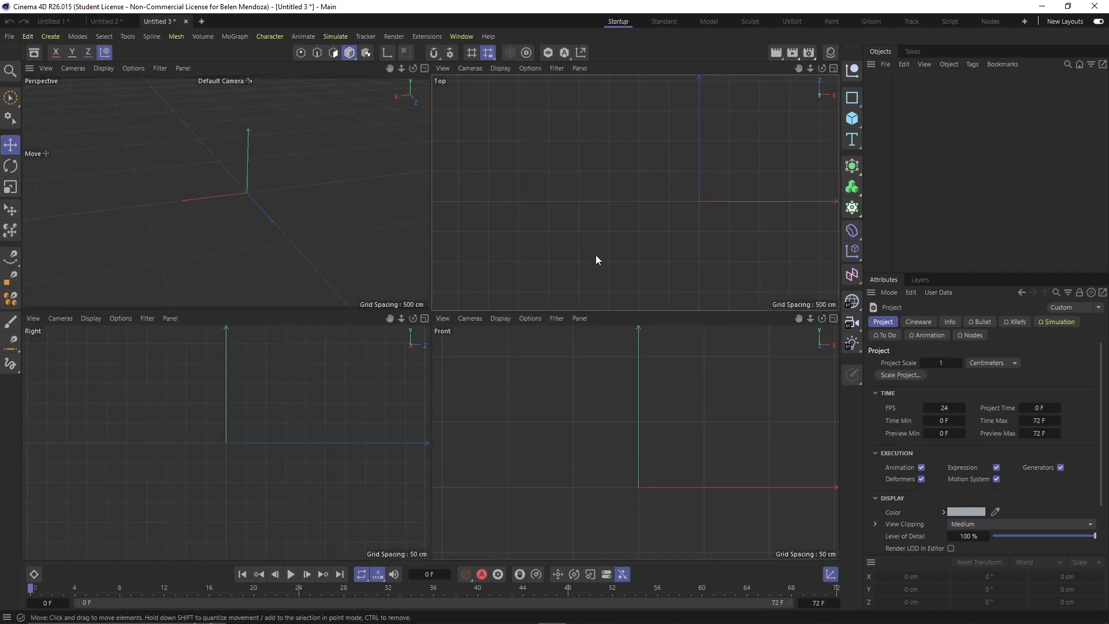
key(shift+v)
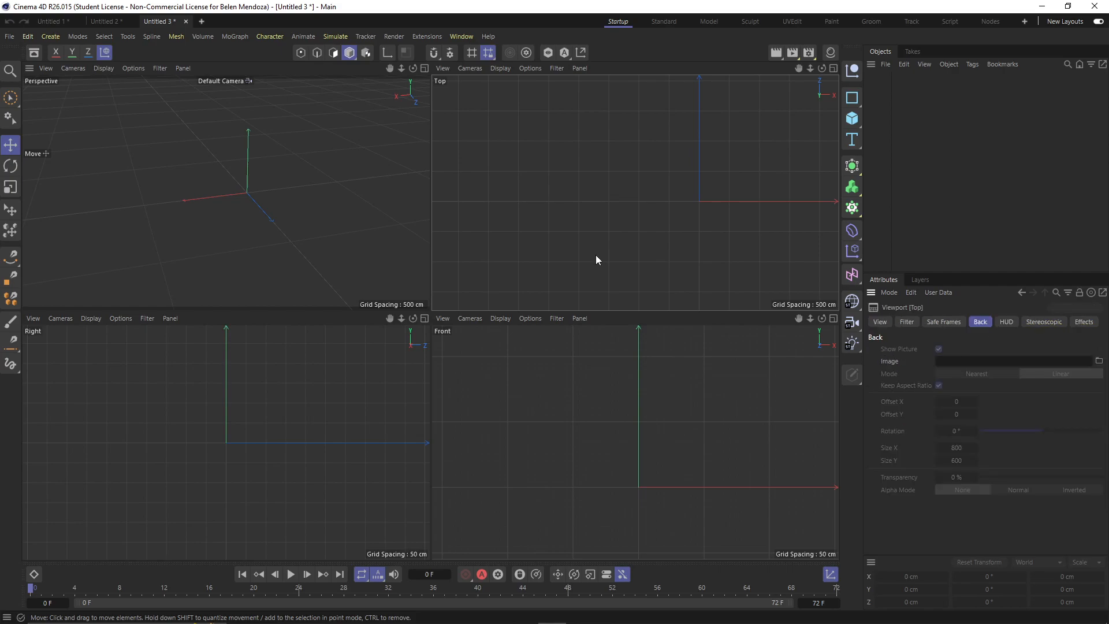
click(1099, 361)
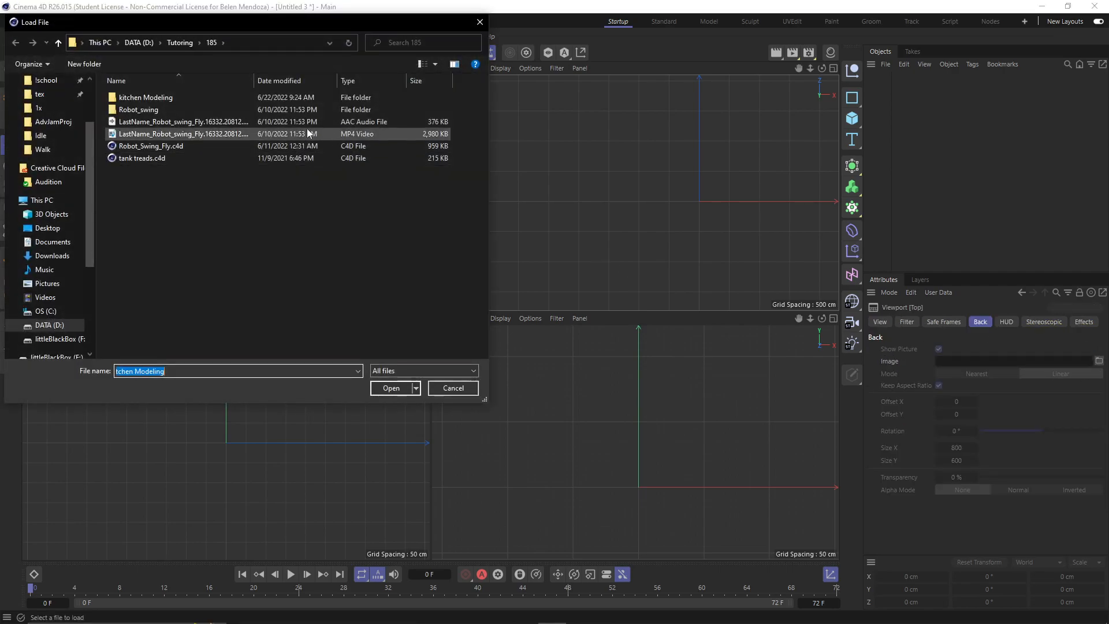
double_click(174, 97)
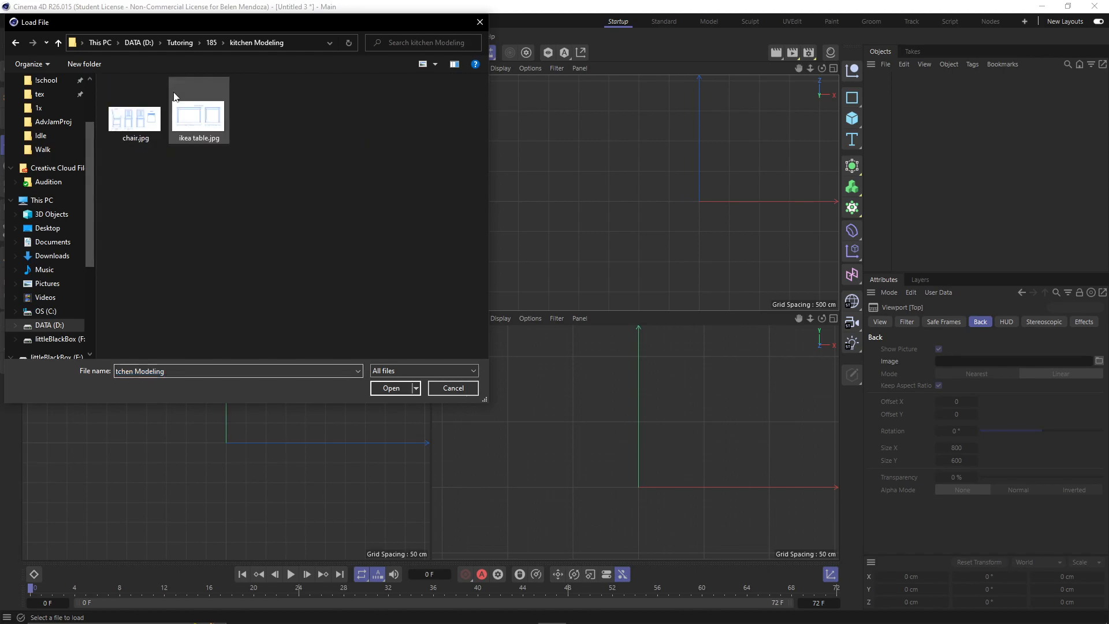
click(186, 116)
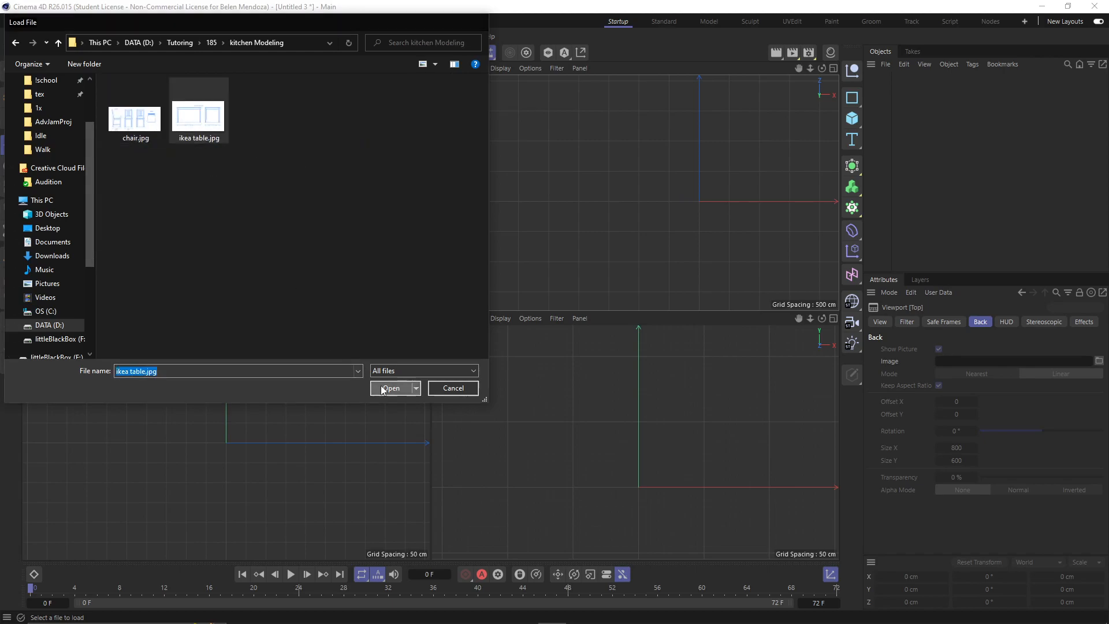
click(383, 389)
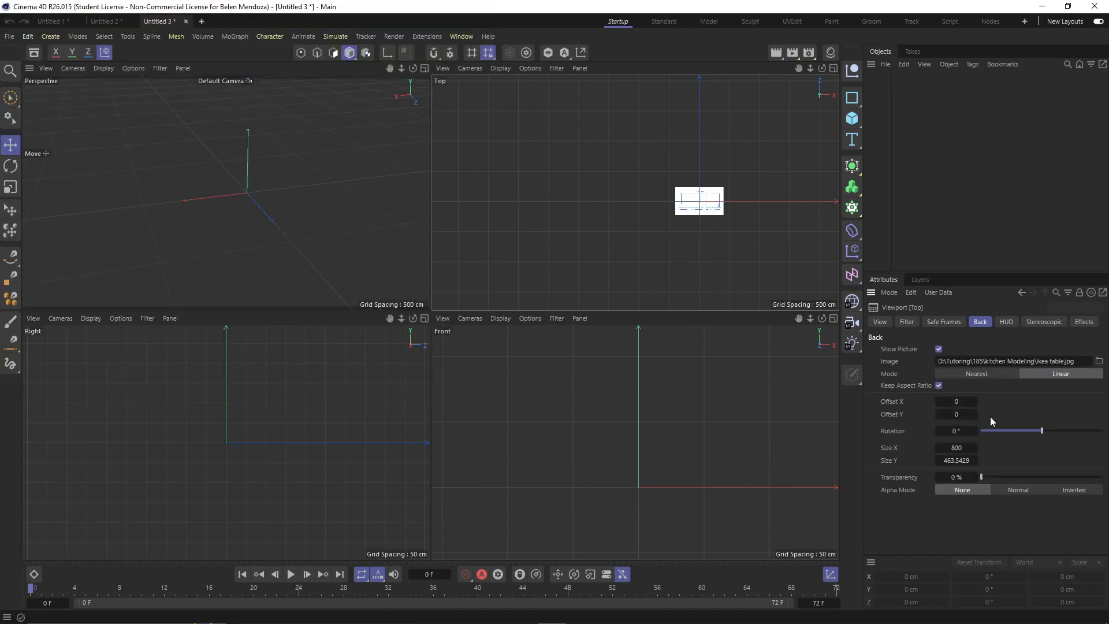
Copy the Top view's background image path and assign it to the Front and Right views as well
click(1001, 361)
key(ctrl+a)
key(ctrl+c)
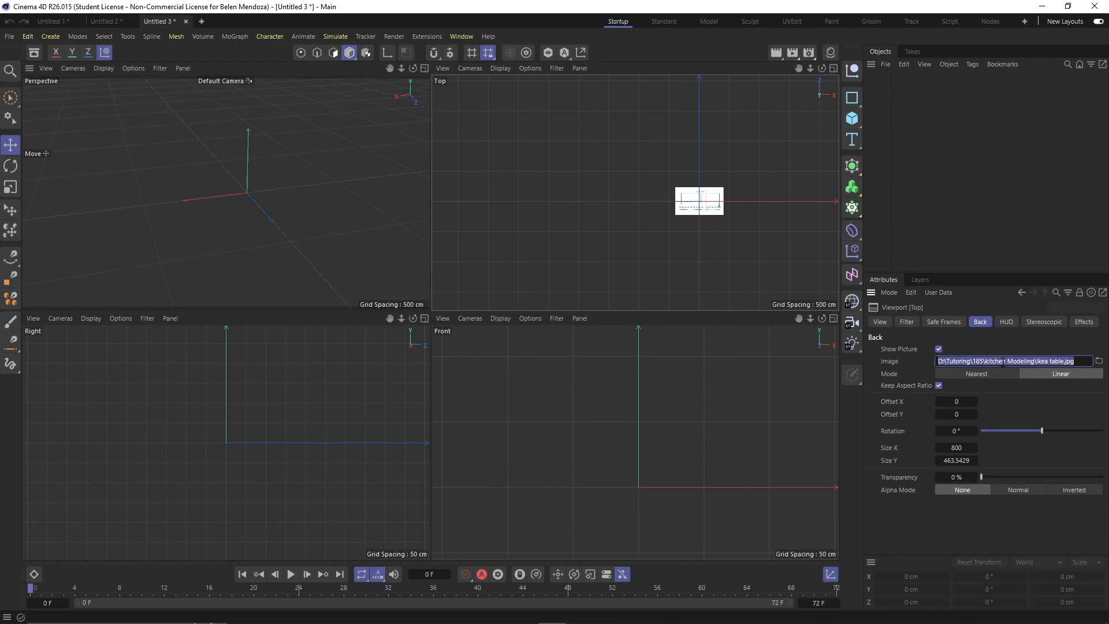
click(743, 417)
click(1007, 362)
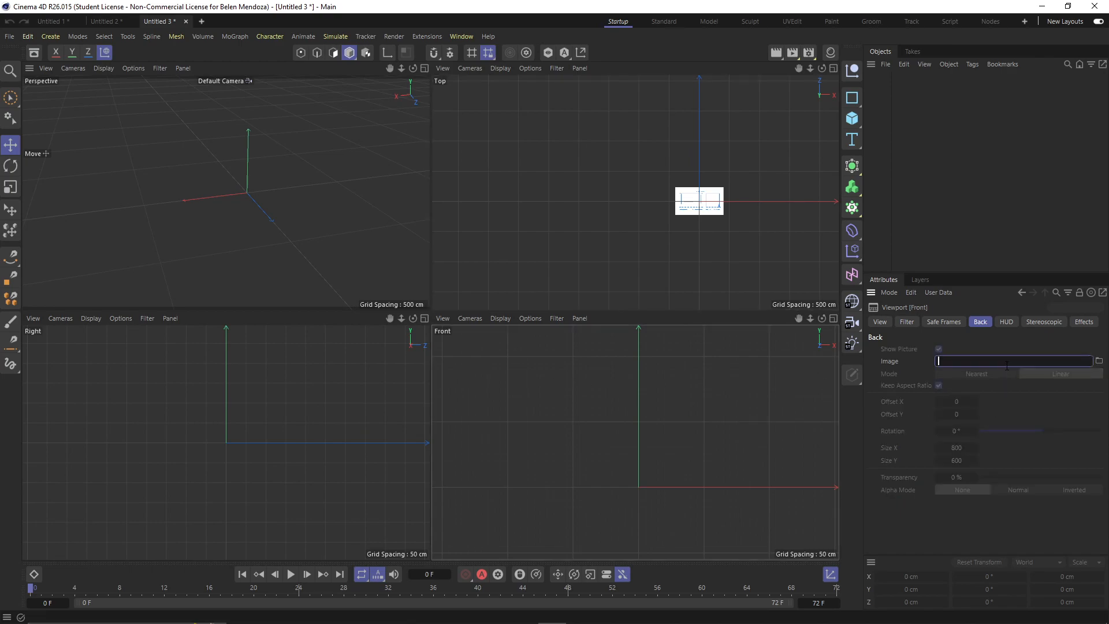
key(ctrl+v)
click(317, 477)
click(1018, 363)
key(ctrl+v)
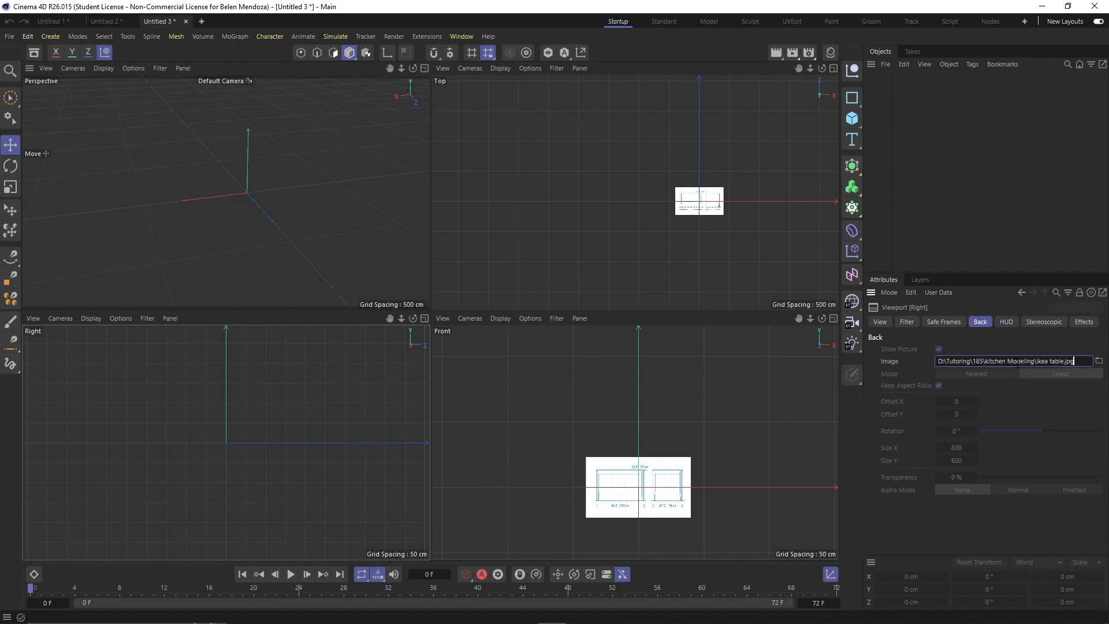
click(570, 411)
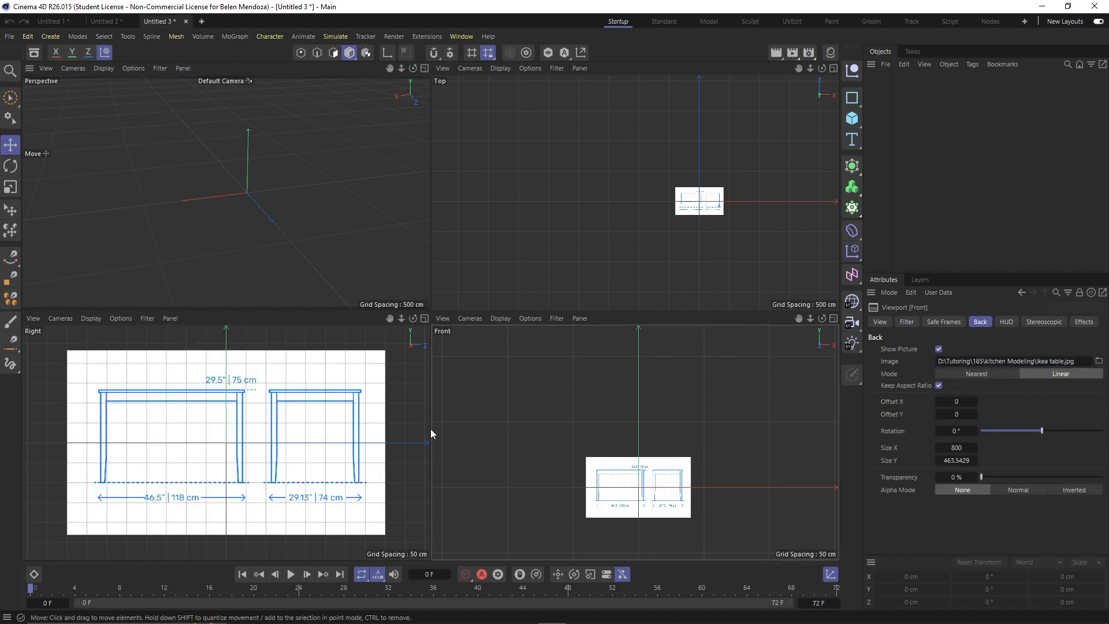
Add a cube as the table's size reference and set its X size to 118 cm
click(852, 118)
scroll(640, 508, up, 4)
scroll(640, 507, up, 3)
scroll(641, 498, down, 3)
alt+middle_drag(644, 488, 650, 495)
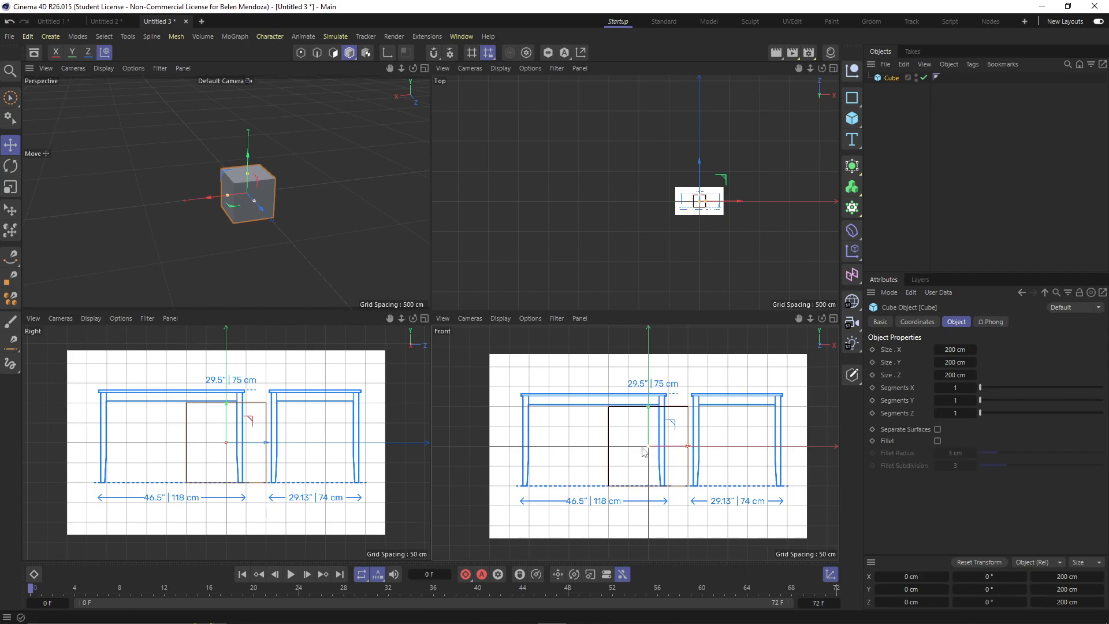
click(950, 349)
text(118)
key(Return)
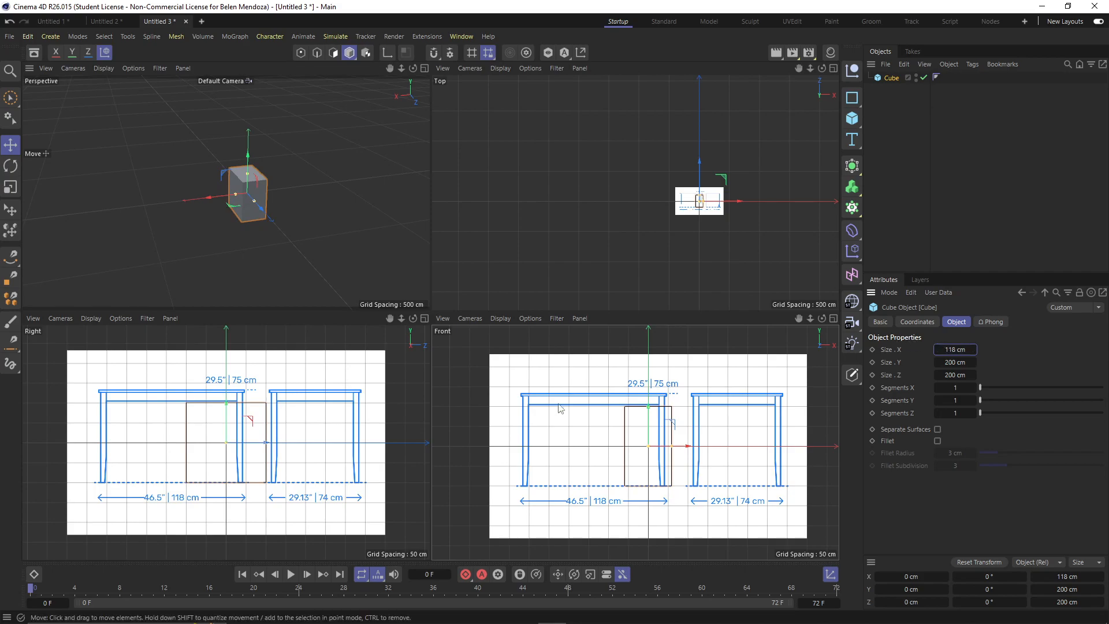
Set the cube's Z size to 74 cm and its Y size to 75 cm
scroll(710, 178, up, 5)
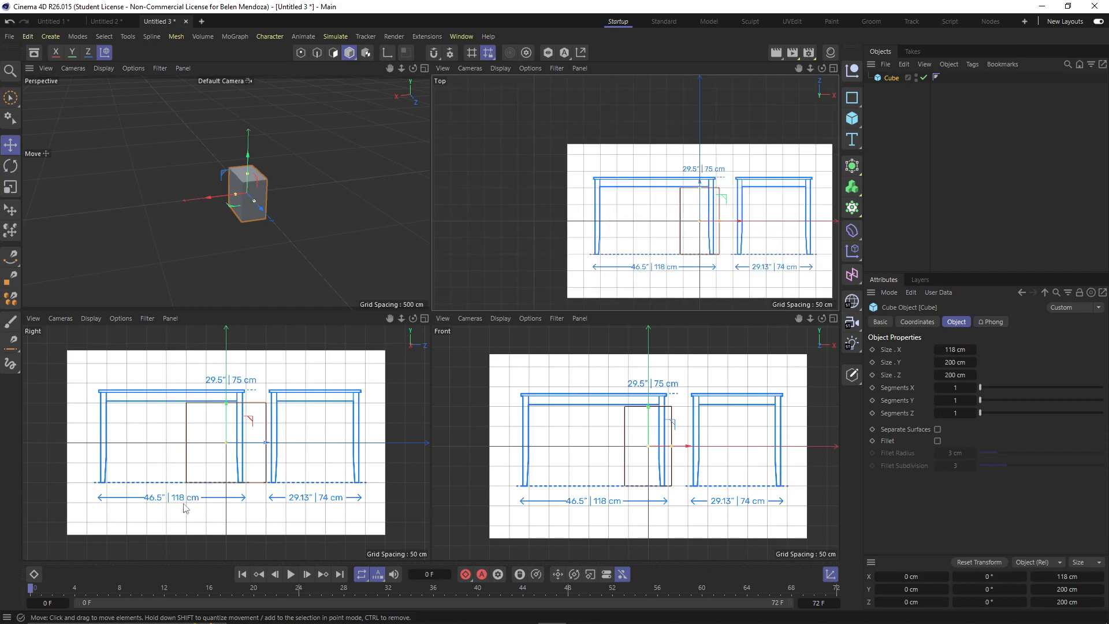
scroll(190, 496, up, 3)
scroll(233, 488, down, 3)
alt+middle_drag(242, 493, 254, 518)
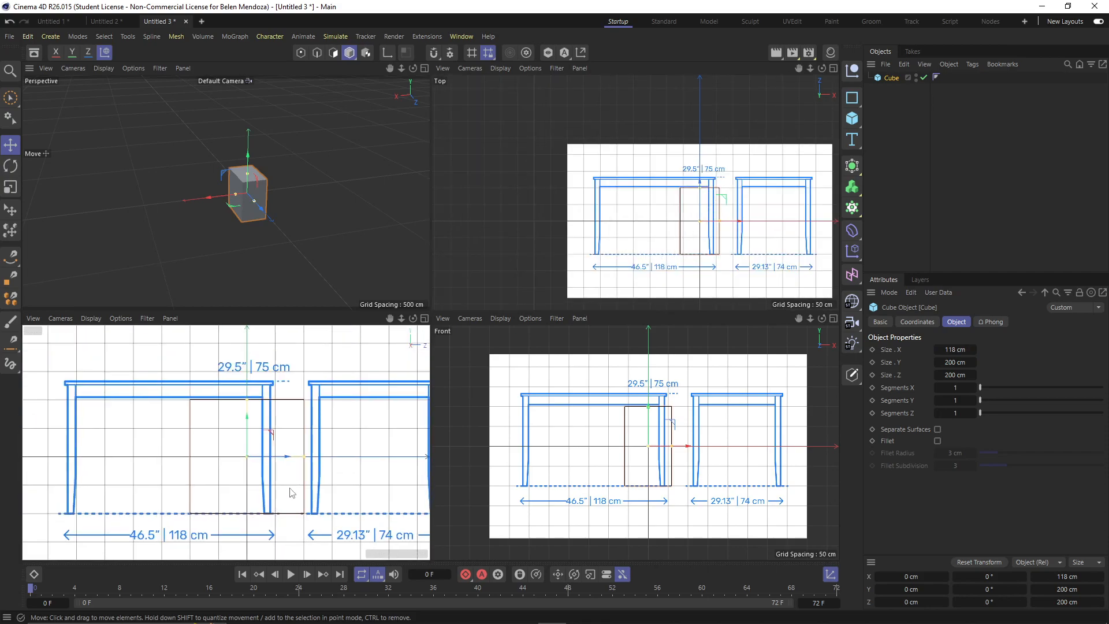
click(954, 375)
text(74)
key(Return)
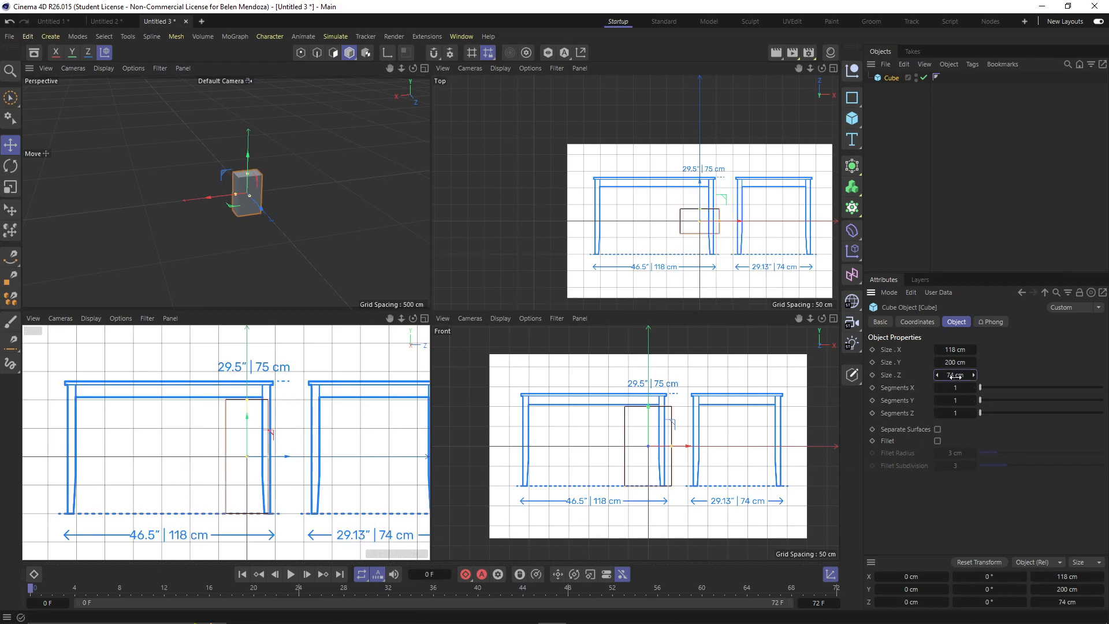
double_click(956, 363)
text(75)
key(Return)
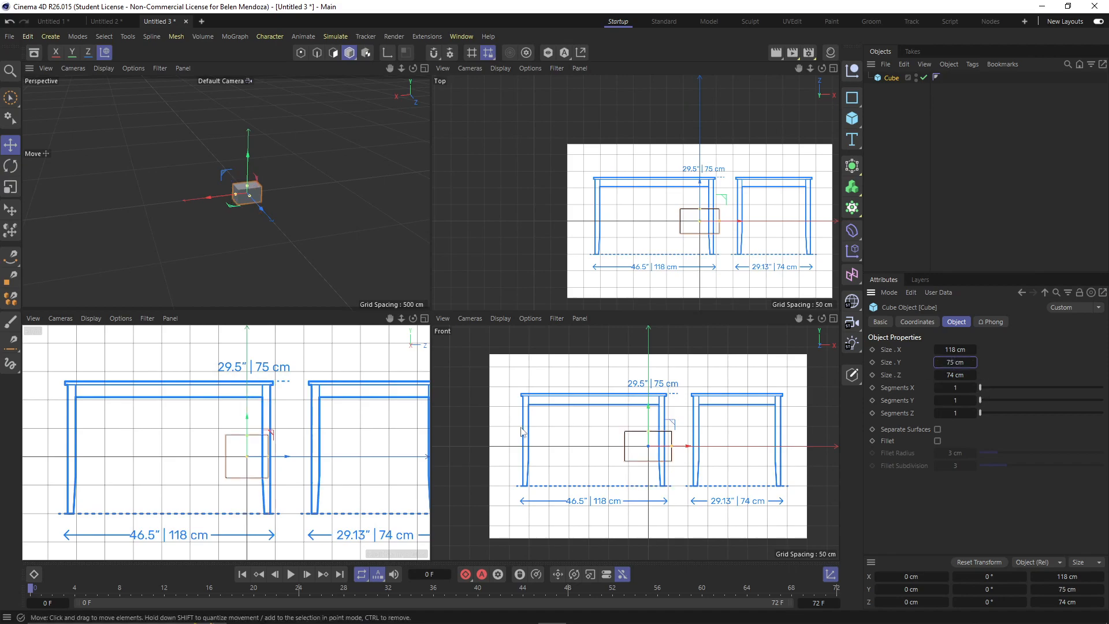
Match the Front view's background image to the cube's height with Size X 258 and Offset Y -5.2
scroll(259, 473, up, 1)
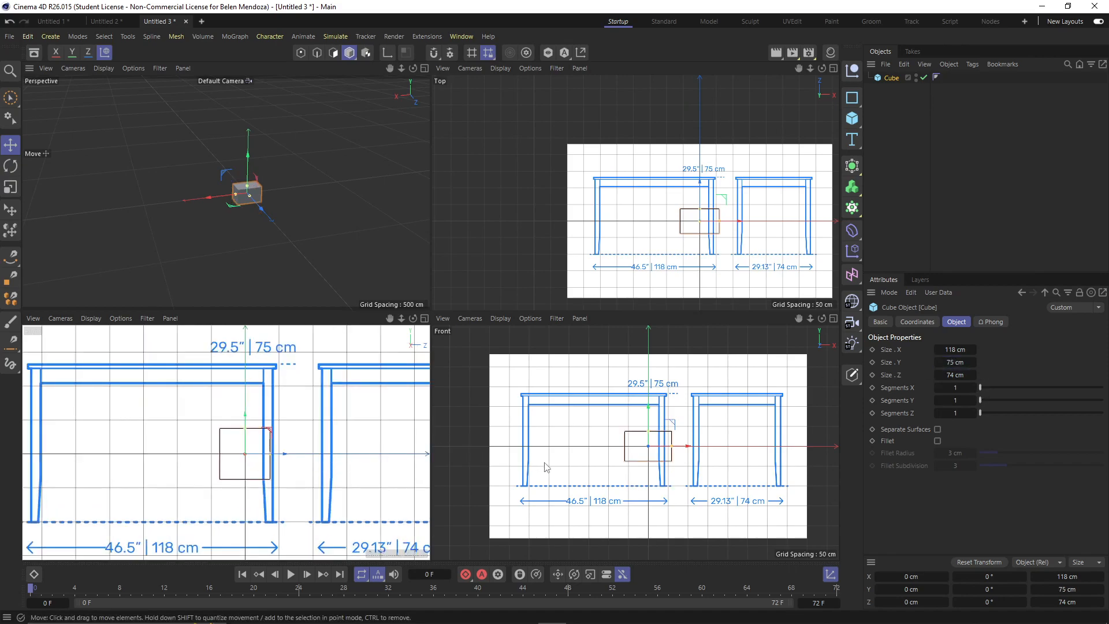
middle_click(546, 466)
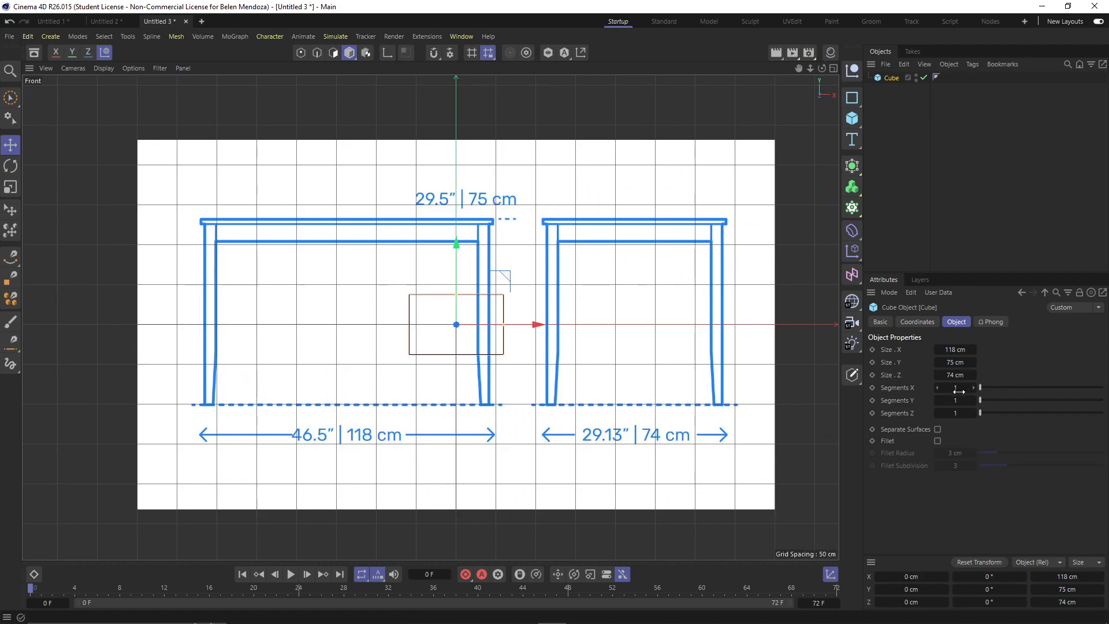
key(shift+v)
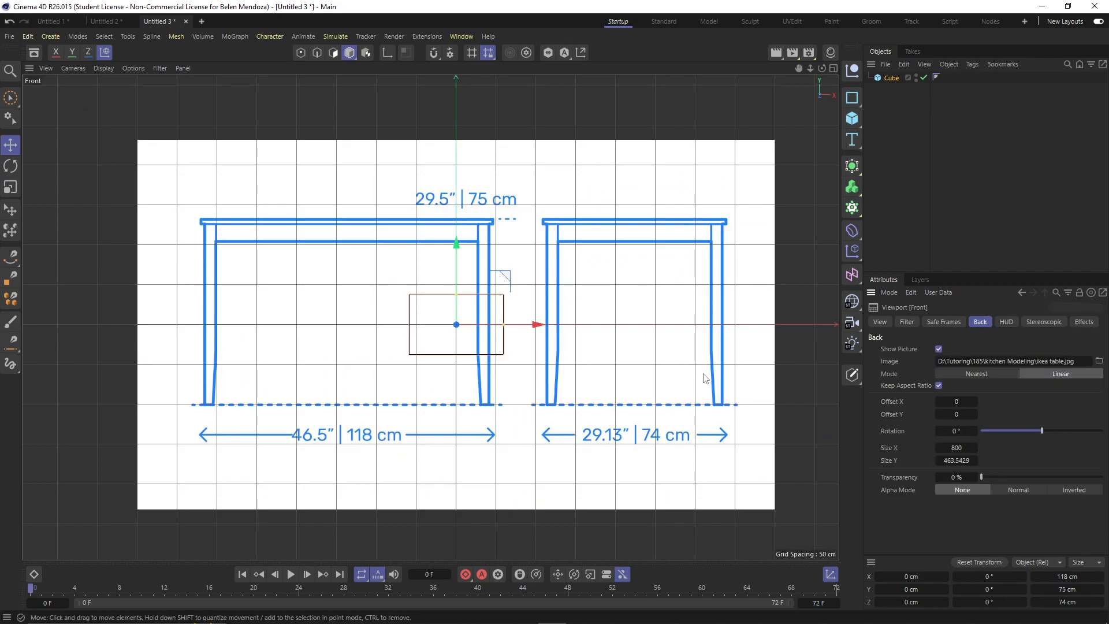
drag(952, 447, 858, 448)
scroll(745, 441, up, 8)
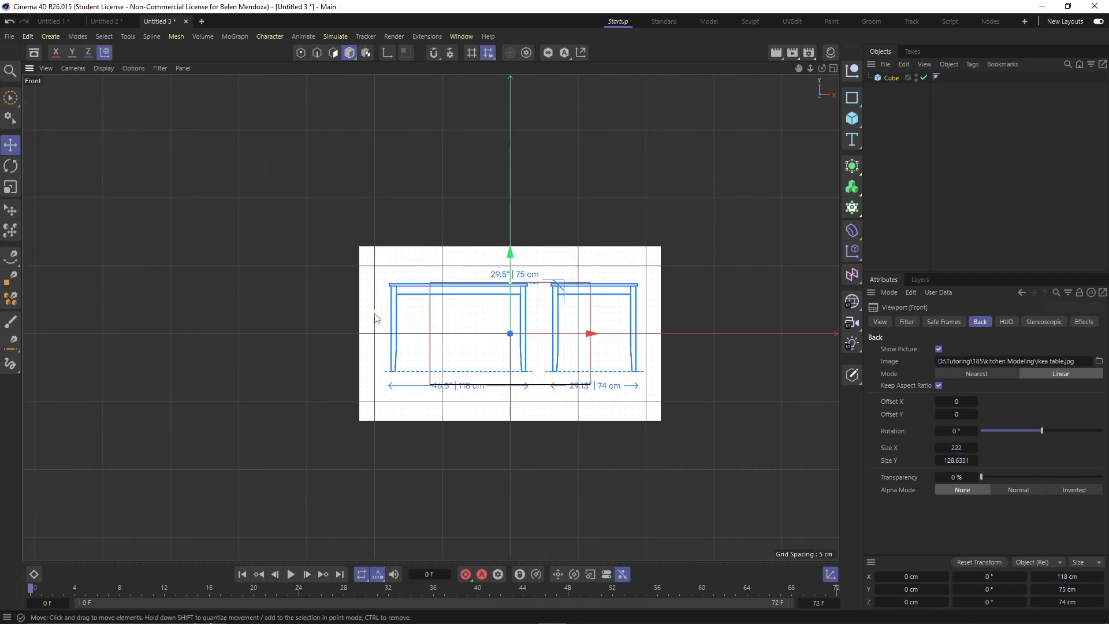
drag(975, 450, 950, 414)
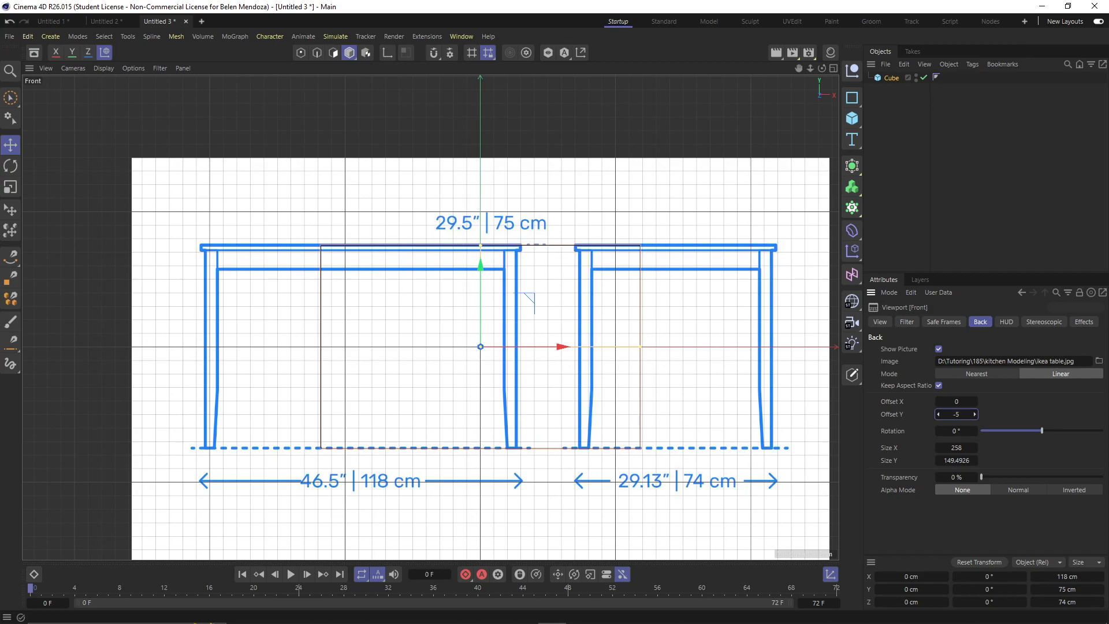
click(939, 414)
click(939, 414)
click(939, 414)
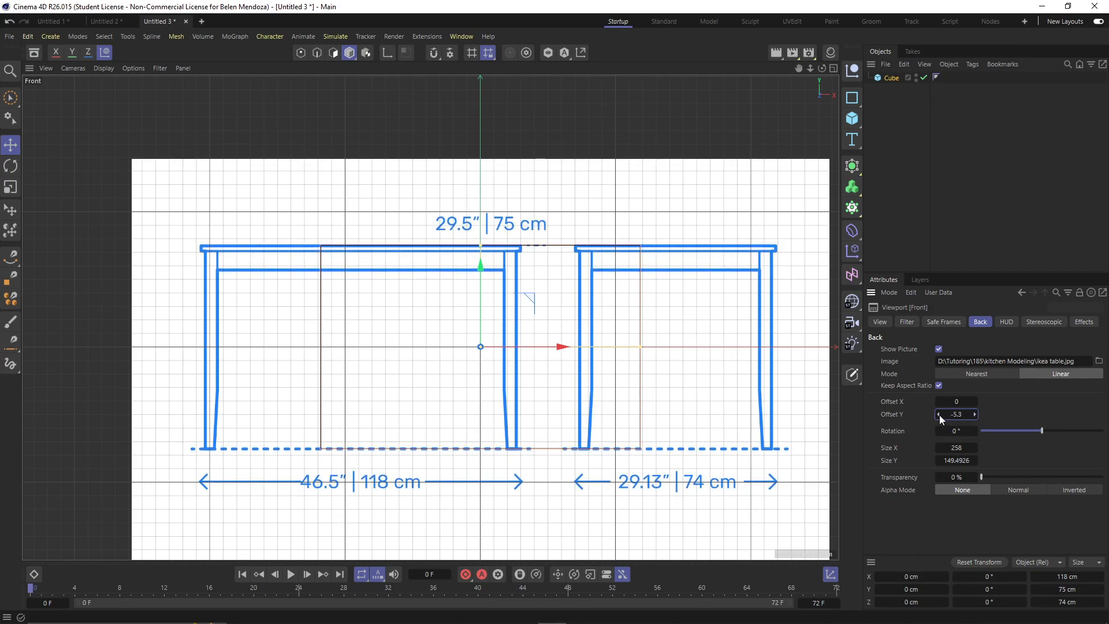
click(976, 419)
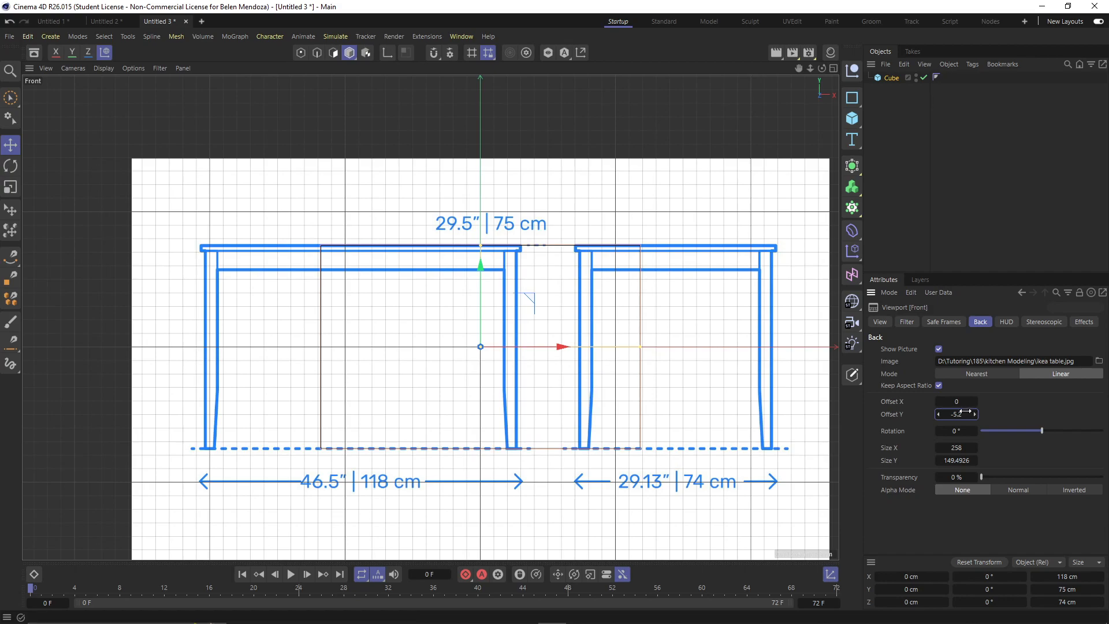
Shift the Front background image horizontally to Offset X 44.3 so the wide table drawing lines up with the cube
mouse_move(956, 402)
mouse_down()
mouse_move(981, 402)
mouse_move(968, 402)
mouse_up()
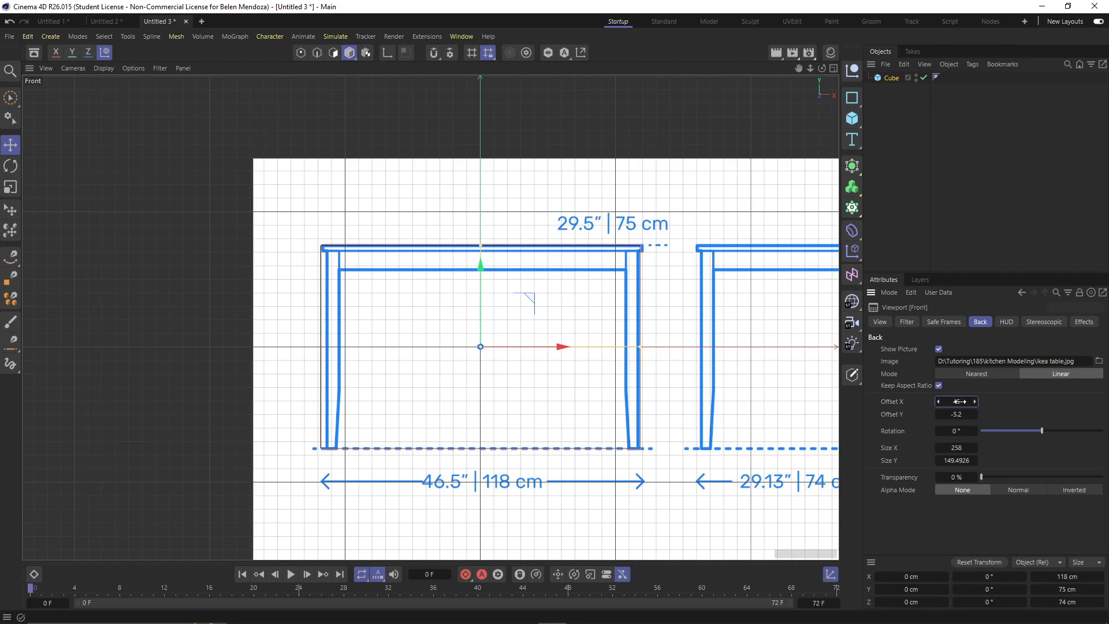
click(974, 403)
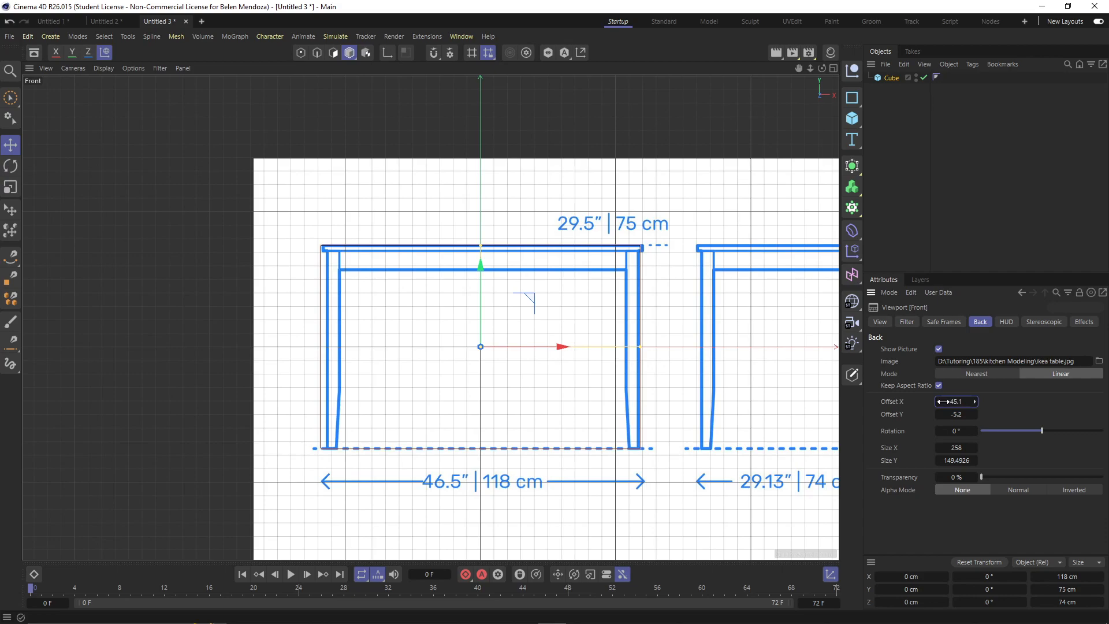
drag(937, 404, 937, 404)
scroll(307, 453, up, 5)
scroll(308, 453, down, 5)
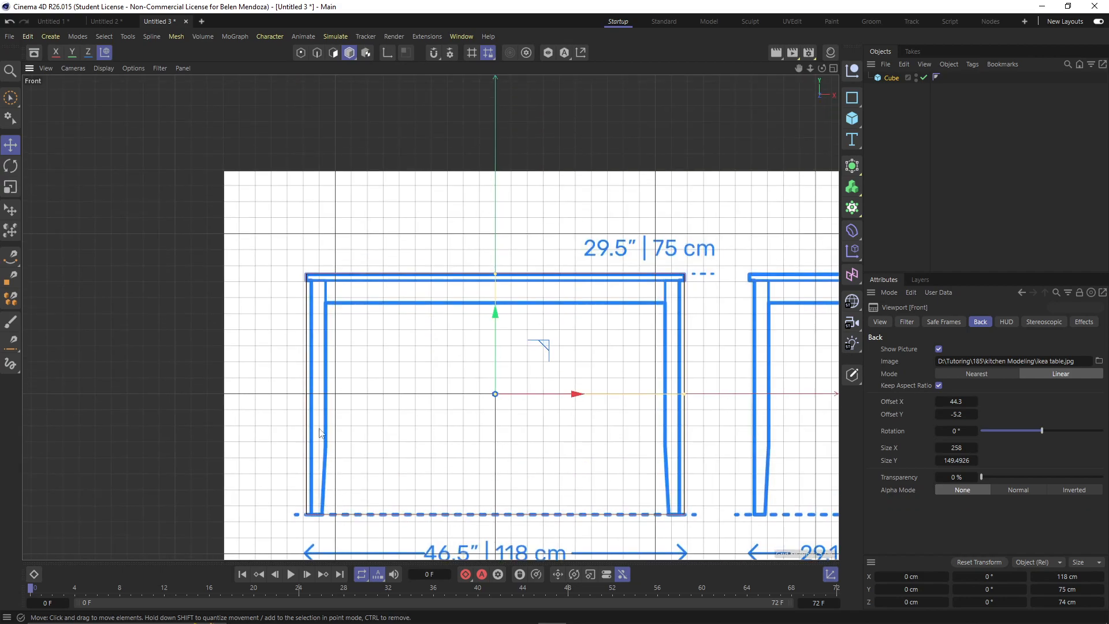
Fine-tune the Front background image to Offset Y -5.1 and check its alignment against the cube's edges
scroll(328, 263, up, 6)
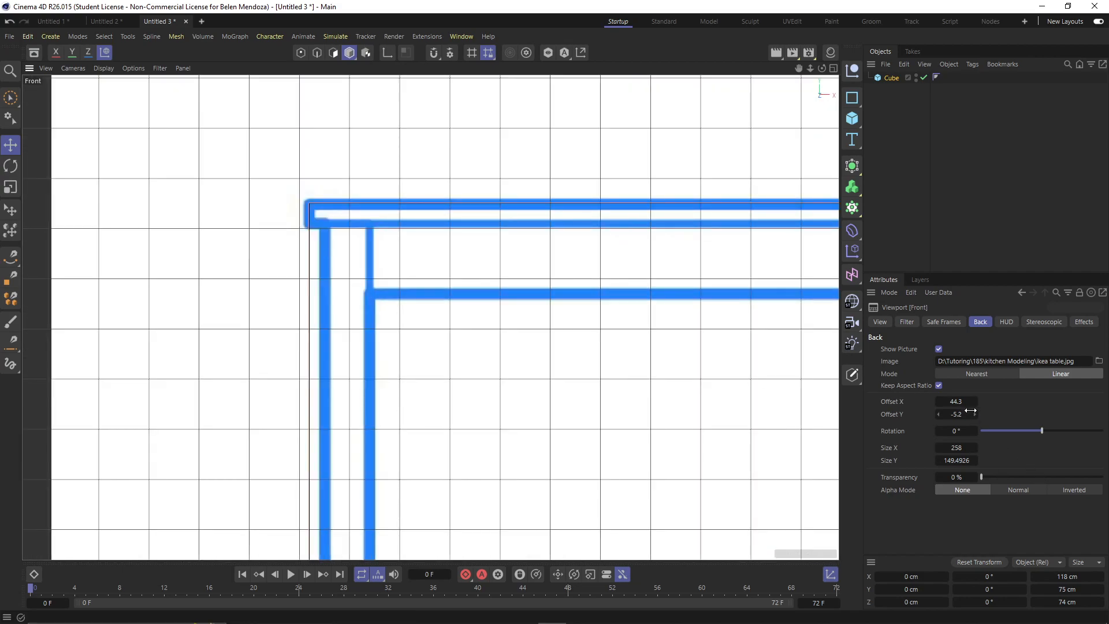
click(974, 414)
scroll(495, 425, down, 5)
scroll(543, 428, up, 2)
scroll(543, 428, down, 4)
scroll(440, 413, up, 5)
scroll(437, 456, down, 2)
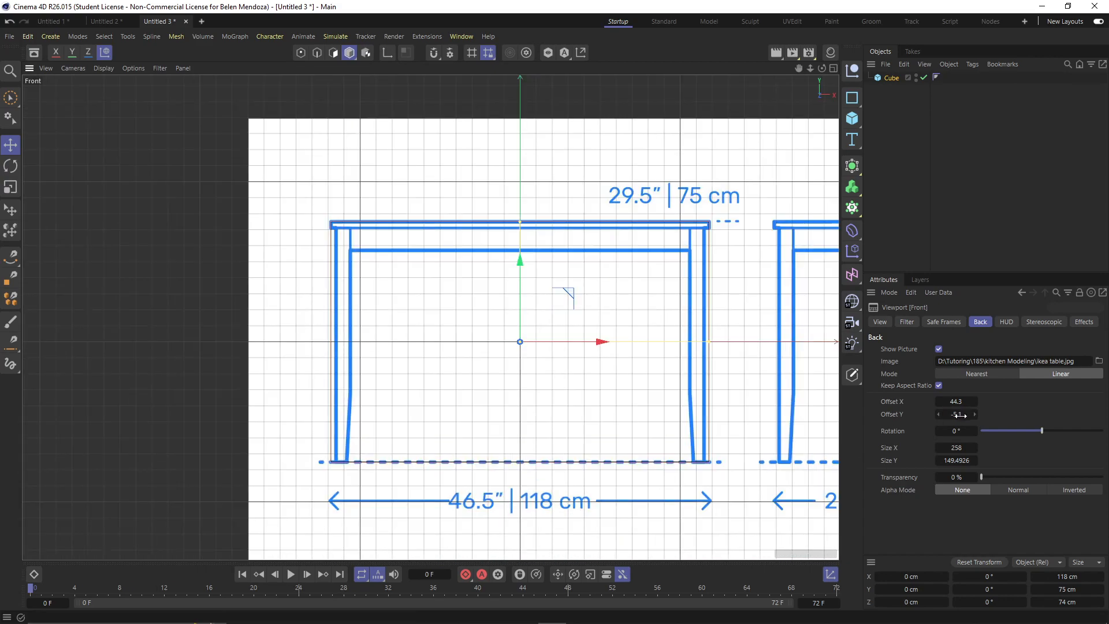
Set the Right view's background image Offset Y to -5.1
middle_click(636, 449)
middle_click(370, 425)
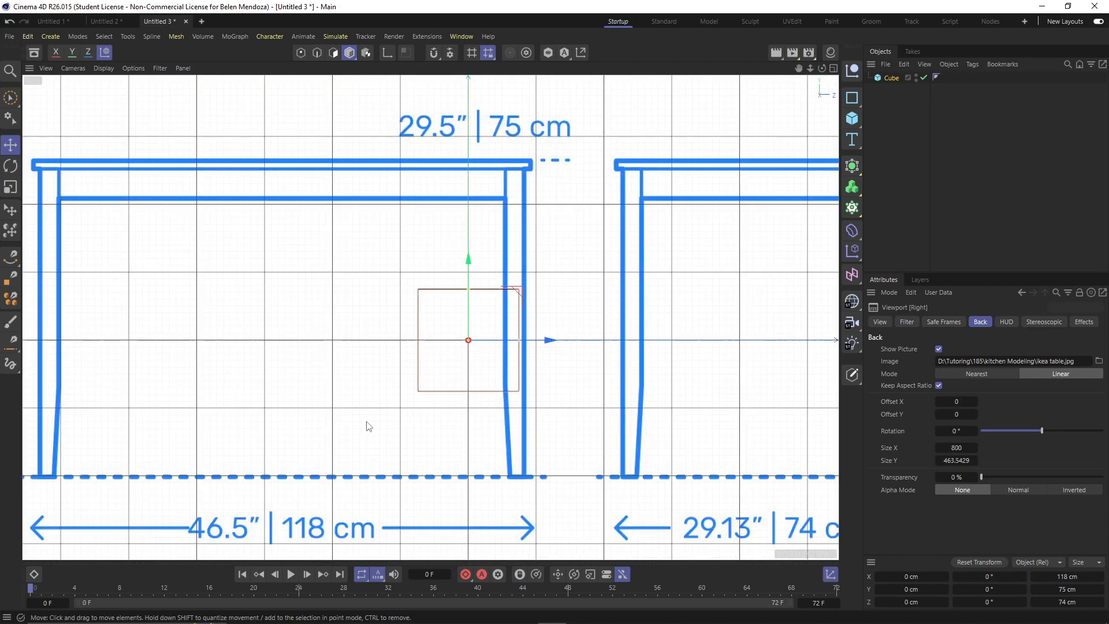
click(959, 415)
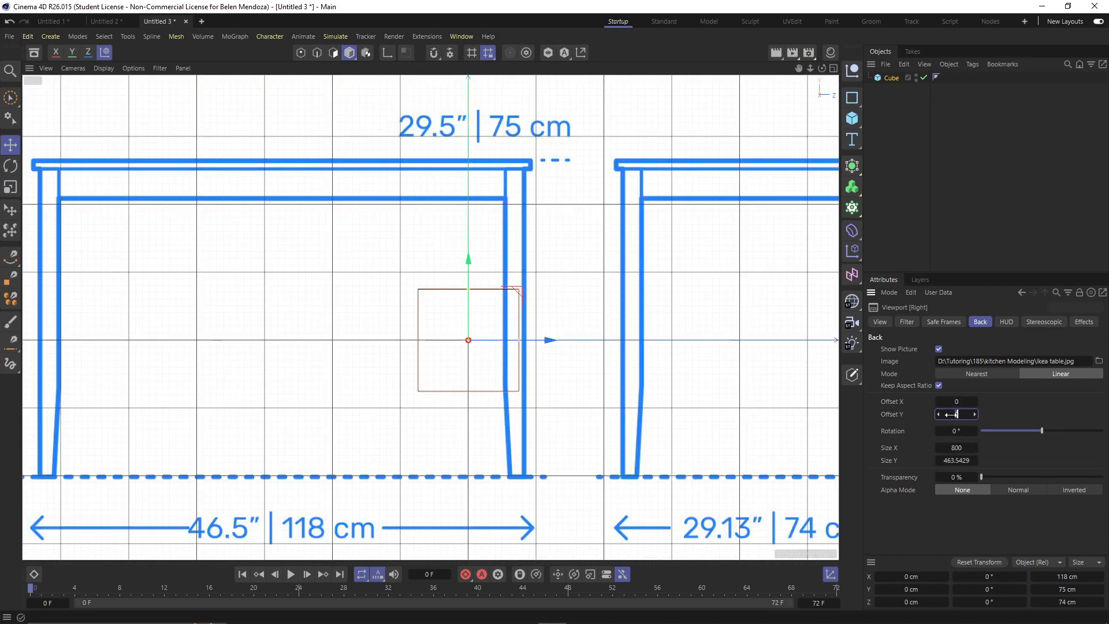
text(-5.1)
key(Return)
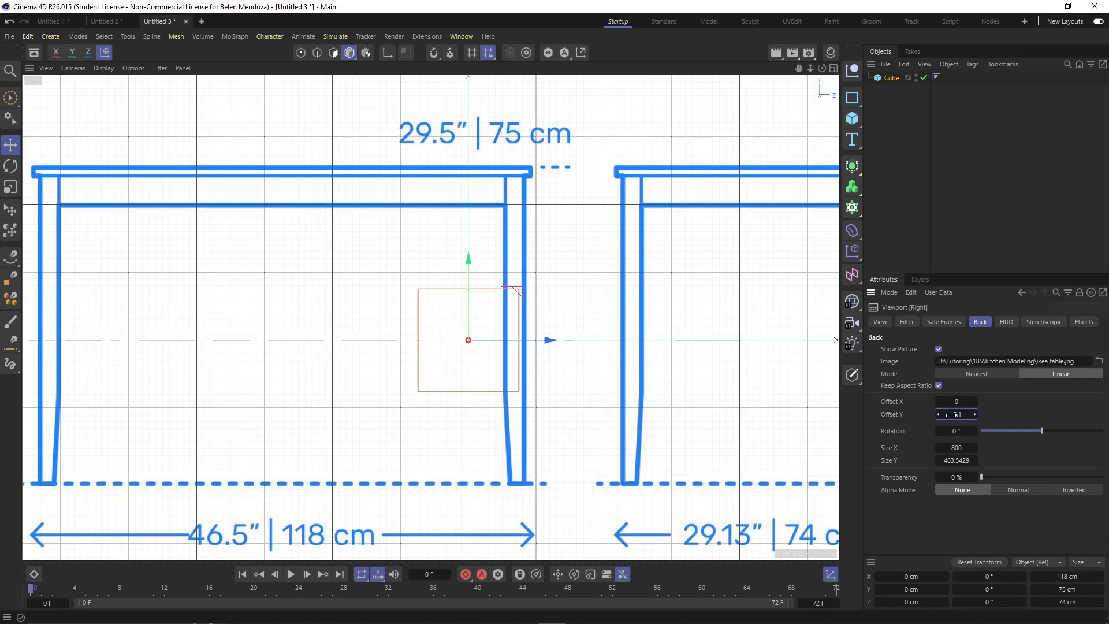
Set the Right view's background image Size X to 258
click(958, 447)
text(258)
key(Return)
scroll(453, 322, up, 5)
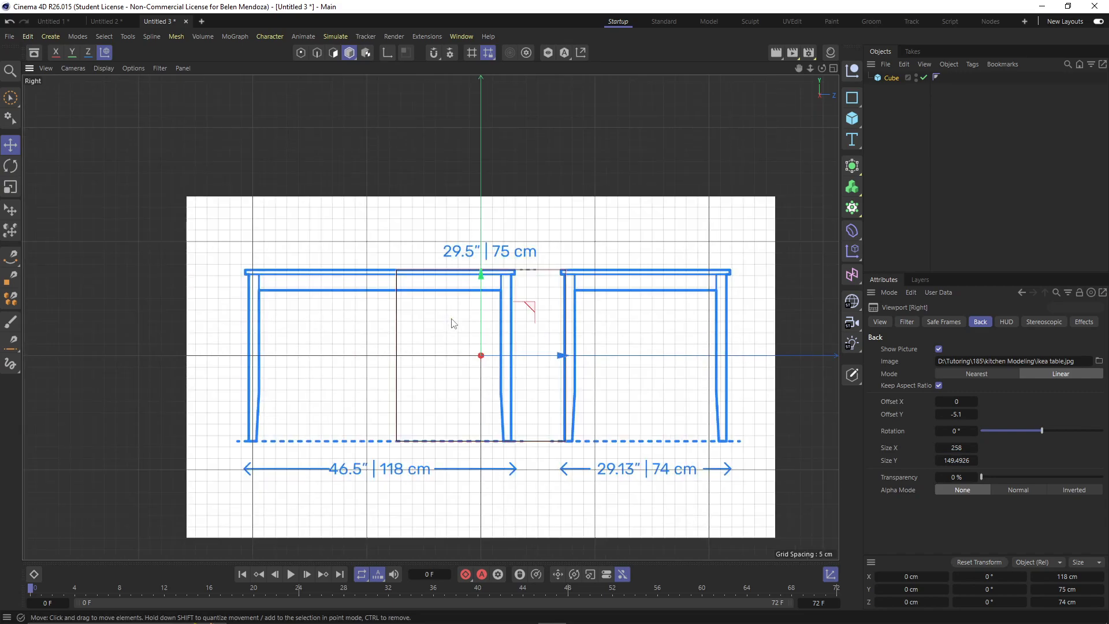
Shift the Right background image horizontally to Offset X -72.2 so the narrow table drawing lines up with the cube
drag(949, 403, 922, 404)
alt+click(976, 401)
alt+click(975, 401)
alt+click(975, 401)
alt+click(975, 401)
alt+click(975, 401)
alt+click(975, 401)
alt+click(975, 401)
alt+click(975, 401)
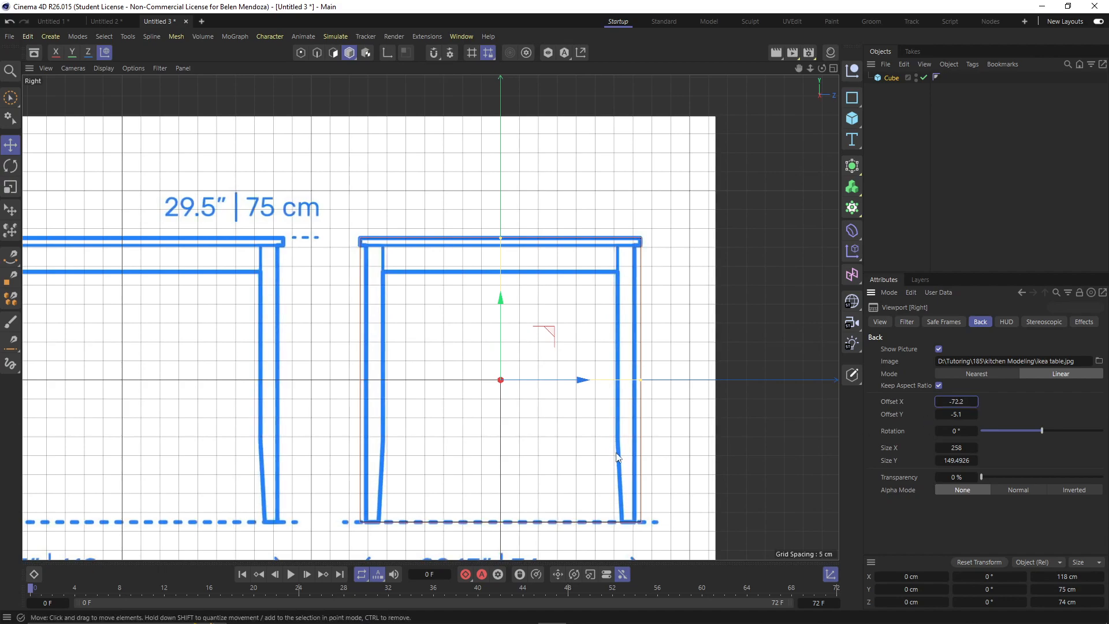
Match the Top view's background image to the cube with Size X 258 and Offset Y -5.1
middle_click(582, 305)
middle_click(583, 299)
double_click(965, 448)
text(258)
key(Return)
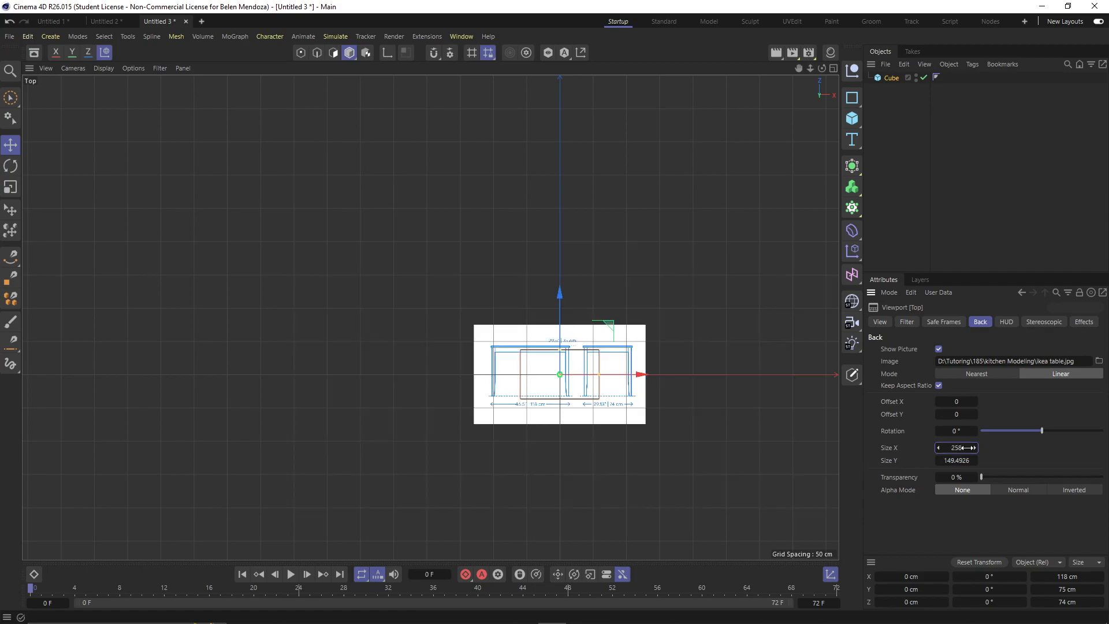
double_click(967, 414)
text(-5.1)
key(Return)
scroll(578, 384, up, 10)
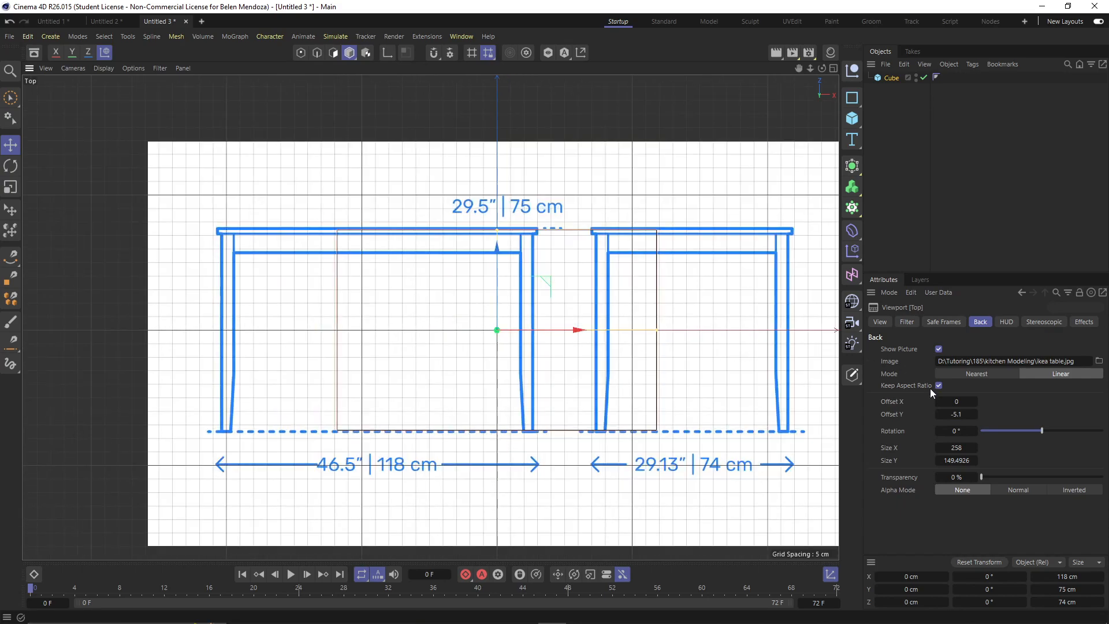
Shift the Top background image horizontally to Offset X 44.3 so the wide table drawing lines up with the cube
mouse_move(952, 402)
mouse_down()
mouse_move(991, 401)
mouse_move(974, 404)
mouse_up()
click(974, 404)
click(974, 403)
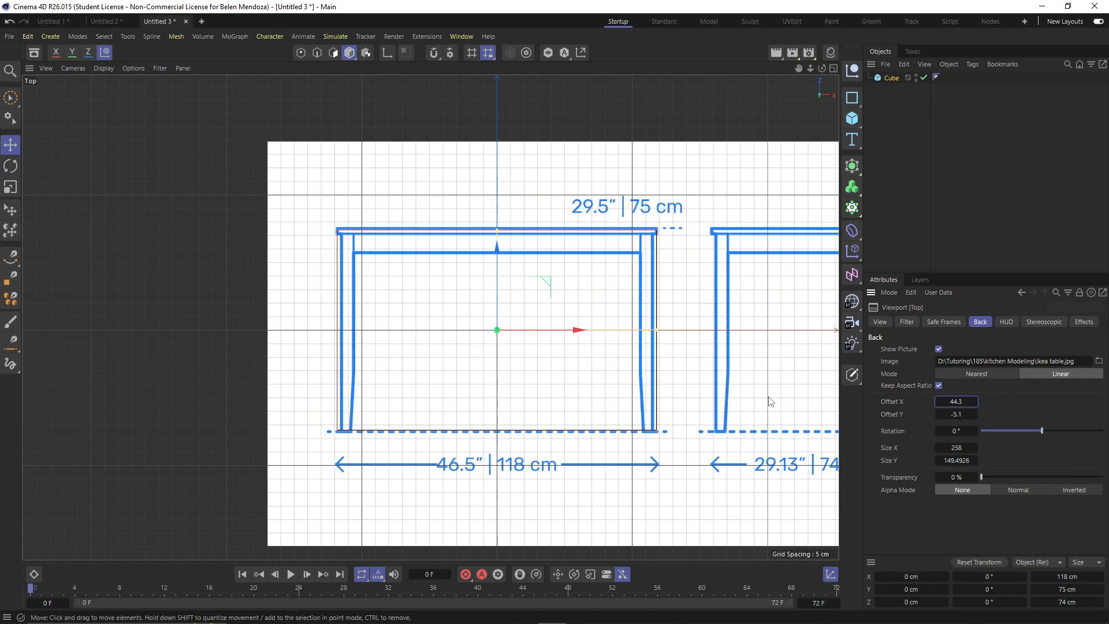
Duplicate the cube in the Perspective view's scene and rename the copy "Cube ref"
middle_click(668, 320)
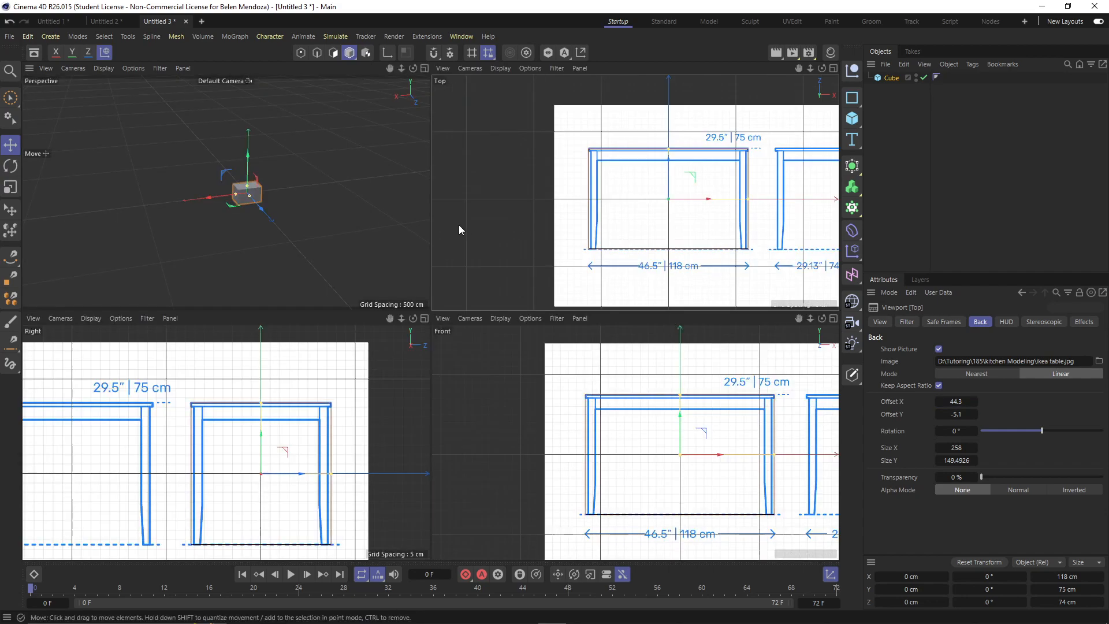
middle_click(349, 252)
scroll(460, 351, up, 8)
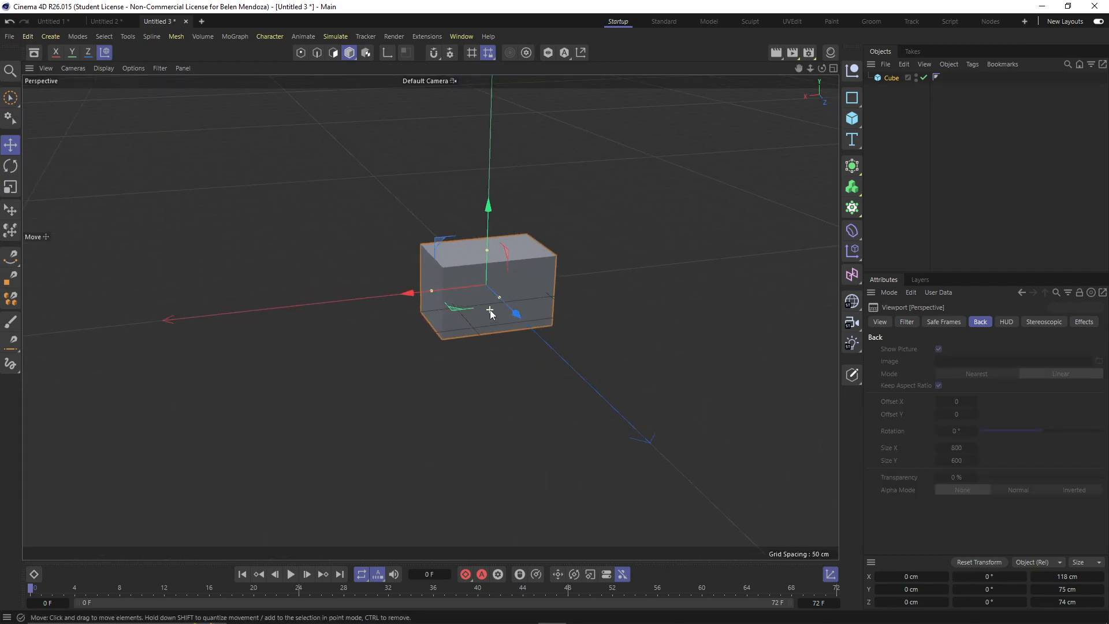
alt+drag(488, 338, 492, 372)
alt+middle_drag(492, 372, 522, 374)
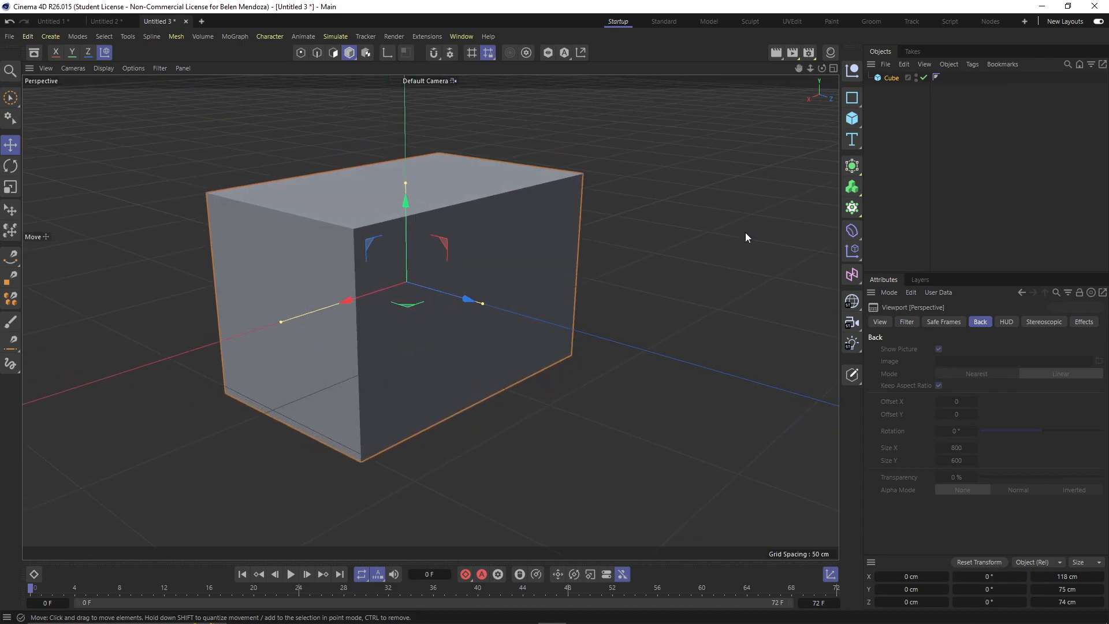
click(891, 78)
ctrl+drag(891, 78, 893, 93)
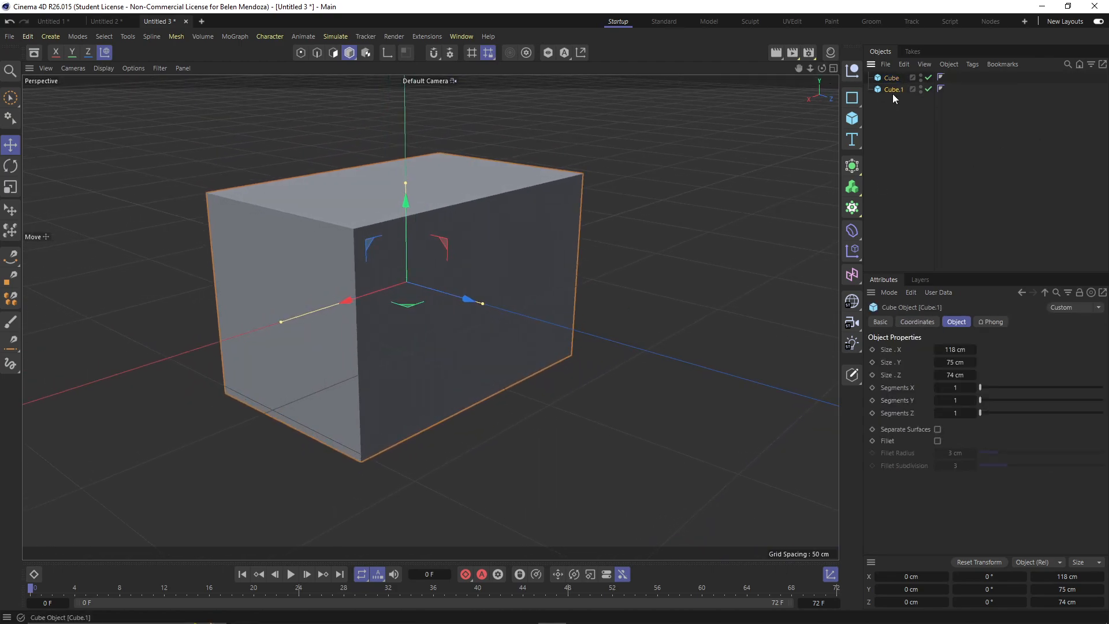
double_click(894, 90)
text(Cube)
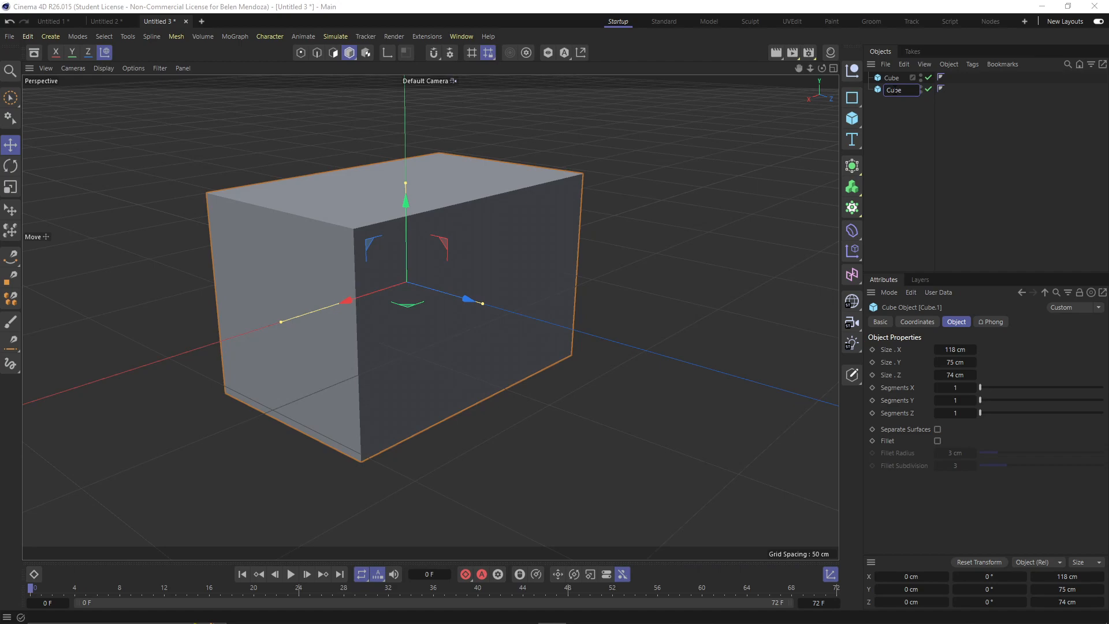
text( ref)
key(Return)
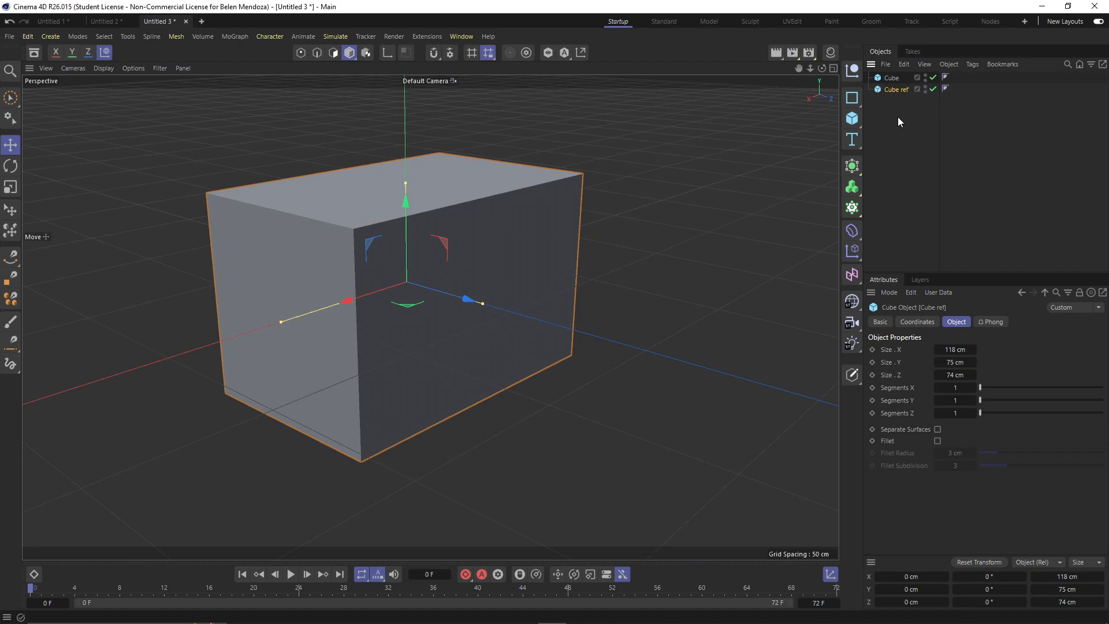
Add a Display tag to Cube ref with Lines shading mode, and hide the original cube to inspect the wireframe
right_click(900, 88)
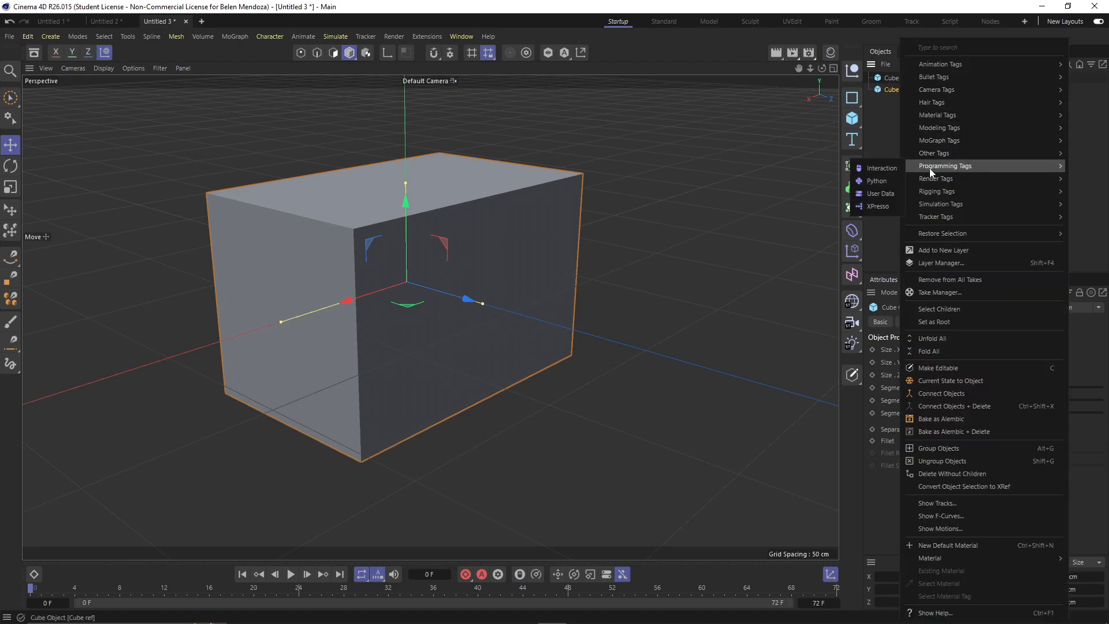
mouse_move(931, 176)
click(848, 206)
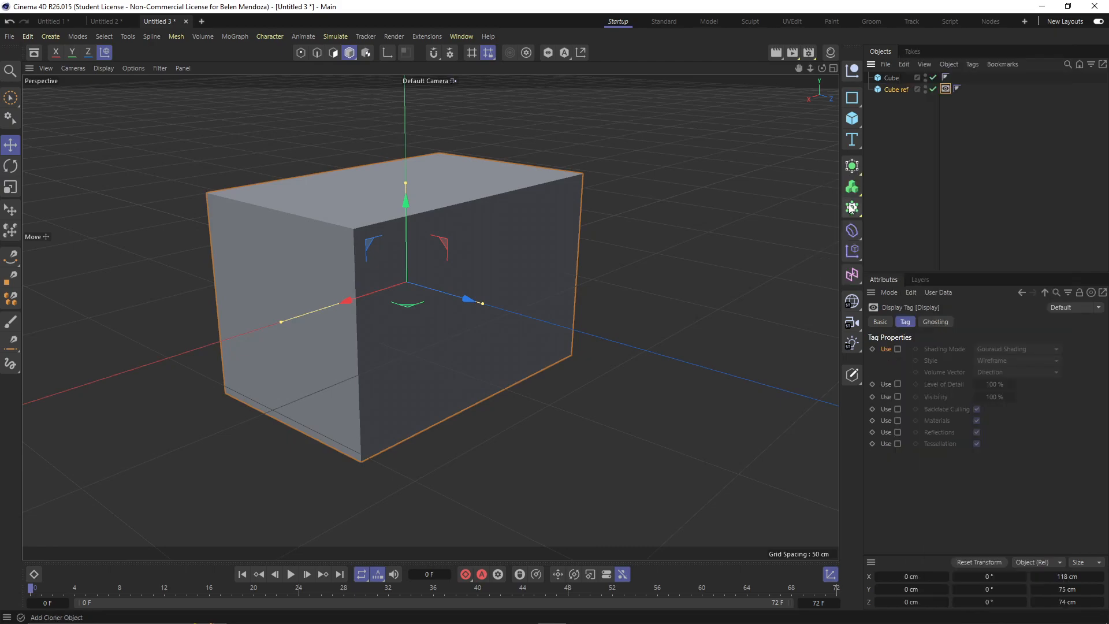
click(897, 349)
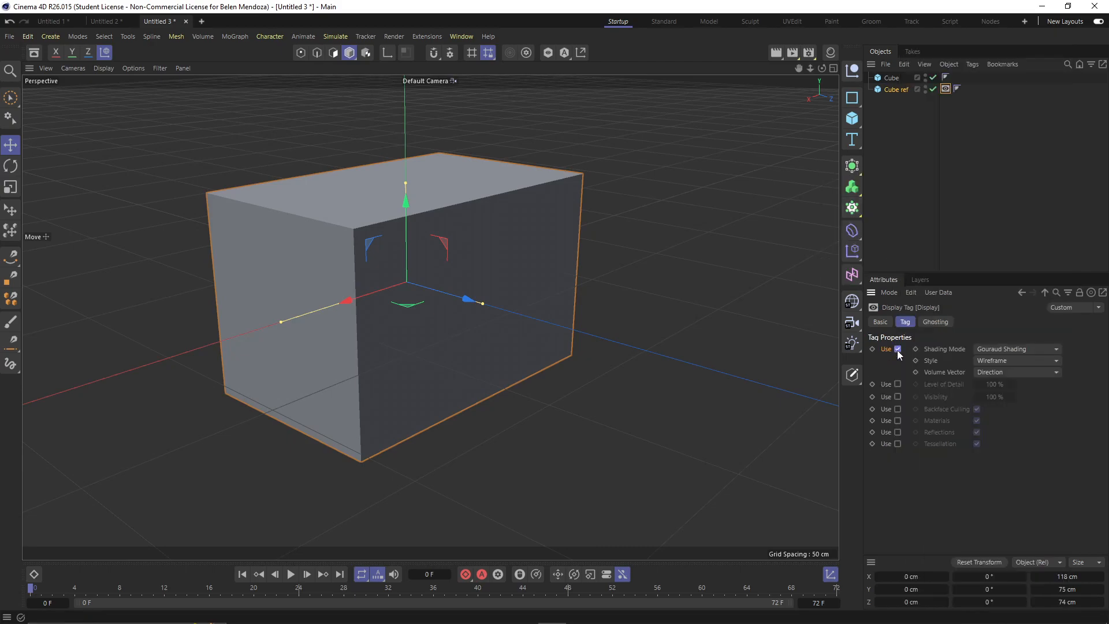
click(1010, 349)
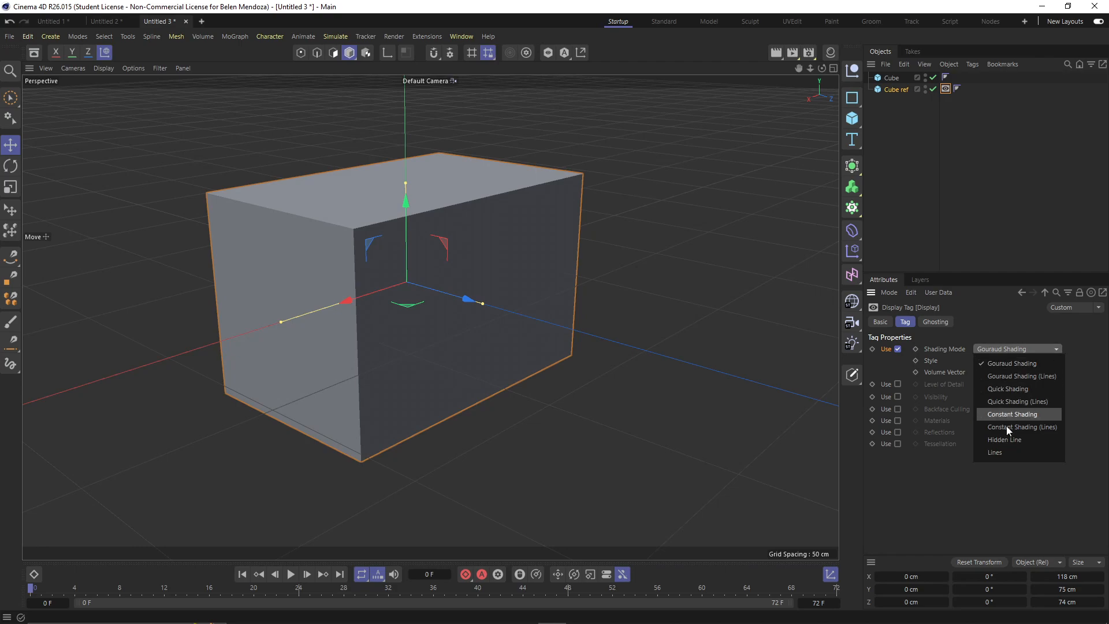
click(1003, 454)
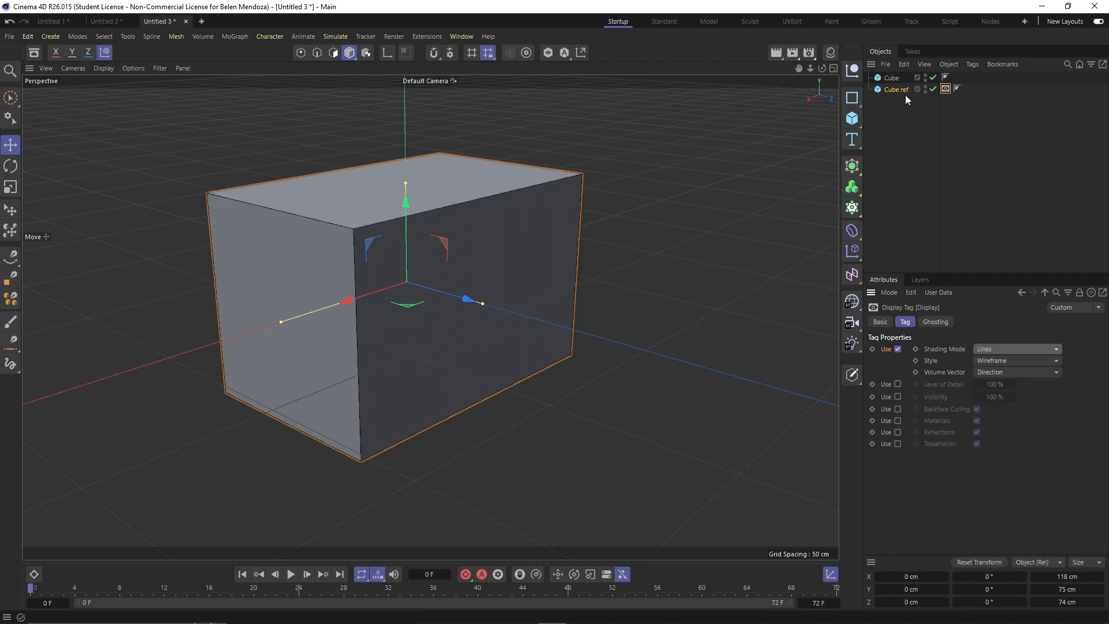
click(925, 76)
alt+drag(346, 323, 450, 330)
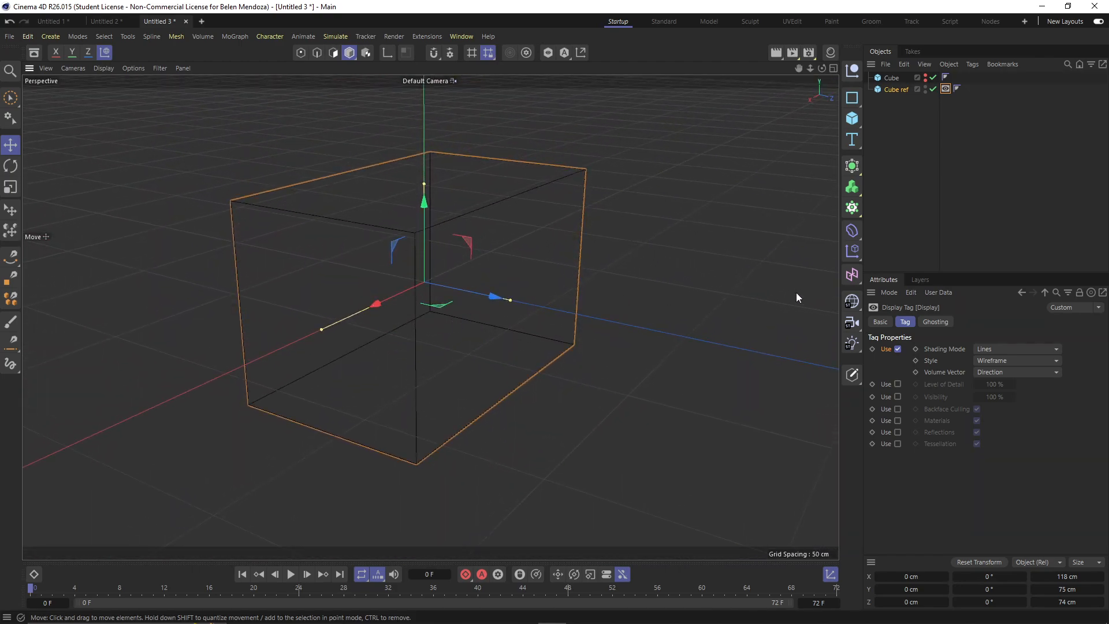
Create a new layer, assign Cube ref to it, and lock the layer
click(928, 282)
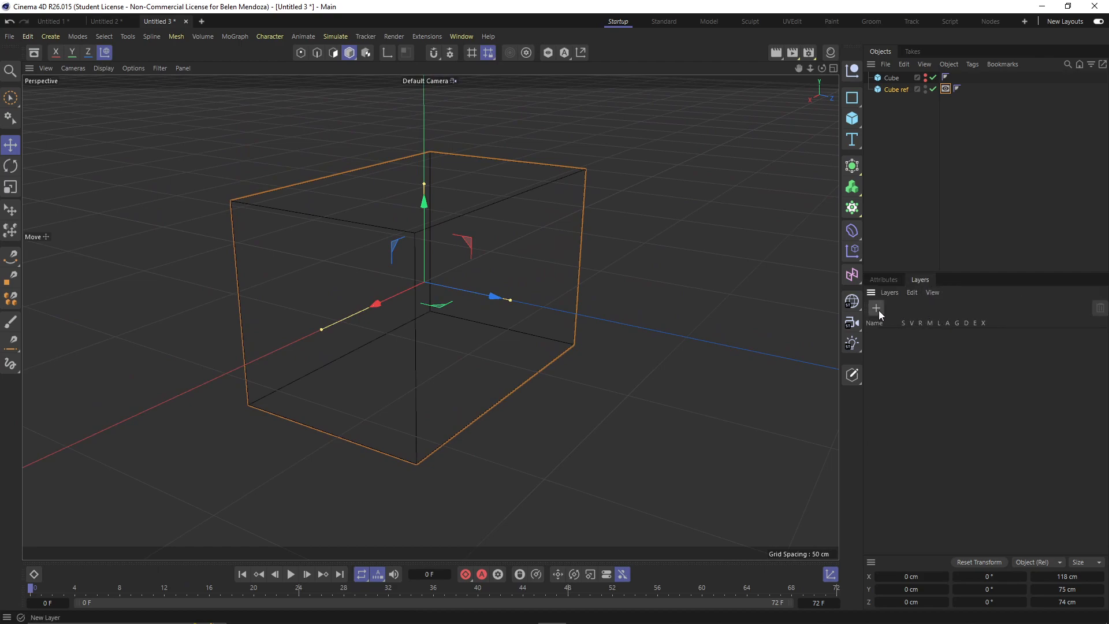
click(885, 281)
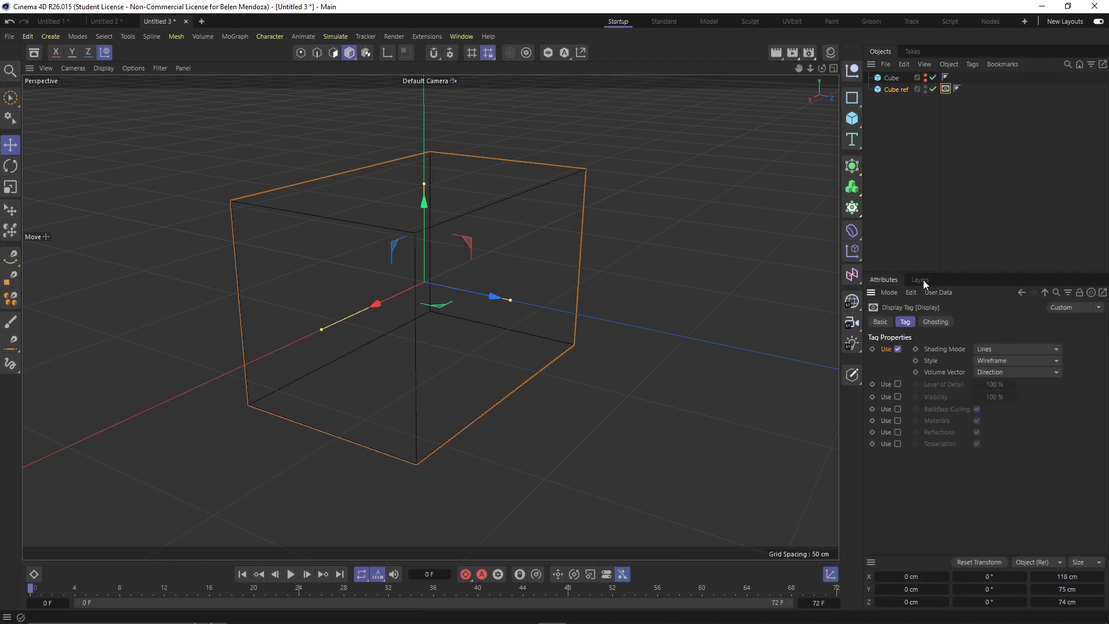
click(922, 280)
click(882, 307)
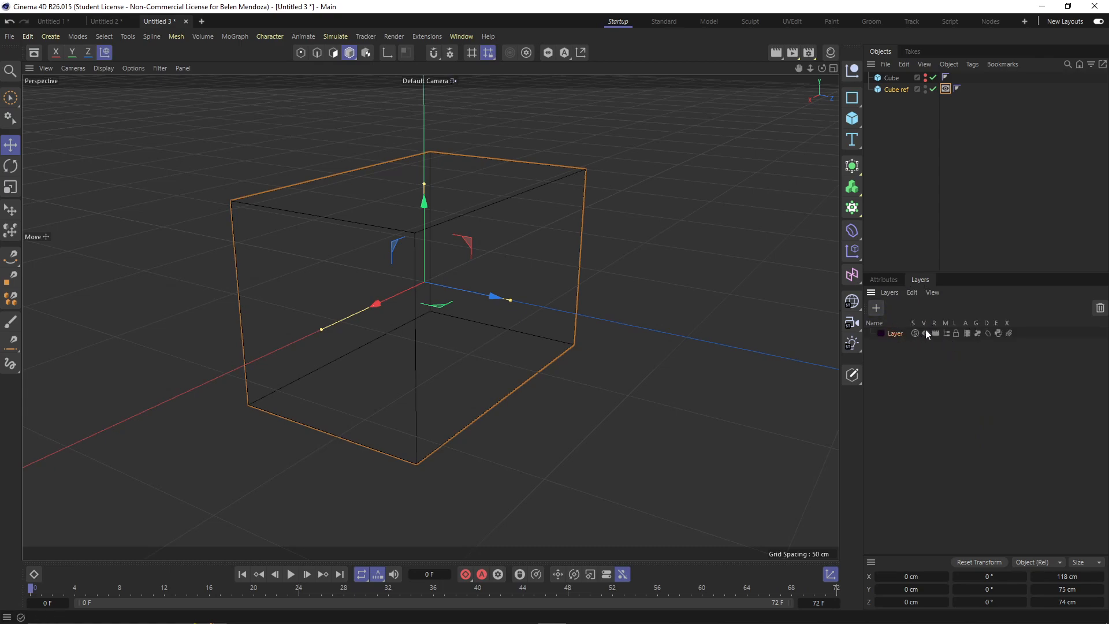
drag(907, 88, 904, 335)
click(956, 333)
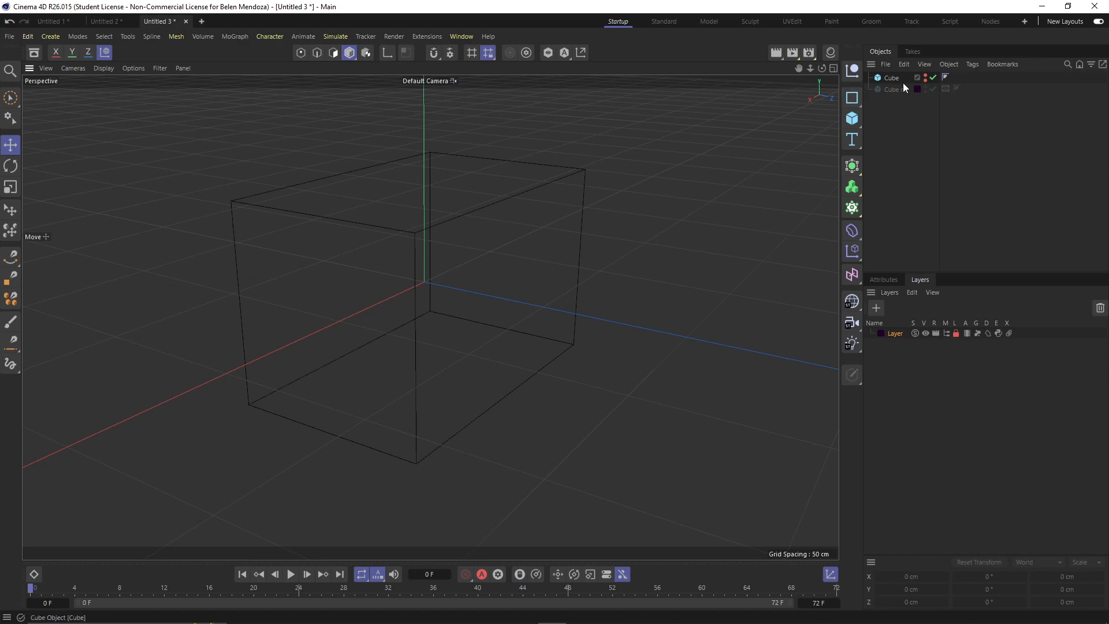
Make the original cube visible in the viewport again and select it
click(925, 77)
click(472, 300)
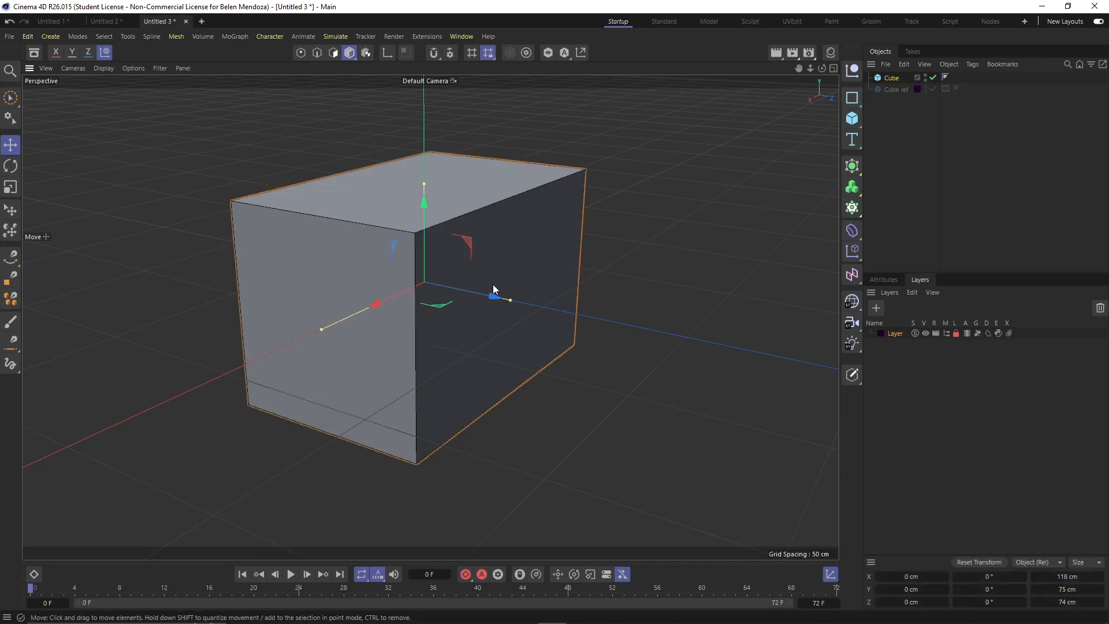
alt+drag(514, 321, 617, 357)
Duplicate the original cube and group the copy under a null named "Backup"
middle_click(654, 398)
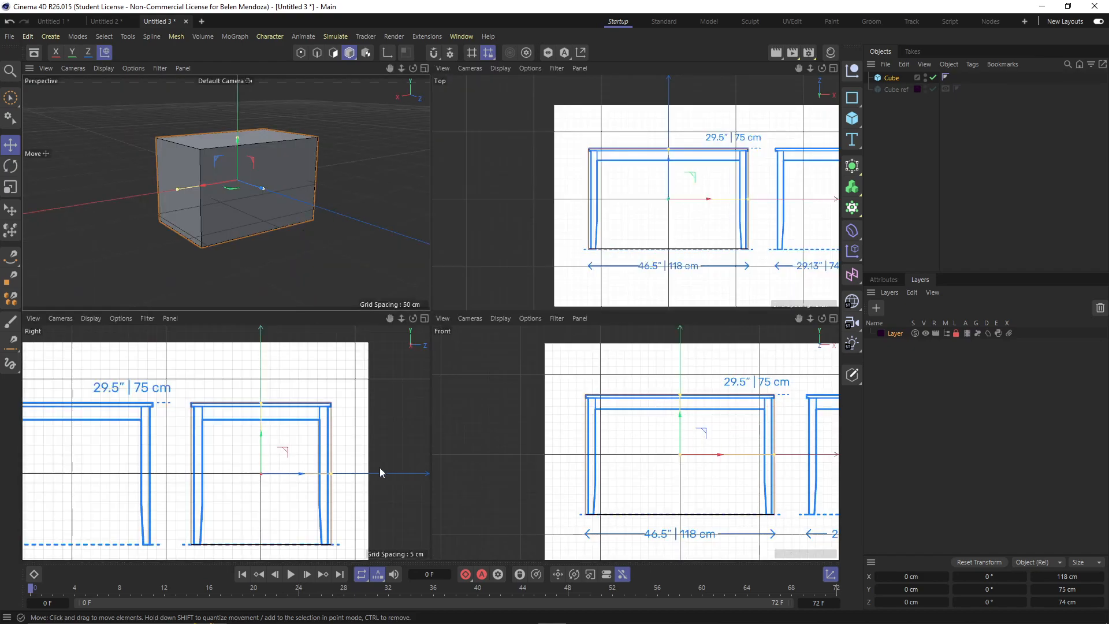
click(894, 280)
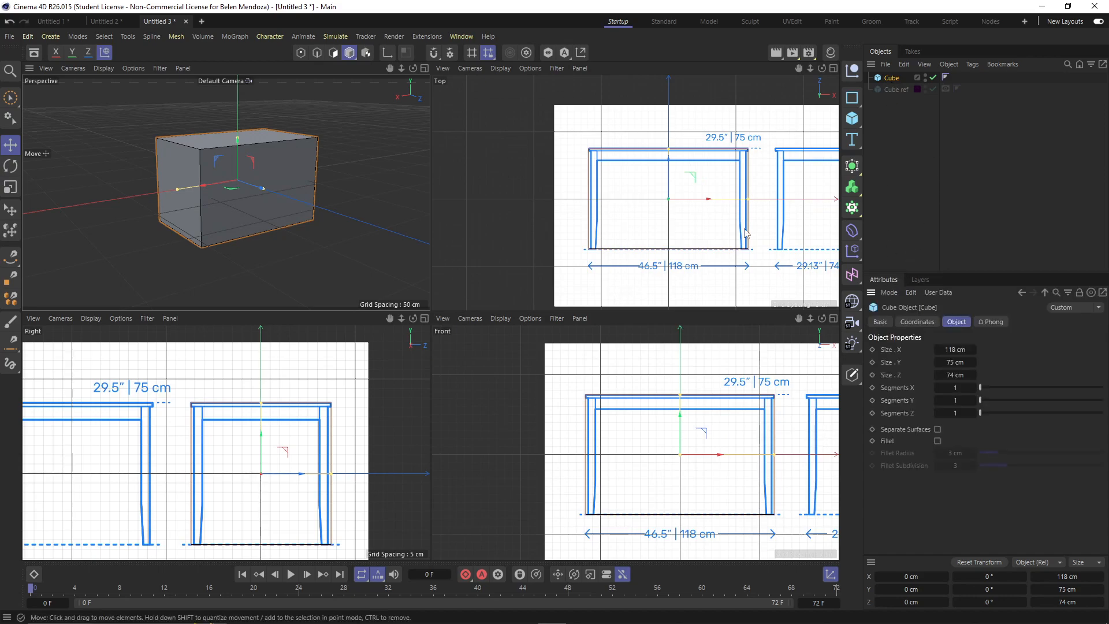
ctrl+drag(893, 81, 889, 111)
double_click(890, 103)
key(Return)
key(alt+g)
double_click(892, 101)
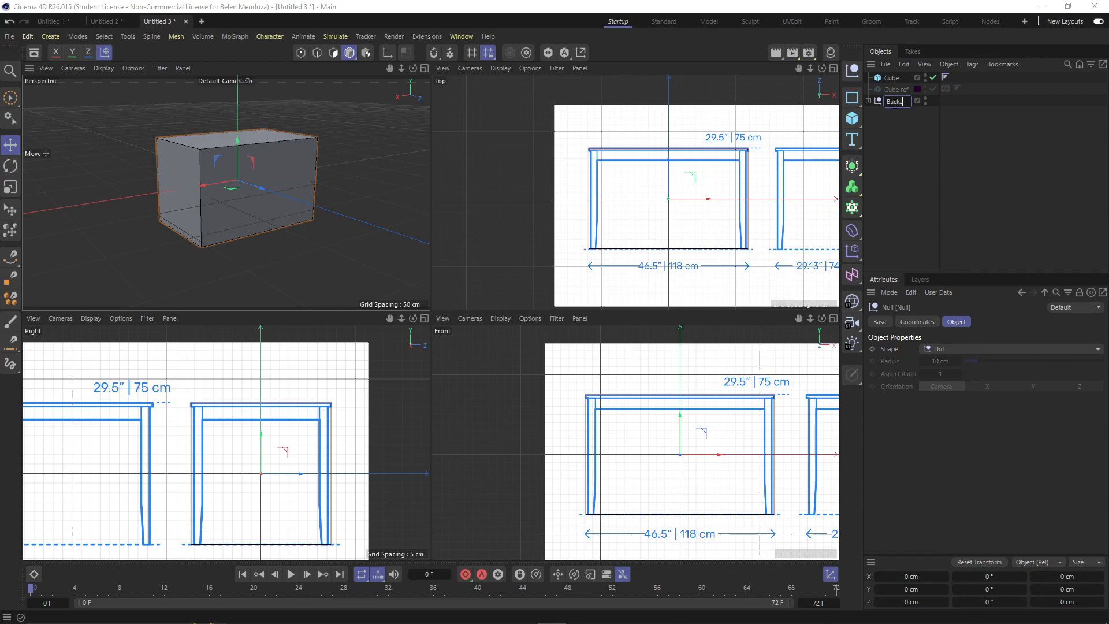
key(Return)
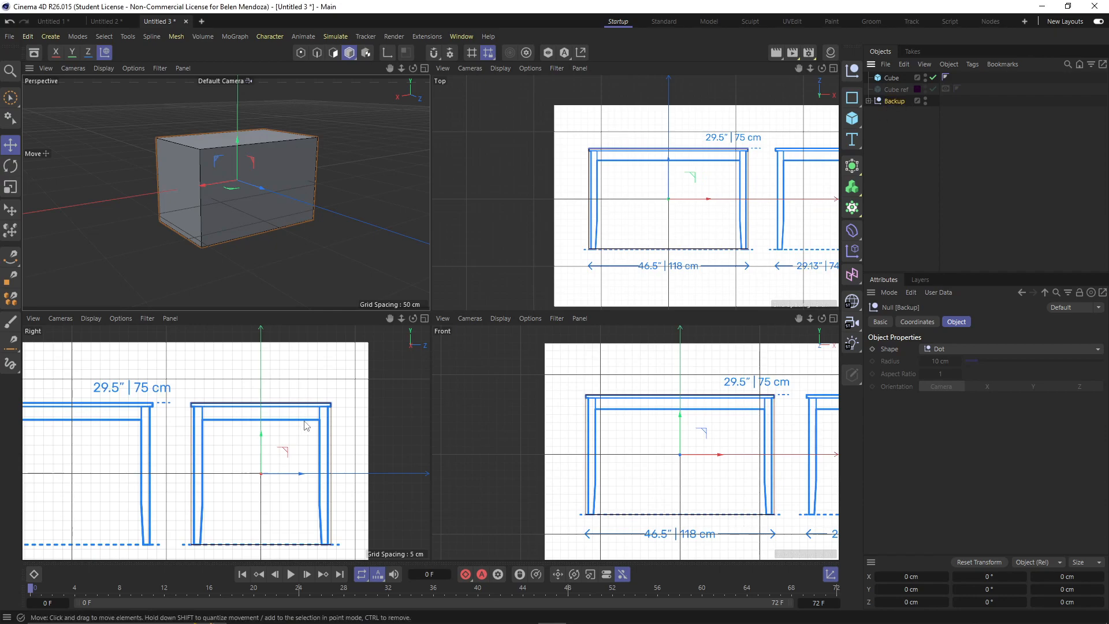
Make the original cube editable and switch to polygon editing
click(892, 79)
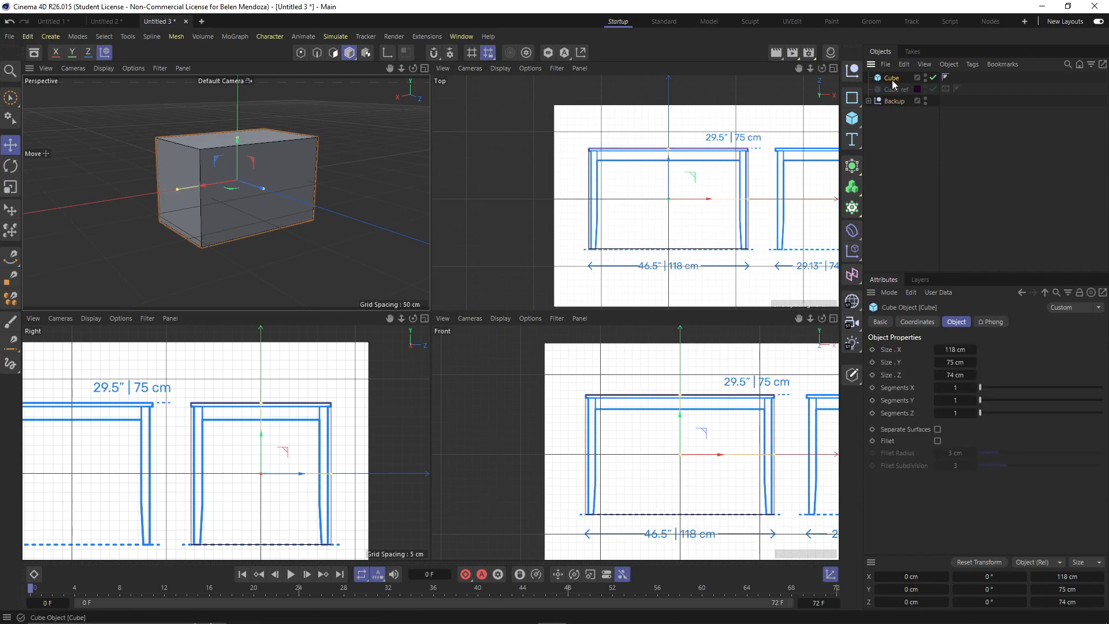
key(c)
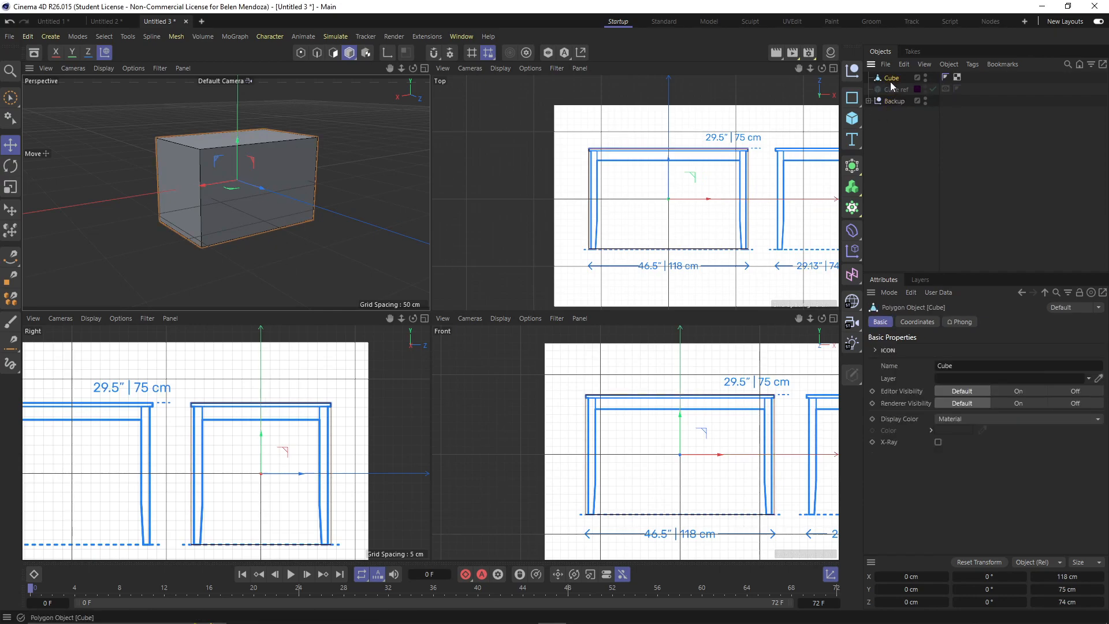
click(333, 52)
Move the cube's bottom polygon up to about Y 35.38 cm, matching the underside of the tabletop in the Right view's reference
alt+drag(224, 276, 220, 227)
click(220, 228)
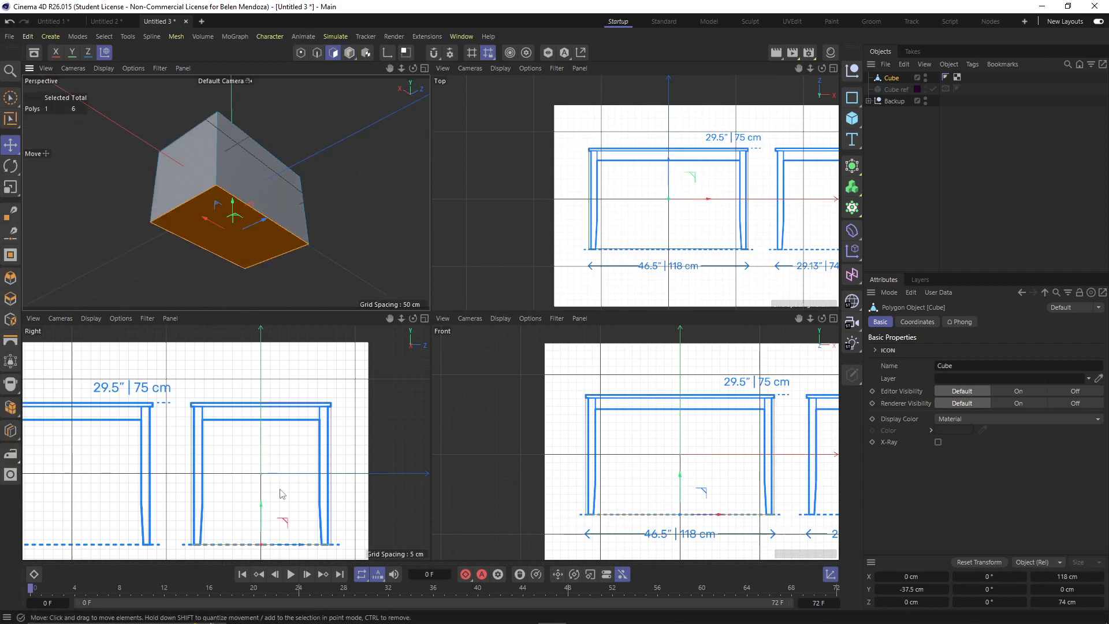
drag(267, 523, 234, 403)
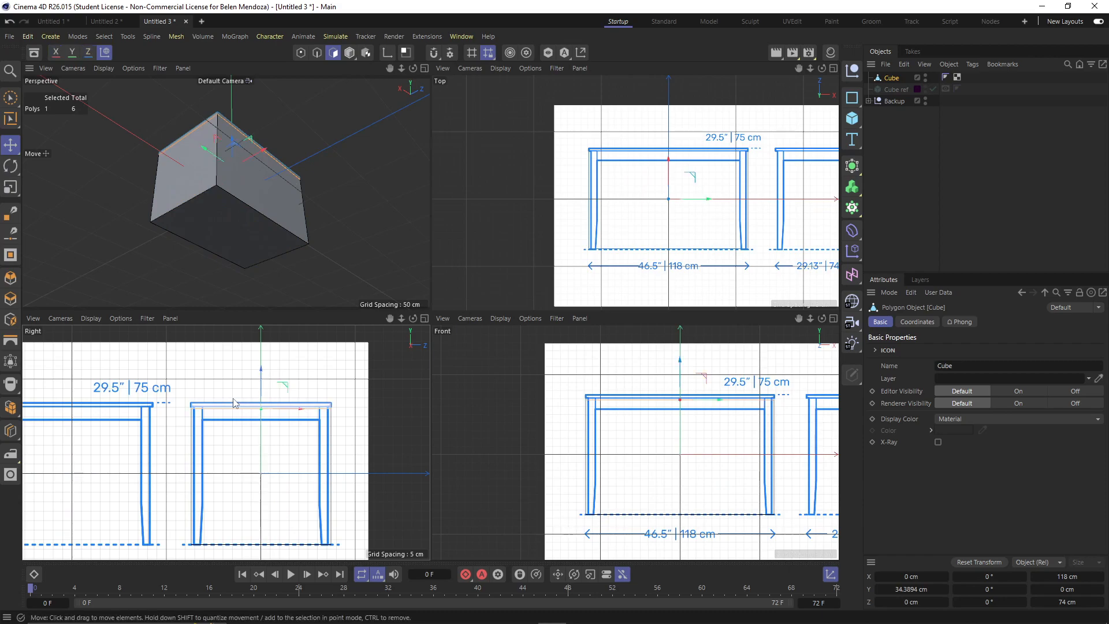
scroll(234, 402, up, 8)
drag(313, 395, 316, 379)
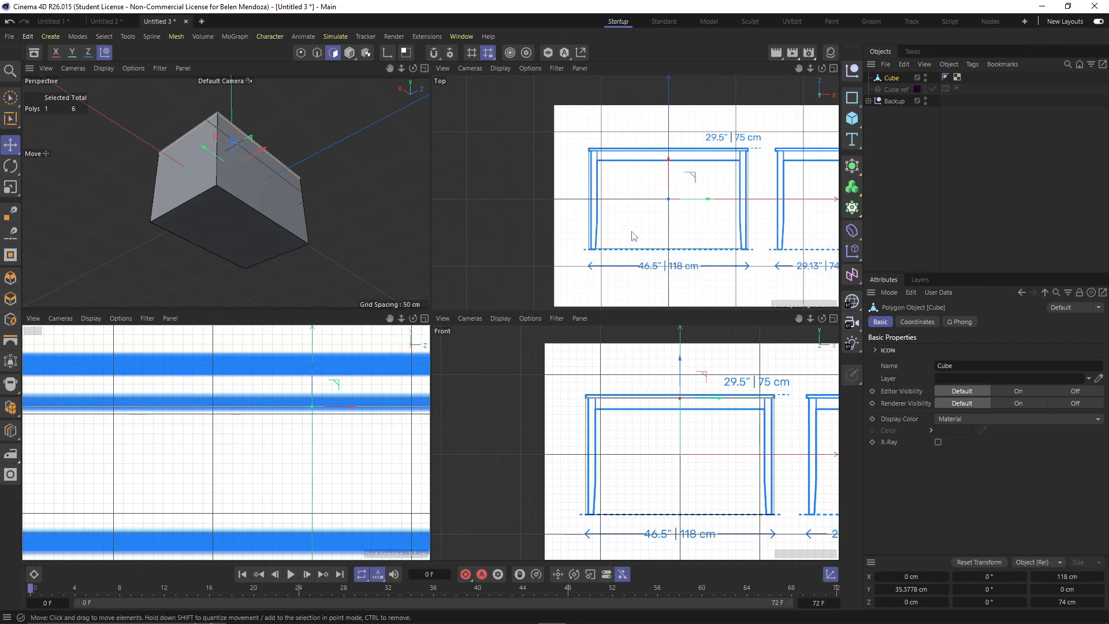
Loop-cut the tabletop in half along both its length and its depth, with each cut at a 50% offset
alt+drag(294, 169, 289, 258)
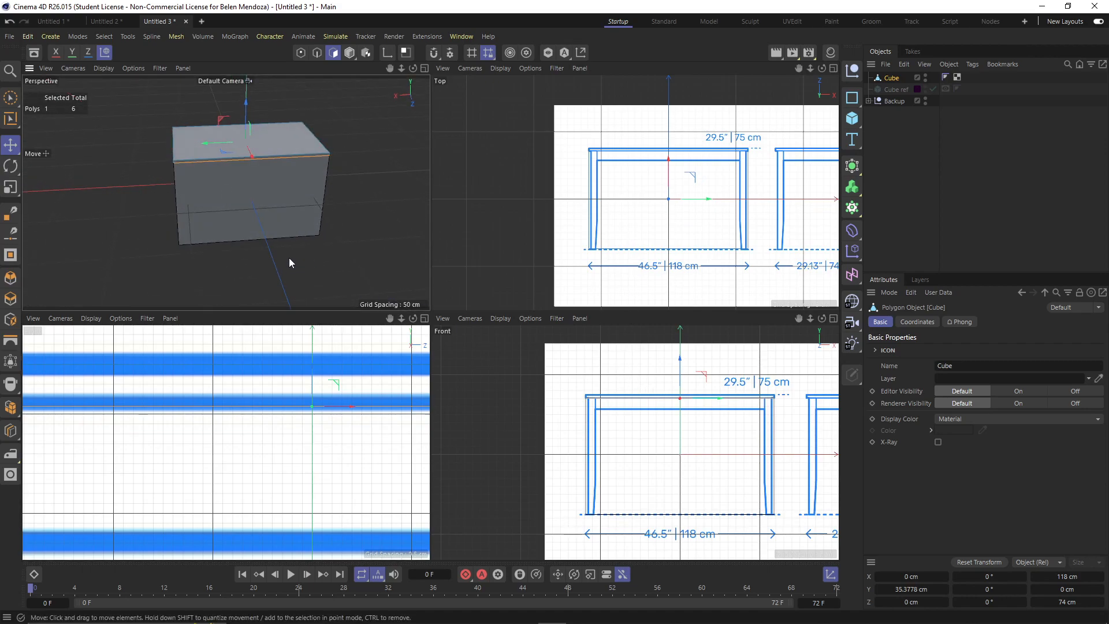
scroll(266, 168, up, 6)
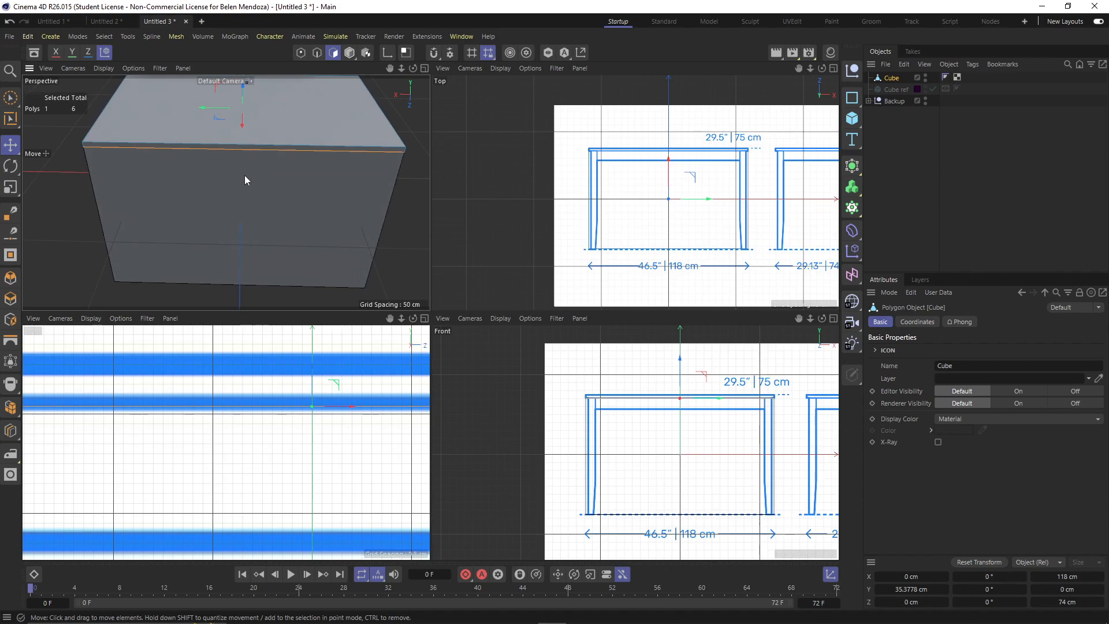
alt+drag(245, 180, 246, 216)
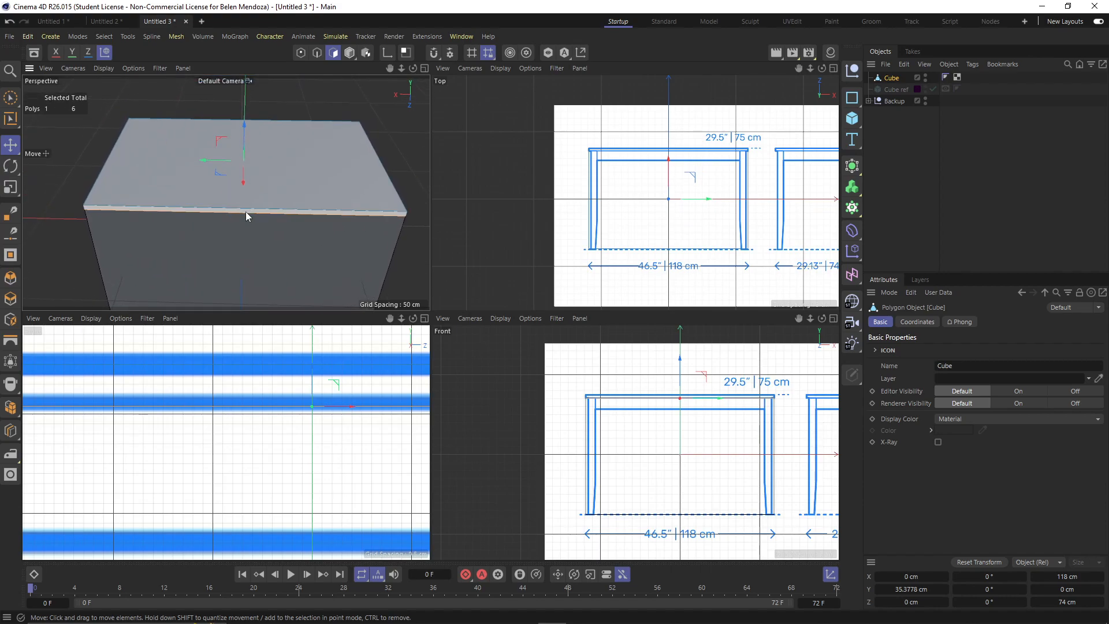
key(k)
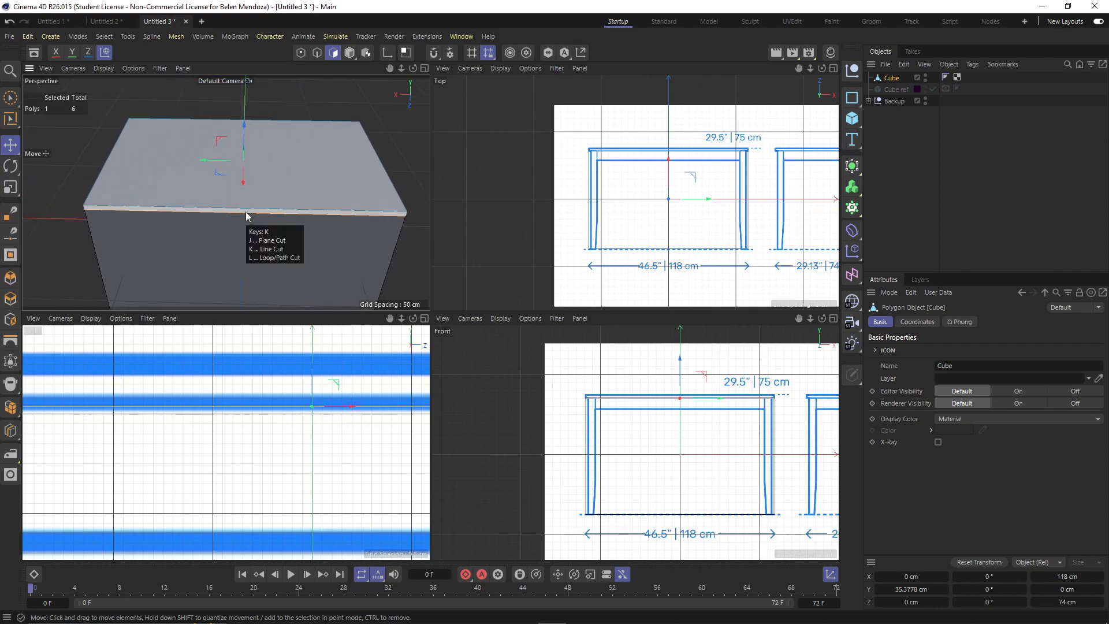
key(l)
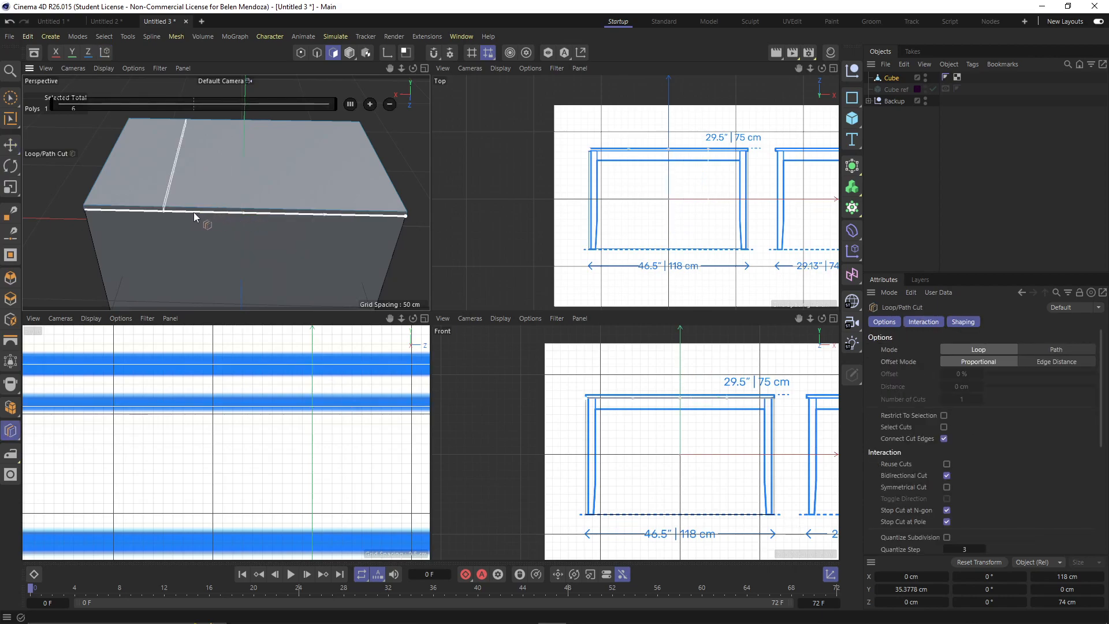
click(243, 212)
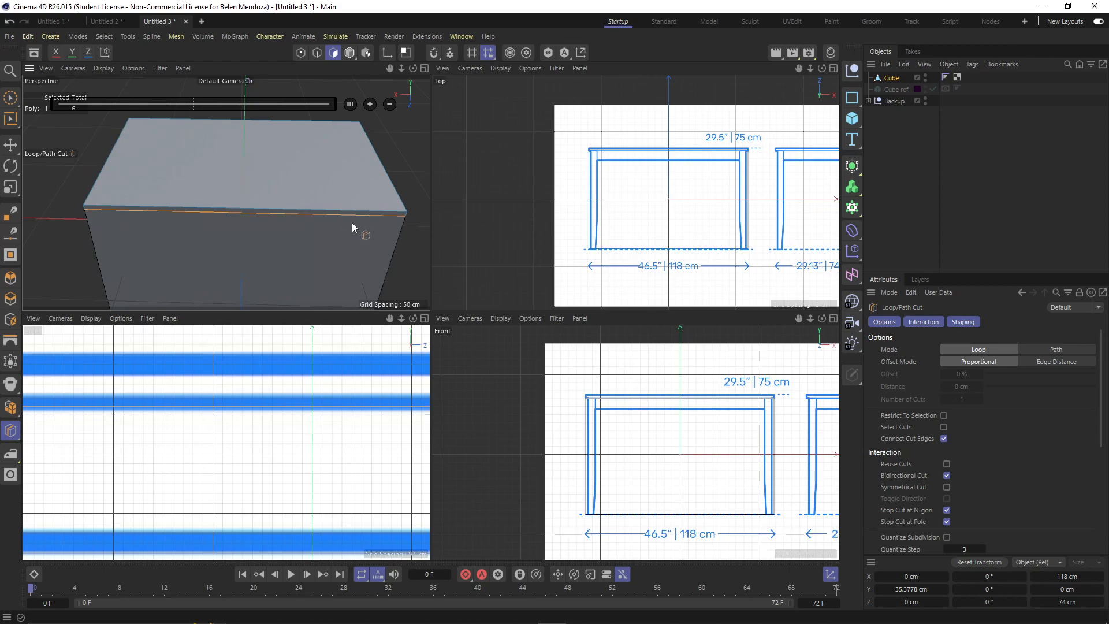
click(243, 215)
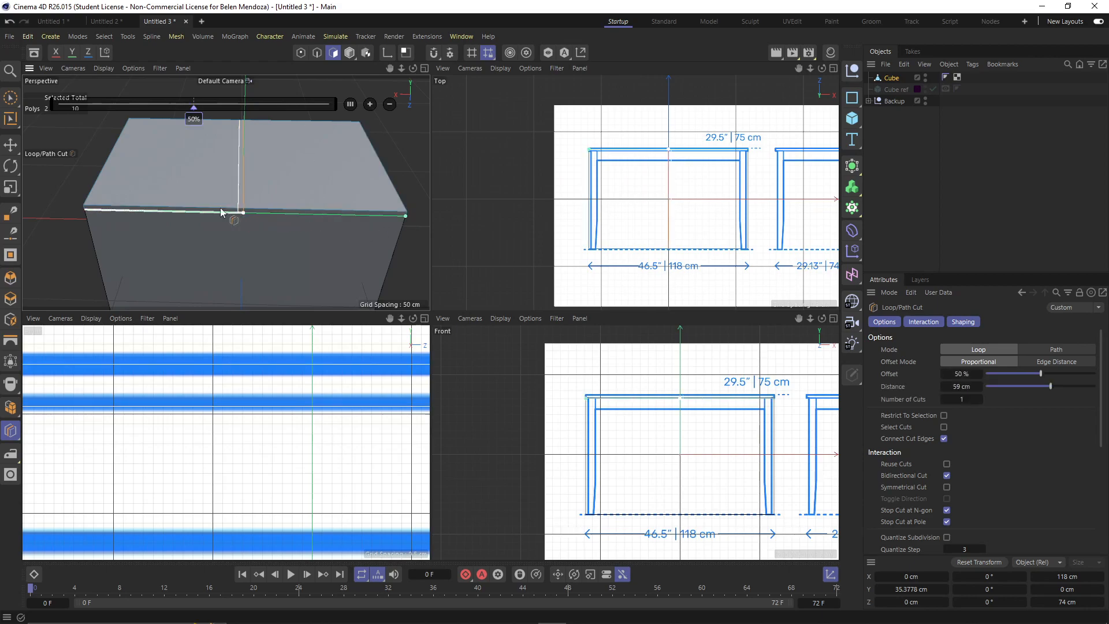
click(110, 158)
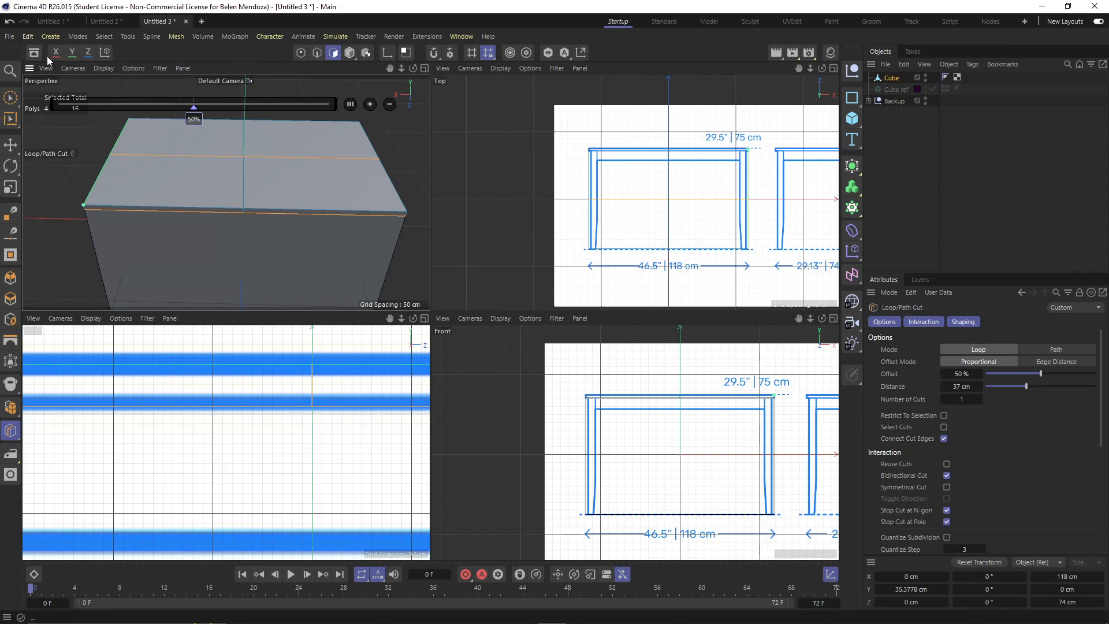
Hide the "Backup" group in both the editor and the renderer
click(11, 97)
click(101, 196)
alt+drag(100, 194, 219, 164)
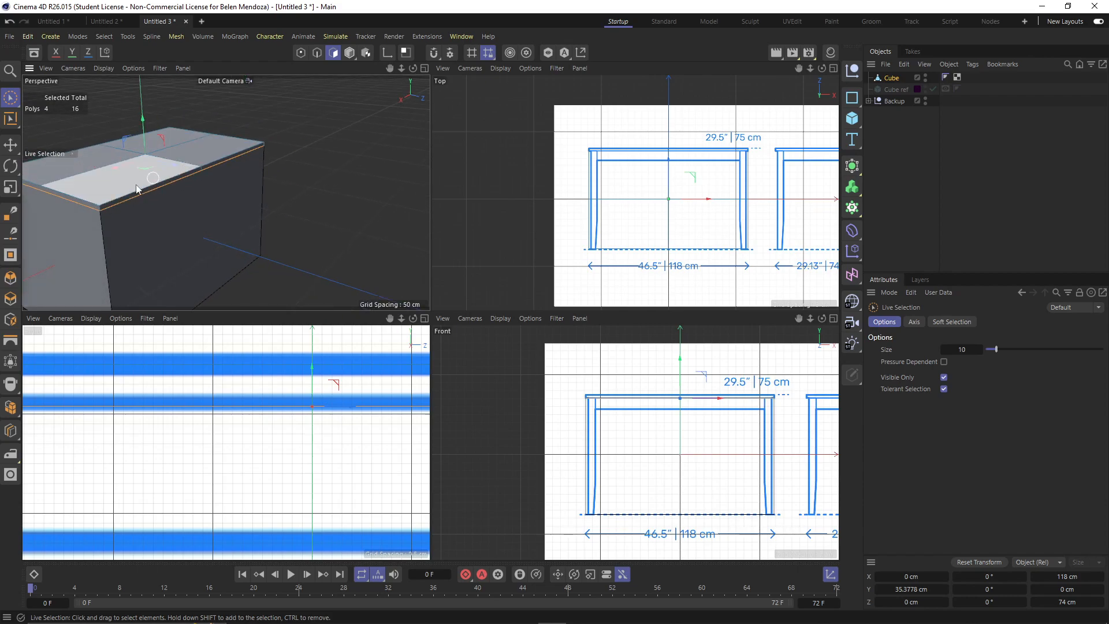
click(926, 100)
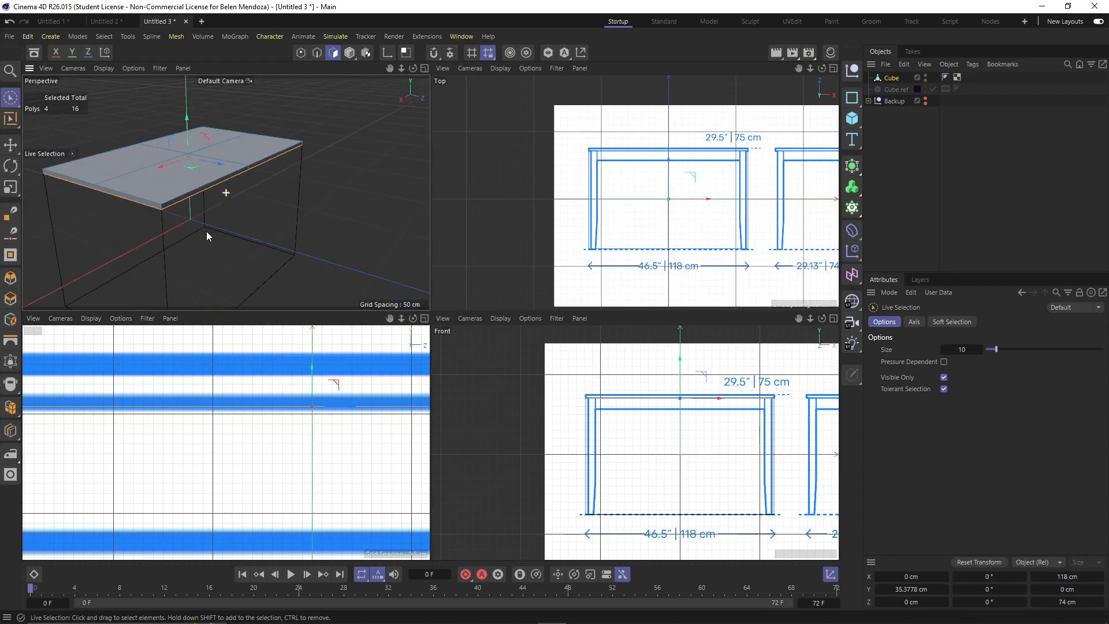
Select one quarter of the tabletop, invert the polygon selection, and delete the other three quarters
alt+right_drag(135, 206, 231, 206)
click(135, 200)
mouse_move(134, 205)
alt+mouse_down()
mouse_move(131, 136)
mouse_move(137, 214)
alt+mouse_up()
shift+click(134, 214)
alt+drag(212, 217, 191, 237)
key(u)
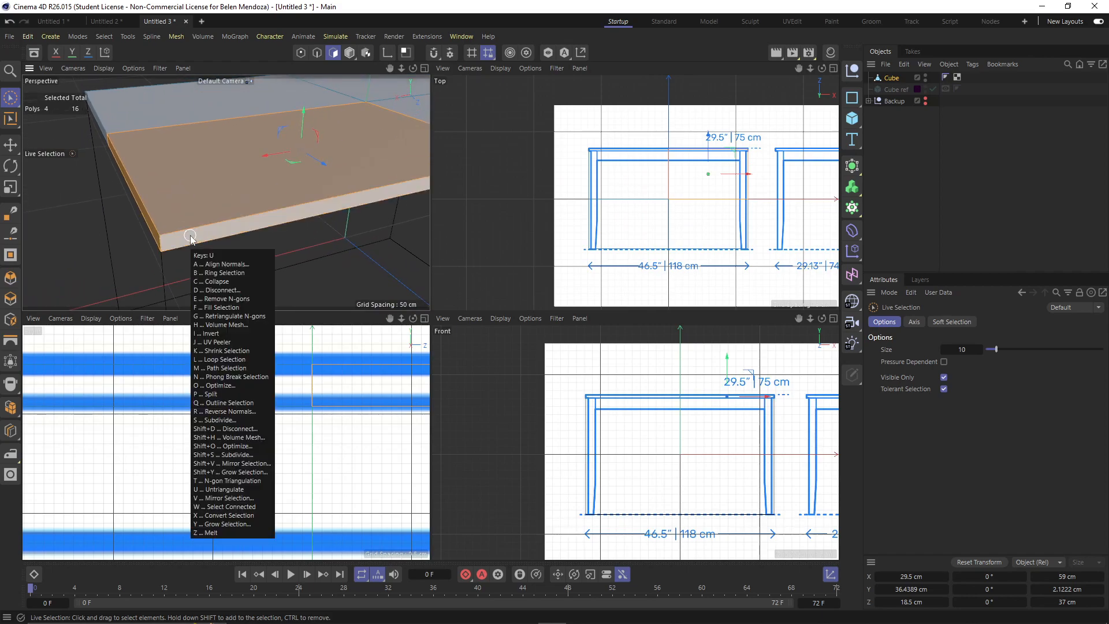
key(i)
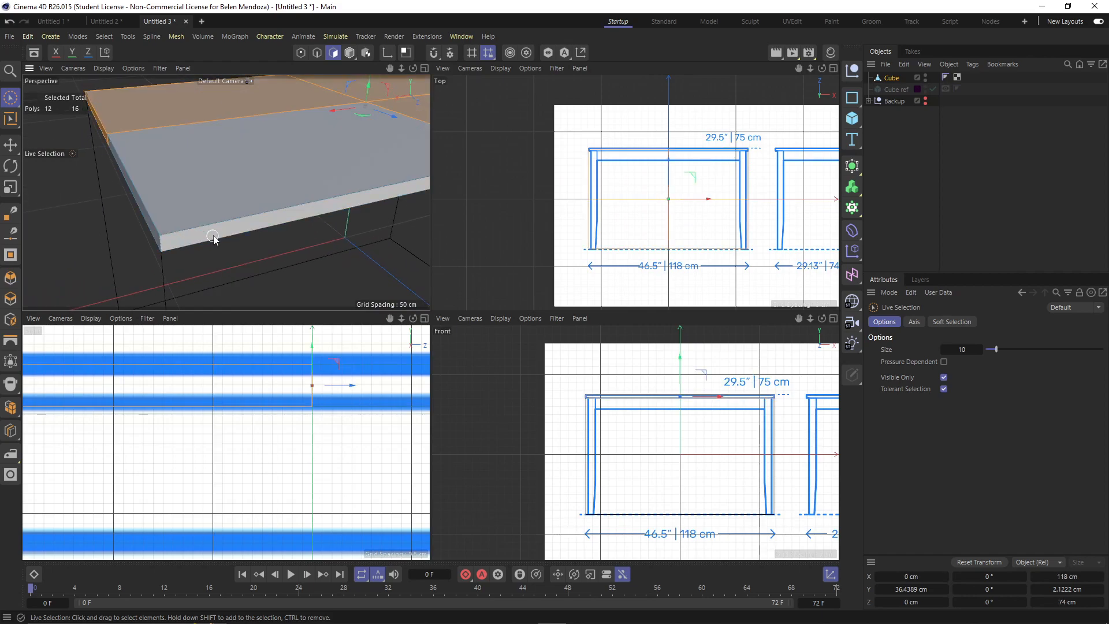
scroll(211, 240, down, 4)
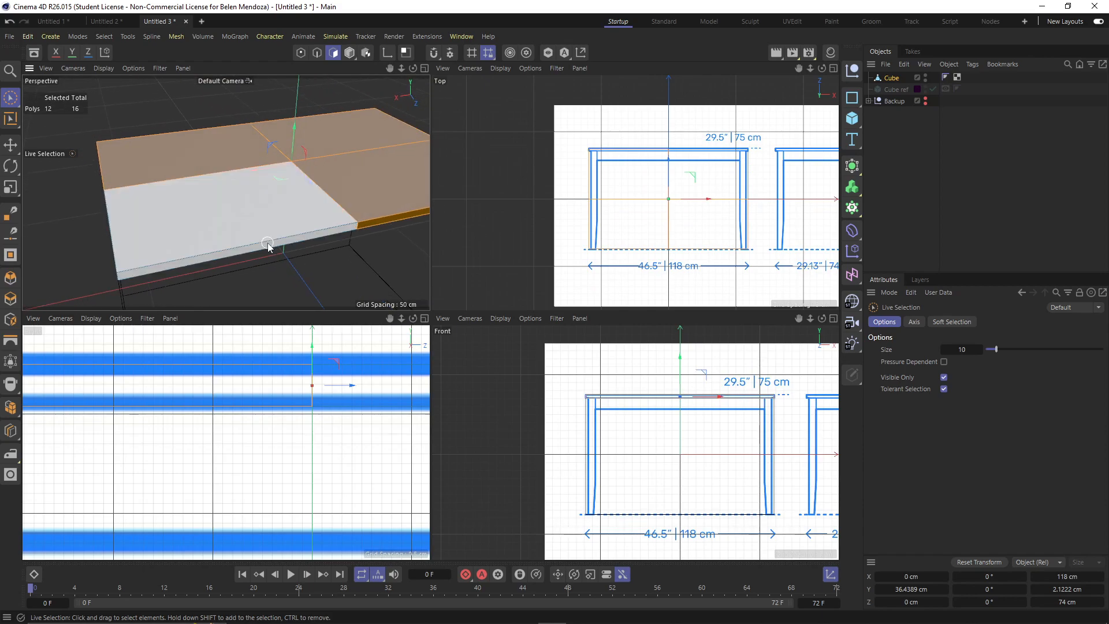
key(Delete)
Mirror the quarter tabletop with two nested Symmetry objects, the inner using the ZY mirror plane and the outer using XY
click(888, 80)
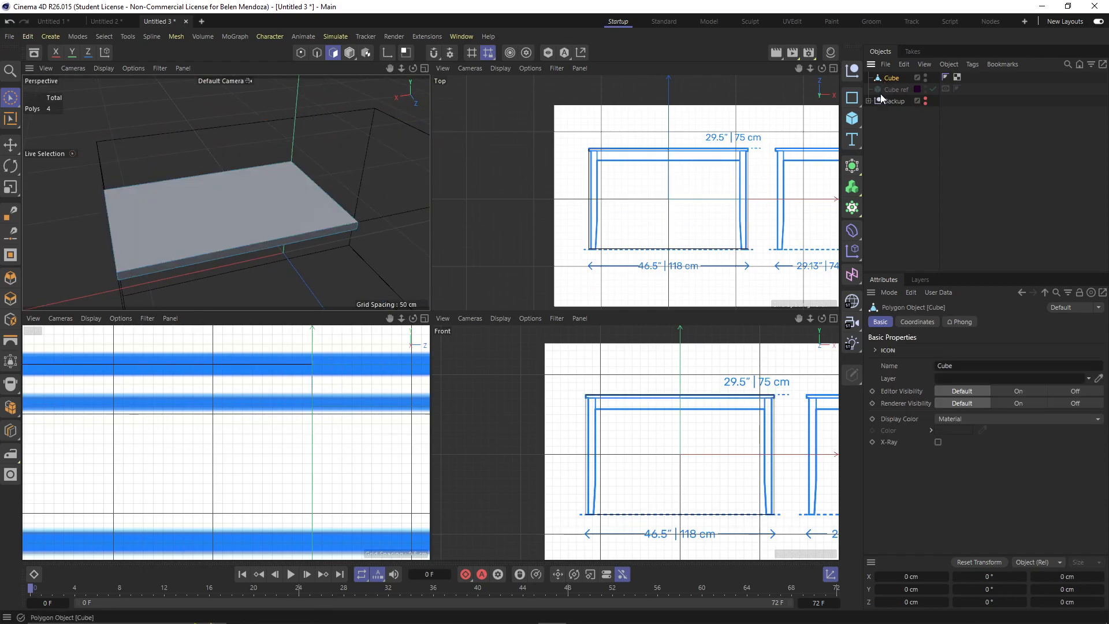
click(857, 171)
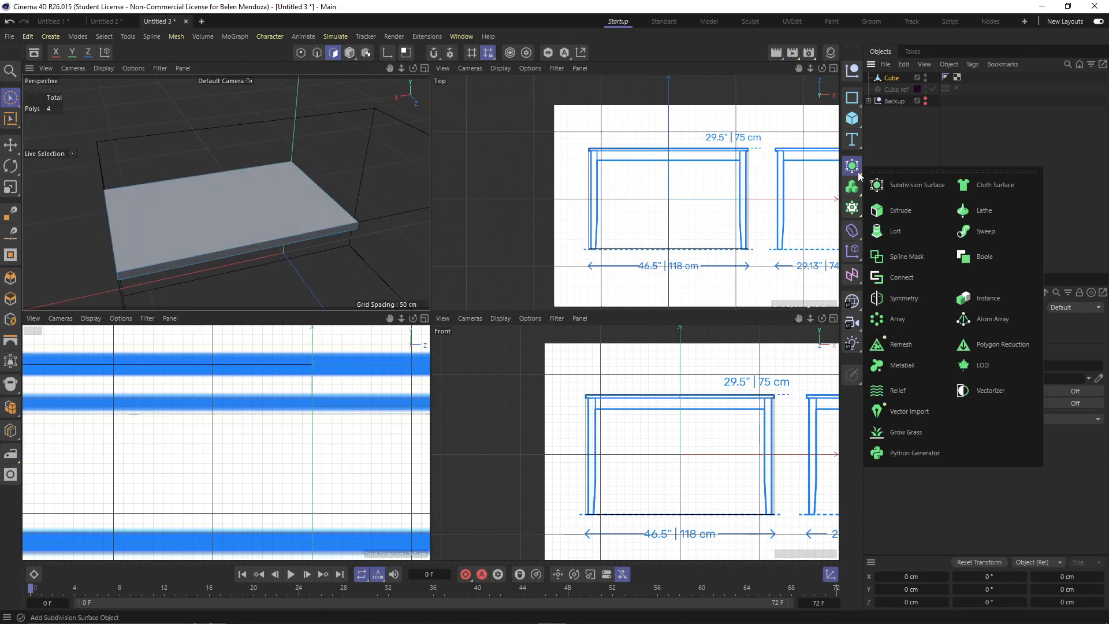
alt+click(900, 299)
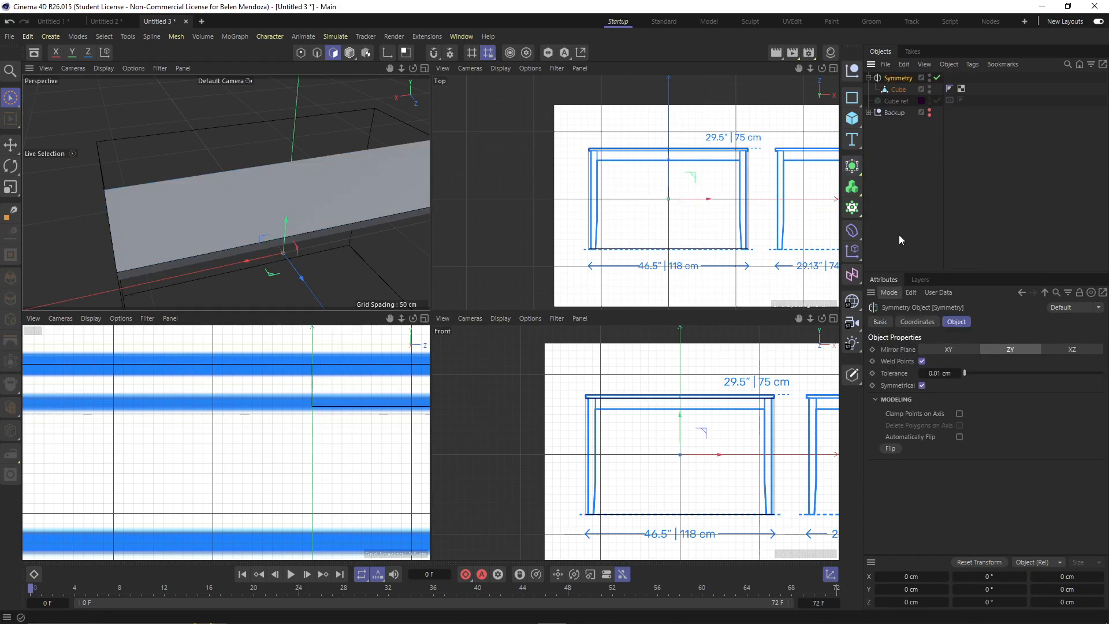
click(852, 166)
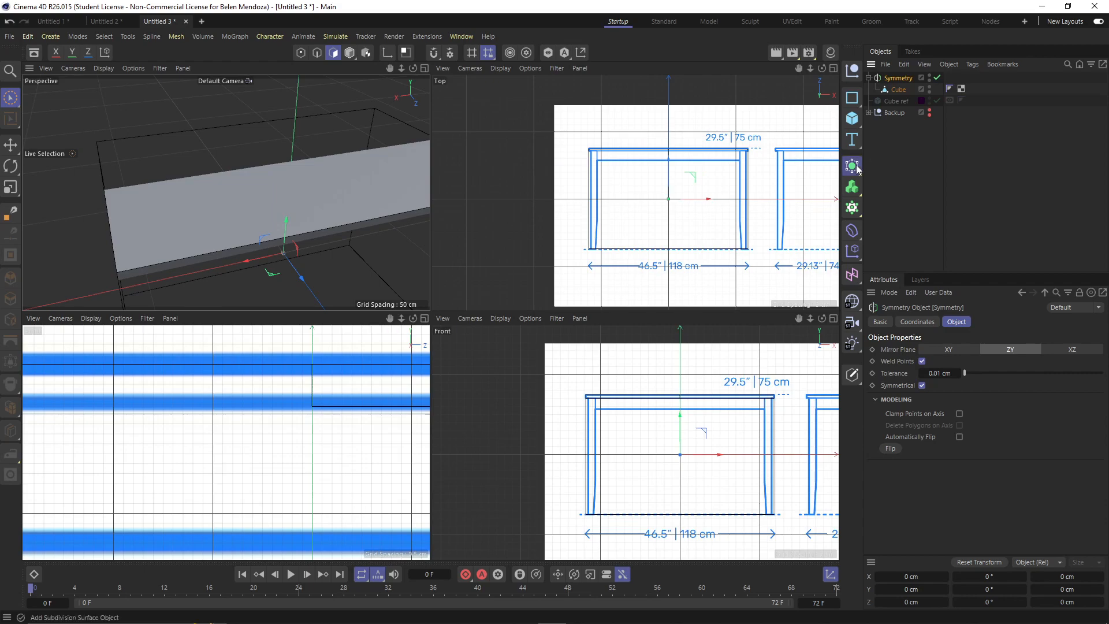
alt+click(912, 306)
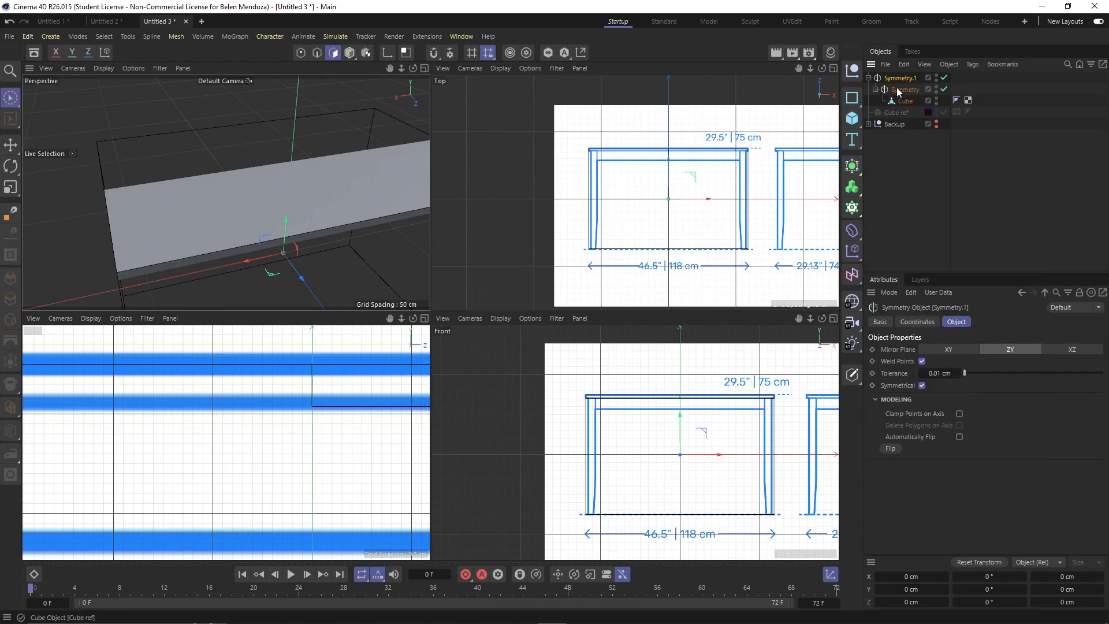
click(961, 349)
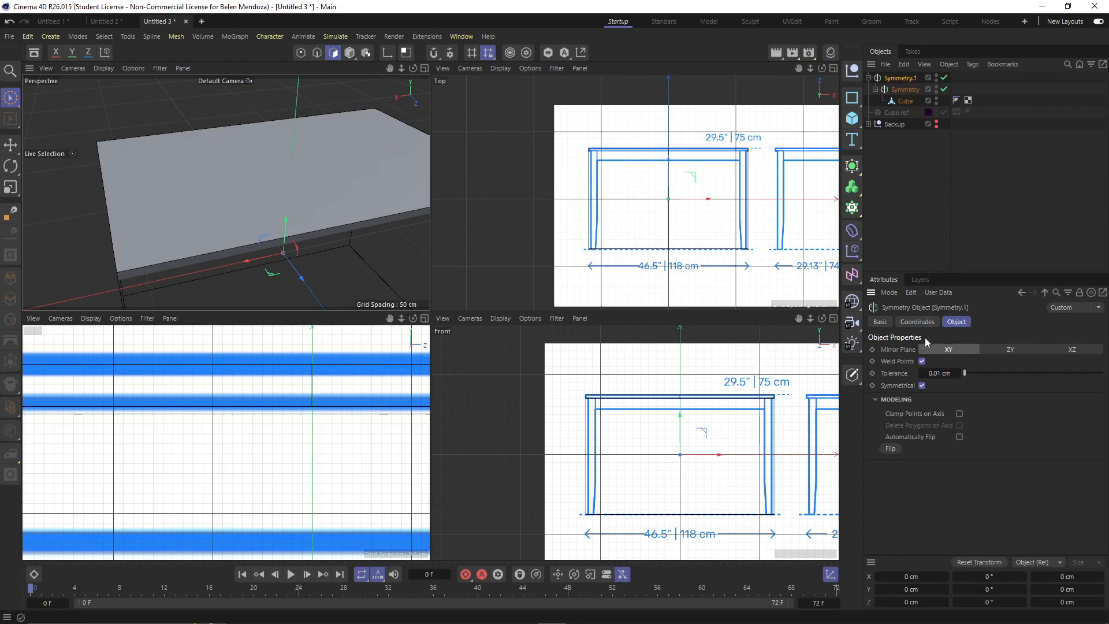
Switch the perspective view to shaded display with visible edge lines on the mirrored tabletop
alt+drag(332, 185, 310, 194)
scroll(319, 197, down, 4)
scroll(303, 253, down, 1)
alt+drag(302, 253, 305, 210)
middle_click(305, 212)
scroll(512, 312, down, 2)
alt+middle_drag(551, 332, 473, 316)
key(n)
key(b)
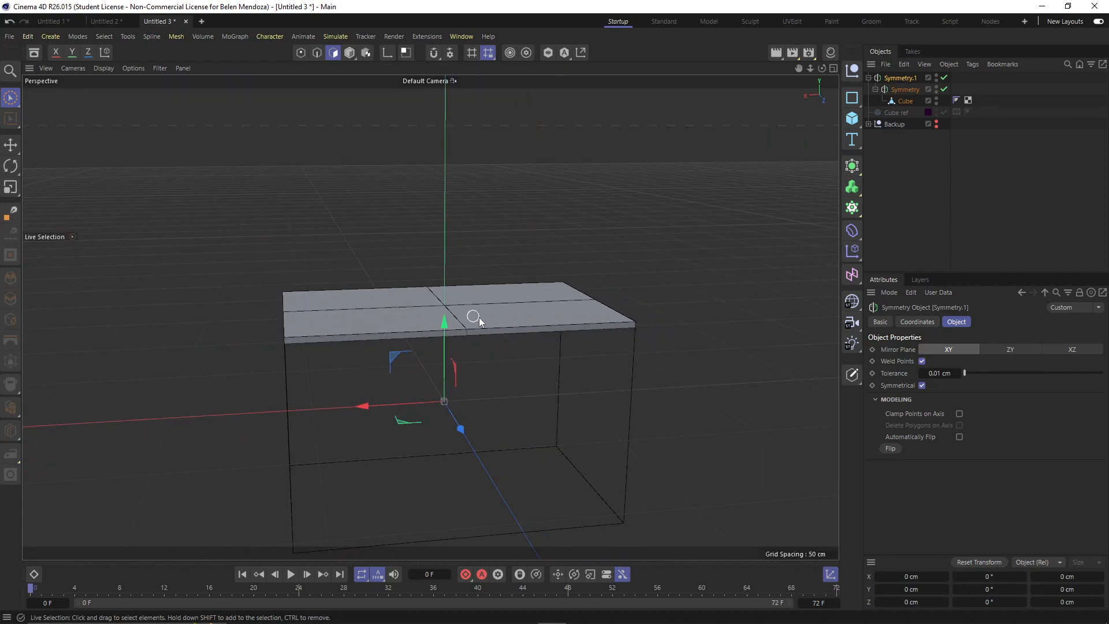
Rename the cube inside the Symmetry objects as "Table"
middle_click(543, 271)
scroll(381, 451, down, 10)
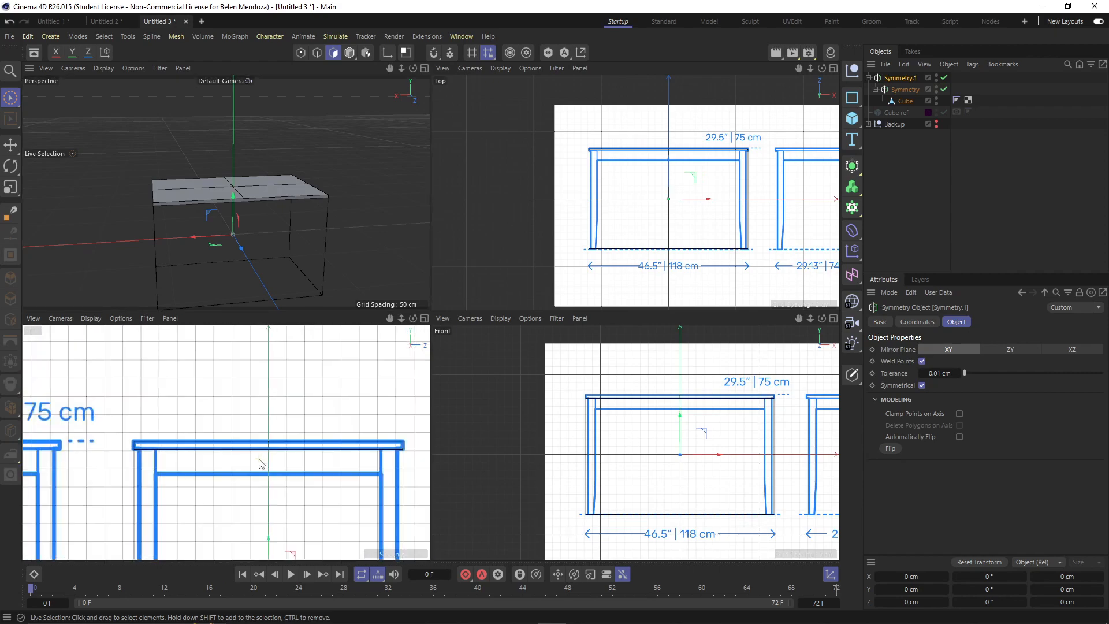
alt+middle_drag(346, 429, 348, 429)
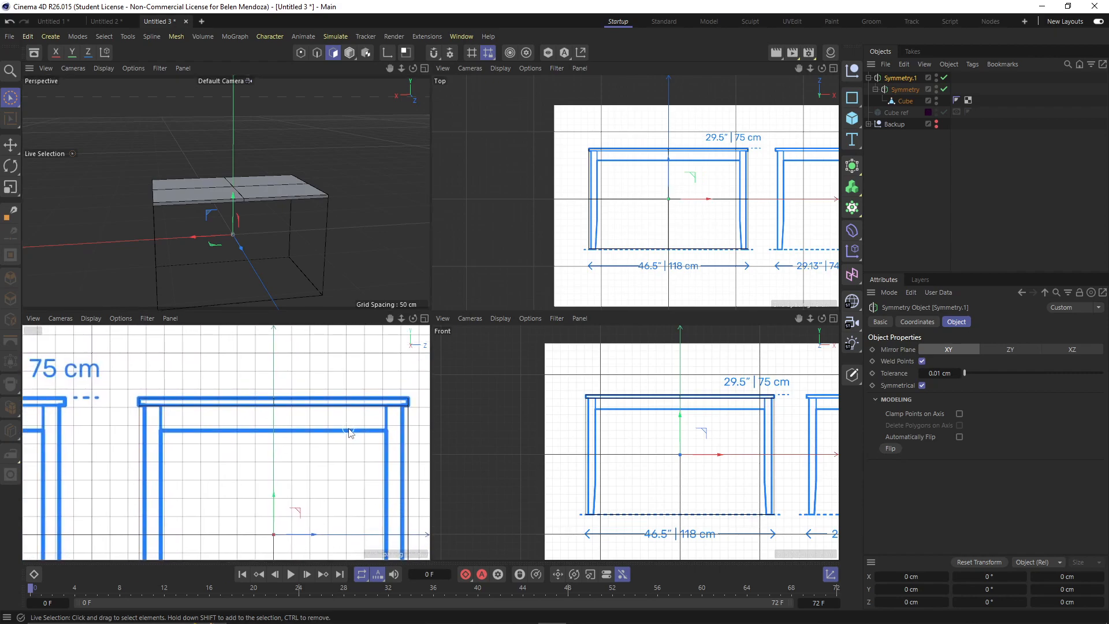
click(904, 104)
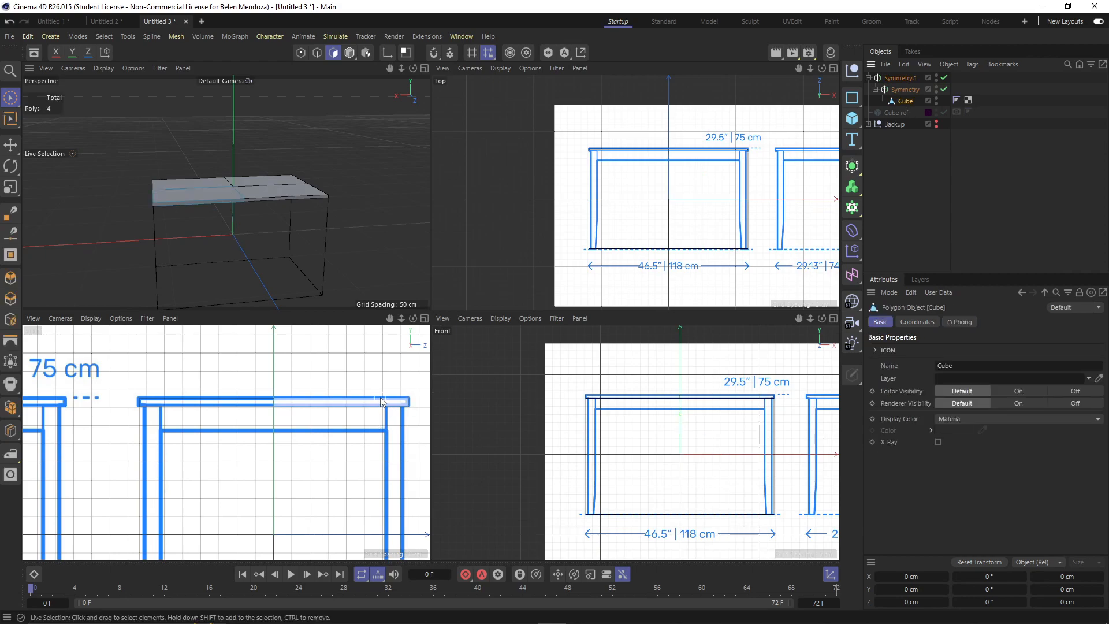
double_click(906, 102)
text(Table)
key(Return)
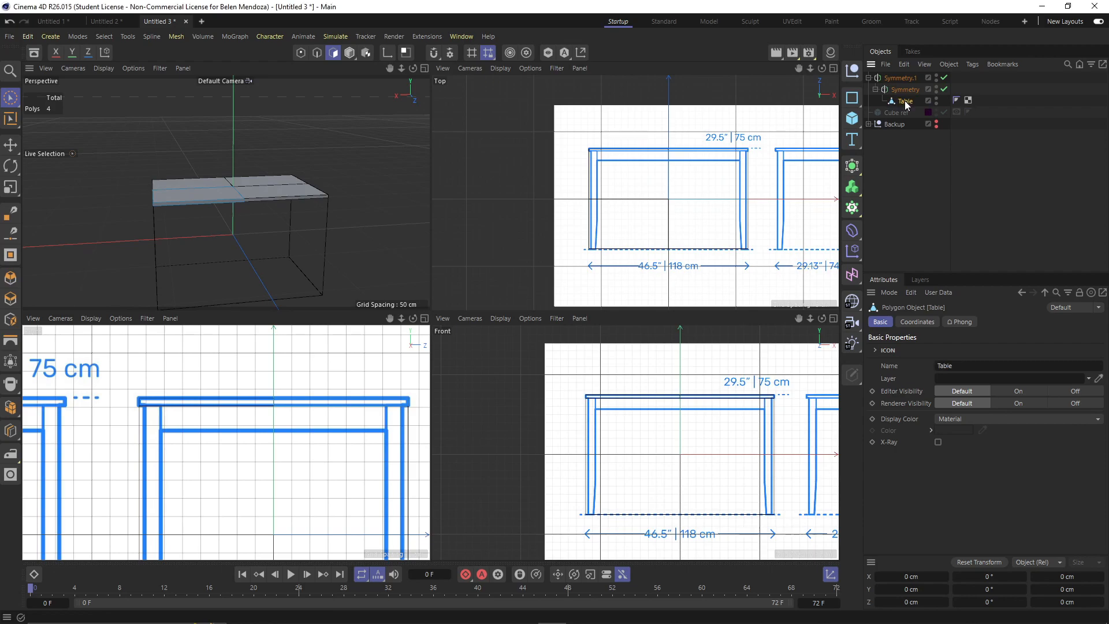
In the Right view, loop-cut the table at both reference leg edges, at distances of about 30.9 cm and 4.63 cm
middle_click(357, 443)
key(k)
key(l)
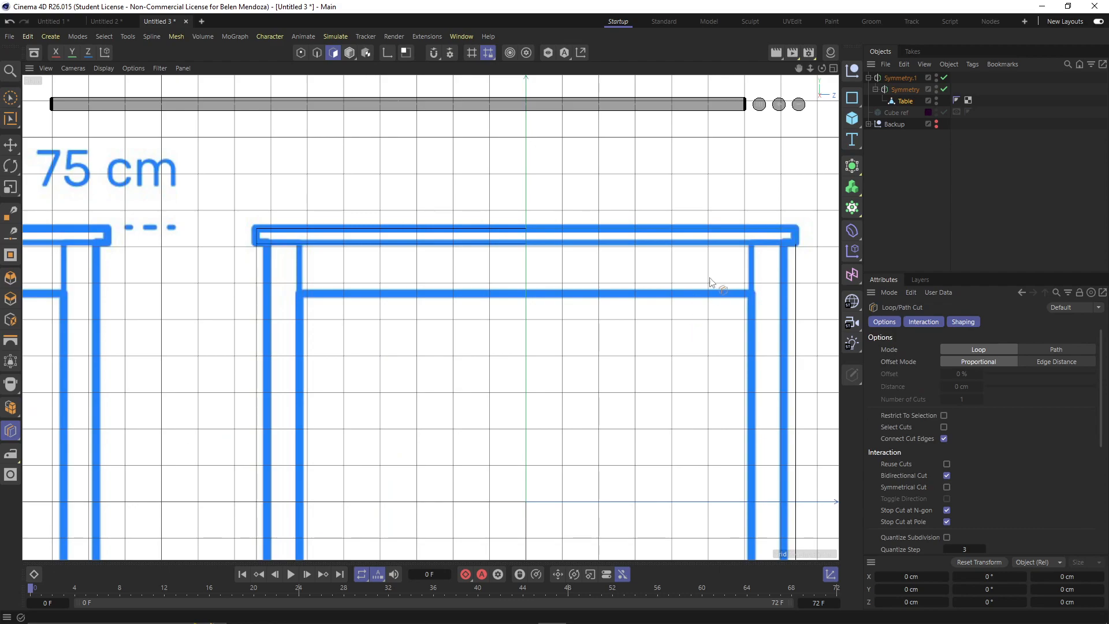
scroll(757, 245, up, 5)
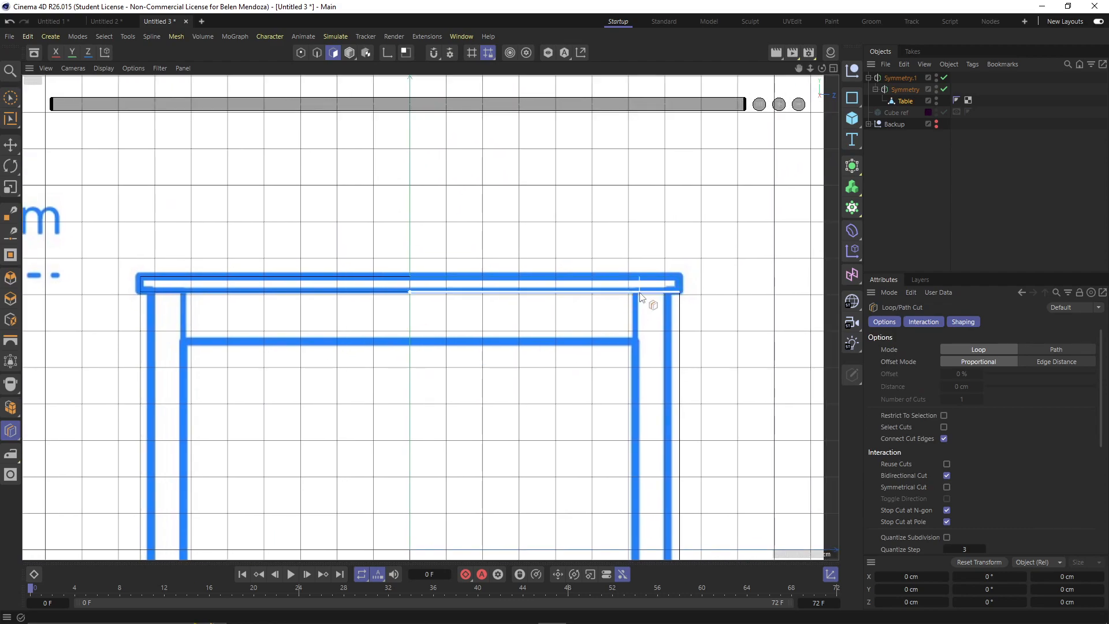
click(628, 294)
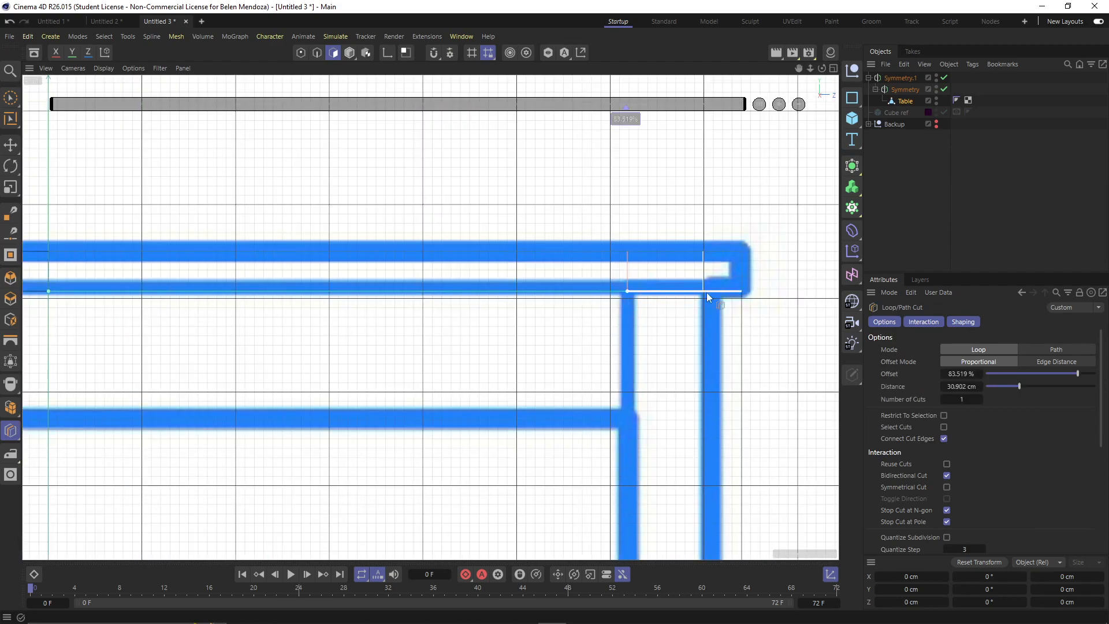
middle_click(714, 293)
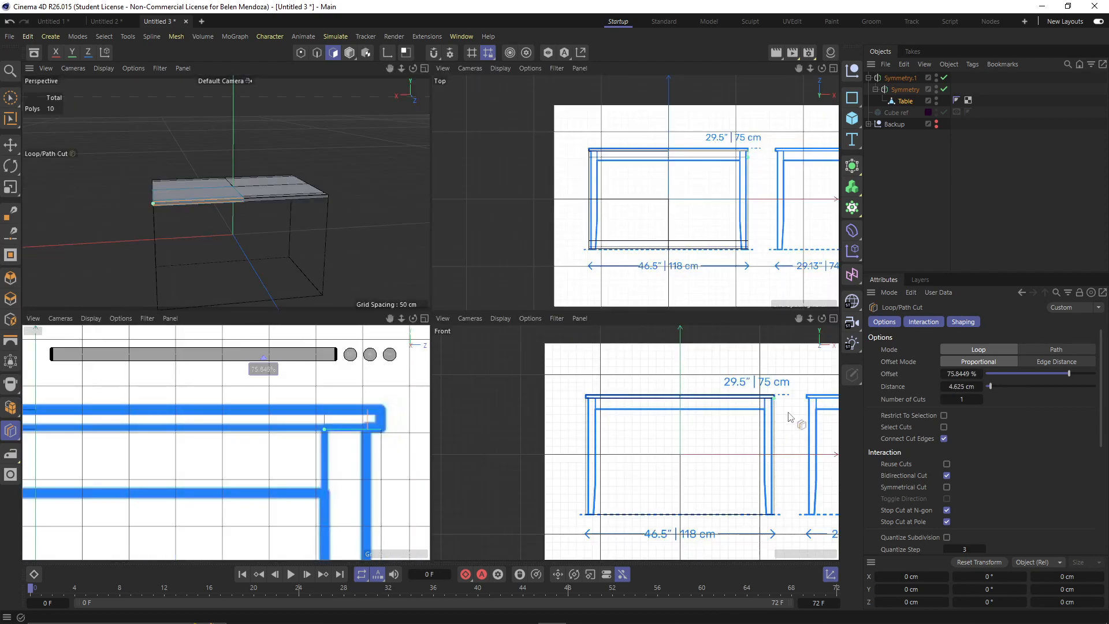
In the Front view, loop-cut the table at both reference leg edges, at distances of about 5.98 cm and 1.39 cm
scroll(779, 408, up, 4)
scroll(778, 408, up, 4)
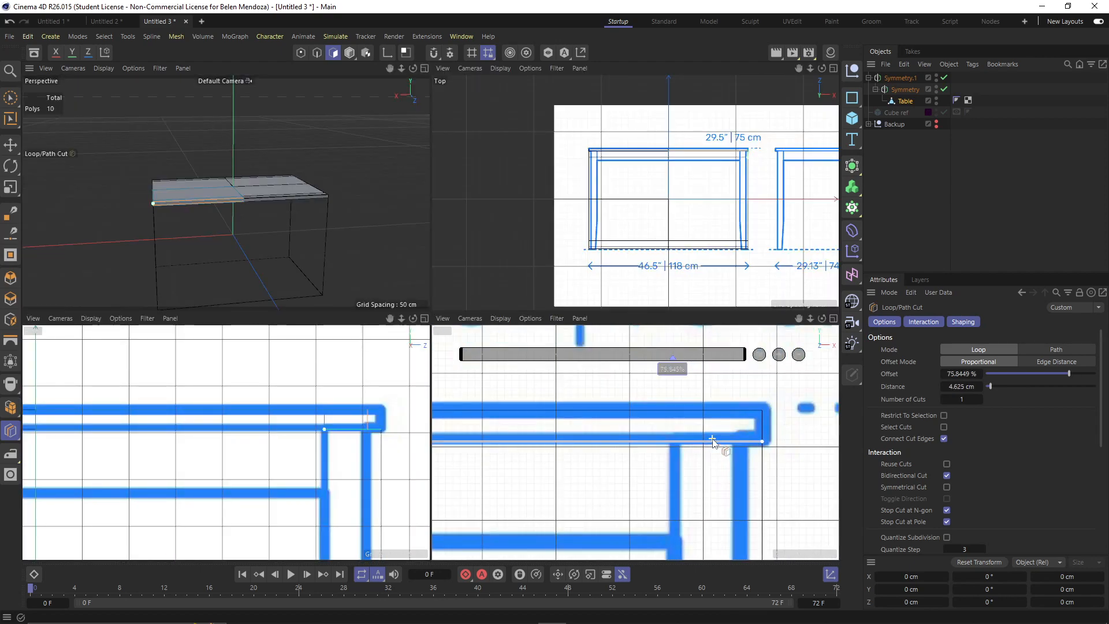
click(677, 439)
drag(674, 442, 745, 445)
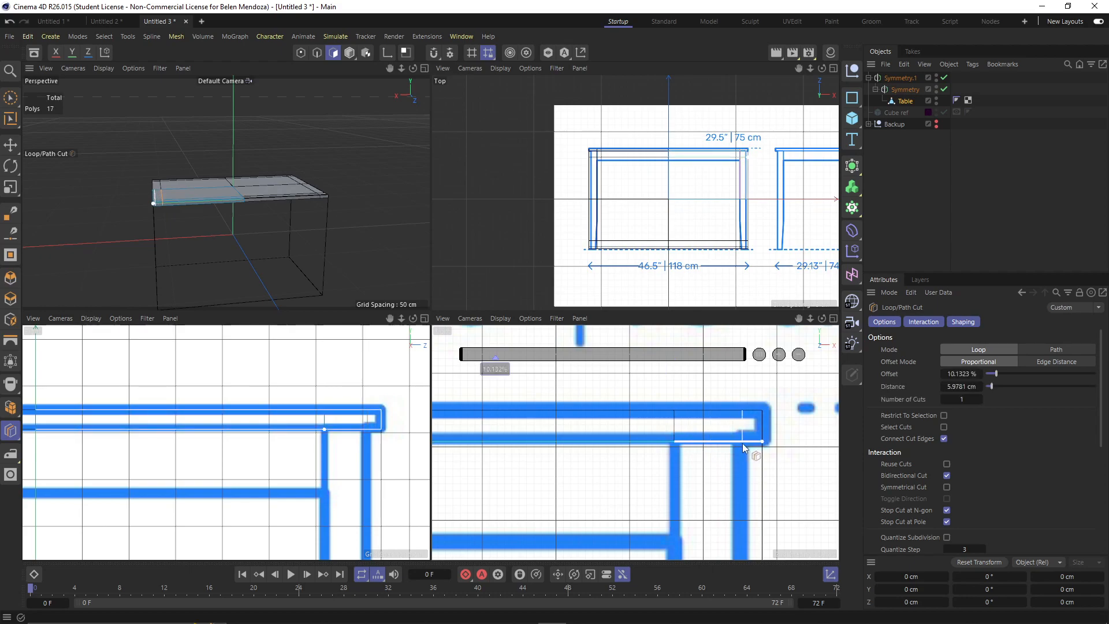
click(743, 443)
drag(532, 358, 539, 376)
Select the small polygon on the tabletop's underside near the corner, bounded by the leg cuts
click(10, 98)
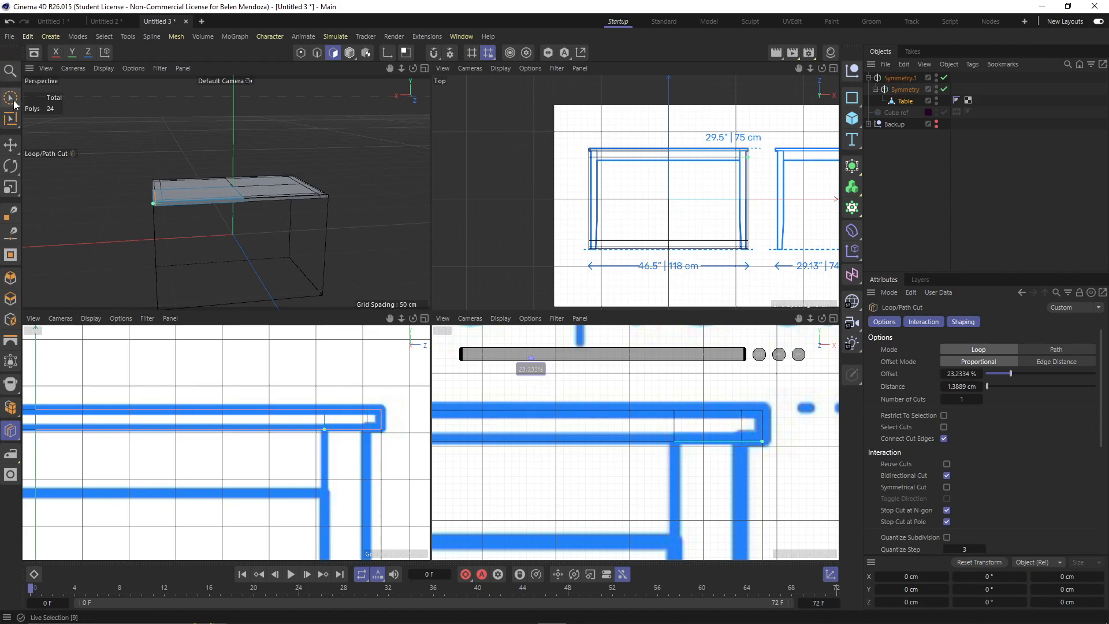
scroll(174, 222, up, 6)
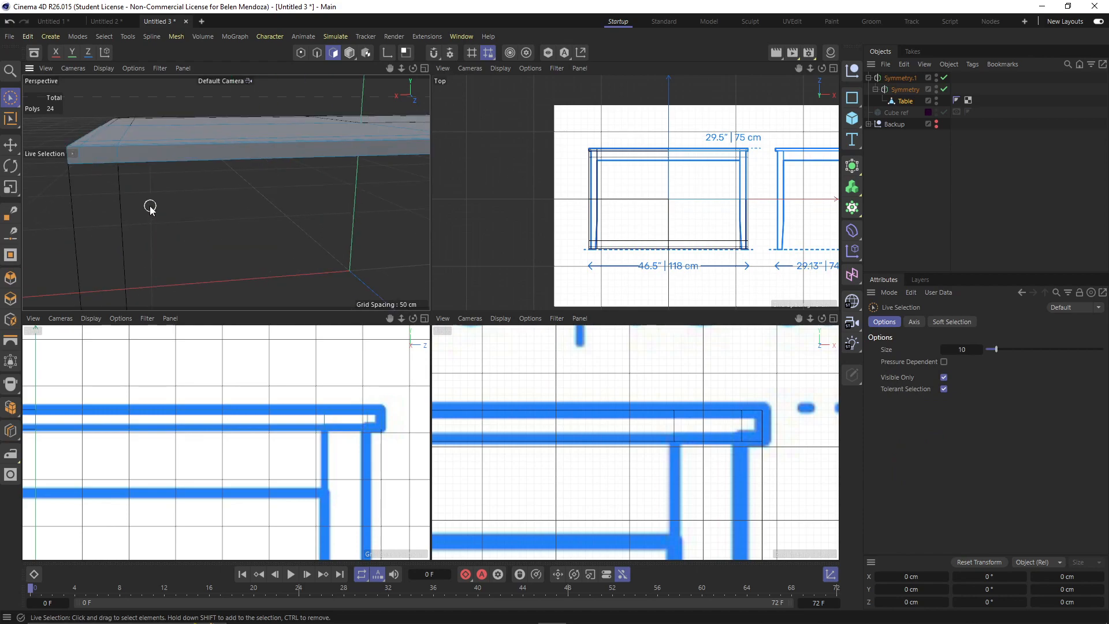
alt+drag(165, 213, 109, 133)
alt+middle_drag(109, 133, 182, 218)
mouse_move(150, 217)
alt+mouse_down()
mouse_move(281, 108)
mouse_move(253, 178)
mouse_move(258, 224)
mouse_move(181, 234)
mouse_move(211, 227)
mouse_move(186, 199)
mouse_move(193, 253)
alt+mouse_up()
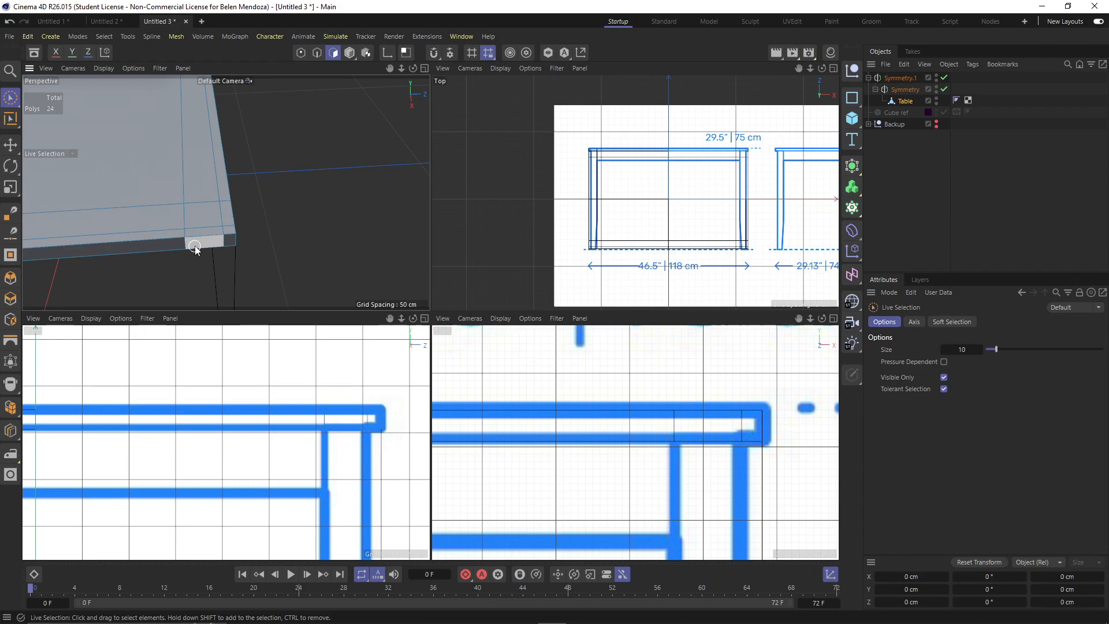
alt+drag(194, 248, 217, 277)
click(217, 280)
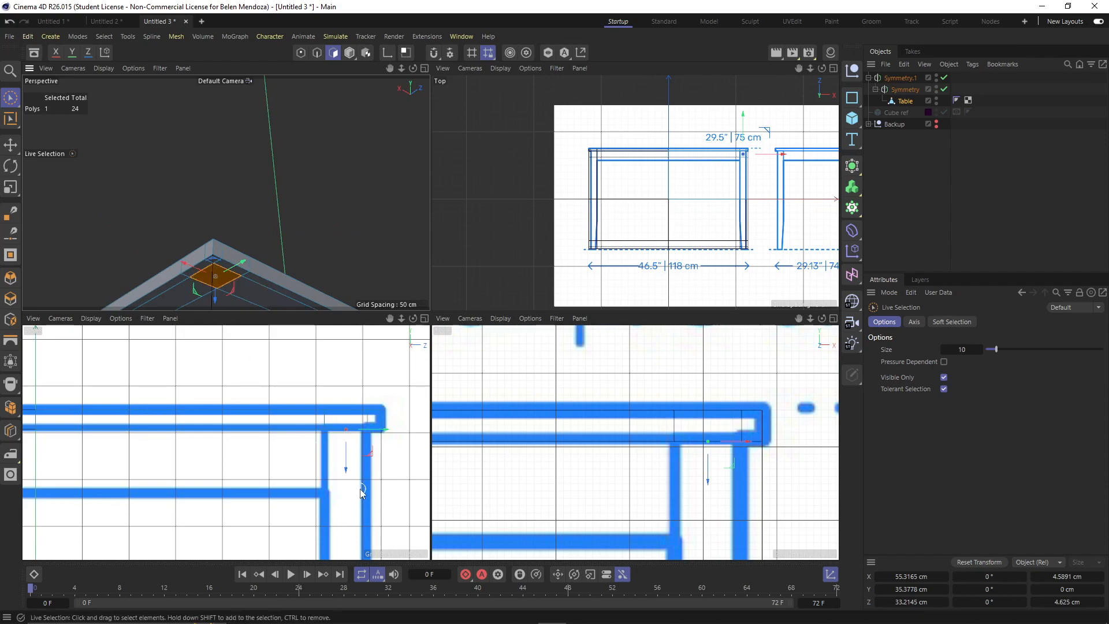
scroll(360, 488, down, 3)
alt+middle_drag(368, 508, 346, 411)
scroll(277, 173, up, 5)
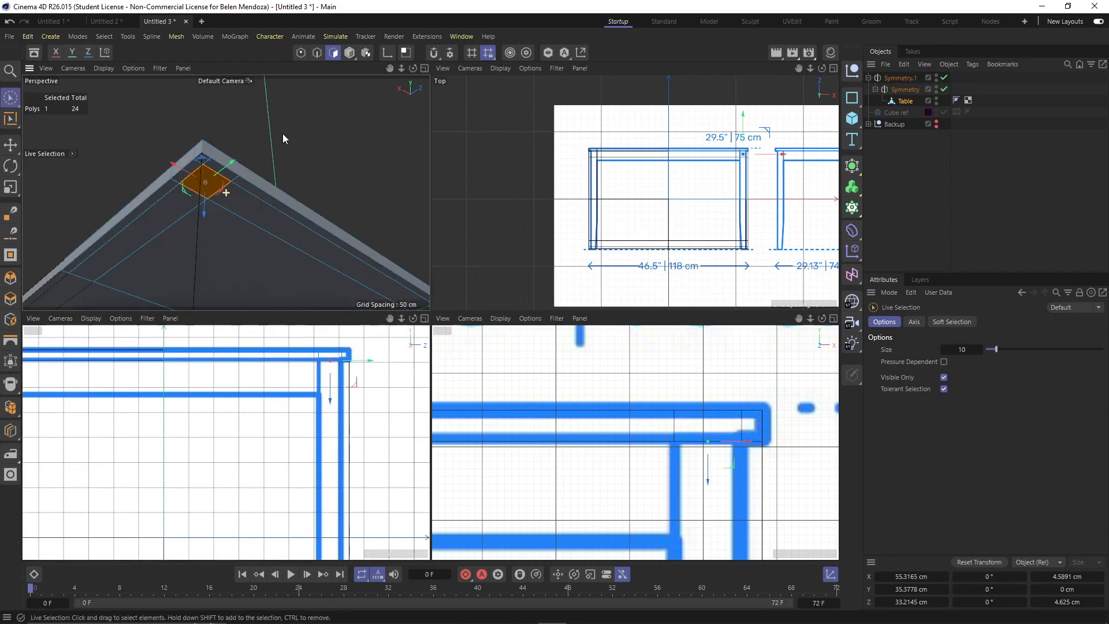
In the Right view, extrude the selected underside polygon down to where the reference leg begins to taper, at Y about -16.06 cm
scroll(276, 174, down, 4)
alt+drag(280, 183, 283, 270)
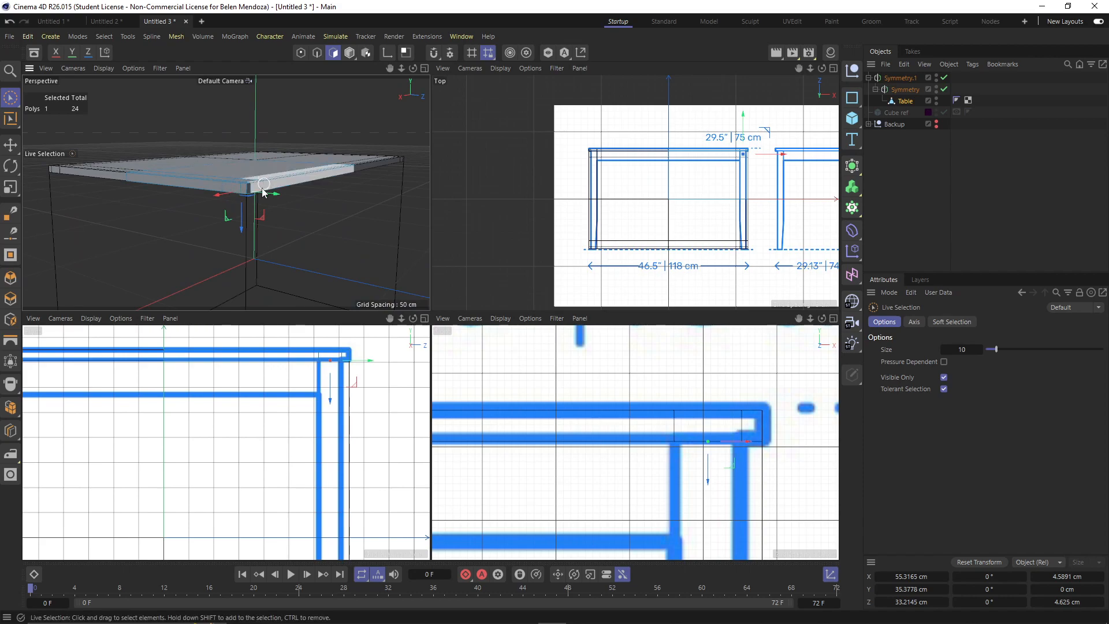
alt+drag(250, 208, 255, 171)
scroll(332, 455, down, 3)
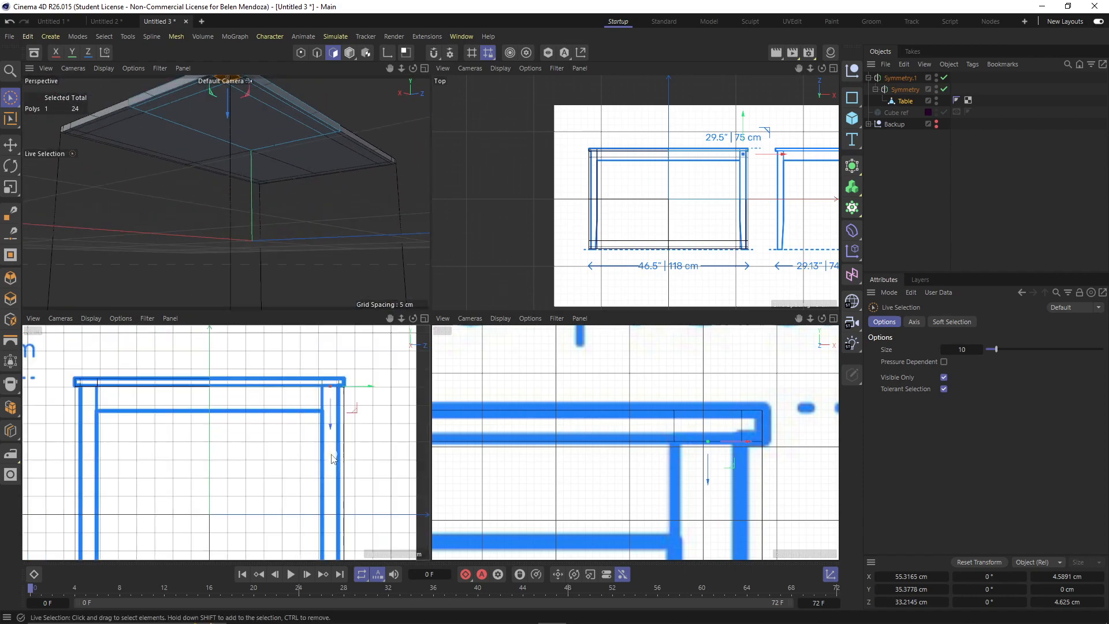
scroll(382, 491, down, 3)
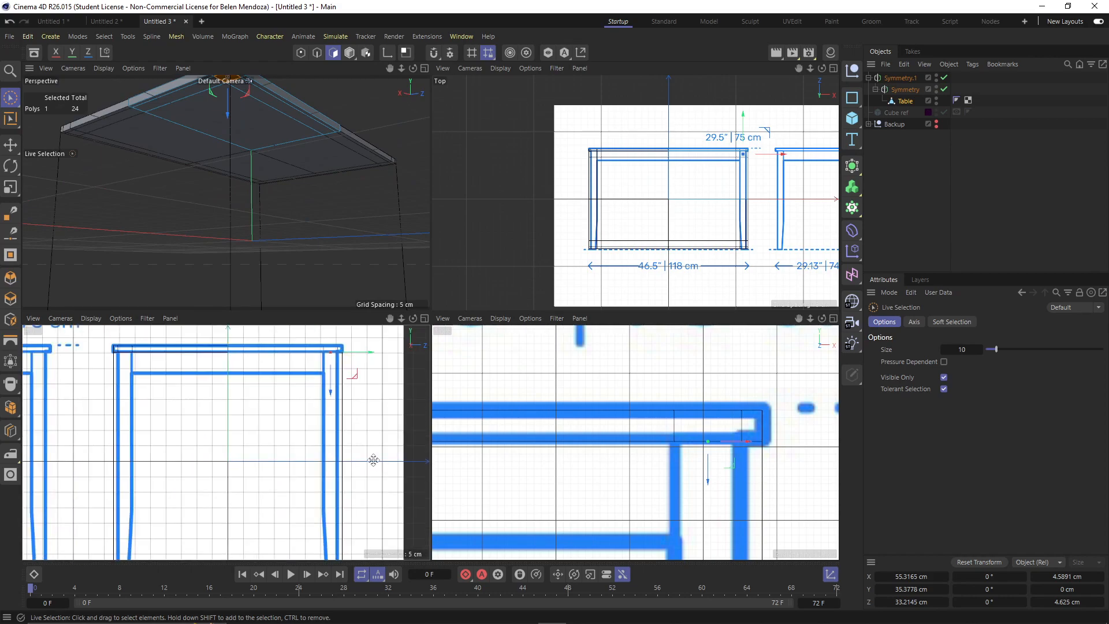
middle_click(373, 459)
scroll(418, 460, down, 4)
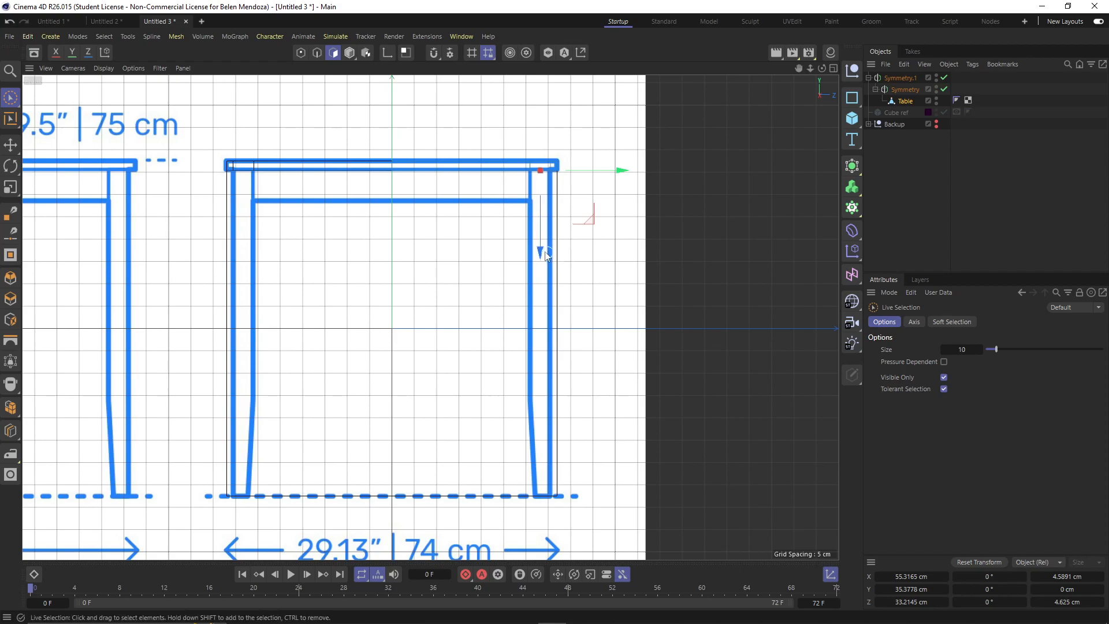
drag(542, 251, 539, 479)
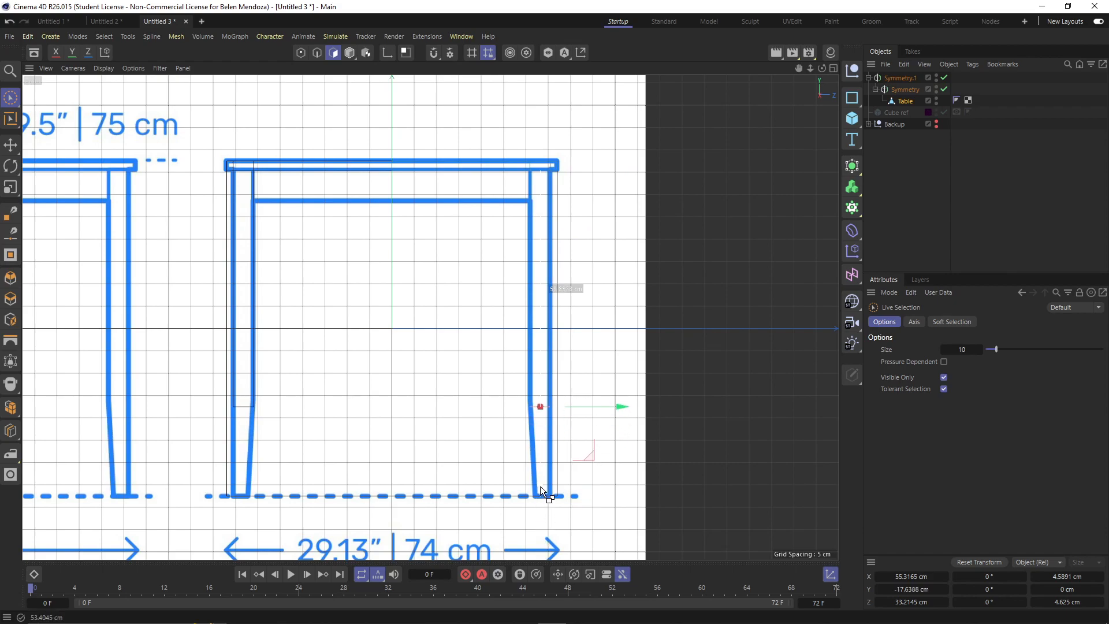
scroll(543, 404, up, 3)
scroll(543, 400, up, 4)
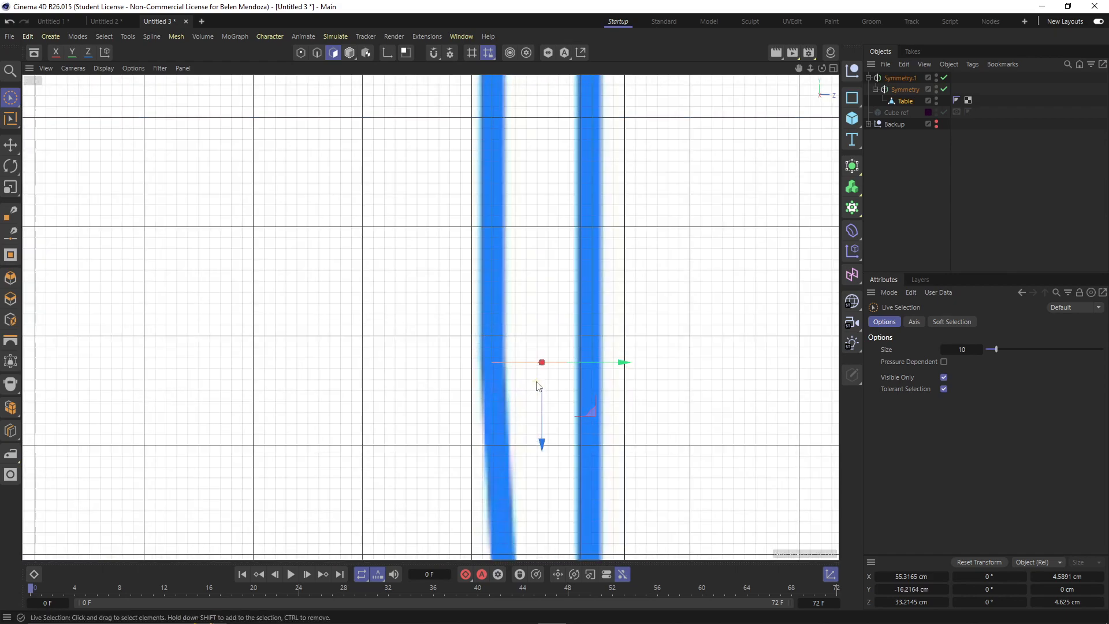
scroll(543, 441, down, 5)
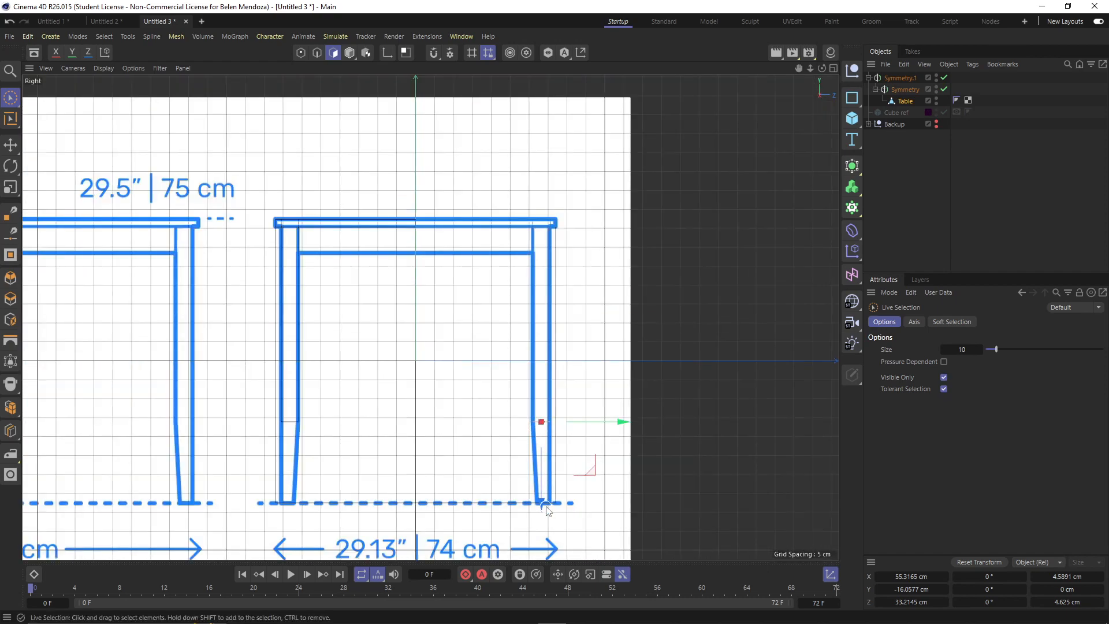
Extrude the leg again down to the reference floor line and, with snapping enabled, align its end at Y -37.5 cm
mouse_move(544, 505)
mouse_down()
mouse_move(543, 581)
mouse_move(541, 501)
mouse_up()
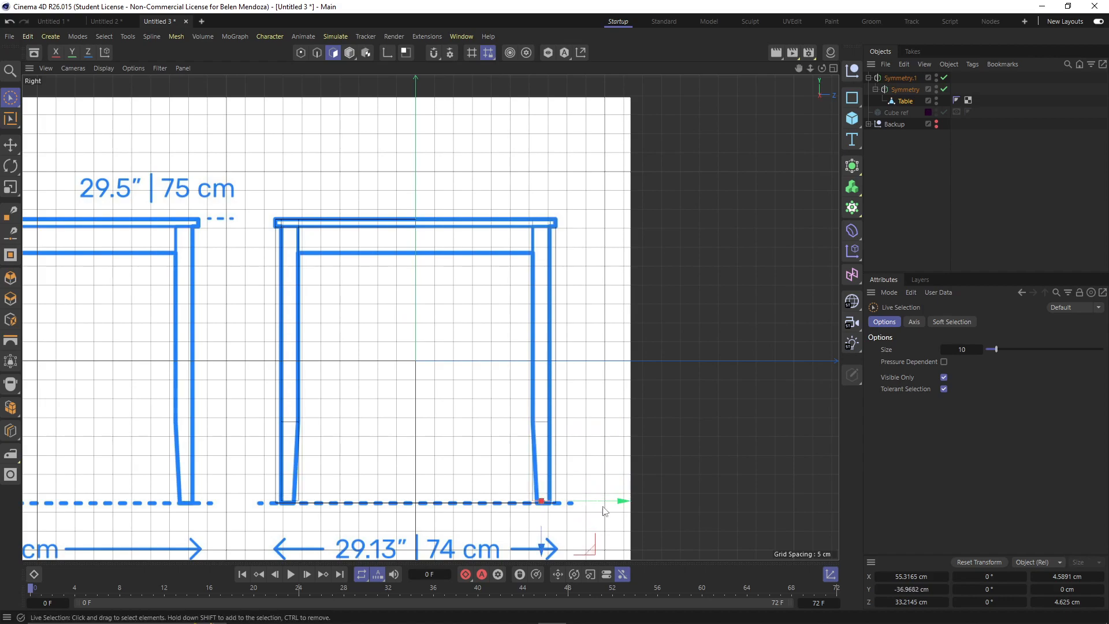
scroll(541, 509, up, 3)
scroll(541, 467, up, 3)
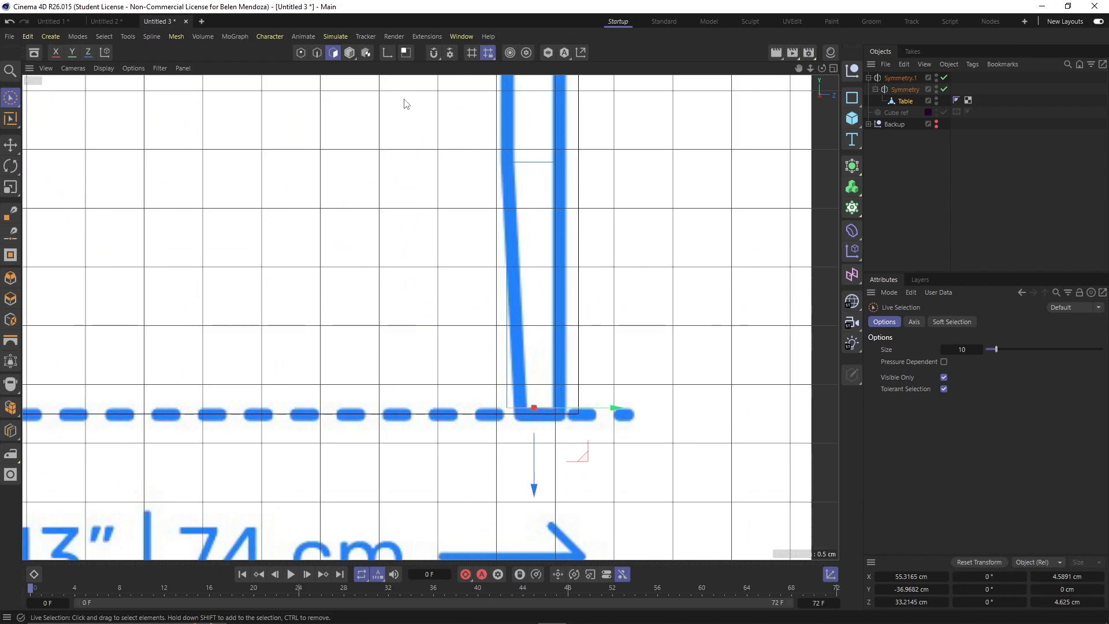
click(433, 54)
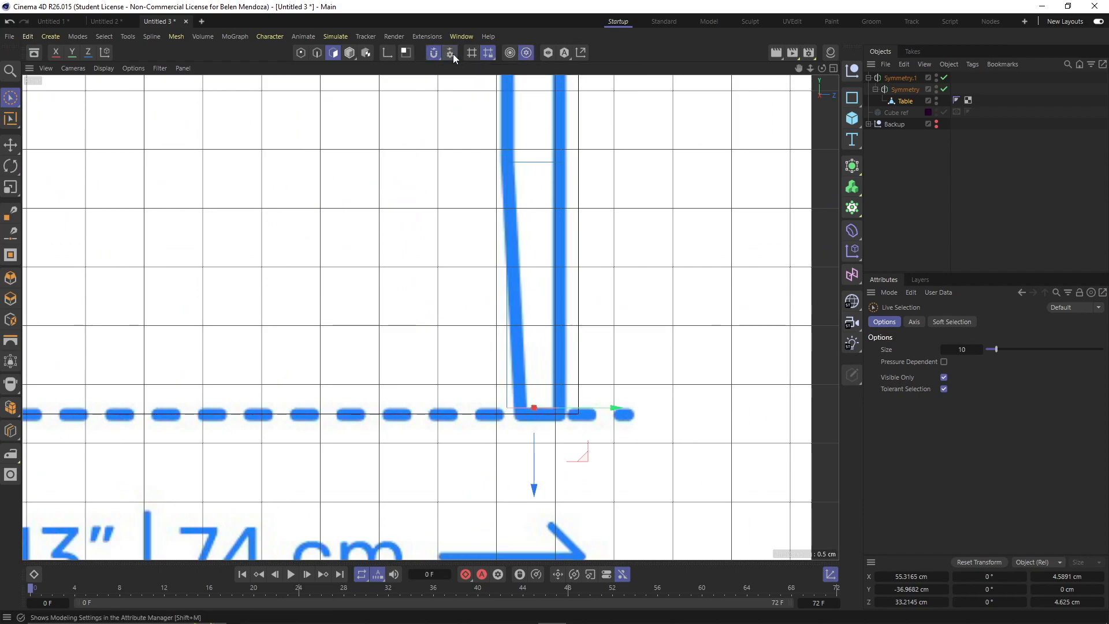
click(451, 54)
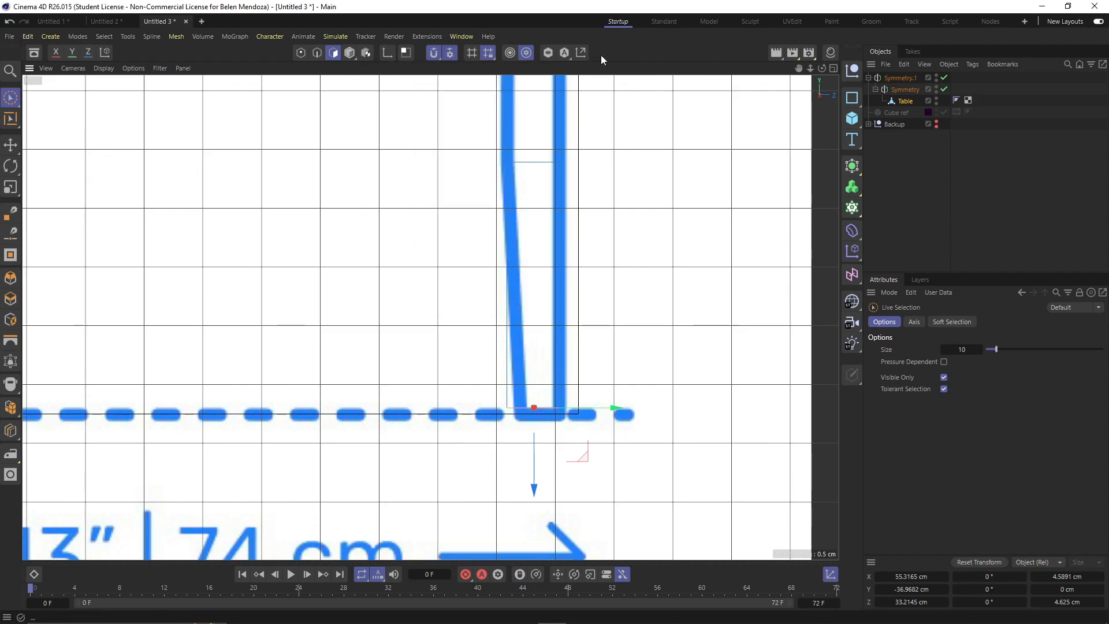
drag(535, 479, 540, 490)
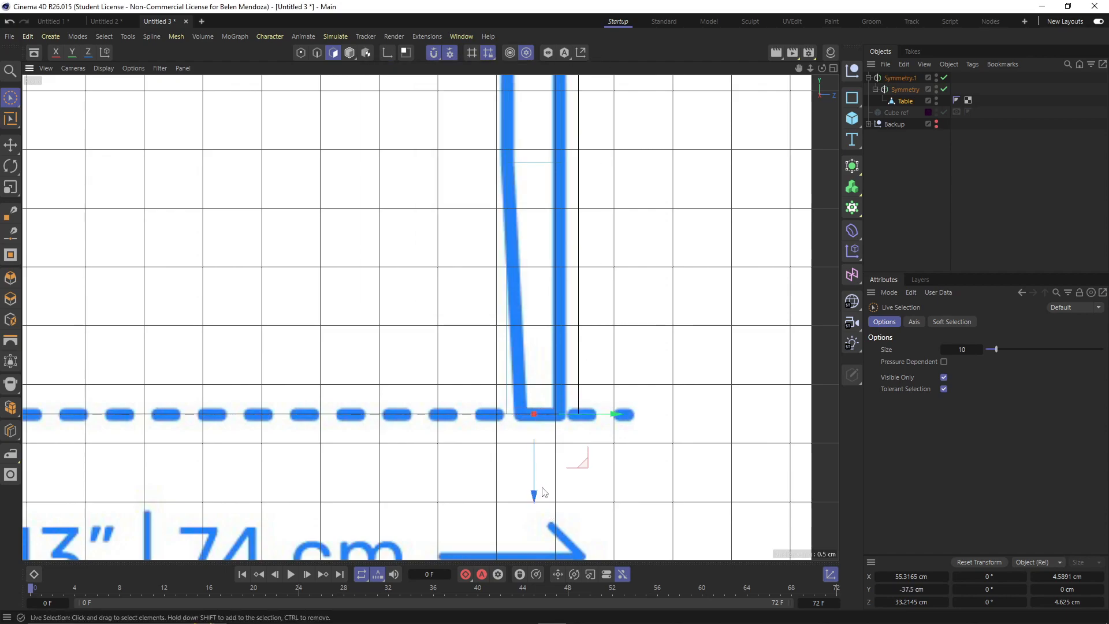
scroll(559, 431, up, 2)
scroll(558, 431, up, 1)
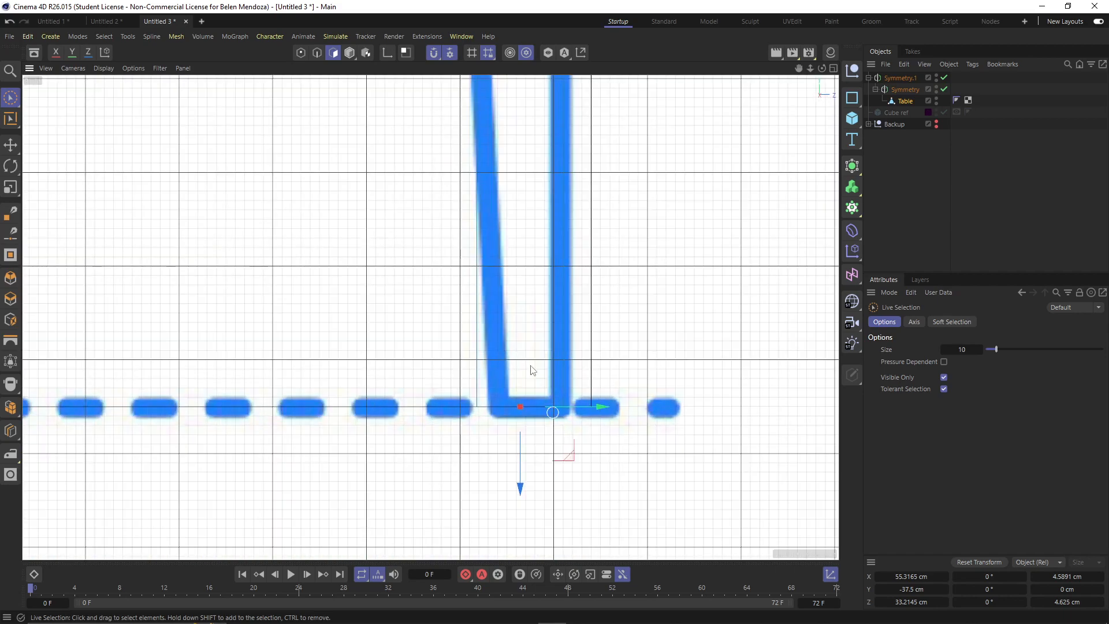
Enable axis modification and snap the leg bottom's axis to its outer corner, at X 57.6111 cm and Z 35.527 cm
click(391, 53)
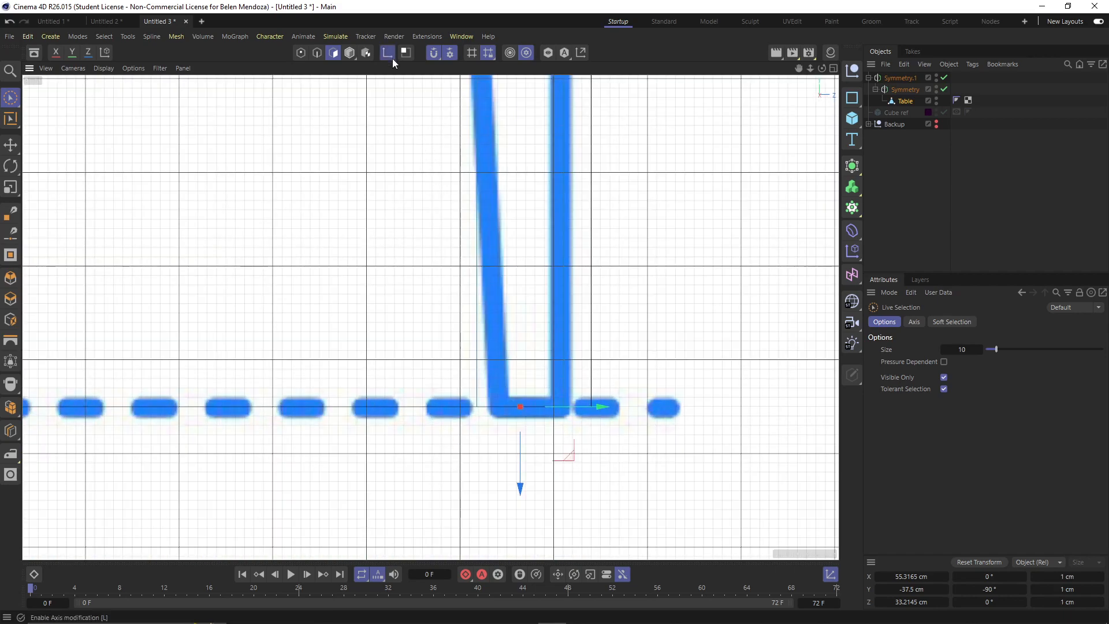
drag(586, 412, 628, 407)
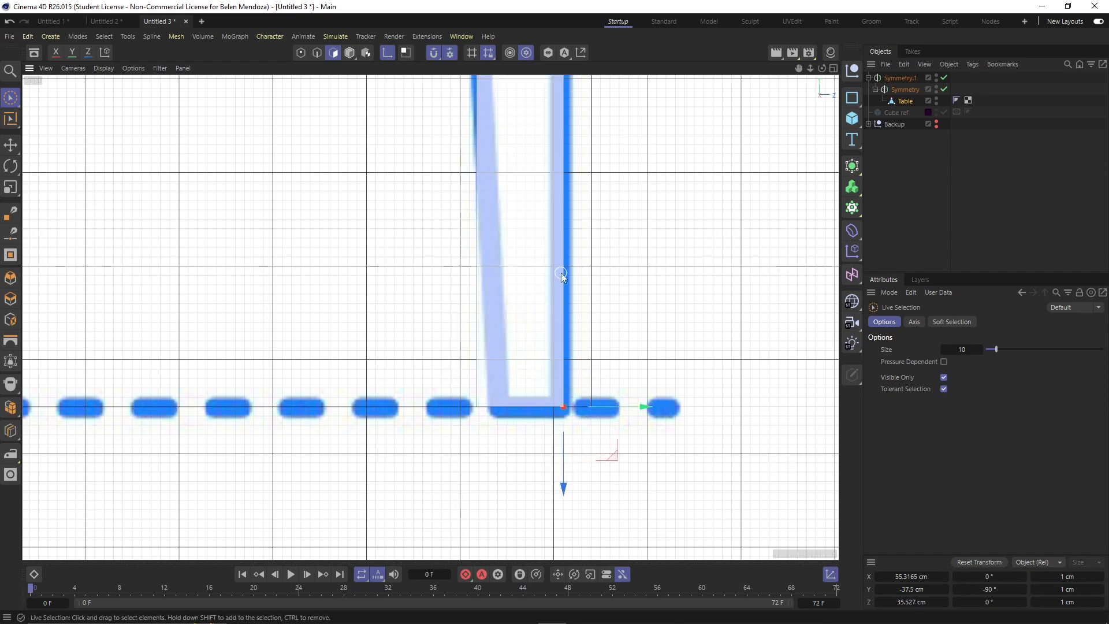
middle_click(560, 363)
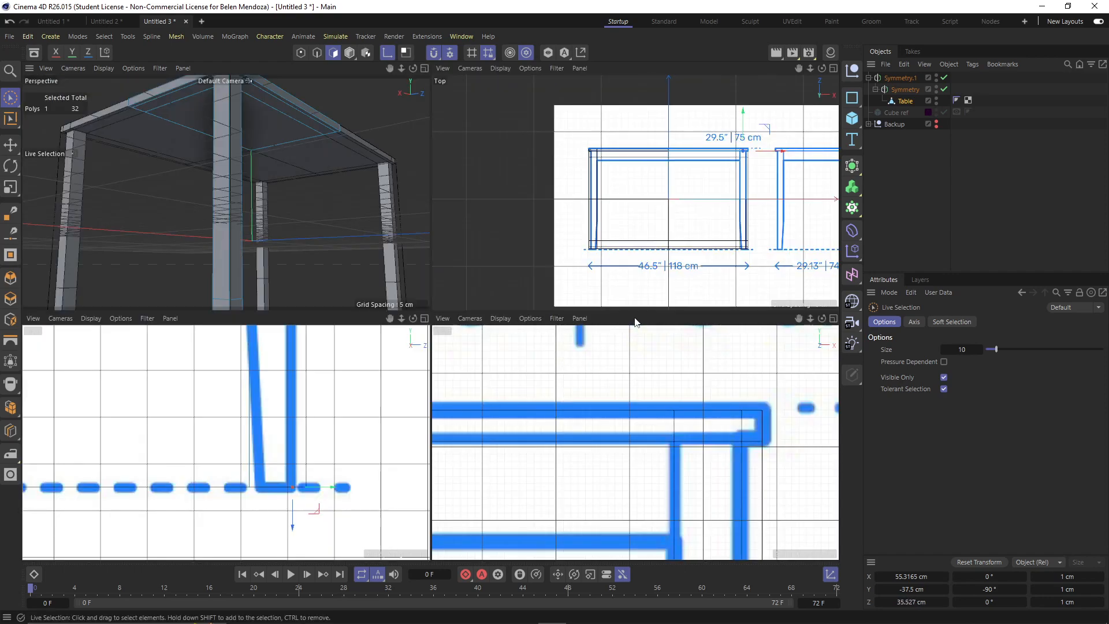
scroll(623, 443, down, 3)
alt+middle_drag(649, 534, 642, 407)
scroll(641, 428, up, 9)
scroll(640, 466, up, 2)
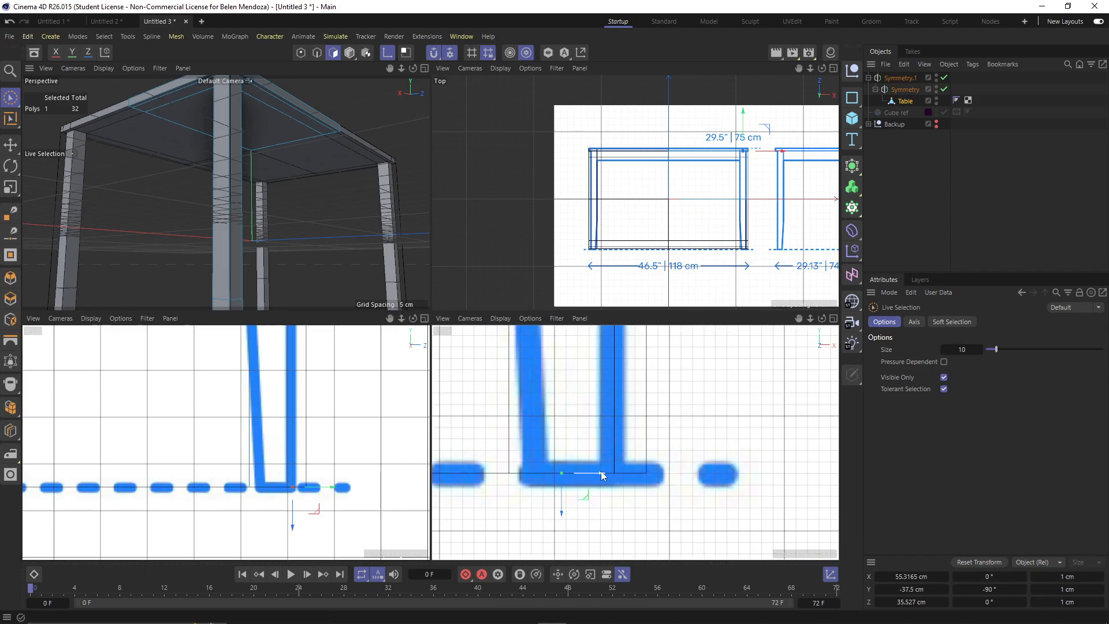
drag(601, 477, 645, 465)
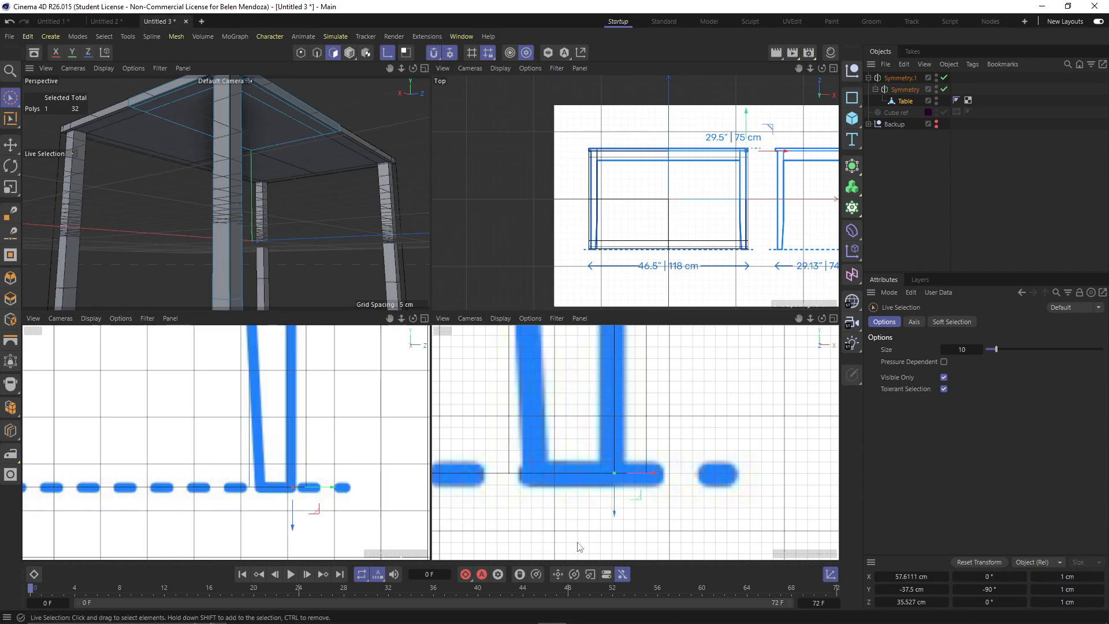
Disable axis modification and scale the leg's bottom polygon toward its outer corner to about 3.65 × 3.42 cm, matching the reference taper
key(t)
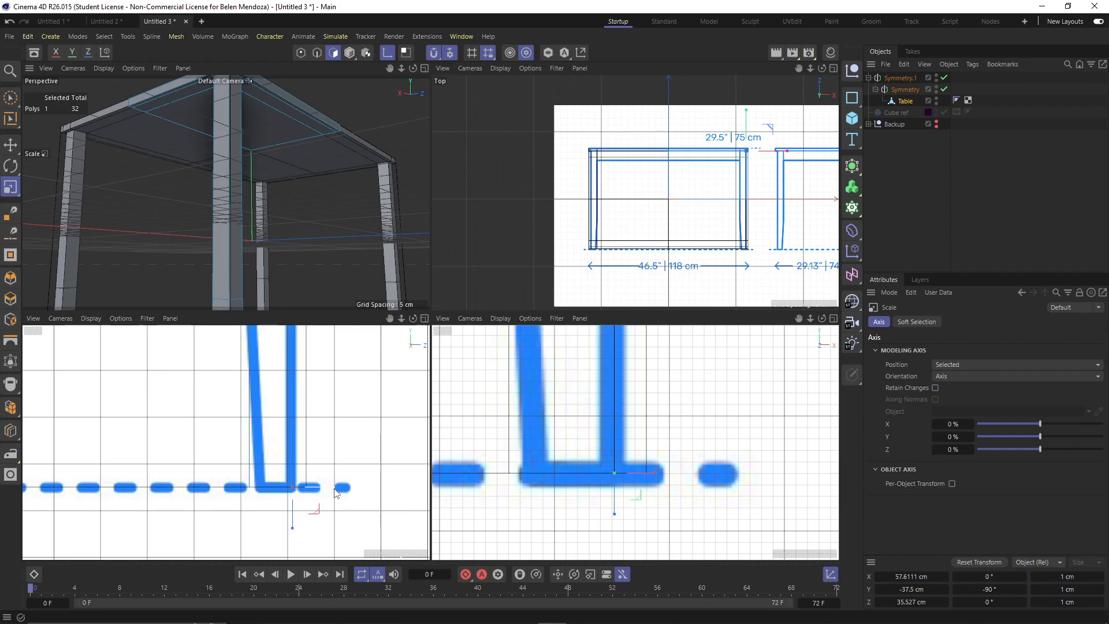
mouse_move(333, 492)
mouse_down()
mouse_move(319, 495)
mouse_move(338, 492)
mouse_up()
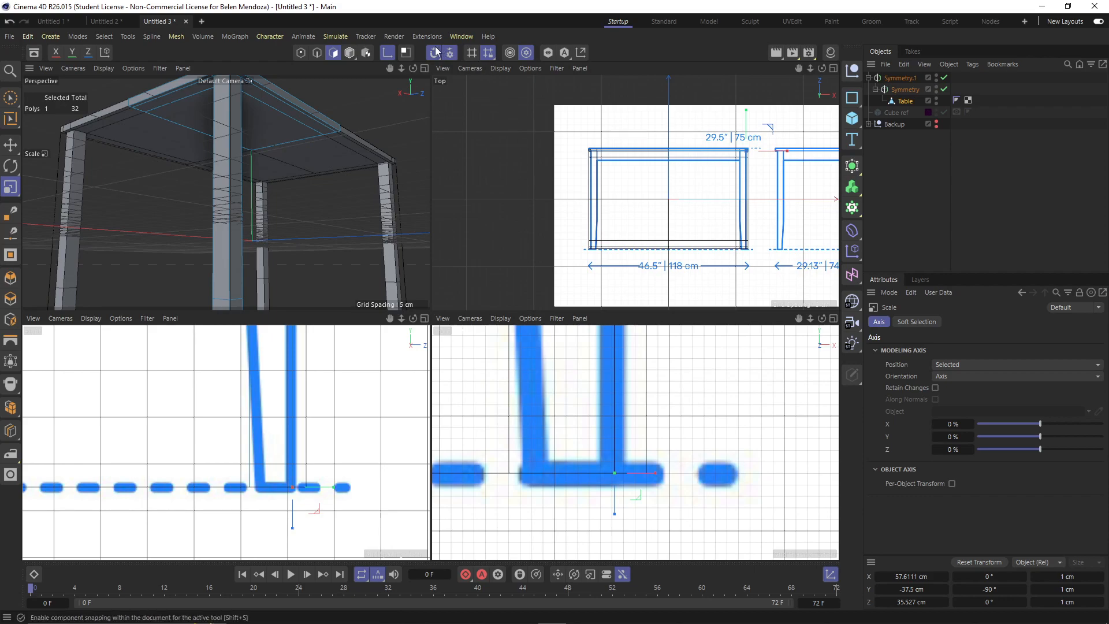
click(388, 54)
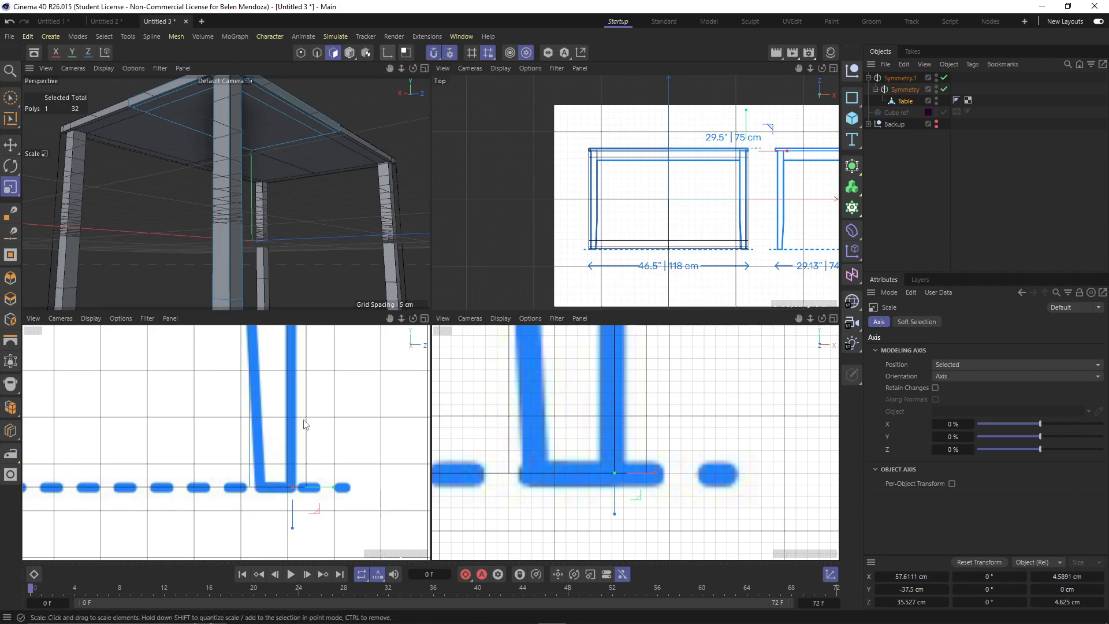
drag(349, 492, 325, 491)
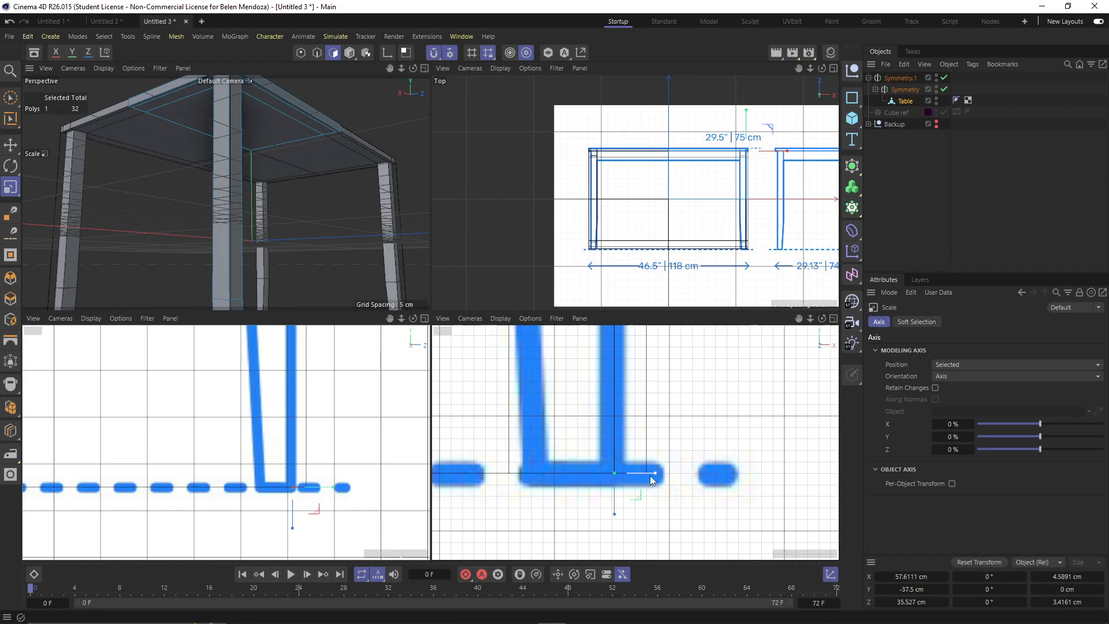
drag(656, 477, 646, 478)
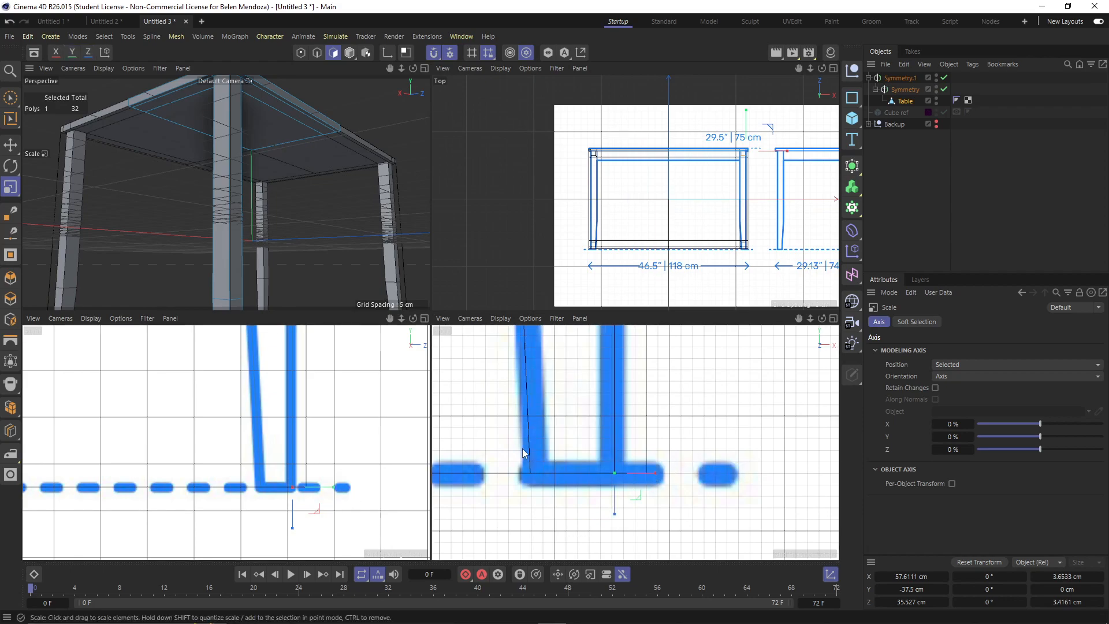
scroll(327, 466, down, 10)
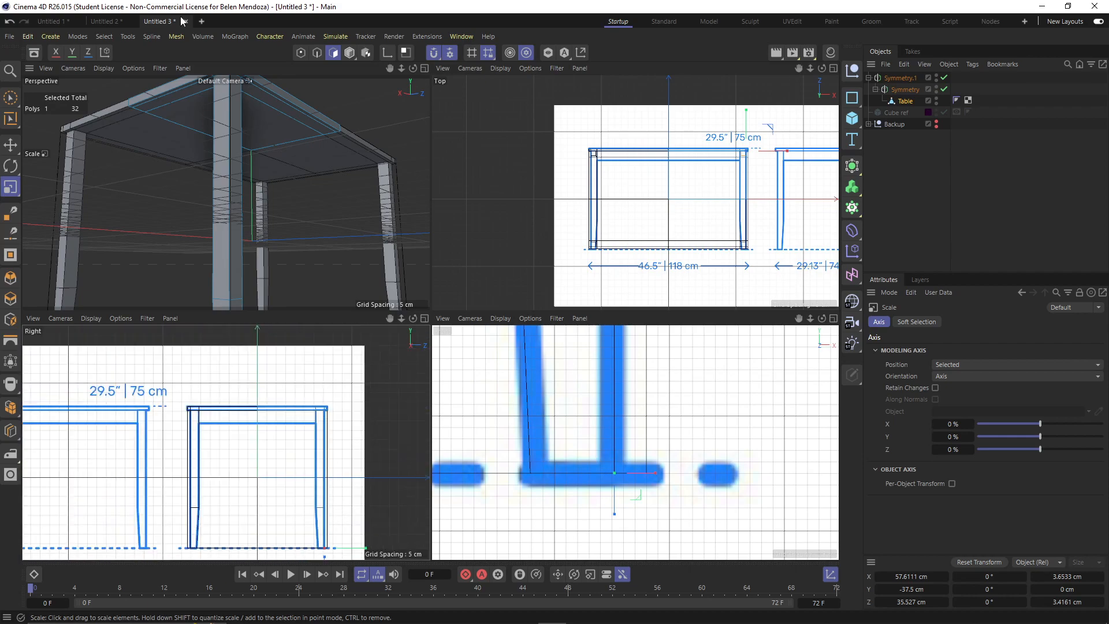
Loop-cut the tabletop and leg across the leg's width with two symmetrical cuts at a distance of 0.5 cm
alt+drag(179, 150, 339, 267)
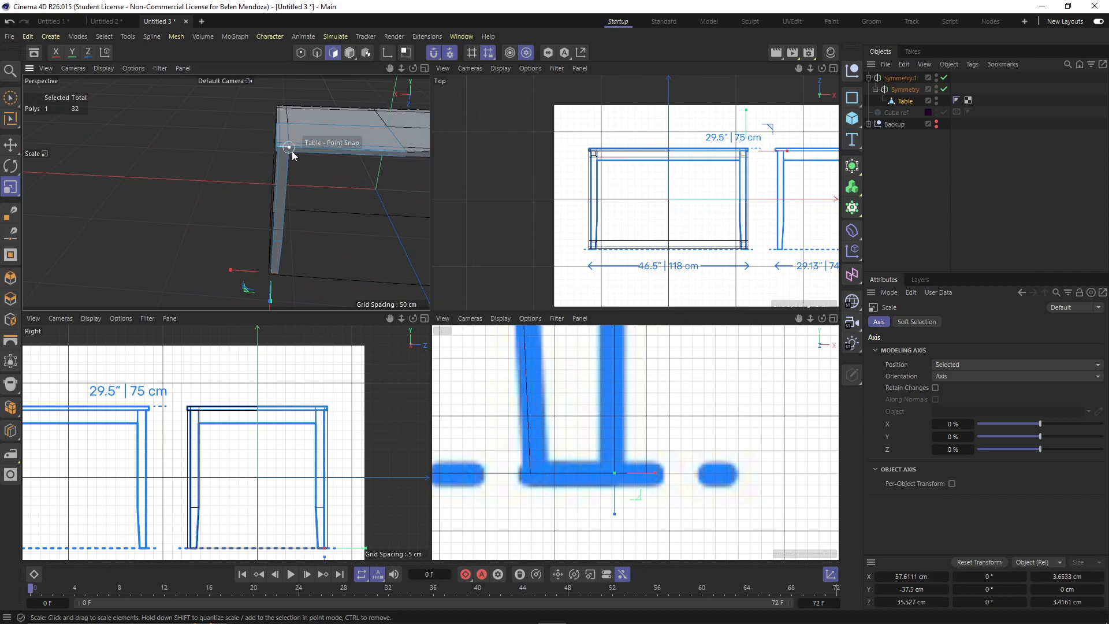
key(k)
key(l)
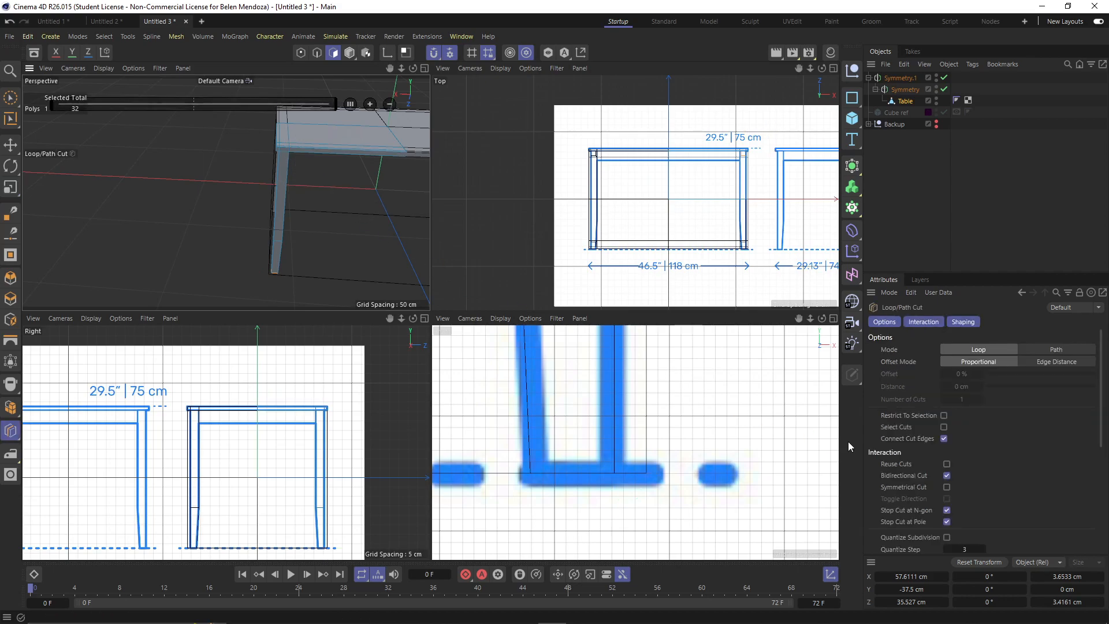
alt+drag(291, 171, 401, 166)
alt+drag(226, 192, 325, 206)
scroll(329, 195, up, 5)
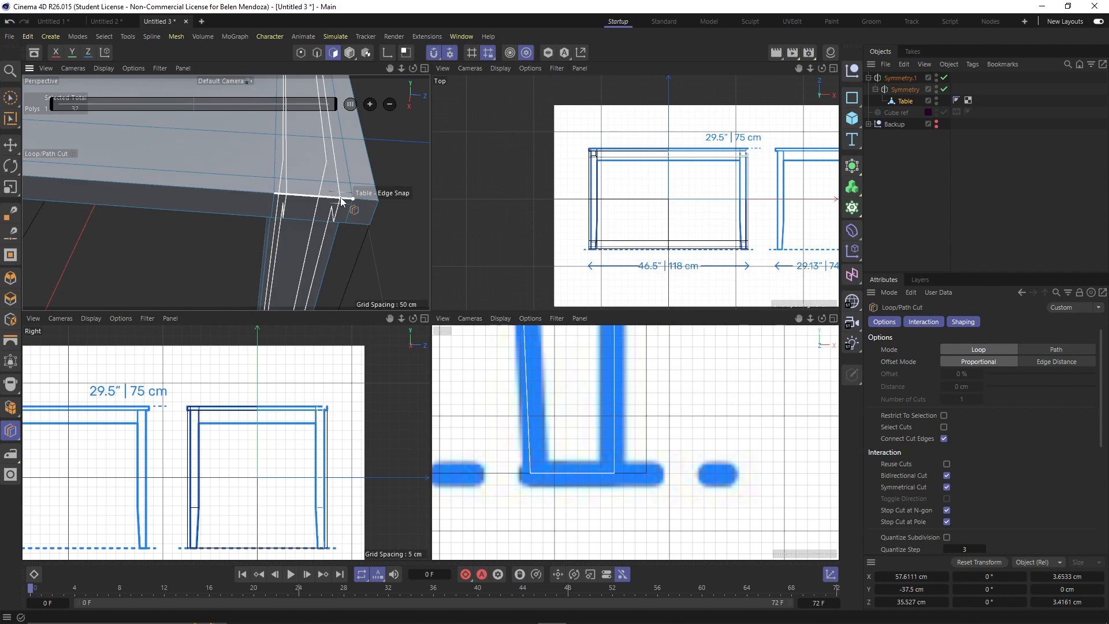
click(341, 201)
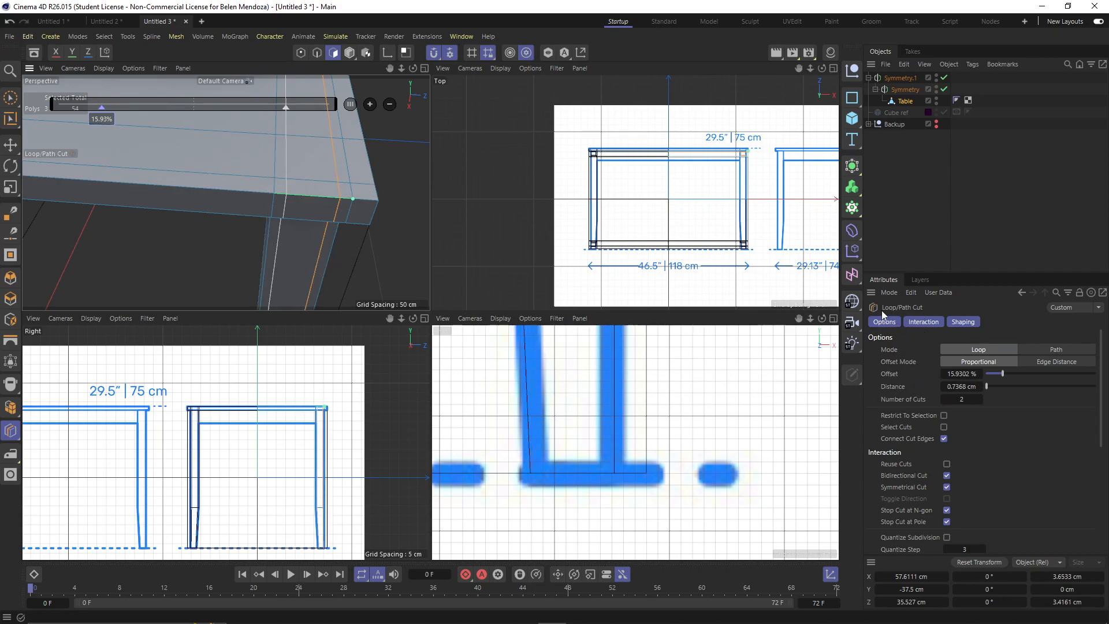
click(961, 387)
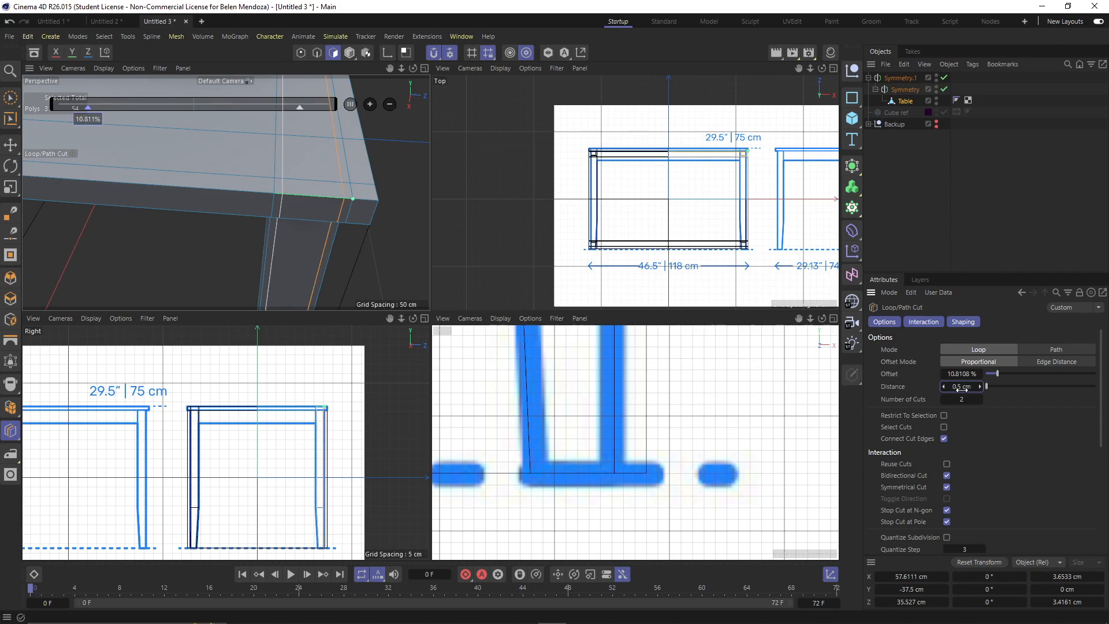
Add two symmetrical loop cuts across the leg's other direction at a distance of 0.5 cm, then clear the polygon selection
alt+drag(324, 214, 277, 240)
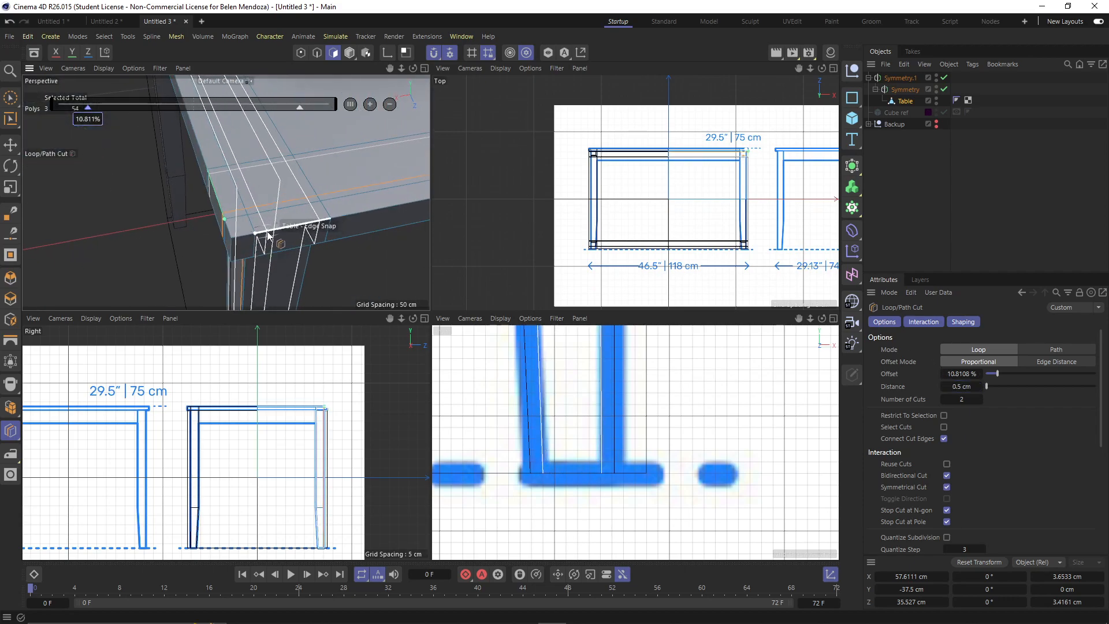
click(267, 235)
click(966, 387)
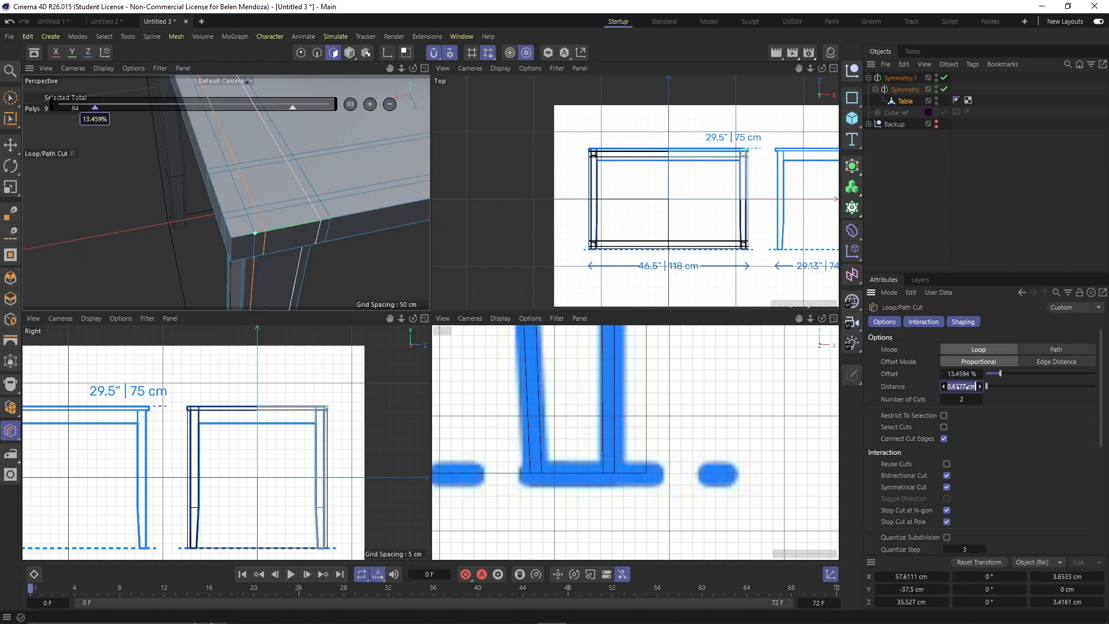
key(Return)
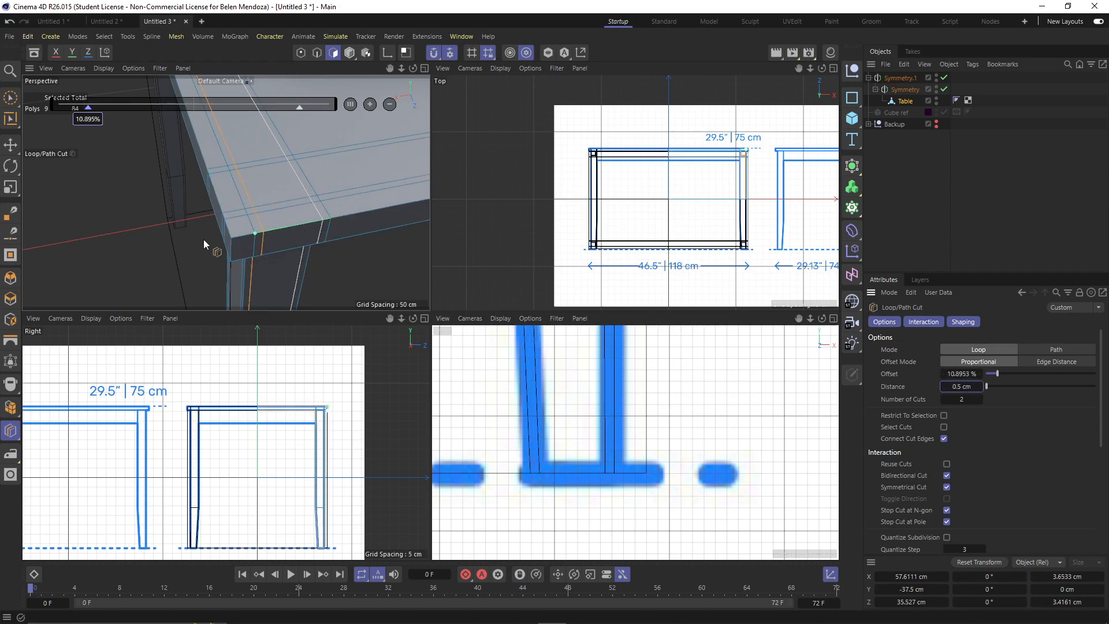
click(11, 99)
click(113, 240)
Loop-cut the leg horizontally at the height of the apron's lower edge in the reference, about 6.9 cm below the leg's top
alt+drag(323, 266, 247, 187)
alt+drag(253, 233, 226, 177)
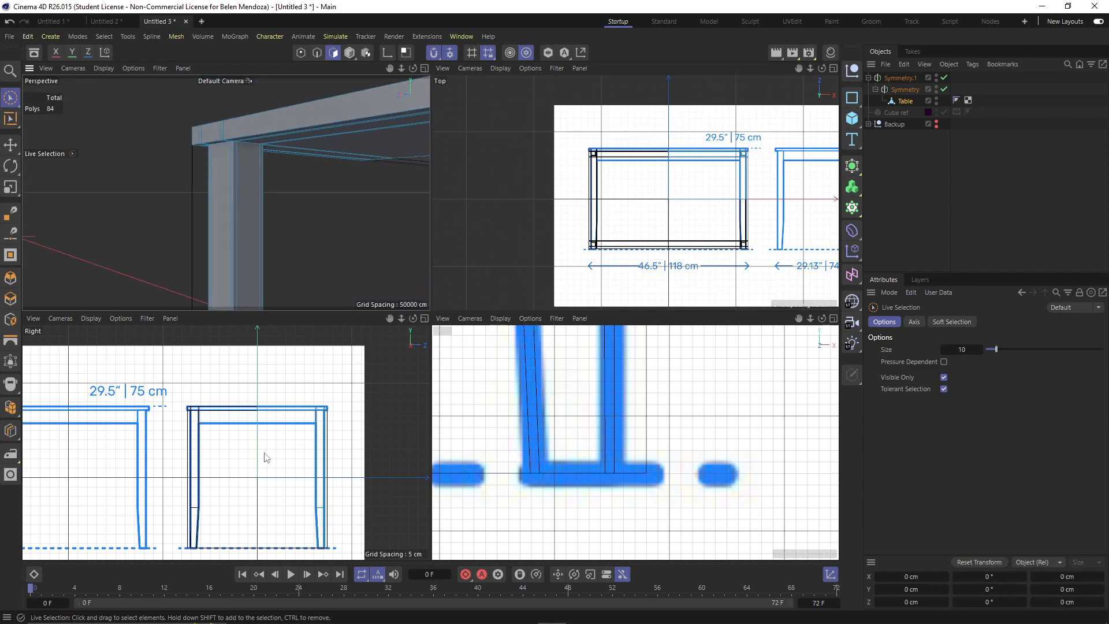
scroll(215, 454, up, 6)
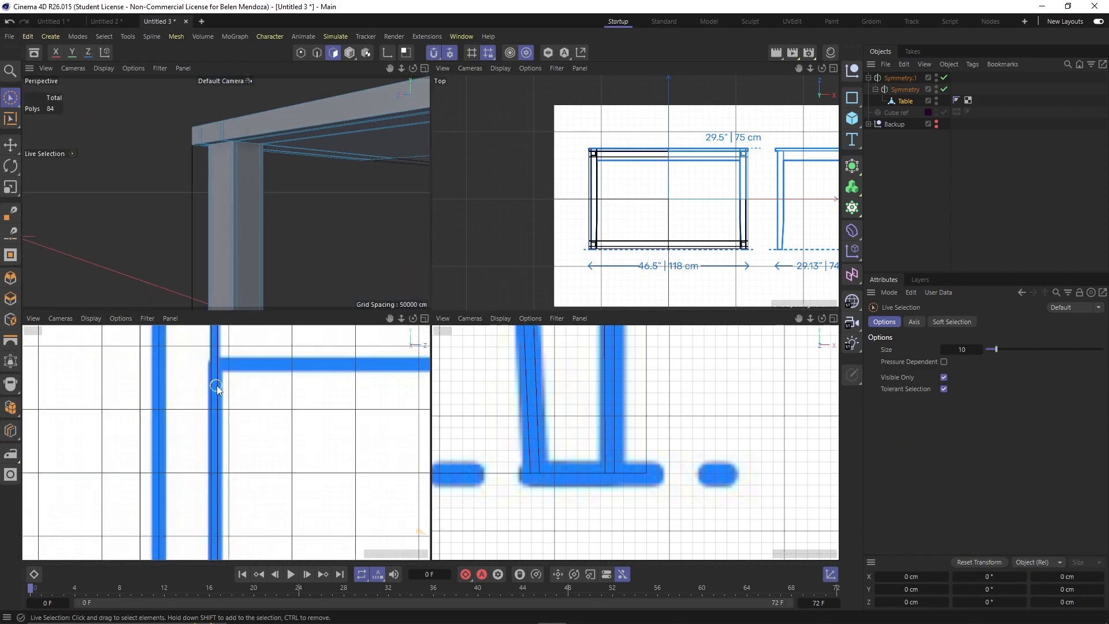
key(k)
key(l)
alt+middle_drag(243, 389, 269, 454)
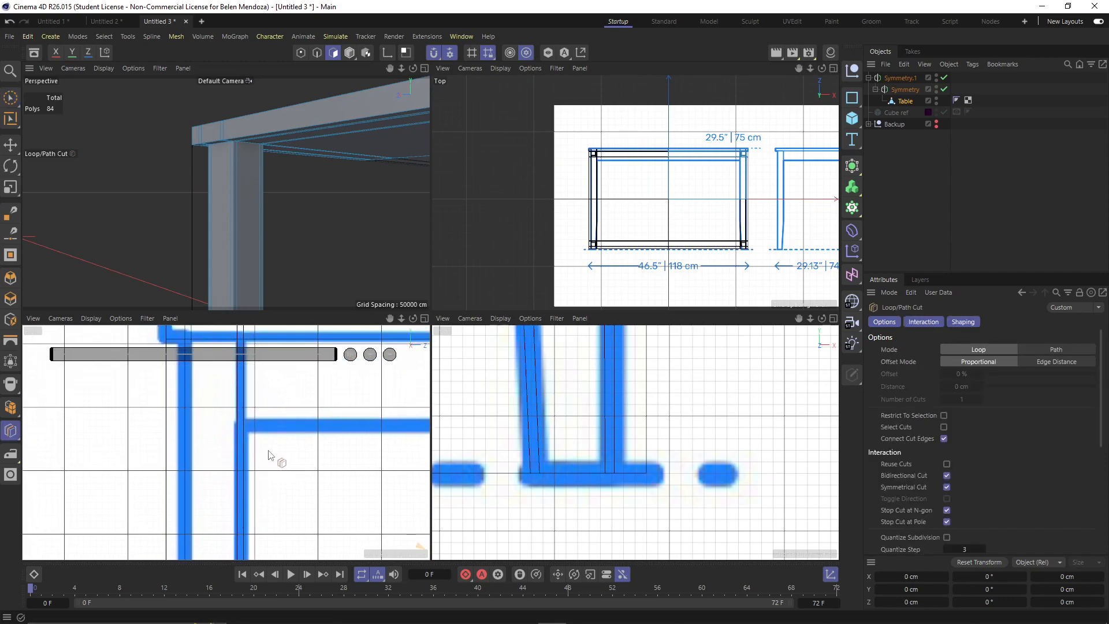
scroll(339, 488, down, 4)
scroll(248, 462, up, 3)
scroll(297, 466, down, 5)
scroll(346, 450, up, 7)
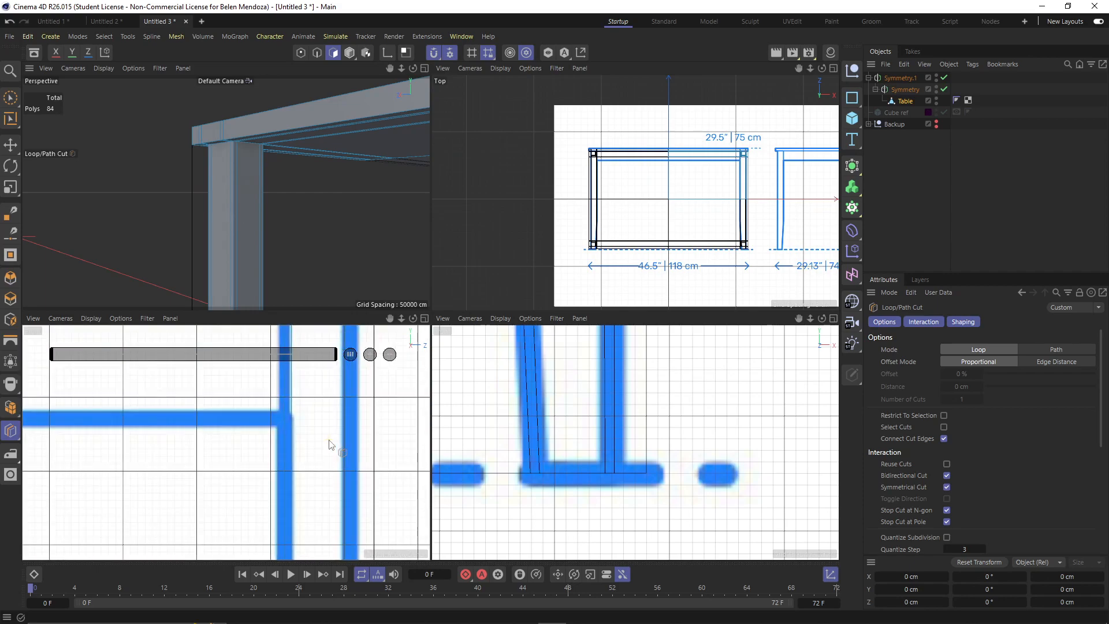
click(292, 421)
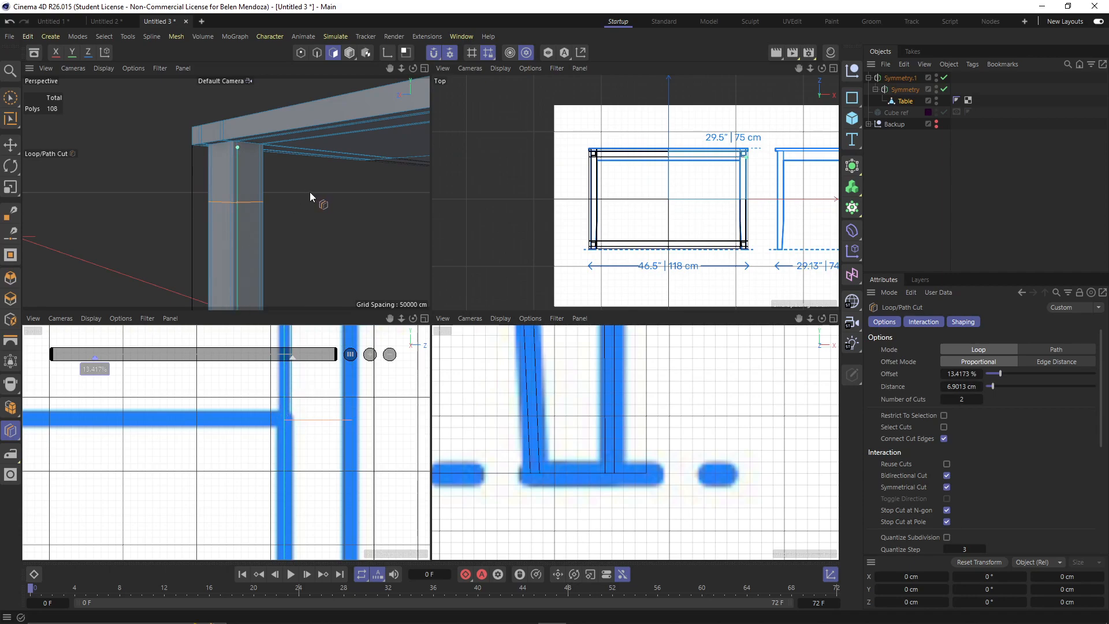
Delete the two long polygons on the tabletop's underside that run from the leg along both sides
click(13, 145)
alt+drag(307, 155, 286, 182)
click(275, 172)
shift+click(294, 219)
alt+drag(310, 243, 219, 223)
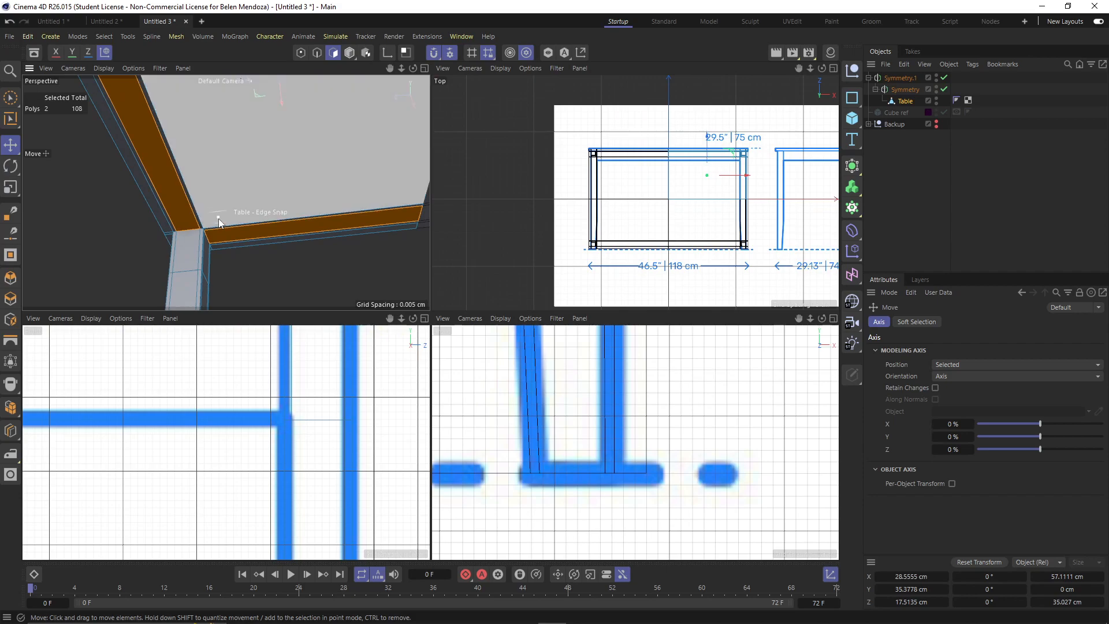
key(Delete)
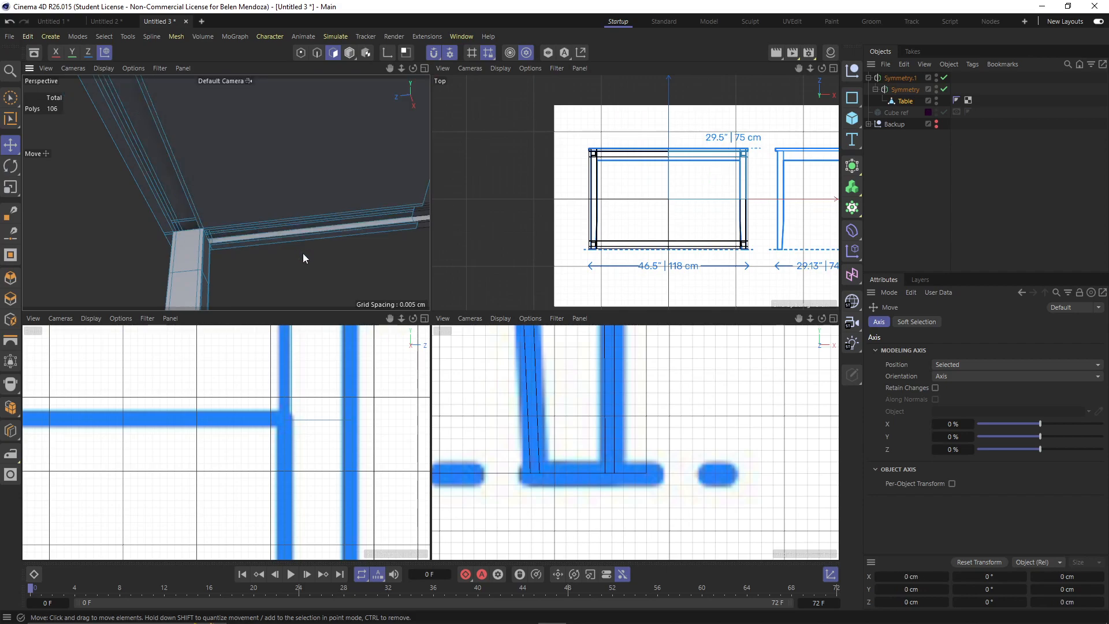
Disable both Symmetry objects so only the modelled quarter of the table is shown
click(944, 78)
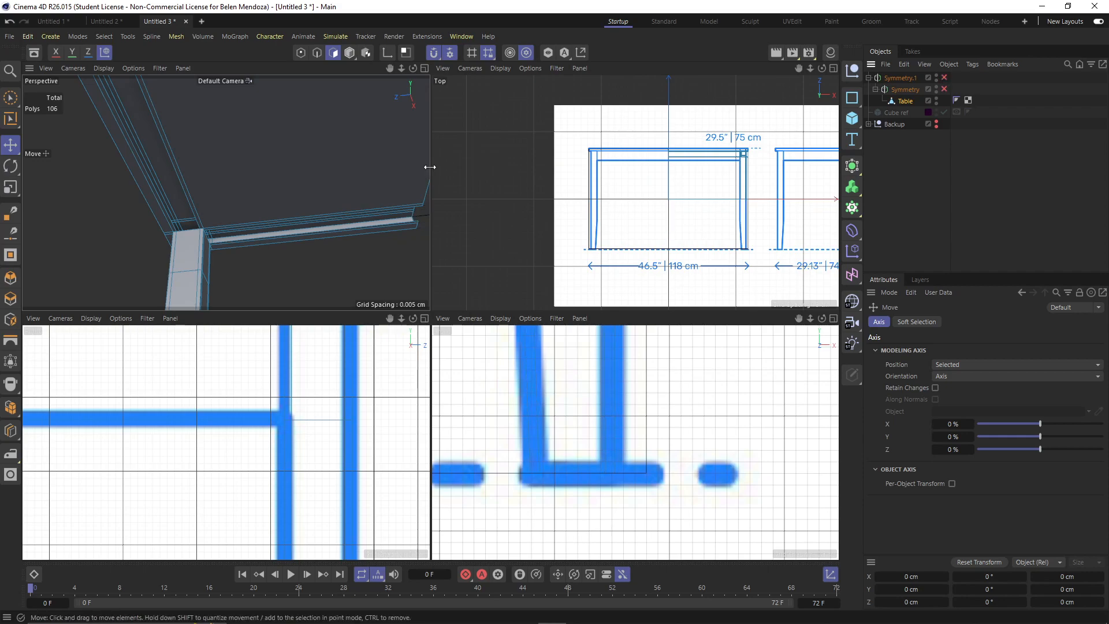
scroll(224, 200, down, 3)
alt+drag(225, 193, 182, 275)
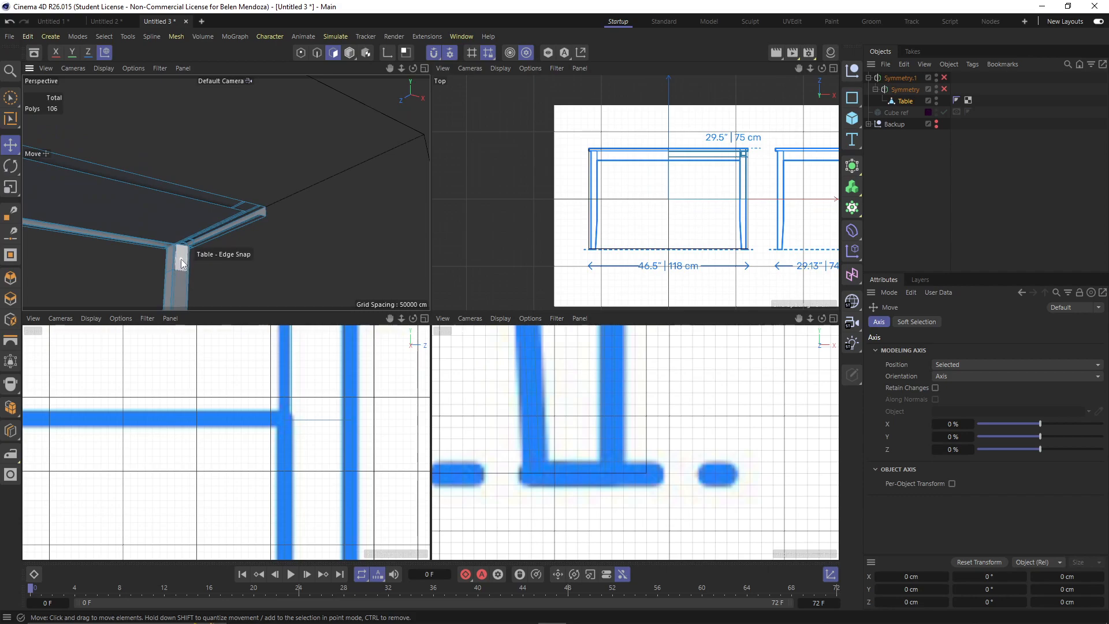
Toggle the coordinate system and extrude the leg's upper inner polygon along the table's short side to Z 0 cm
click(182, 263)
scroll(664, 370, down, 4)
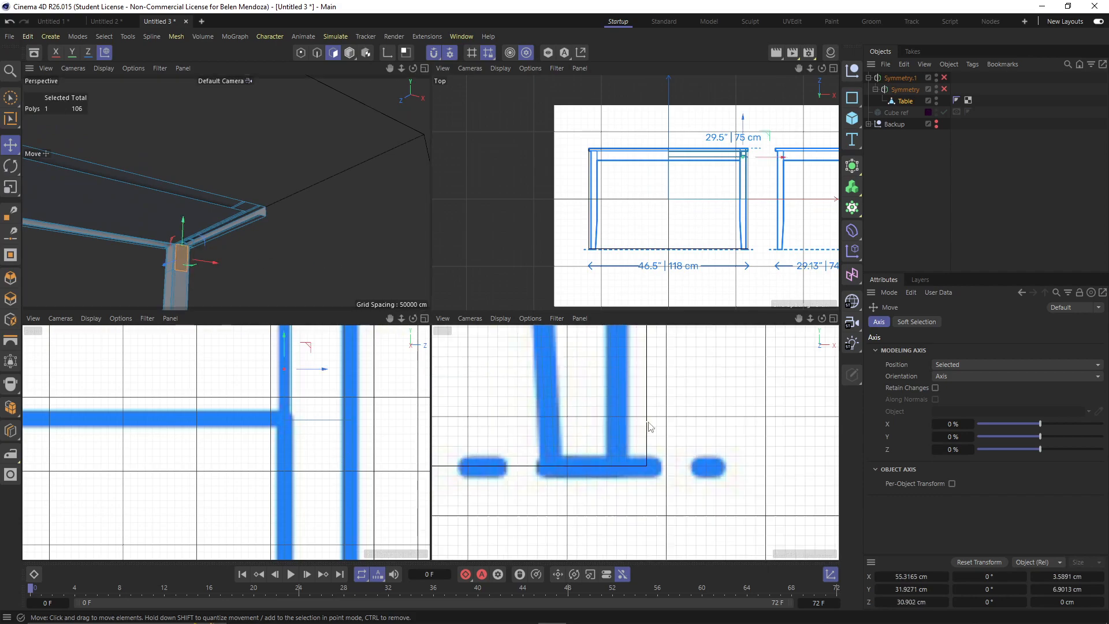
scroll(699, 225, down, 4)
scroll(694, 233, up, 10)
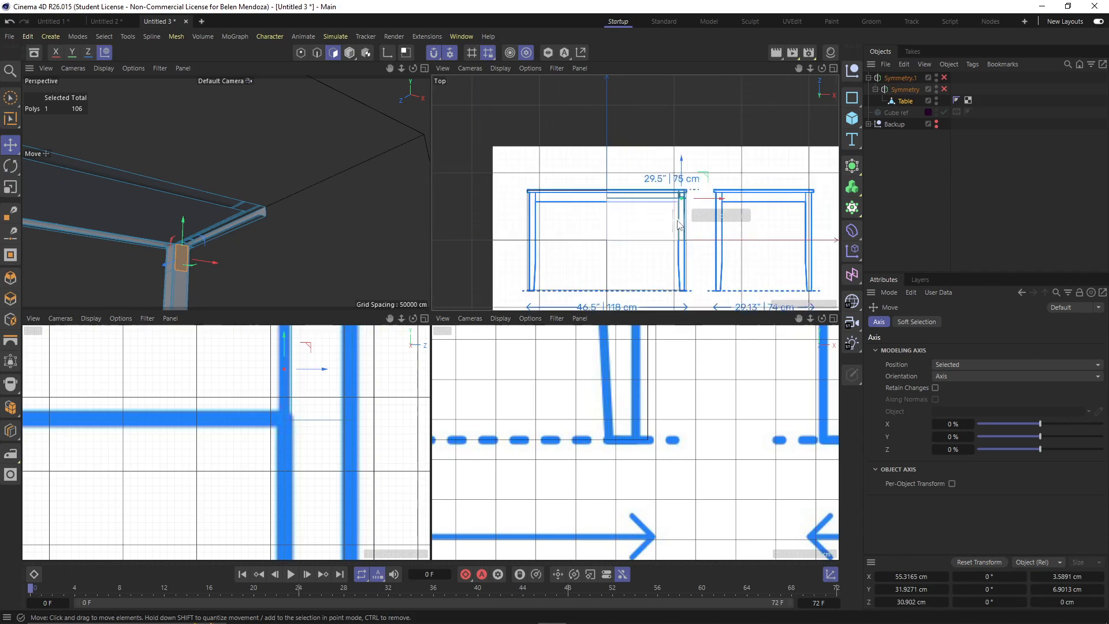
scroll(684, 198, down, 3)
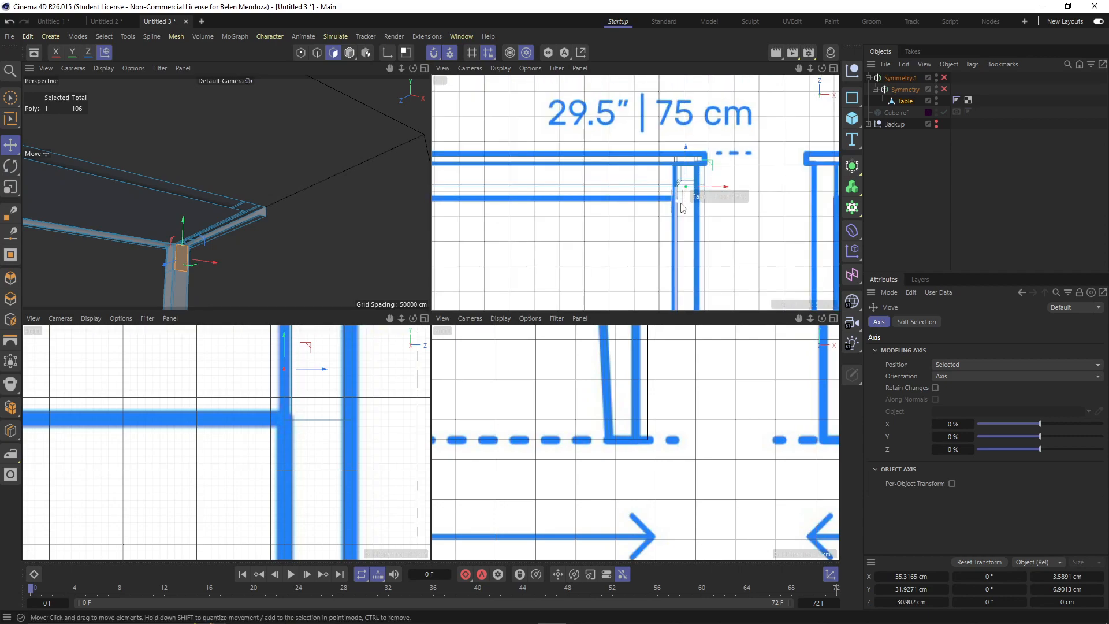
scroll(681, 216, up, 1)
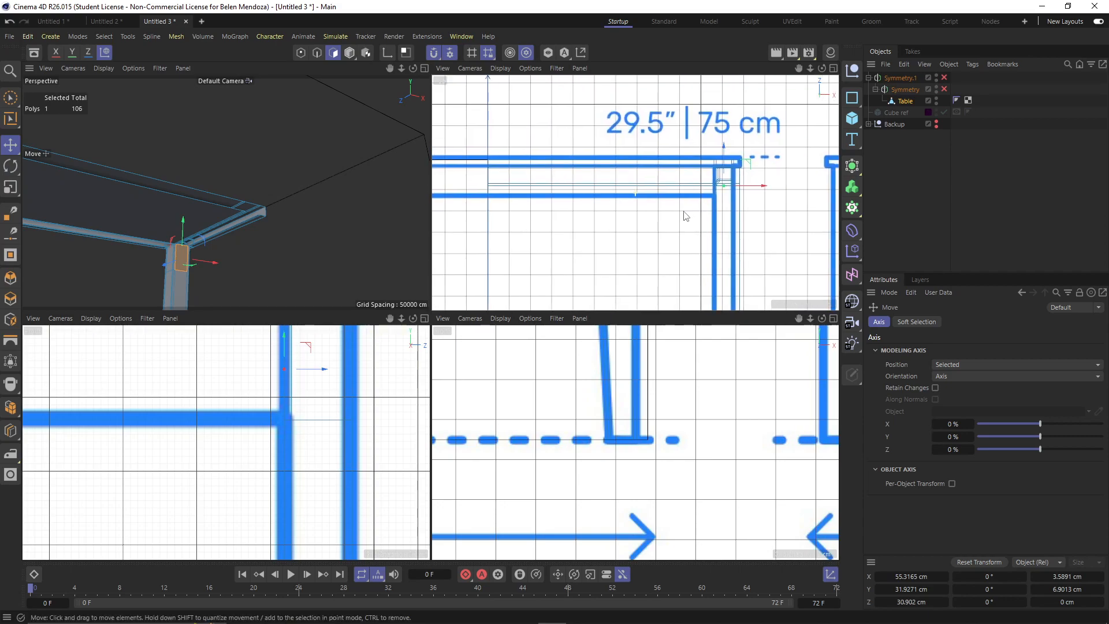
scroll(723, 222, down, 2)
alt+middle_drag(734, 235, 733, 208)
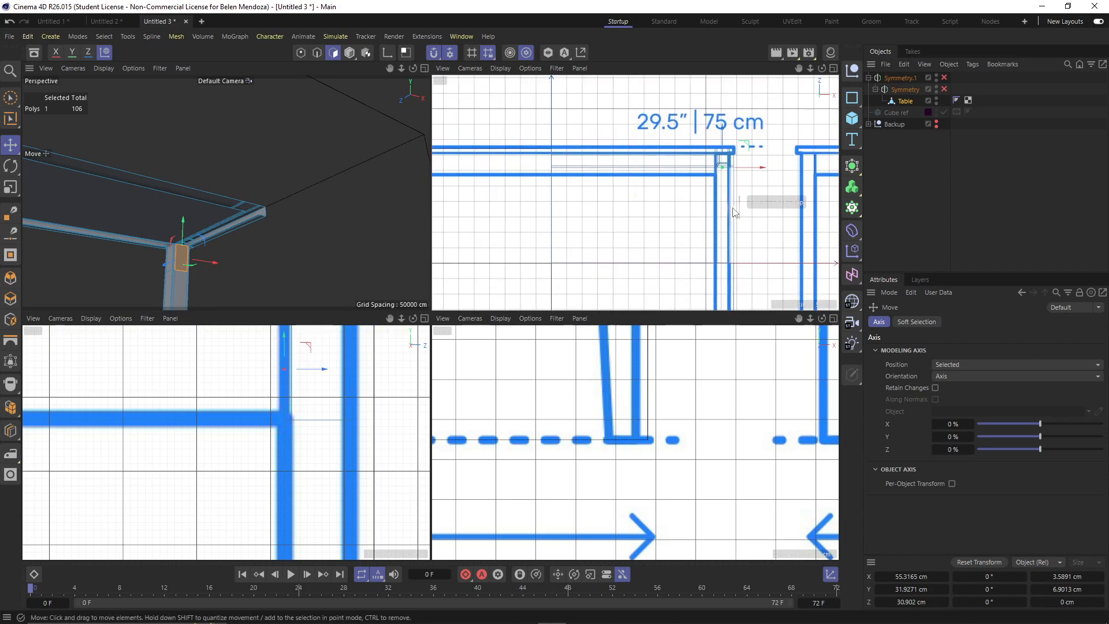
click(105, 53)
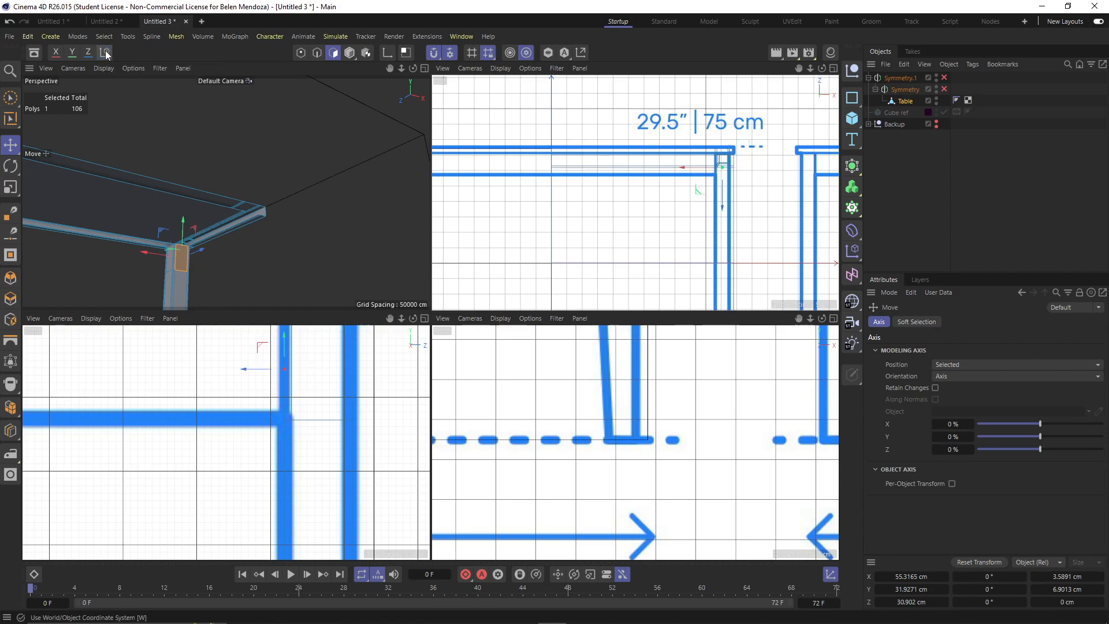
alt+middle_drag(761, 241, 733, 188)
scroll(724, 223, down, 4)
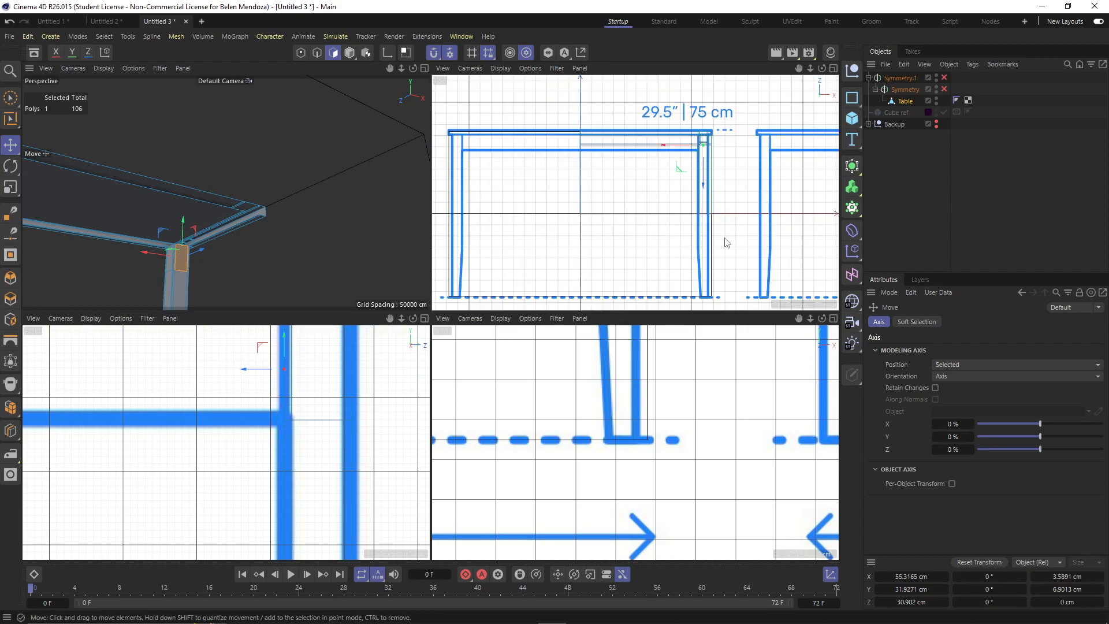
ctrl+drag(703, 179, 708, 248)
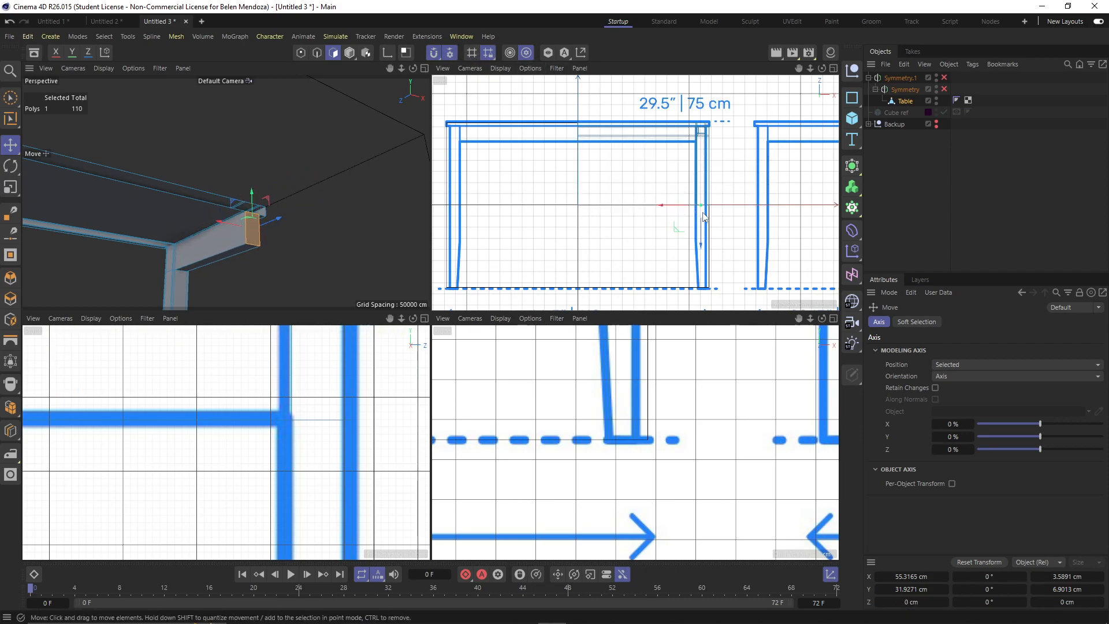
scroll(690, 202, up, 5)
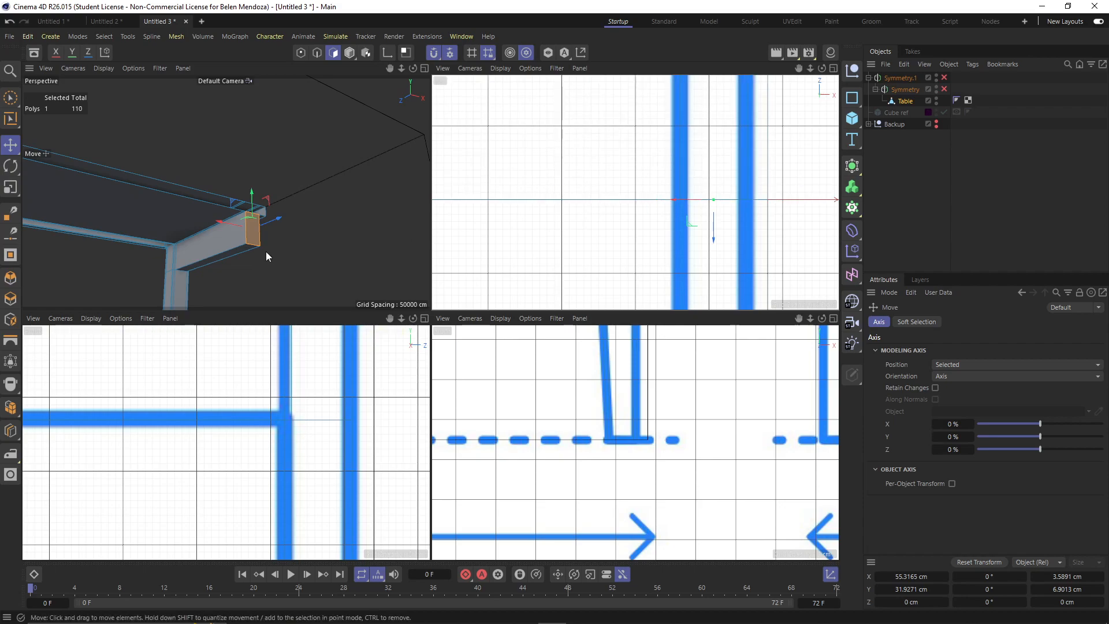
Delete the end cap at the centre line and the top polygon of the short-side apron
key(Delete)
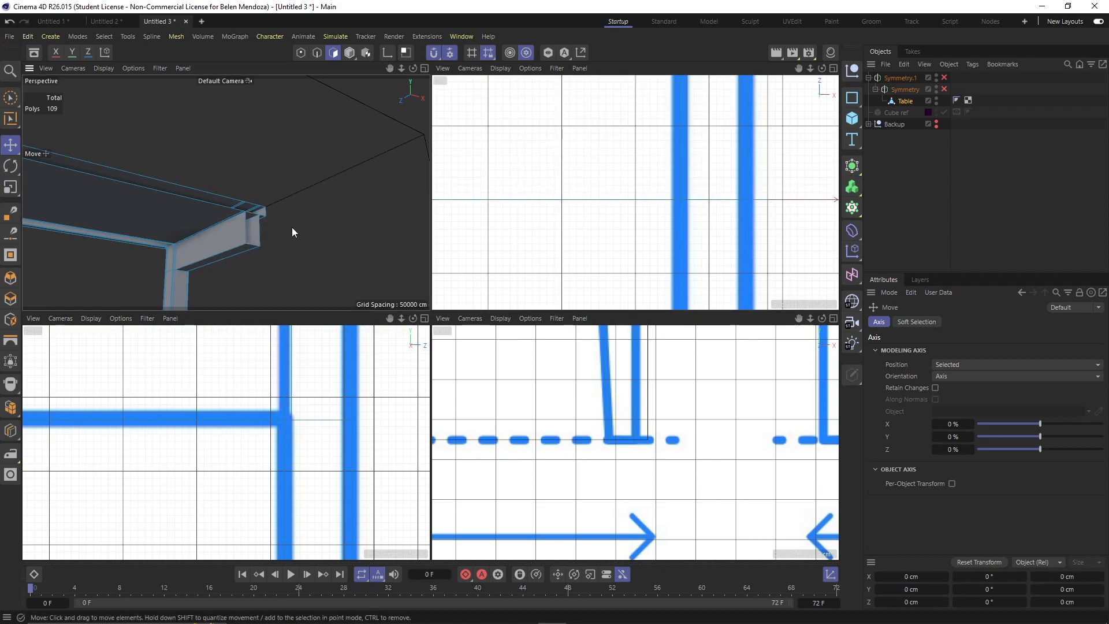
alt+drag(285, 220, 242, 231)
click(222, 222)
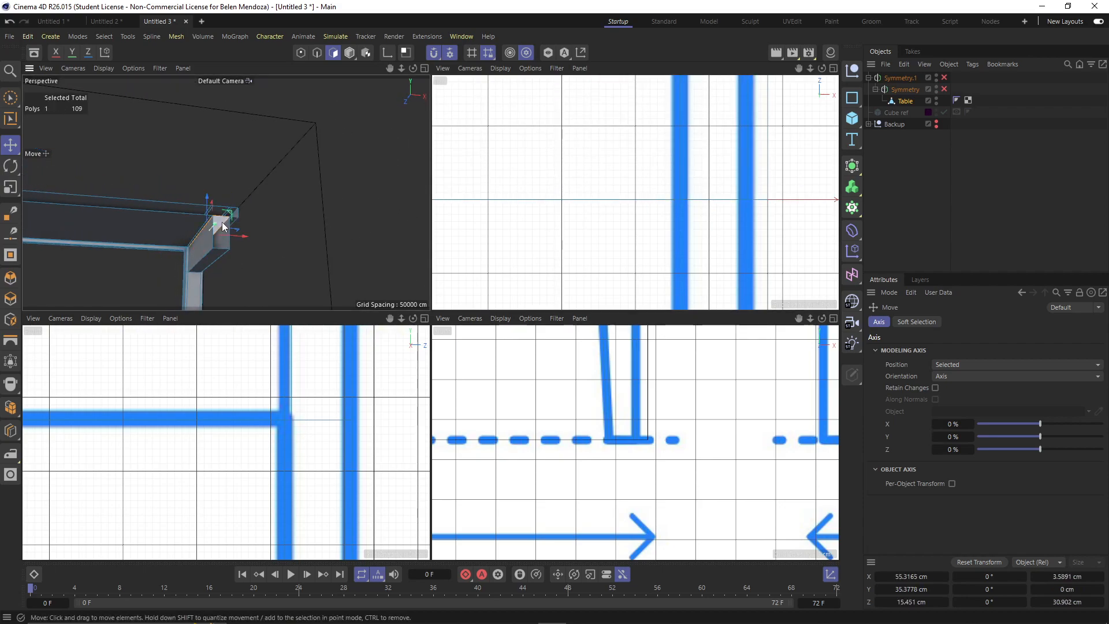
key(Delete)
Extrude the leg's other upper inner polygon along the table's long side to X 0 cm
scroll(289, 240, down, 5)
alt+middle_drag(204, 252, 330, 253)
alt+drag(245, 228, 377, 247)
scroll(141, 249, up, 3)
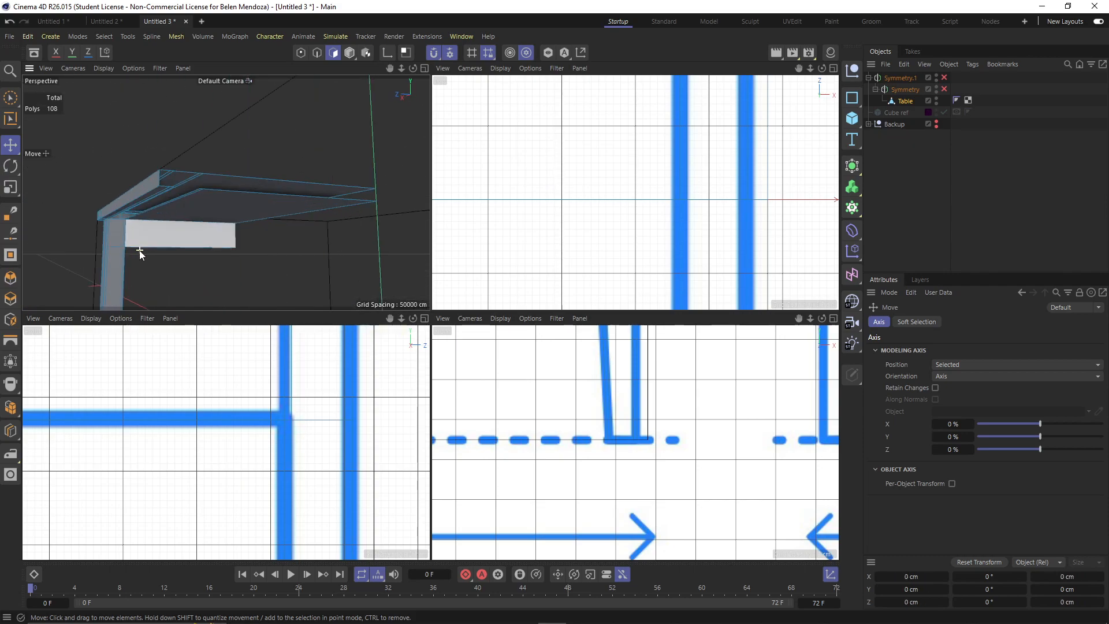
click(116, 236)
scroll(703, 217, down, 10)
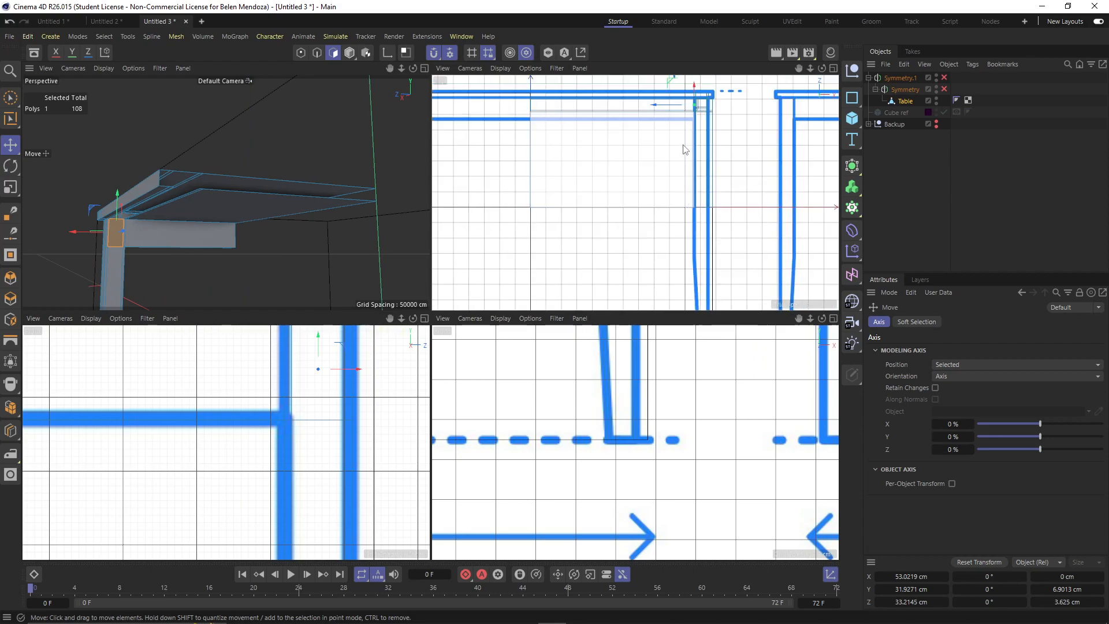
ctrl+drag(672, 202, 505, 206)
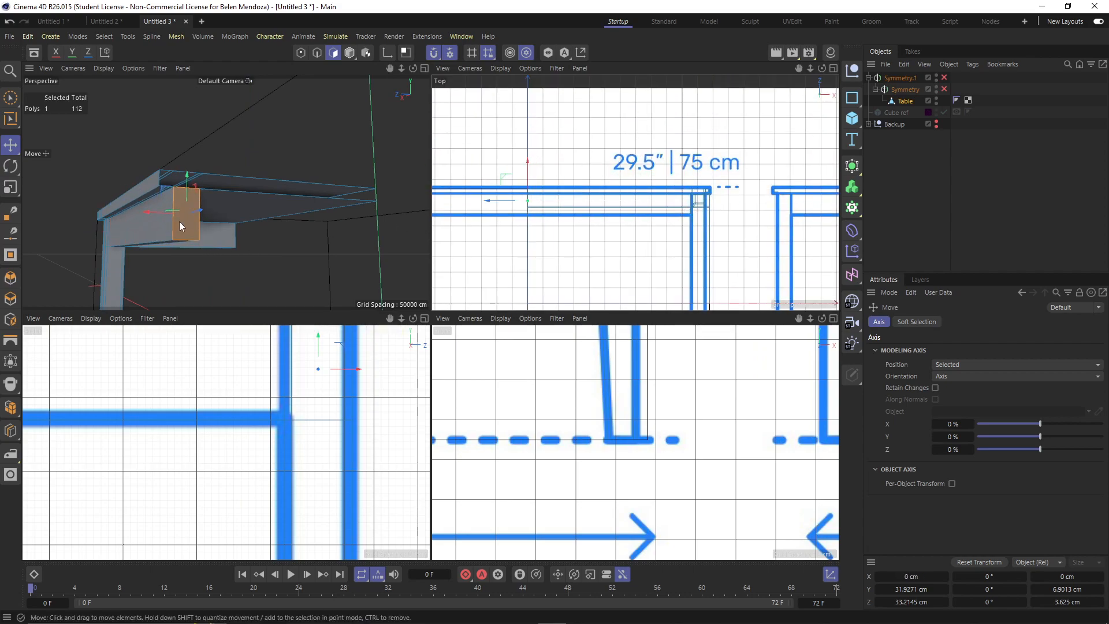
Delete the end cap at the centre line and the top polygon of the long-side apron
key(Delete)
alt+drag(188, 213, 278, 269)
click(175, 194)
key(Delete)
scroll(279, 271, down, 4)
alt+middle_drag(279, 271, 283, 246)
alt+drag(283, 246, 289, 259)
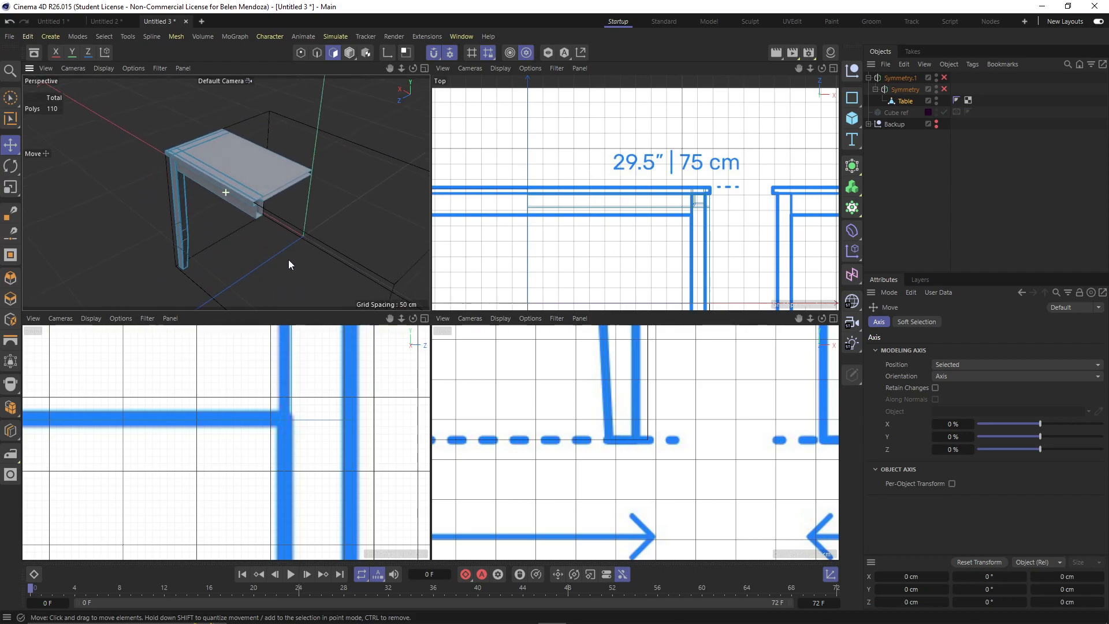
Add a Bevel deformer and make it a child of the Table object
click(851, 231)
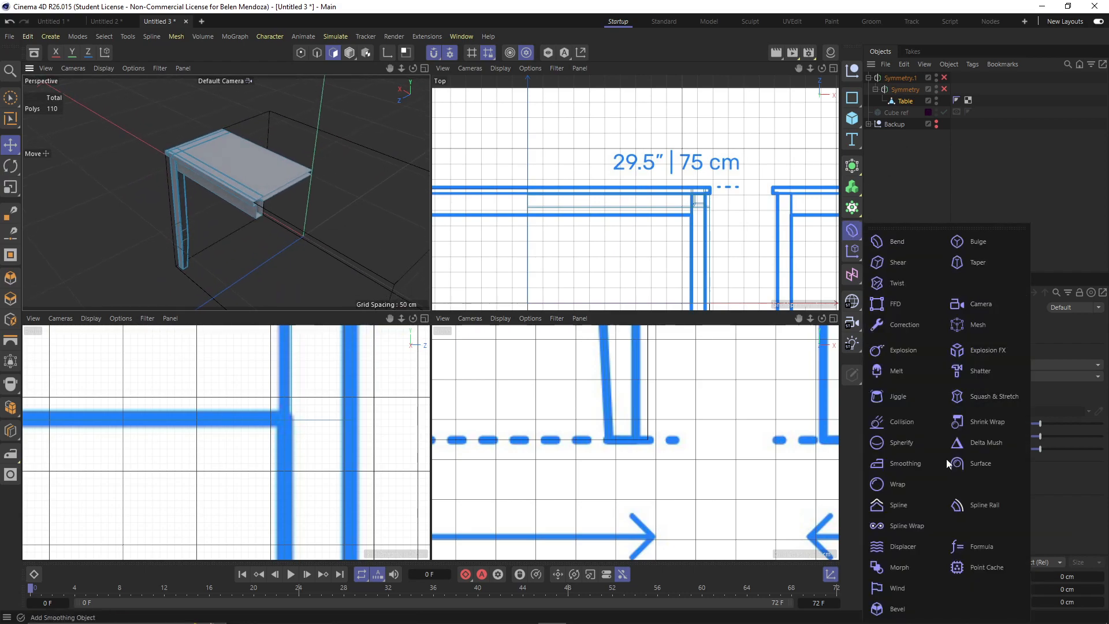
click(906, 608)
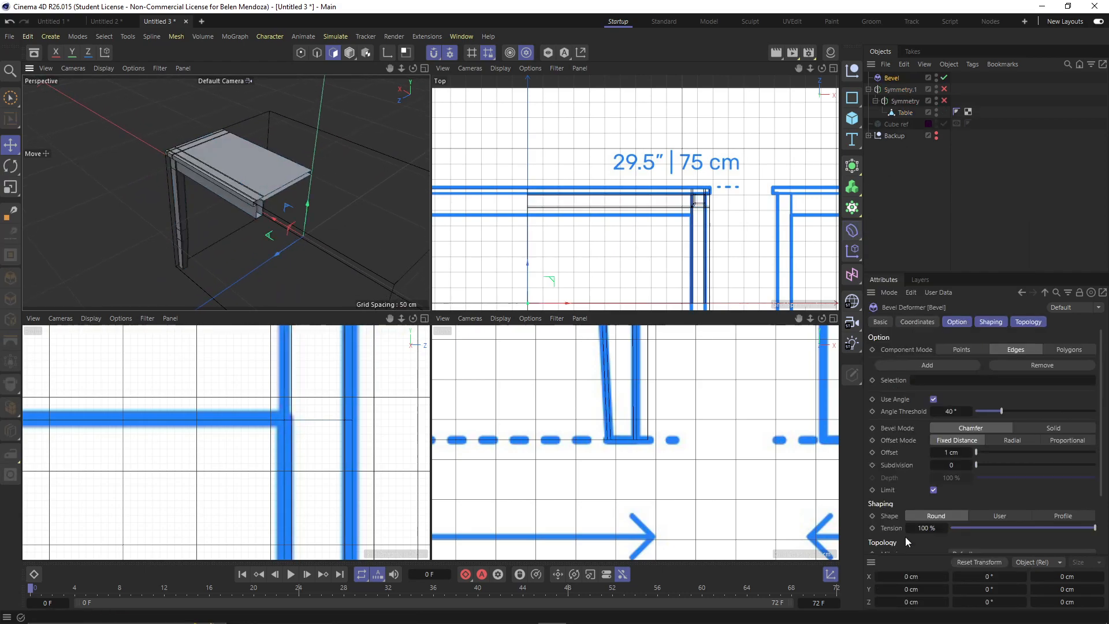
drag(890, 82, 900, 113)
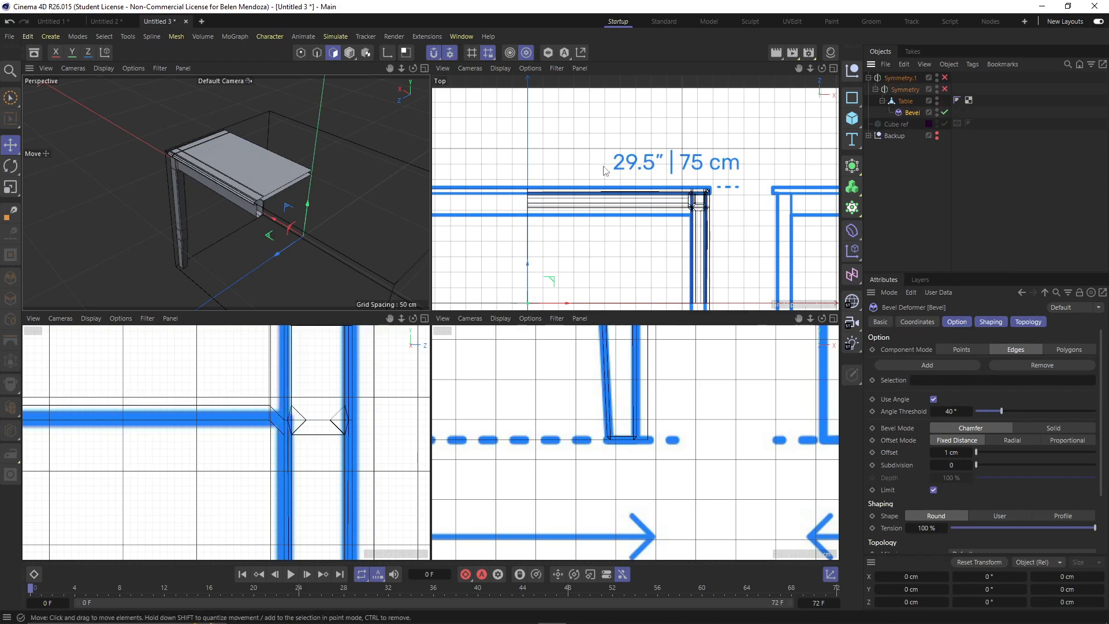
Set the Bevel deformer's offset to 0.2 cm and its subdivision to 2
scroll(173, 167, up, 5)
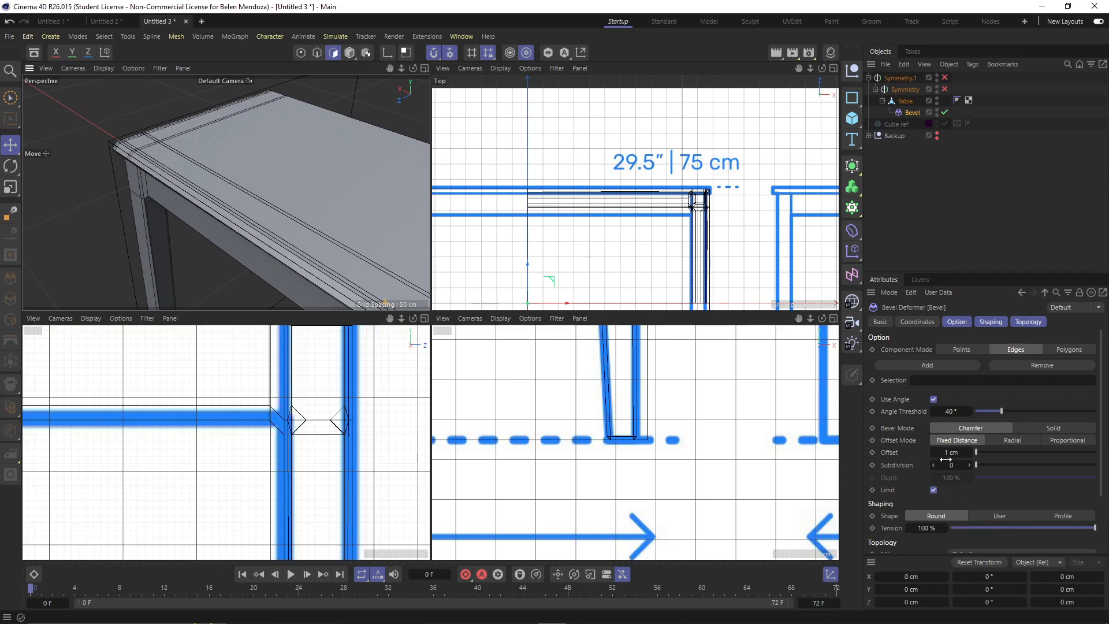
drag(951, 452, 952, 452)
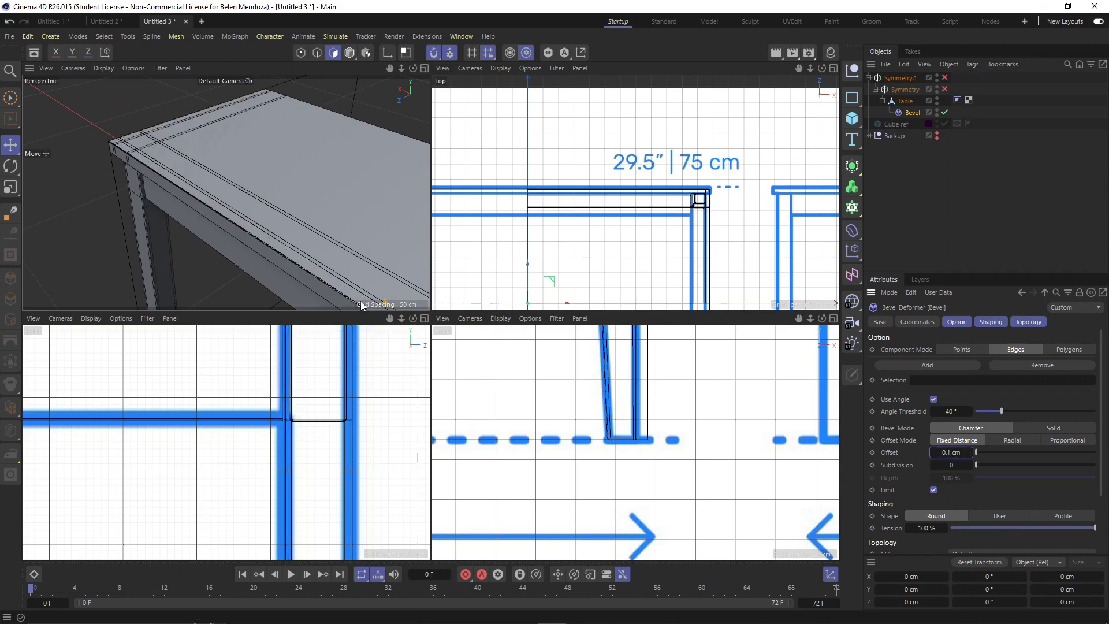
scroll(156, 173, up, 6)
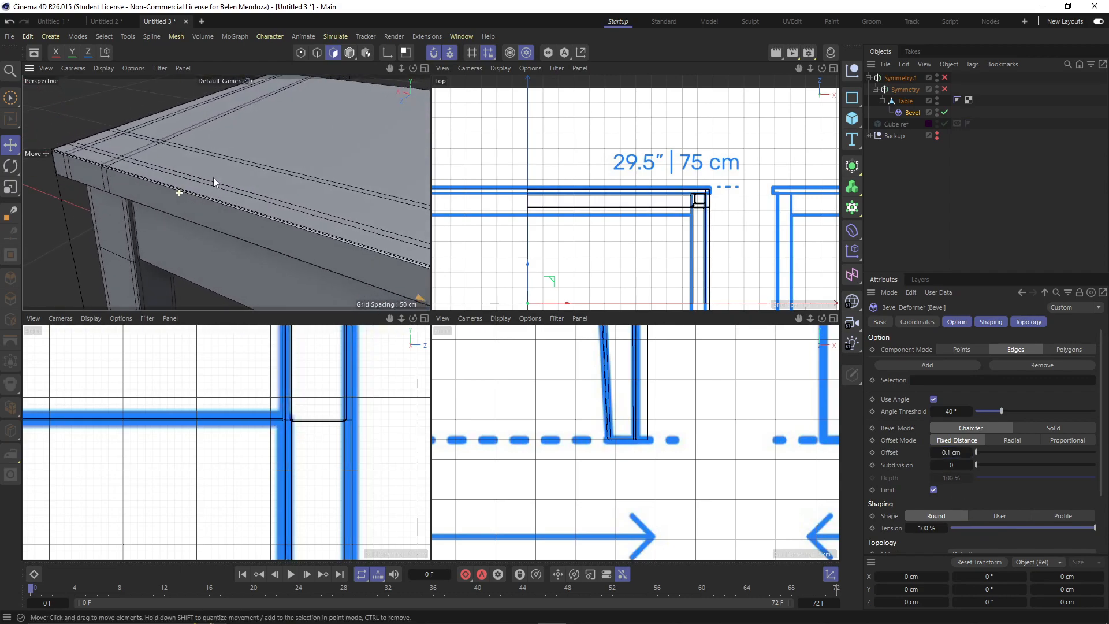
click(971, 453)
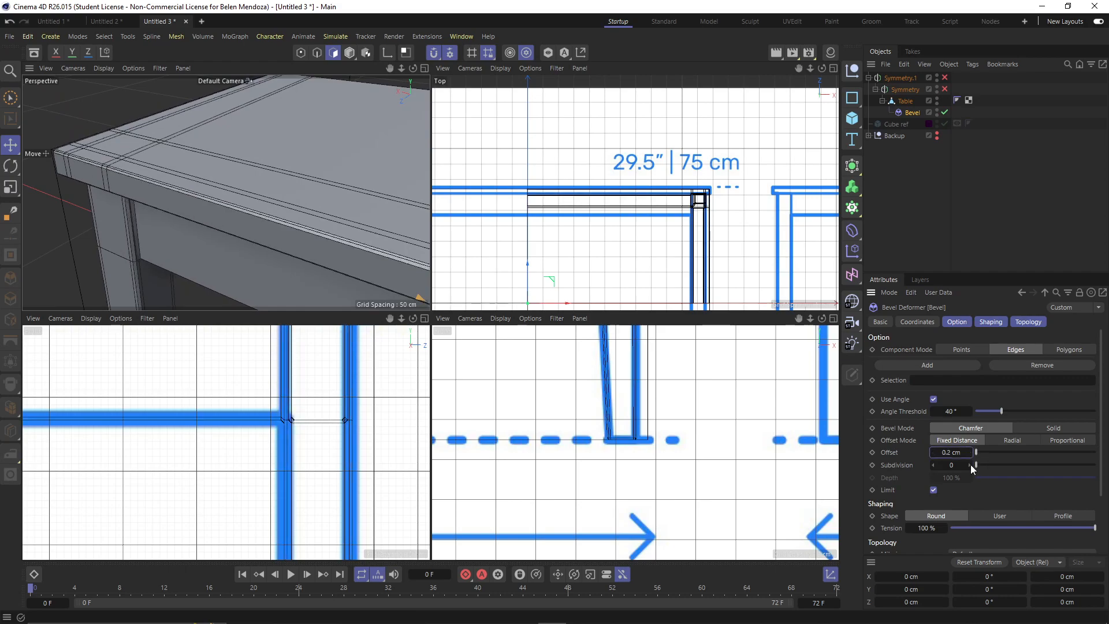
click(970, 466)
click(971, 465)
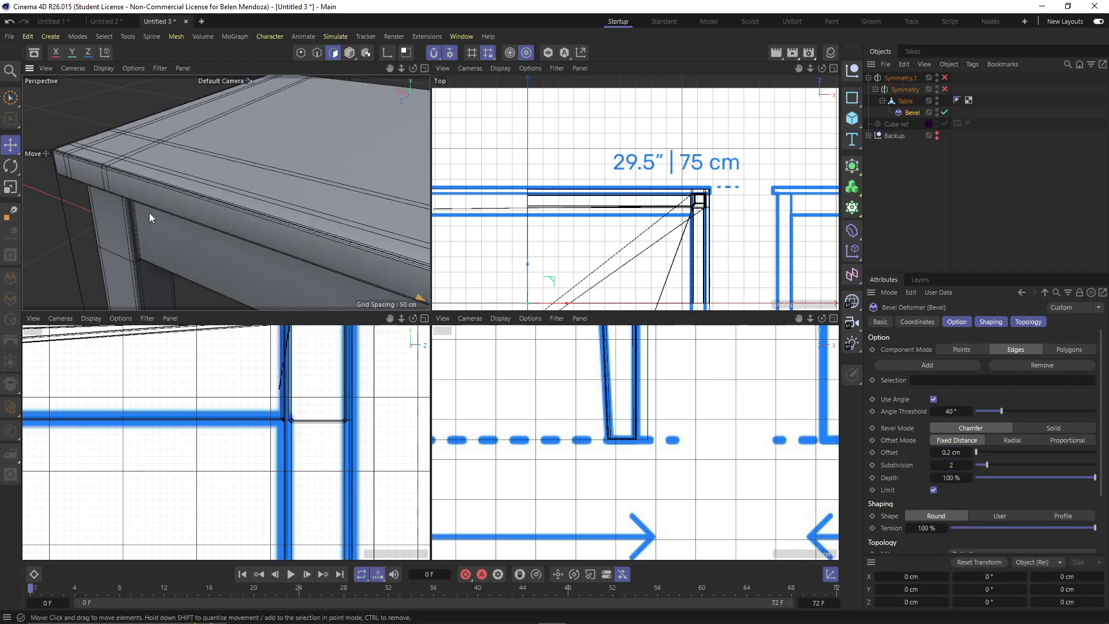
Inspect the bevelled edges at the tabletop corner, leg and apron
alt+middle_drag(58, 176, 140, 217)
scroll(140, 217, up, 5)
alt+drag(131, 206, 259, 109)
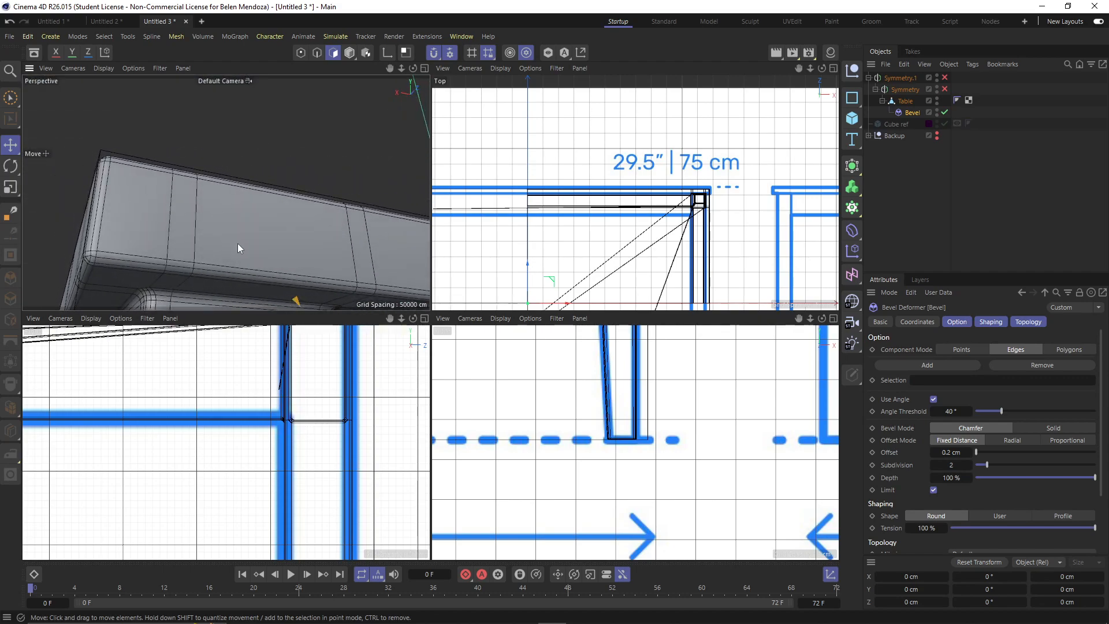
alt+drag(234, 239, 239, 159)
scroll(186, 217, down, 10)
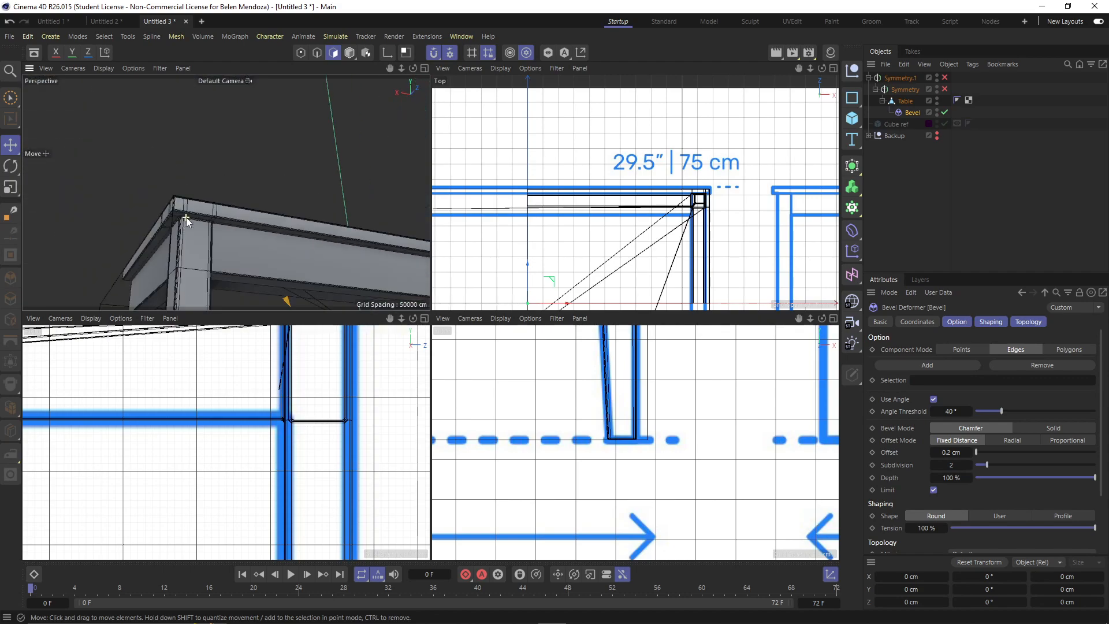
scroll(273, 237, up, 3)
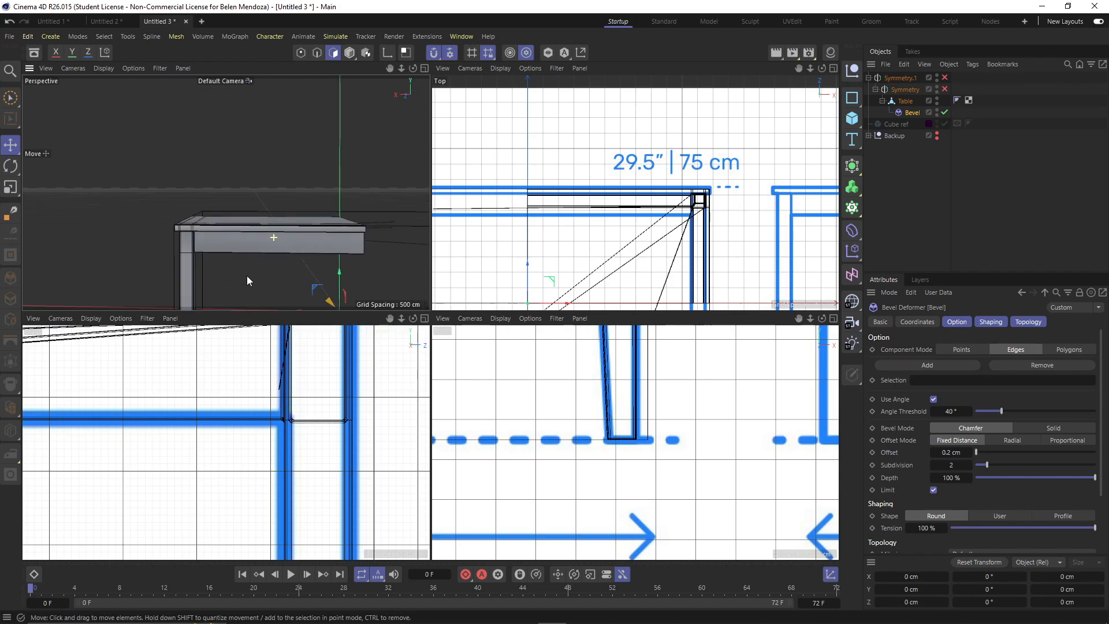
Re-enable both Symmetry objects and enlarge the perspective view of the whole table
click(945, 90)
click(945, 78)
scroll(227, 190, down, 2)
alt+drag(227, 190, 254, 207)
middle_click(255, 207)
Disable the Bevel deformer and move it out of the Table object
alt+drag(615, 387, 625, 290)
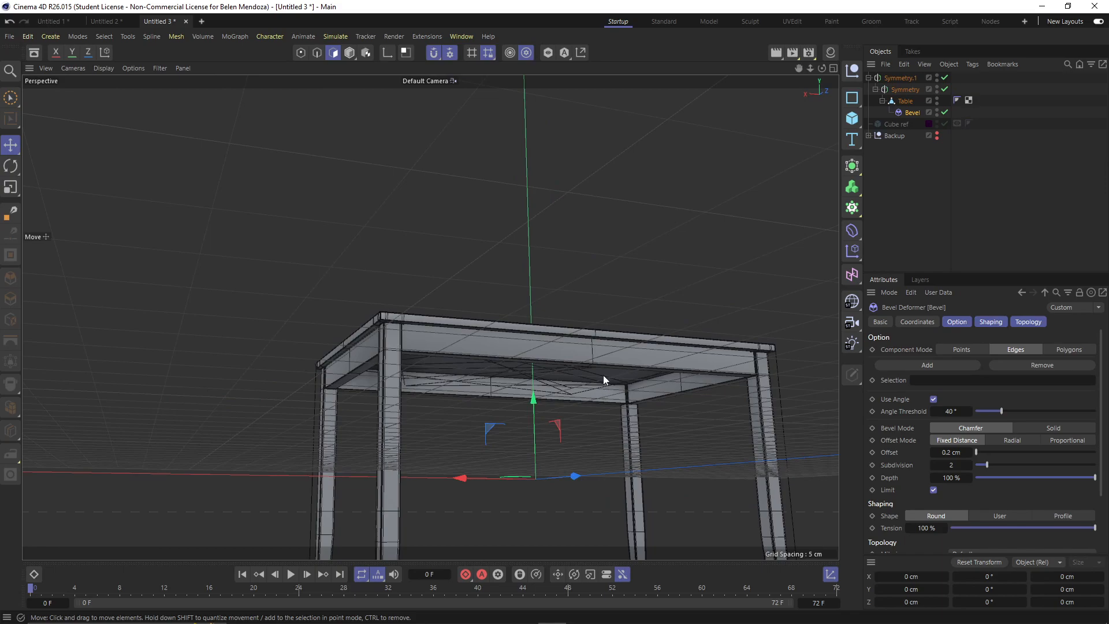
alt+middle_drag(605, 381, 535, 296)
scroll(535, 297, down, 1)
alt+drag(535, 297, 440, 235)
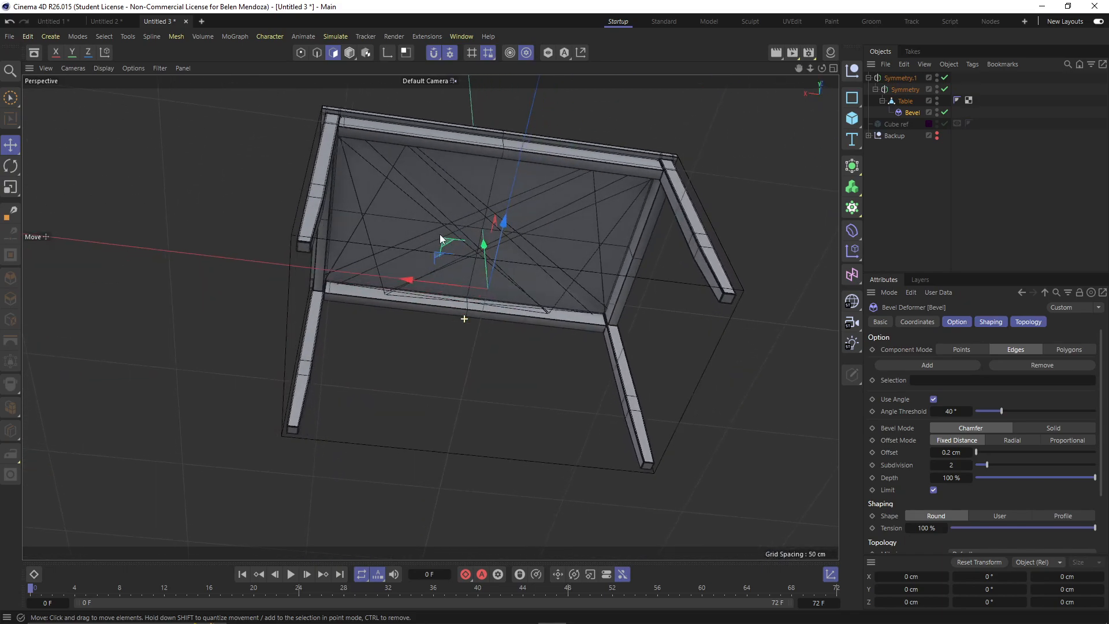
scroll(487, 244, up, 5)
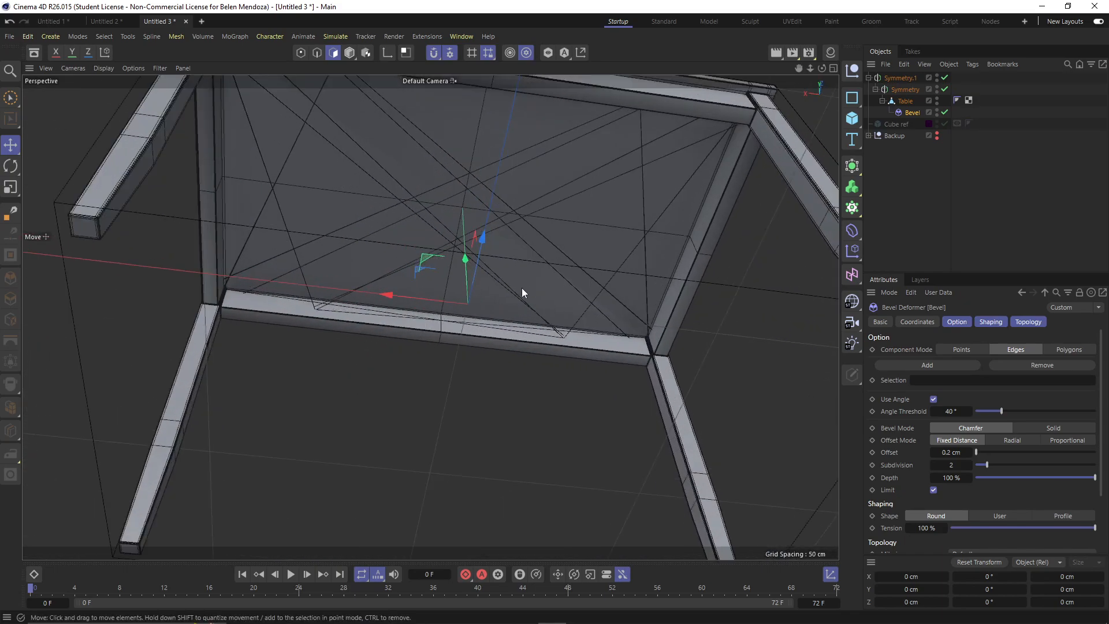
alt+drag(485, 254, 482, 251)
alt+middle_drag(483, 251, 497, 318)
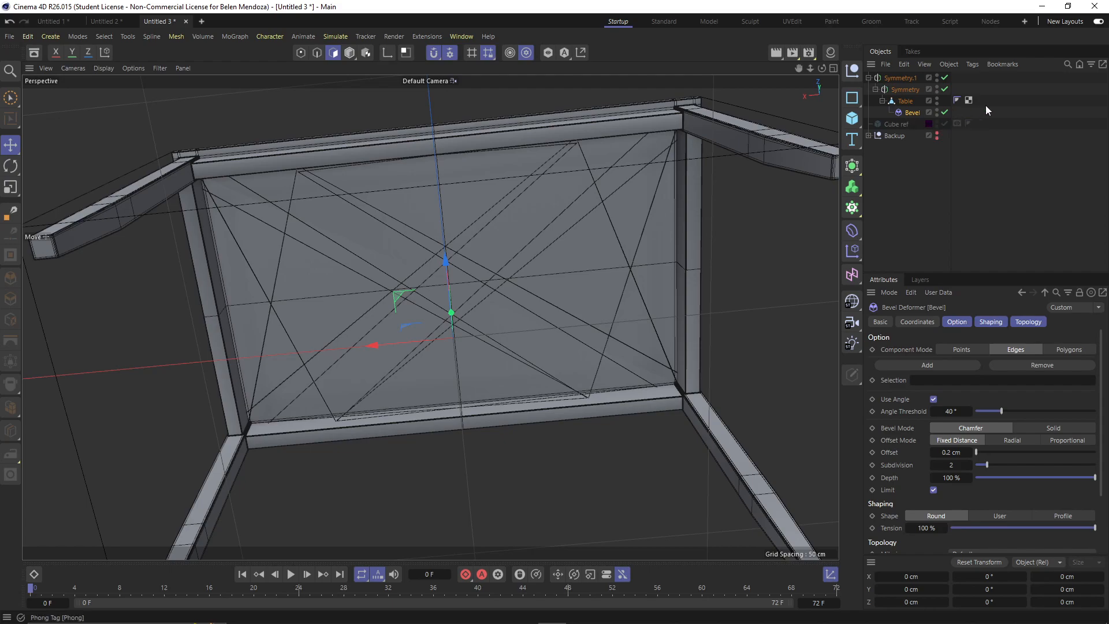
click(945, 112)
click(945, 112)
click(945, 112)
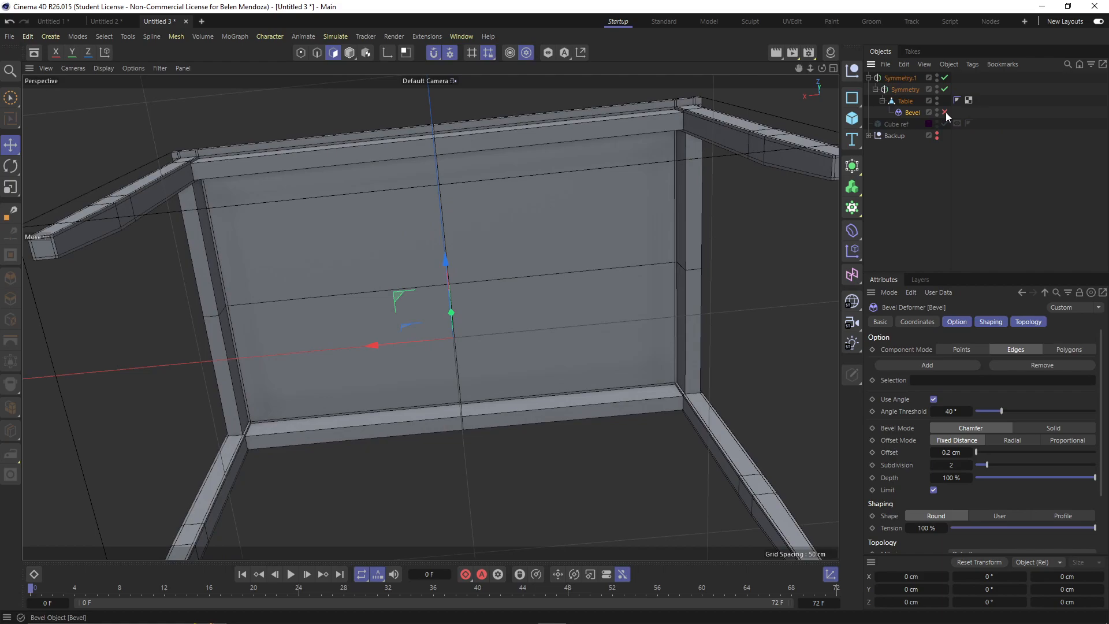
Examine the Table's centre seams beneath the tabletop and along the short end, where the mirrored quarters meet
click(905, 101)
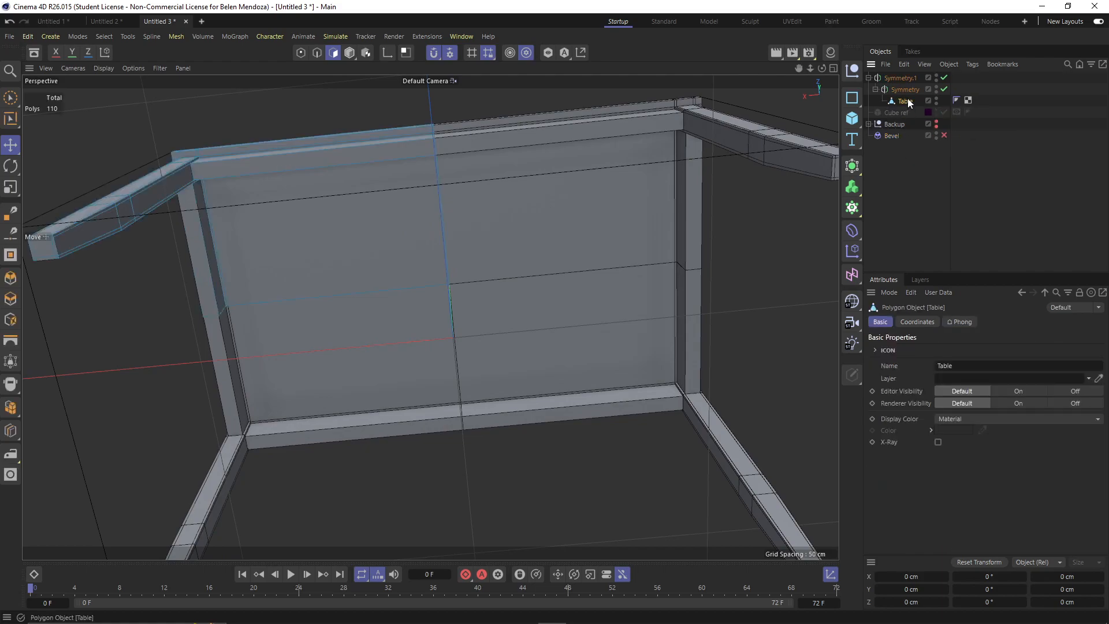
scroll(446, 274, up, 10)
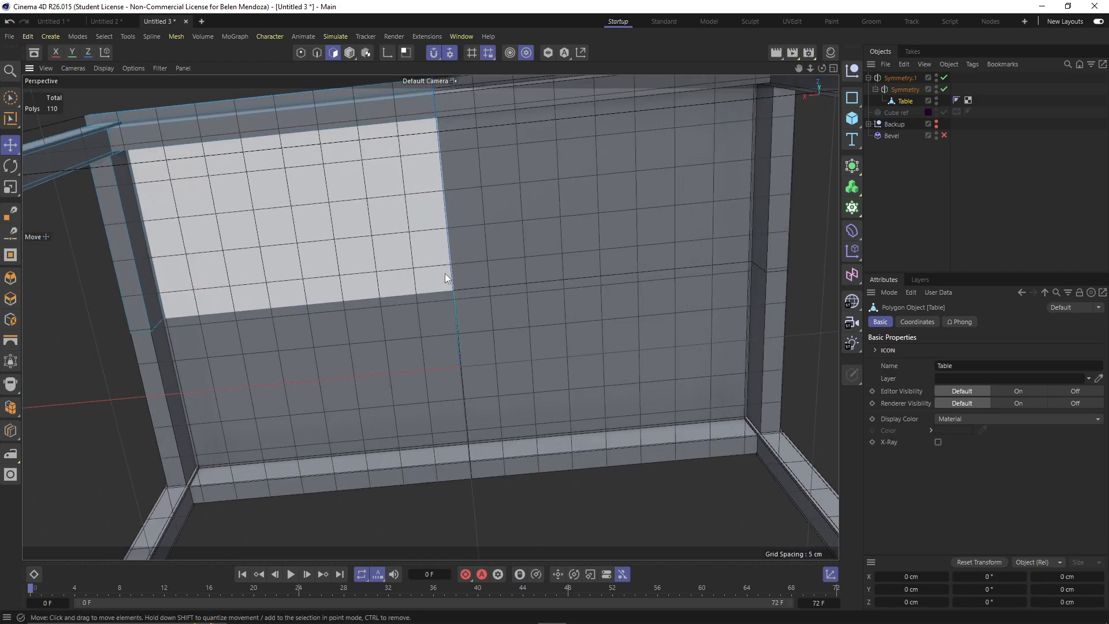
scroll(456, 294, up, 15)
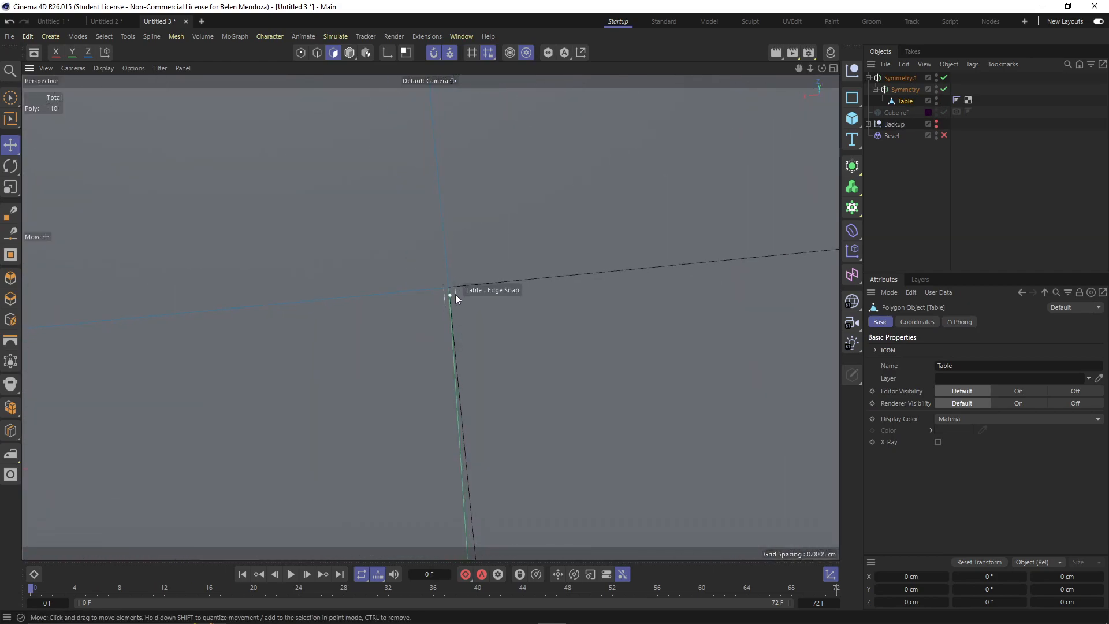
alt+drag(411, 275, 373, 272)
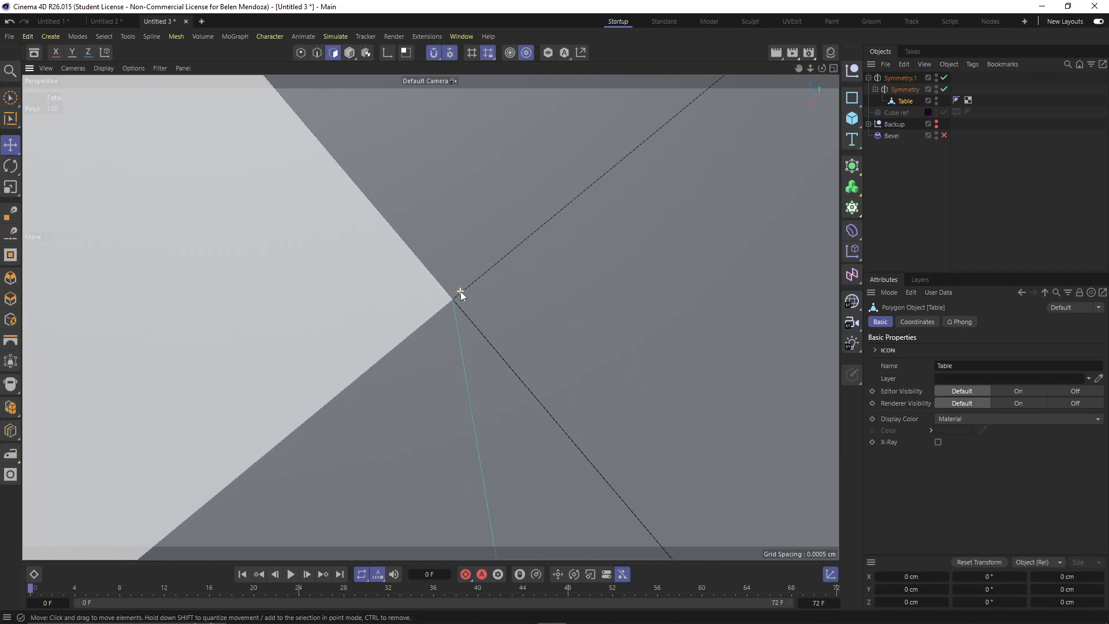
scroll(452, 302, down, 15)
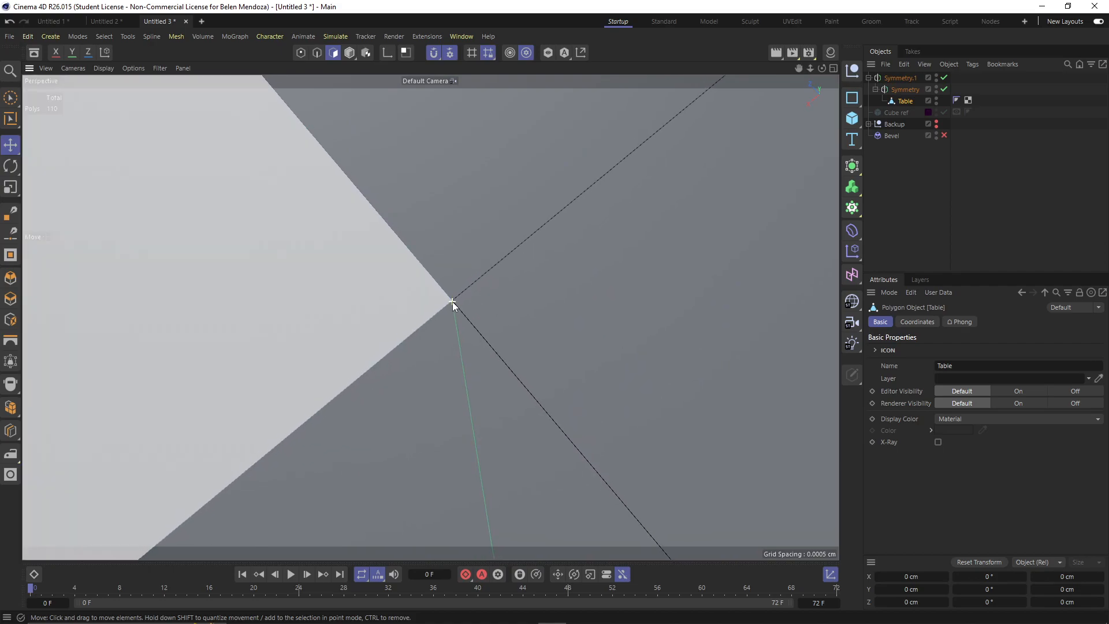
scroll(453, 301, down, 8)
alt+drag(445, 272, 621, 466)
scroll(456, 310, up, 5)
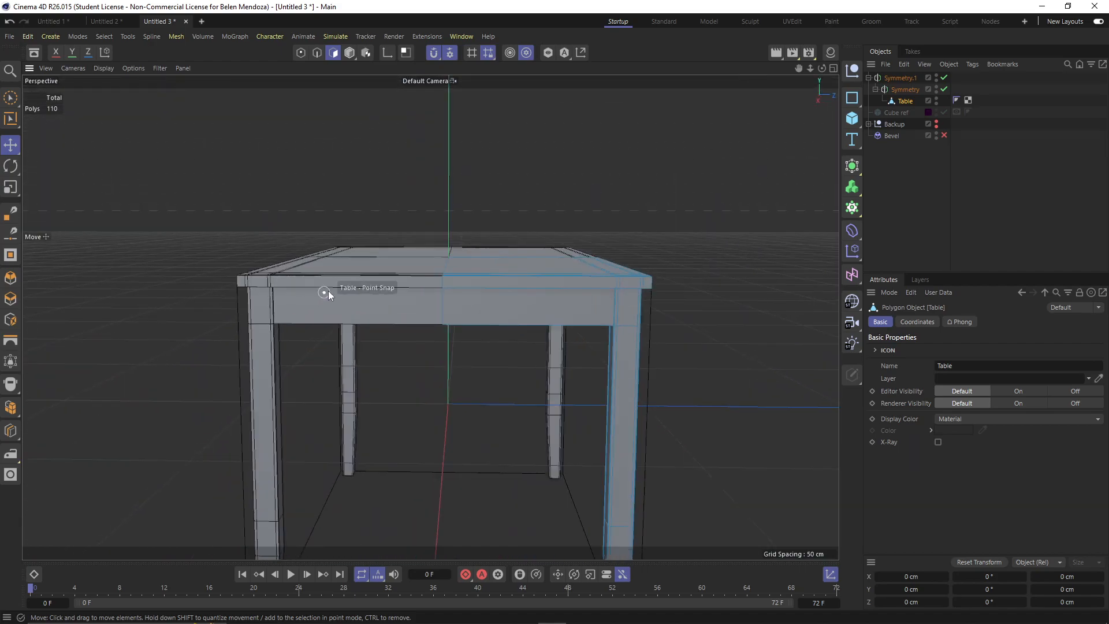
scroll(456, 310, up, 10)
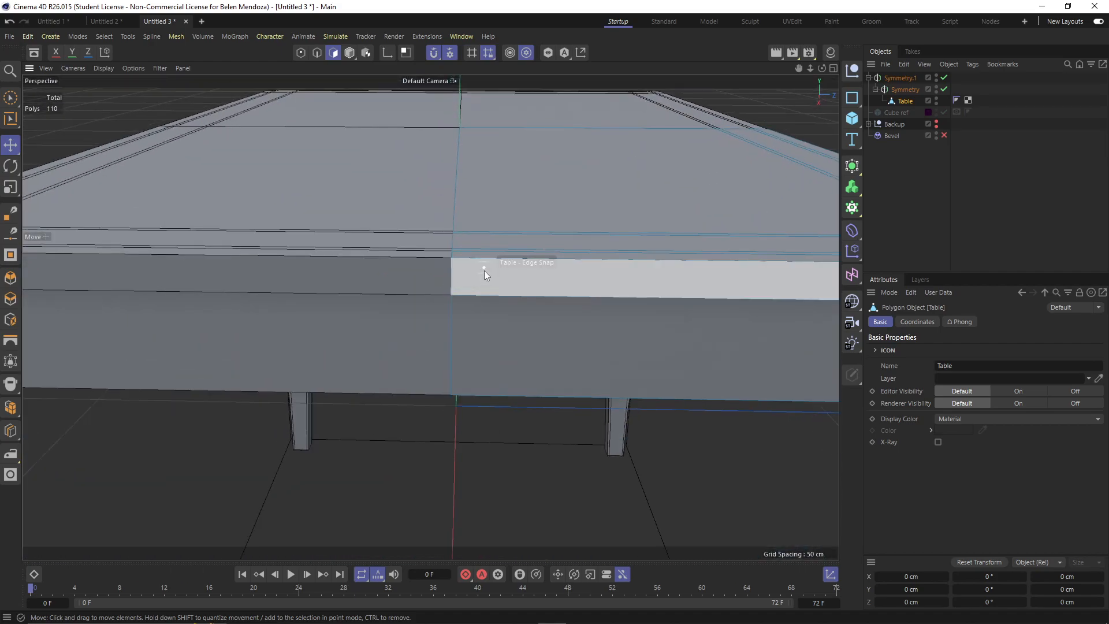
scroll(487, 299, down, 10)
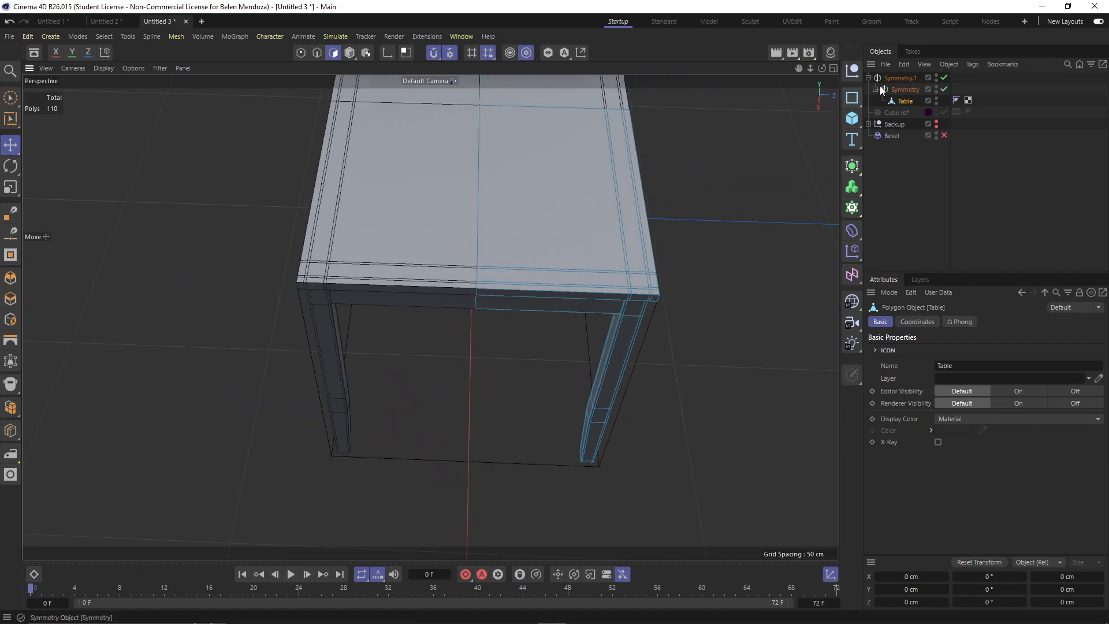
Copy the Symmetry.1 hierarchy into Backup and merge the original hierarchy into one Table polygon object with Connect Objects + Delete
click(869, 77)
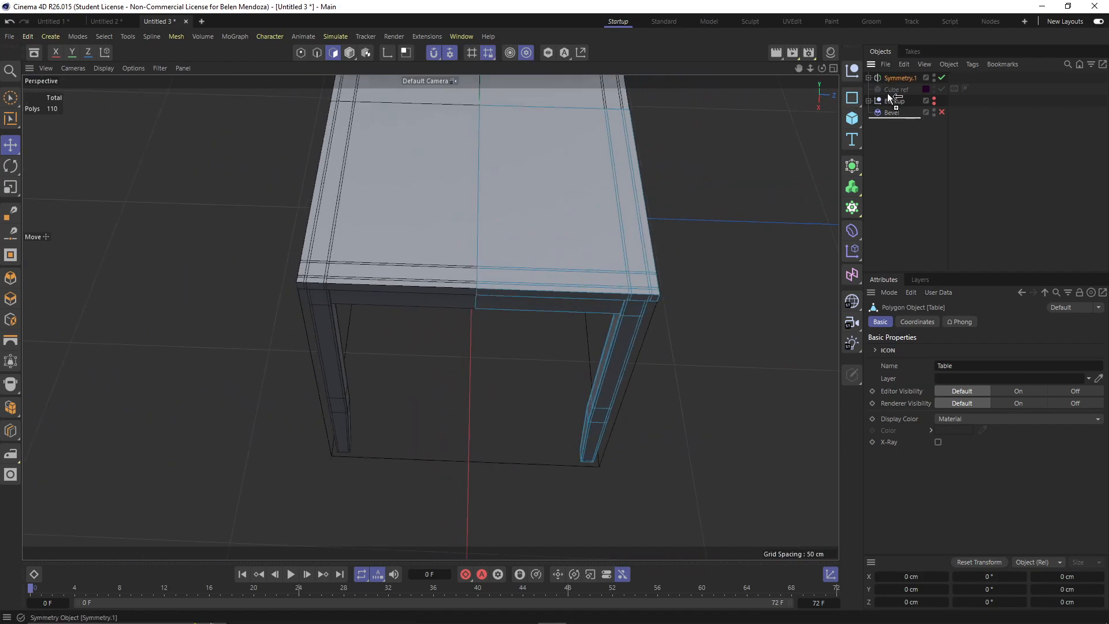
ctrl+drag(888, 100, 889, 100)
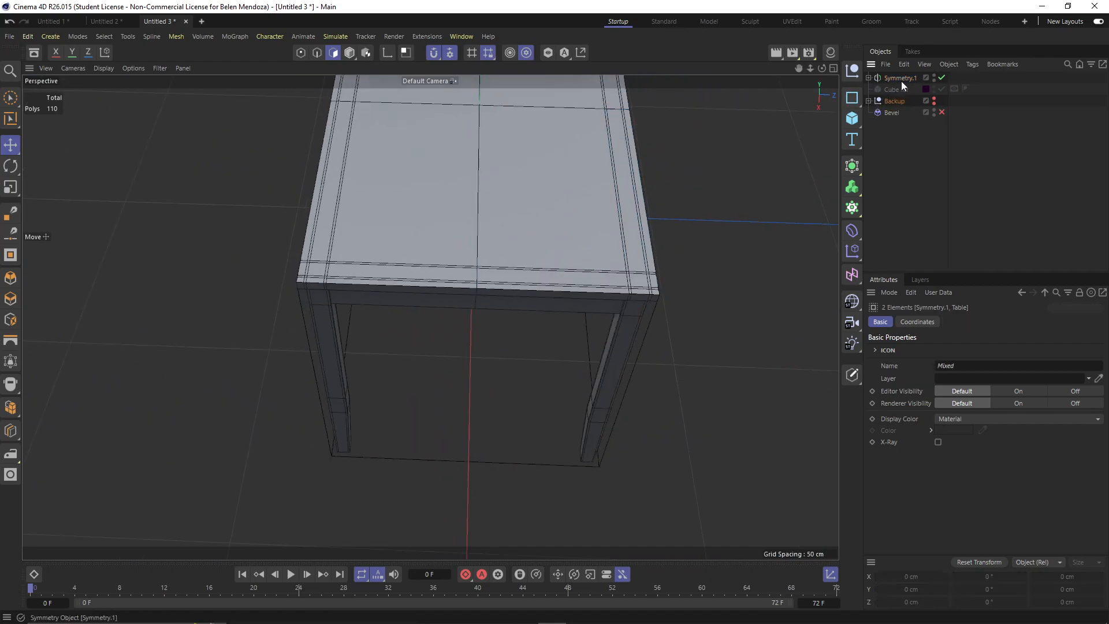
click(902, 77)
click(869, 77)
click(898, 101)
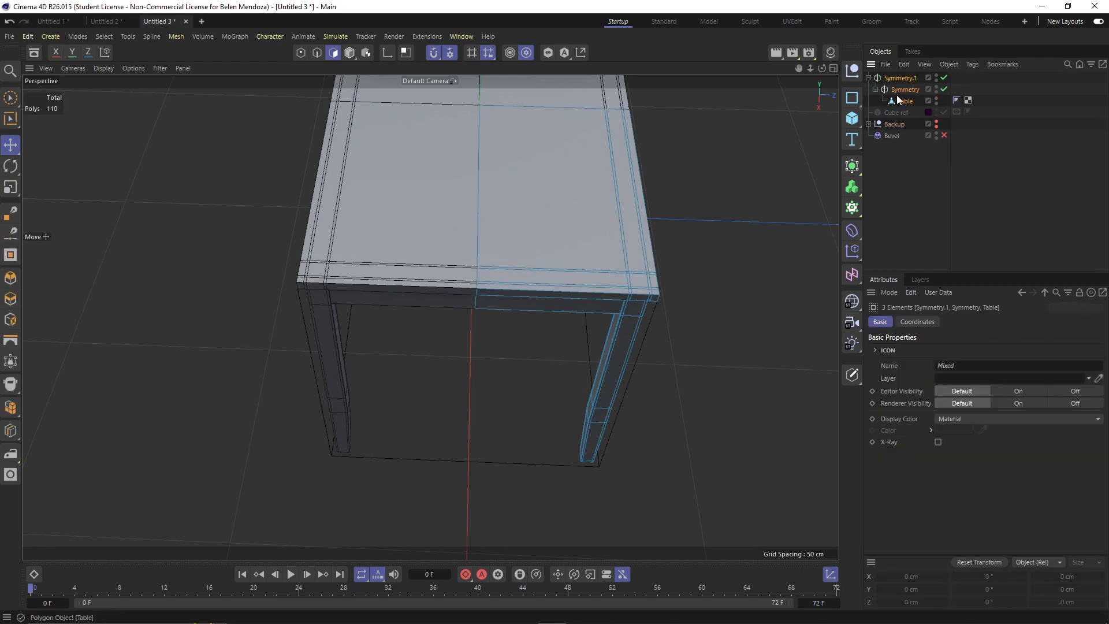
right_click(897, 99)
click(939, 399)
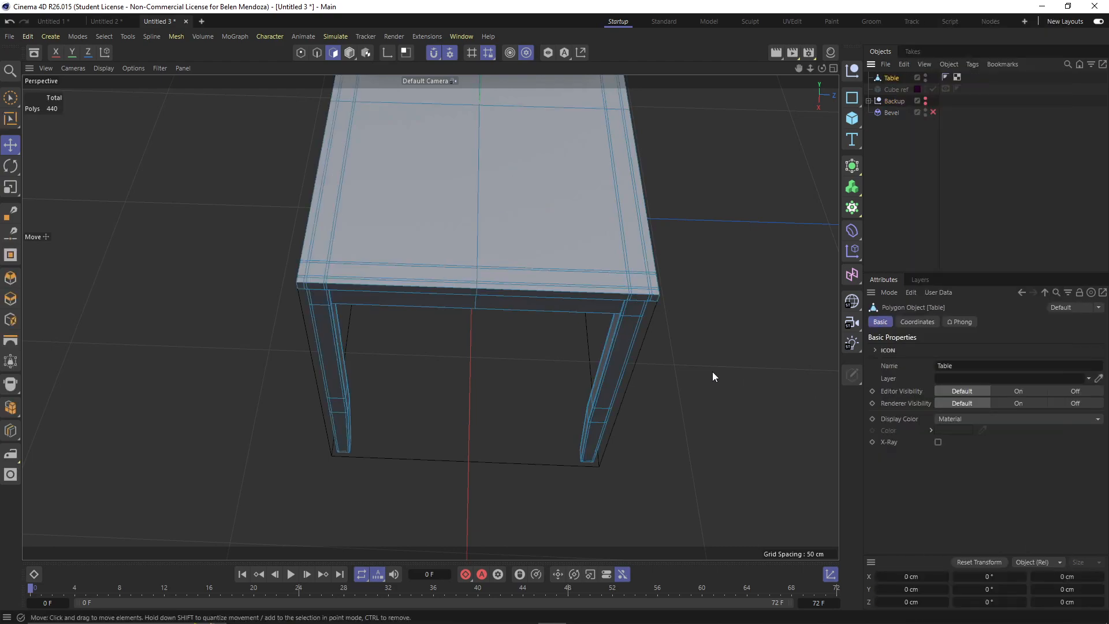
Select all points of the merged Table mesh and weld the duplicates with Optimize
alt+drag(712, 373, 691, 332)
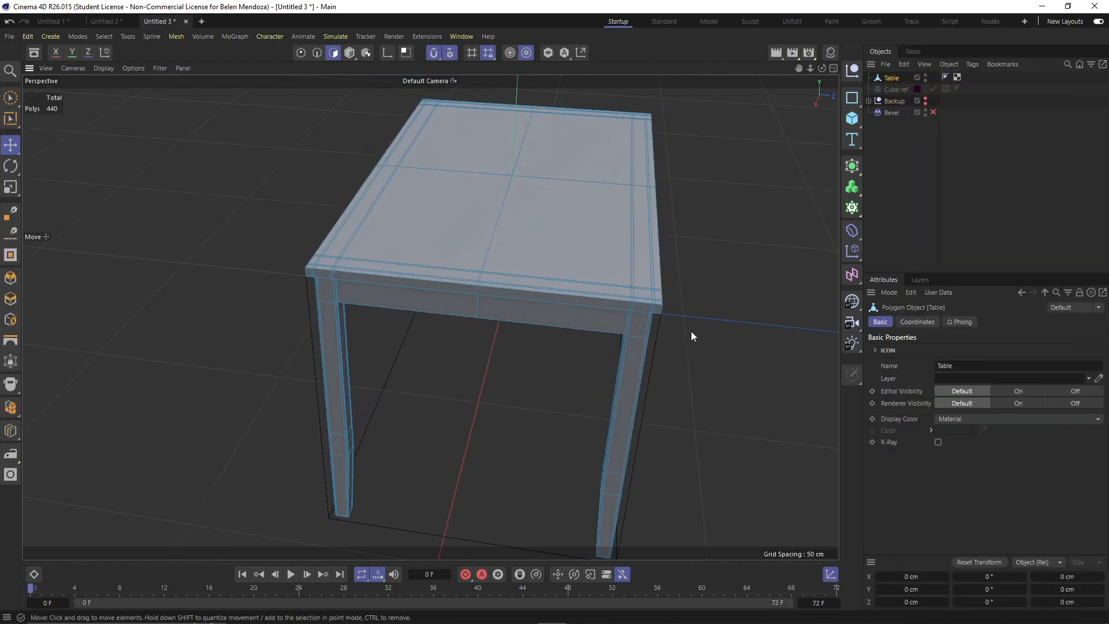
click(301, 54)
right_click(534, 241)
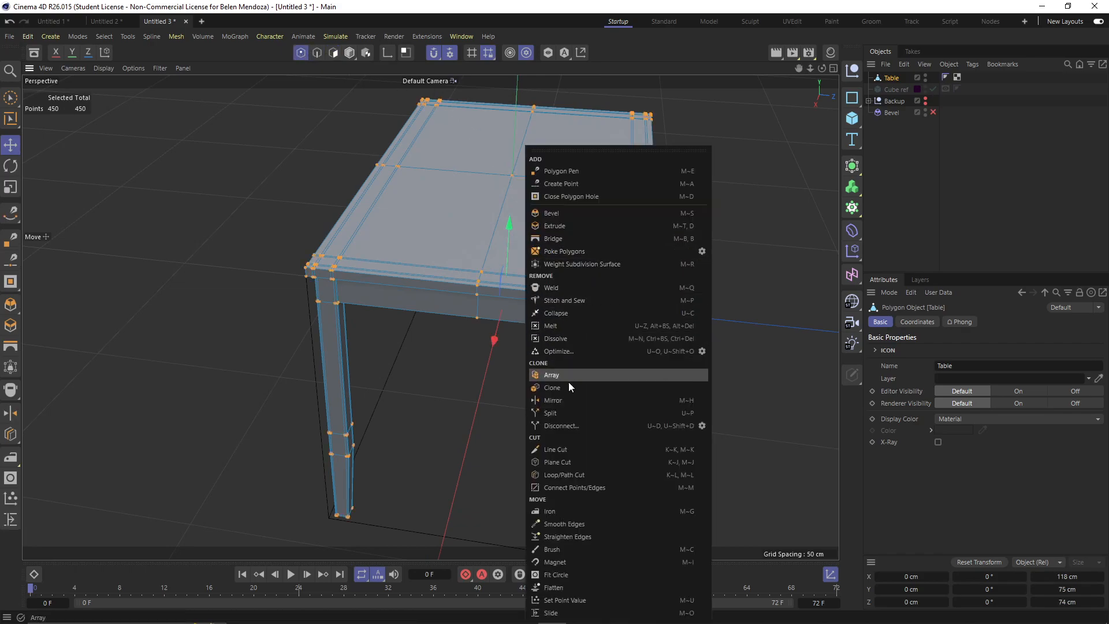
click(572, 349)
click(714, 338)
Make the Bevel deformer a child of the merged Table object and enable it
alt+drag(483, 333, 588, 286)
drag(887, 113, 906, 81)
click(932, 89)
Inspect the bevelled centre joints on the underside, the short-end apron and the tabletop
alt+drag(590, 325, 573, 122)
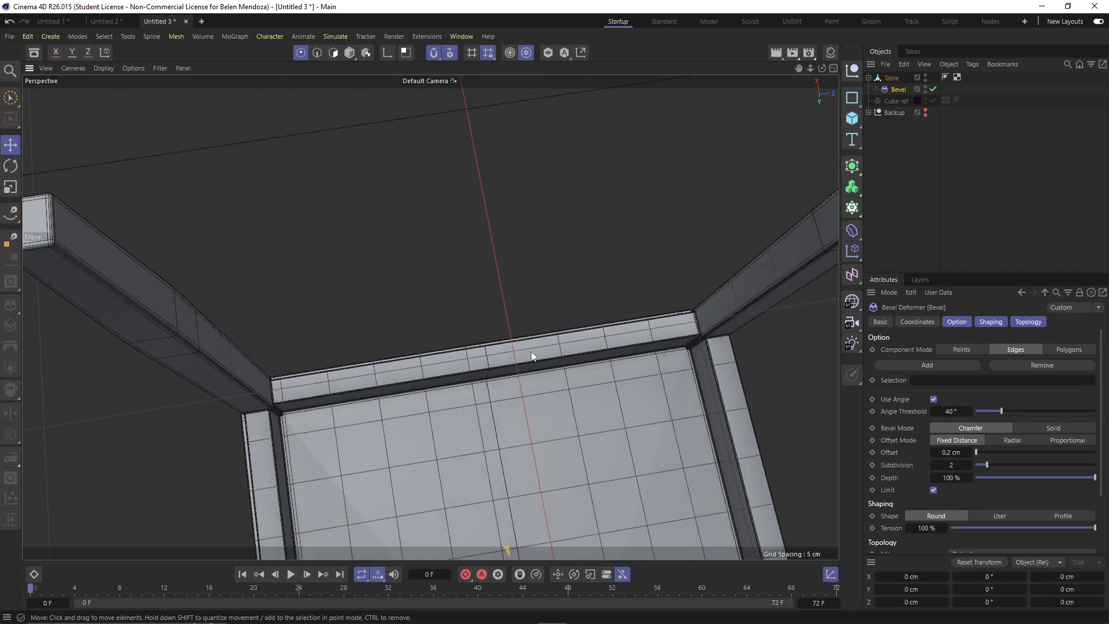
scroll(494, 389, up, 3)
alt+middle_drag(493, 389, 494, 317)
scroll(490, 327, down, 2)
scroll(488, 332, up, 8)
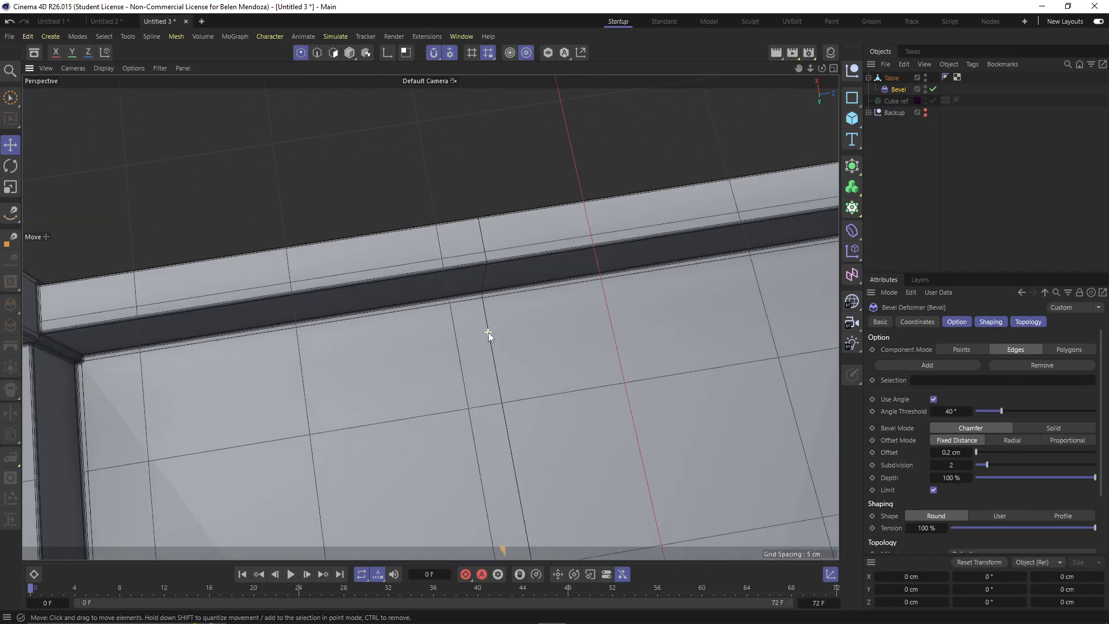
scroll(488, 332, up, 4)
alt+drag(490, 300, 501, 462)
scroll(500, 462, down, 4)
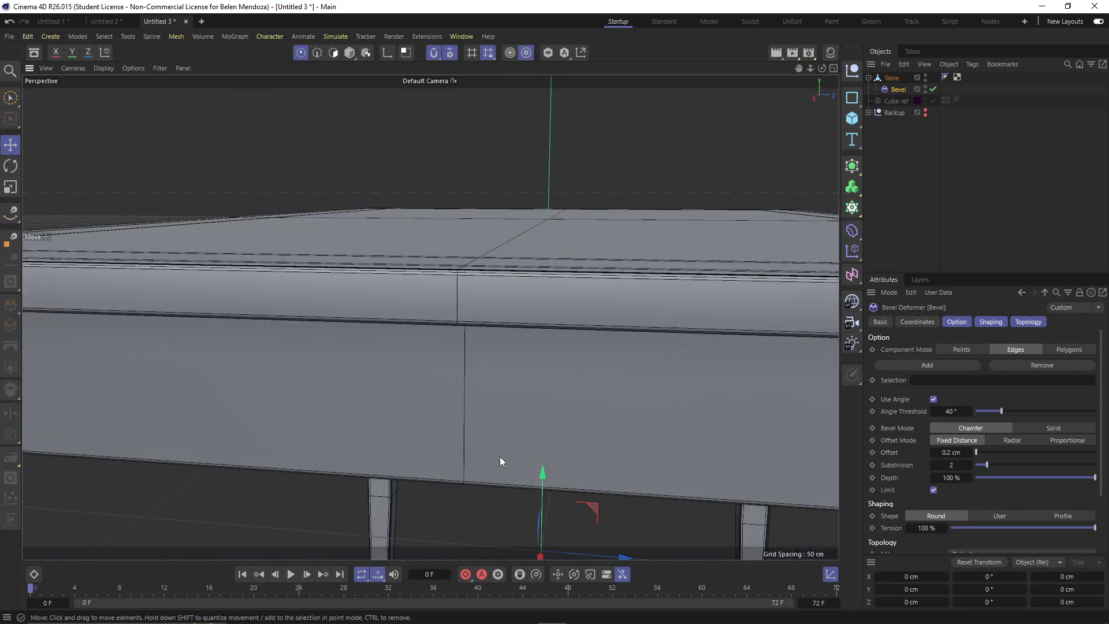
scroll(499, 454, down, 5)
alt+drag(492, 384, 504, 471)
scroll(505, 412, down, 4)
alt+middle_drag(528, 393, 528, 420)
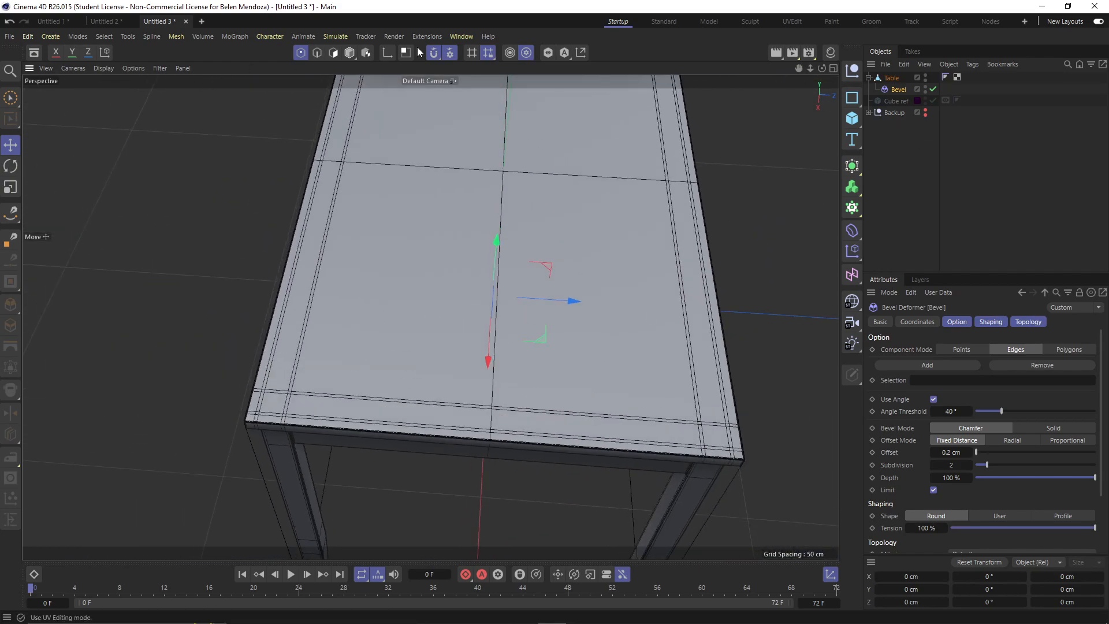
Select the lengthwise centre edge loop of the Table mesh and dissolve it
click(317, 52)
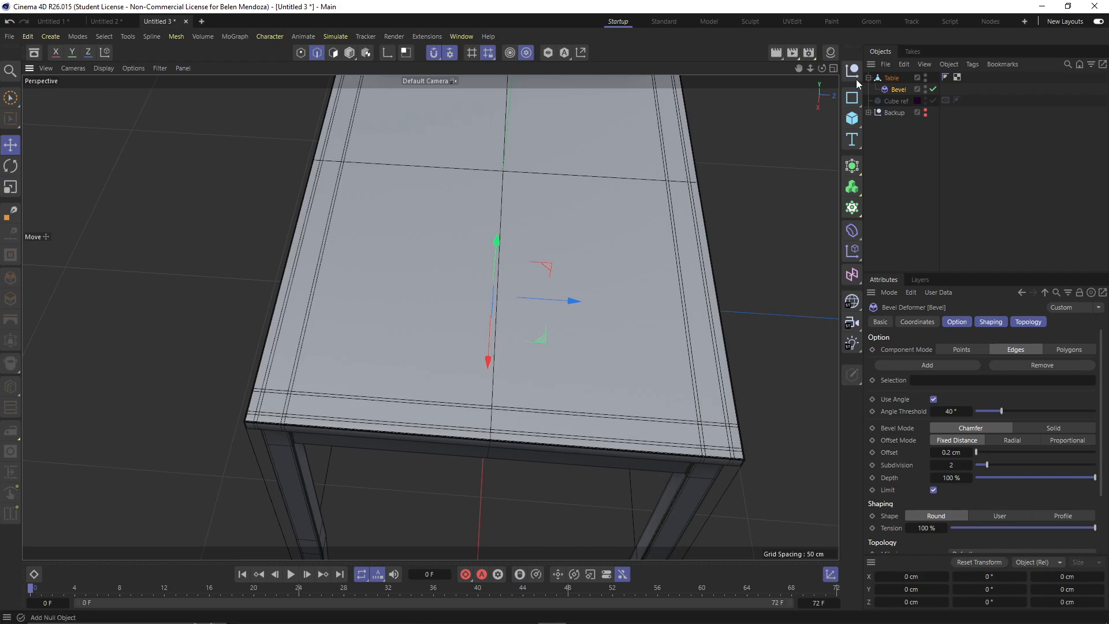
click(896, 80)
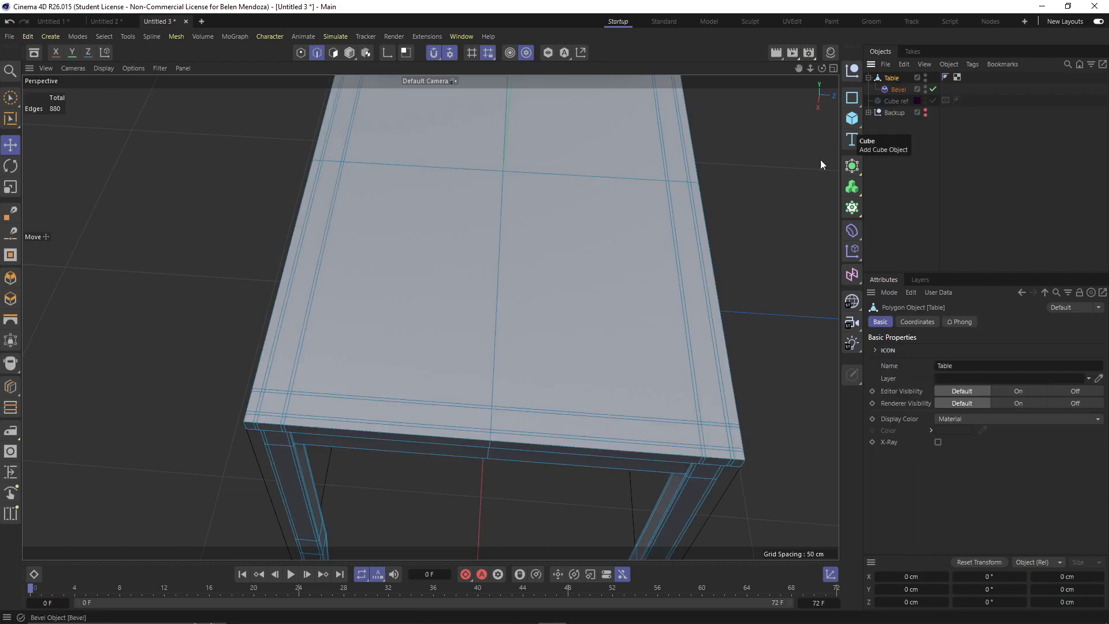
double_click(493, 354)
scroll(493, 355, down, 3)
mouse_move(508, 389)
alt+mouse_down()
mouse_move(520, 149)
mouse_move(507, 379)
alt+mouse_up()
right_click(498, 369)
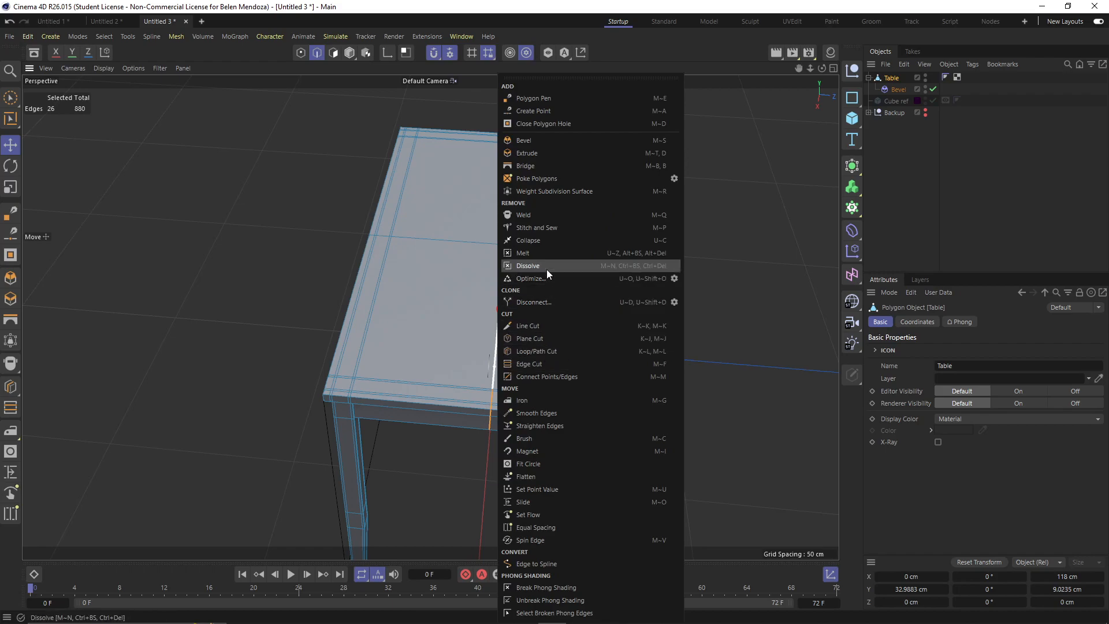
click(618, 267)
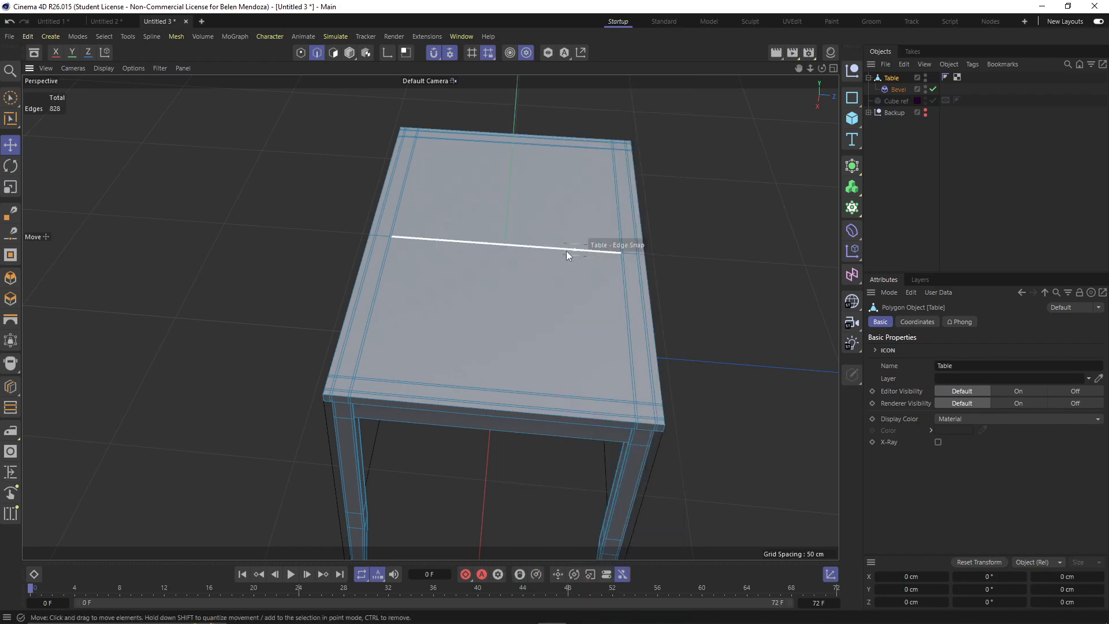
Select the crosswise centre edge loop of the Table mesh and dissolve it
double_click(566, 250)
key(m)
key(n)
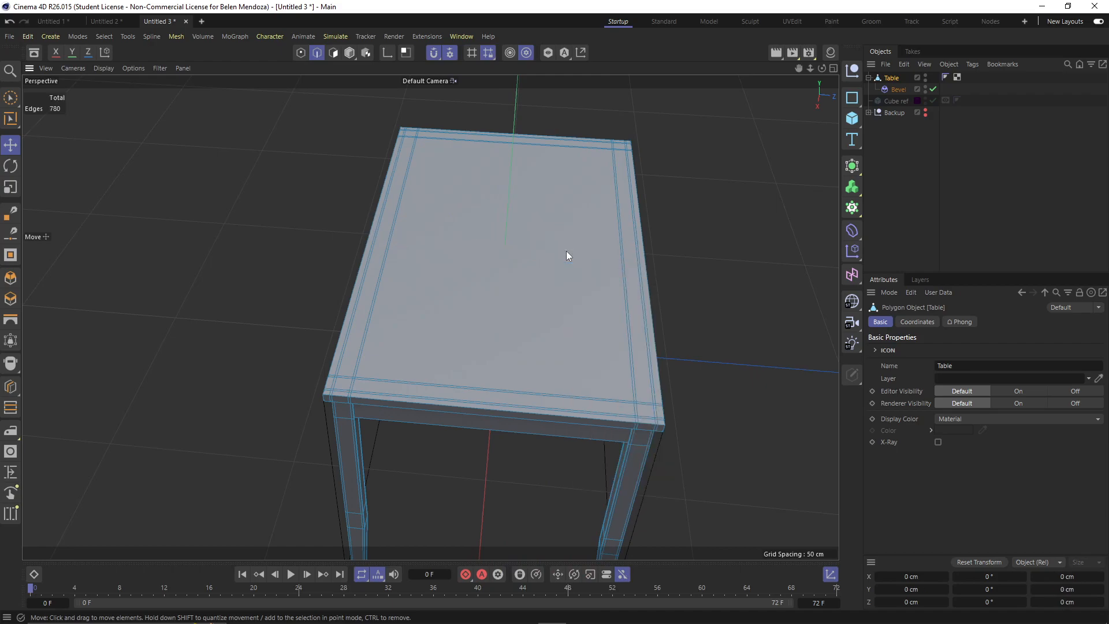
Deselect the Table and inspect the tabletop's short end, its corner and the bevelled apron underneath
alt+drag(665, 248, 684, 307)
scroll(554, 378, up, 2)
alt+middle_drag(540, 352, 530, 283)
scroll(463, 343, up, 3)
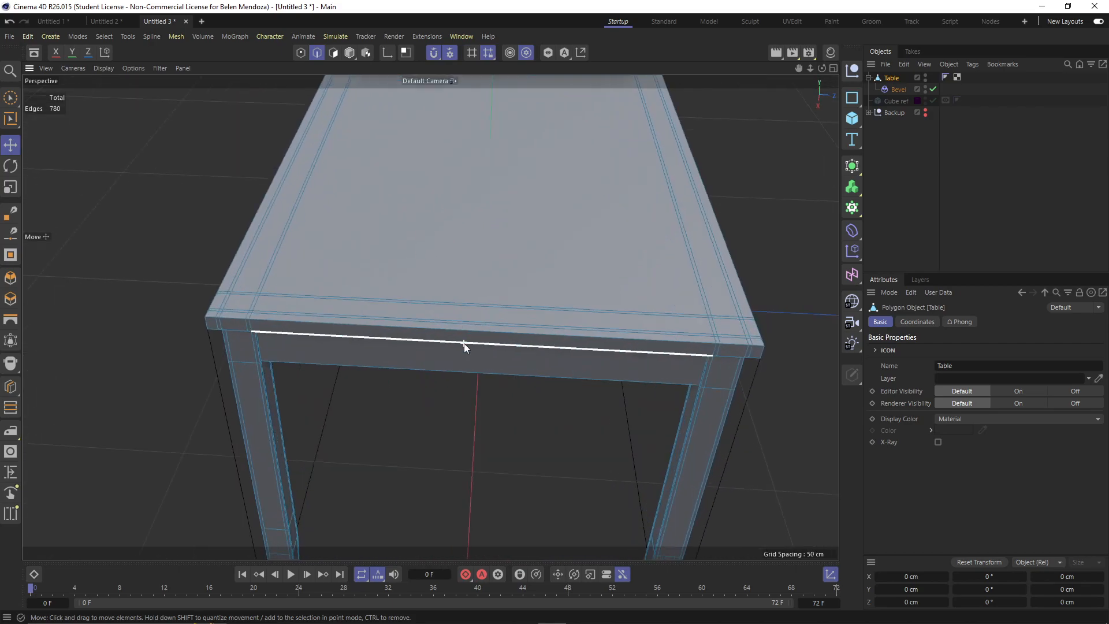
alt+drag(472, 348, 612, 283)
alt+middle_drag(331, 483, 346, 480)
scroll(346, 481, up, 2)
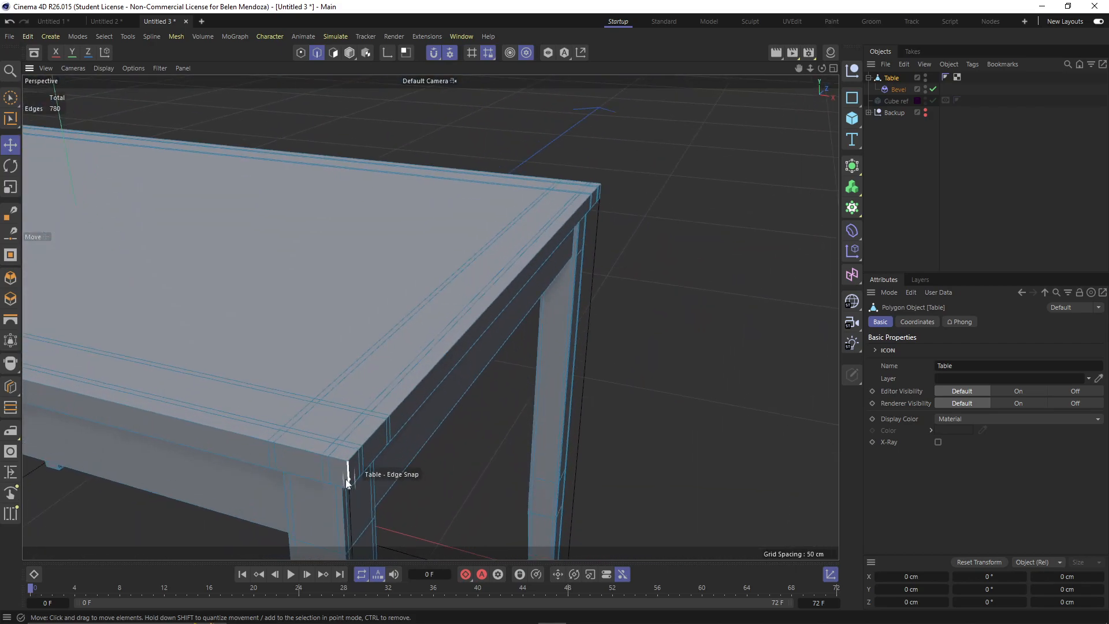
click(914, 164)
scroll(365, 465, up, 3)
alt+drag(365, 465, 359, 335)
scroll(577, 487, down, 5)
alt+middle_drag(588, 497, 264, 162)
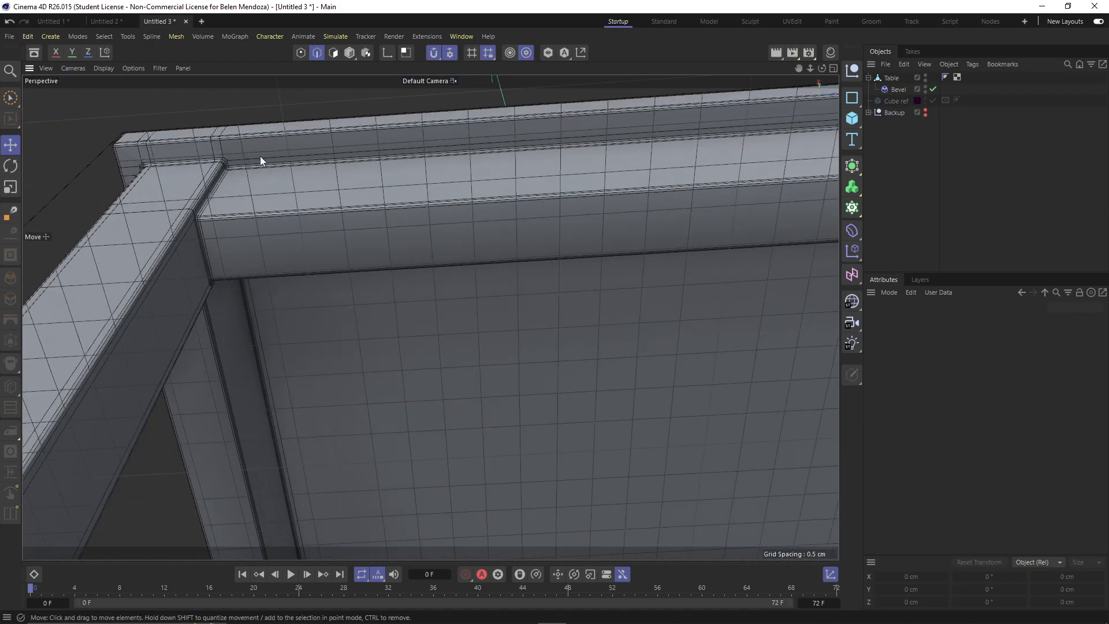
alt+middle_drag(538, 383, 428, 203)
scroll(537, 338, down, 3)
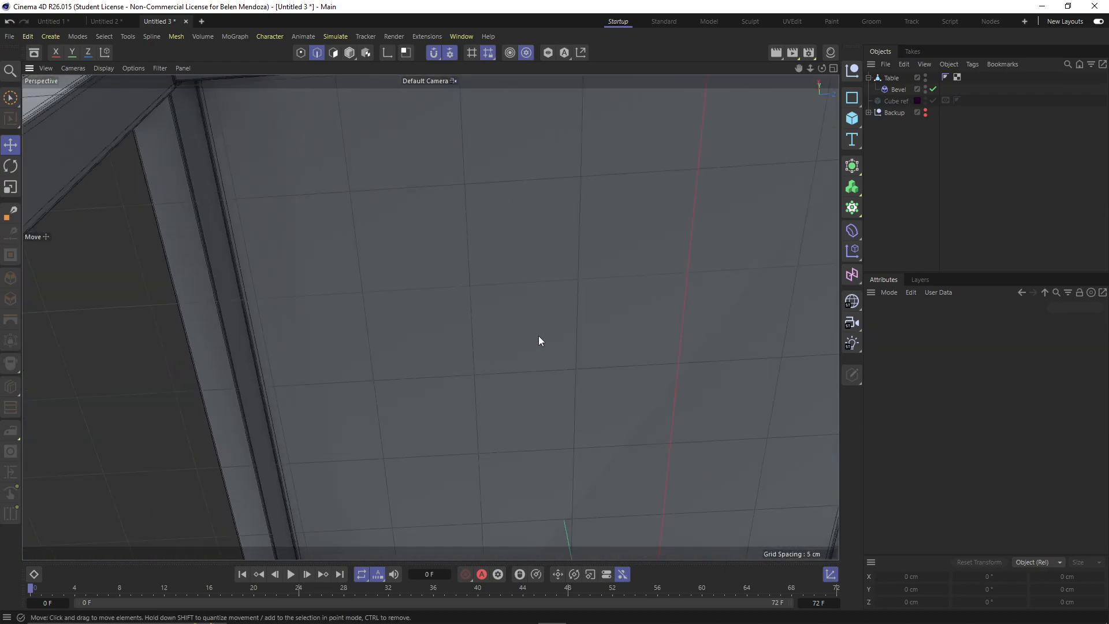
alt+middle_drag(537, 337, 506, 256)
Review the complete table model from above and from the side
scroll(507, 261, down, 7)
alt+drag(511, 266, 607, 380)
scroll(553, 251, up, 2)
alt+drag(554, 254, 516, 347)
scroll(517, 348, down, 5)
alt+middle_drag(517, 348, 509, 327)
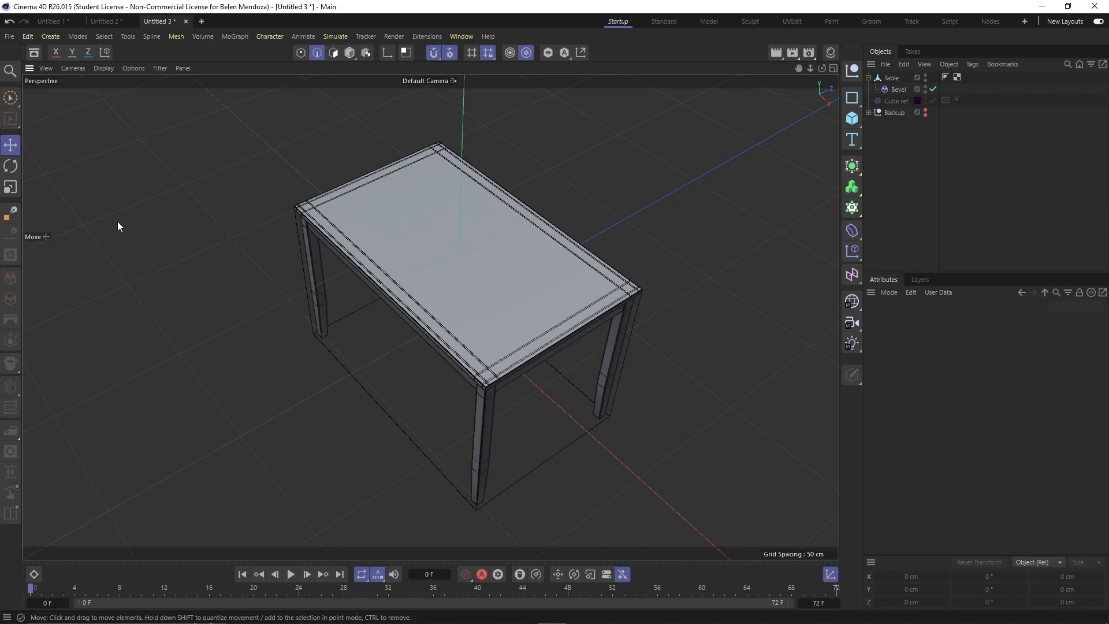
alt+drag(448, 392, 549, 278)
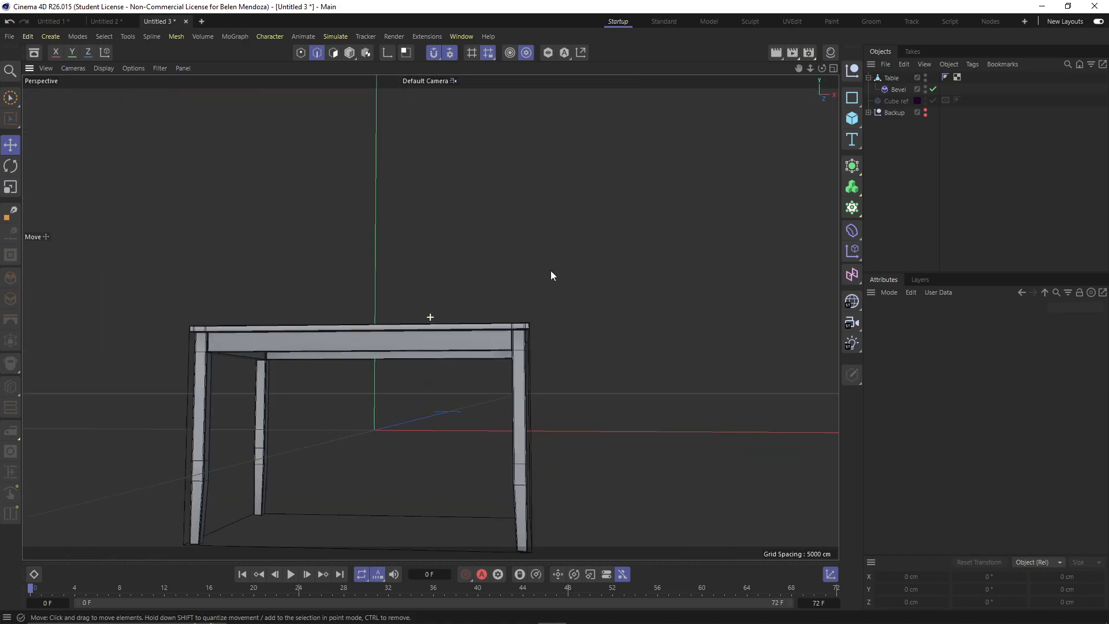
alt+drag(464, 414, 431, 421)
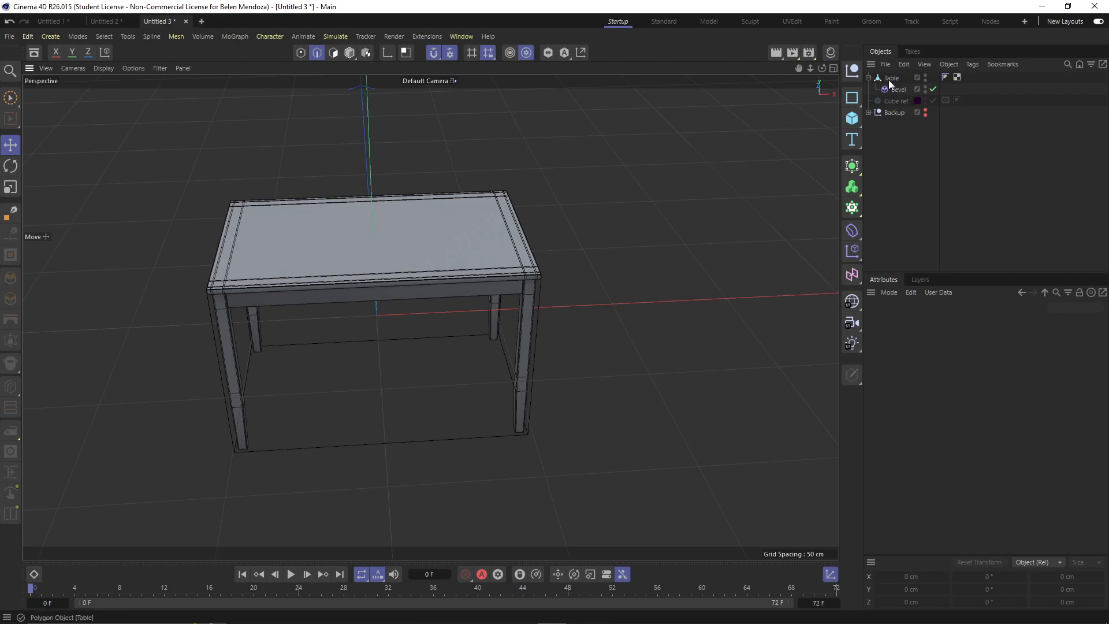
Store a copy of the Table in the Backup group, and merge the Table with its Bevel using Connect Objects + Delete
ctrl+drag(889, 107, 889, 113)
click(869, 112)
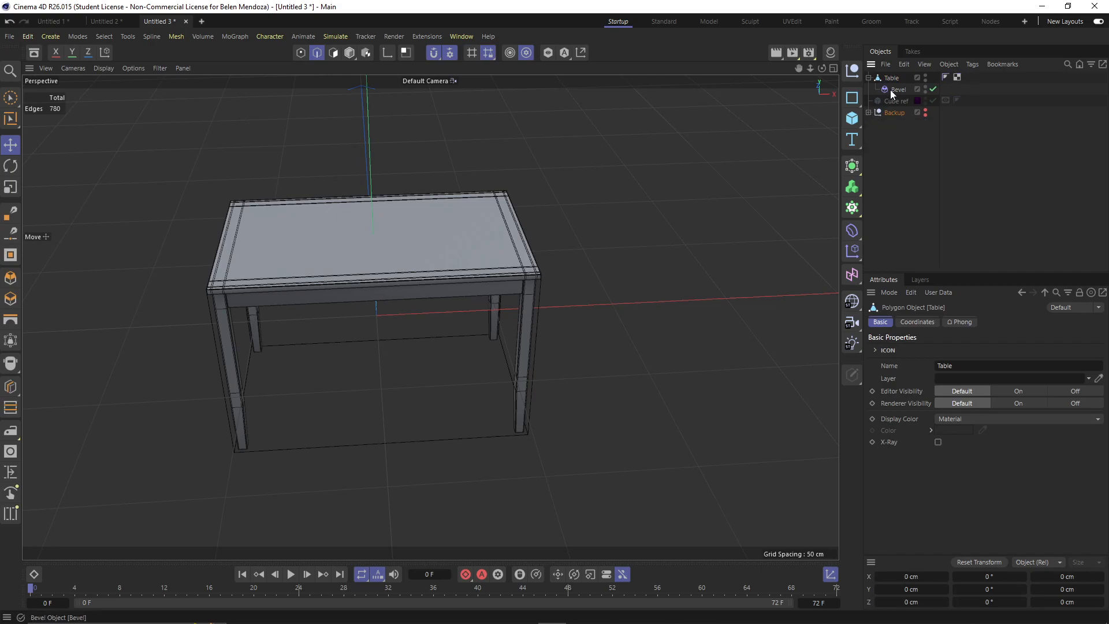
click(892, 79)
right_click(893, 91)
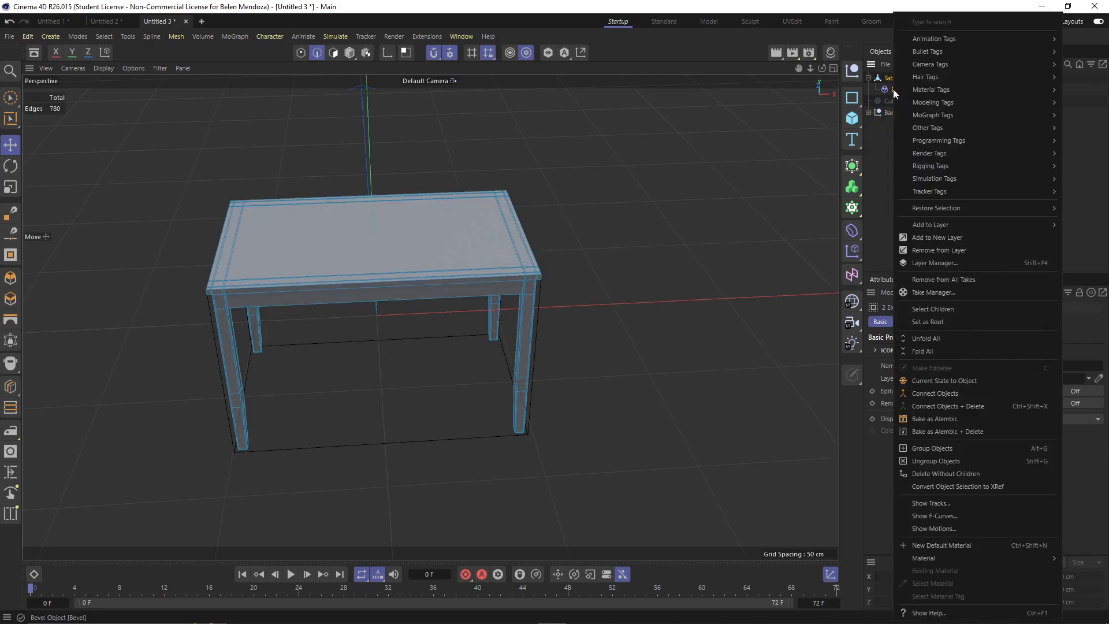
click(961, 412)
click(355, 396)
Examine the merged Table mesh from underneath at the apron corners and legs, and from above
alt+drag(417, 369, 405, 144)
scroll(244, 320, up, 10)
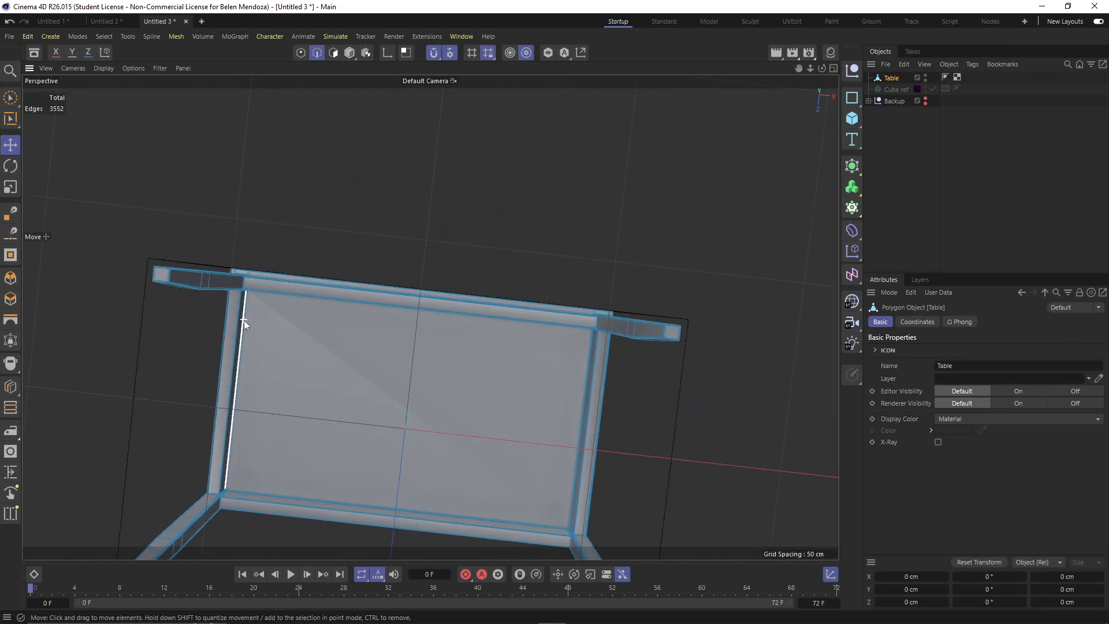
scroll(252, 296, up, 5)
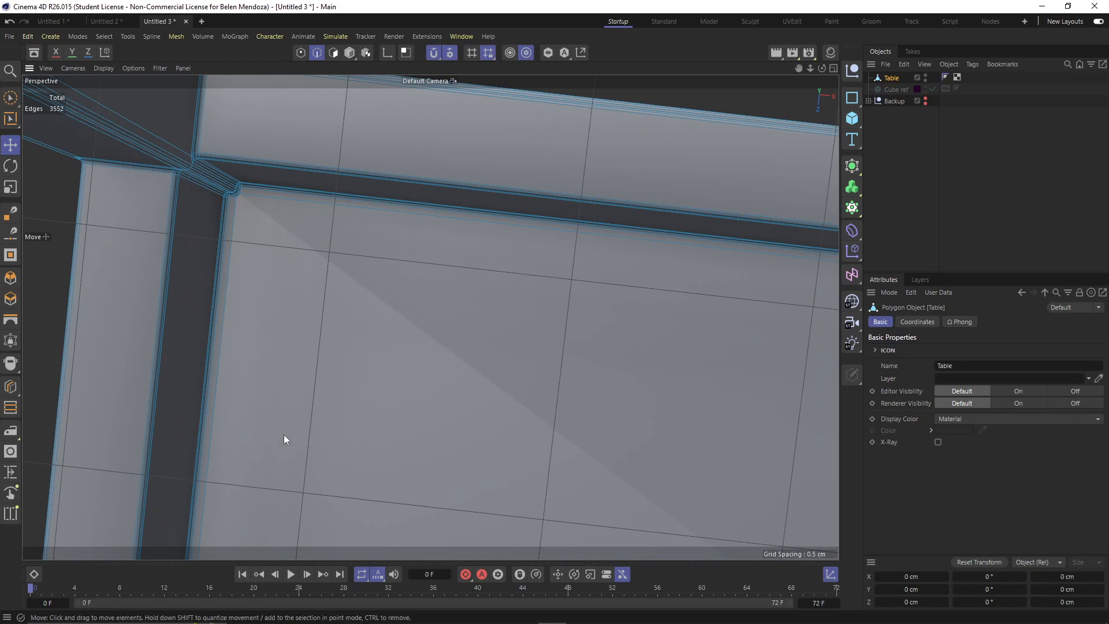
scroll(283, 439, down, 5)
alt+drag(336, 492, 244, 335)
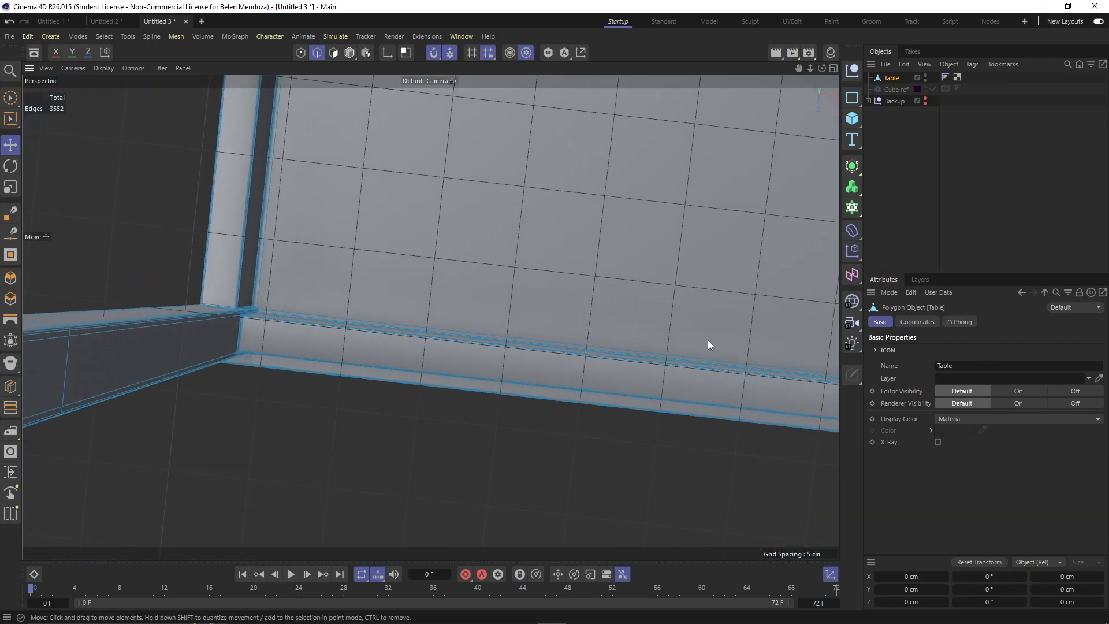
scroll(518, 280, down, 5)
alt+drag(601, 179, 595, 286)
alt+drag(604, 213, 579, 128)
scroll(716, 222, down, 5)
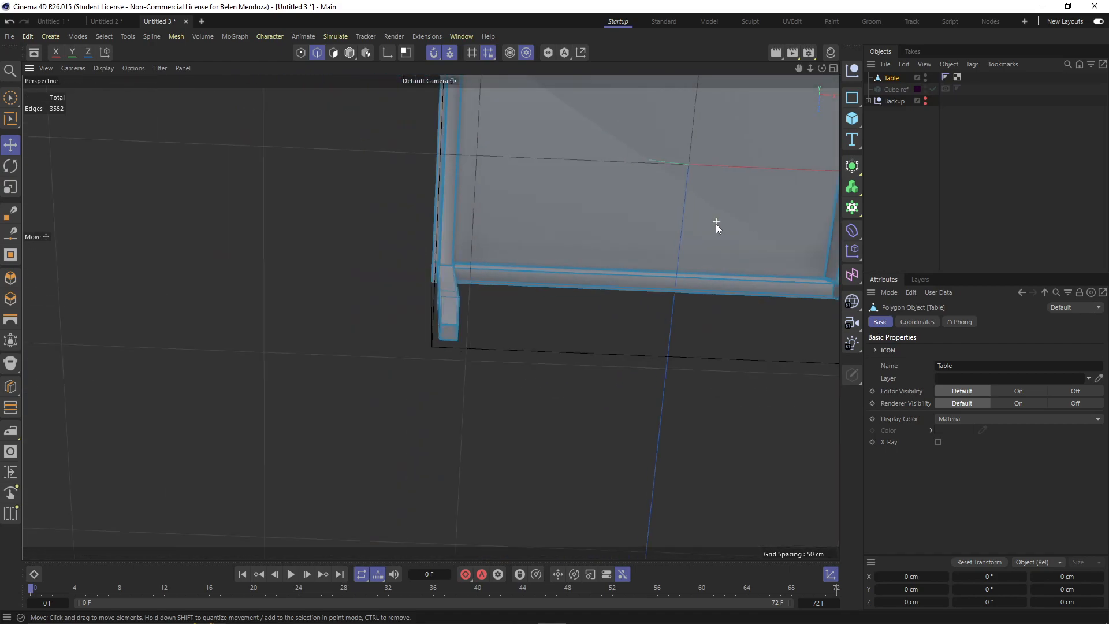
alt+middle_drag(691, 199, 643, 272)
alt+drag(627, 214, 606, 386)
mouse_move(624, 236)
alt+mouse_down()
mouse_move(648, 215)
mouse_move(673, 280)
mouse_move(642, 227)
alt+mouse_up()
alt+middle_drag(643, 227, 376, 235)
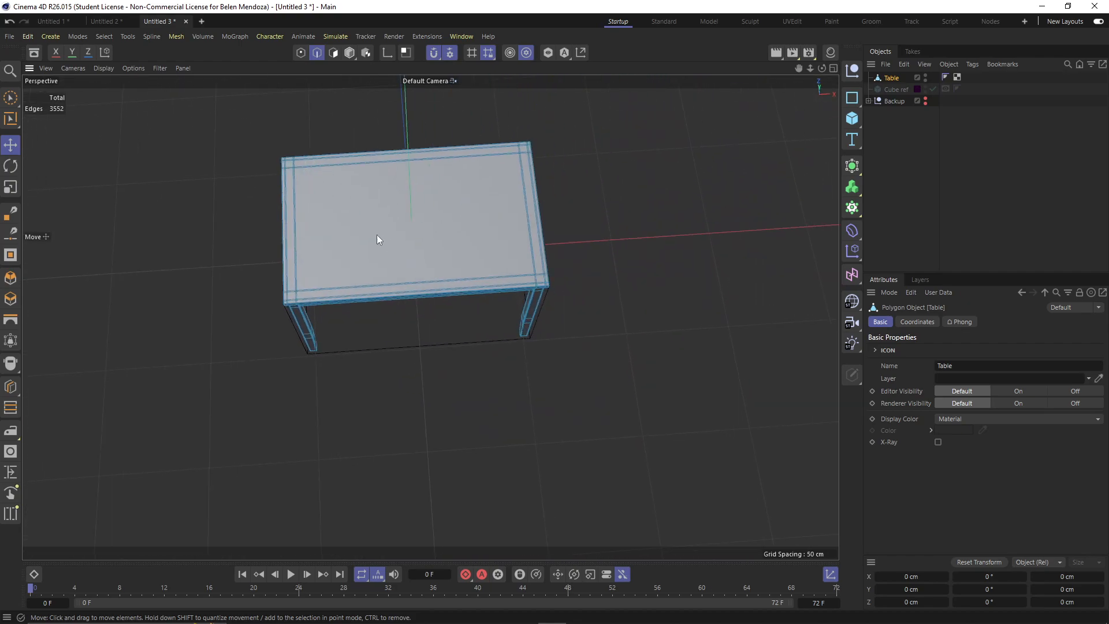
Create a new project and show its Top view at full size
click(200, 21)
alt+drag(473, 349, 450, 324)
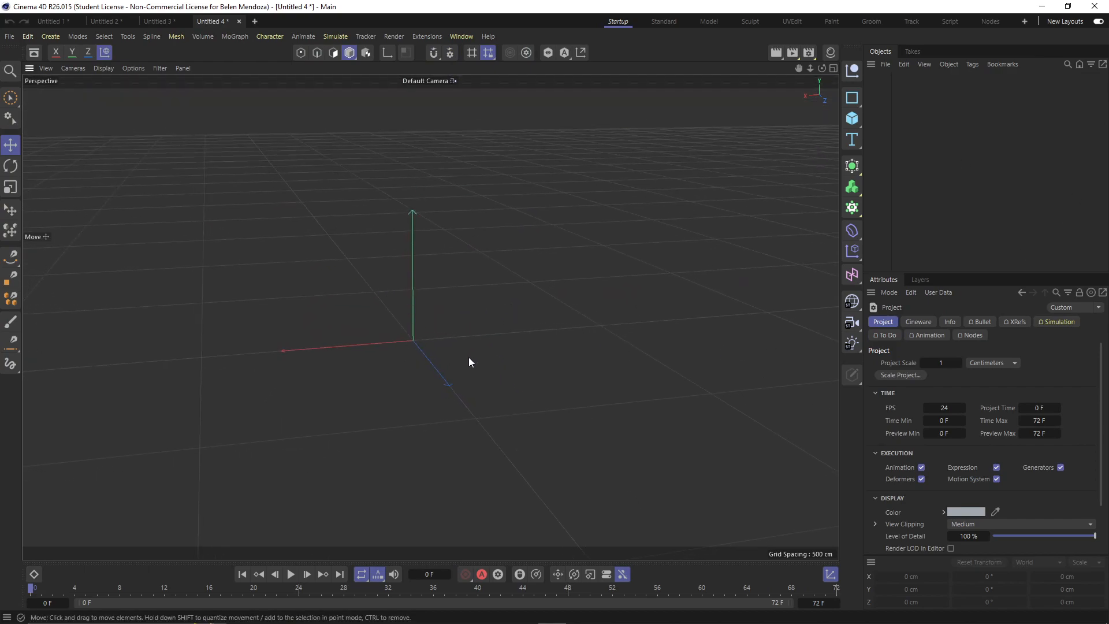
middle_click(468, 362)
middle_click(562, 270)
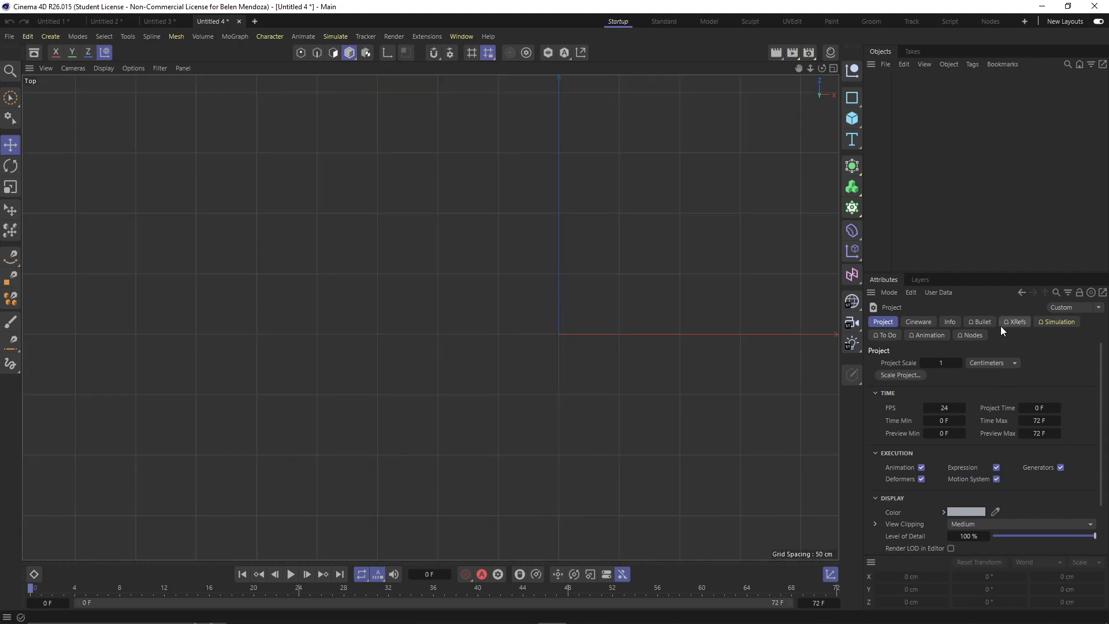
Load chair.jpg from the kitchen Modeling folder as the Top viewport's background image
key(shift+v)
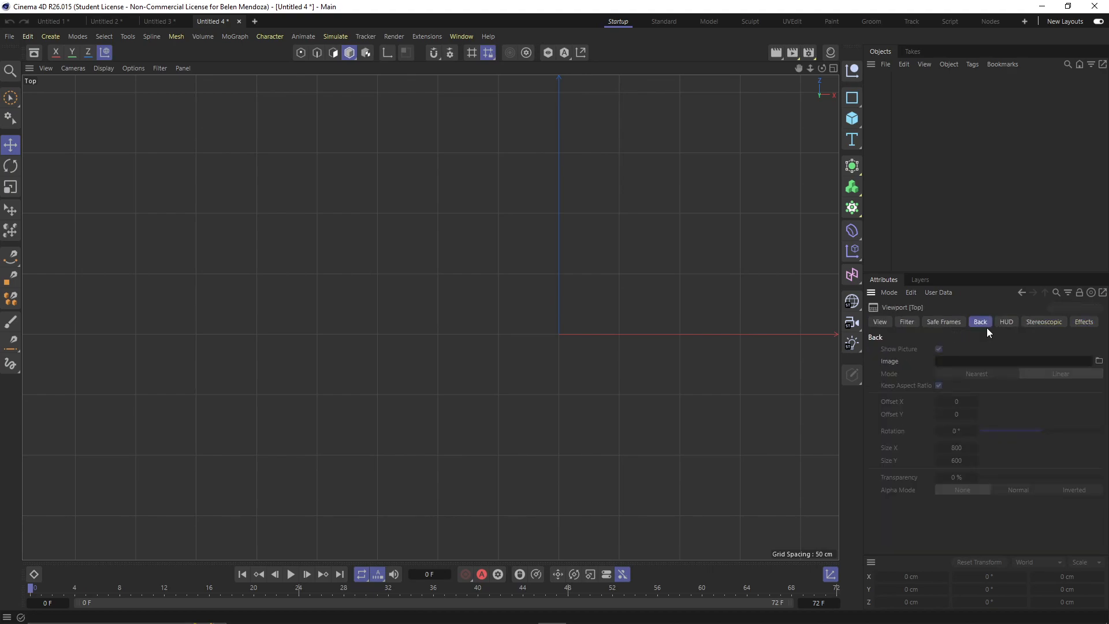
click(1100, 360)
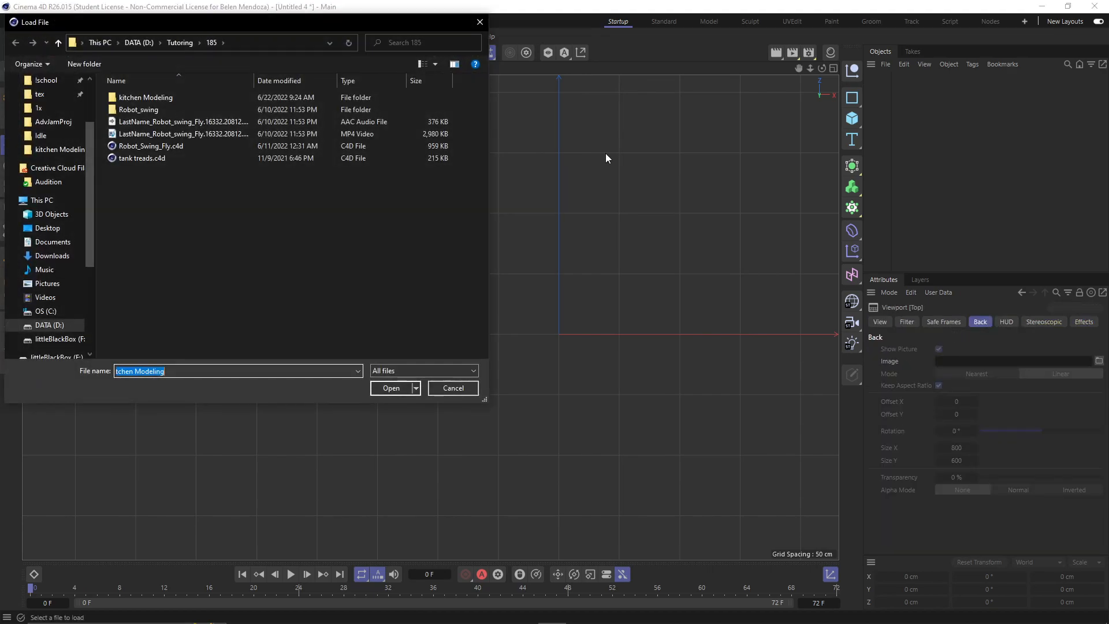
double_click(189, 98)
click(164, 123)
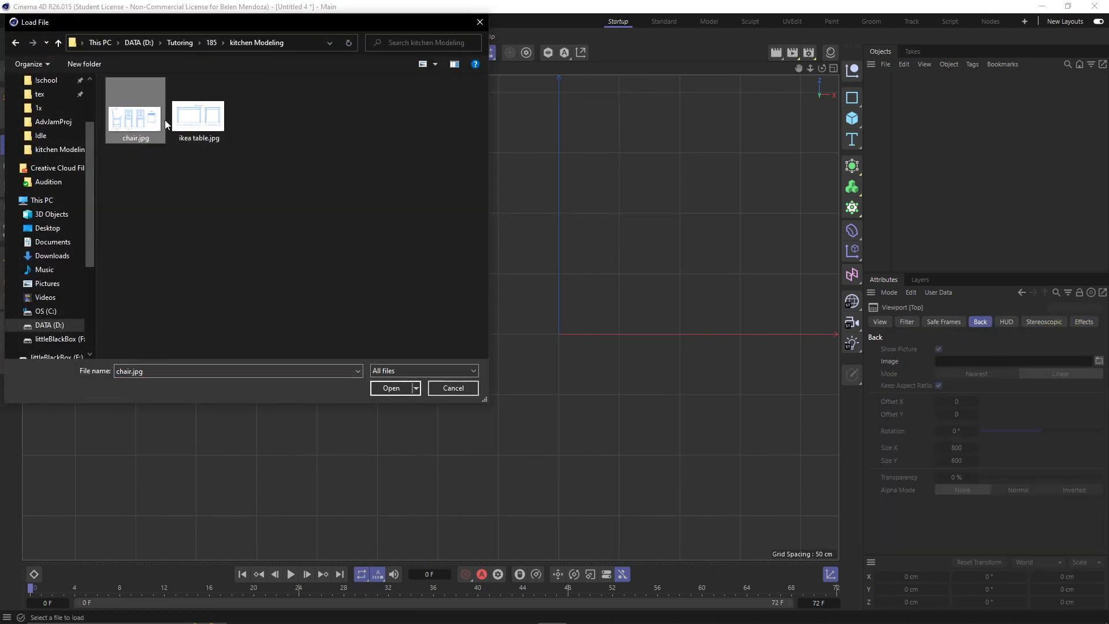
click(384, 388)
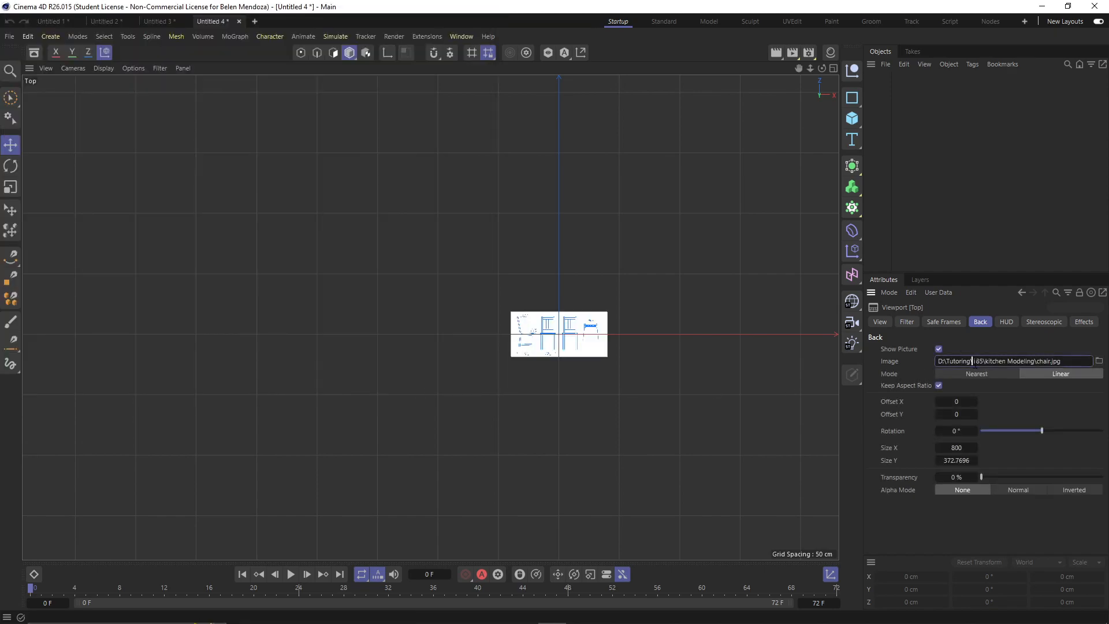
Assign the same chair.jpg background image to the Front and Right viewports
middle_click(518, 435)
middle_click(500, 434)
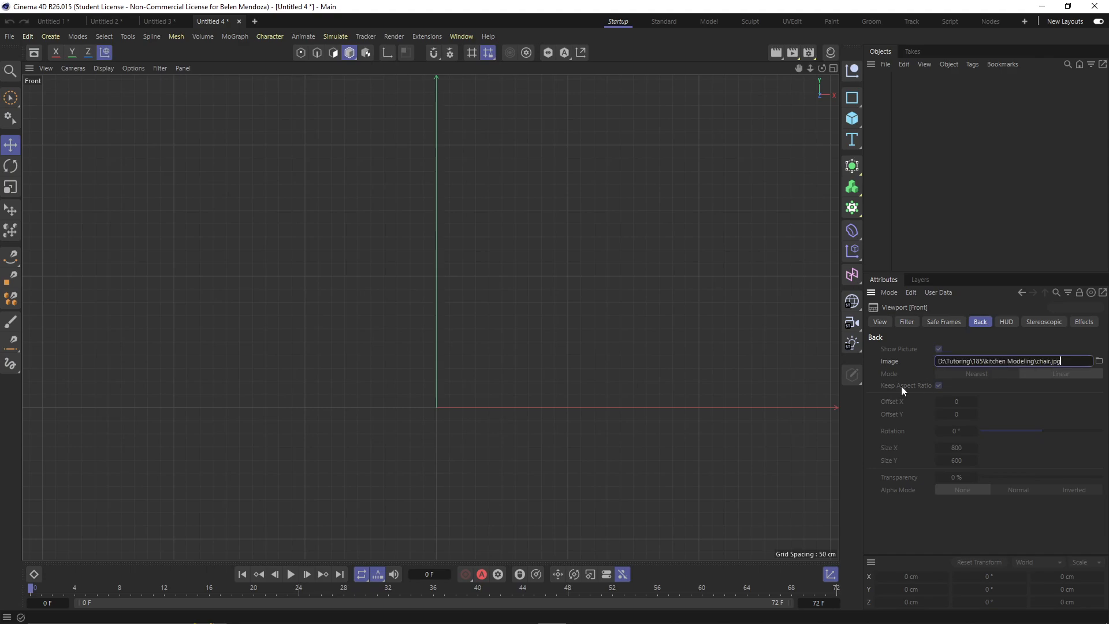
middle_click(604, 390)
click(327, 432)
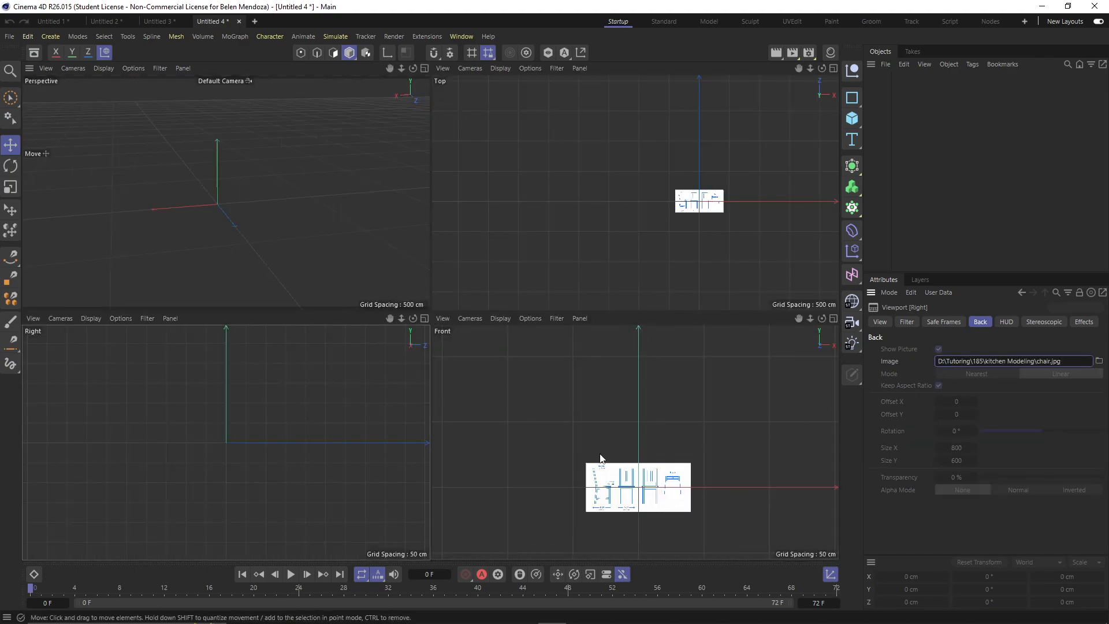
key(Return)
Add a cube as the chair's size reference and set its X size to 41.9 cm
click(846, 121)
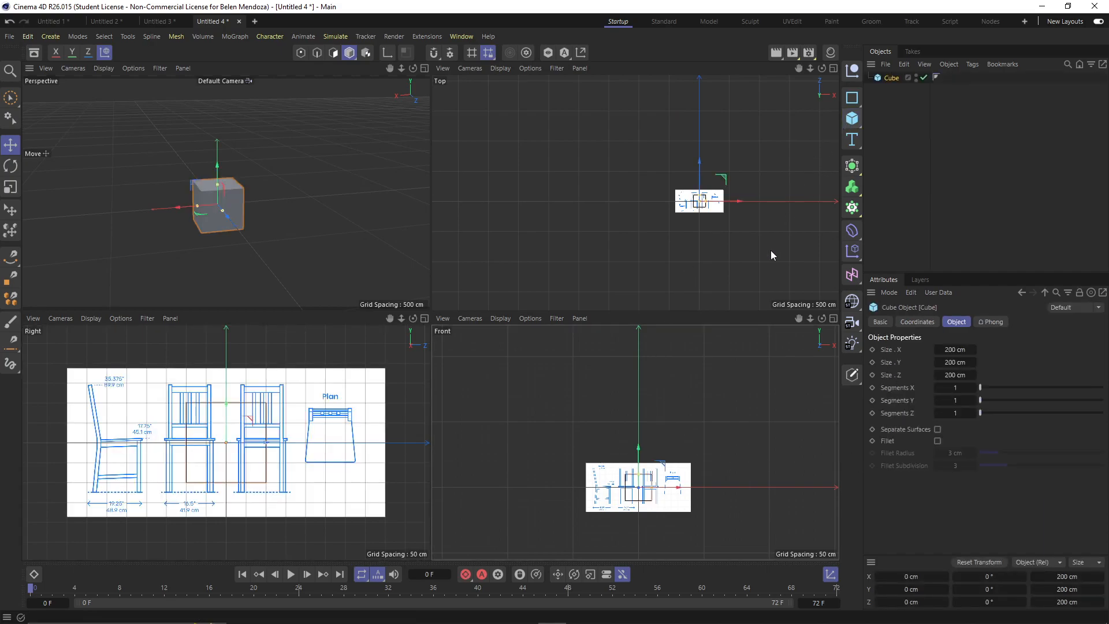
scroll(237, 474, up, 3)
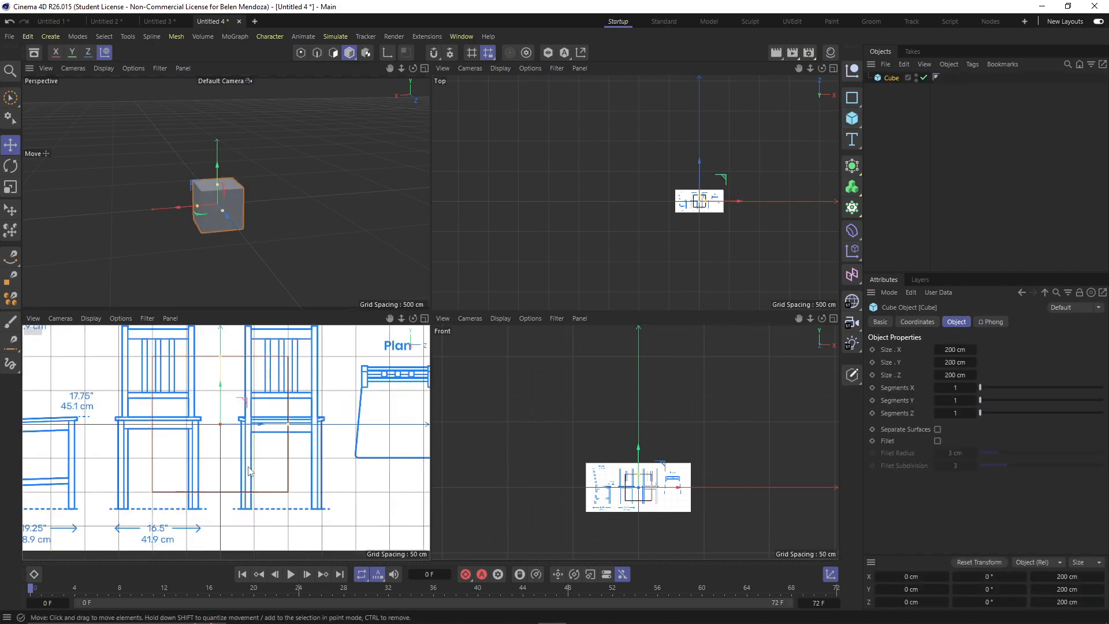
scroll(664, 520, up, 5)
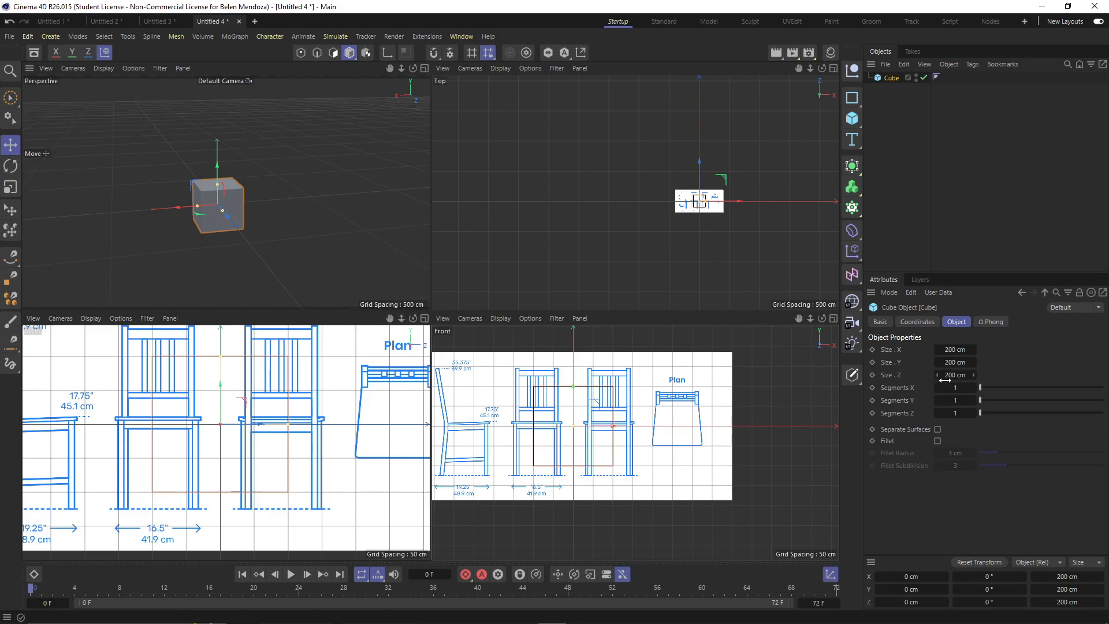
double_click(954, 350)
text(41.9)
key(Return)
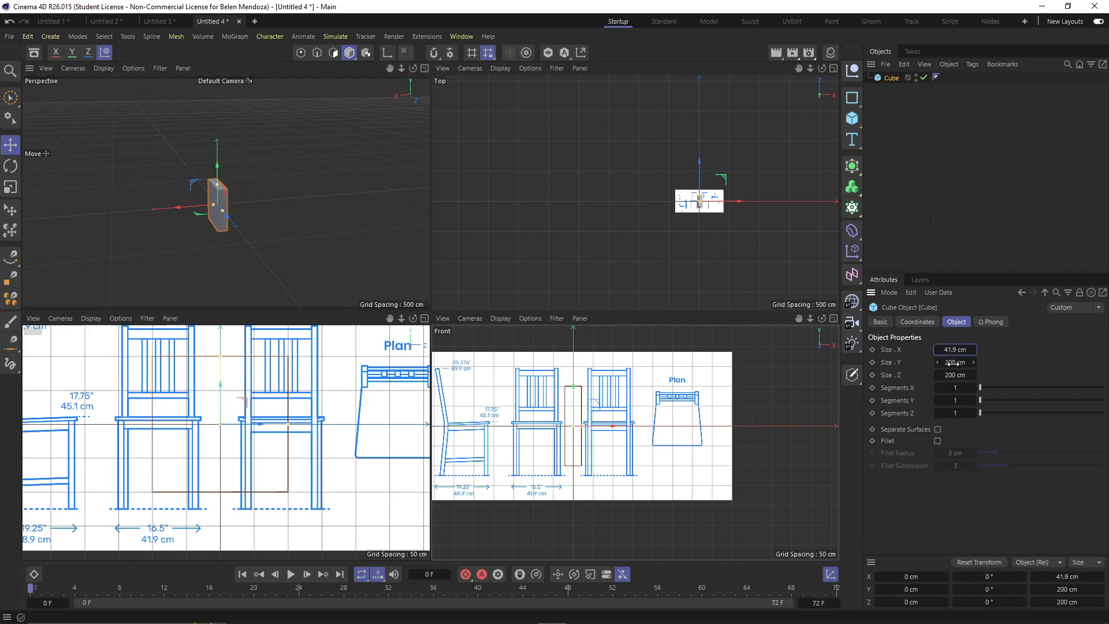
Set the cube's Z size to 48.9 cm to match the chair's depth in the blueprint
scroll(220, 501, down, 3)
alt+middle_drag(212, 502, 250, 506)
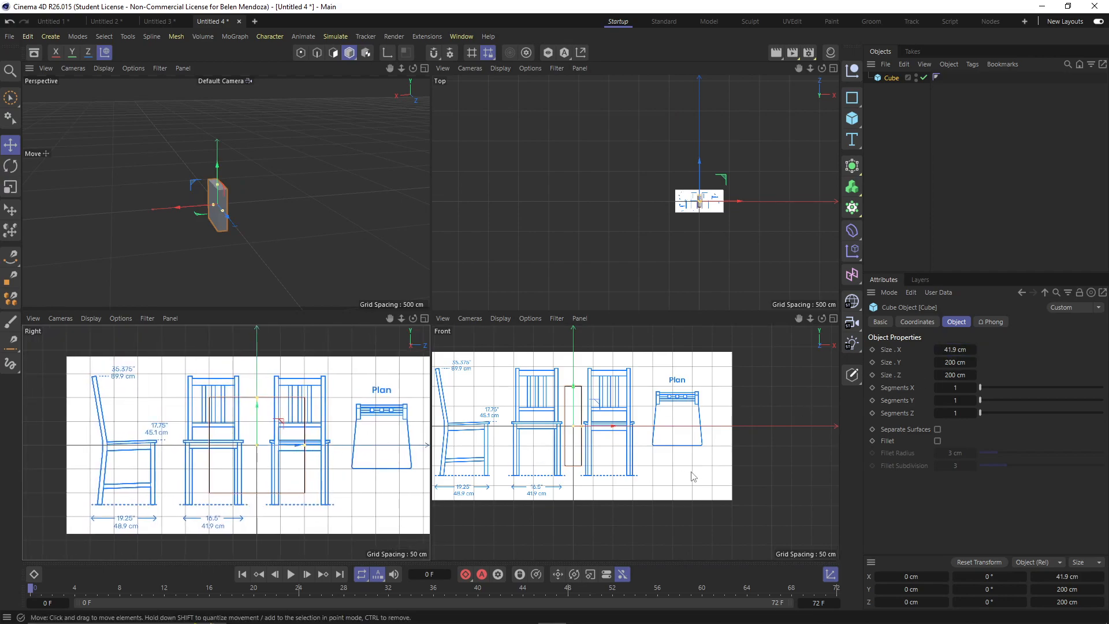
click(956, 376)
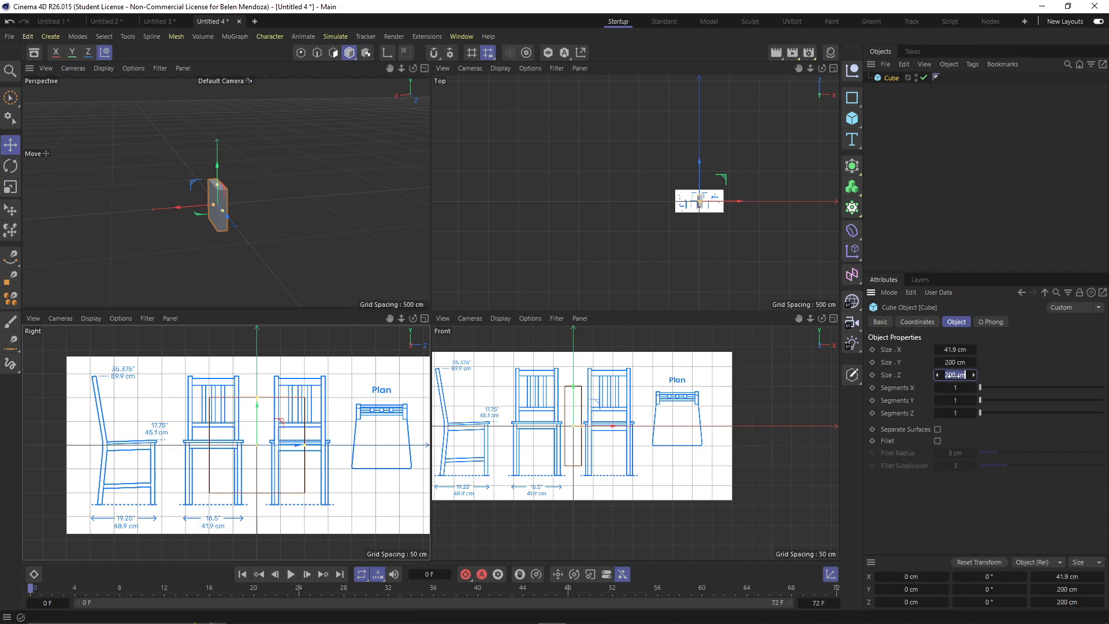
text(48.9)
key(Return)
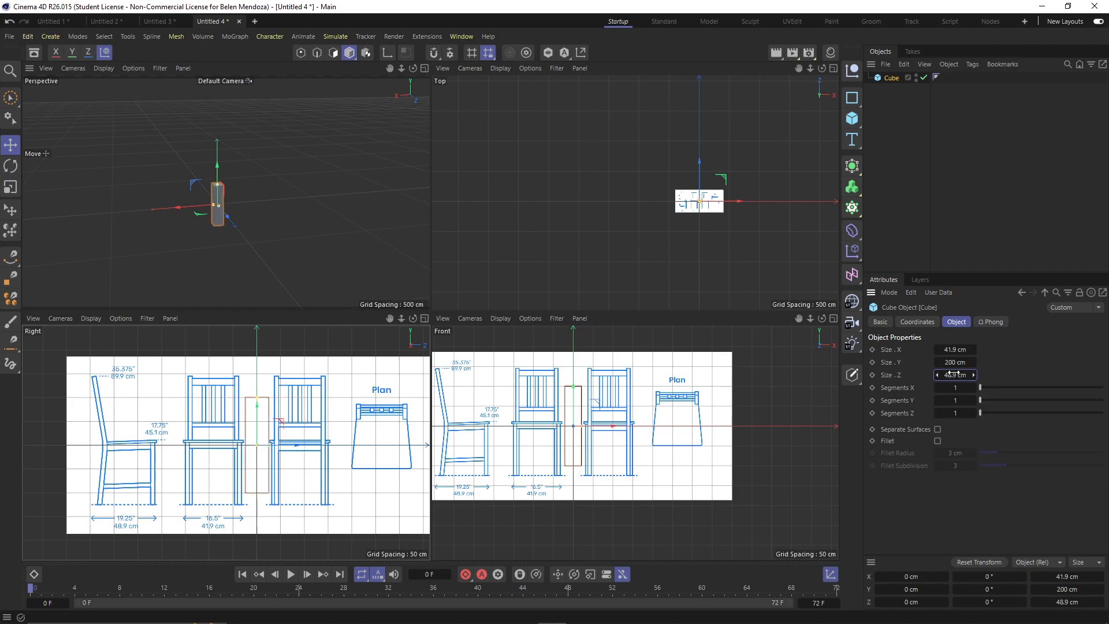
Set the cube's Y size to 89.9 cm to match the chair's height in the blueprint
scroll(710, 216, up, 6)
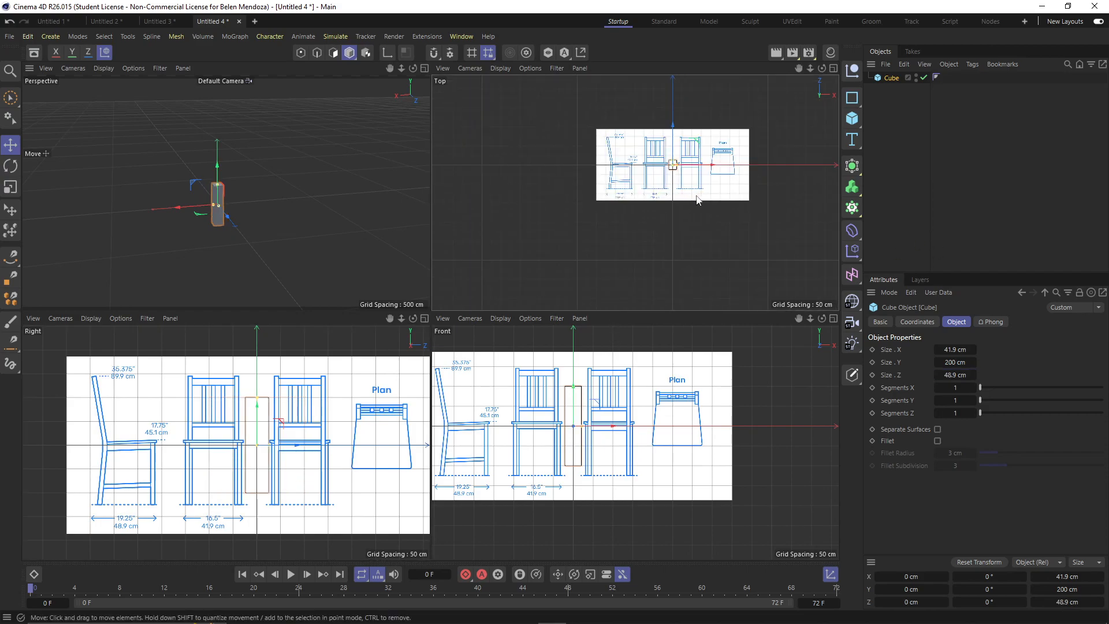
middle_drag(665, 179, 612, 253)
scroll(612, 253, up, 4)
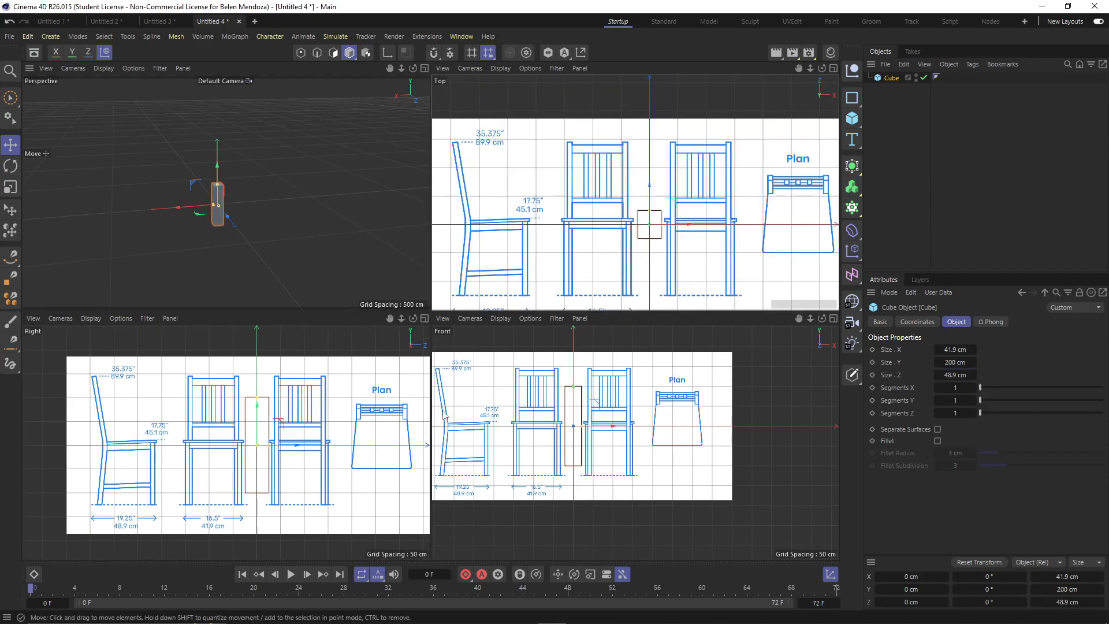
scroll(470, 389, up, 3)
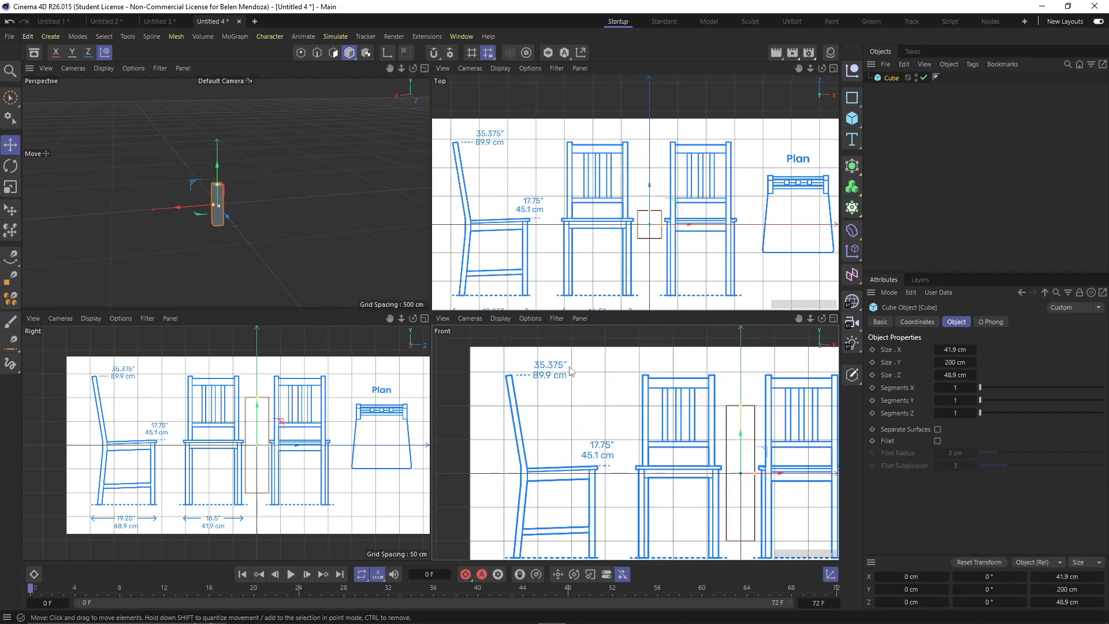
click(955, 363)
text(89.9)
key(Return)
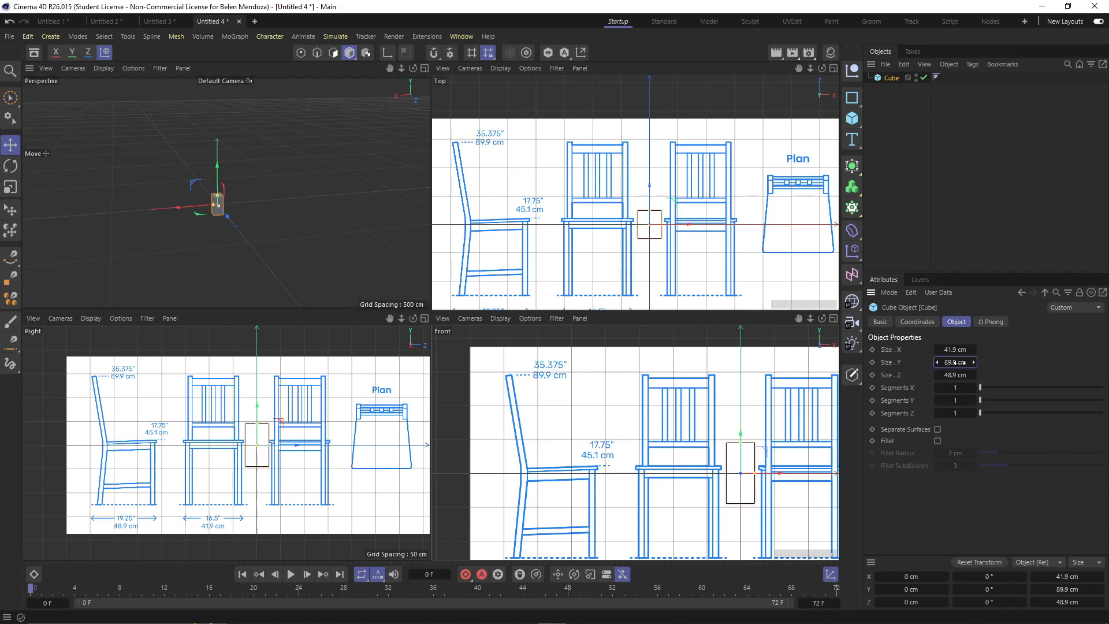
Show the Front view at full size and scale its background image to a Size X of 269
alt+middle_drag(671, 435, 614, 445)
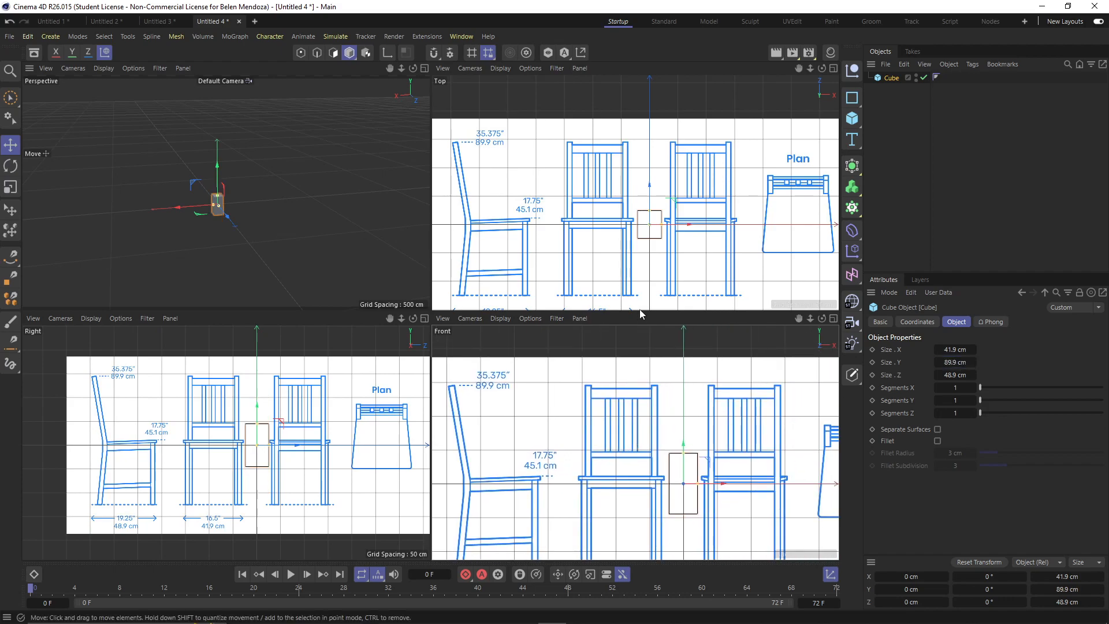
scroll(693, 471, up, 3)
middle_click(686, 438)
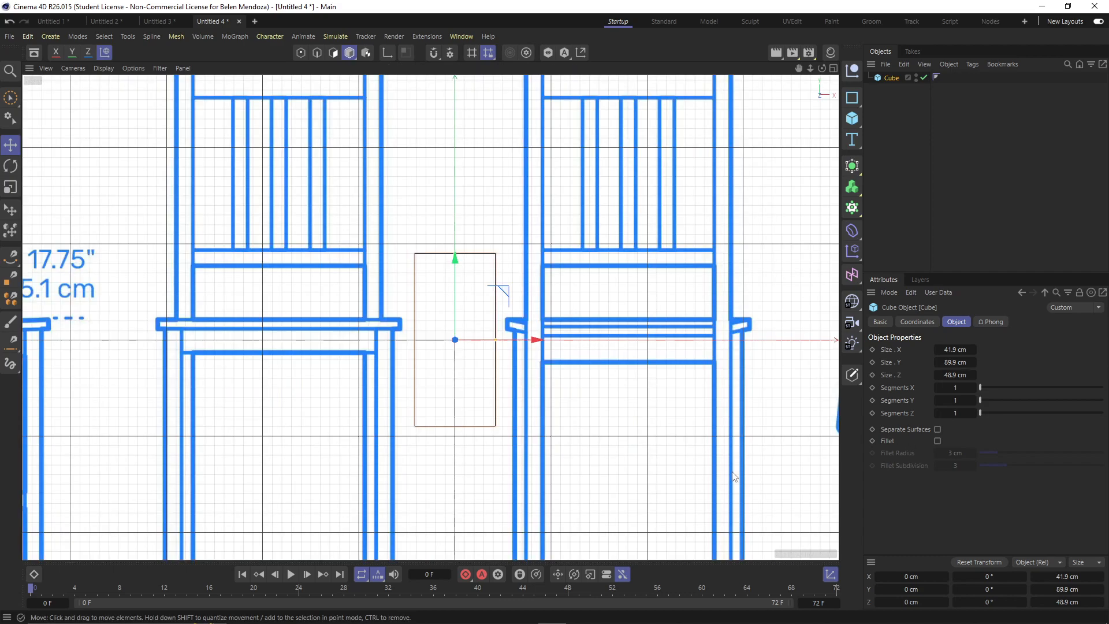
scroll(559, 423, down, 3)
scroll(559, 422, up, 1)
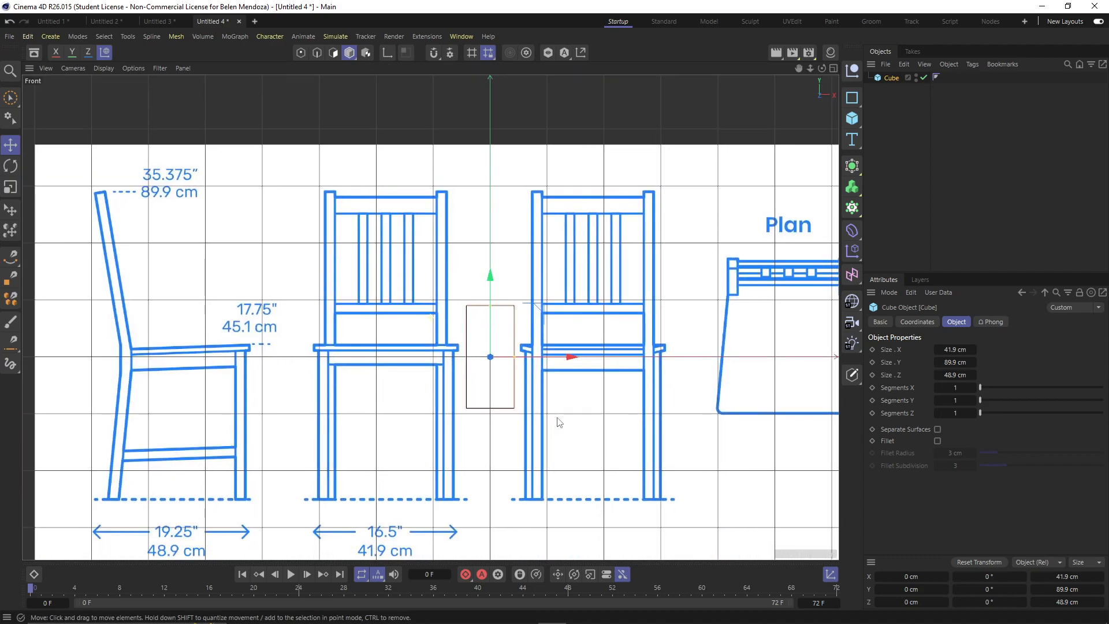
key(shift+v)
click(957, 448)
text(591)
key(Return)
drag(975, 447, 788, 448)
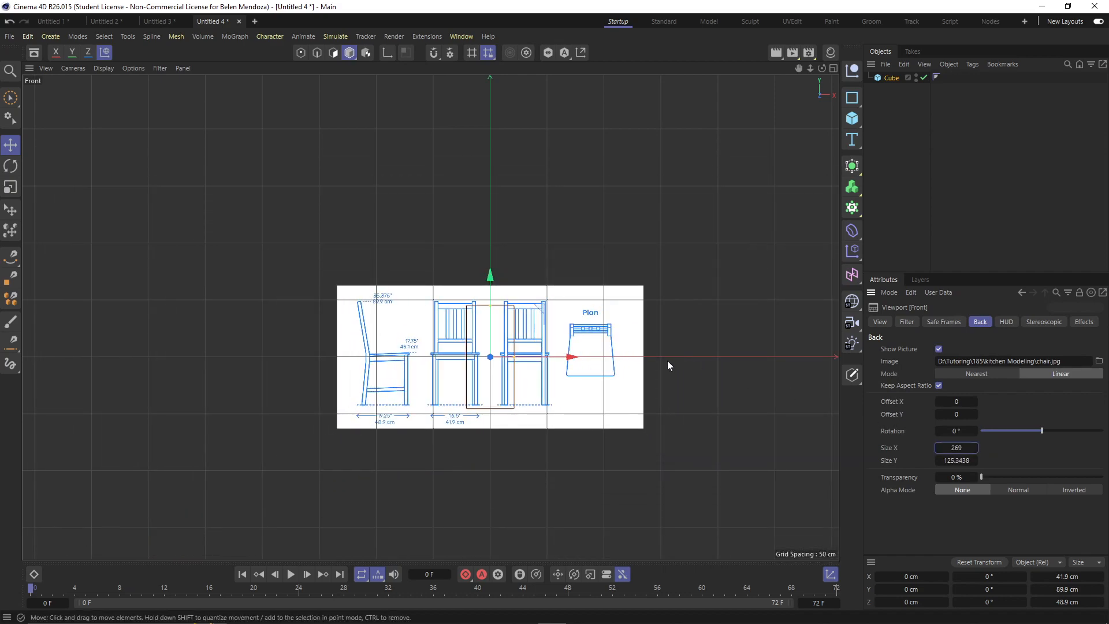
Align the Front background image to the cube with Offset X -2, Offset Y -4 and Size X 266
scroll(471, 403, up, 3)
alt+middle_drag(488, 405, 472, 412)
scroll(473, 416, up, 3)
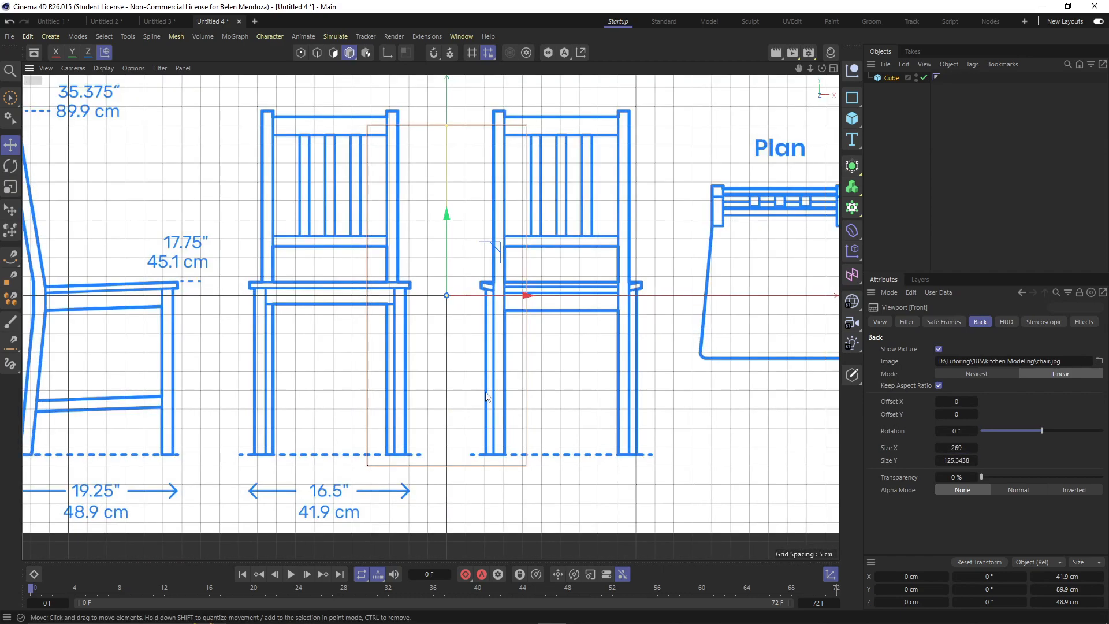
scroll(460, 414, up, 2)
drag(943, 403, 934, 450)
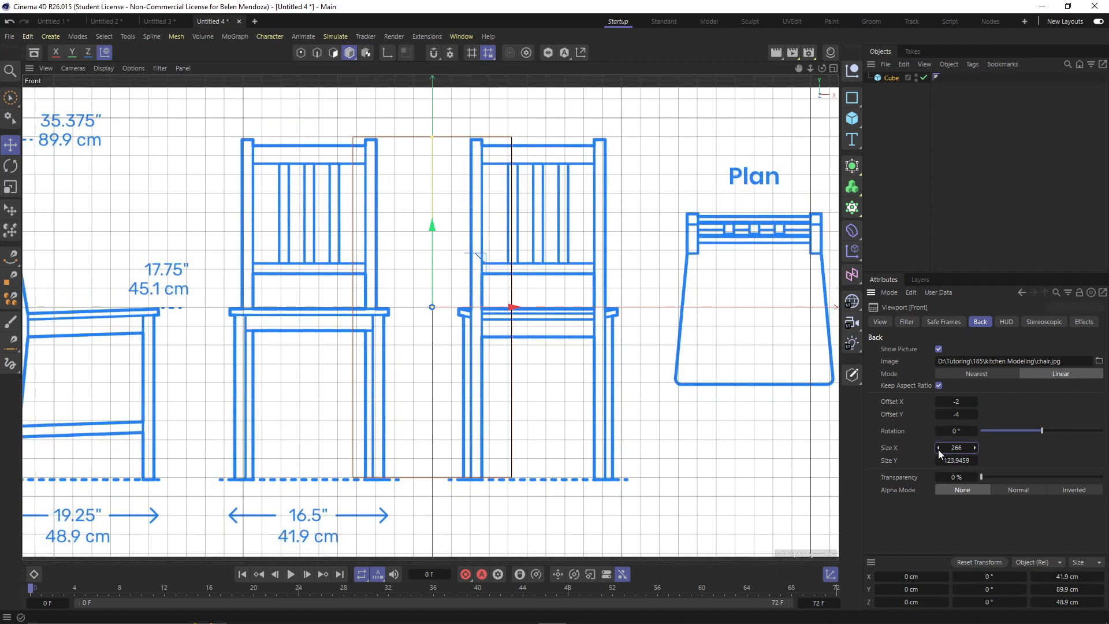
Fine-tune the Front background image to Size X 265 and Offset Y -3.3 so the chair's height fits the cube
click(974, 413)
alt+click(939, 415)
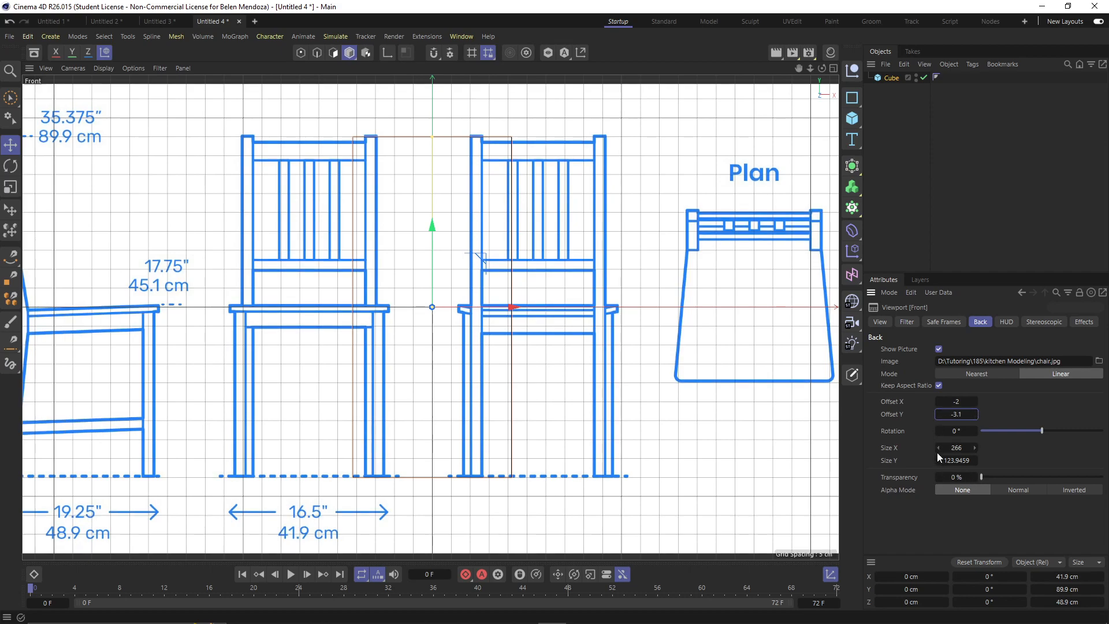
drag(940, 449, 937, 450)
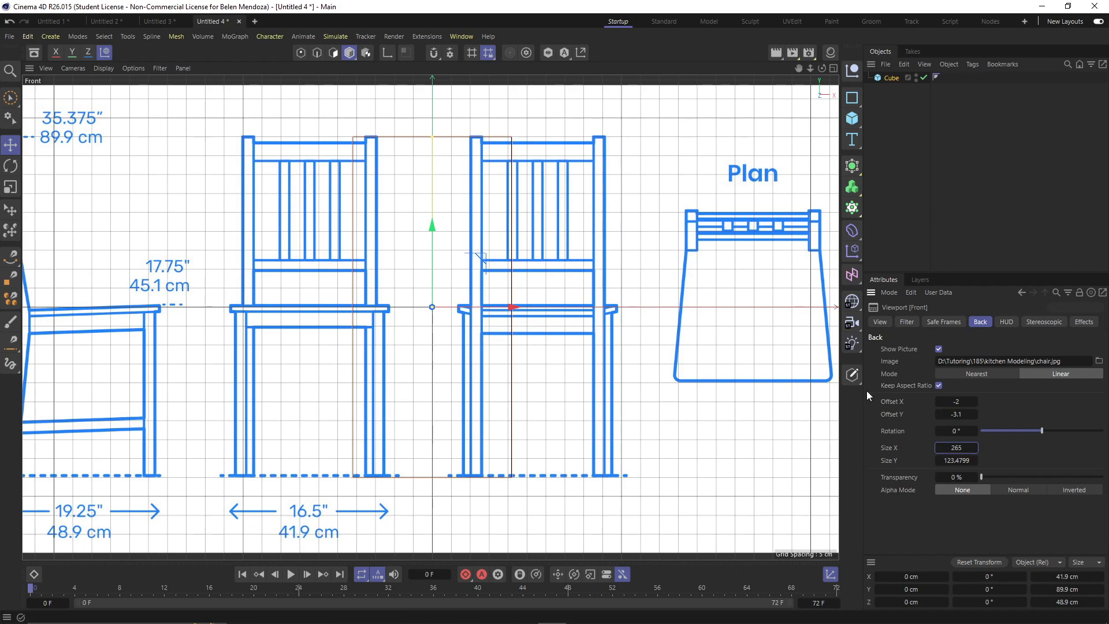
alt+click(939, 415)
alt+click(938, 415)
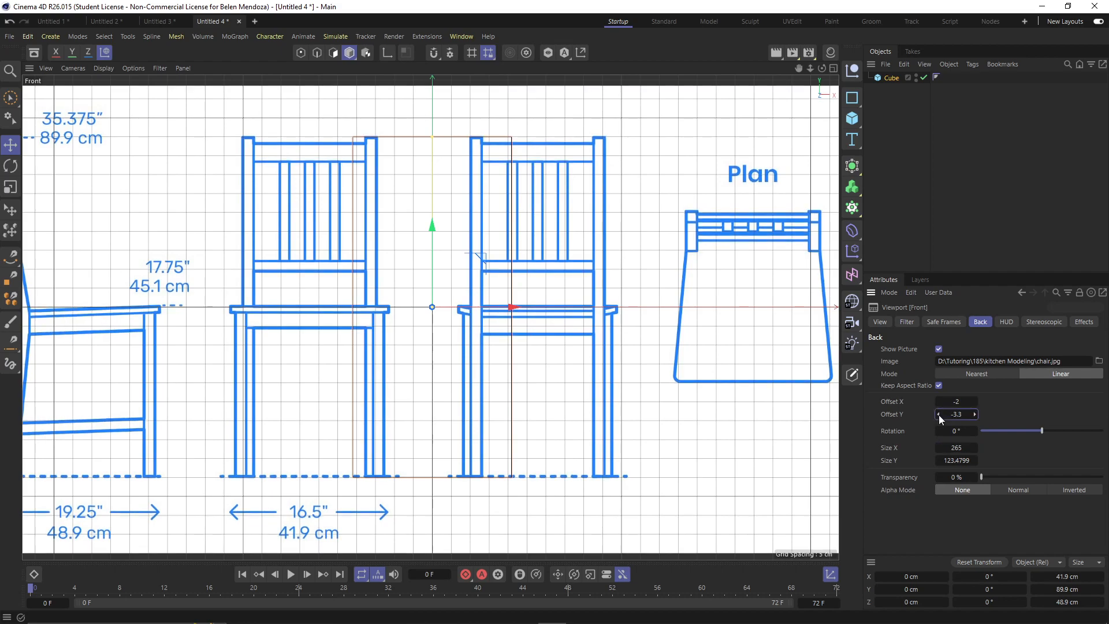
Shift the Front background image to Offset X 30.3, keeping Offset Y at -3.3, to centre the front-facing chair on the cube
alt+click(938, 415)
alt+click(938, 415)
alt+click(975, 415)
alt+click(974, 414)
drag(960, 402, 997, 403)
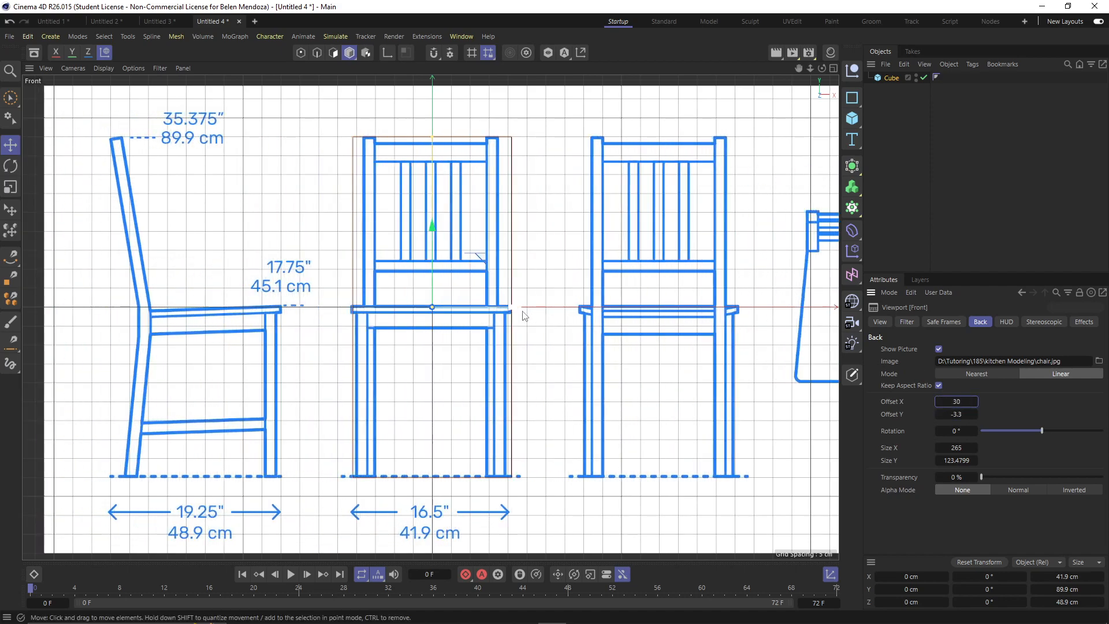
alt+click(975, 402)
alt+click(974, 402)
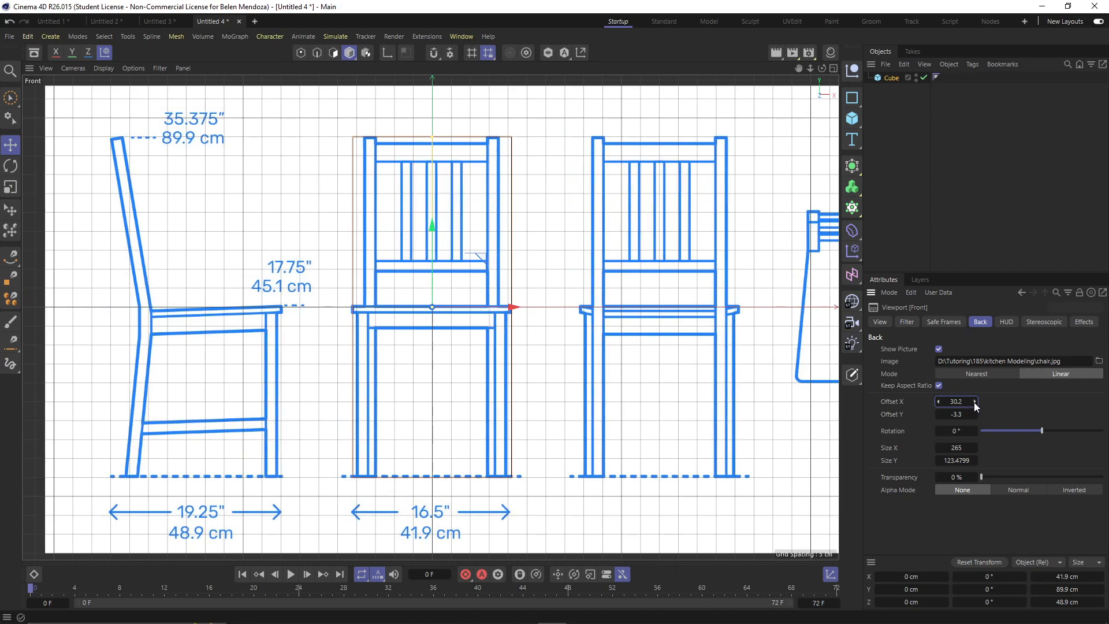
alt+click(975, 402)
alt+click(974, 402)
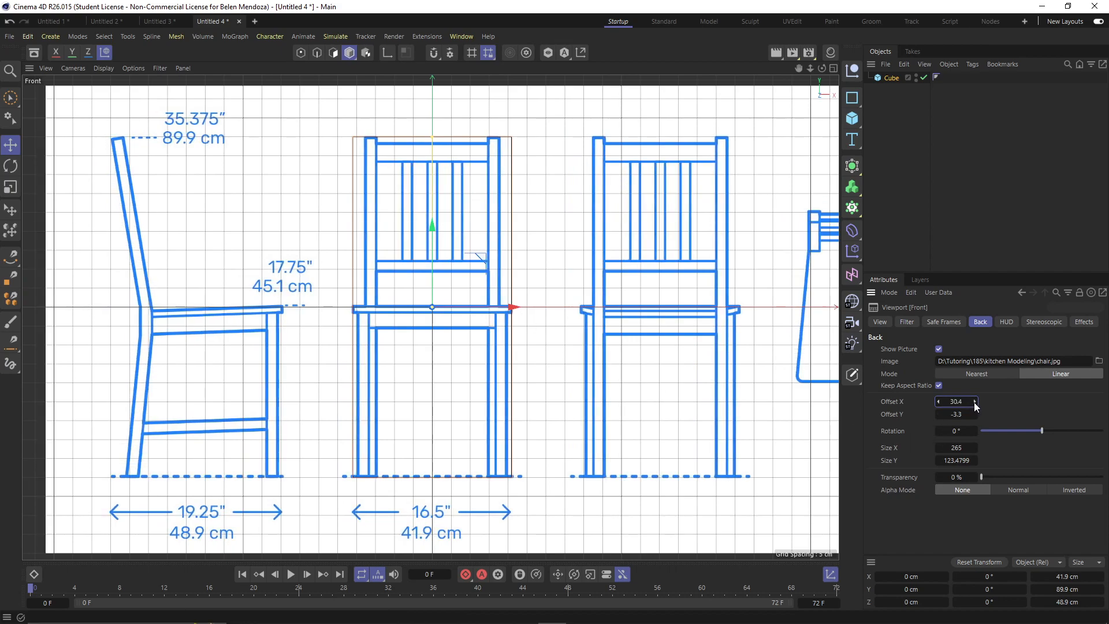
alt+click(938, 402)
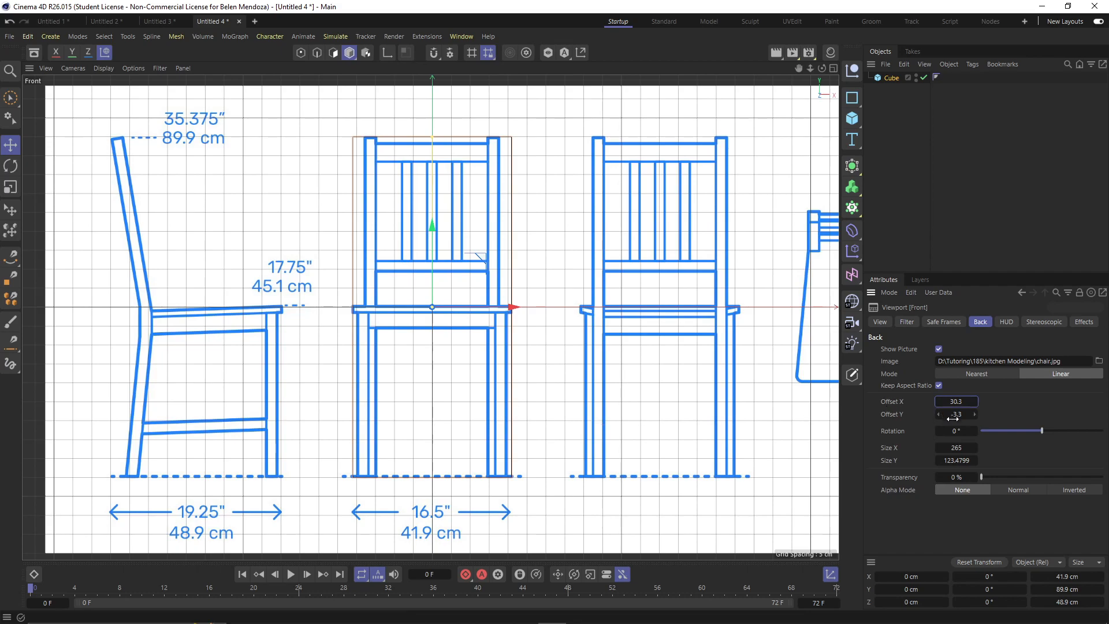
Show all four views and set the Right view's background image to Offset Y -3.3 and Size X 265
middle_click(623, 455)
click(377, 427)
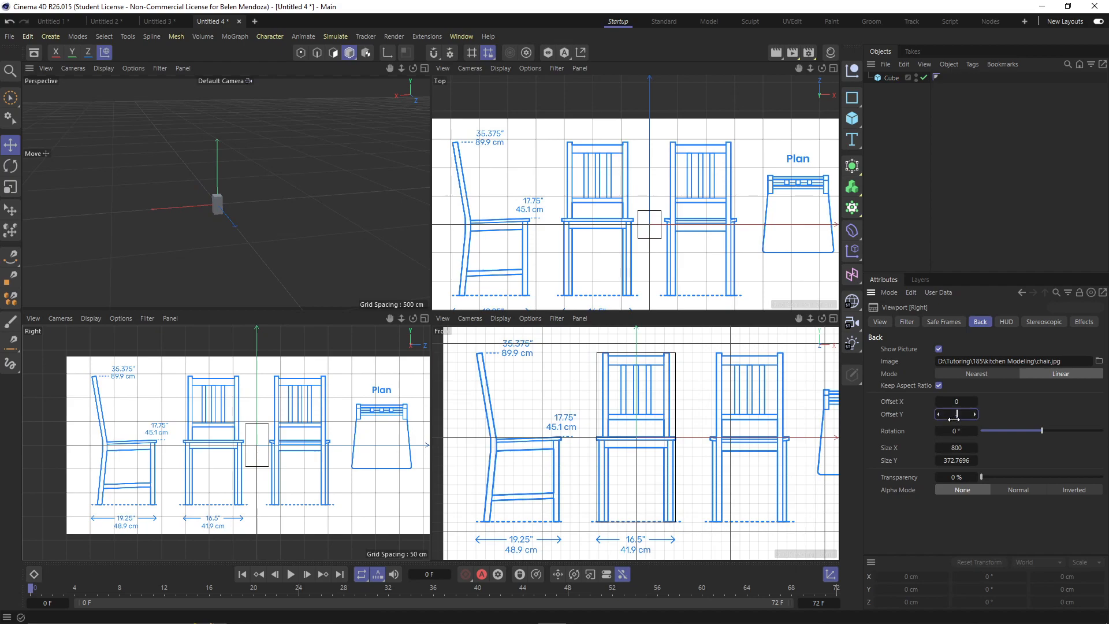
key(Return)
click(956, 449)
text(2)
key(Return)
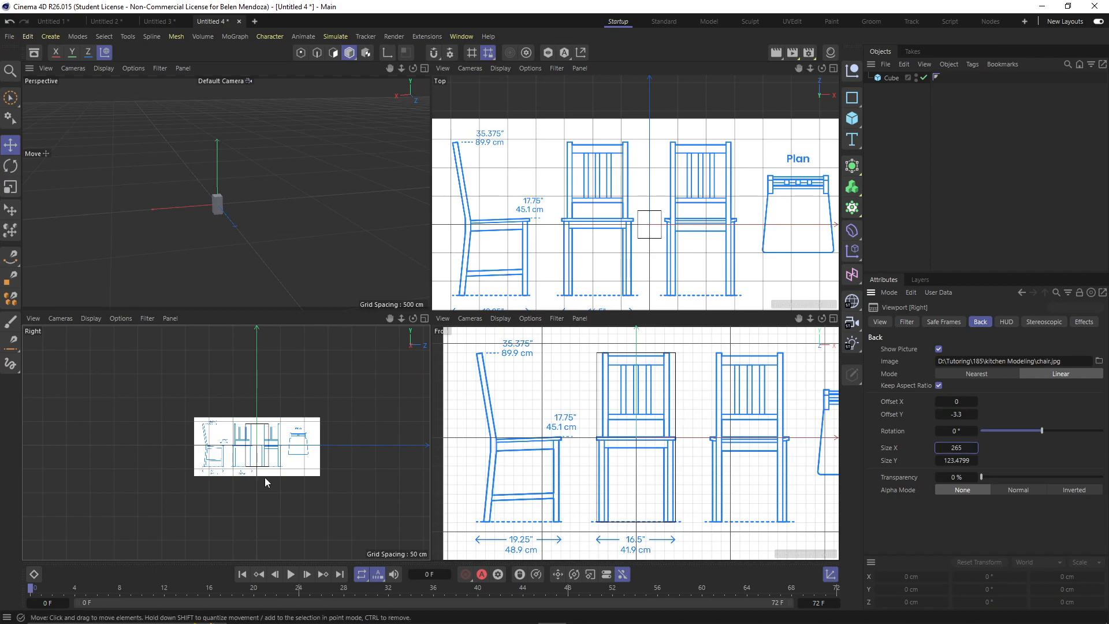
Move the Right background image to Offset X 90 to bring the side-view chair onto the cube
scroll(265, 479, up, 6)
alt+middle_drag(259, 442, 274, 482)
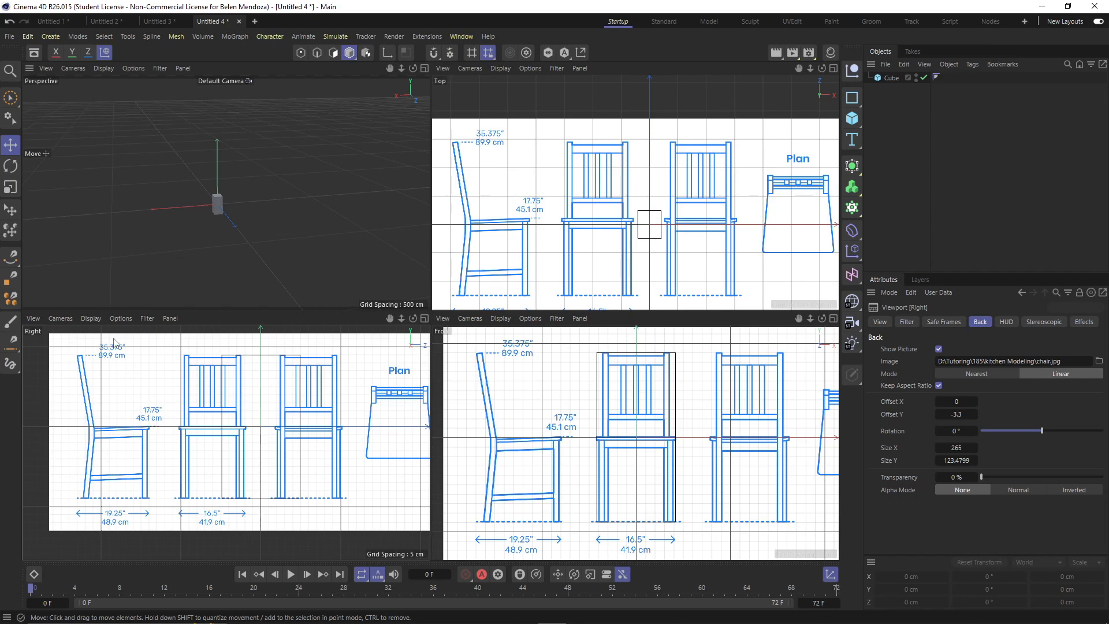
drag(961, 403, 1005, 402)
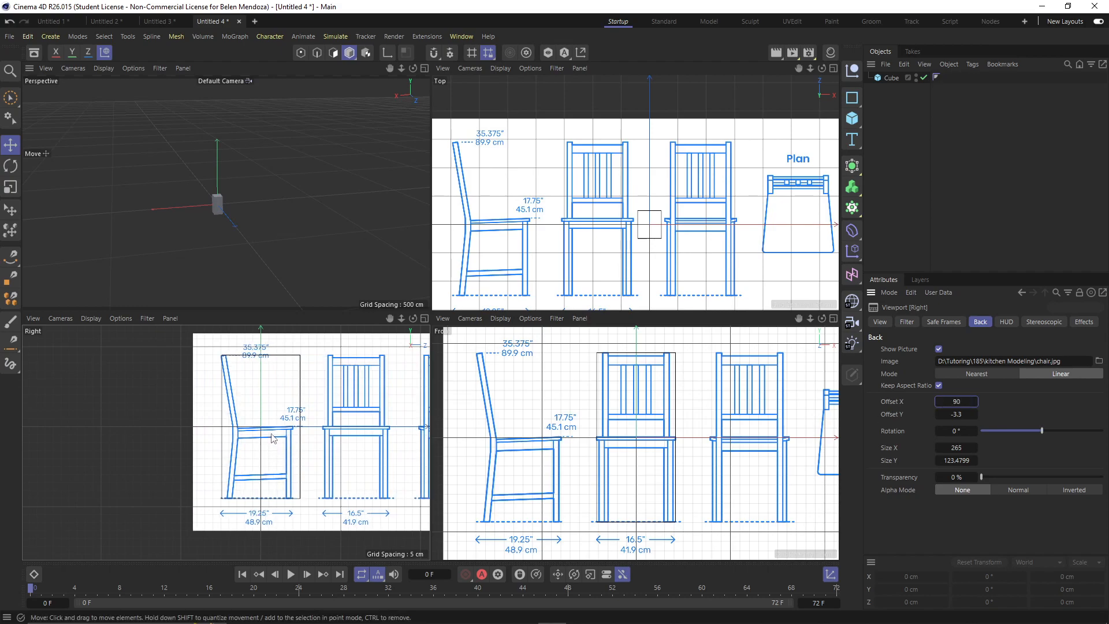
scroll(299, 456, up, 5)
scroll(299, 455, down, 2)
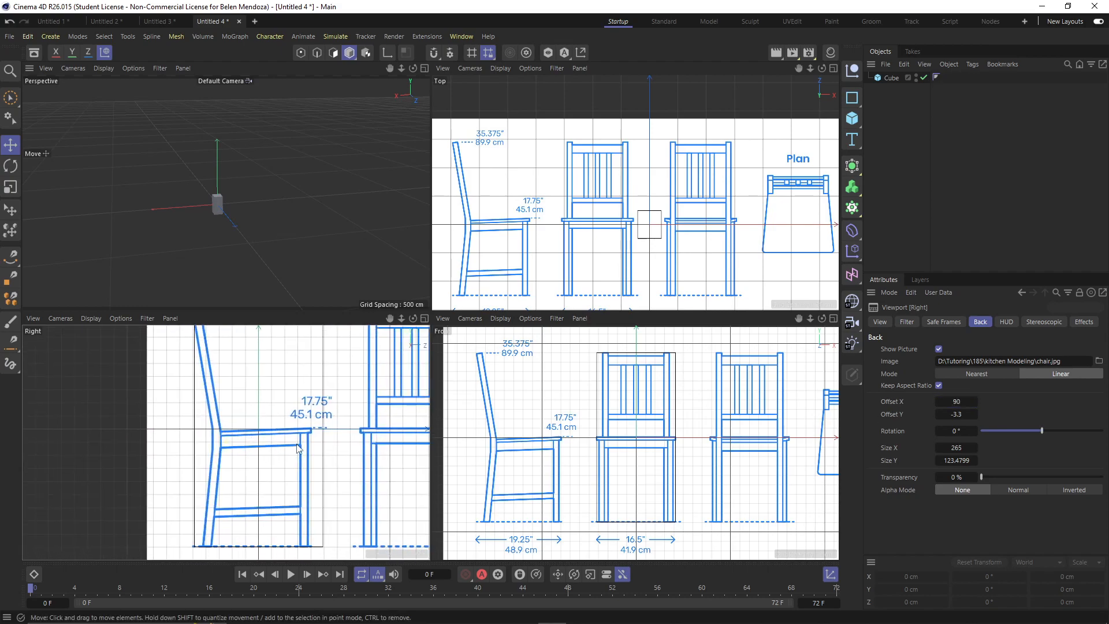
alt+middle_drag(296, 444, 292, 452)
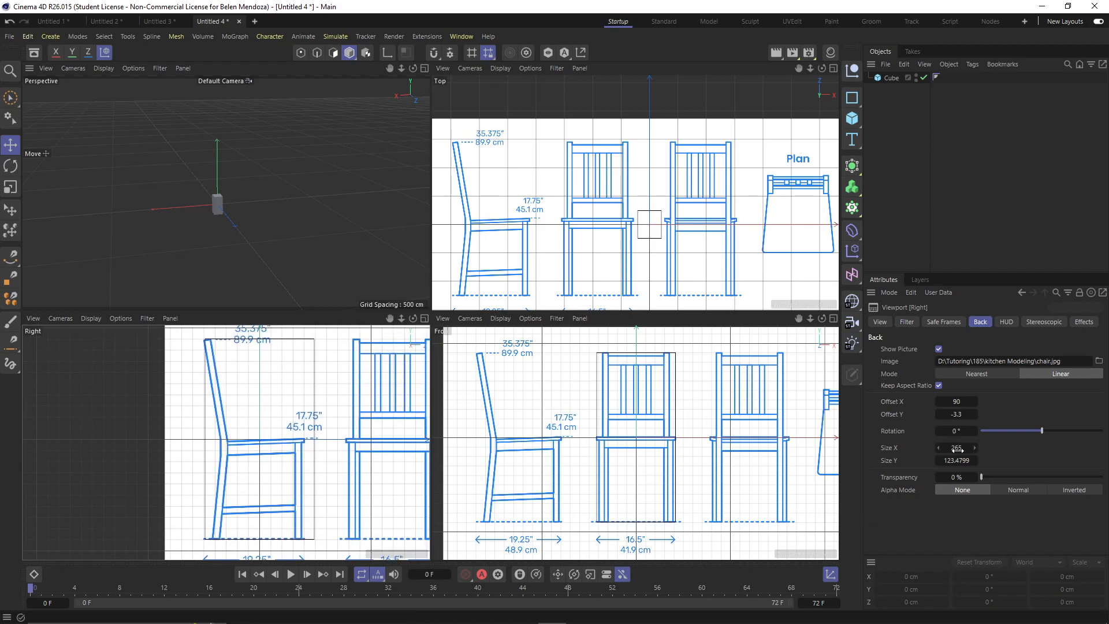
scroll(321, 525, down, 3)
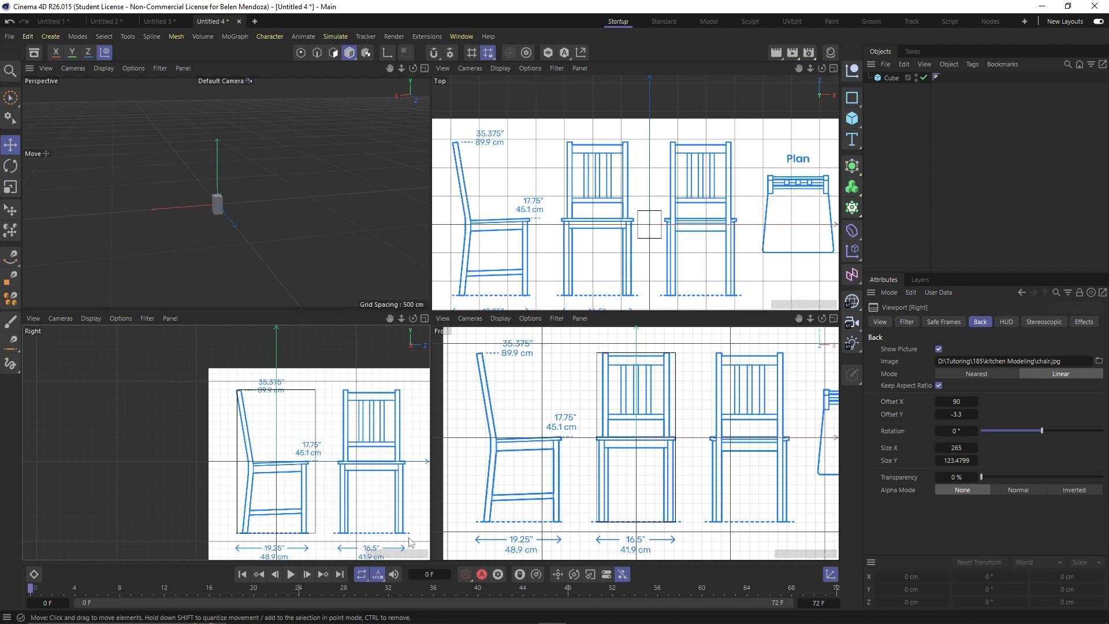
scroll(289, 471, up, 3)
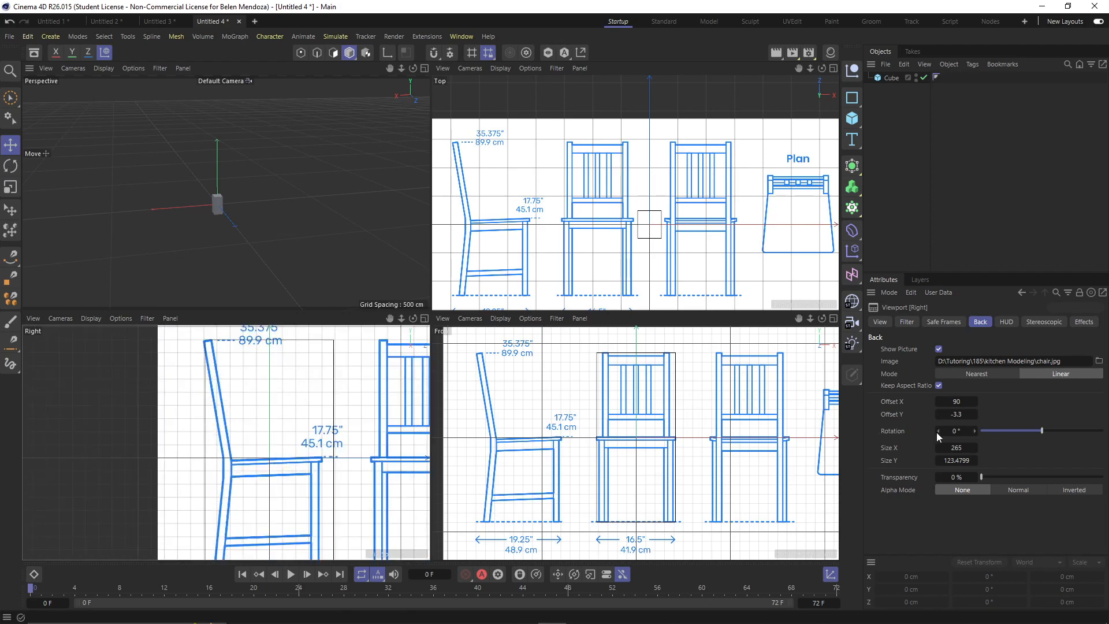
Reduce the cube's Z size to 44.9 cm to match the side-view chair's depth
click(891, 77)
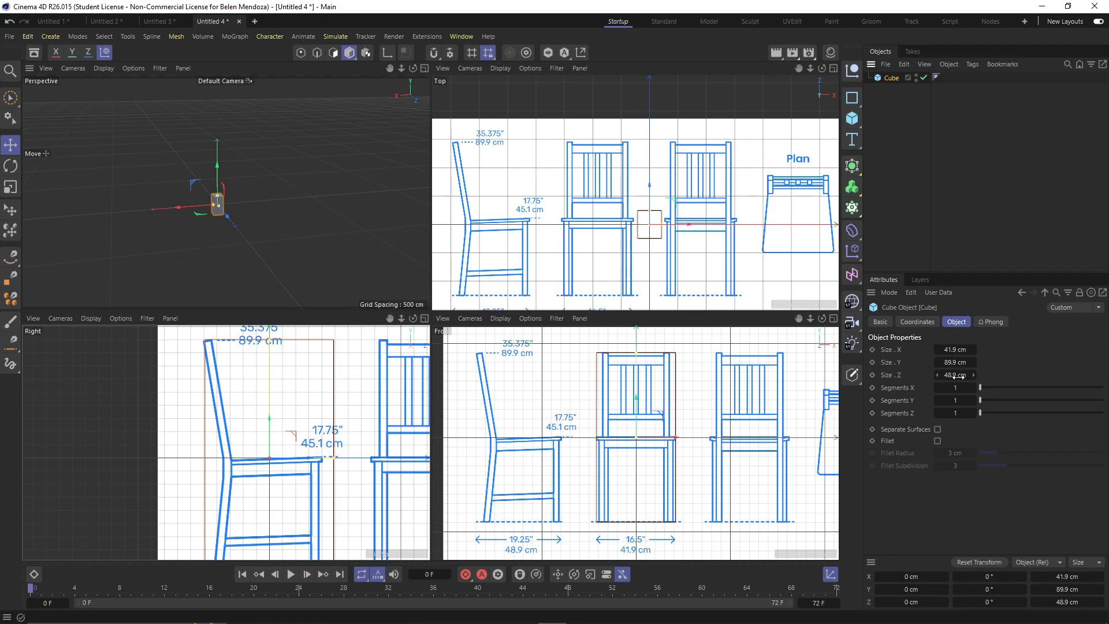
click(938, 375)
click(938, 375)
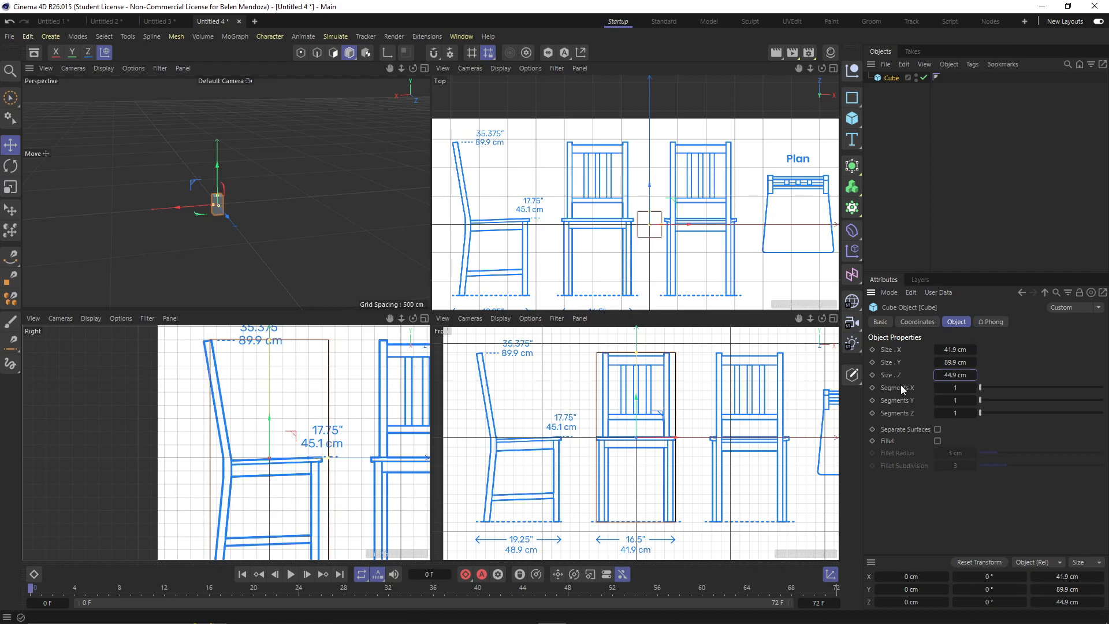
Fine-tune the Right background image to Offset X 92.4 so the side-view chair lines up with the cube
key(shift+v)
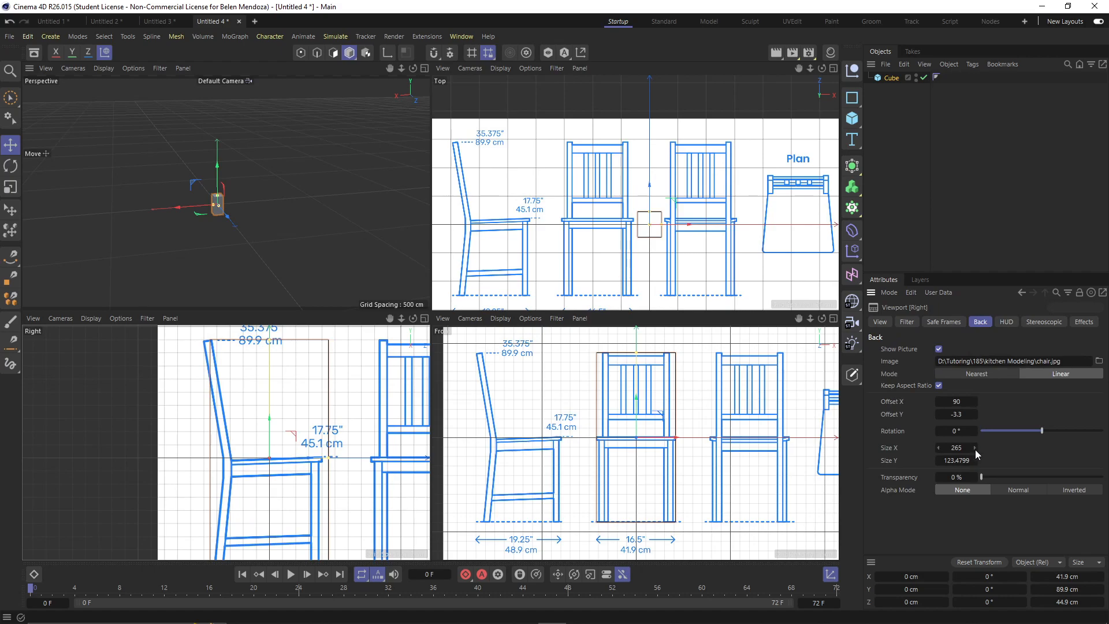
click(974, 402)
click(974, 402)
alt+click(974, 405)
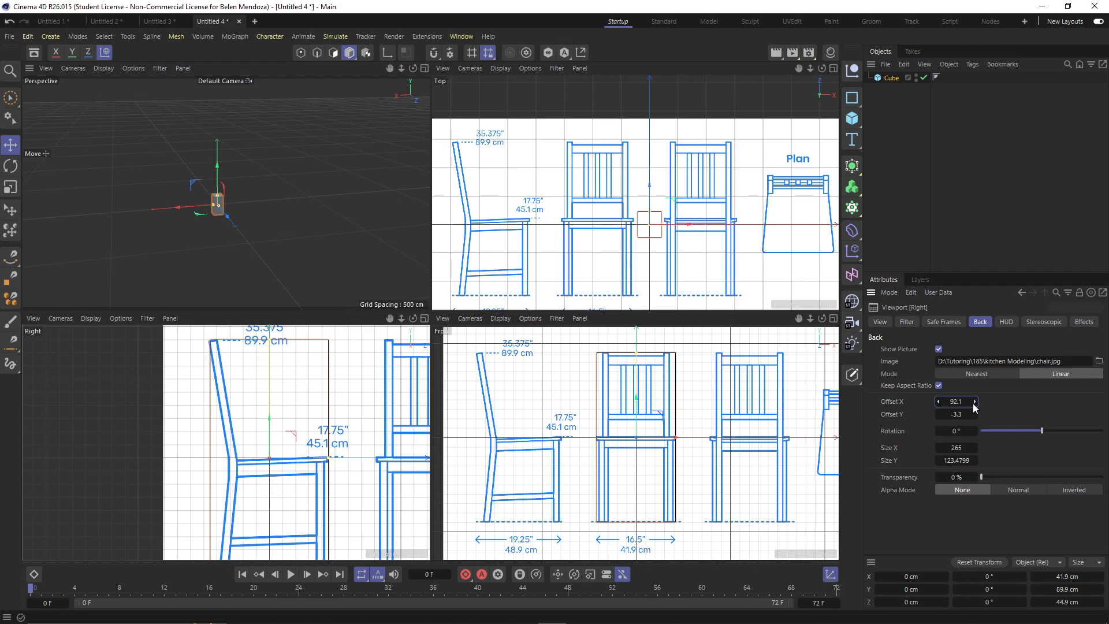
alt+click(975, 406)
alt+click(975, 406)
alt+click(974, 406)
scroll(193, 377, up, 2)
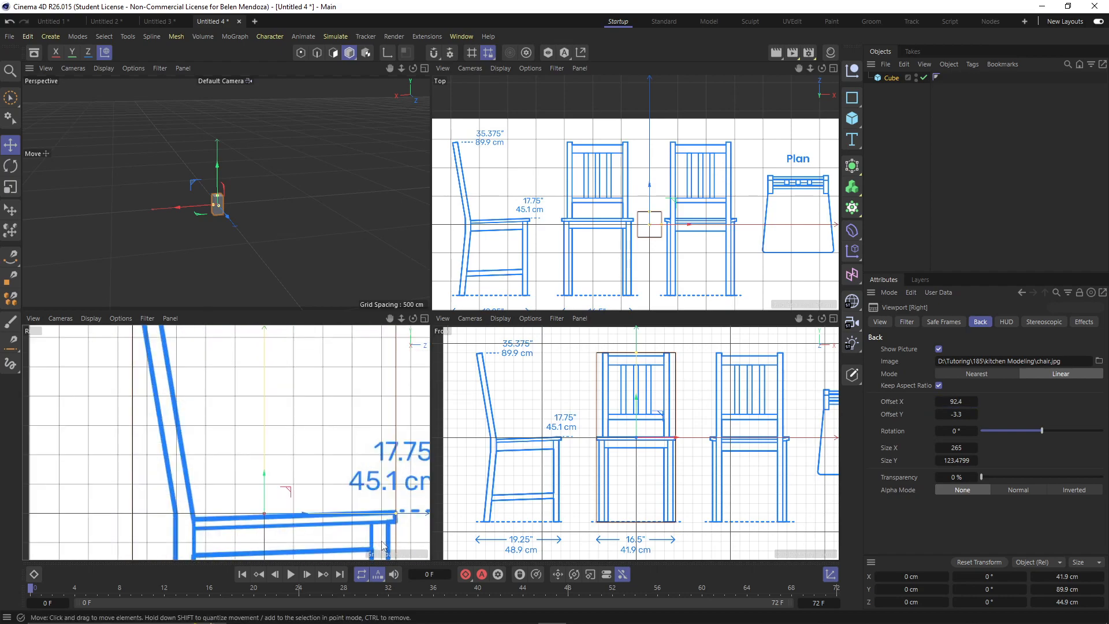
scroll(375, 544, down, 1)
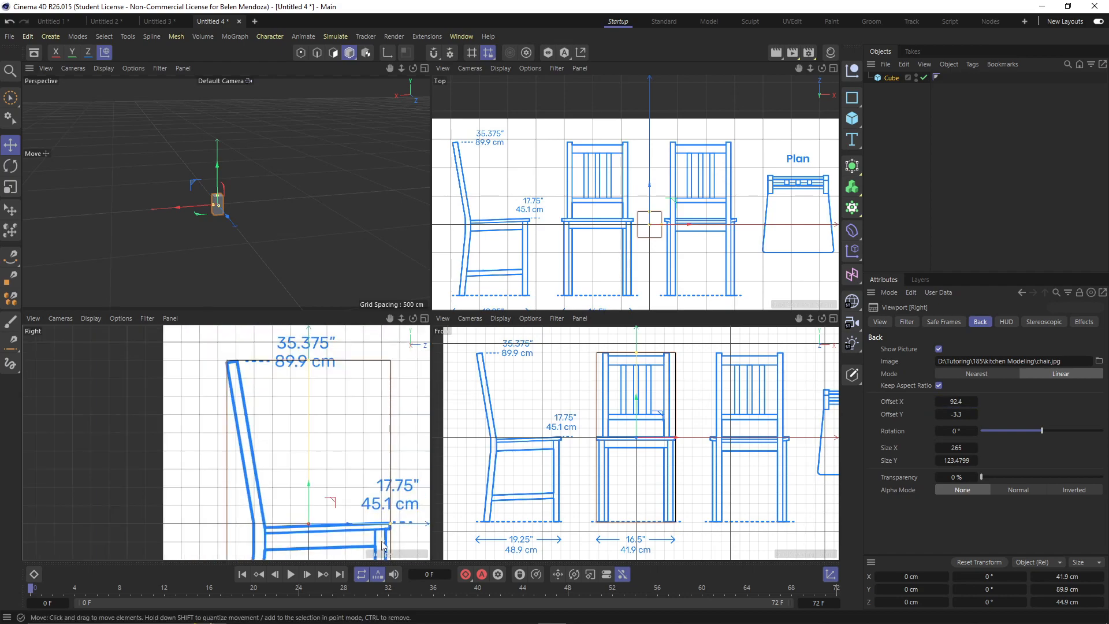
Set the cube's Z size to 45.2 cm and check its fit around the side-view chair
click(892, 78)
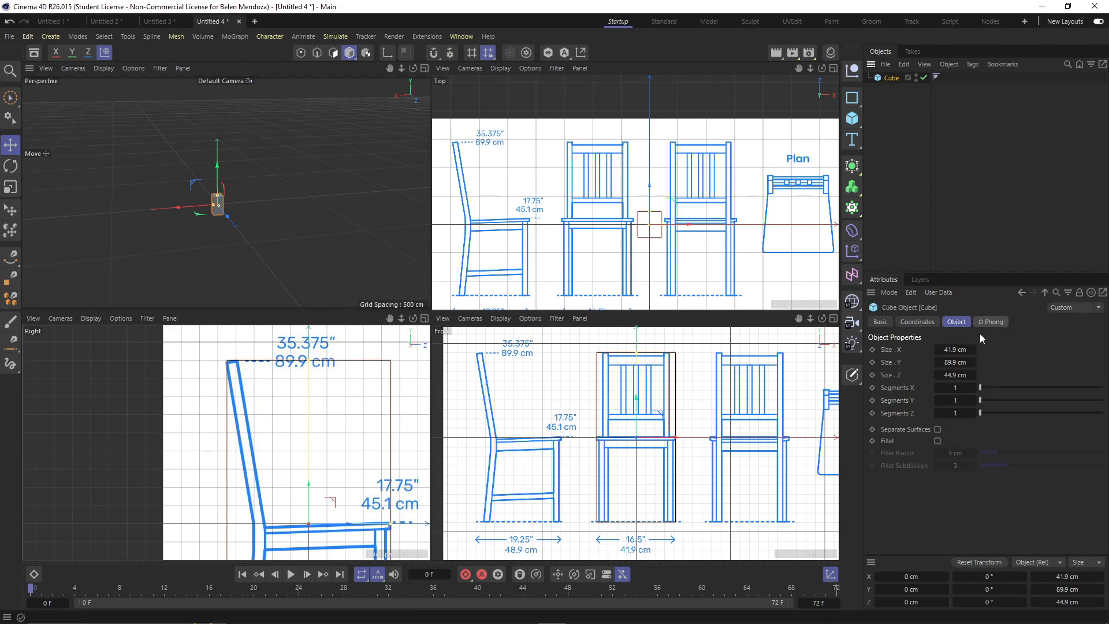
click(972, 375)
click(973, 376)
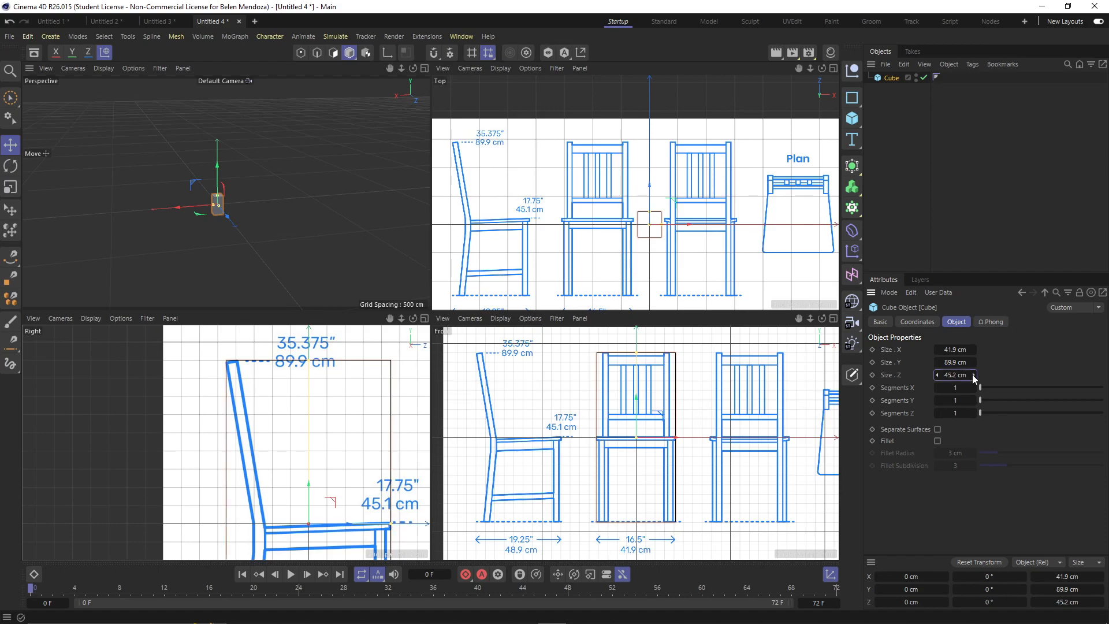
scroll(393, 533, up, 4)
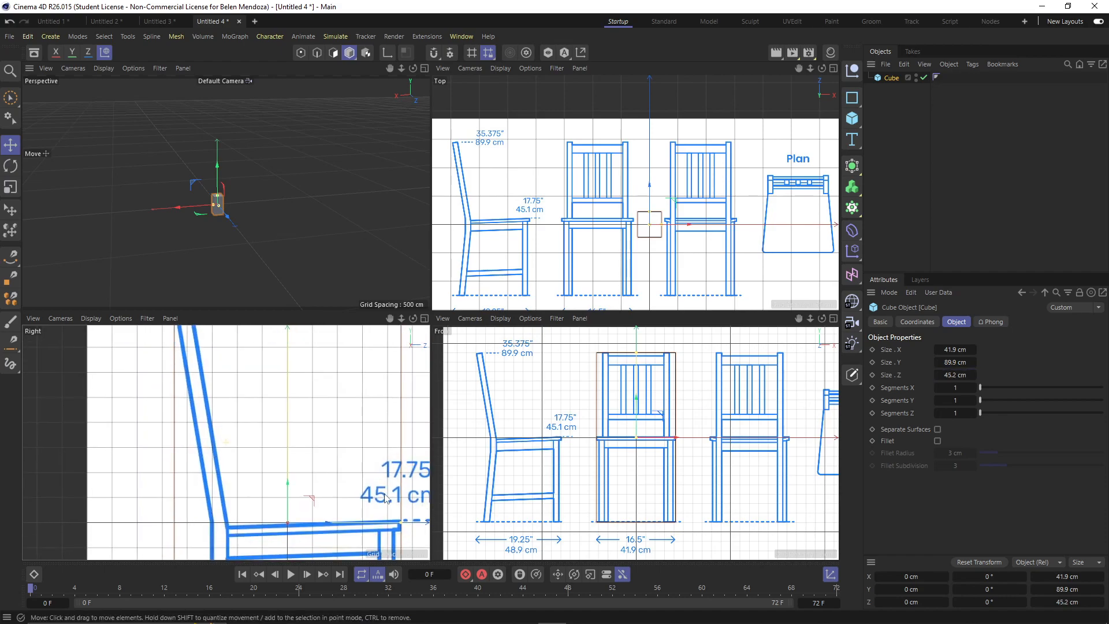
scroll(295, 419, down, 4)
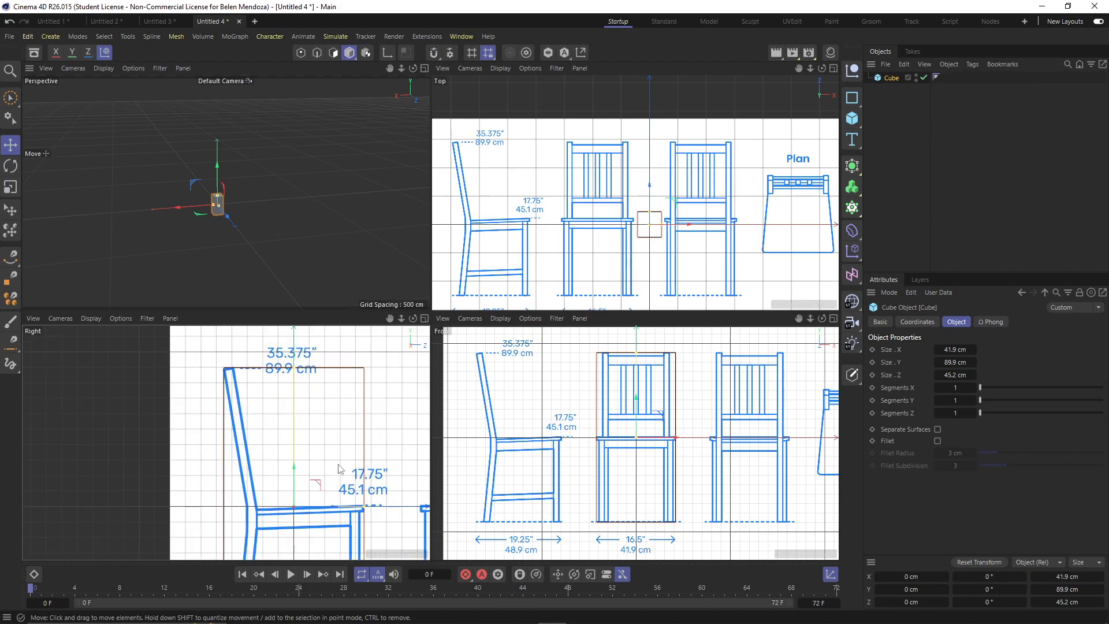
scroll(332, 453, up, 2)
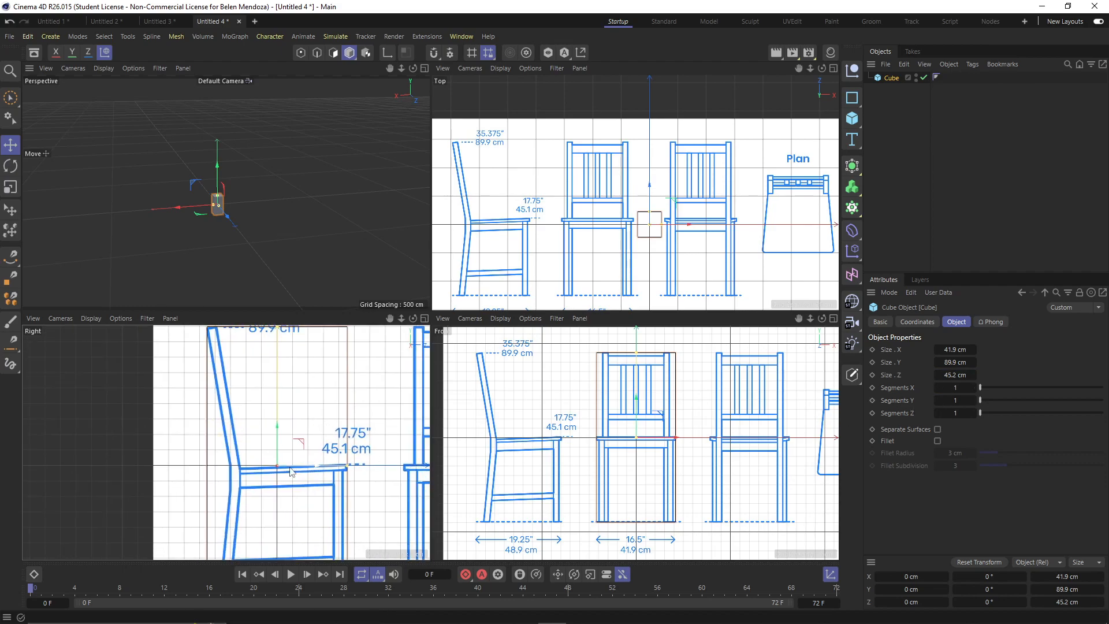
scroll(298, 479, down, 2)
scroll(298, 483, down, 1)
scroll(294, 508, down, 1)
scroll(673, 253, down, 2)
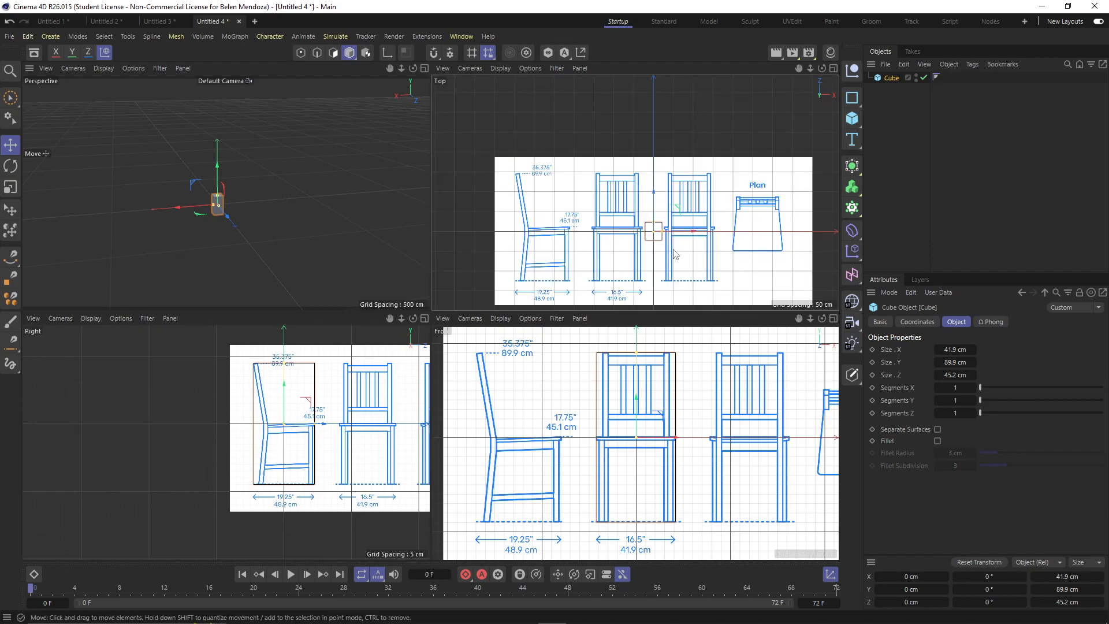
Scale the Top view's background image to a Size X of 265
click(400, 434)
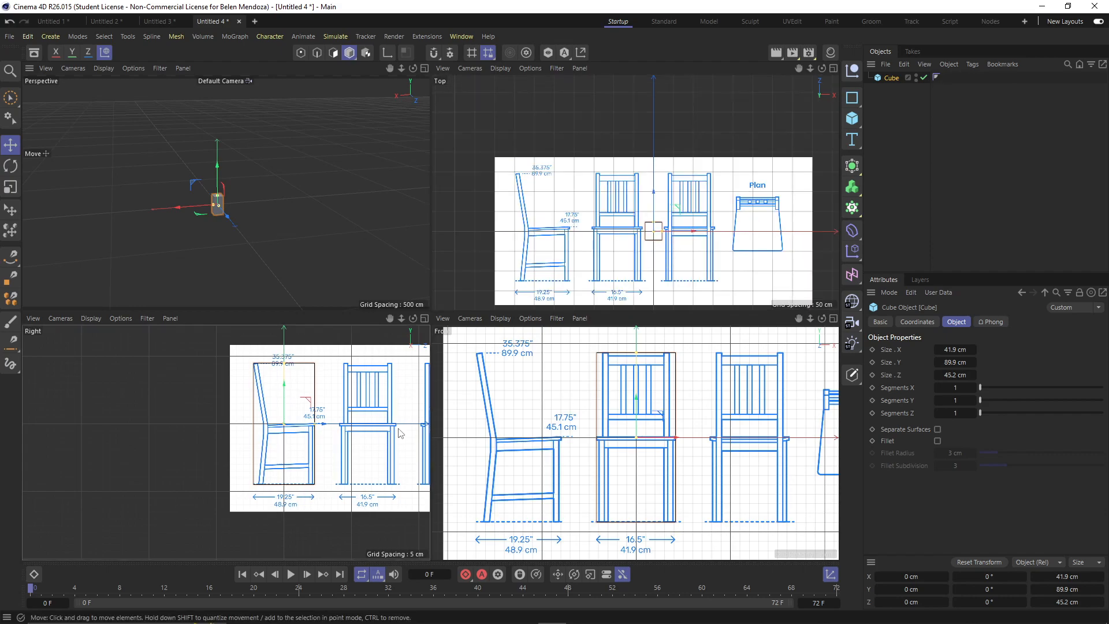
key(shift+v)
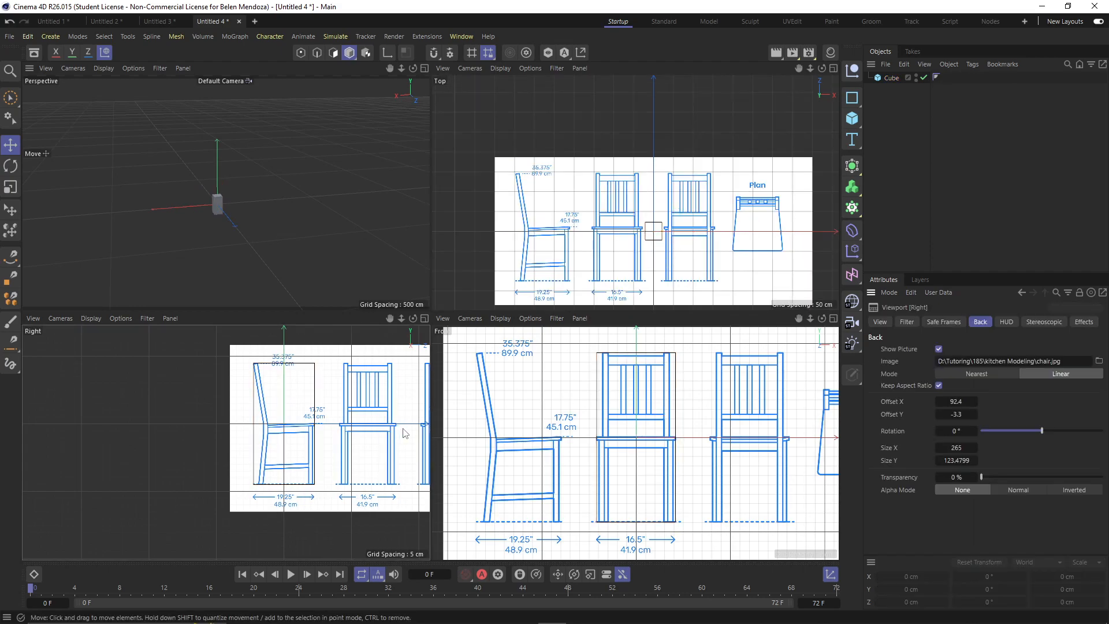
click(664, 238)
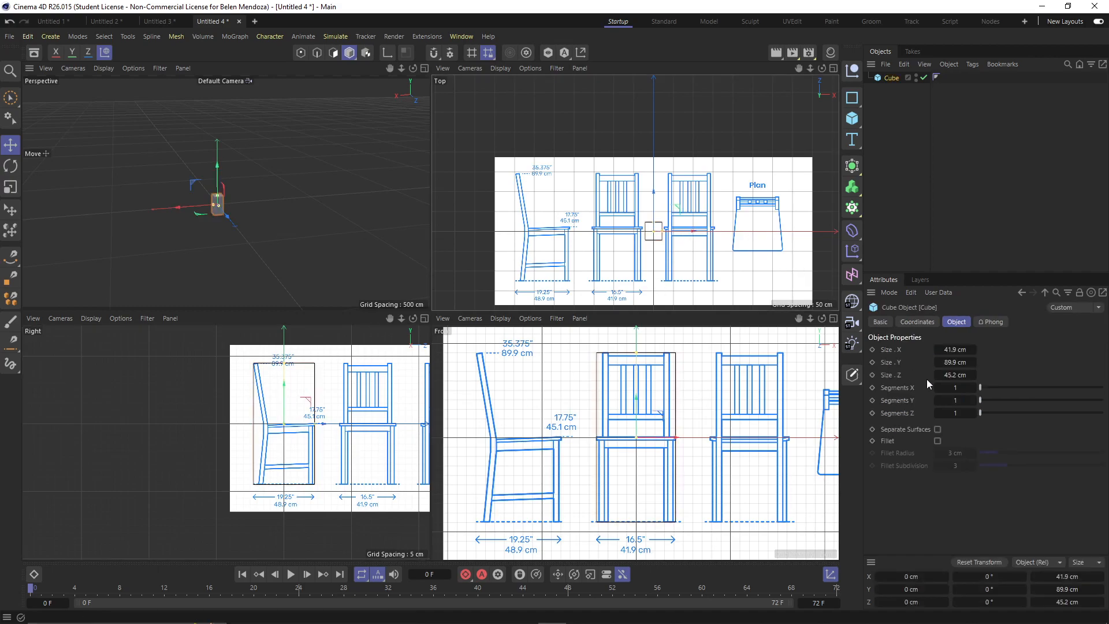
click(741, 268)
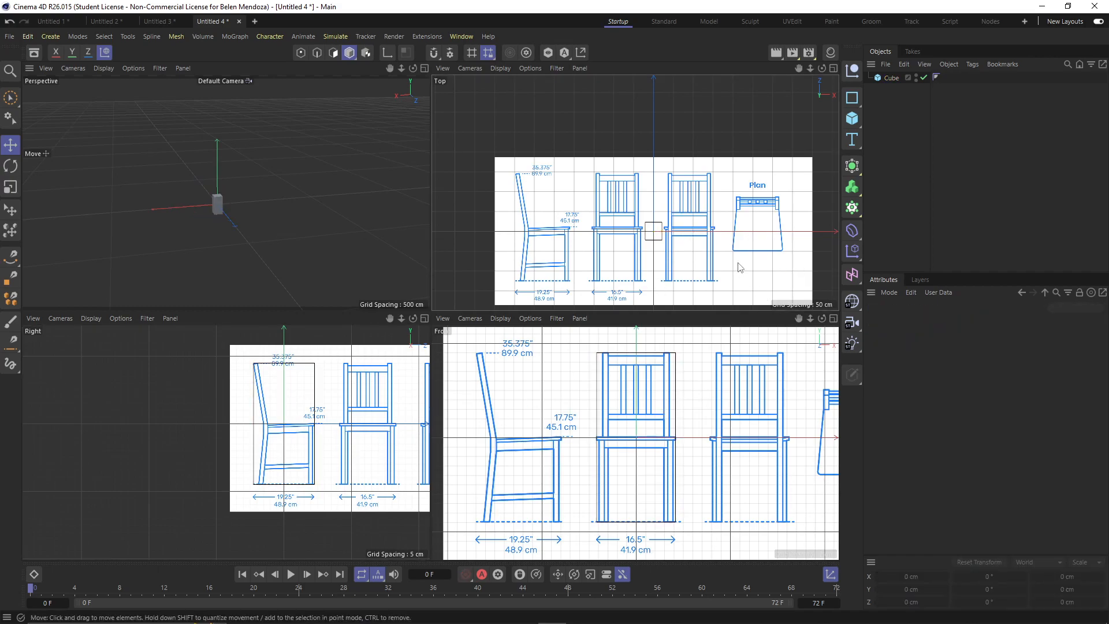
key(shift+v)
click(959, 447)
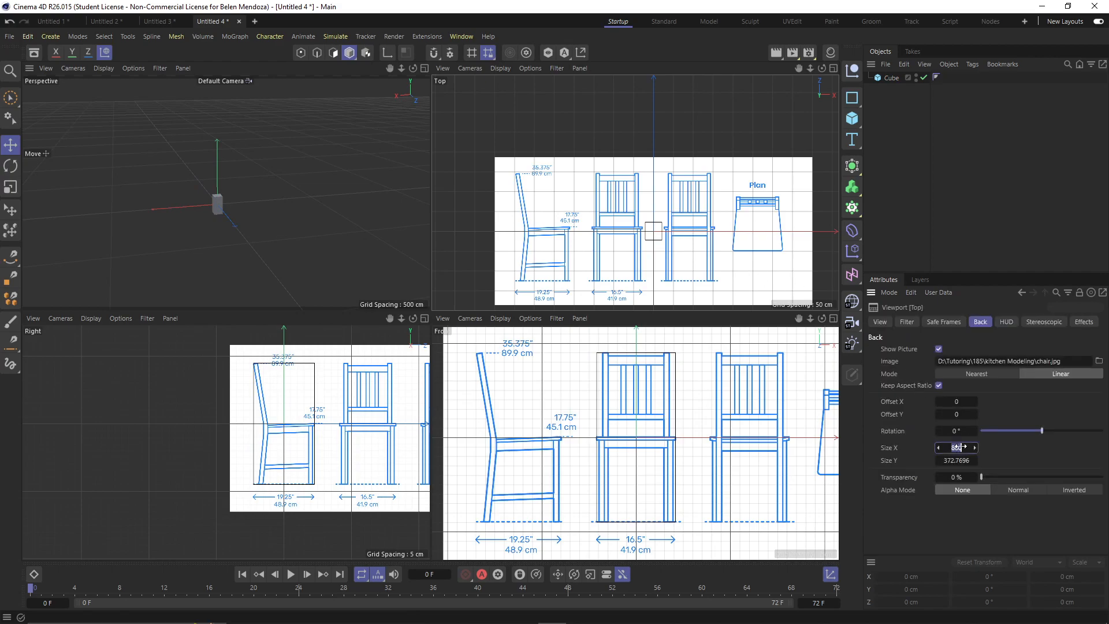
text(265)
key(Return)
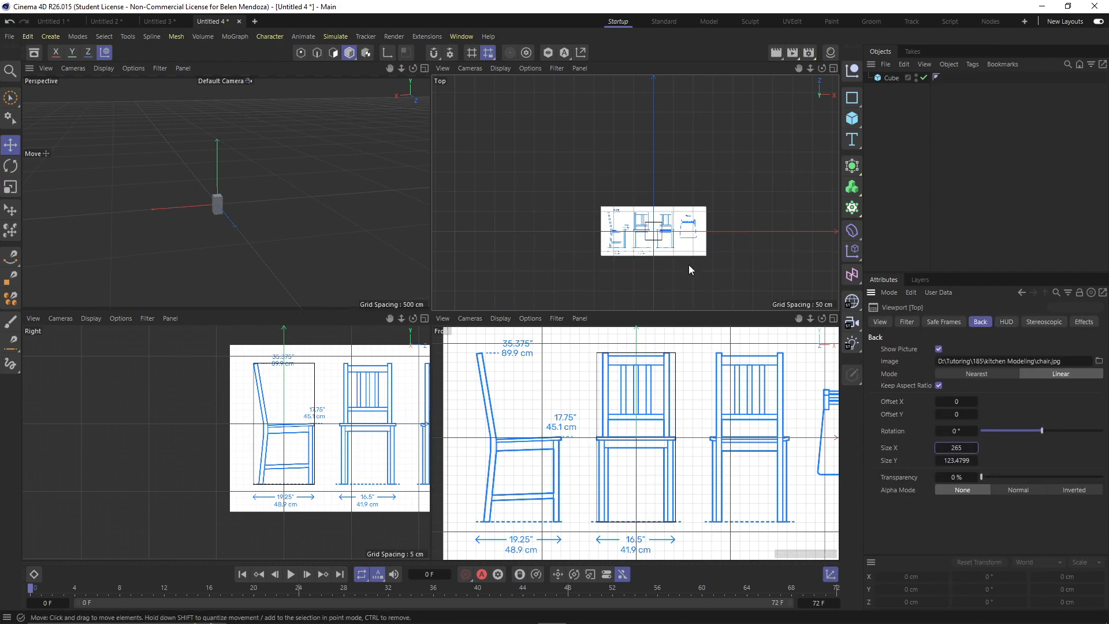
Align the plan drawing with the cube by setting the Top background image to Offset X -86.9 and Offset Y -6
scroll(657, 241, up, 2)
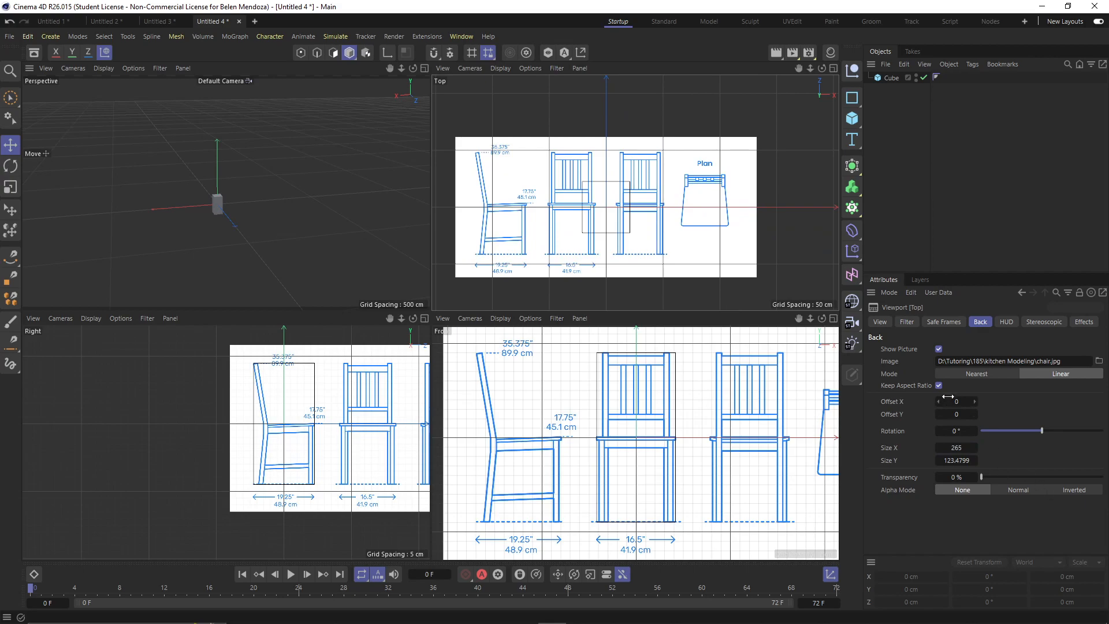
mouse_move(950, 401)
mouse_down()
mouse_move(901, 401)
mouse_move(954, 415)
mouse_up()
scroll(683, 248, up, 5)
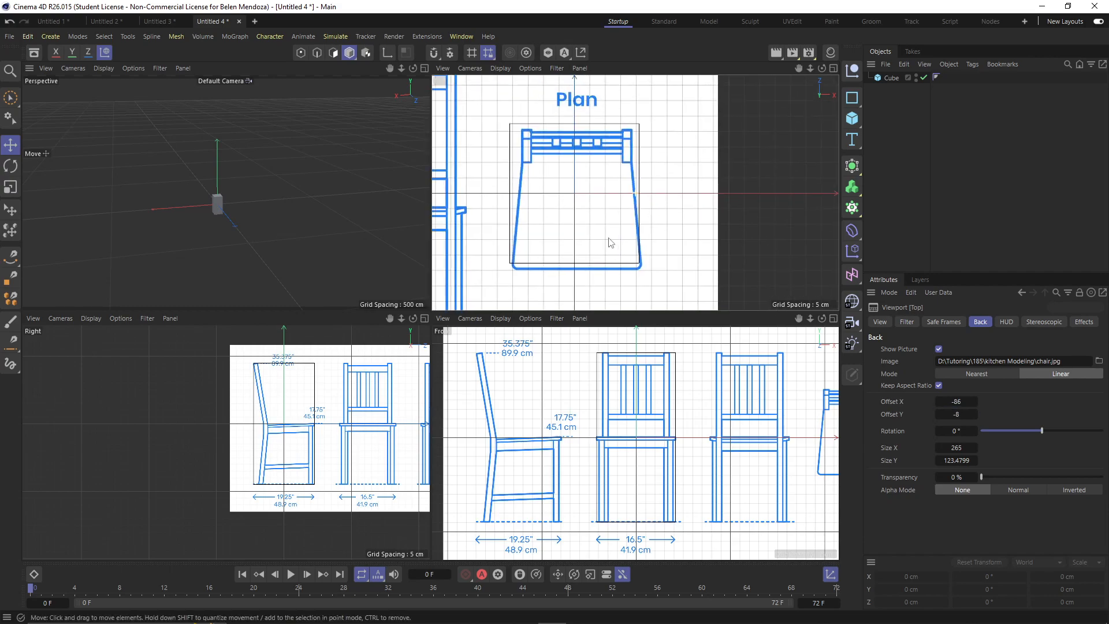
click(976, 414)
click(976, 415)
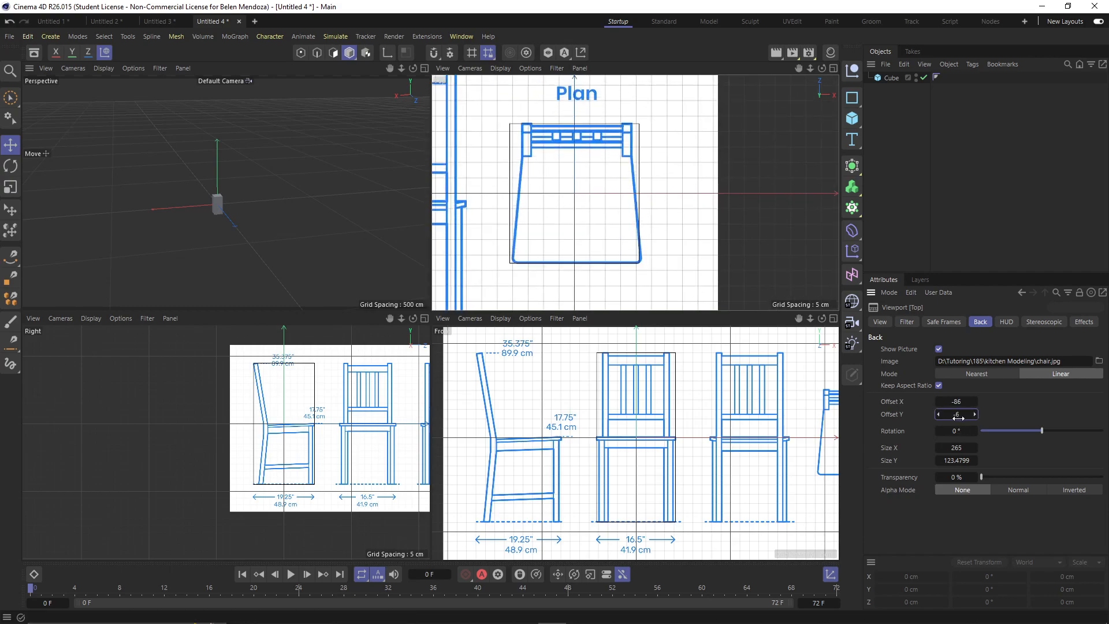
click(938, 402)
click(938, 403)
click(938, 402)
click(938, 403)
click(938, 403)
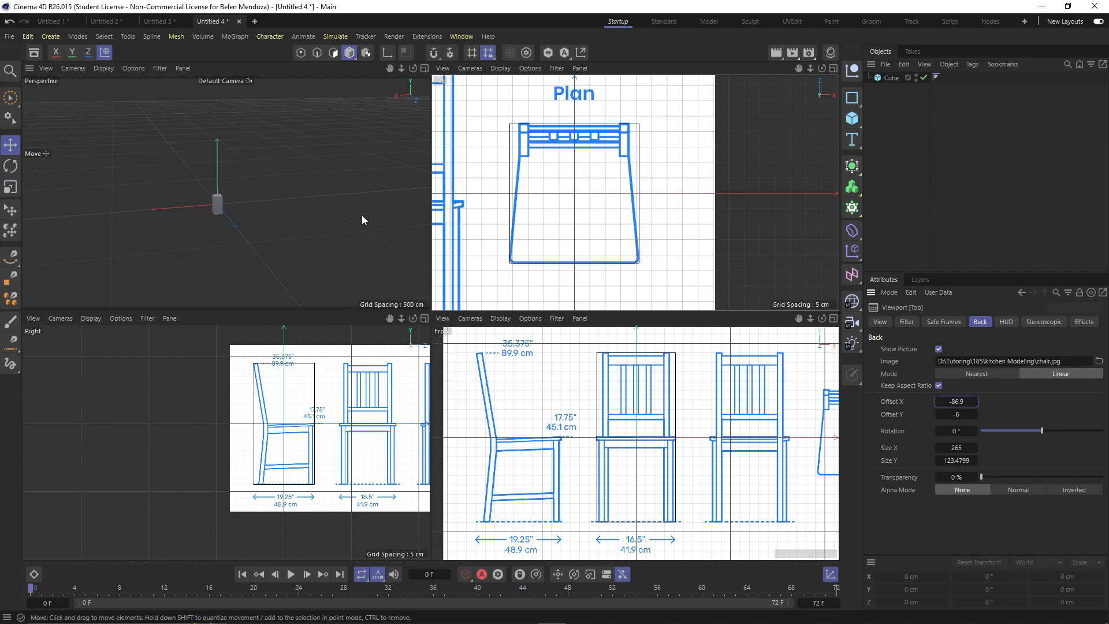
Duplicate the cube and name the copy "chair ref"
click(920, 279)
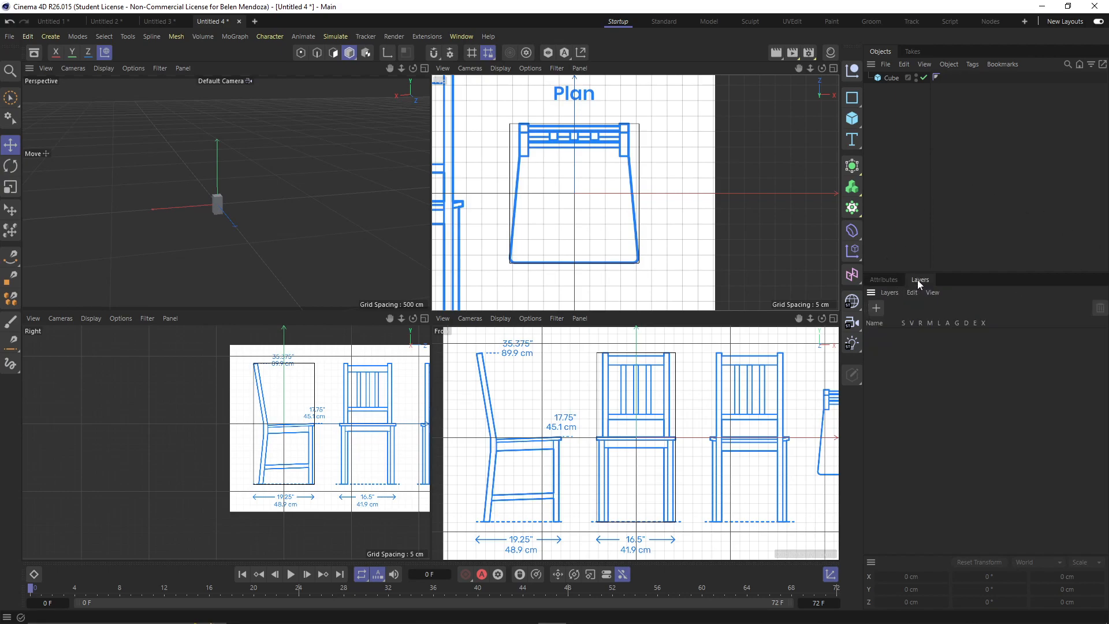
click(891, 79)
ctrl+drag(896, 95, 895, 93)
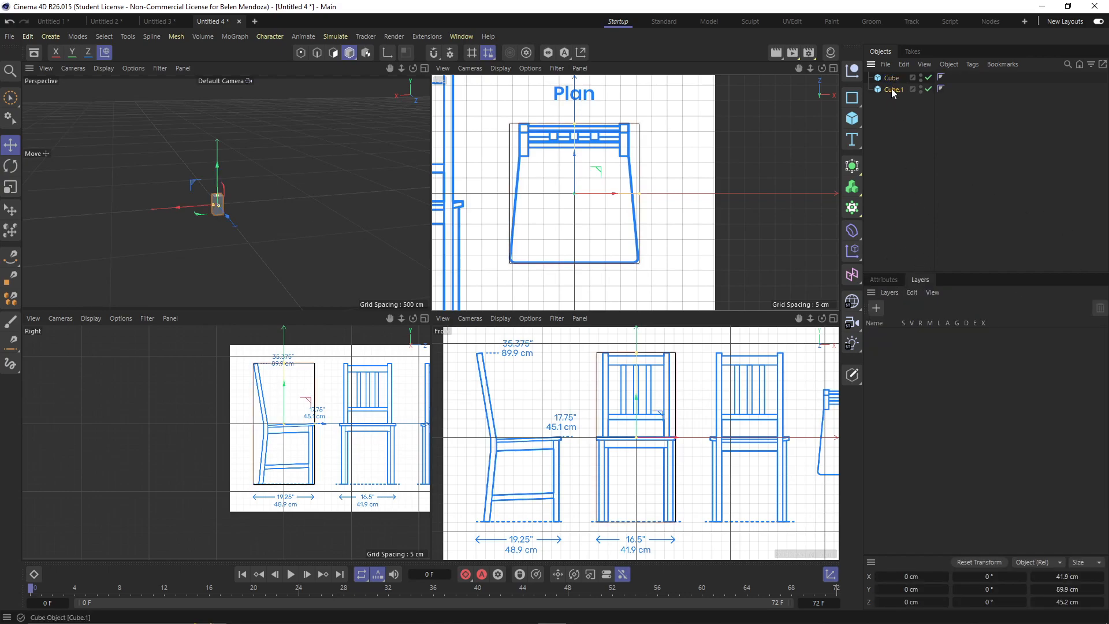
double_click(894, 91)
text(cu)
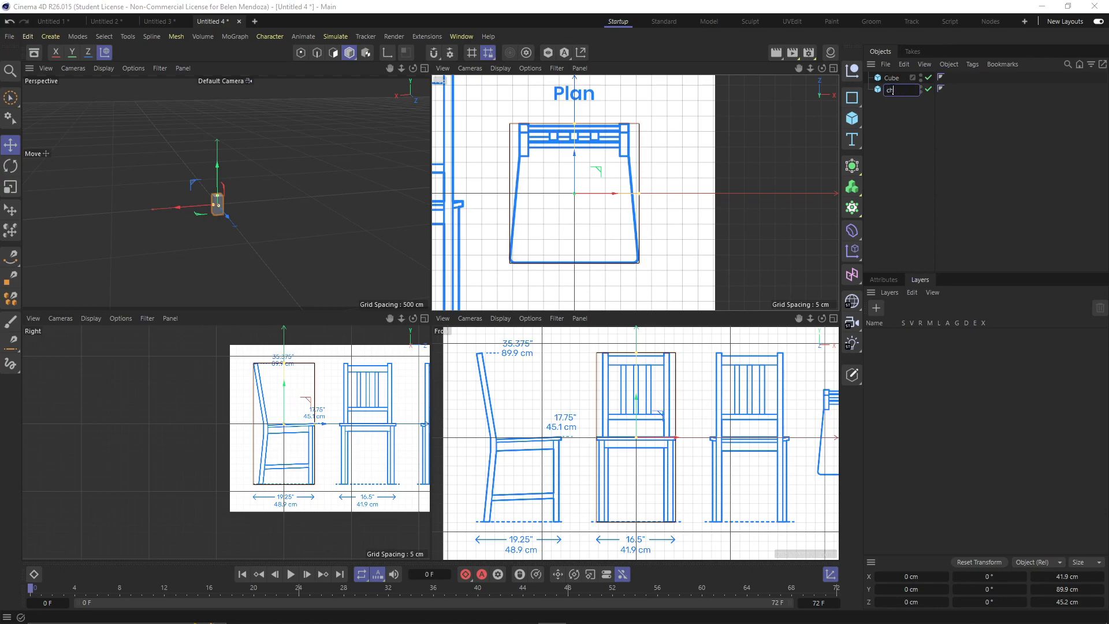
text(air ref)
key(Return)
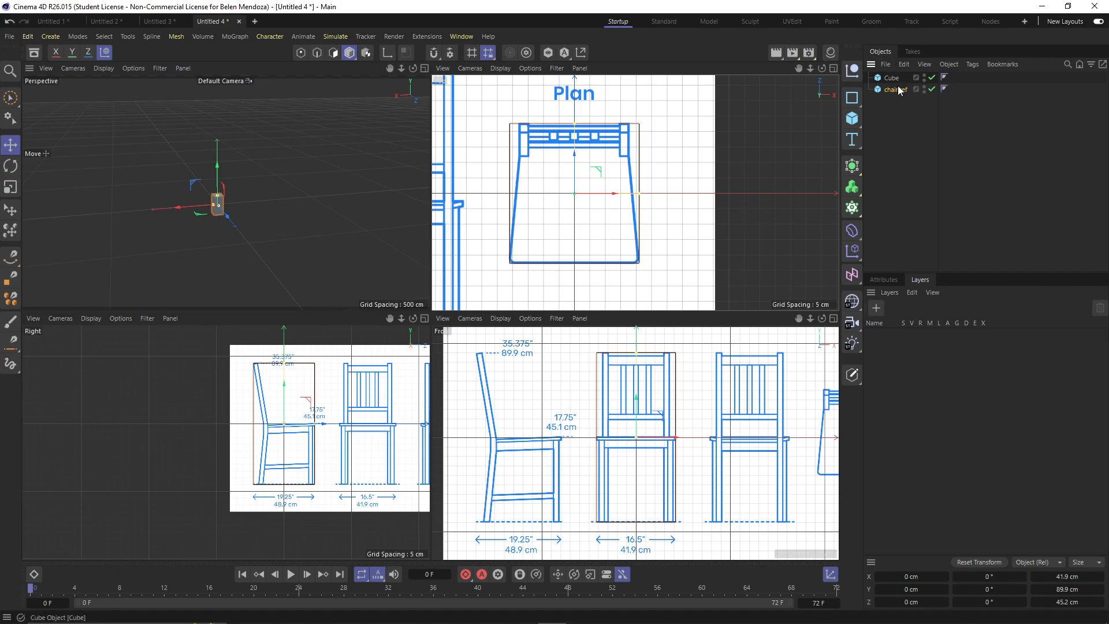
Add a Display tag to chair ref and override its shading mode with Lines
right_click(918, 104)
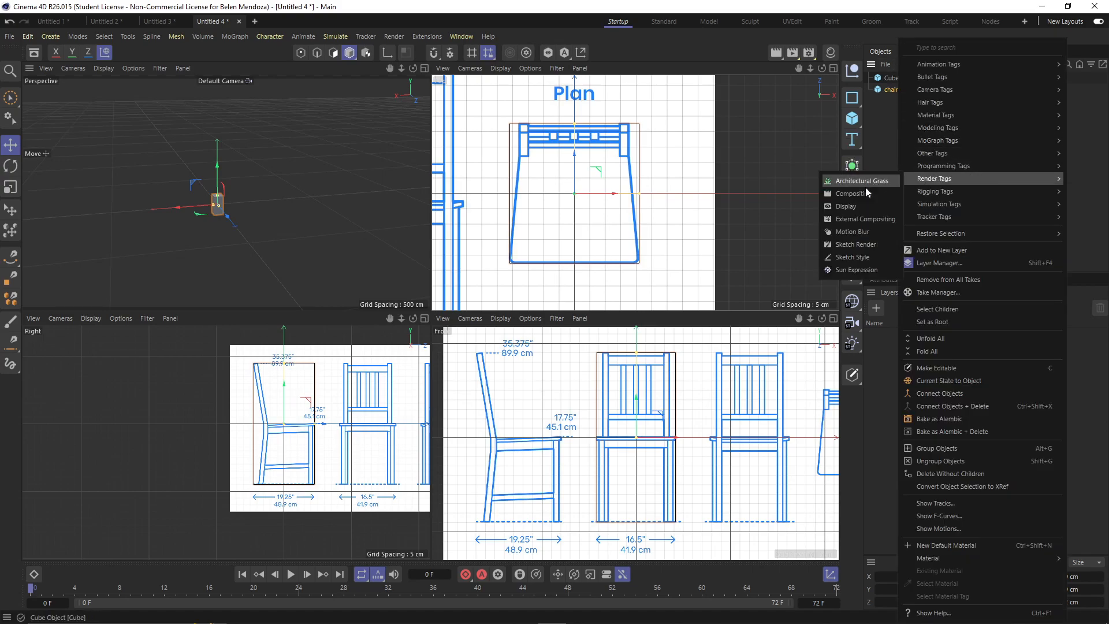
click(862, 206)
click(887, 283)
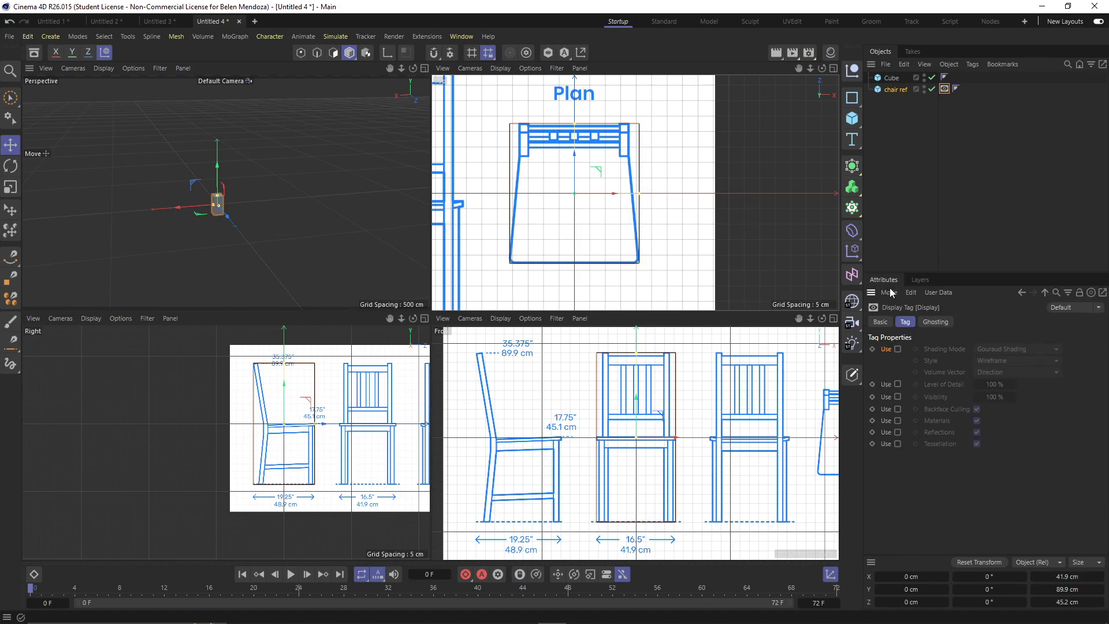
click(898, 349)
click(1000, 351)
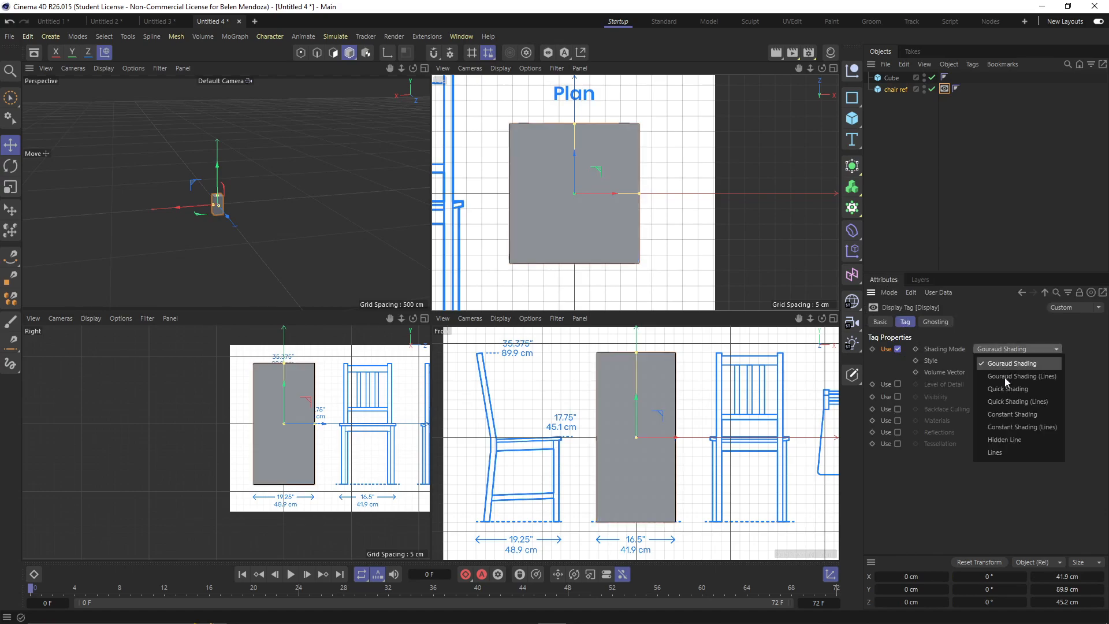
click(1007, 450)
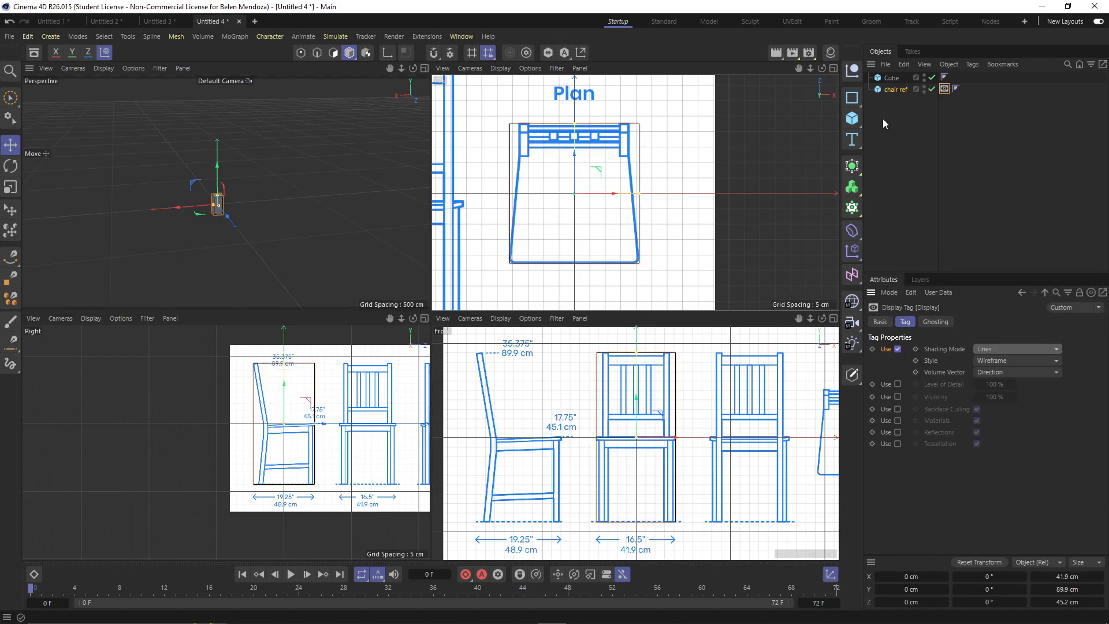
Create a new layer, assign chair ref to it and lock the layer
click(920, 280)
click(876, 309)
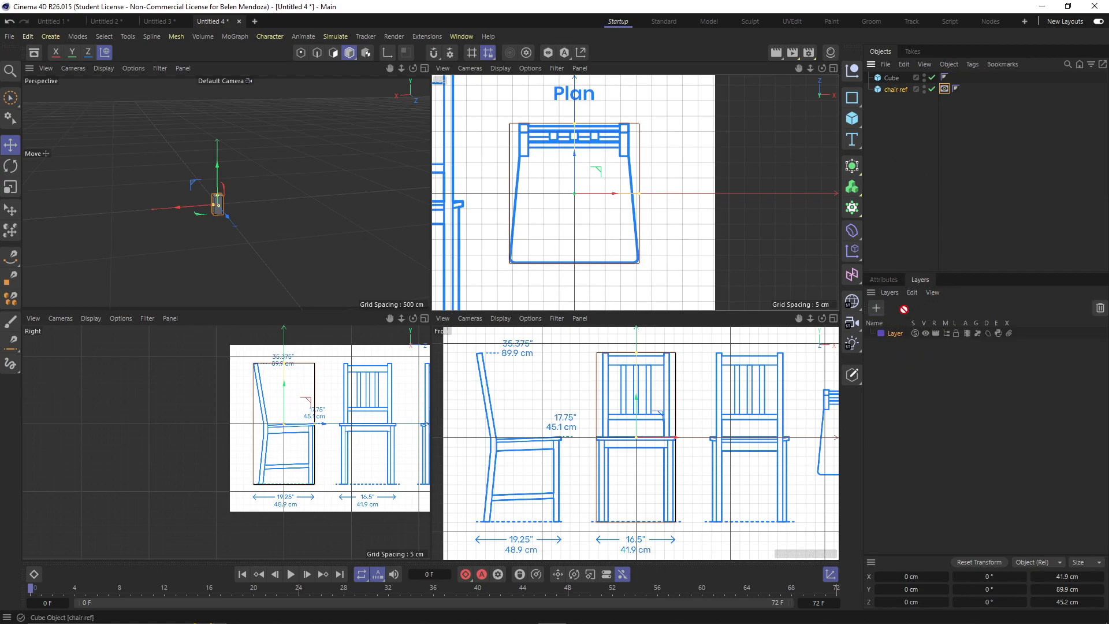
drag(891, 336, 894, 333)
click(956, 334)
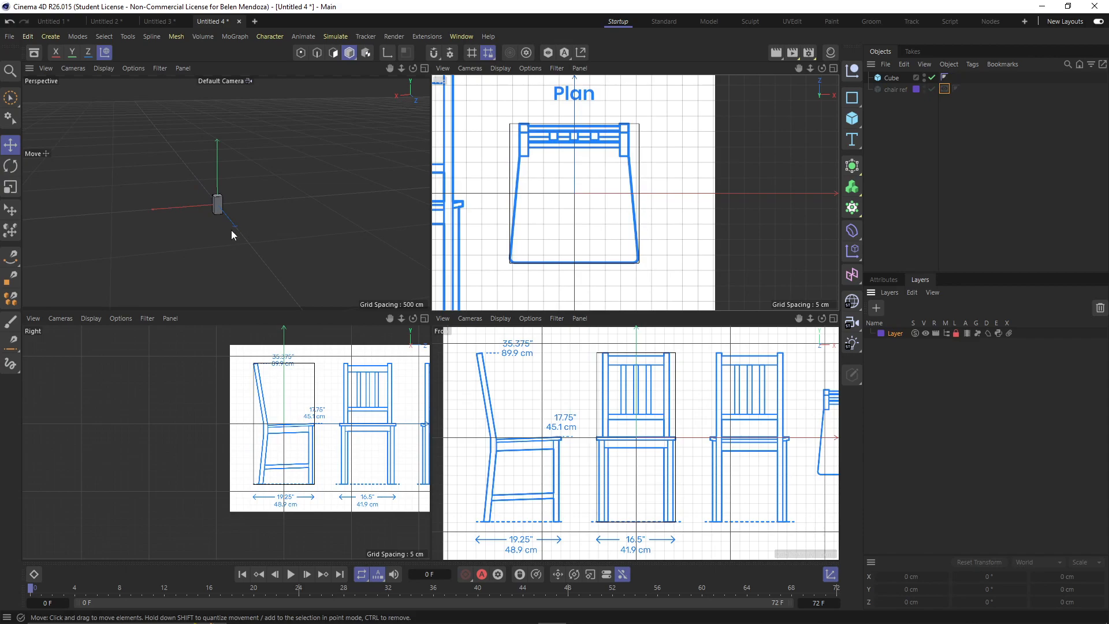
Flatten the original cube into a seat slab about 1.8 cm thick, placed at about Y -0.59 cm along the side-view seat line
scroll(216, 200, up, 6)
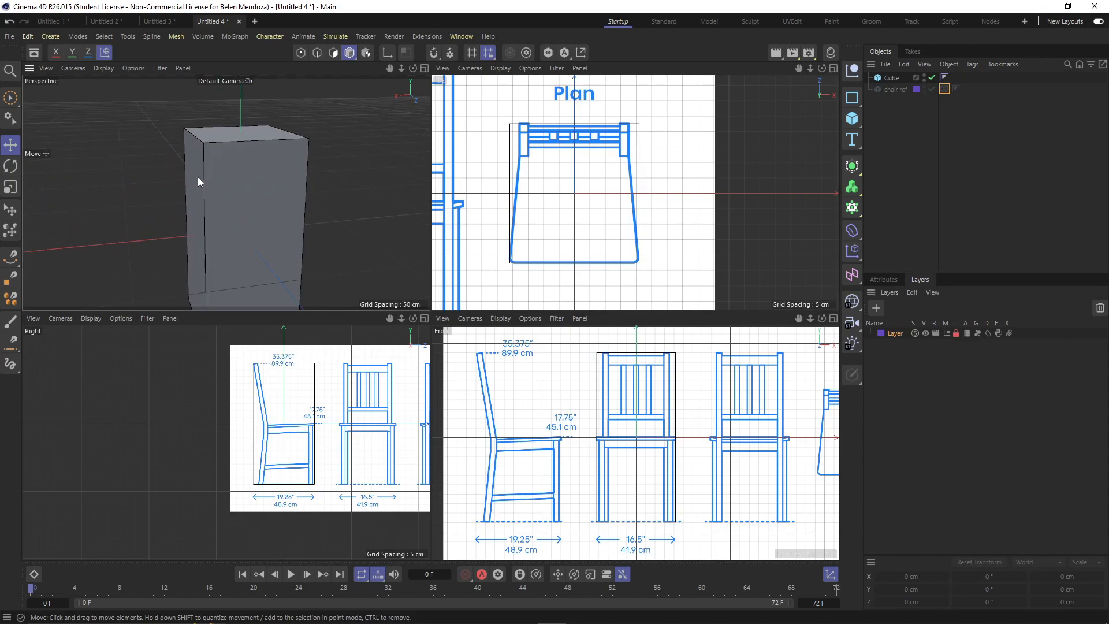
click(891, 78)
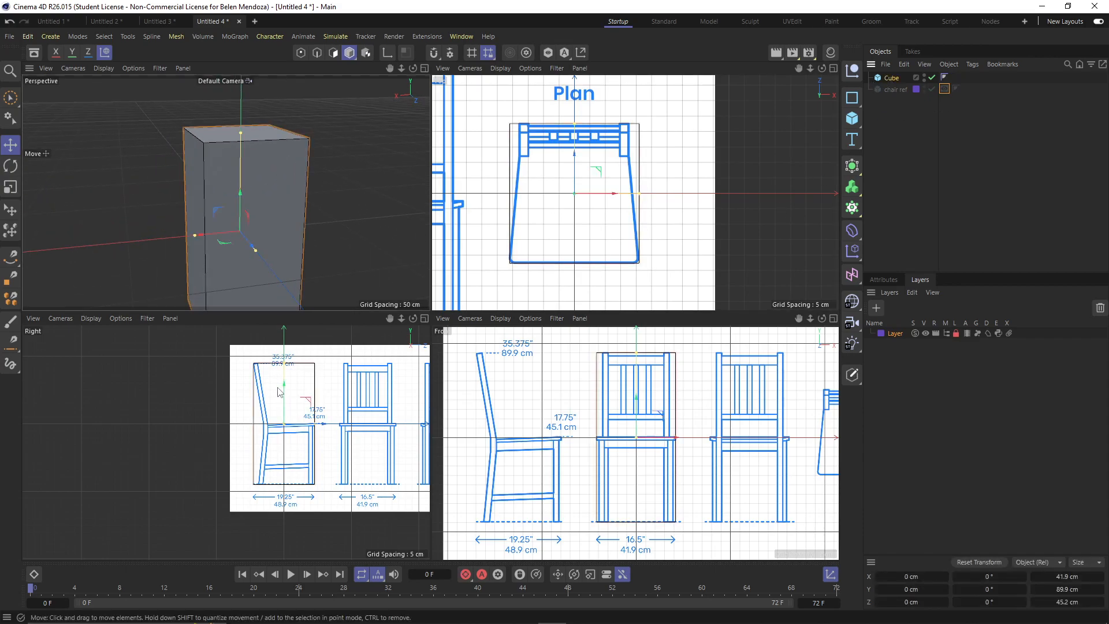
drag(284, 365, 259, 397)
scroll(285, 429, up, 6)
scroll(338, 420, up, 2)
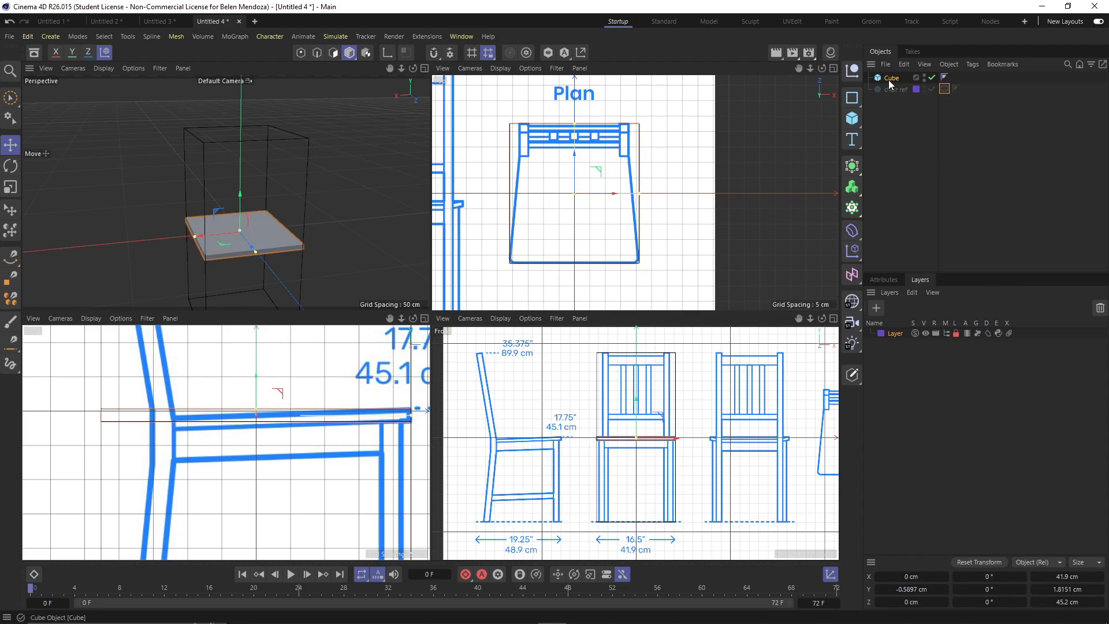
Duplicate the seat cube and group the copy in a null named "backup"
ctrl+drag(889, 83, 889, 115)
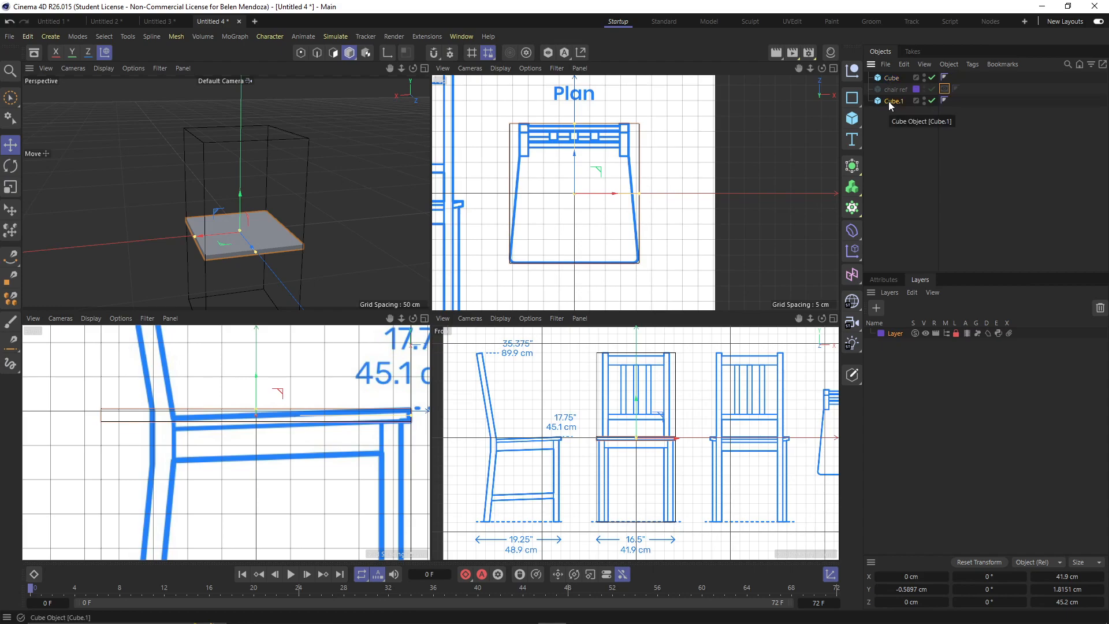
key(alt+g)
double_click(889, 101)
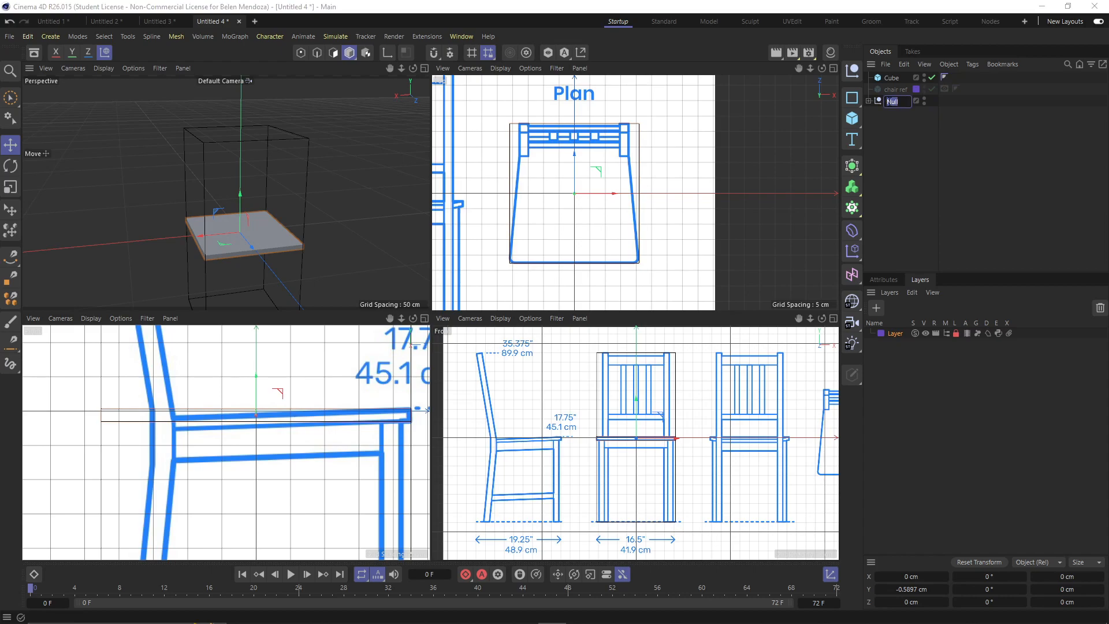
text(backup)
key(Return)
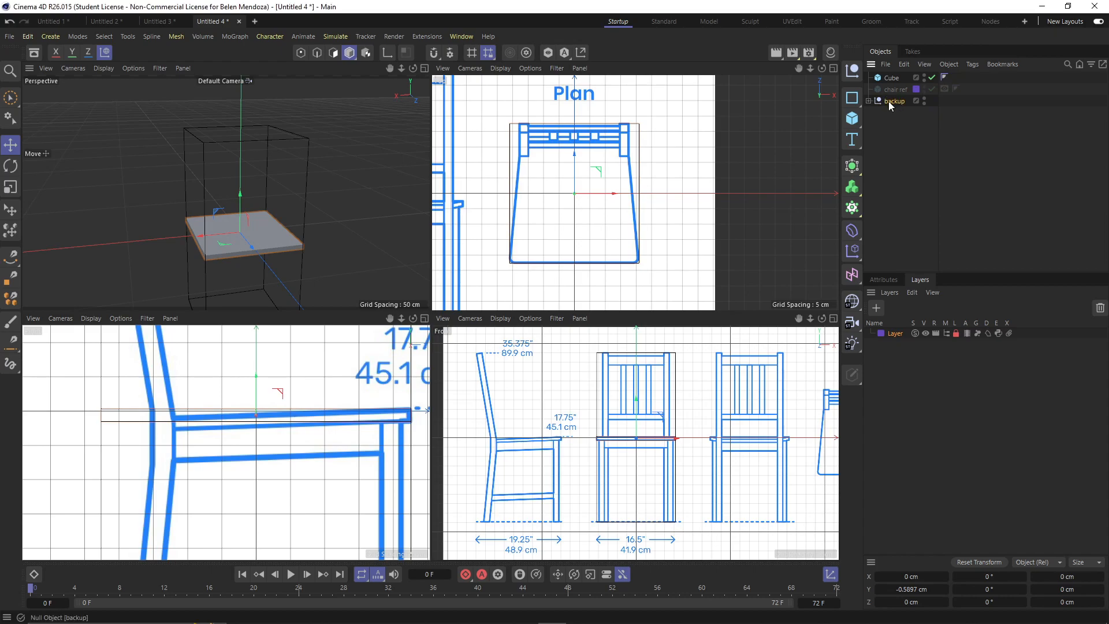
Make the original seat cube editable and select its thin +Z end polygon
click(890, 78)
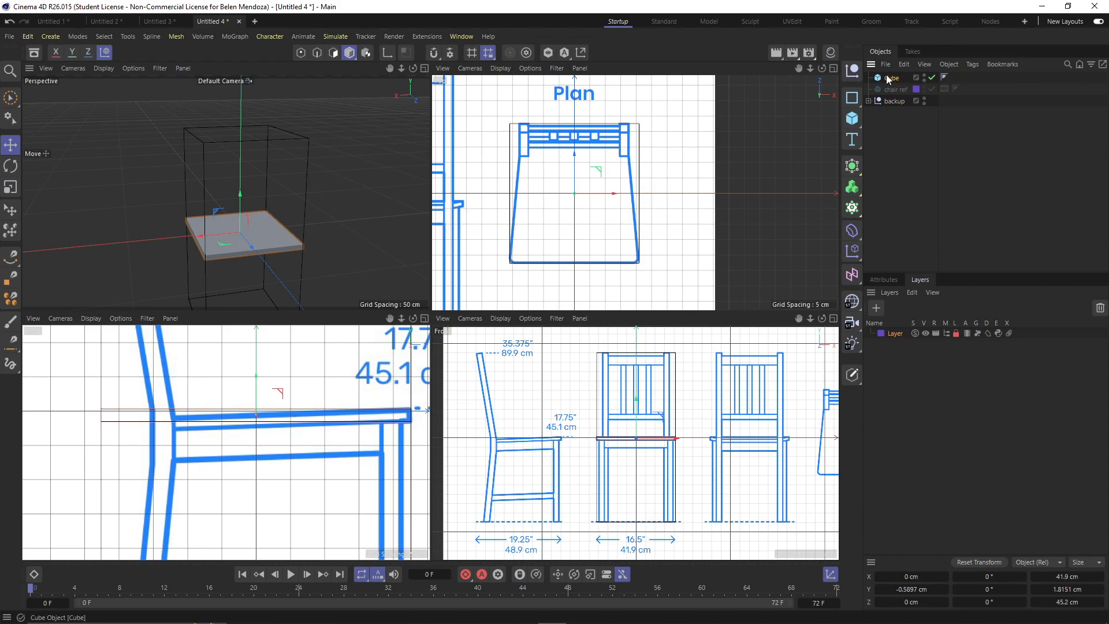
click(853, 375)
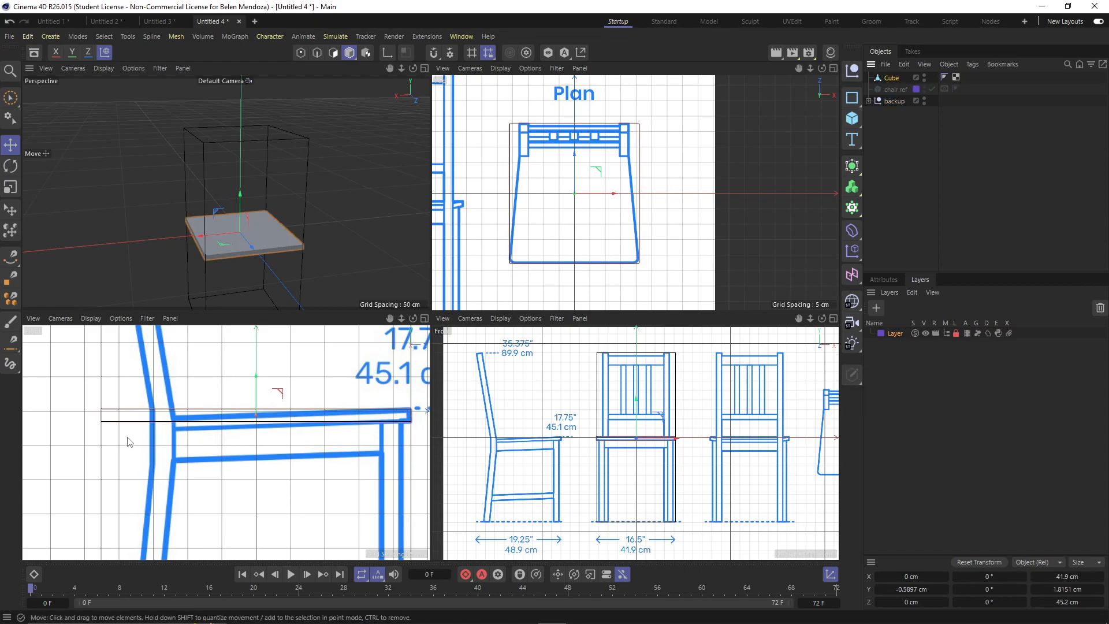
scroll(181, 260, up, 4)
alt+drag(197, 251, 247, 216)
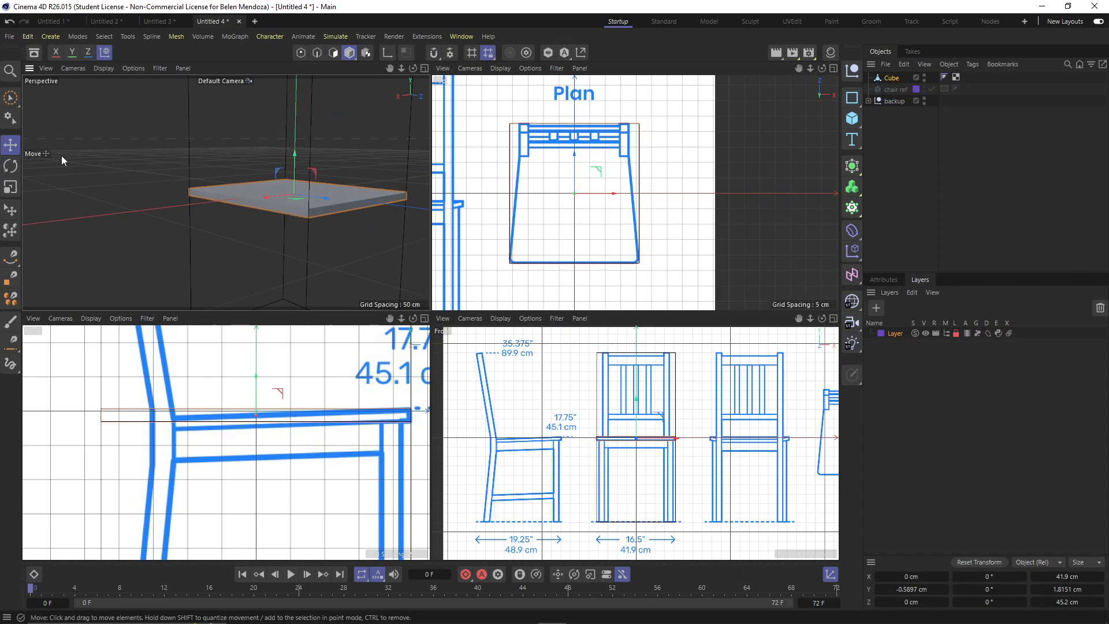
click(333, 53)
click(265, 207)
alt+drag(351, 238, 303, 231)
click(304, 218)
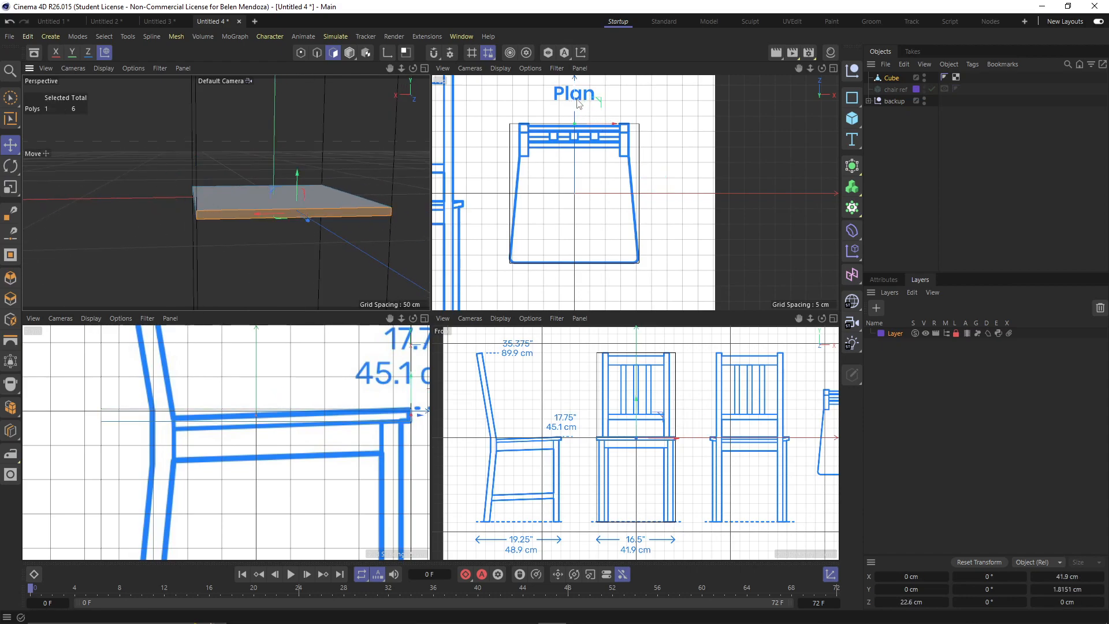
Move the selected end polygon inward to about Z 14.96 cm at the plan's backrest line, and hide the backup group in the viewports
drag(576, 91, 571, 140)
scroll(571, 140, up, 5)
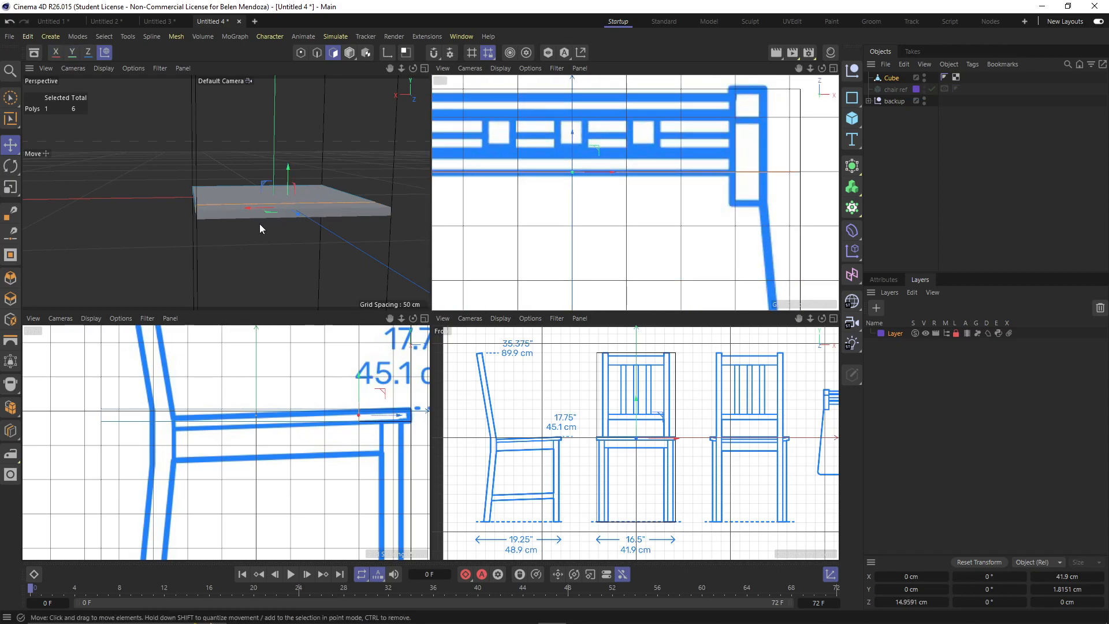
click(924, 100)
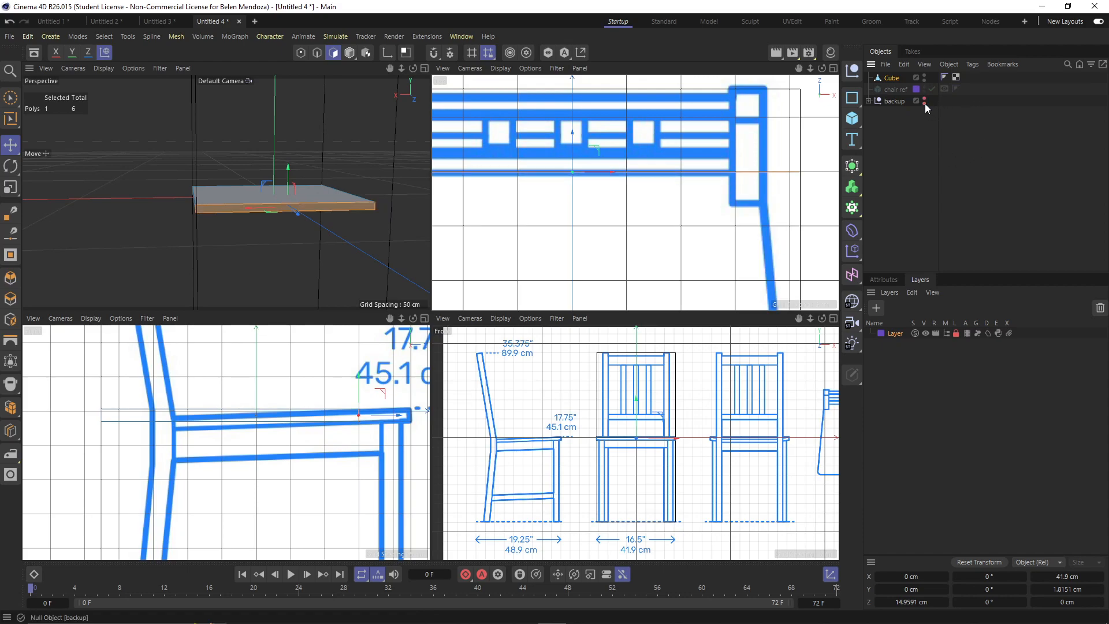
Scale the selected end polygon along X to about 34.2 cm wide so the seat tapers like the plan drawing
scroll(647, 228, down, 5)
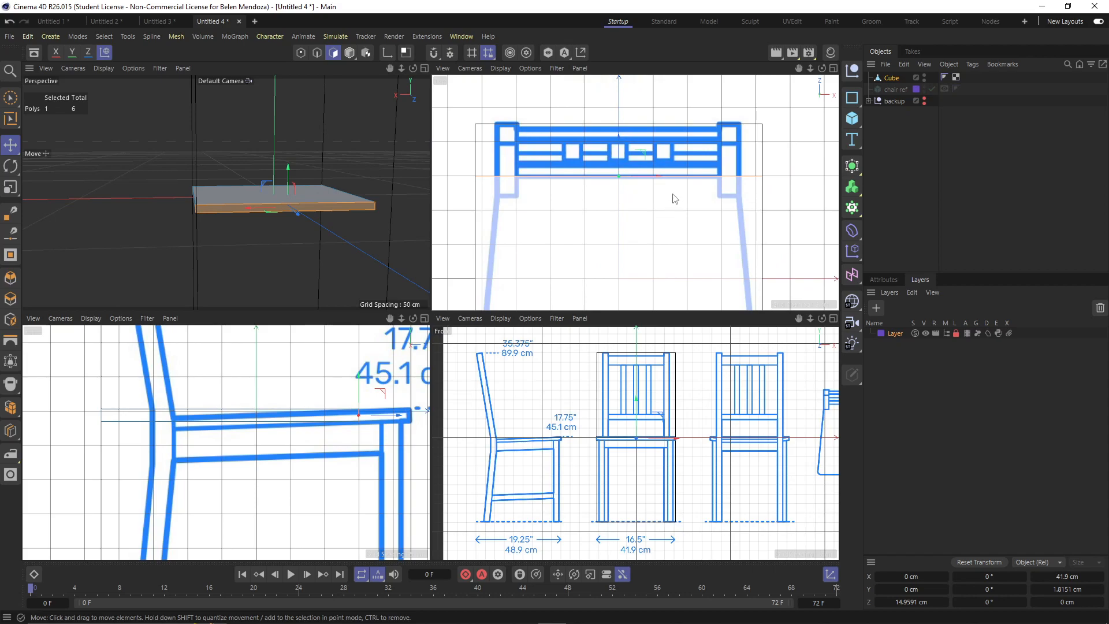
key(t)
drag(680, 179, 653, 184)
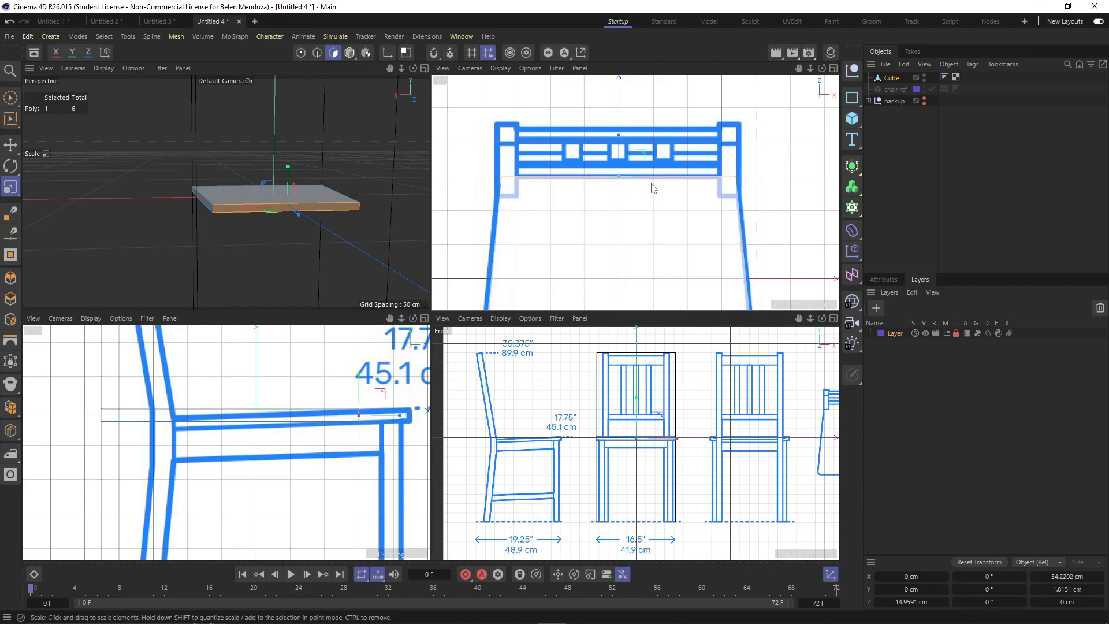
scroll(290, 413, down, 3)
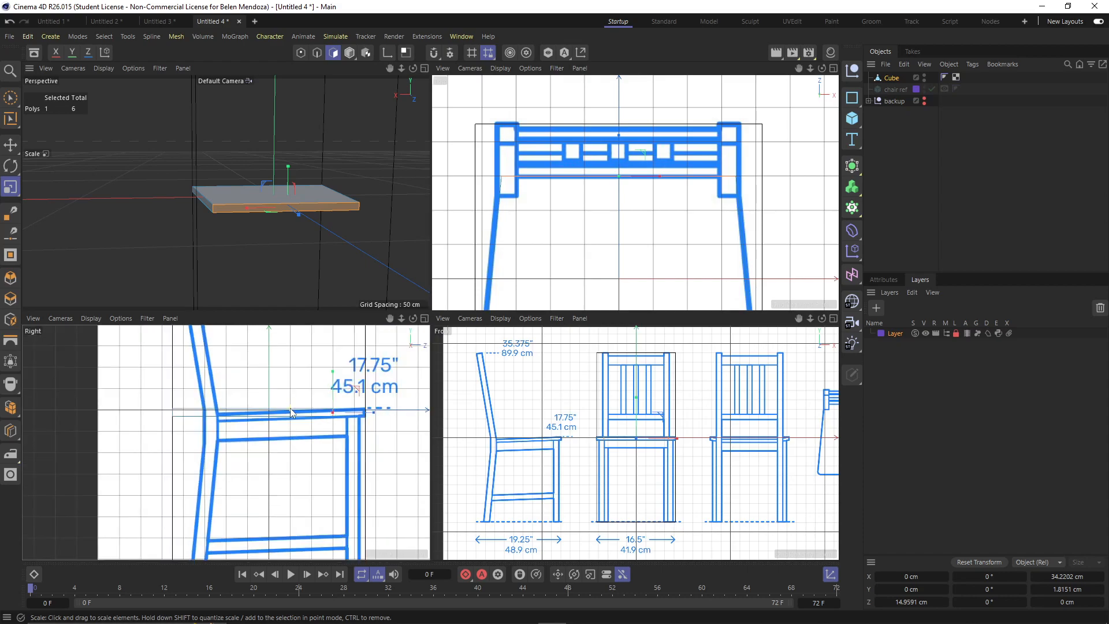
Switch the side view's camera to the Left projection to match the chair reference
middle_drag(309, 464, 306, 428)
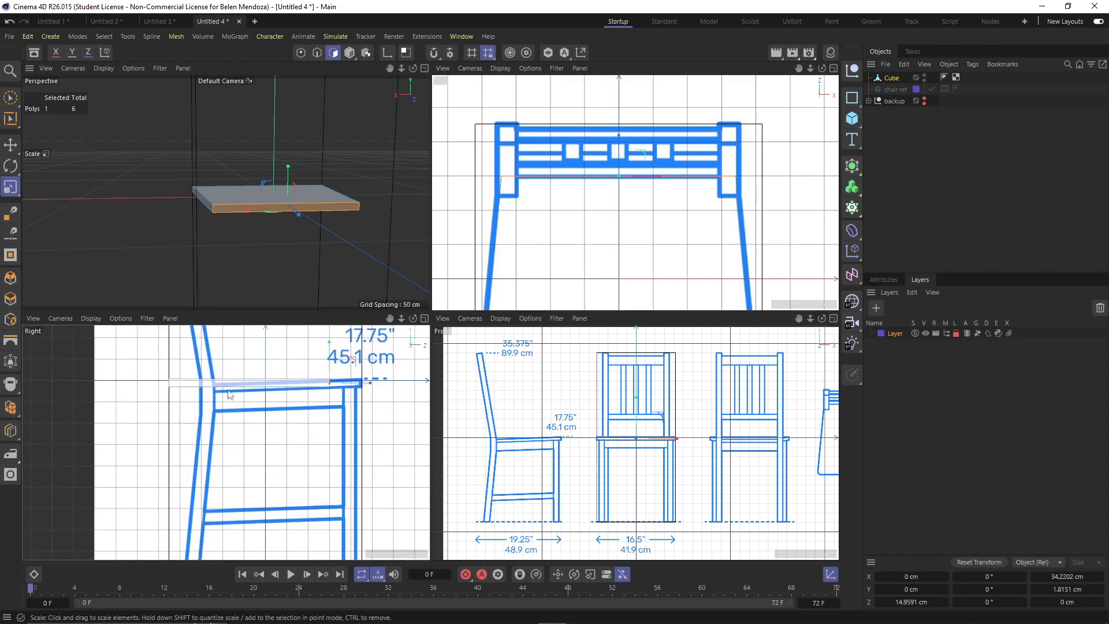
key(e)
scroll(361, 375, up, 2)
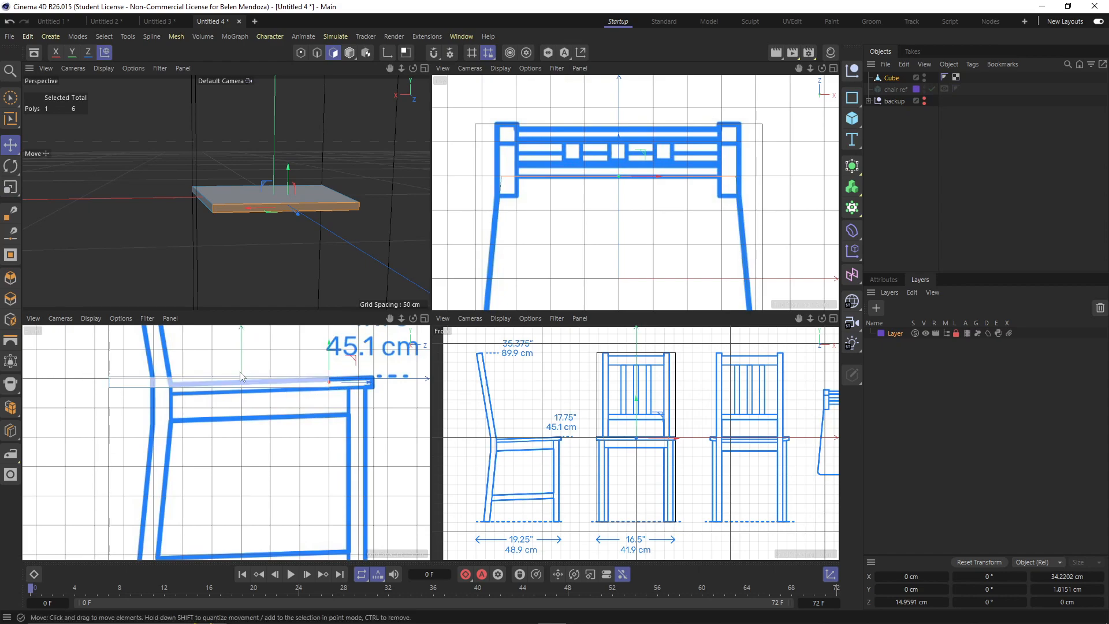
scroll(219, 376, down, 3)
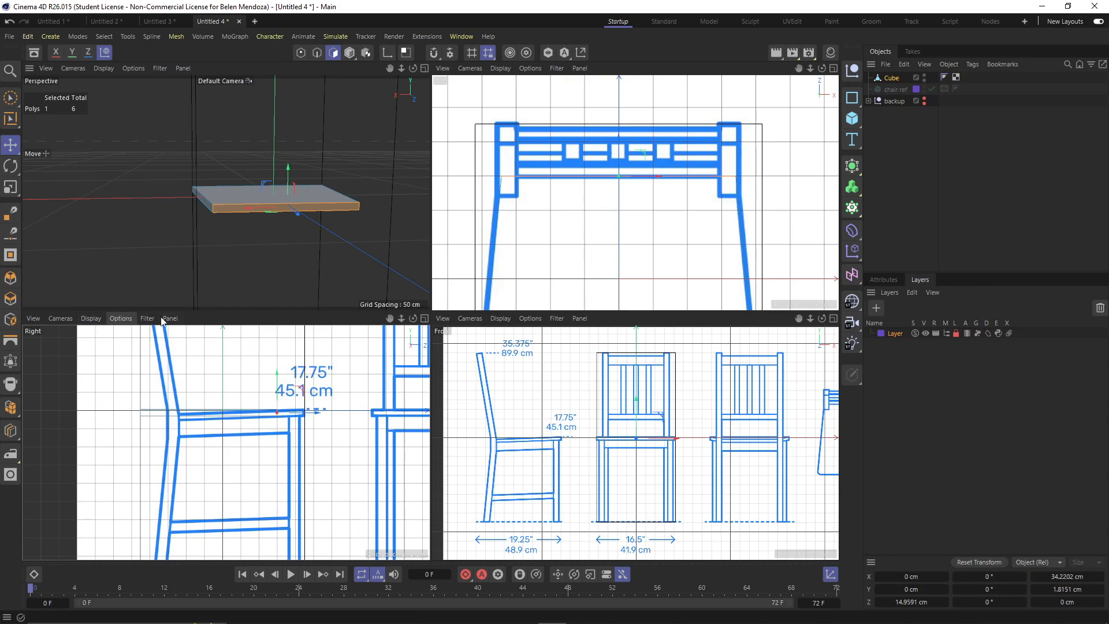
click(70, 319)
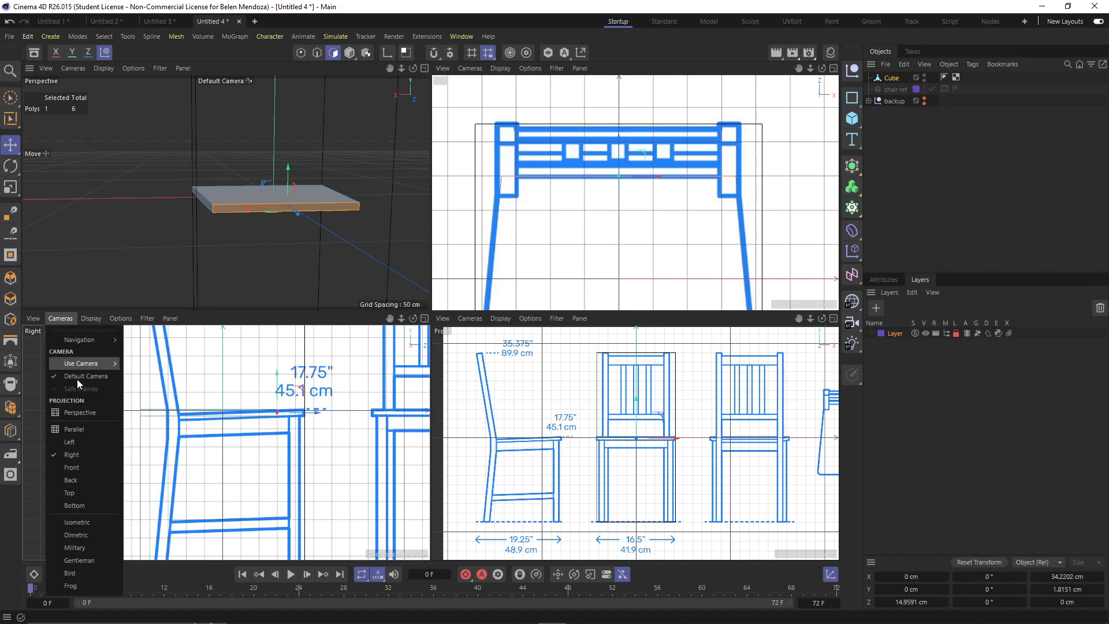
click(76, 443)
Move the seat slab's rear face to Y -1.2258 cm and Z 15.0754 cm, following the side reference
scroll(256, 441, up, 5)
scroll(254, 441, up, 8)
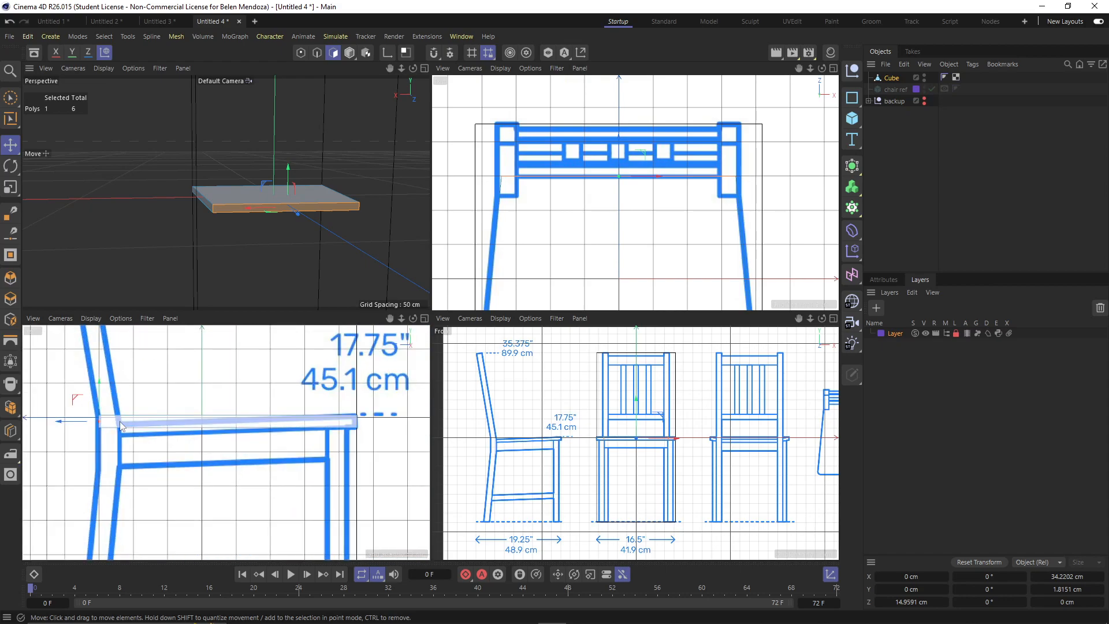
alt+middle_drag(253, 446, 310, 443)
scroll(178, 426, up, 2)
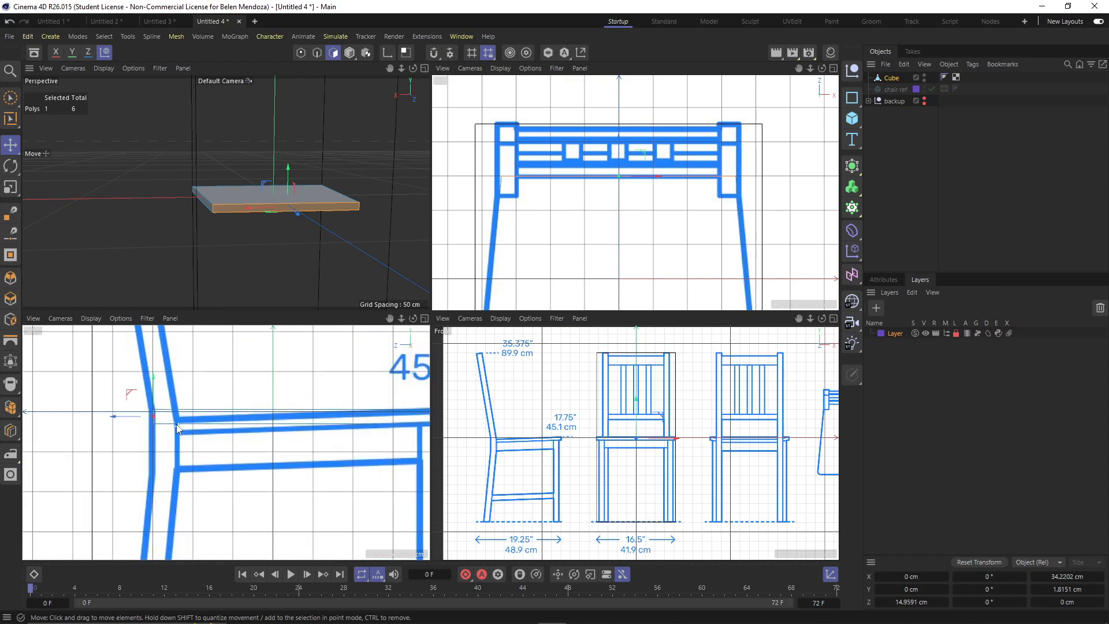
drag(154, 381, 155, 391)
scroll(183, 416, up, 3)
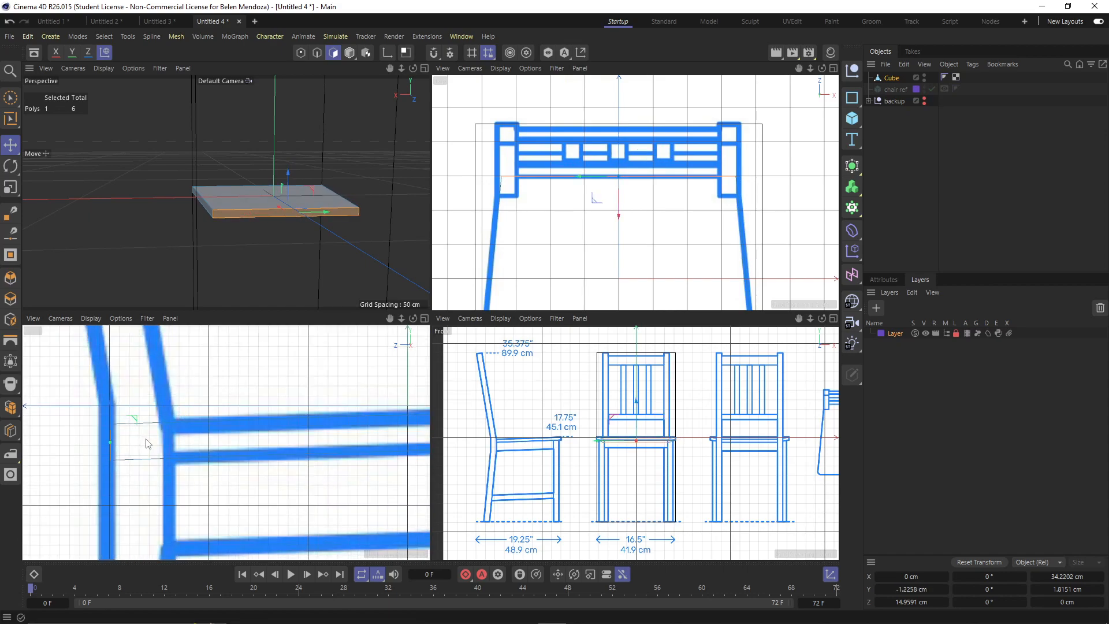
drag(149, 447, 147, 448)
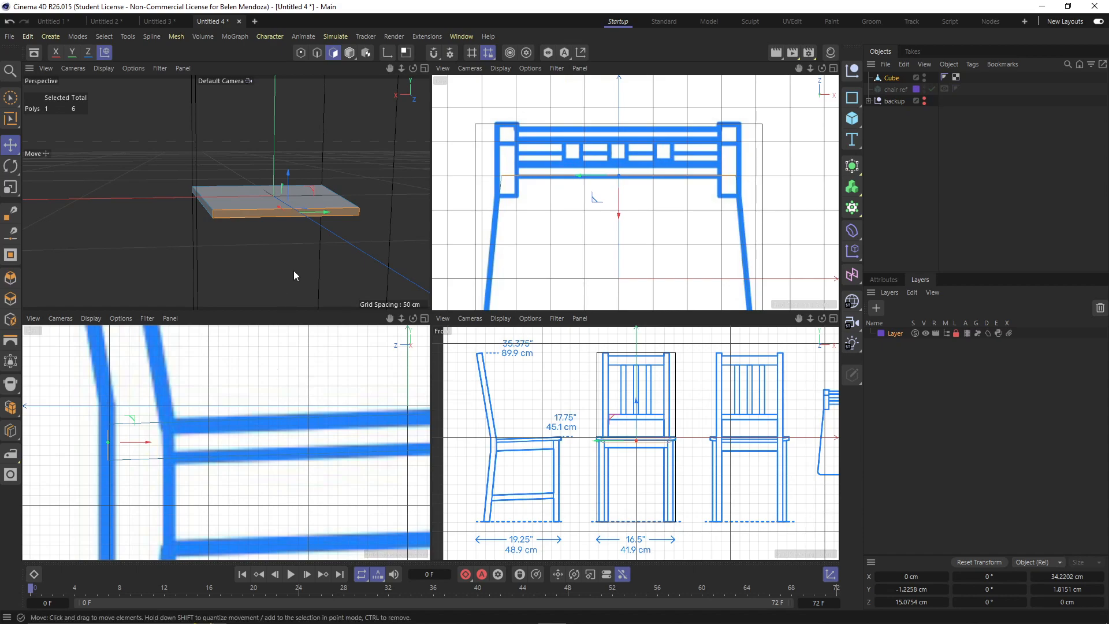
Add a loop cut at 50% across the width of the seat slab, running from front to back
scroll(240, 443, down, 10)
scroll(321, 460, up, 4)
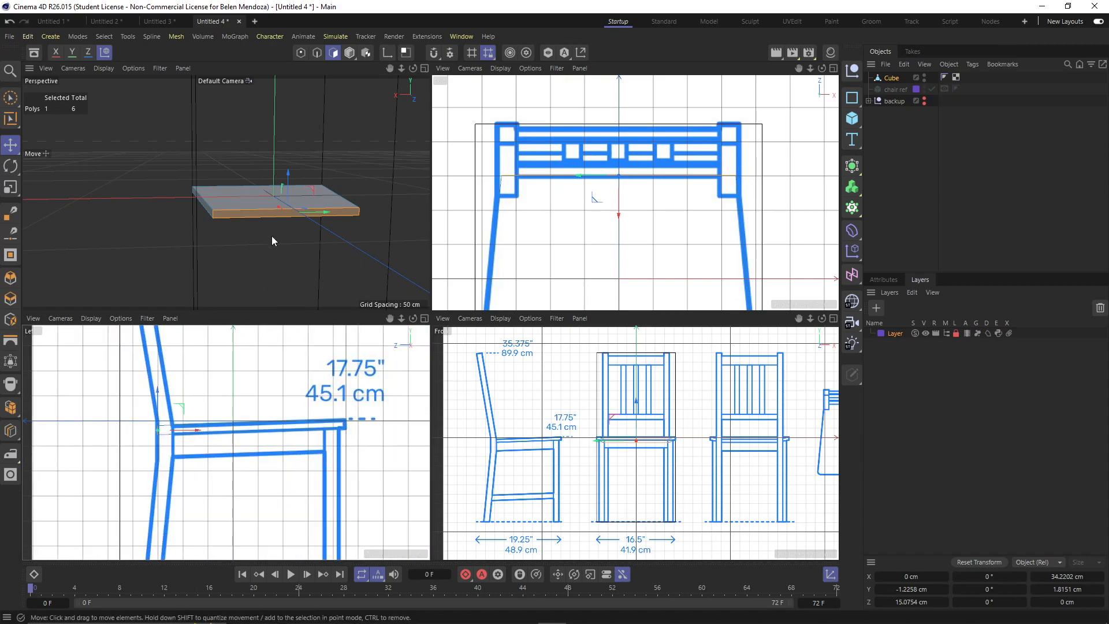
key(k)
key(l)
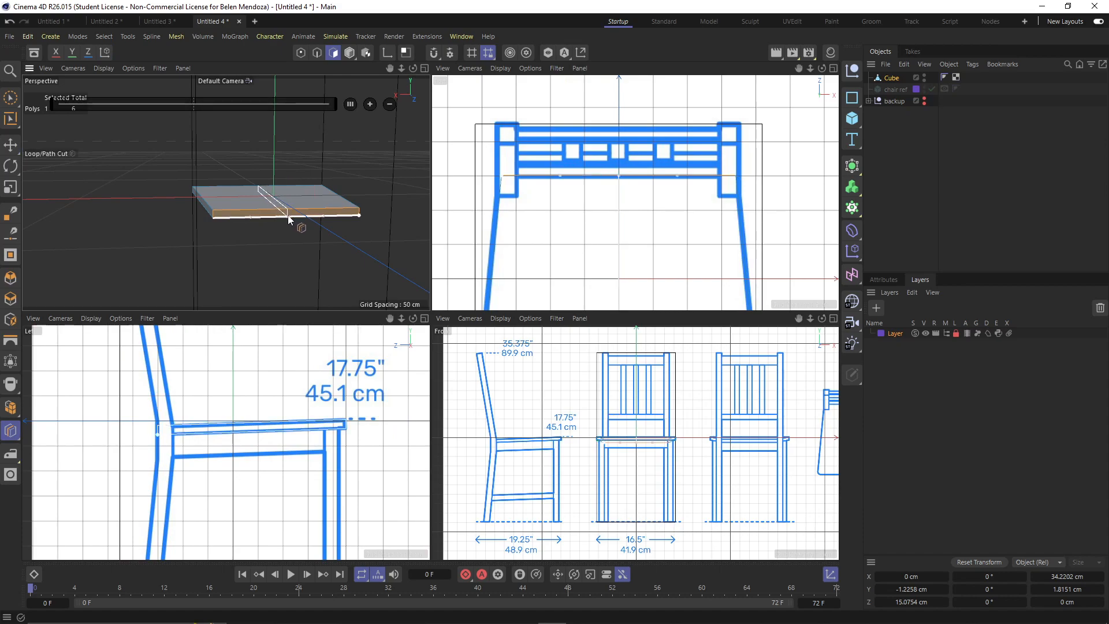
click(291, 225)
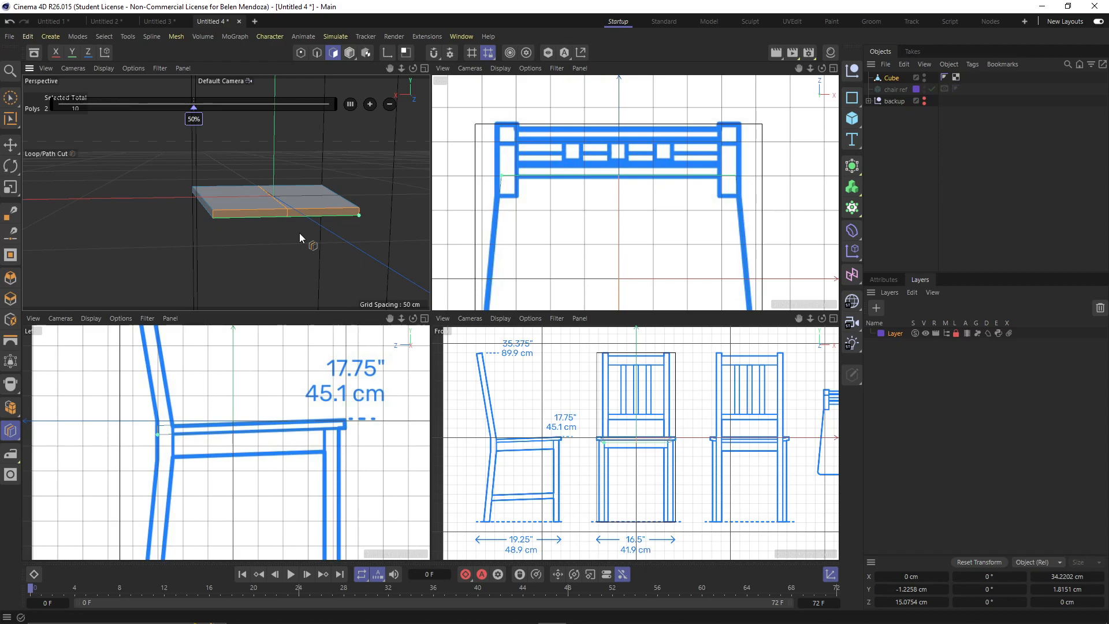
Select the centre edge loop, fill-select the half of the seat on its negative X side, and delete it
key(u)
key(l)
click(316, 57)
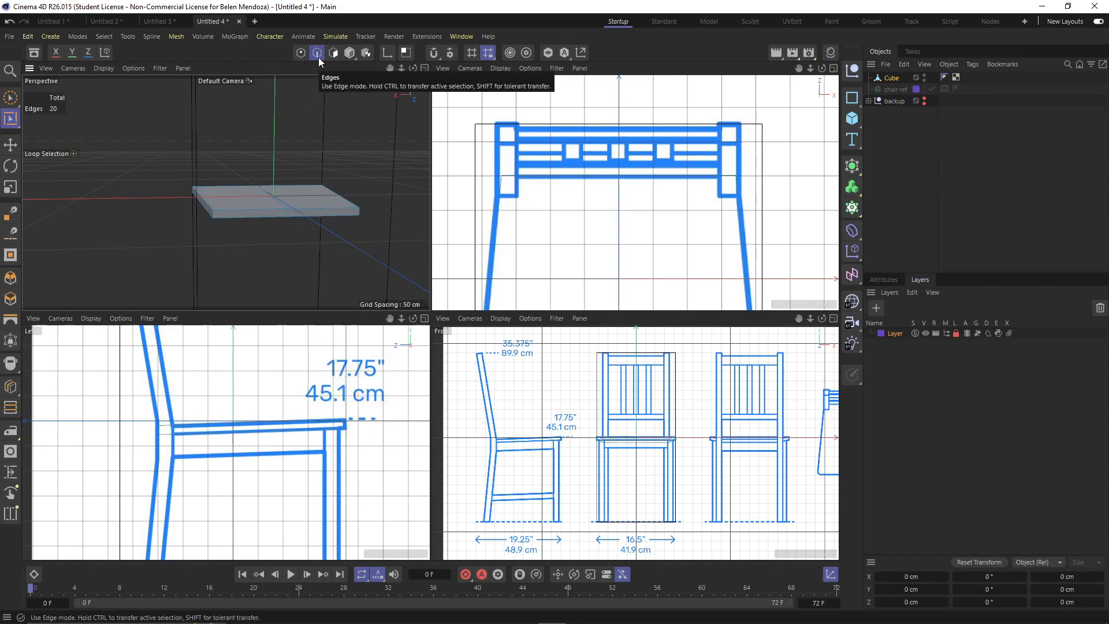
click(283, 199)
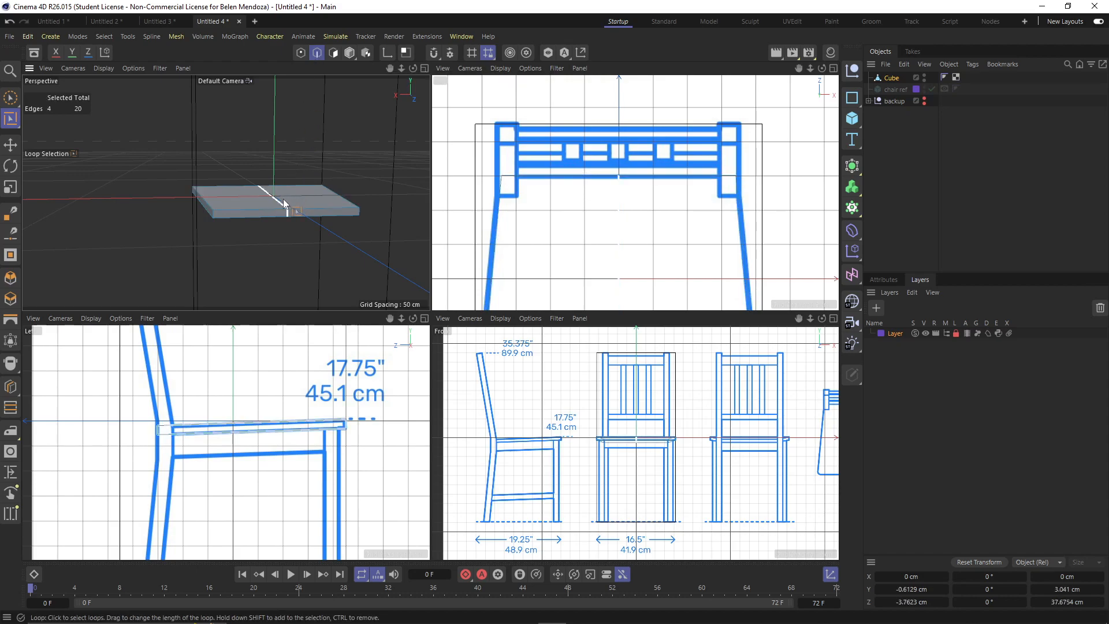
key(u)
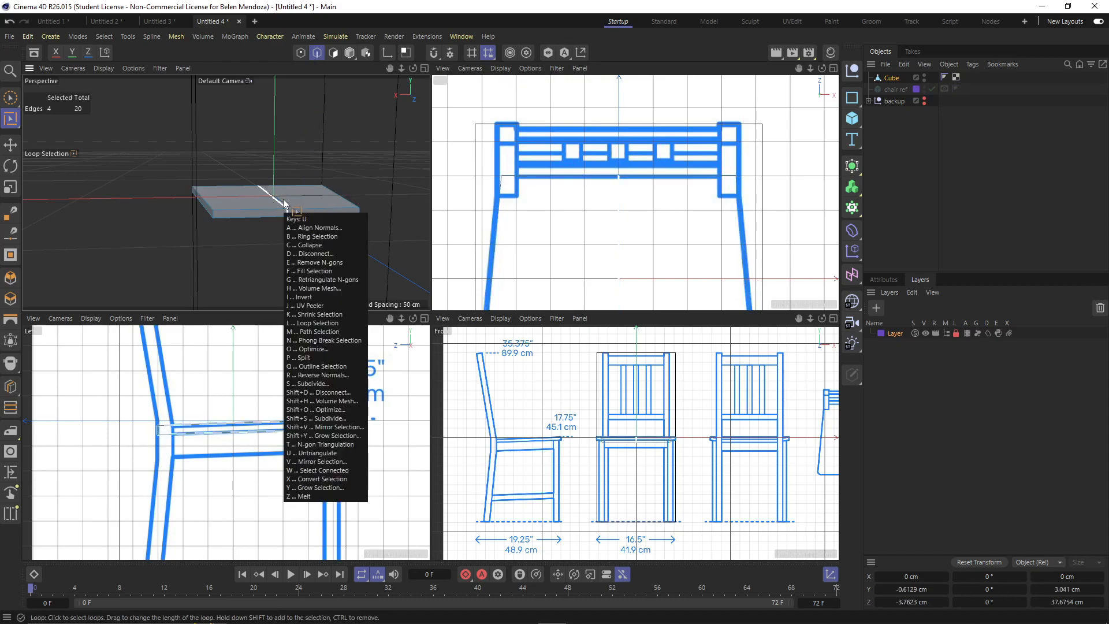
key(f)
click(285, 201)
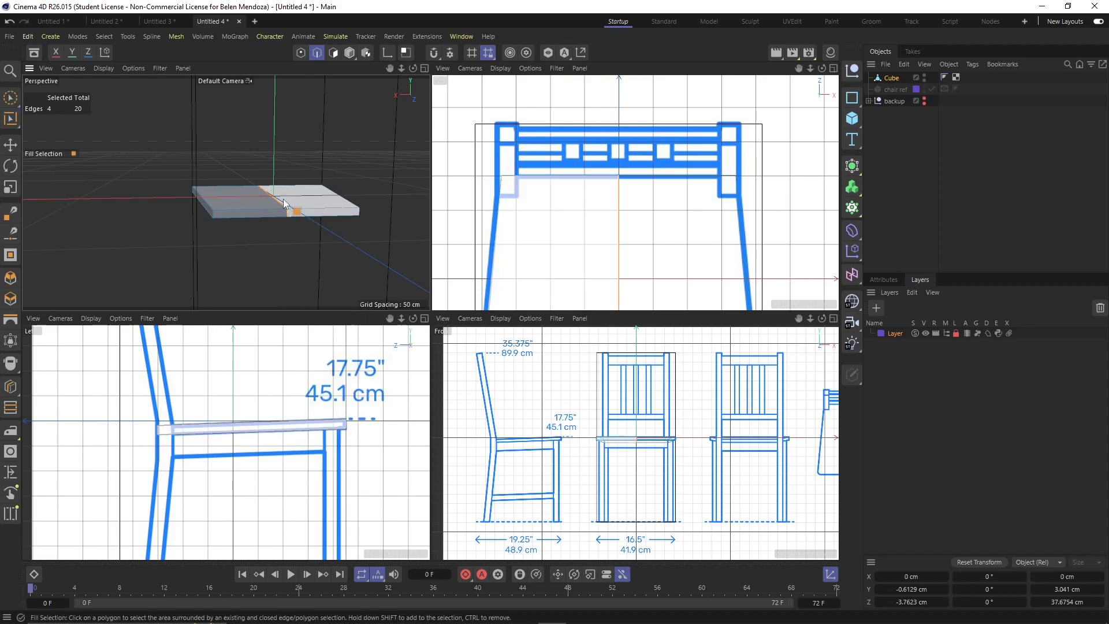
key(Delete)
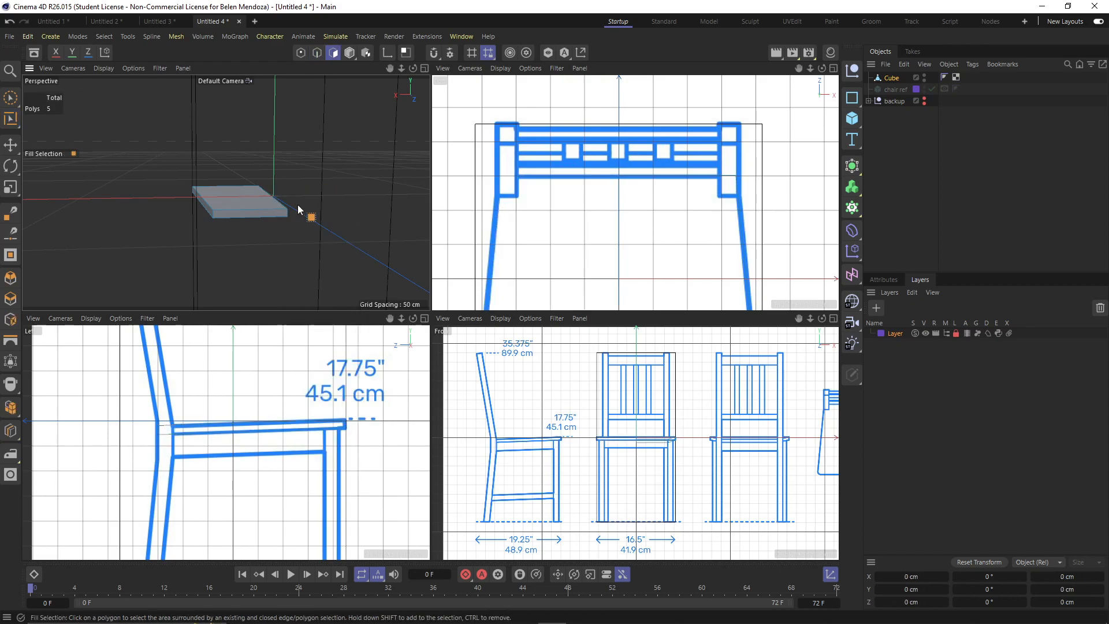
Make the remaining seat half a child of a new Symmetry generator to mirror it into a full seat
alt+drag(327, 192, 424, 198)
alt+drag(362, 226, 341, 214)
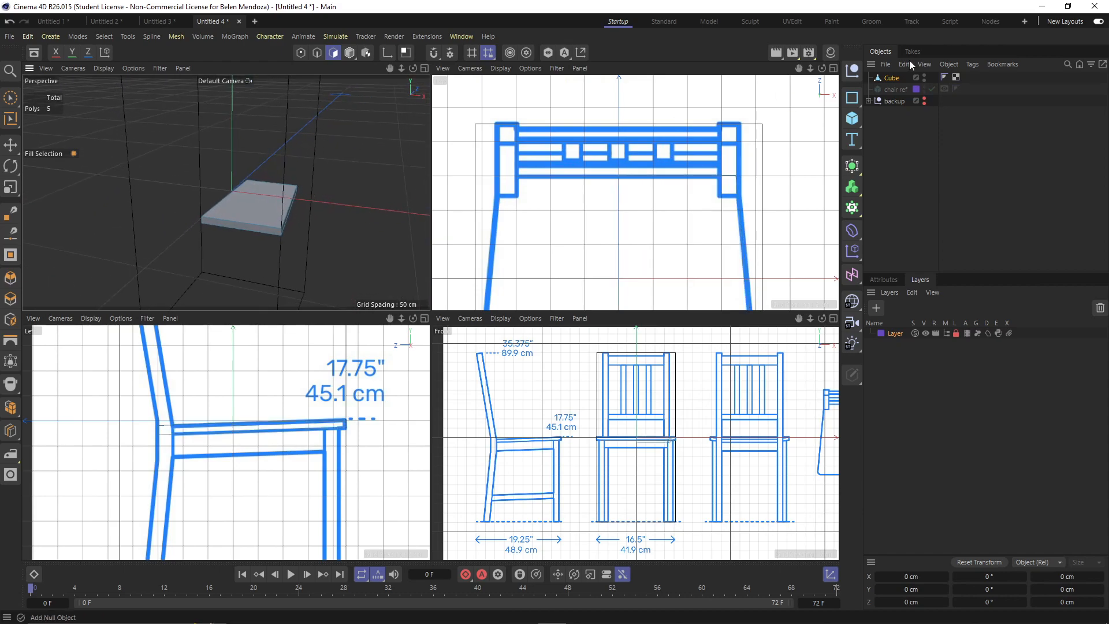
click(855, 160)
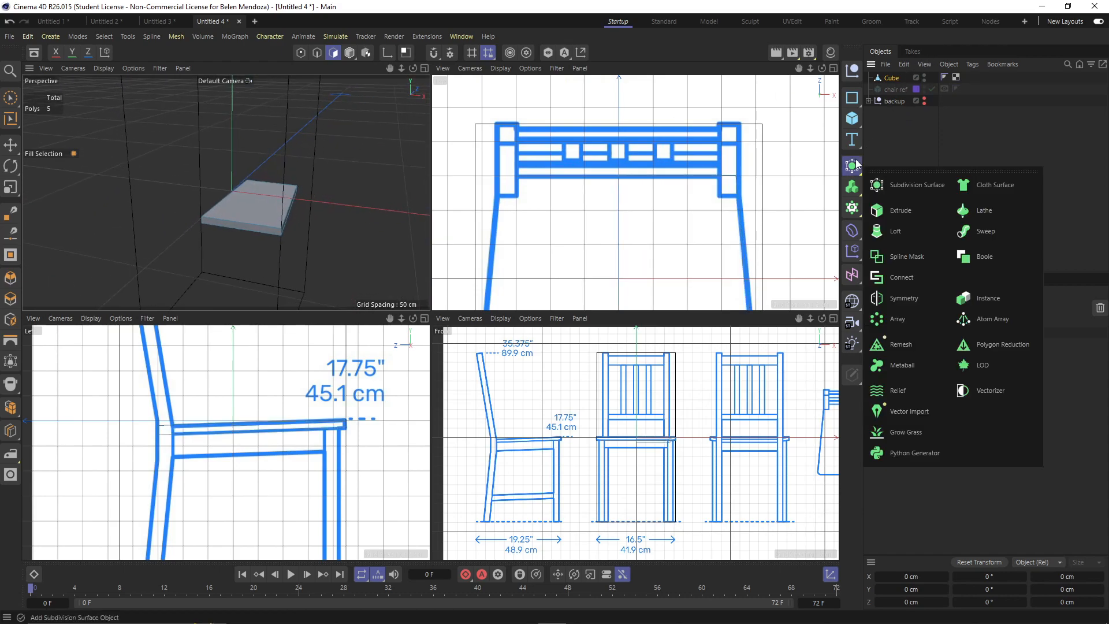
alt+click(905, 297)
alt+drag(354, 205, 323, 215)
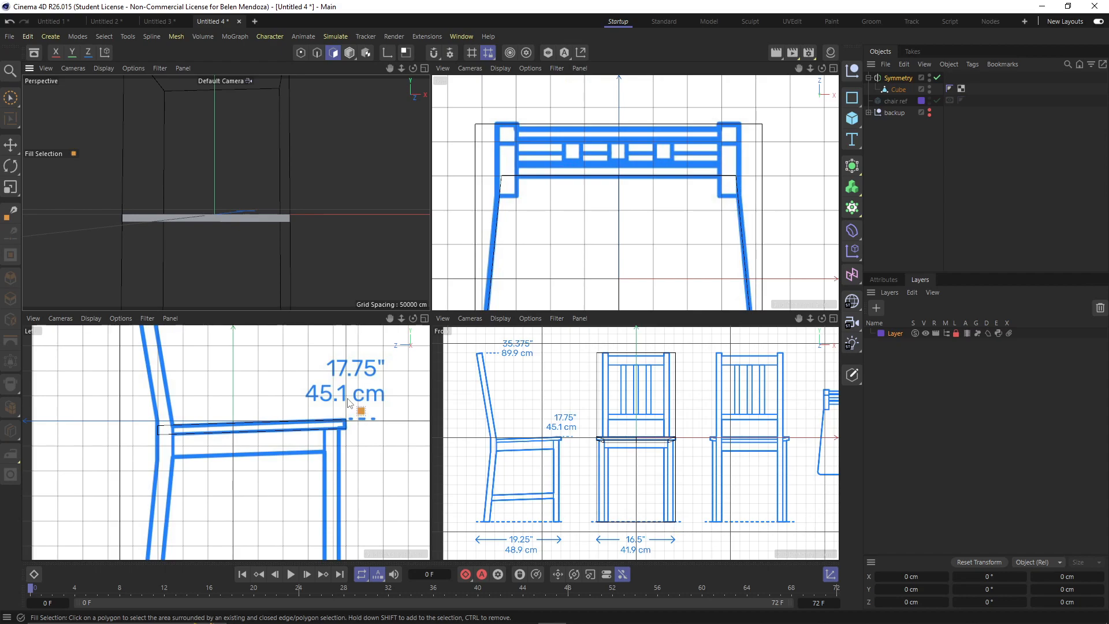
Add two loop cuts to the half-seat Cube in the front view, aligned with the reference leg's outer and inner edges
key(k)
key(l)
scroll(604, 456, up, 5)
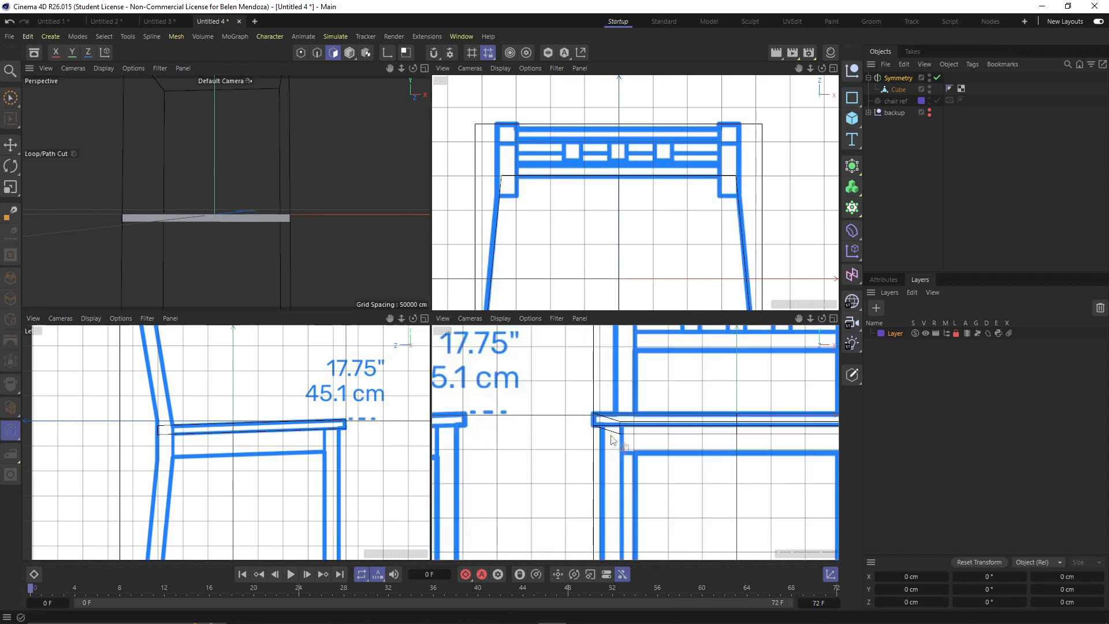
scroll(621, 433, up, 3)
scroll(636, 430, down, 5)
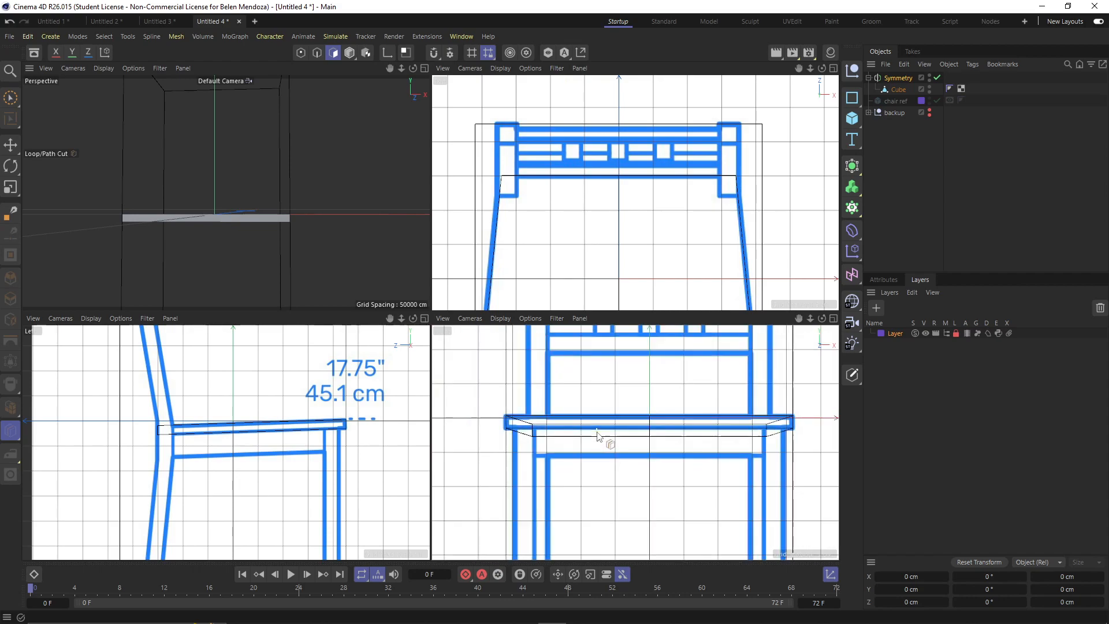
scroll(760, 336, up, 5)
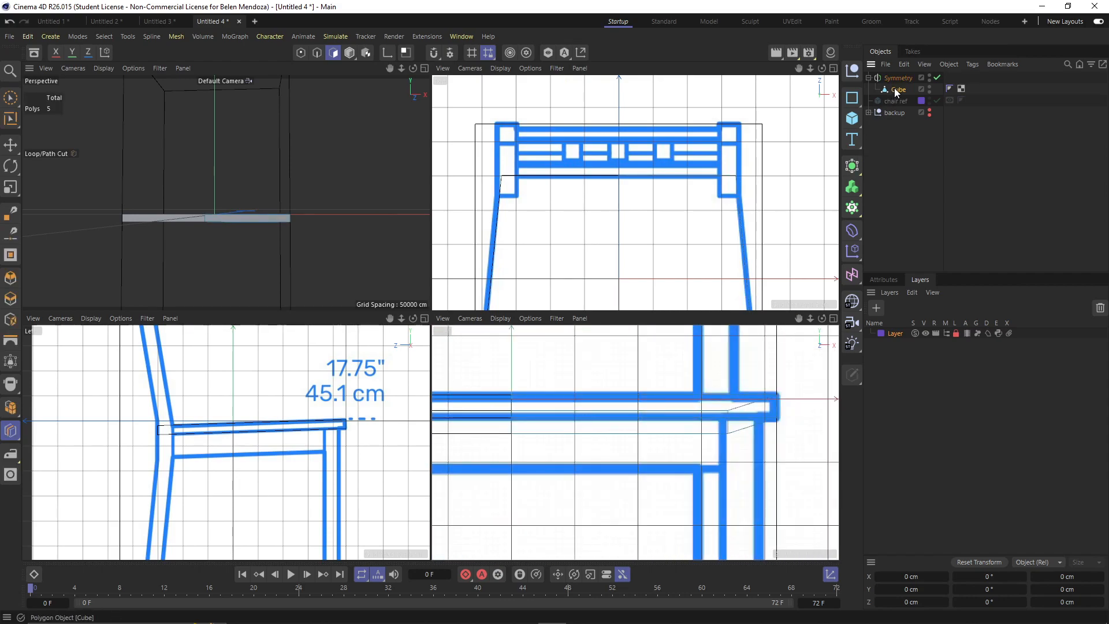
click(746, 406)
scroll(724, 429, up, 2)
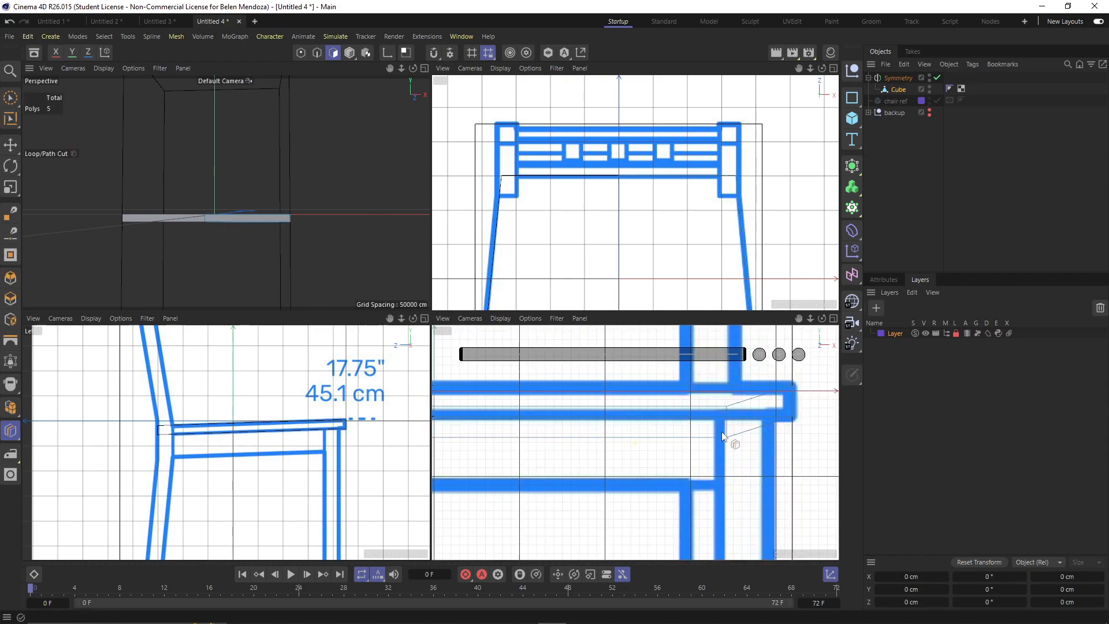
alt+middle_drag(725, 430, 685, 466)
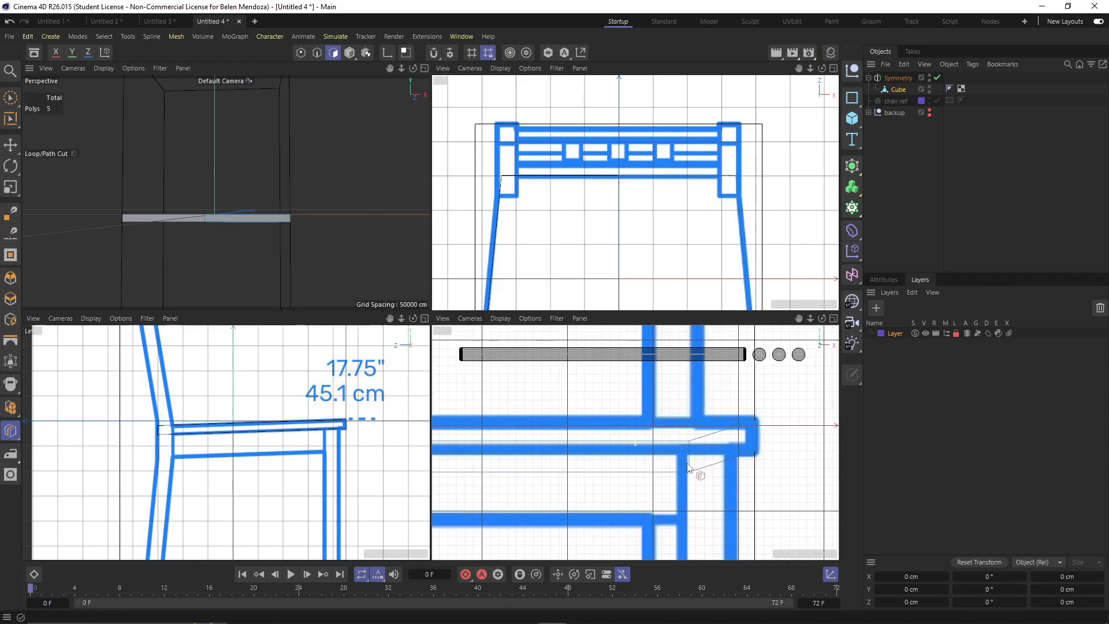
click(735, 452)
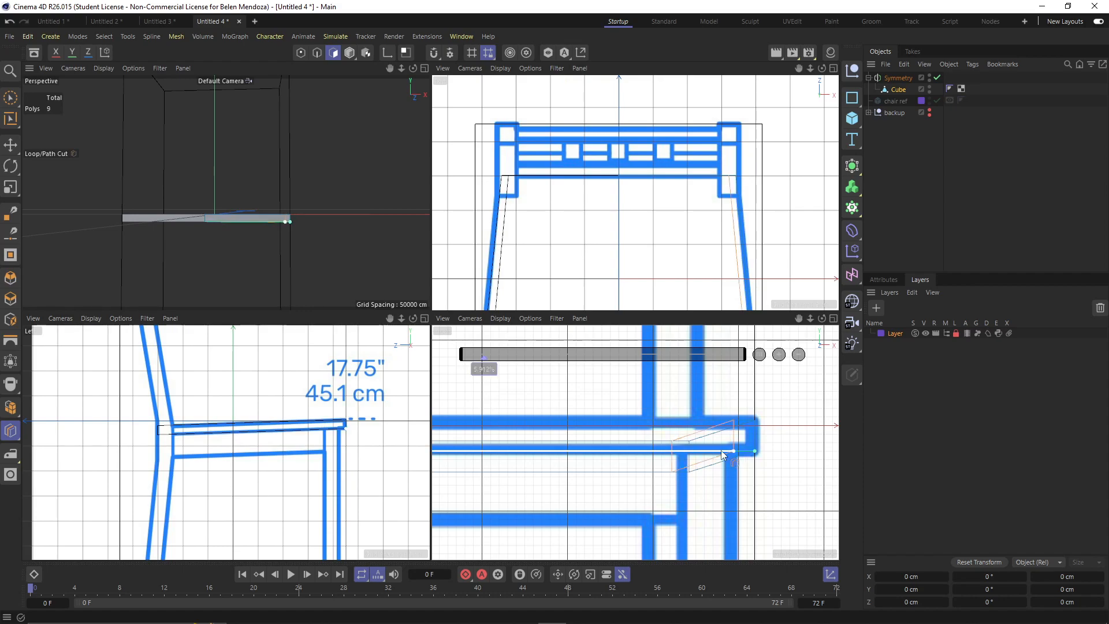
click(687, 458)
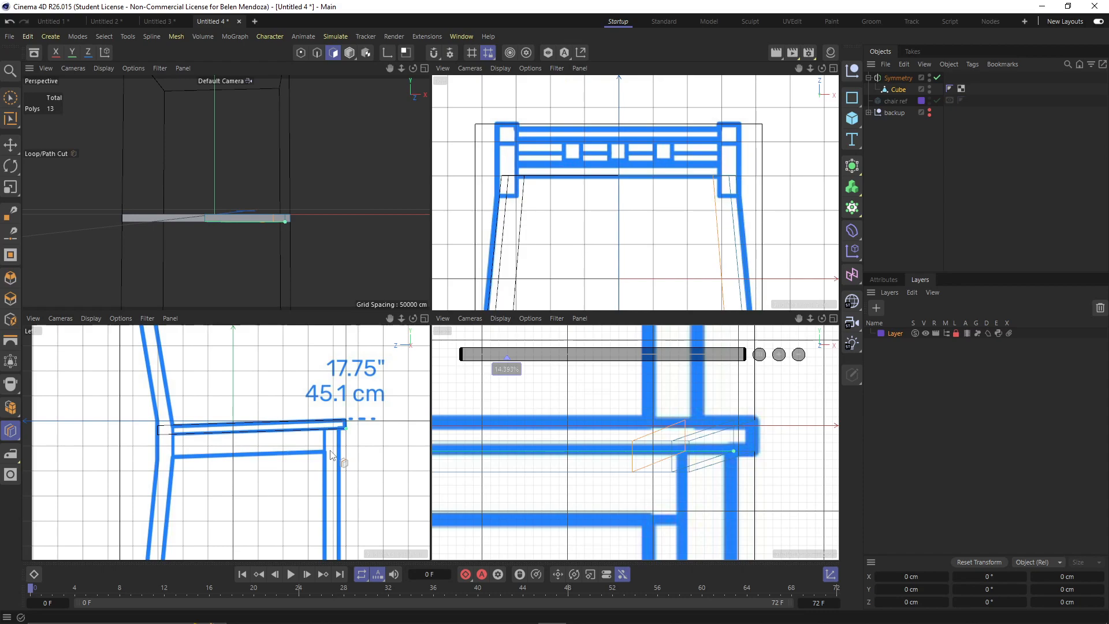
Add two loop cuts near the seat's front end in the side view, aligned with the reference front leg's edges
scroll(333, 454, up, 6)
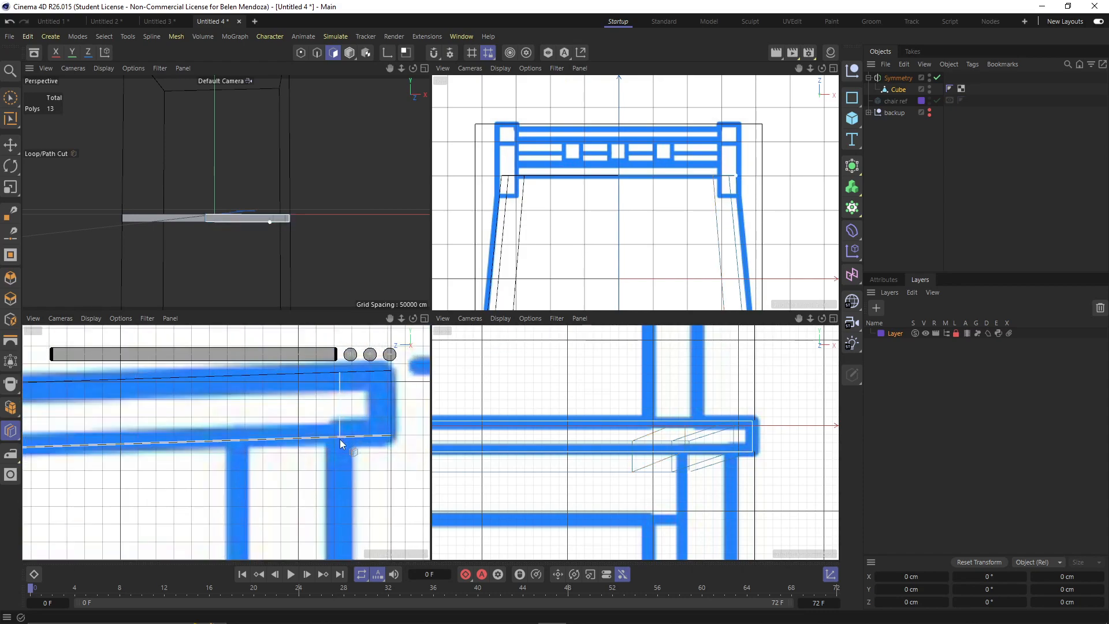
click(238, 444)
click(235, 442)
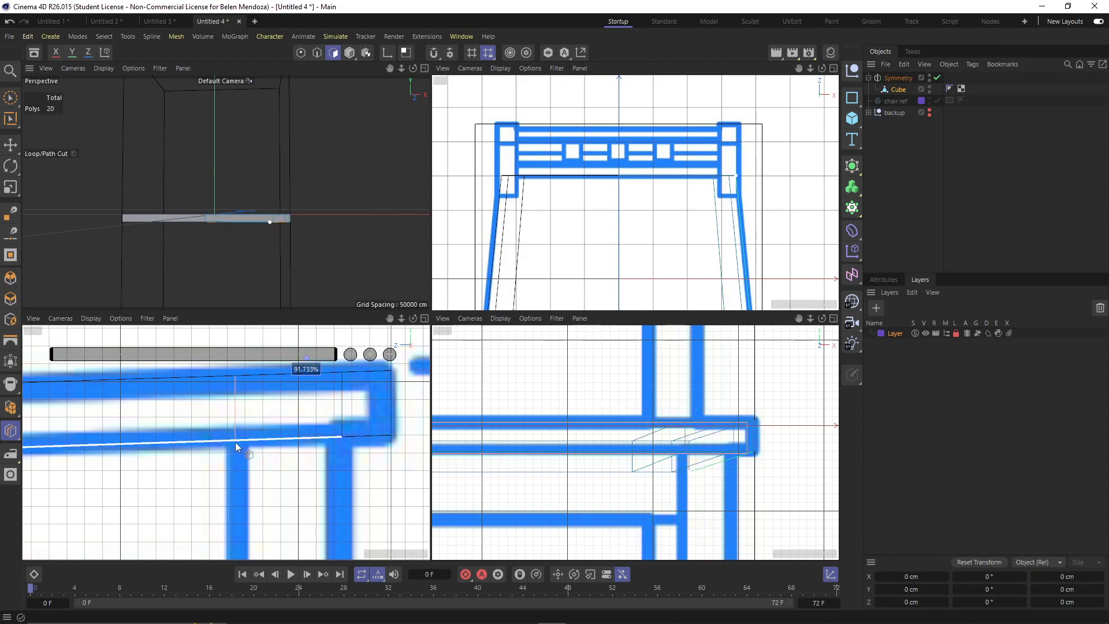
Add a loop cut near the seat's rear end in the side view, aligned with the reference rear leg's inner edge
scroll(243, 456, down, 4)
scroll(247, 464, down, 2)
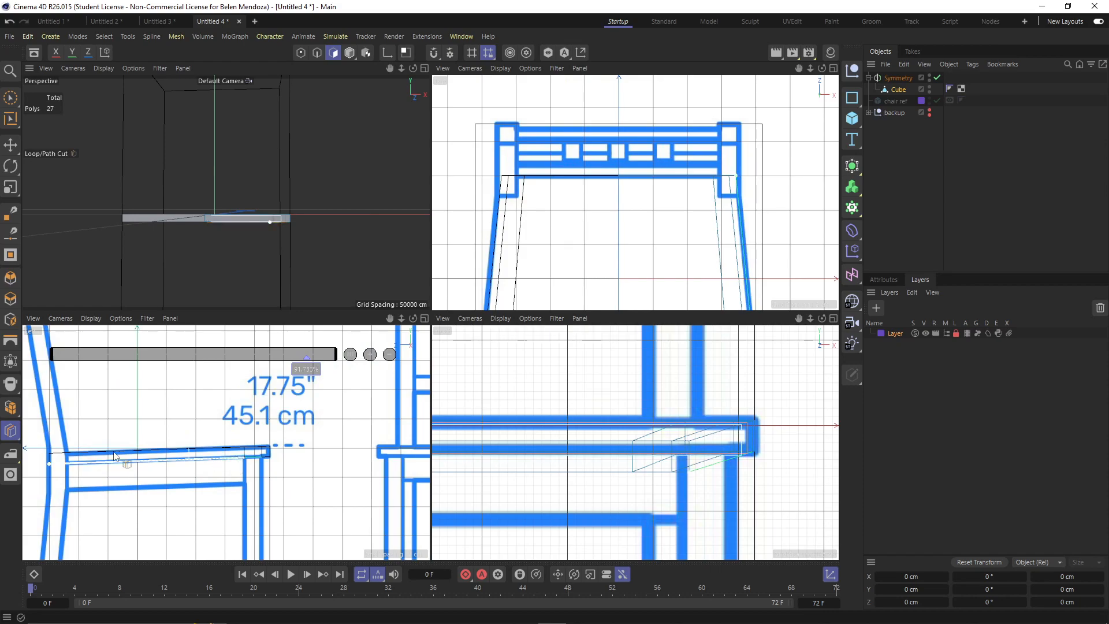
scroll(66, 460, up, 4)
scroll(75, 457, up, 3)
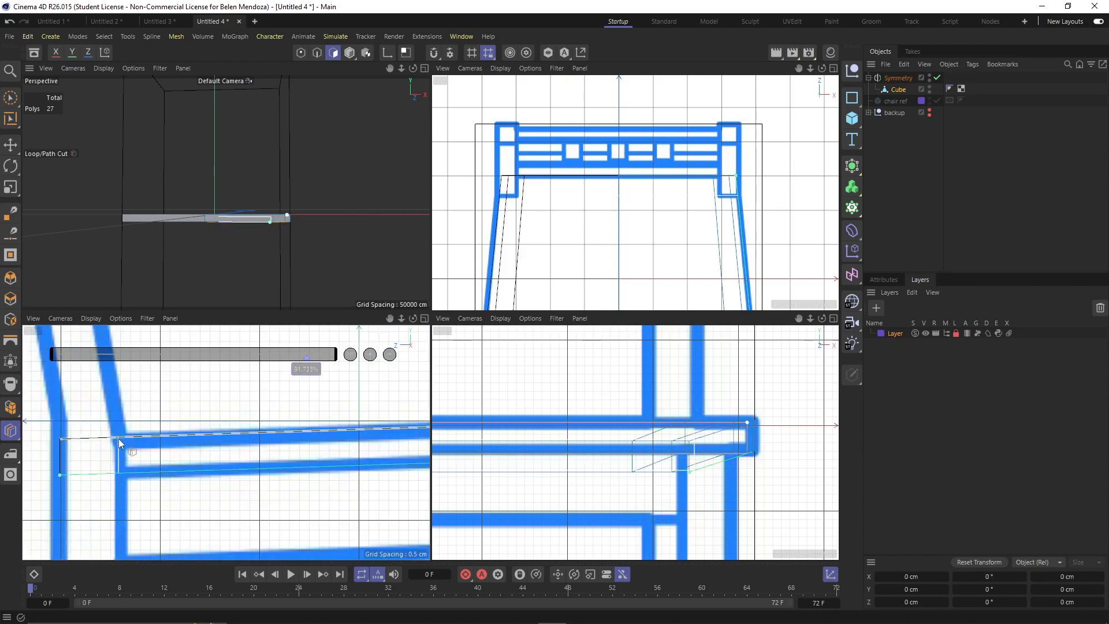
click(122, 442)
Select the seat's top rear corner polygon and extrude it upward to the top of the reference backrest post, at Y about 45.3 cm
scroll(290, 227, up, 5)
alt+drag(290, 227, 165, 306)
alt+drag(269, 259, 214, 268)
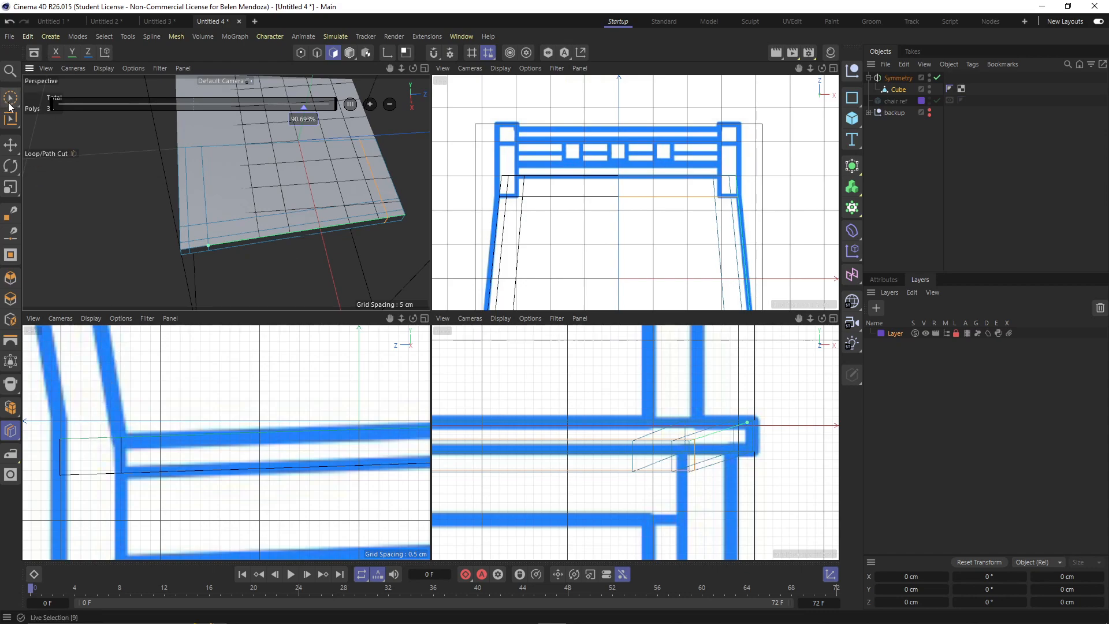
click(13, 147)
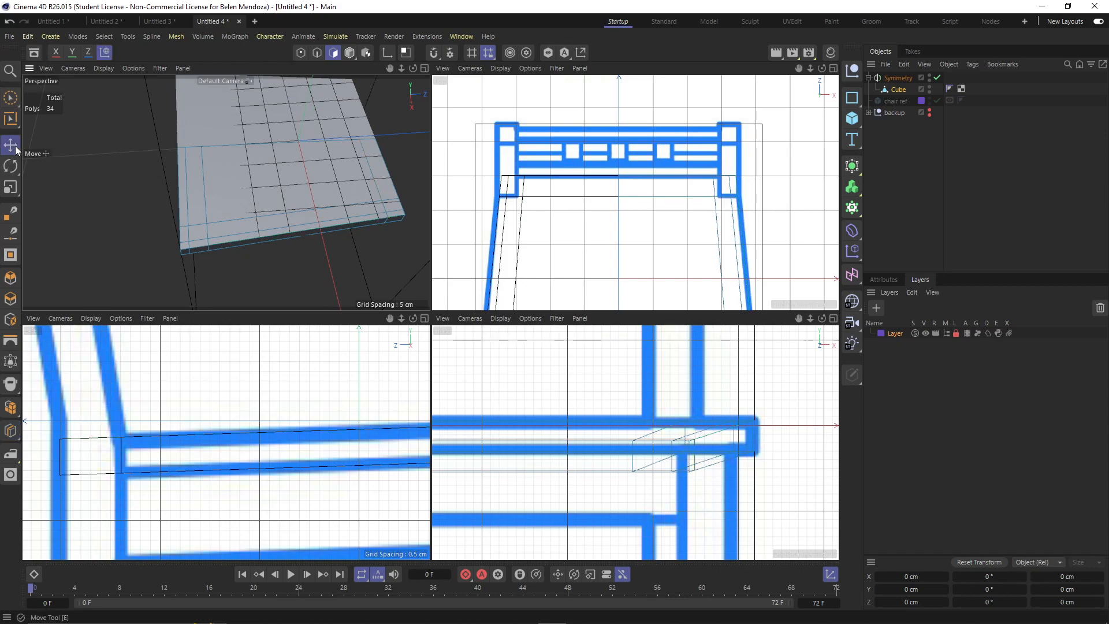
click(396, 212)
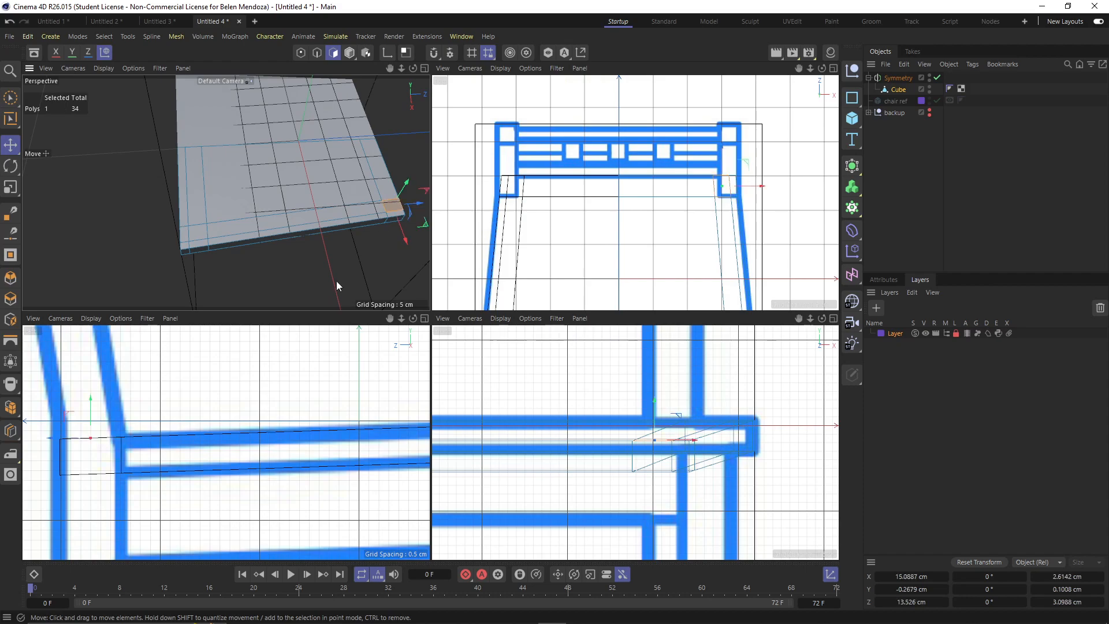
scroll(208, 457, down, 8)
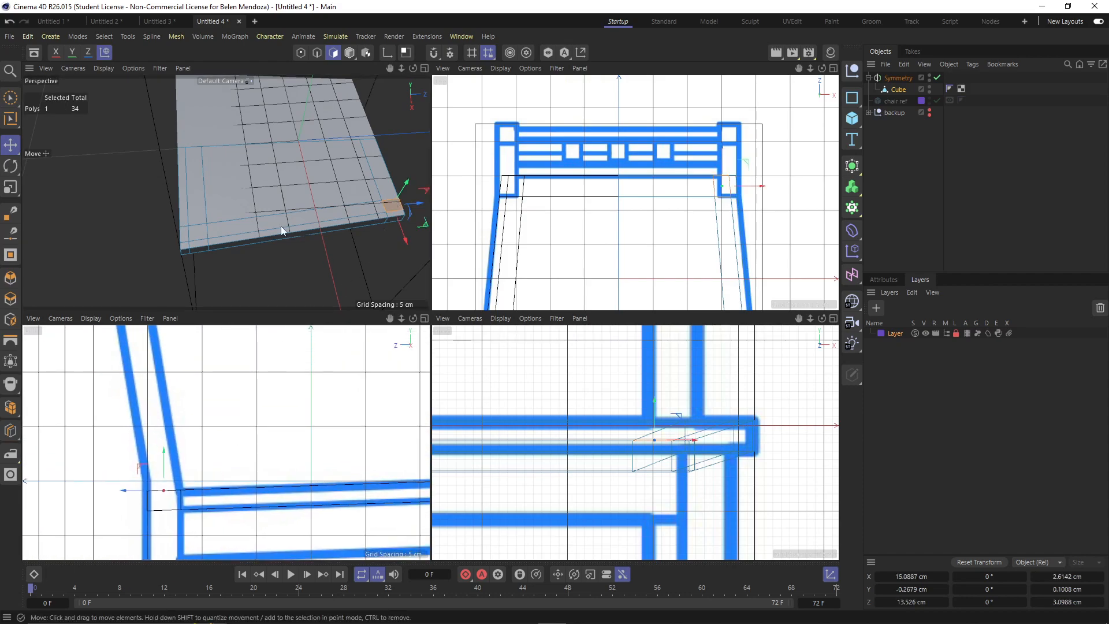
scroll(296, 230, down, 5)
alt+drag(307, 217, 283, 245)
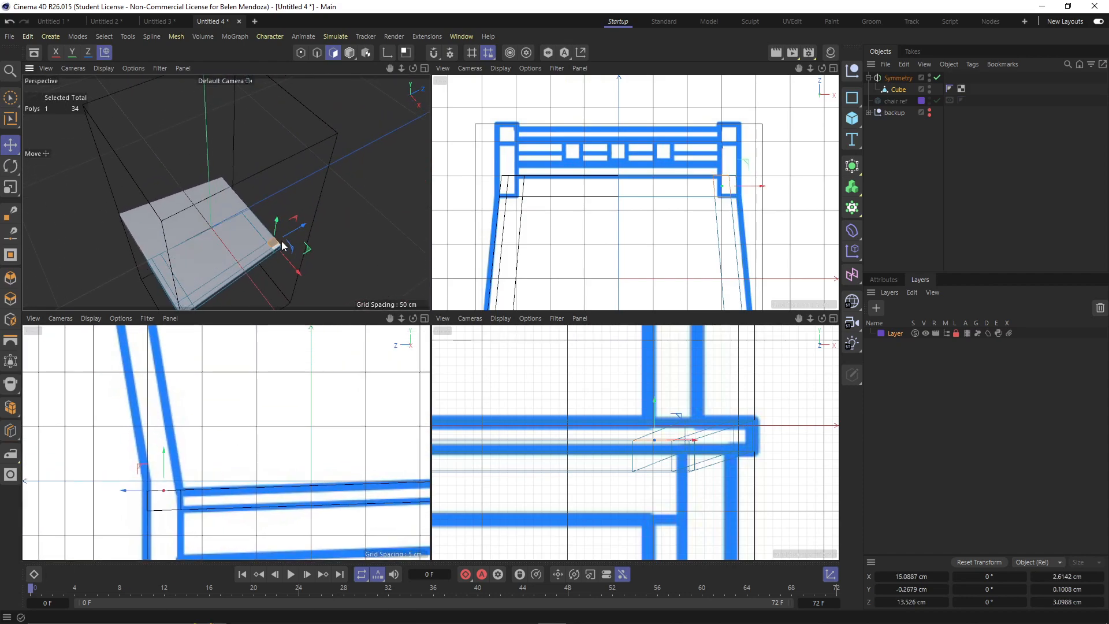
scroll(198, 465, down, 5)
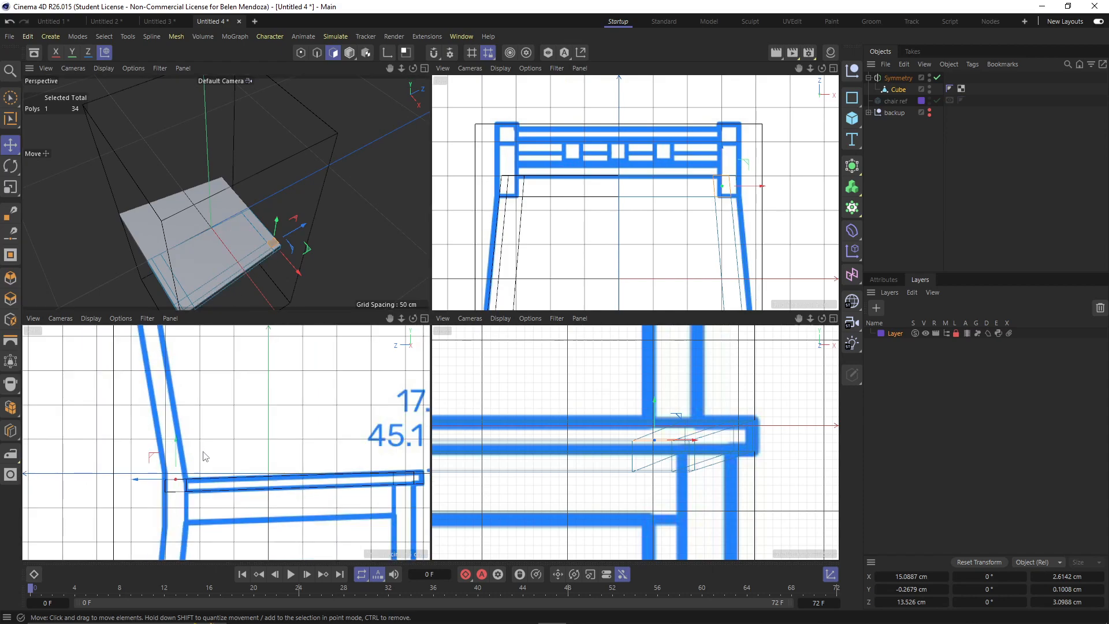
scroll(192, 503, down, 3)
ctrl+drag(187, 498, 178, 342)
Move the post's top face backward to Z about 21.05 cm so the post follows the slanted reference in the side view
scroll(178, 344, up, 5)
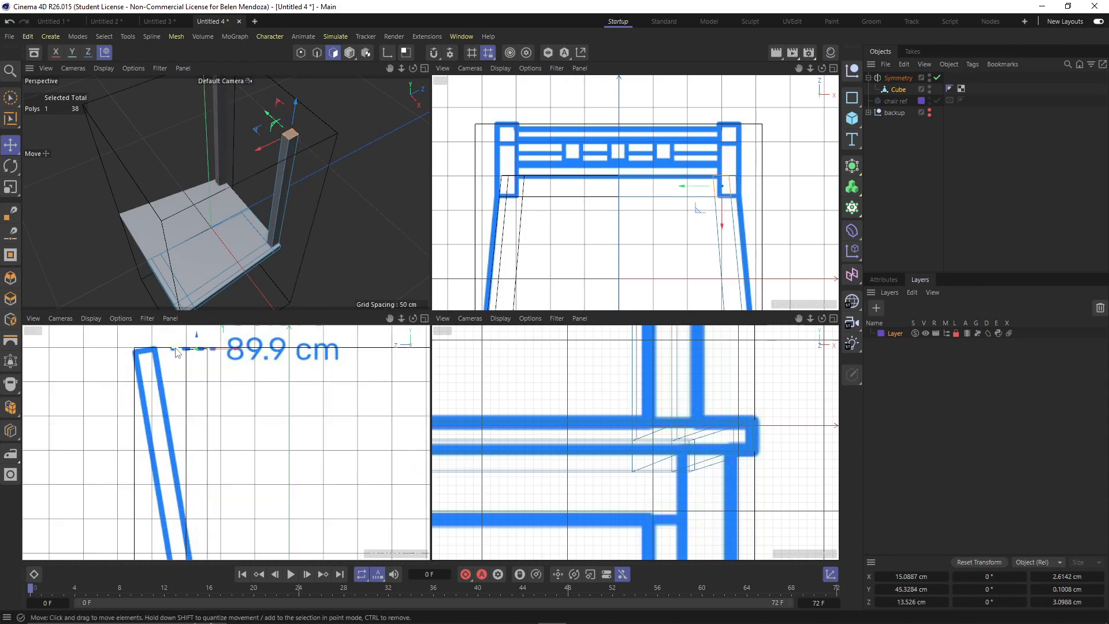
drag(227, 398, 151, 396)
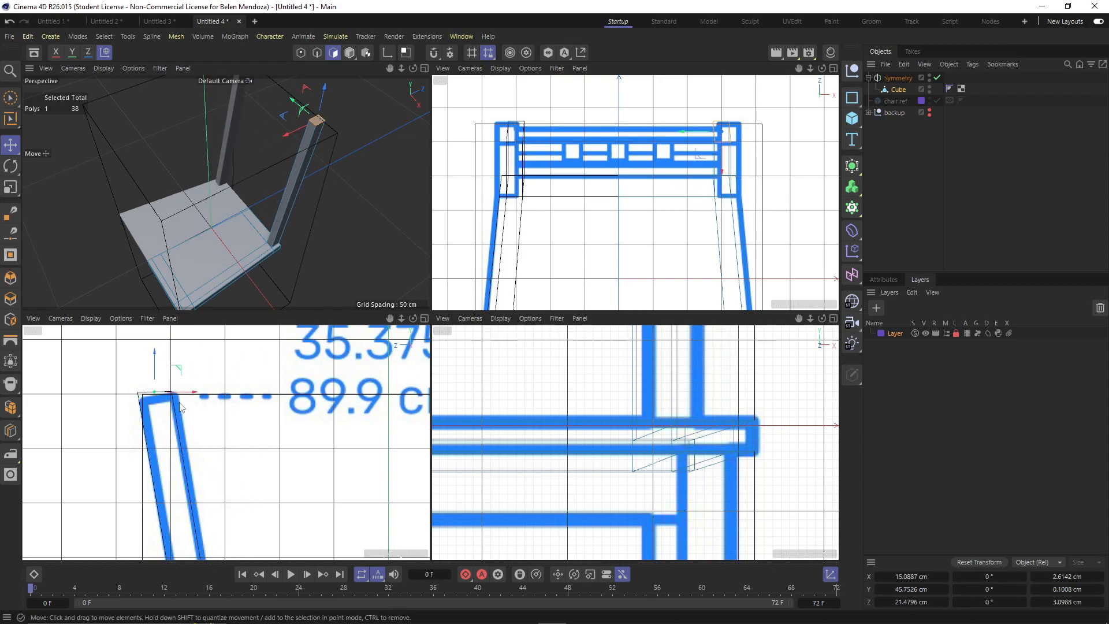
scroll(167, 417, up, 2)
scroll(165, 413, up, 2)
drag(143, 339, 187, 376)
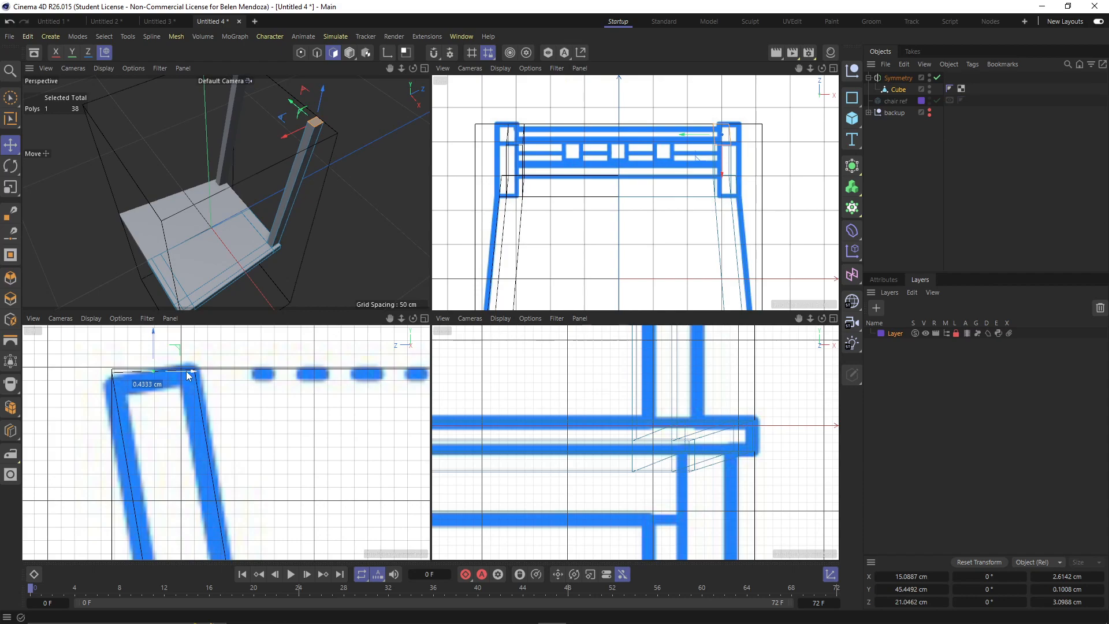
Rotate the post's top face to match the reference's slanted end, and lower it slightly to Y about 45.28 cm
key(r)
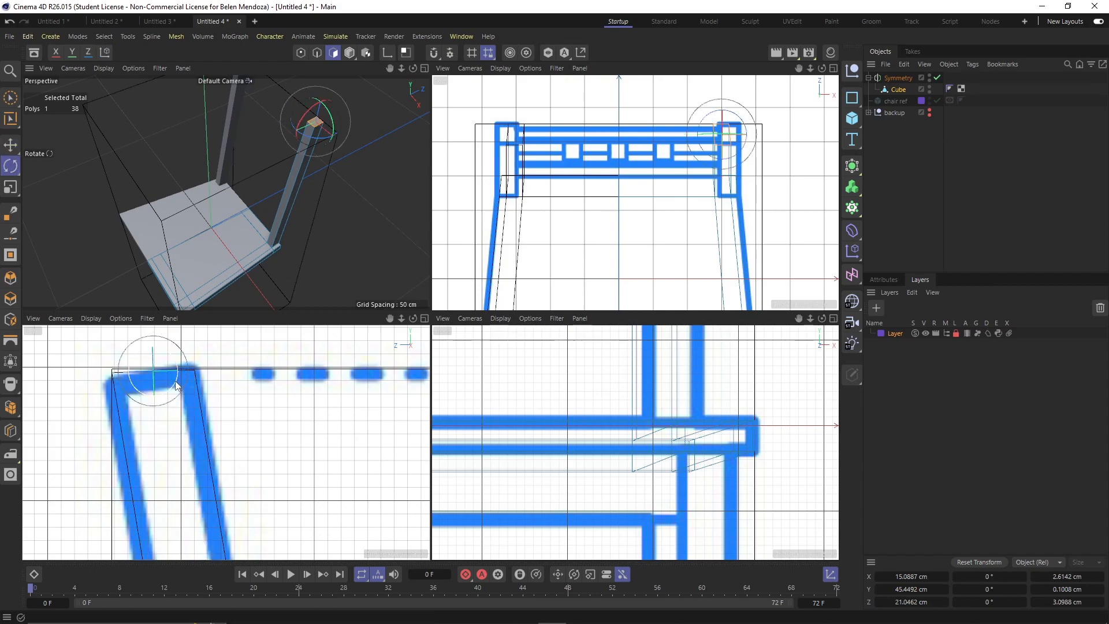
drag(176, 386, 186, 385)
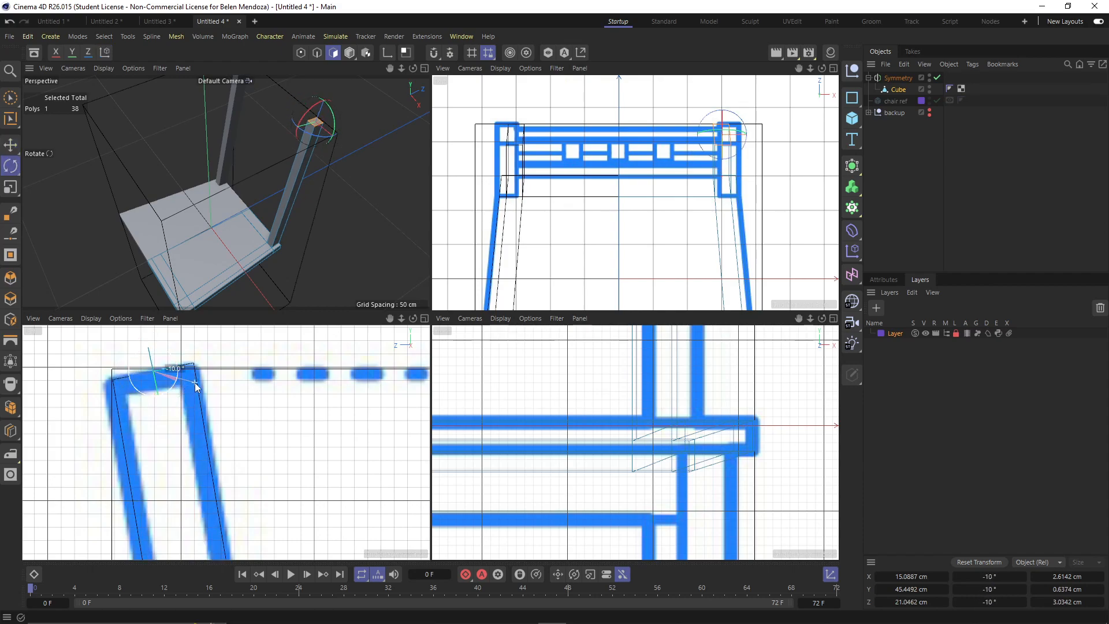
drag(195, 388, 179, 388)
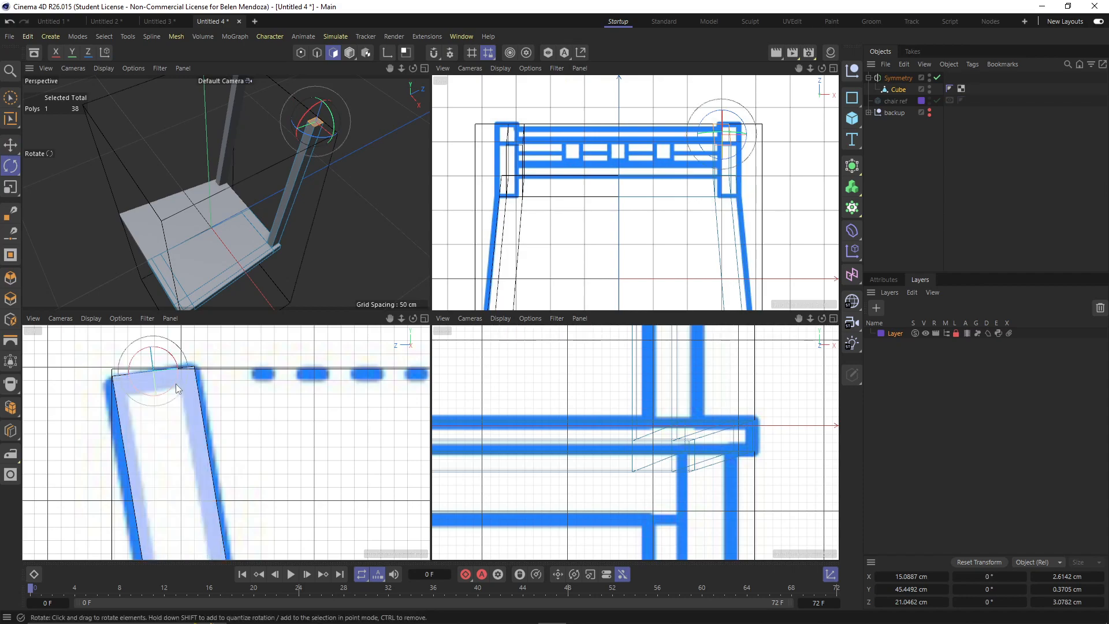
key(e)
key(w)
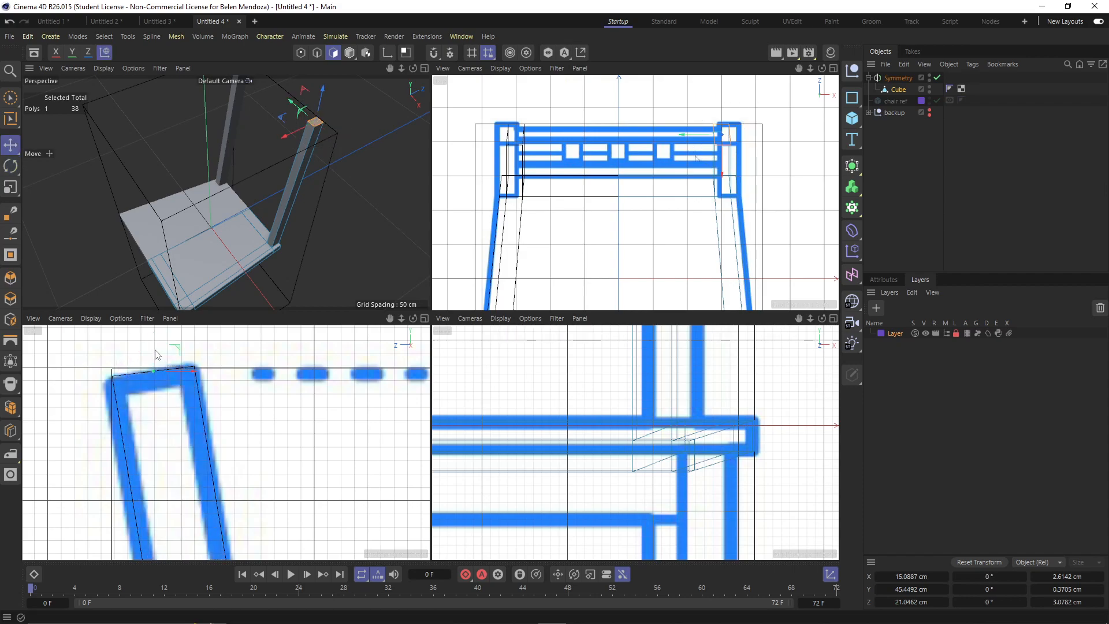
drag(156, 357, 156, 358)
Select the seat's underside rear corner polygon and extrude it down to the apron rail's lower edge, at Y about -6.64 cm
scroll(168, 369, down, 6)
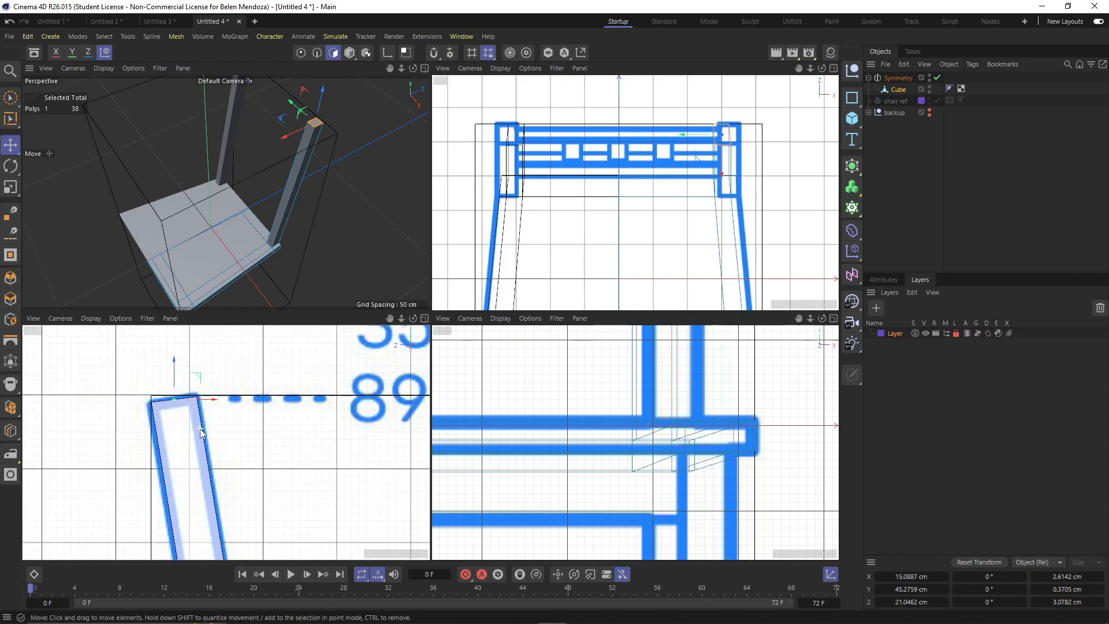
scroll(265, 462, down, 3)
alt+middle_drag(281, 468, 257, 389)
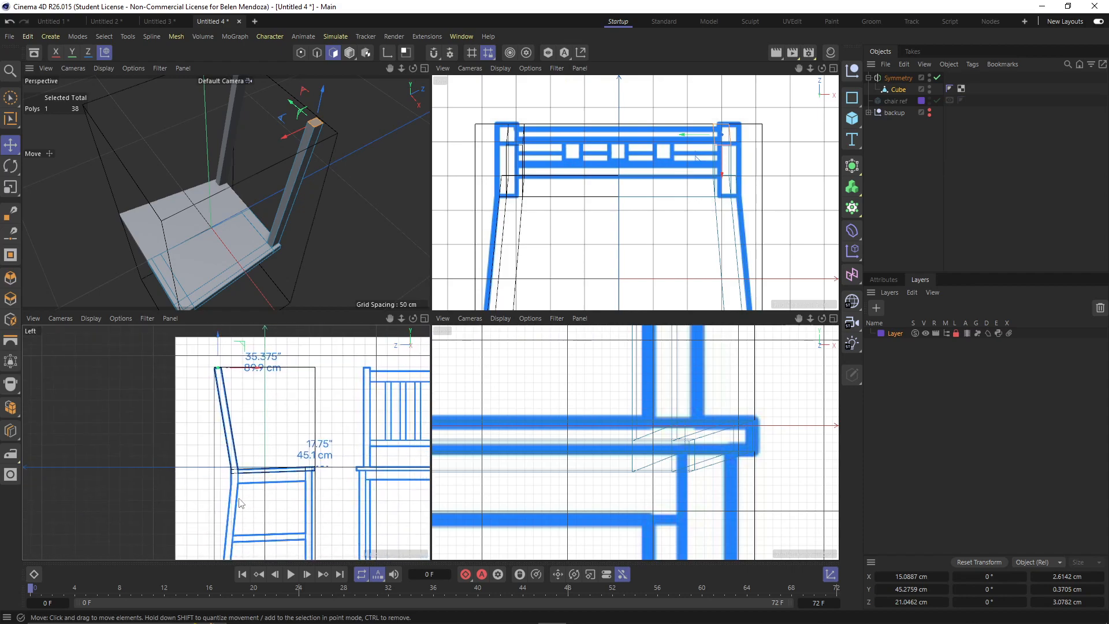
scroll(234, 464, up, 3)
alt+drag(263, 274, 251, 208)
scroll(250, 199, up, 5)
click(248, 178)
alt+middle_drag(240, 502, 258, 474)
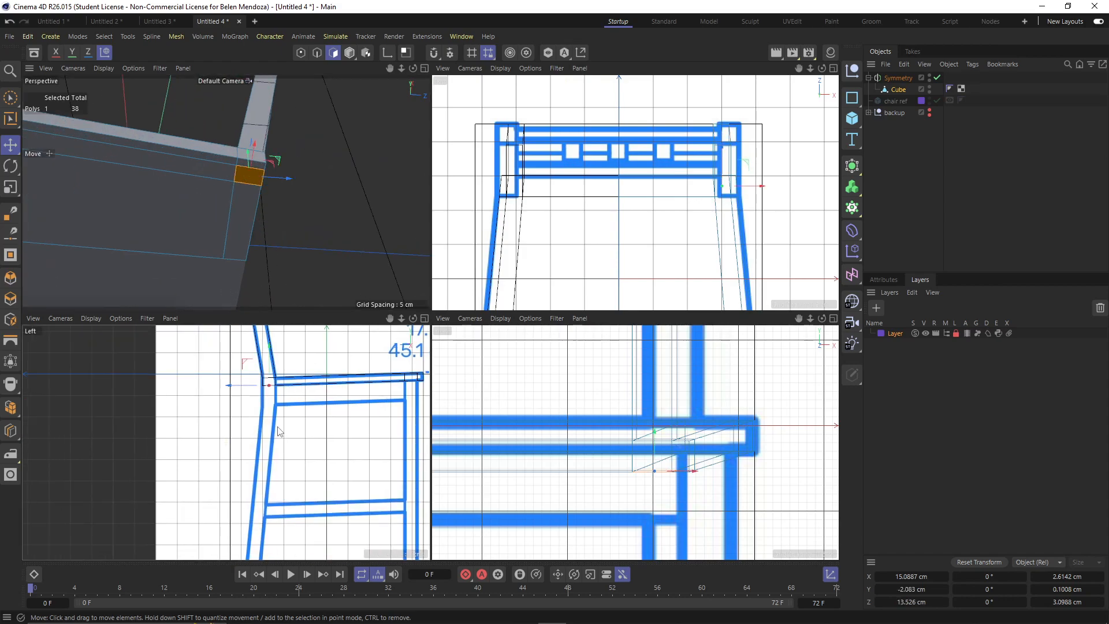
scroll(257, 475, up, 3)
ctrl+drag(266, 340, 264, 367)
scroll(267, 427, up, 1)
scroll(268, 427, up, 1)
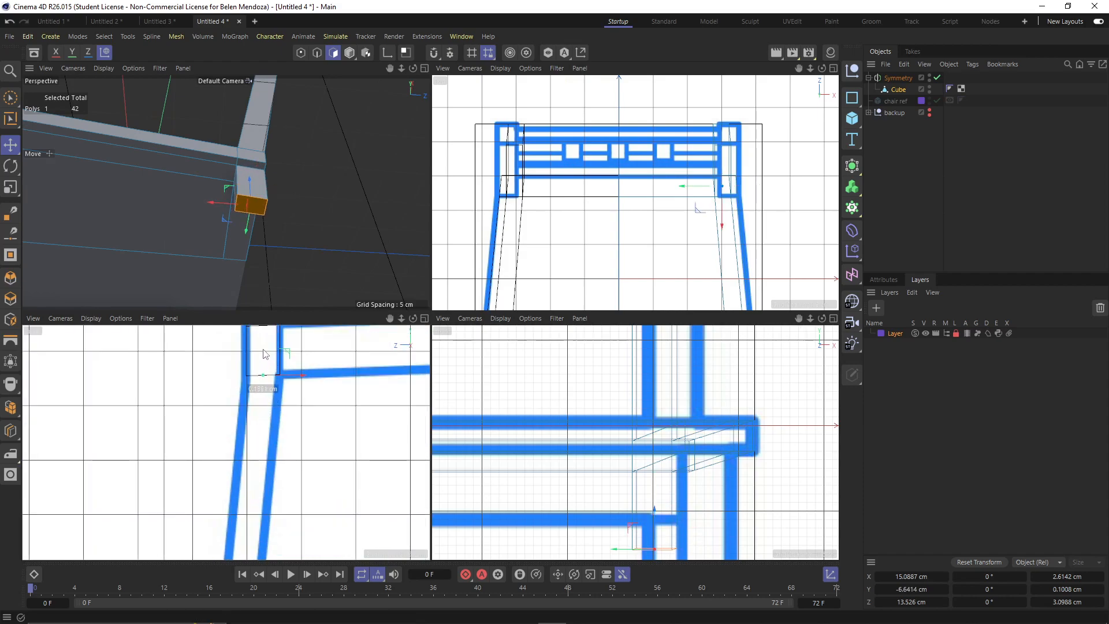
Extrude the rear leg stub again and move its end face to the reference foot, at Y about -44.2 cm and Z about 17.44 cm
scroll(264, 405, down, 2)
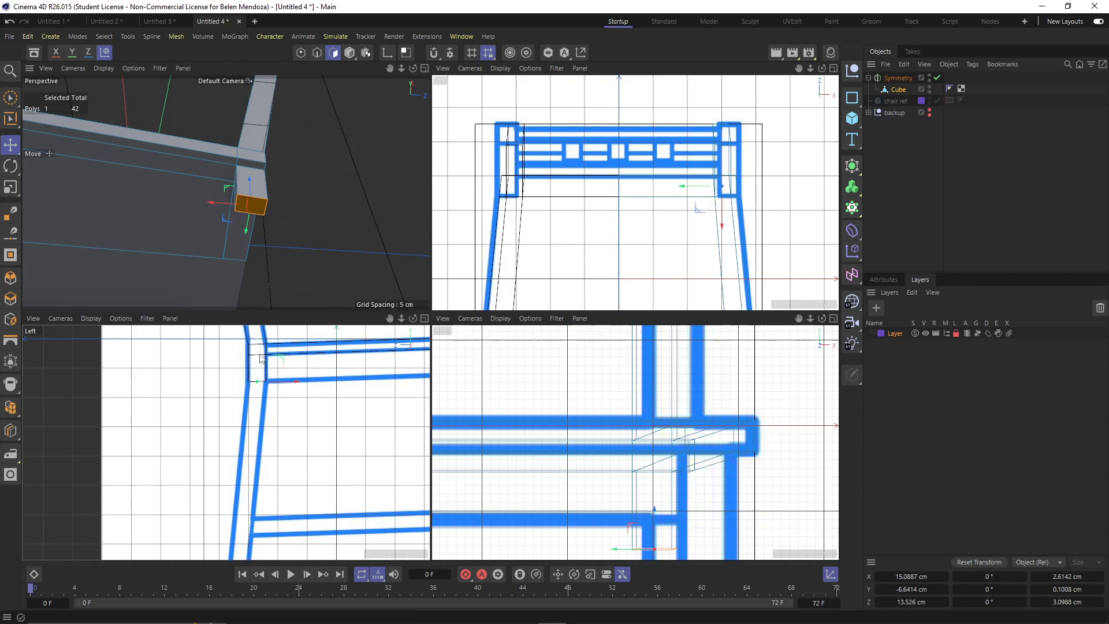
scroll(286, 421, up, 1)
alt+middle_drag(283, 426, 287, 418)
ctrl+drag(268, 353, 254, 491)
alt+middle_drag(324, 524, 343, 434)
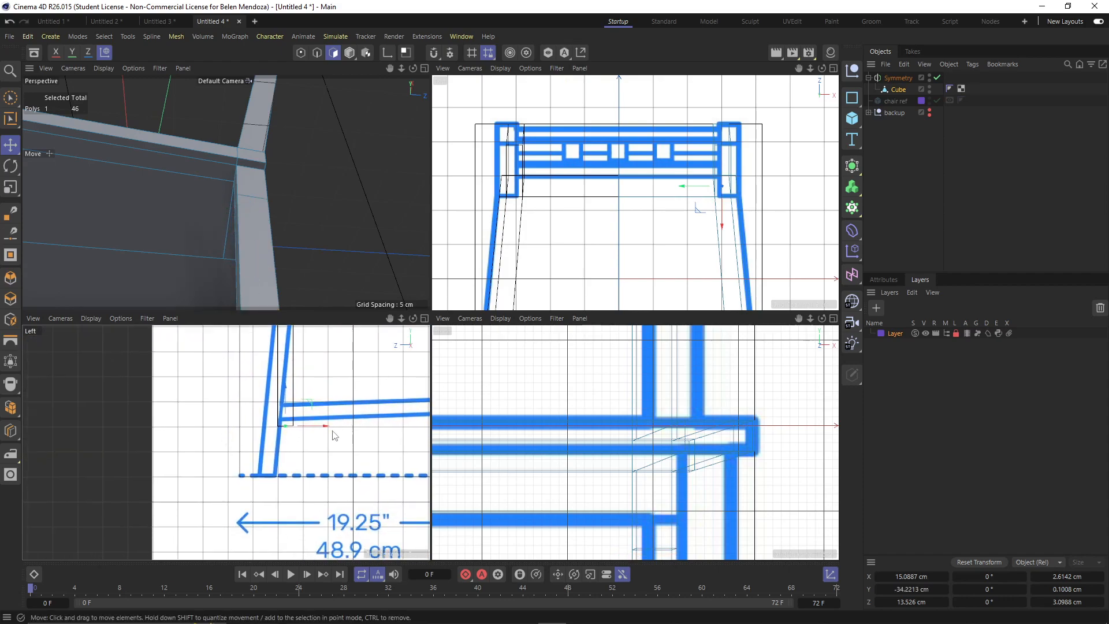
scroll(287, 433, up, 3)
drag(289, 405, 275, 549)
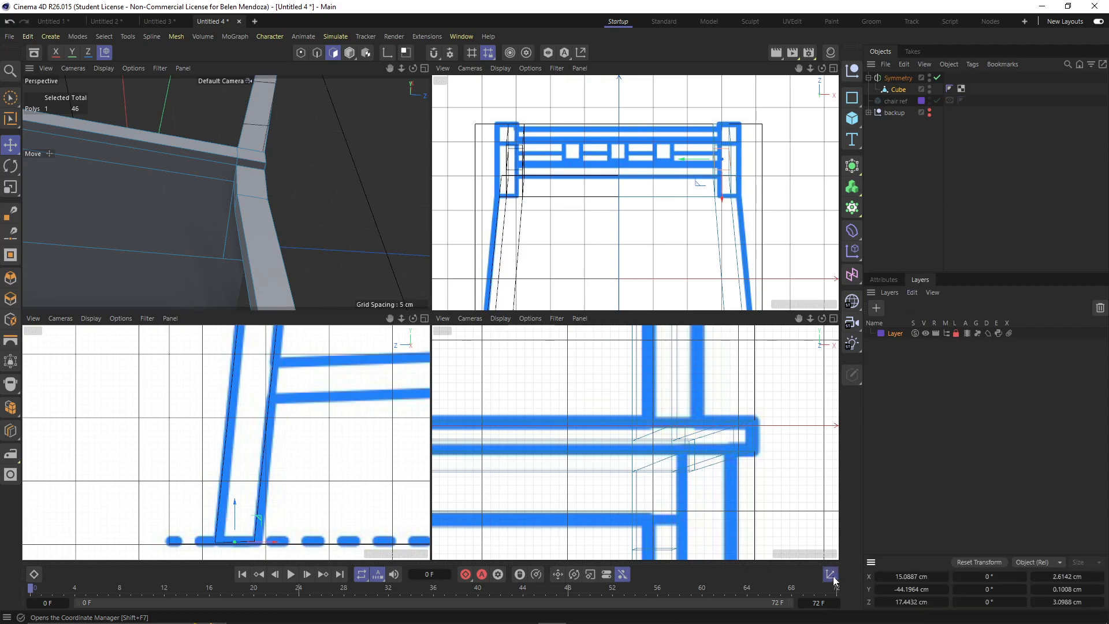
Flatten the rear leg's bottom face to a Y size of 0 cm, and snap it to the chair ref's ground edge with Edge snapping enabled
click(870, 280)
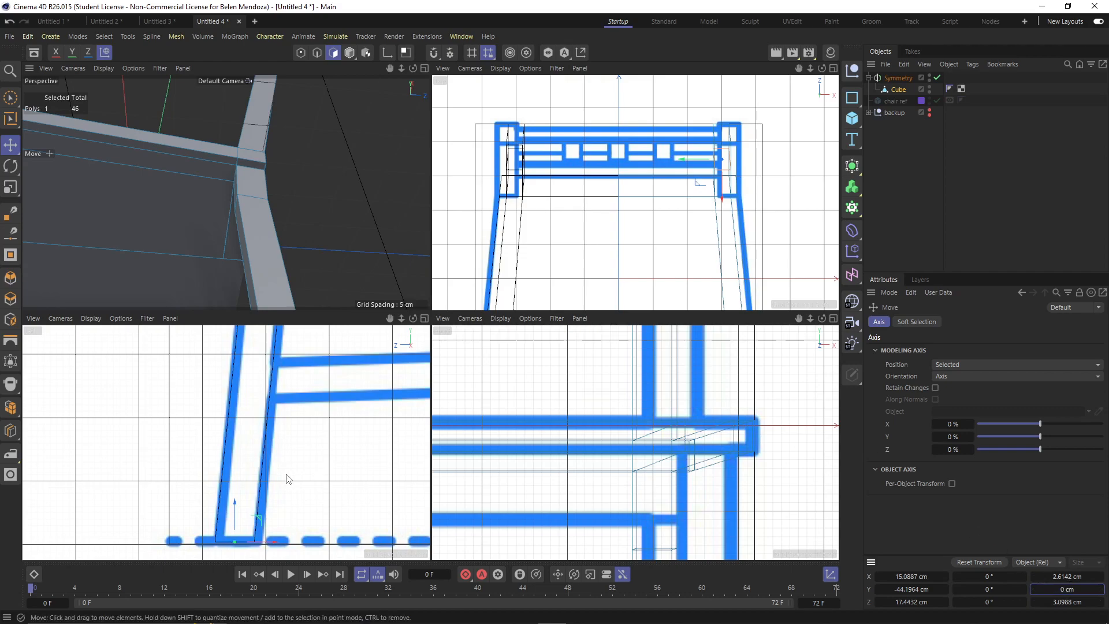
scroll(228, 536, up, 4)
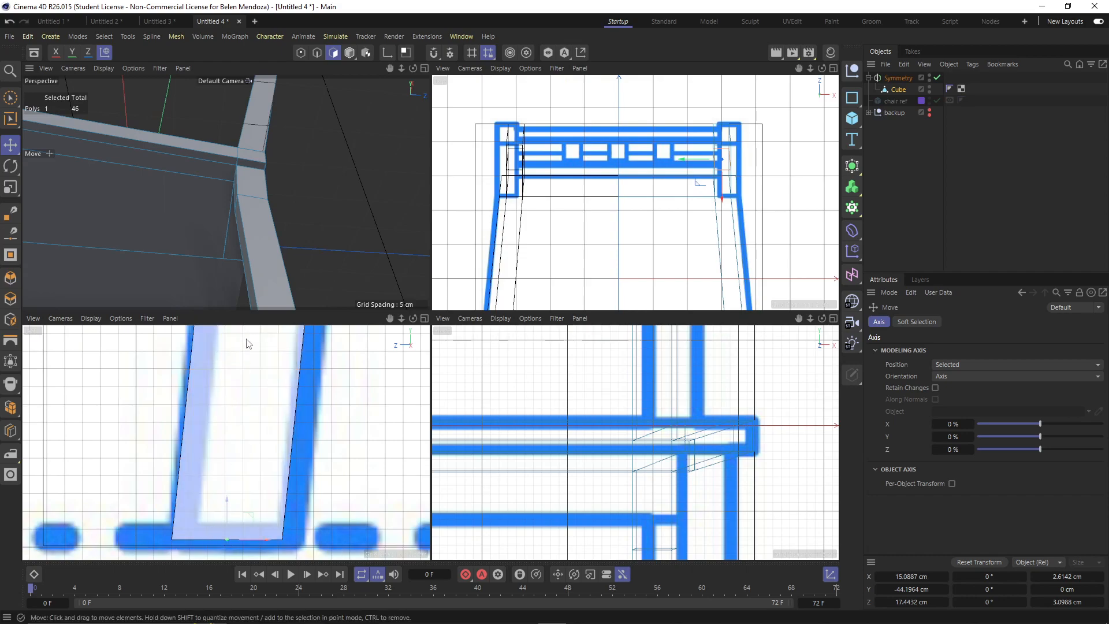
click(439, 51)
click(450, 54)
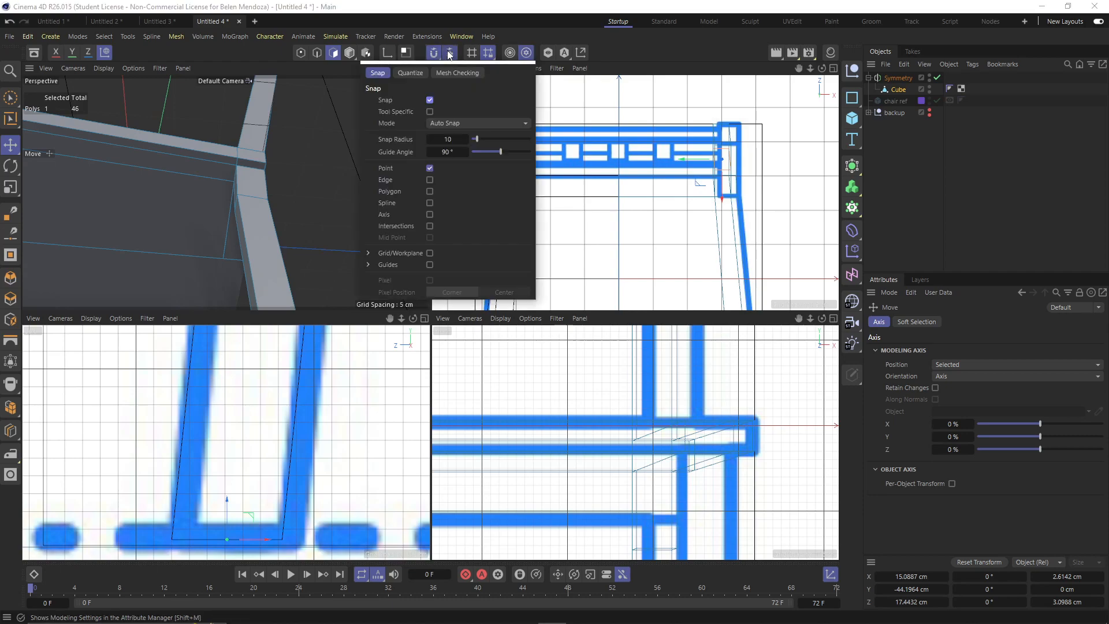
click(430, 180)
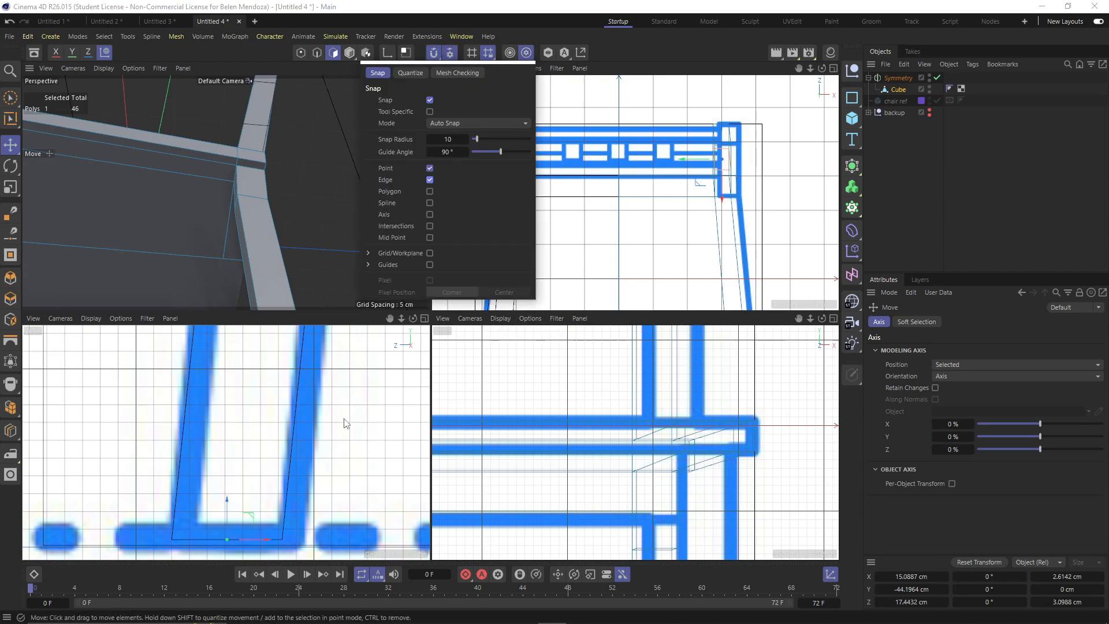
drag(234, 509, 231, 524)
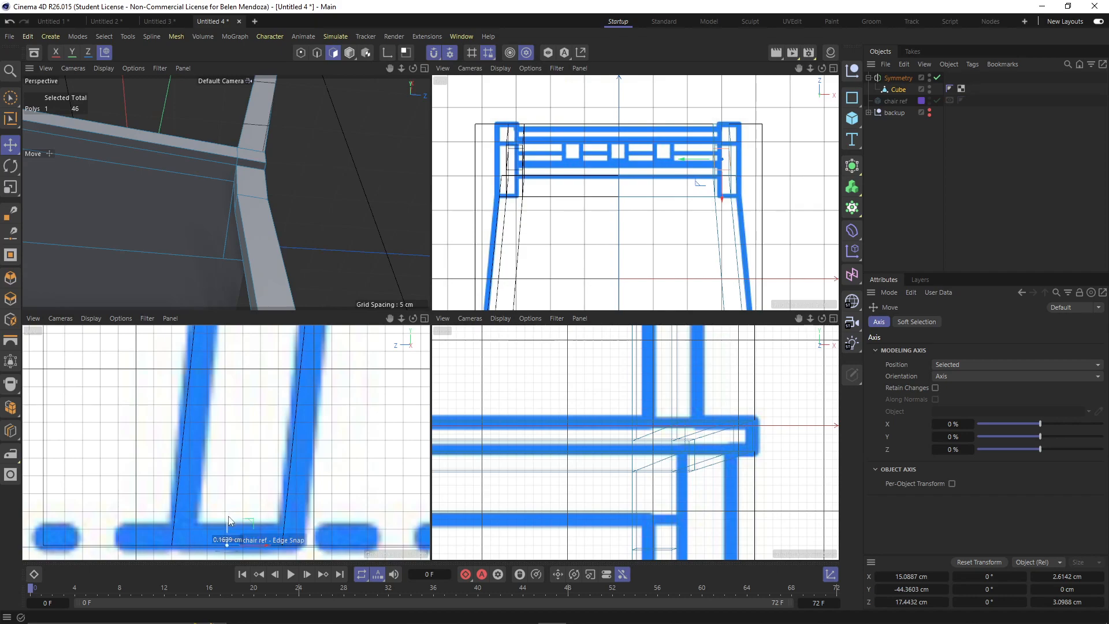
Extrude the seat's underside front corner polygon down to the apron rail's lower edge and flatten the new face to a Y size of 0 cm
scroll(254, 500, down, 3)
scroll(254, 501, down, 5)
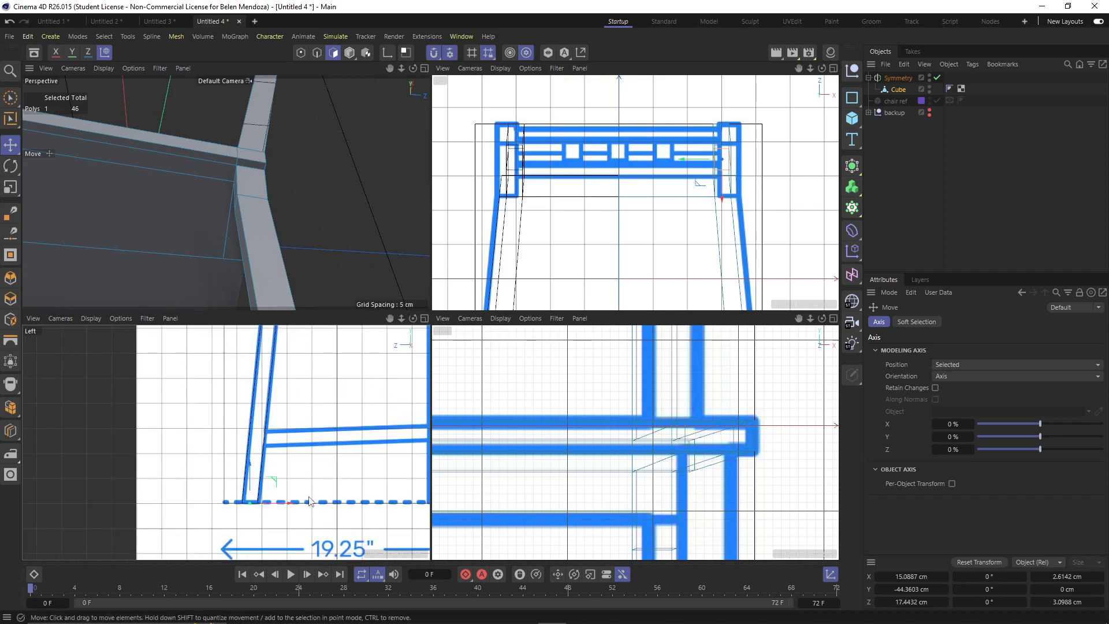
scroll(235, 467, up, 5)
alt+drag(130, 185, 100, 186)
click(133, 156)
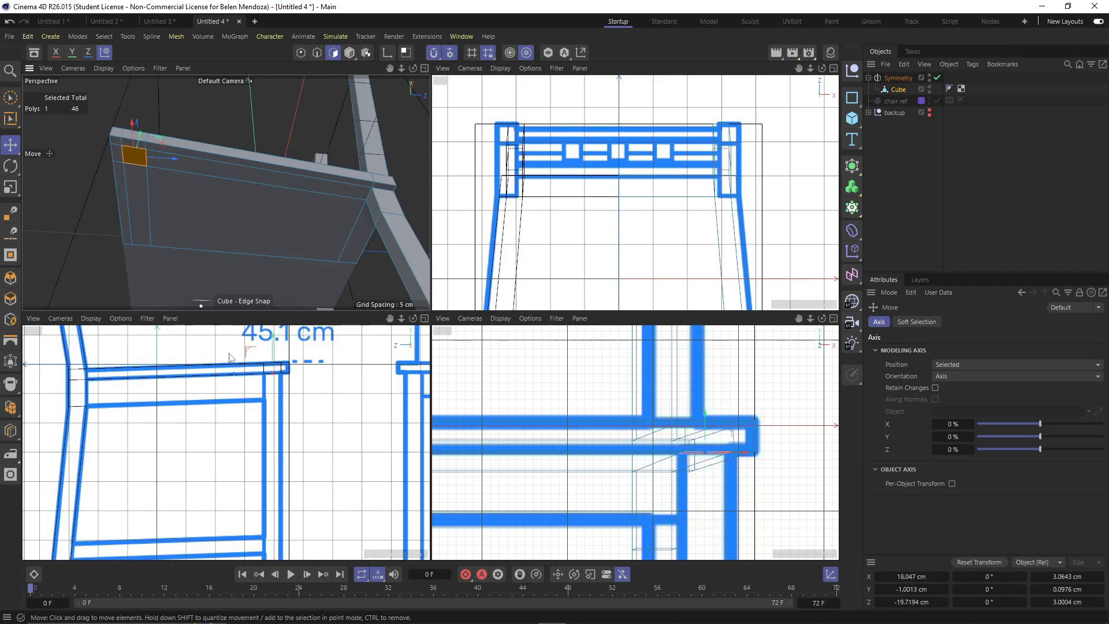
scroll(272, 412, up, 3)
alt+middle_drag(272, 394, 266, 423)
ctrl+drag(266, 351, 264, 423)
scroll(263, 426, up, 3)
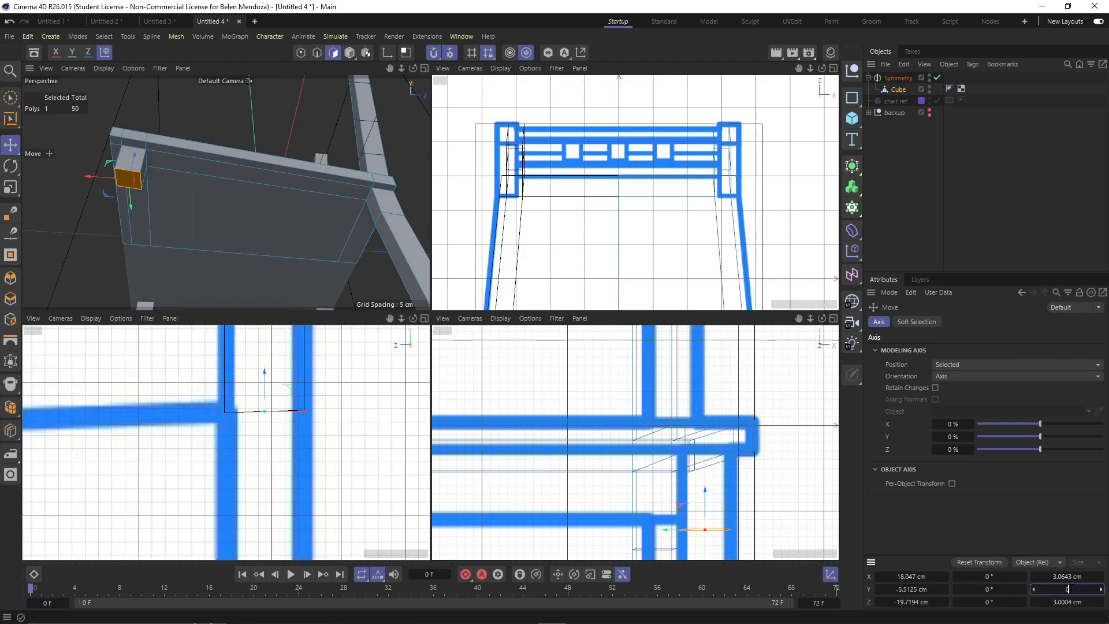
Adjust the height of the front leg stub's end face to Y about -5.6 cm, matching the apron rail's lower edge
drag(267, 380, 269, 387)
scroll(295, 452, down, 5)
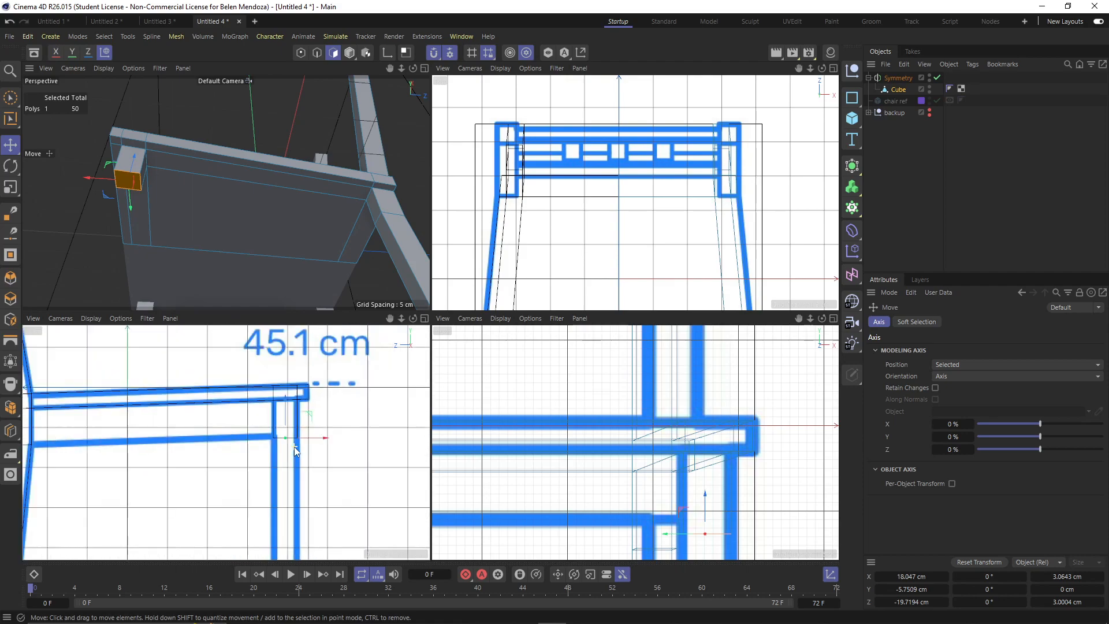
scroll(265, 449, up, 5)
scroll(326, 417, up, 4)
drag(340, 399, 341, 390)
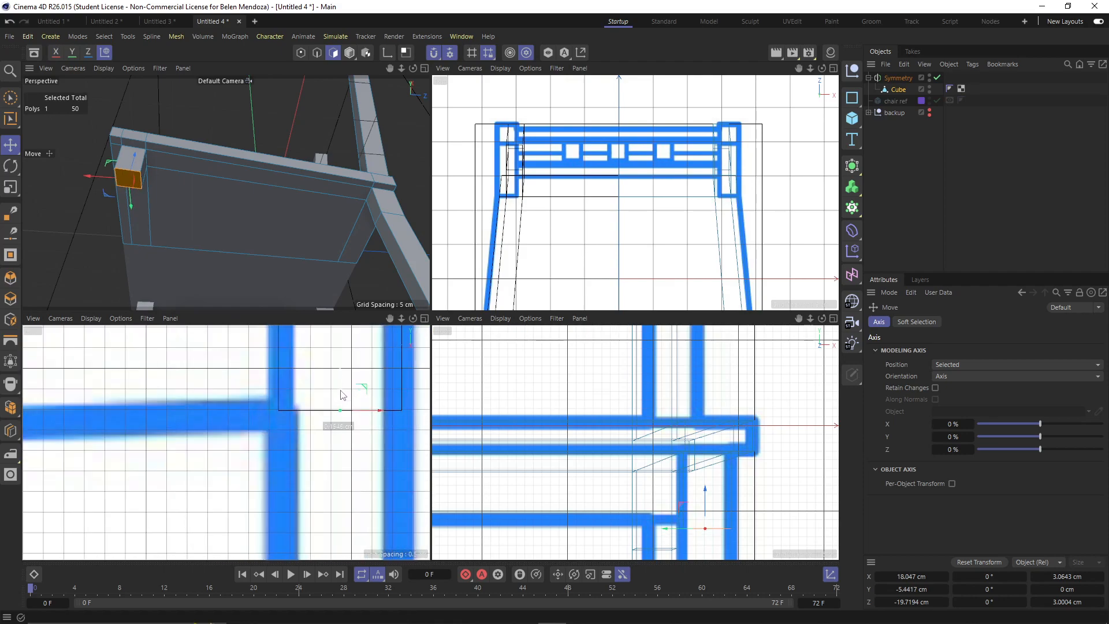
key(ctrl+z)
scroll(337, 415, down, 6)
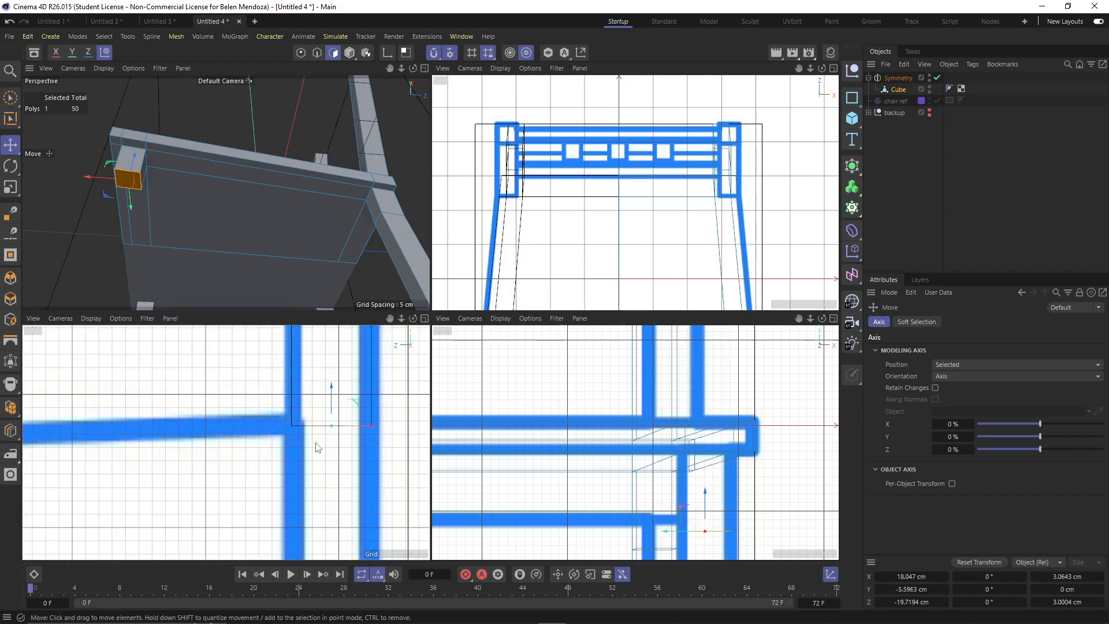
scroll(332, 381, down, 4)
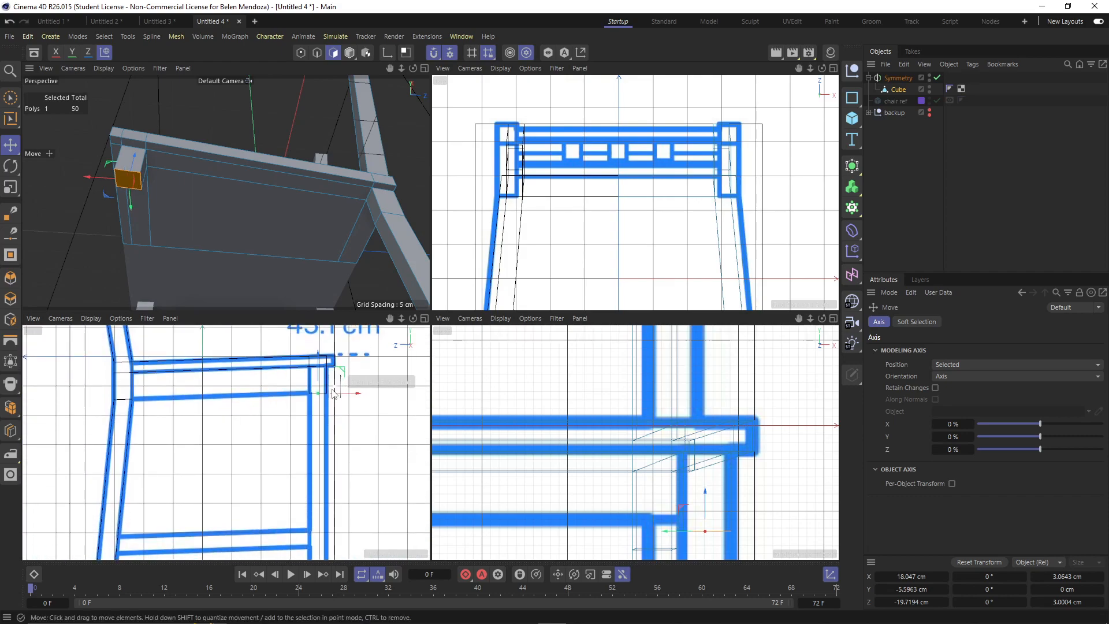
drag(330, 370, 330, 512)
scroll(327, 405, up, 3)
key(ctrl+z)
Extrude the front leg stub's end face down to the ground line, at Y about -44.36 cm, to form the full front leg
ctrl+drag(324, 363, 332, 501)
scroll(341, 471, down, 3)
scroll(333, 501, up, 3)
scroll(332, 497, up, 3)
scroll(333, 497, down, 6)
Add a loop cut around the front leg at the upper edge of the reference's lower stretcher, at an offset of about 40%
alt+middle_drag(335, 479, 335, 511)
scroll(337, 482, up, 5)
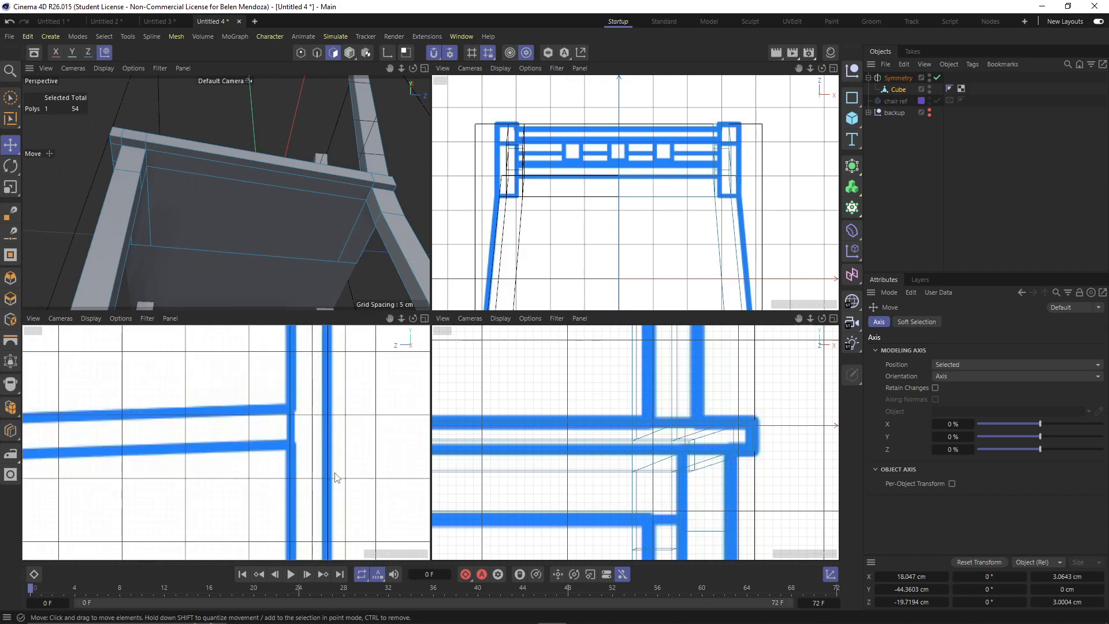
key(k)
key(l)
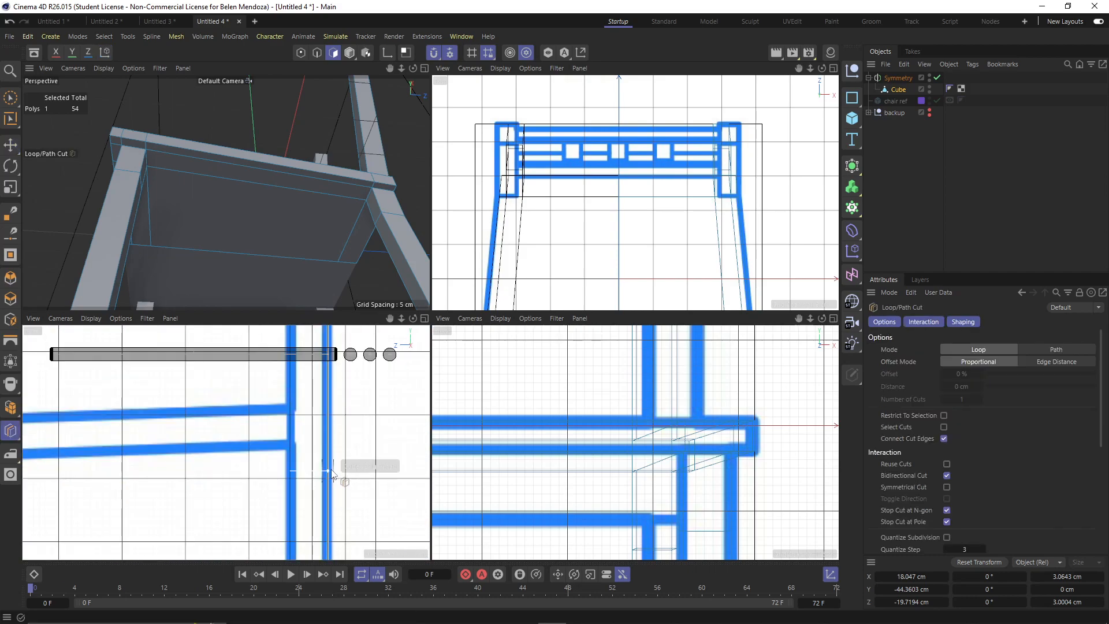
click(294, 411)
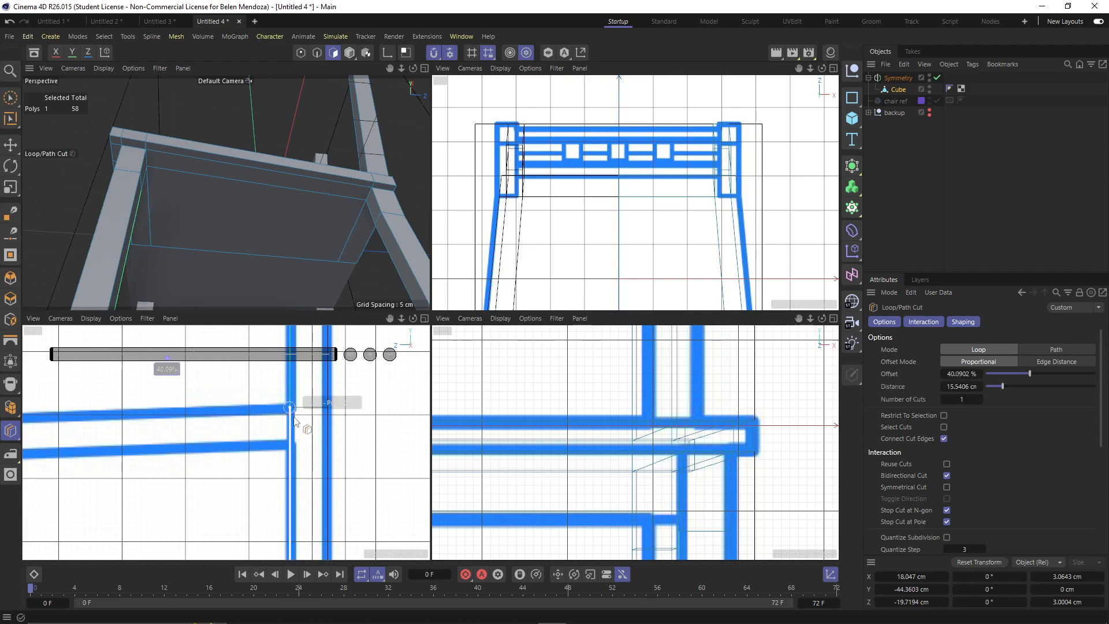
Loop-cut the front leg at the lower stretcher's lower edge (about 80%) and the rear leg at both stretcher edges (about 38% and 79%)
click(291, 447)
scroll(232, 491, down, 3)
alt+middle_drag(232, 491, 364, 443)
scroll(87, 400, up, 2)
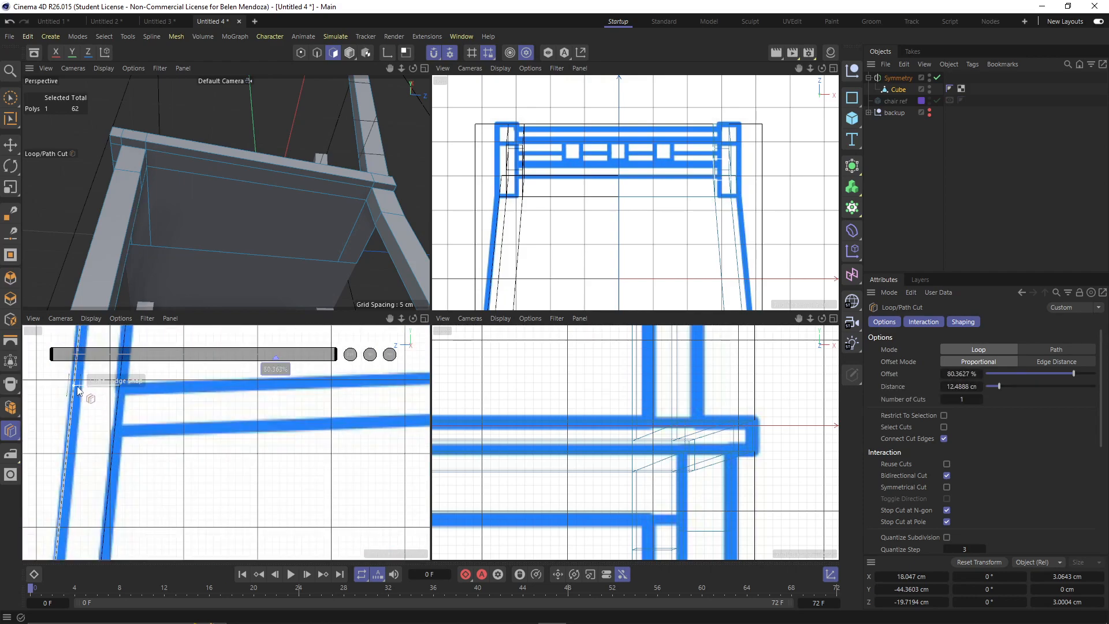
click(74, 388)
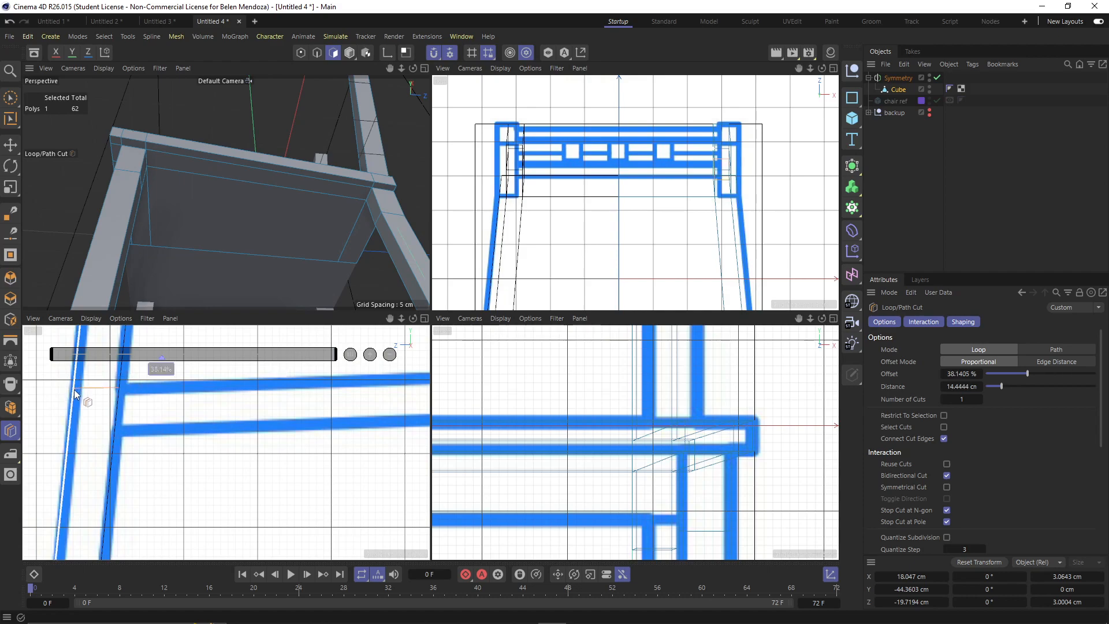
click(68, 432)
Add loop cuts around the backrest post at the lower back rail's lower edge, at about 22.6% offset, and at its upper edge
scroll(167, 462, down, 5)
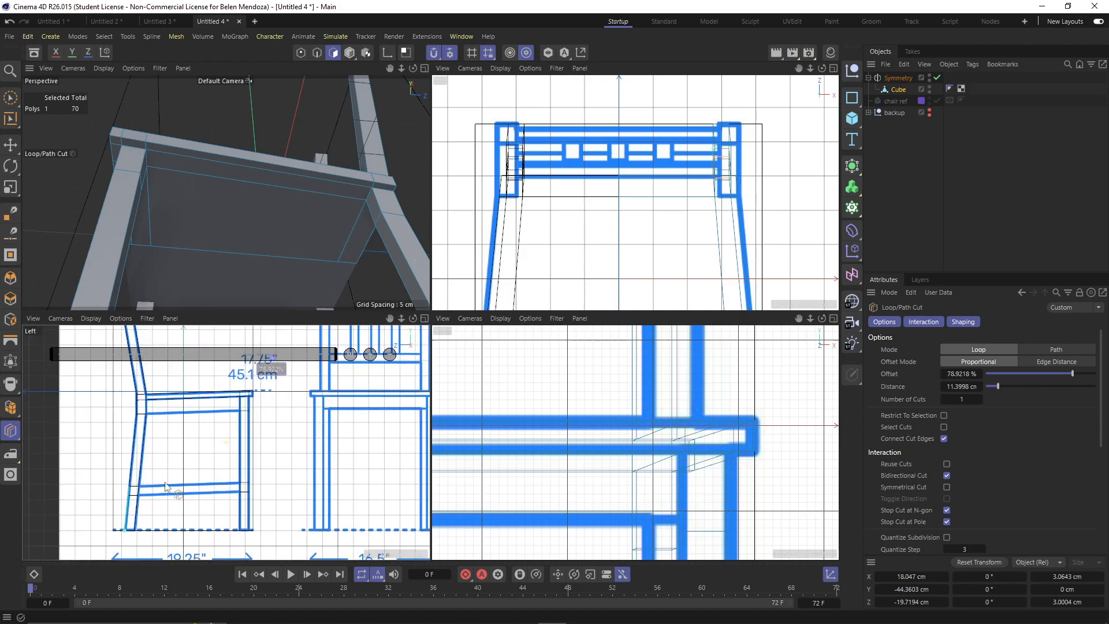
alt+middle_drag(174, 459, 172, 501)
scroll(169, 219, down, 5)
alt+drag(168, 218, 263, 305)
scroll(149, 214, down, 3)
alt+drag(148, 199, 202, 266)
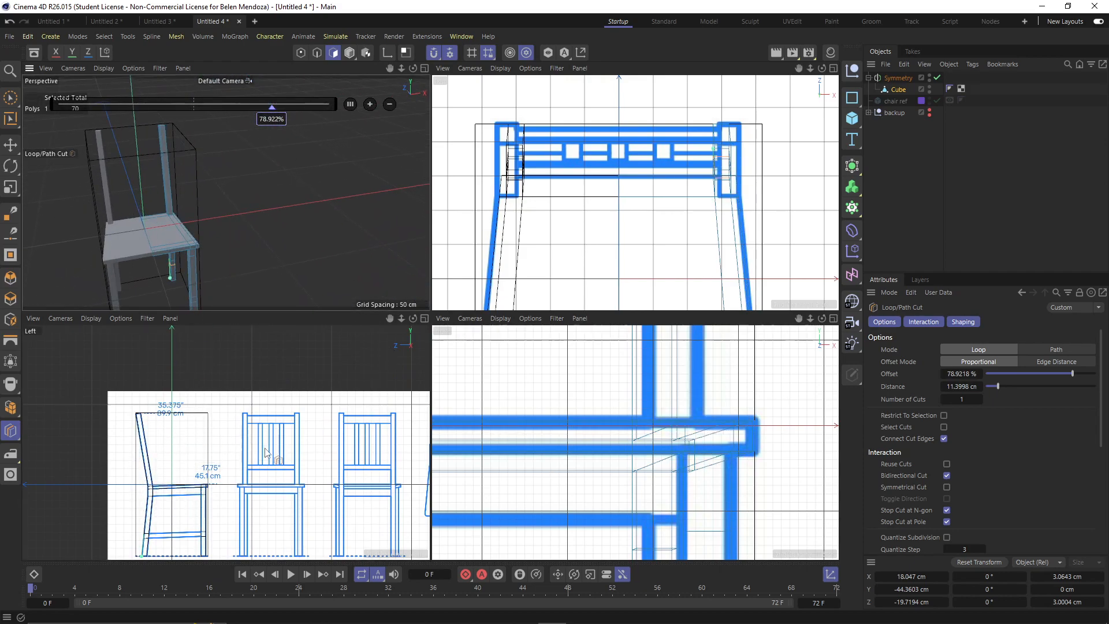
scroll(283, 439, up, 5)
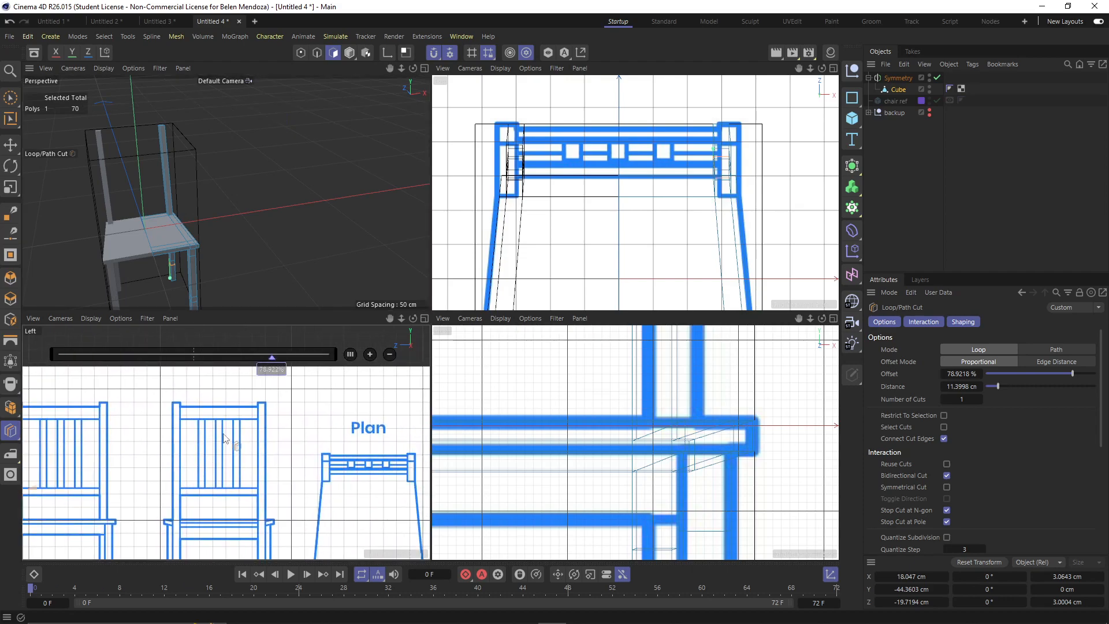
scroll(263, 430, up, 2)
scroll(249, 447, down, 6)
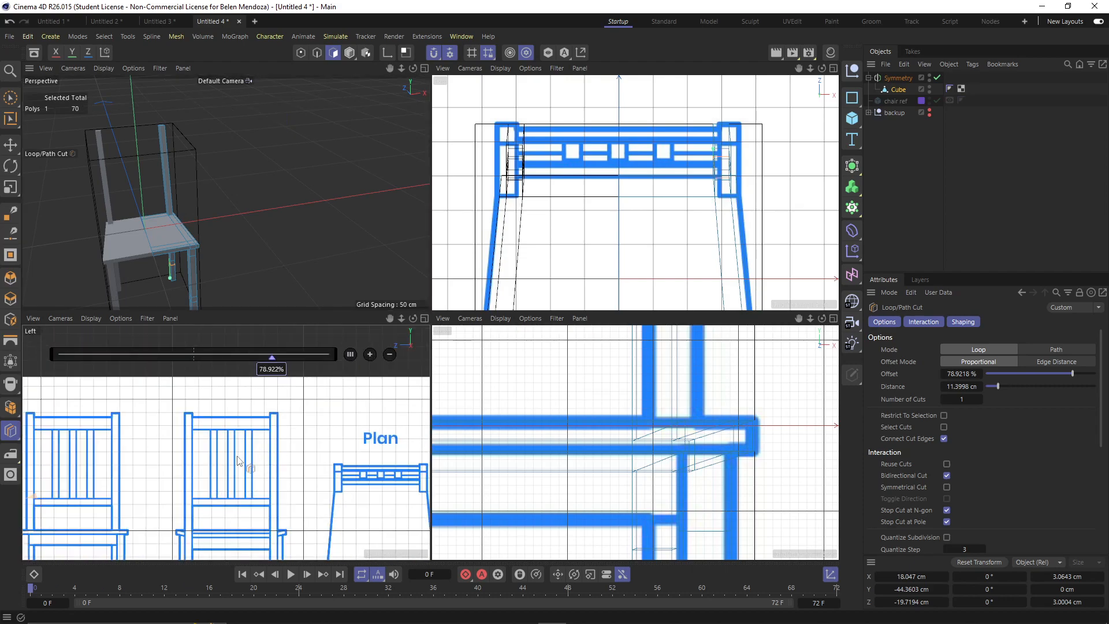
alt+middle_drag(220, 469, 322, 445)
scroll(607, 444, down, 5)
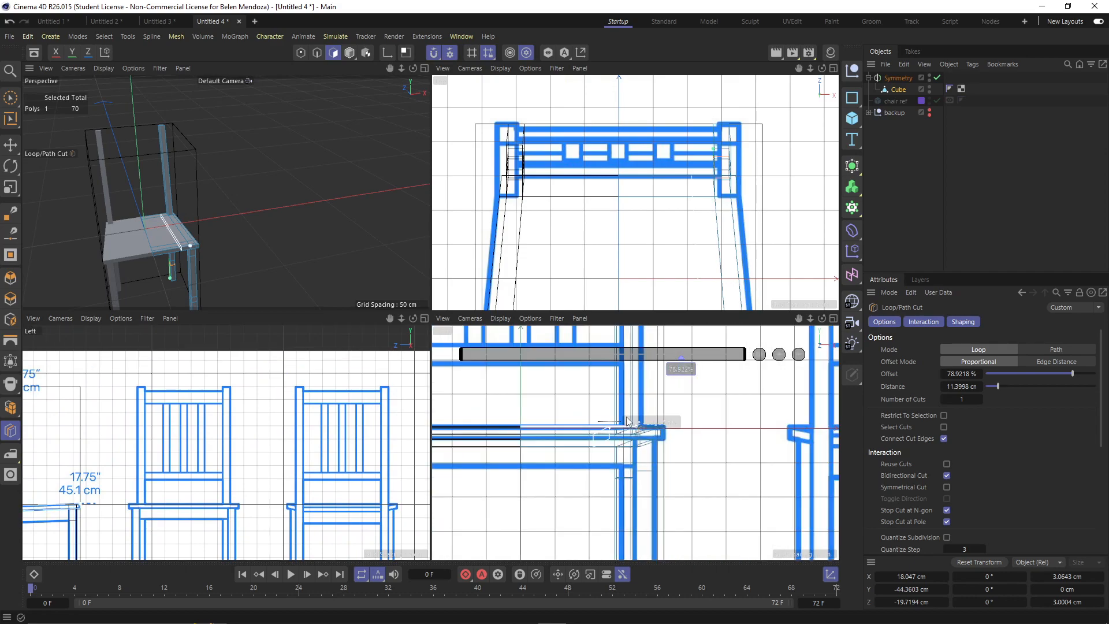
scroll(614, 469, up, 3)
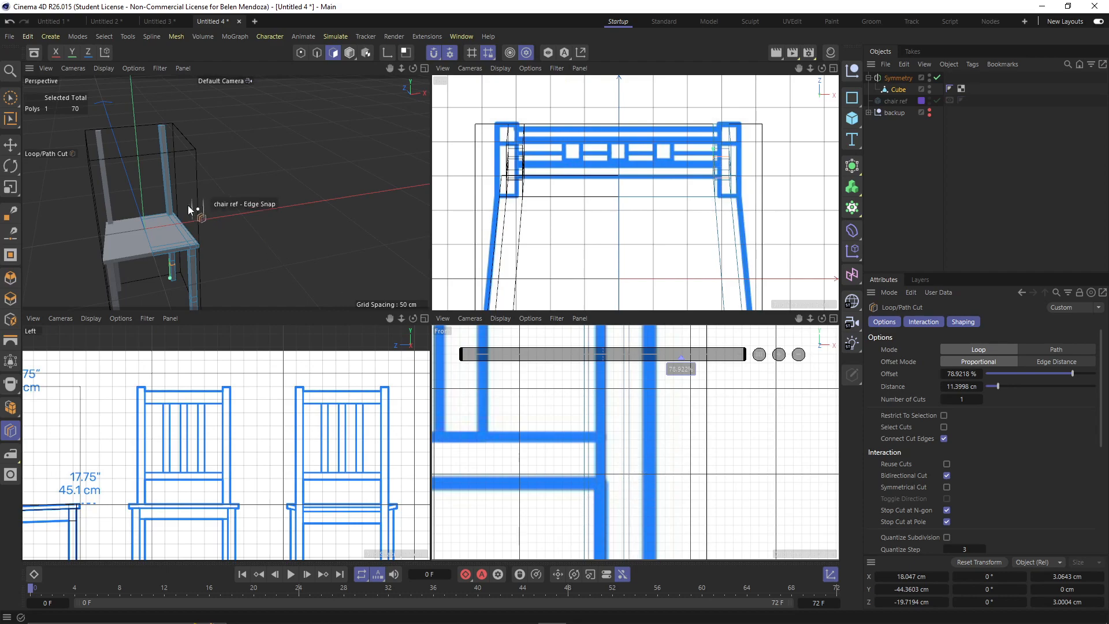
scroll(612, 456, down, 2)
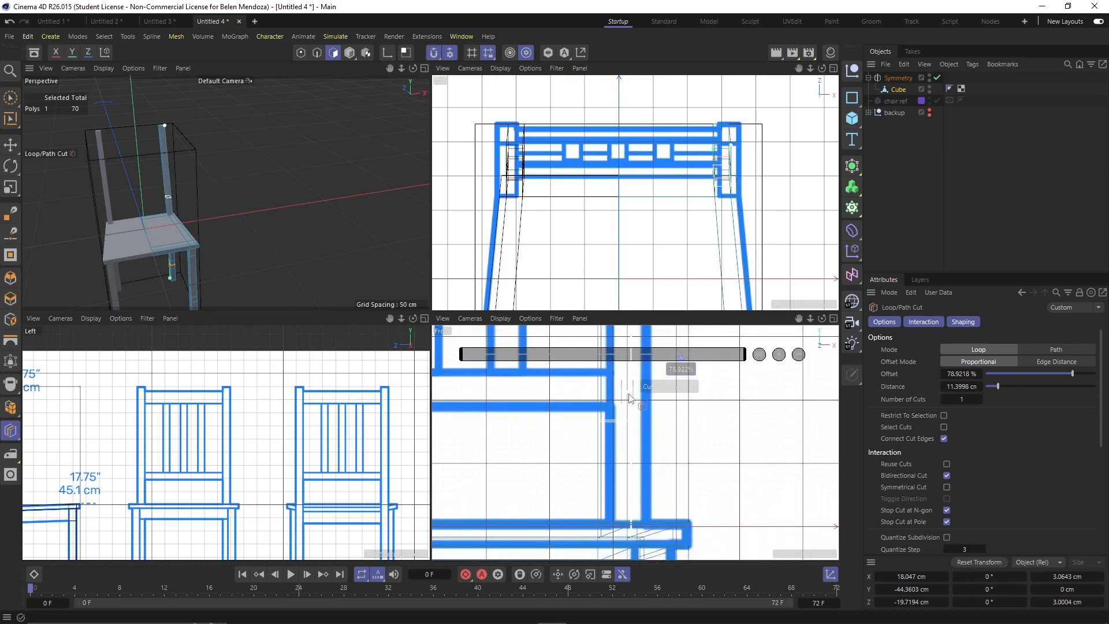
alt+middle_drag(621, 460, 619, 464)
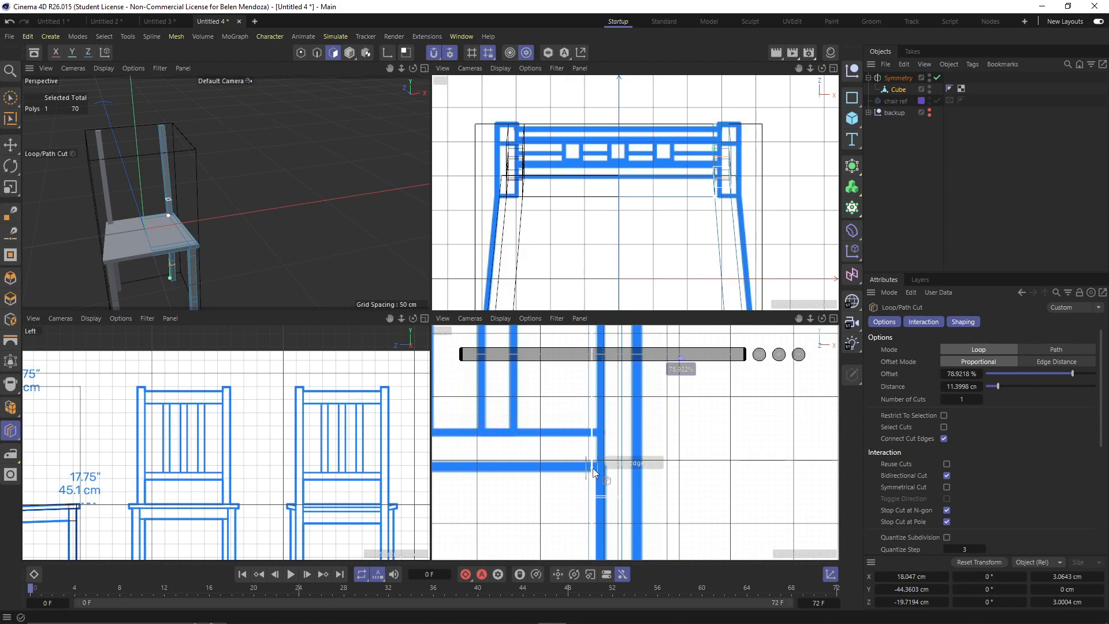
click(593, 421)
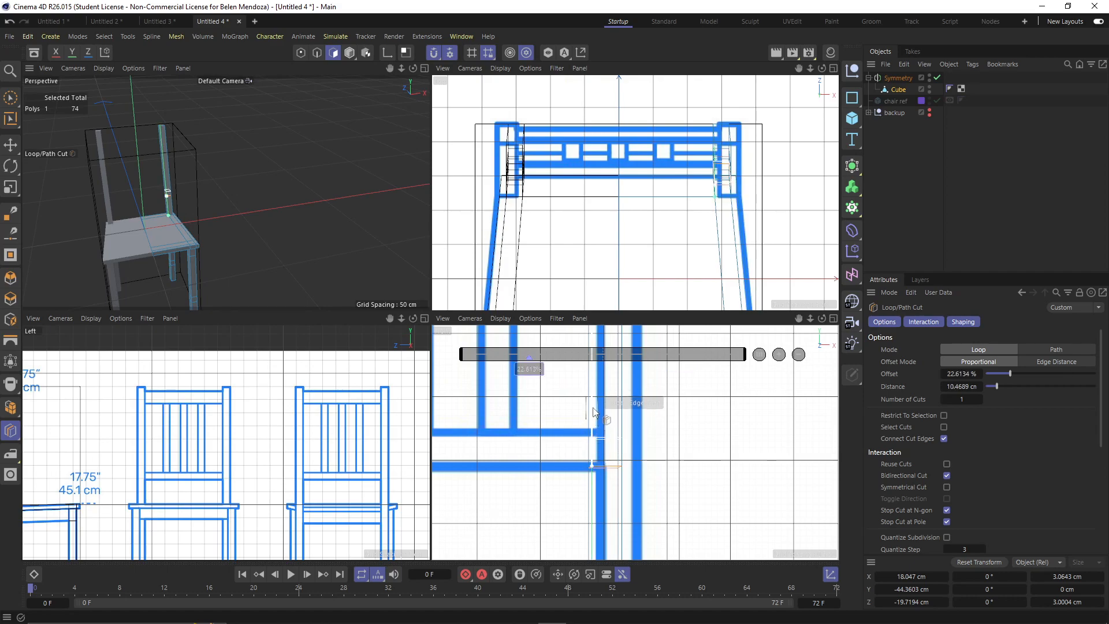
click(595, 404)
Add a loop cut around the backrest post at the top rail's lower edge, at an offset of about 80.4%
alt+middle_drag(595, 405, 591, 518)
scroll(591, 516, down, 3)
scroll(589, 462, up, 3)
scroll(581, 430, up, 3)
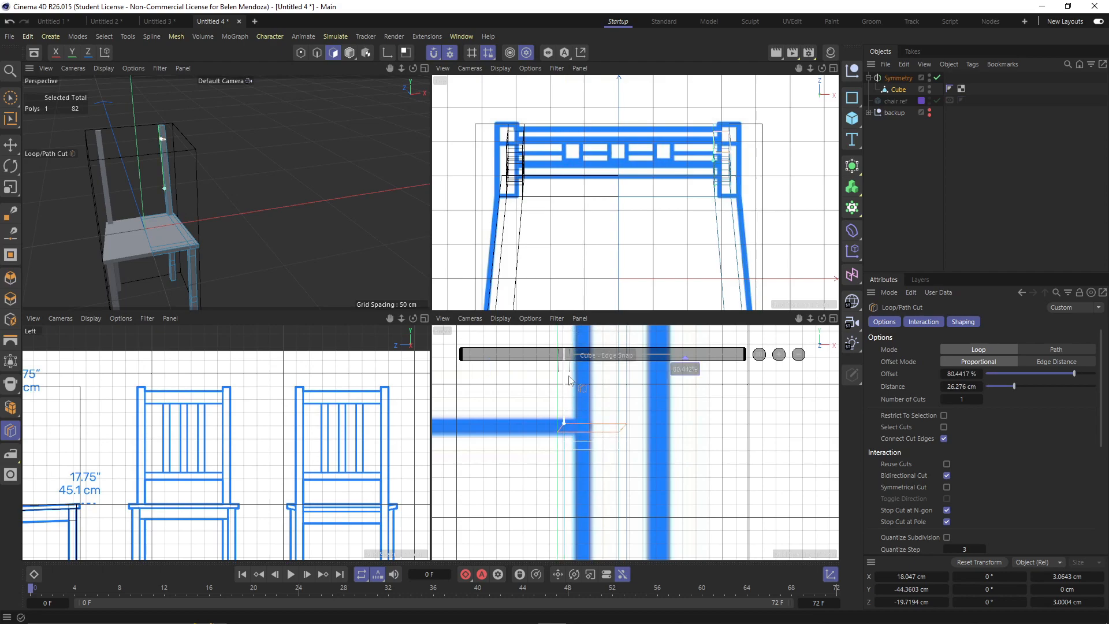
click(560, 361)
Add a loop cut around the backrest post at the top rail's upper edge, at an offset of about 78.5%
scroll(573, 402, down, 3)
alt+middle_drag(574, 404, 570, 569)
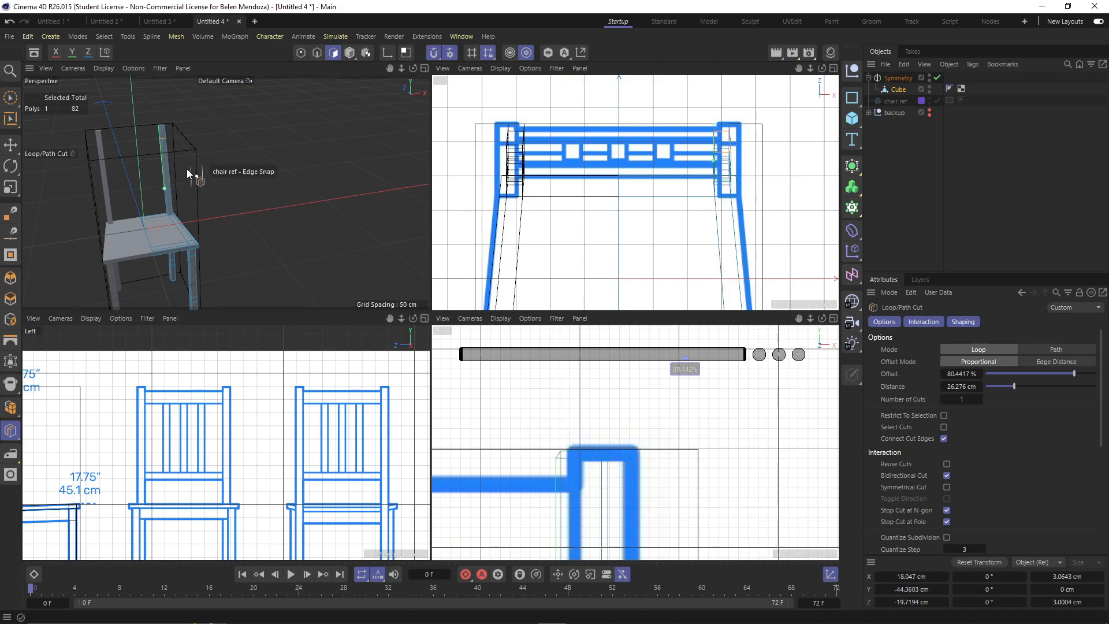
scroll(213, 223, up, 5)
scroll(211, 171, up, 6)
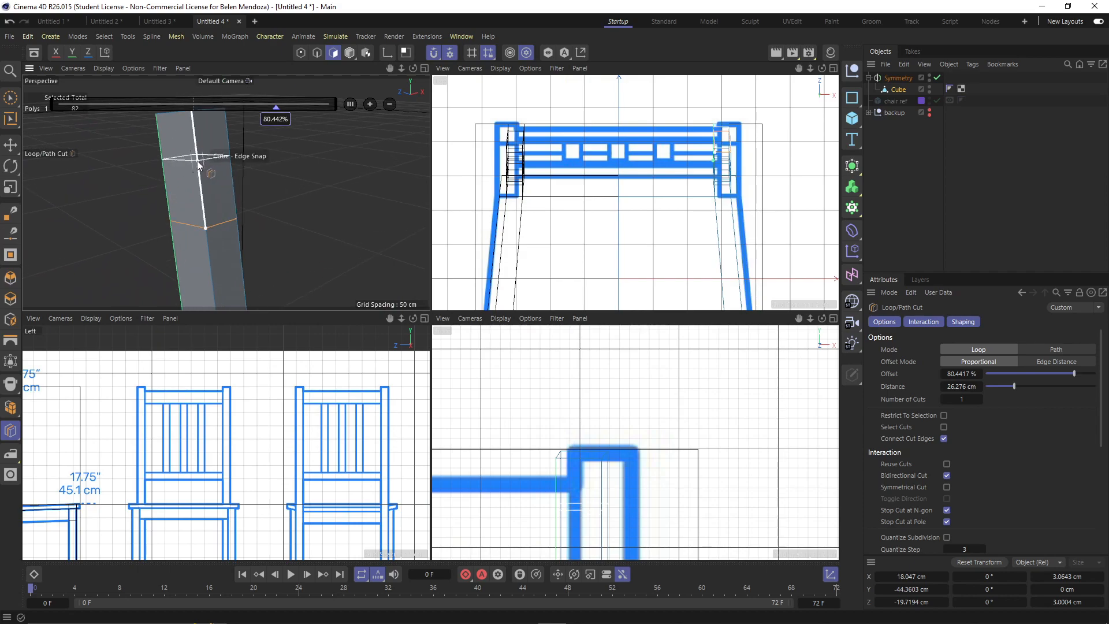
click(191, 202)
Examine the cut backrest post and its joint with the seat against the front view reference
scroll(174, 203, down, 5)
scroll(172, 206, down, 5)
alt+middle_drag(210, 257, 204, 238)
scroll(204, 240, up, 5)
scroll(190, 248, up, 4)
alt+drag(193, 250, 136, 268)
scroll(546, 507, down, 8)
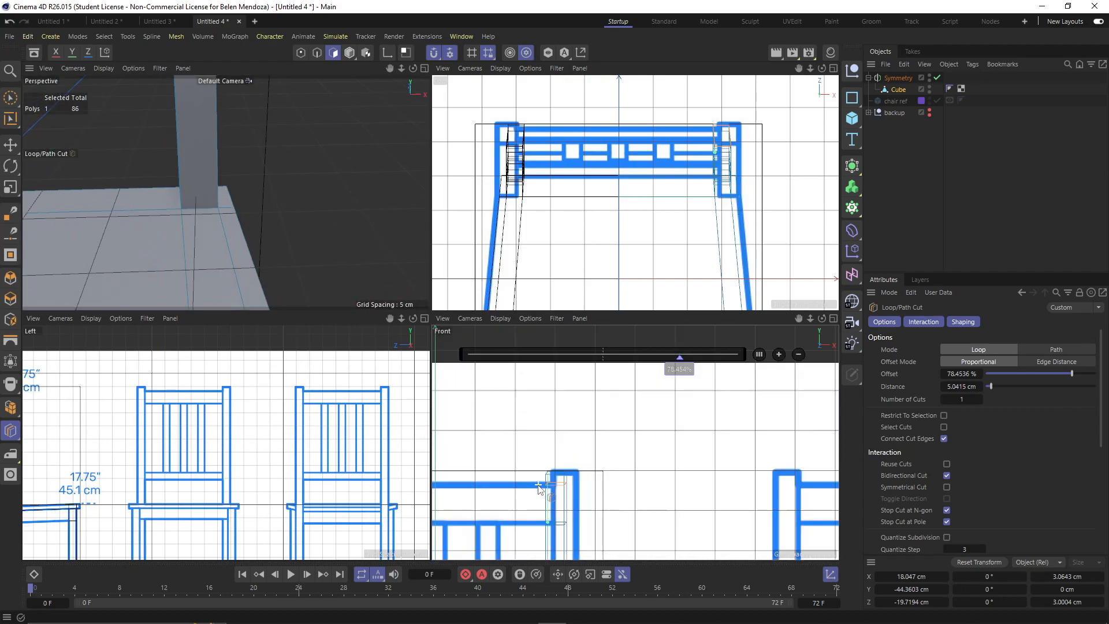
scroll(564, 425, down, 2)
scroll(583, 468, up, 8)
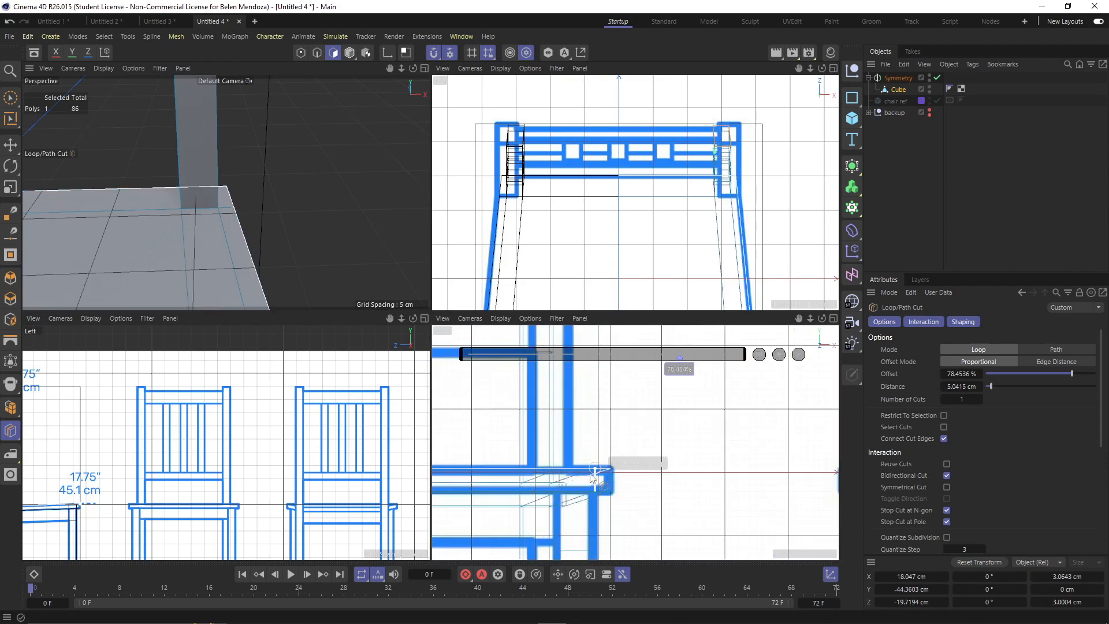
scroll(570, 483, up, 1)
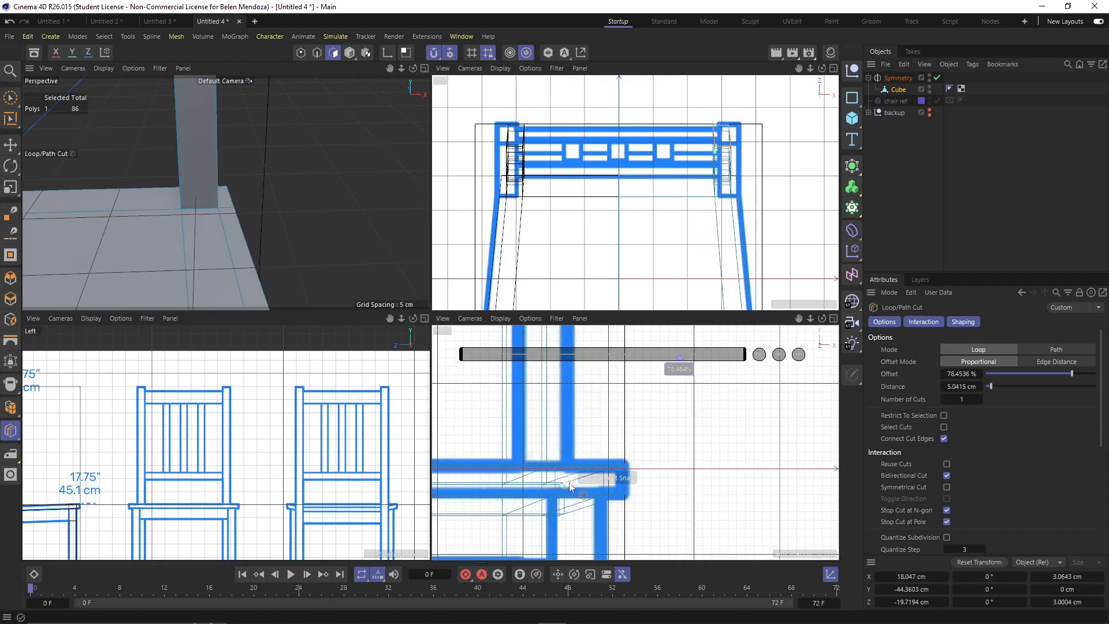
scroll(184, 184, down, 6)
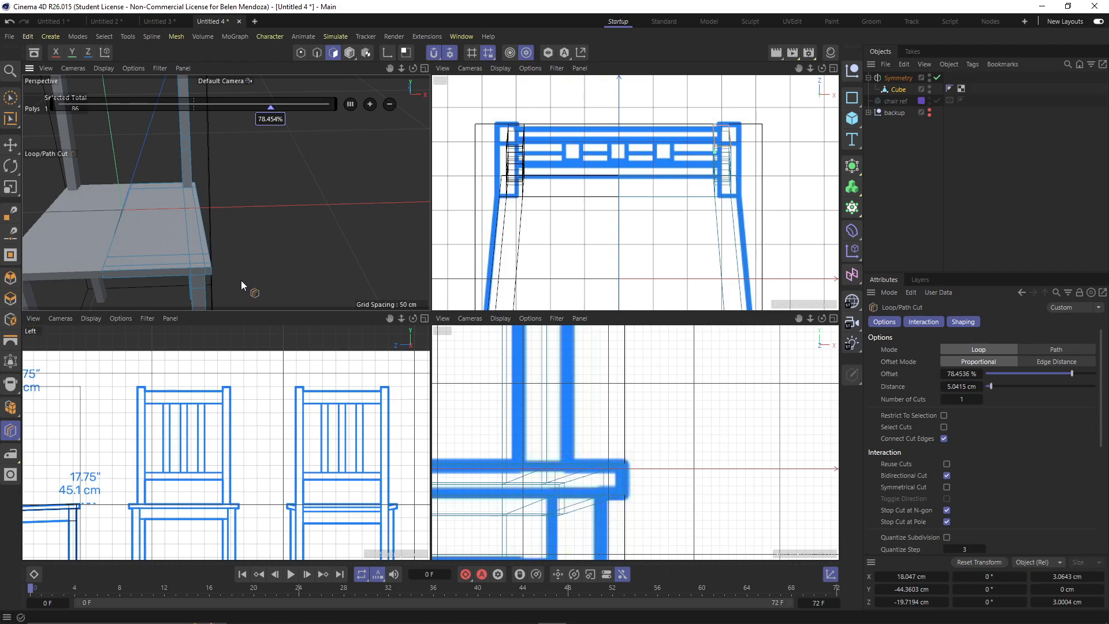
alt+drag(241, 280, 212, 252)
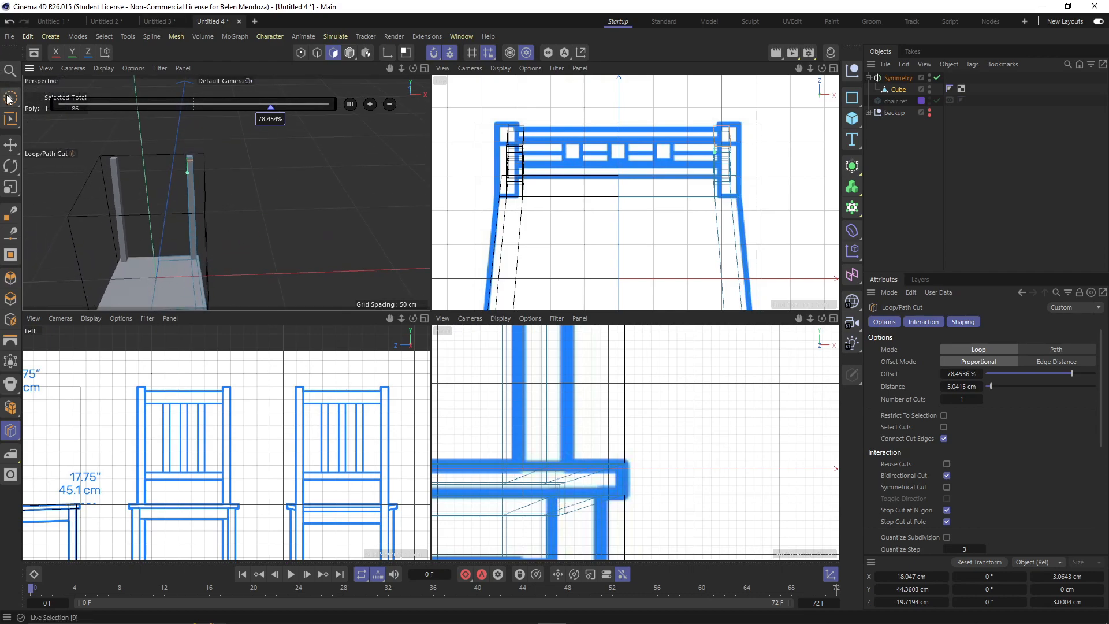
Leave the loop cutting for the Move tool and turn snapping off for selecting faces under the seat
click(15, 146)
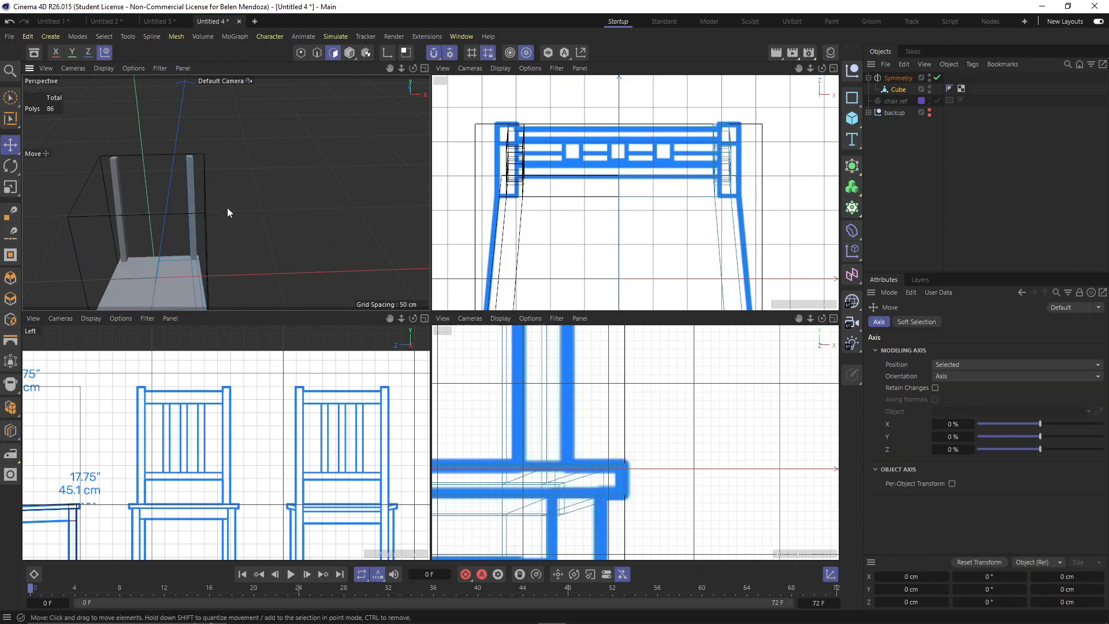
alt+drag(238, 218, 143, 152)
scroll(183, 202, up, 7)
alt+drag(202, 207, 266, 206)
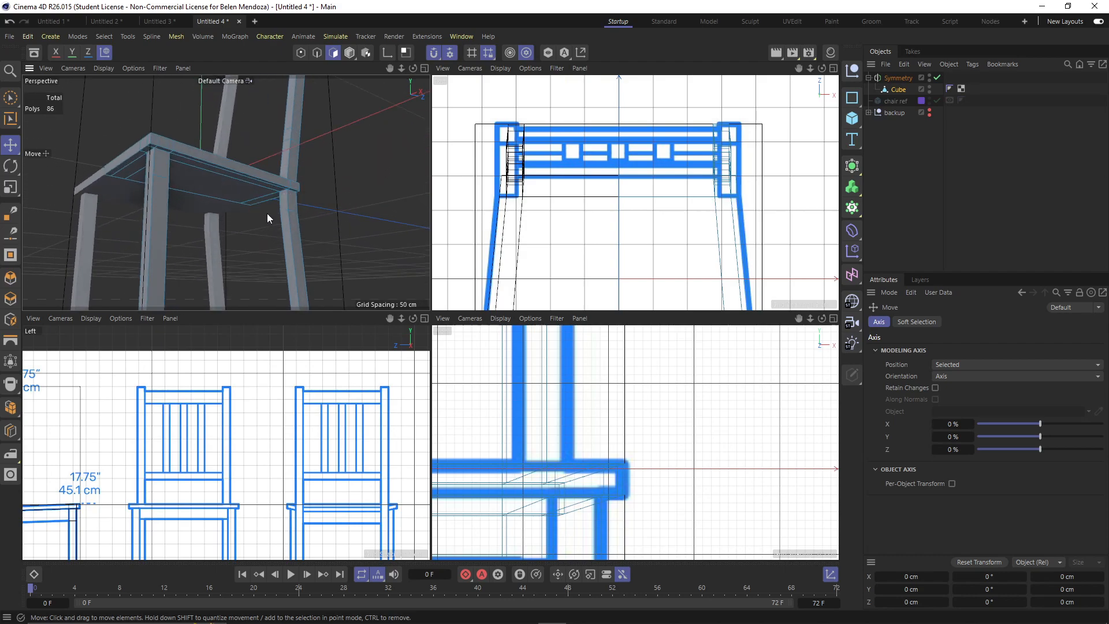
alt+drag(353, 262, 227, 226)
scroll(289, 246, up, 4)
alt+drag(295, 203, 376, 234)
mouse_move(156, 200)
alt+mouse_down()
mouse_move(127, 186)
mouse_move(147, 191)
alt+mouse_up()
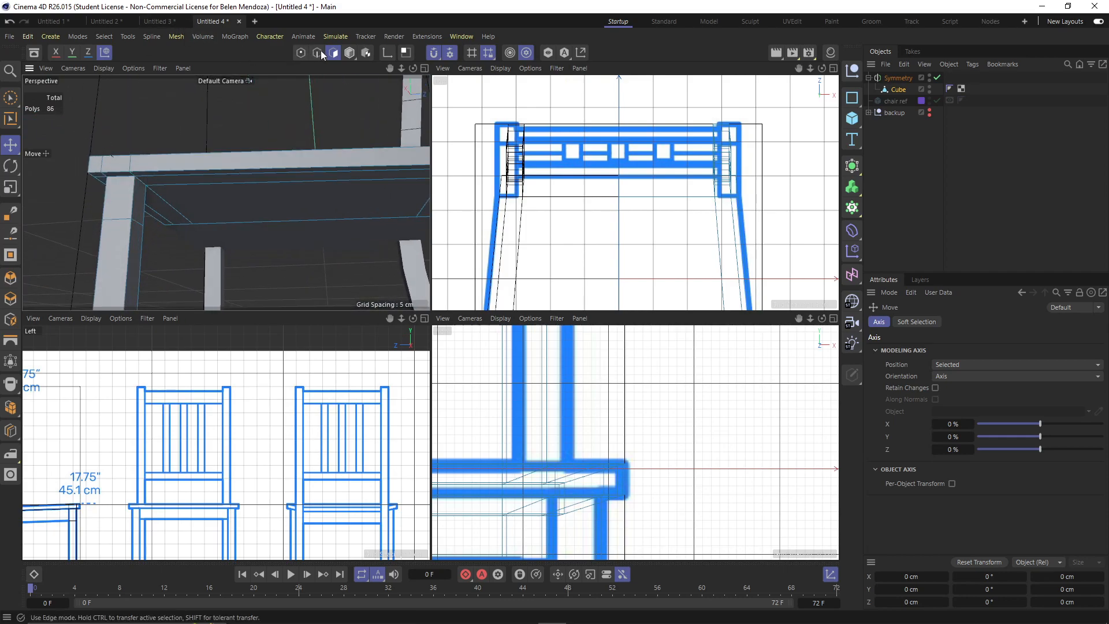
click(434, 54)
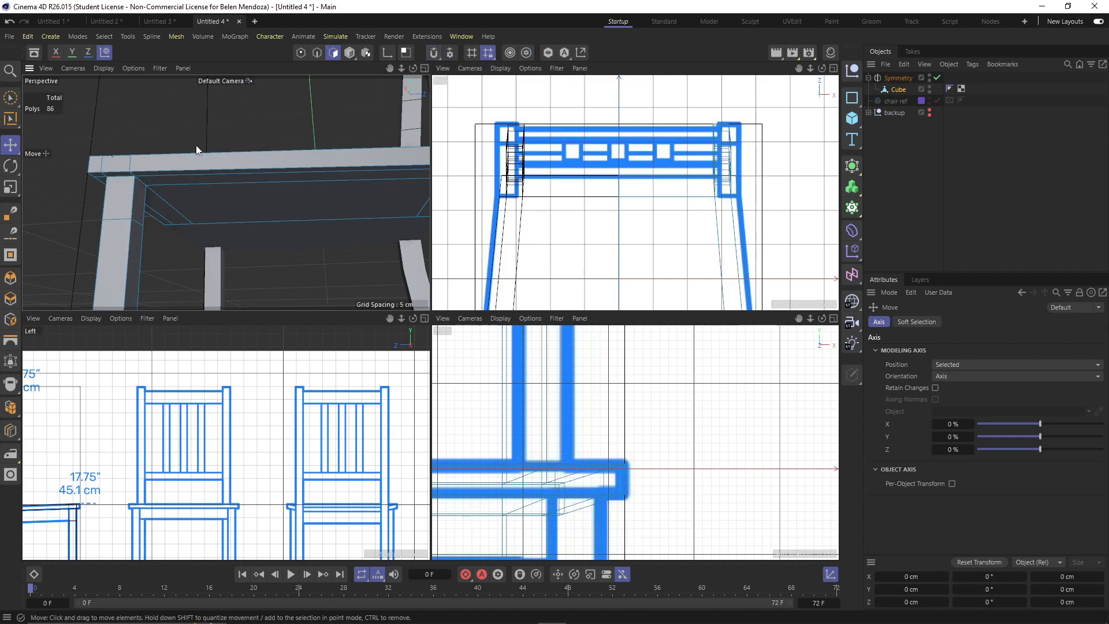
Try deleting the narrow seat underside polygon between the legs and the facing polygons at the tops of the front and rear legs
click(141, 197)
shift+click(194, 180)
alt+drag(234, 199, 288, 201)
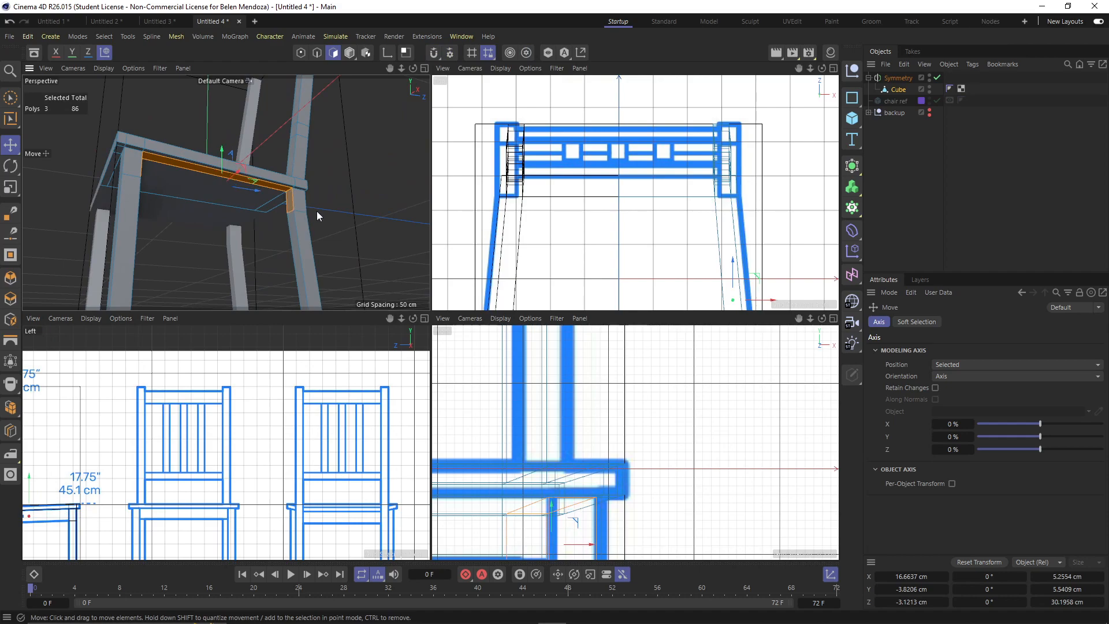
key(Delete)
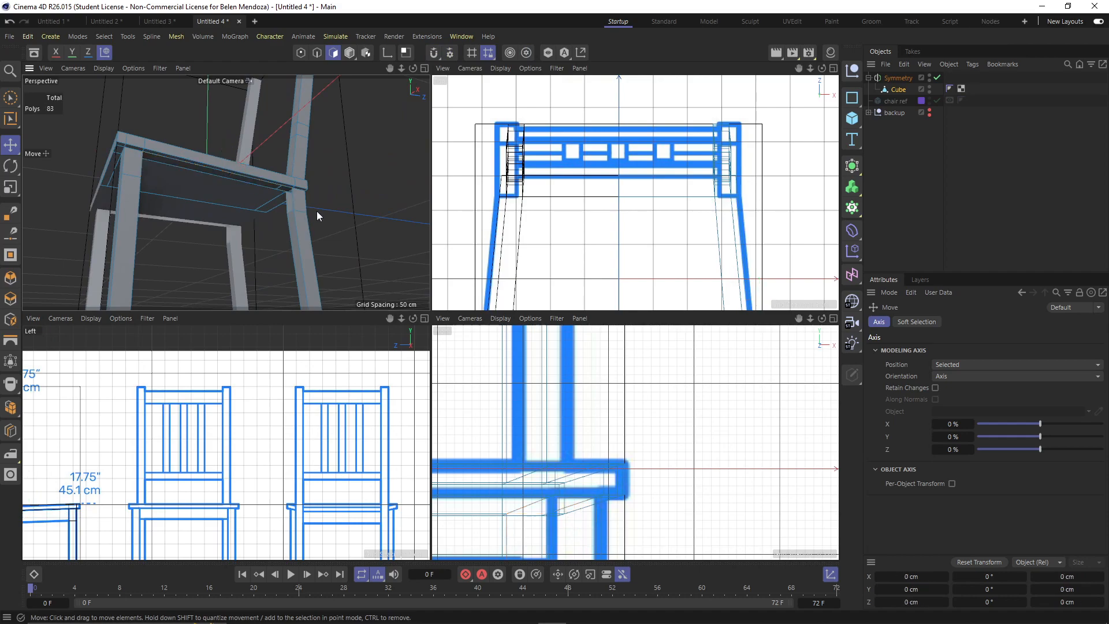
Select the open border edges of the holes on the front and rear legs where the side apron attaches
click(317, 52)
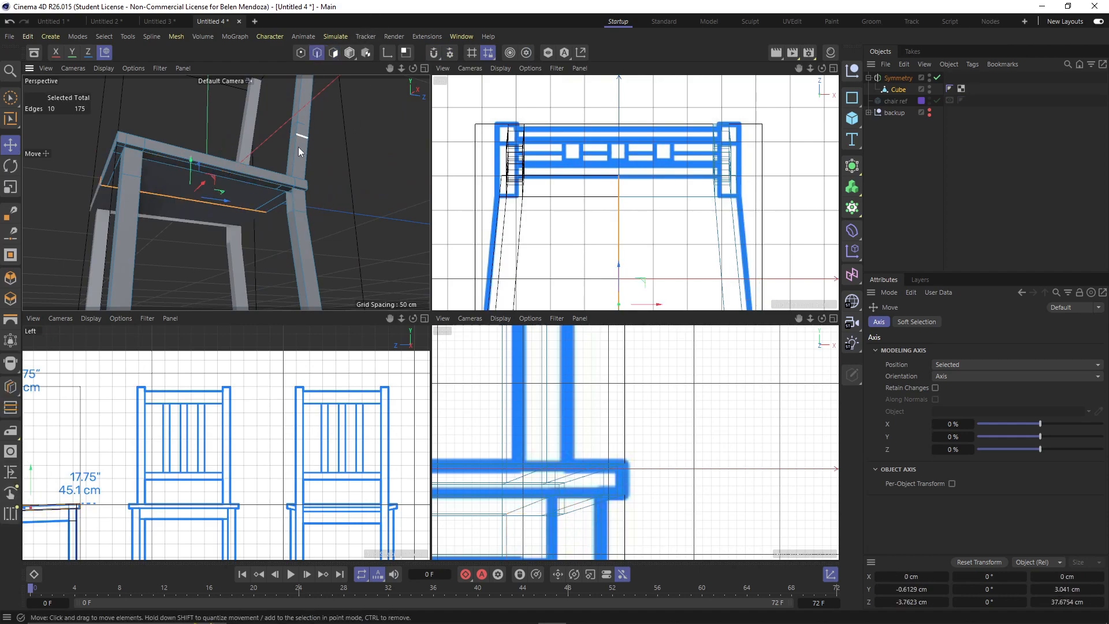
click(286, 206)
shift+click(294, 206)
shift+click(289, 213)
alt+drag(262, 221, 109, 237)
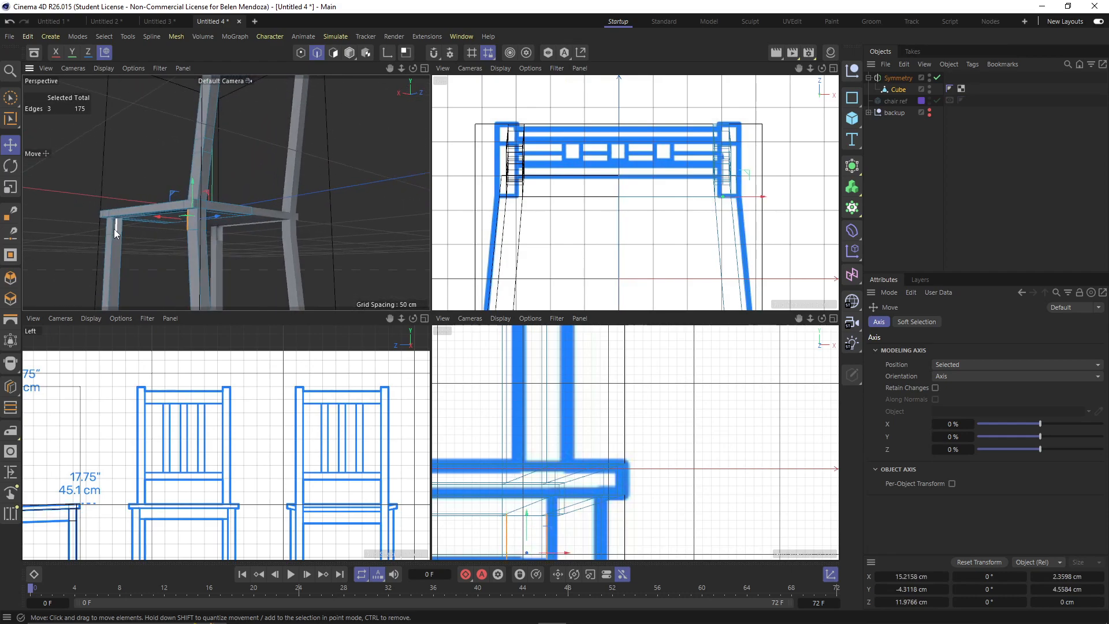
scroll(115, 233, up, 8)
double_click(110, 231)
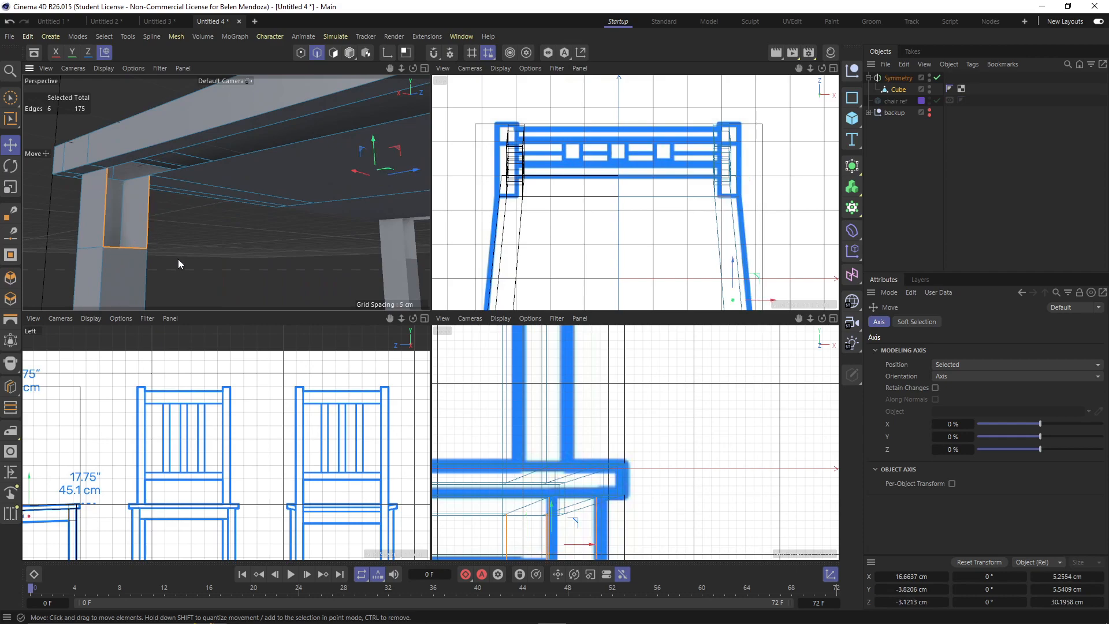
scroll(178, 259, down, 5)
alt+drag(189, 258, 317, 260)
alt+middle_drag(317, 260, 245, 234)
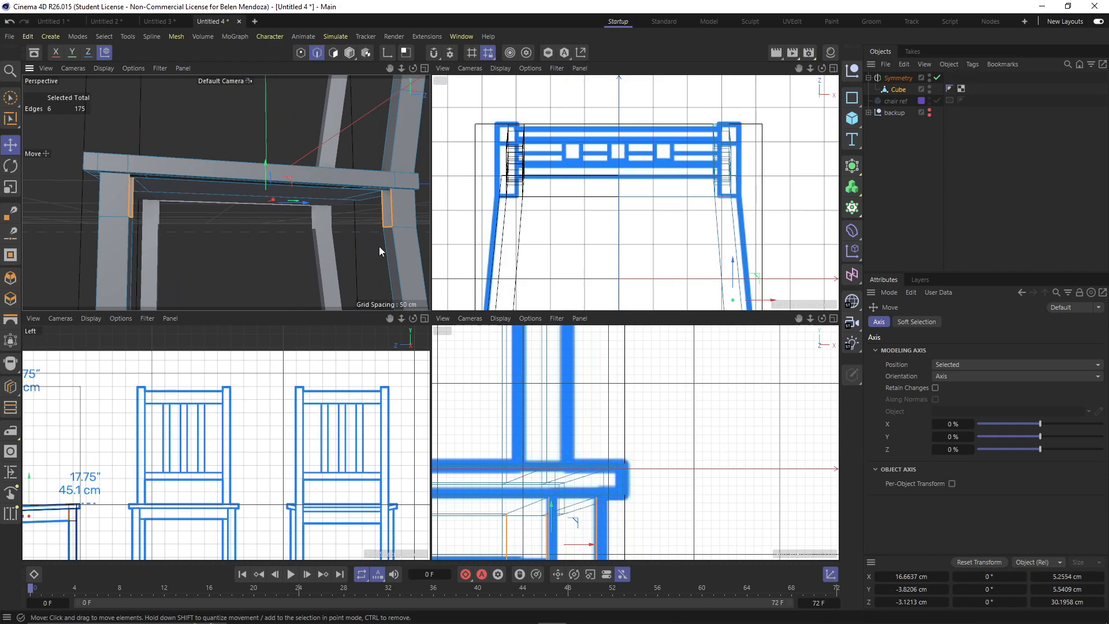
Undo the border edge selections and the deletion of the apron attachment polygons
key(ctrl+z)
key(ctrl+z)
key(ctrl+z)
key(ctrl+z)
key(ctrl+z)
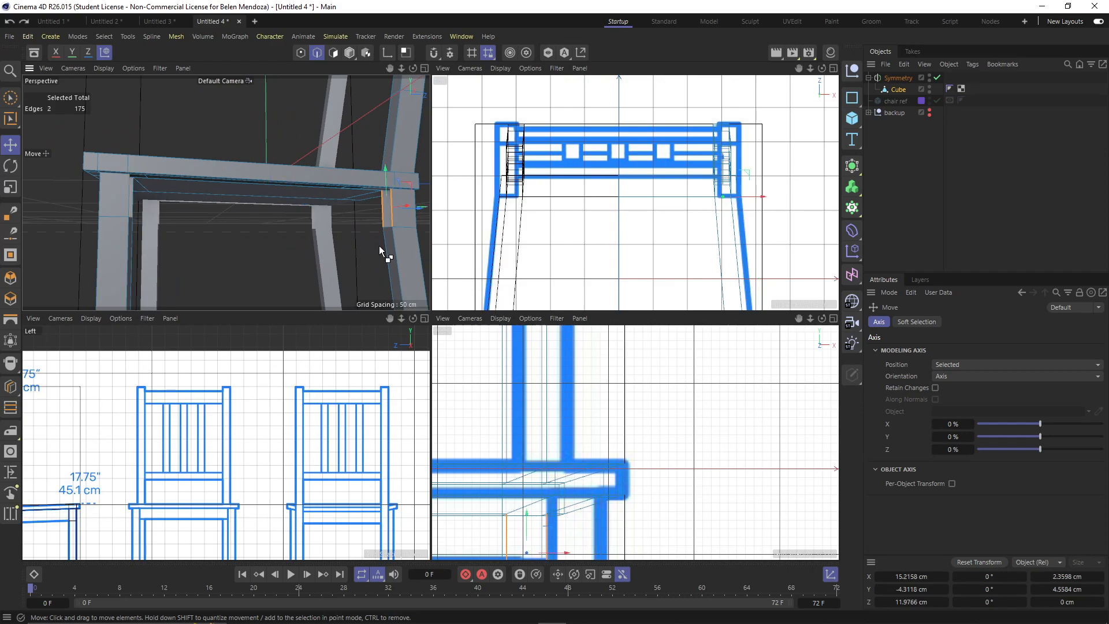
alt+drag(346, 227, 205, 236)
scroll(206, 238, down, 1)
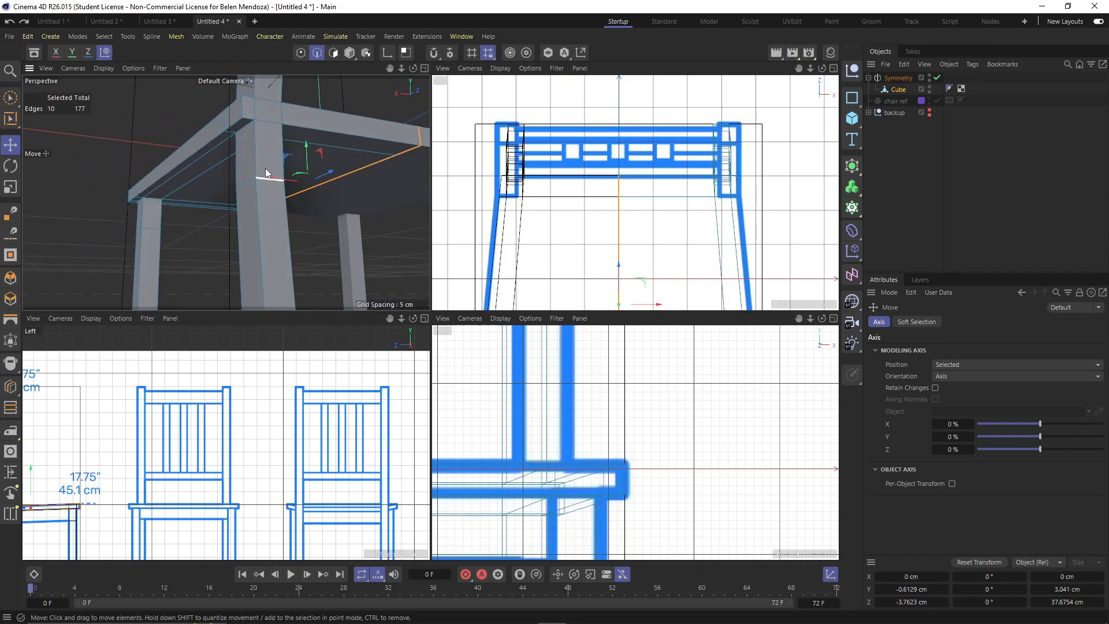
Add a symmetrical pair of loop cuts along the rear leg and backrest post, spaced 0.5 cm from its edges
alt+middle_drag(266, 174, 235, 284)
scroll(236, 274, down, 6)
scroll(239, 164, up, 8)
alt+drag(250, 189, 200, 277)
scroll(295, 186, up, 4)
alt+drag(275, 196, 273, 223)
scroll(273, 226, down, 3)
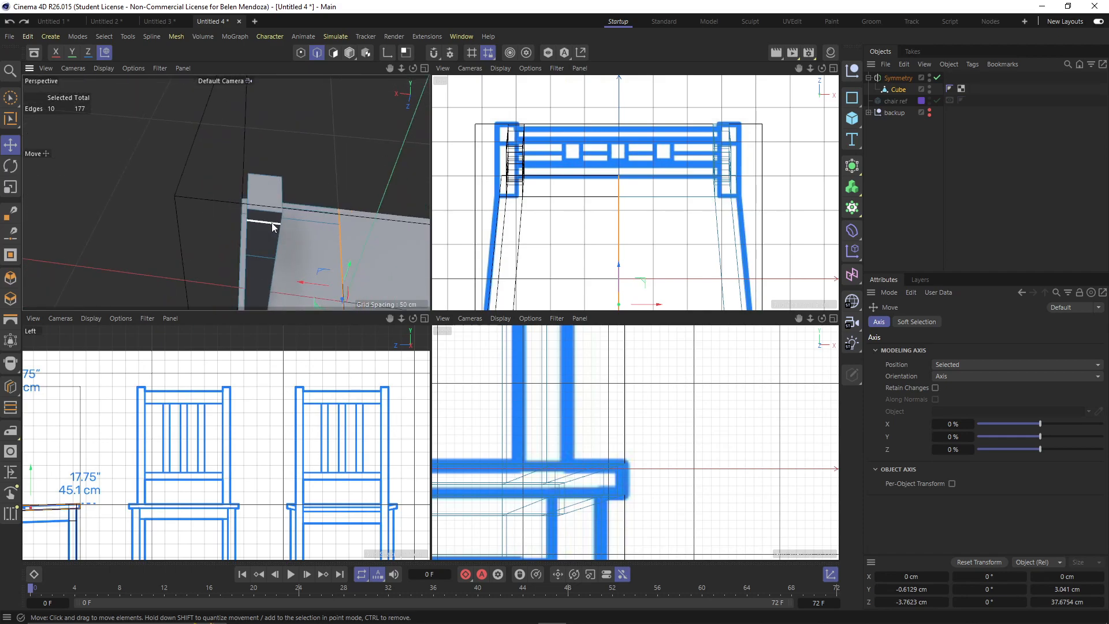
right_click(273, 226)
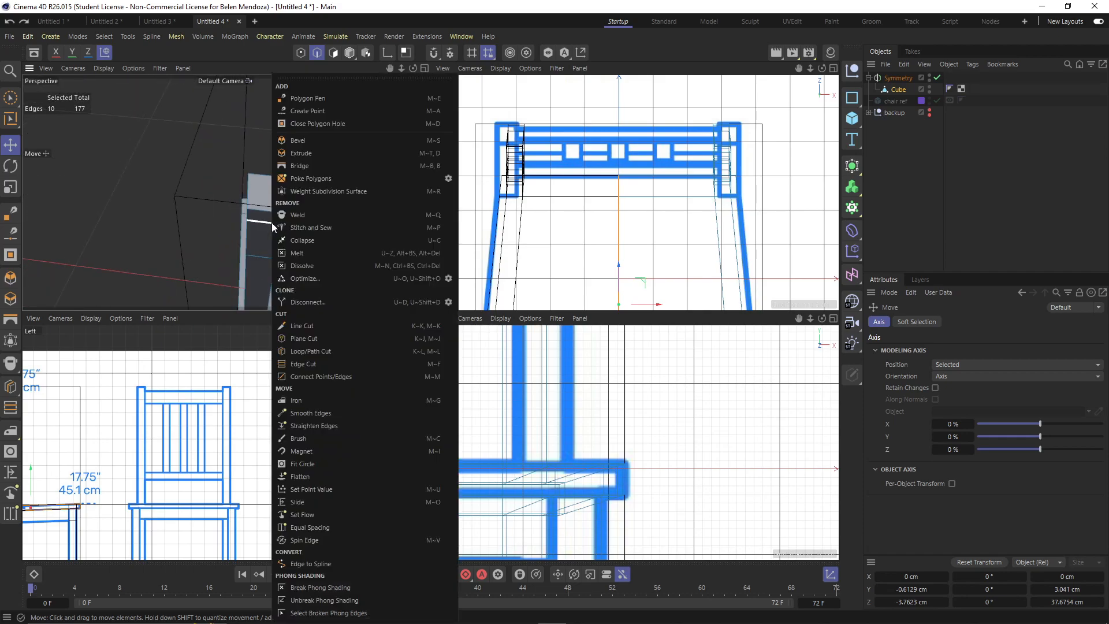
click(334, 352)
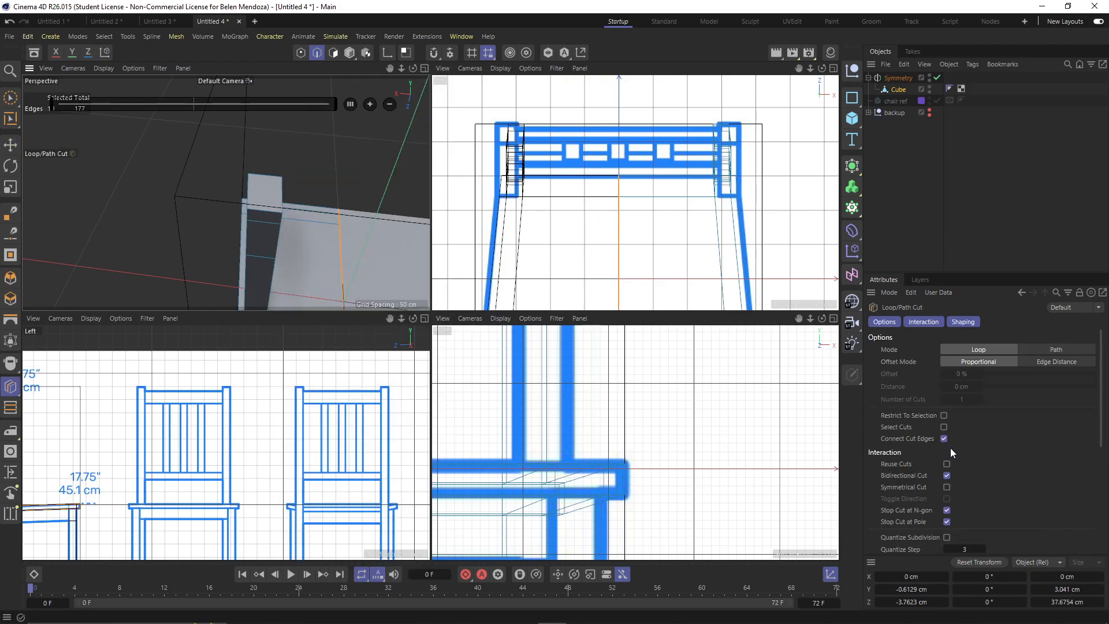
click(947, 487)
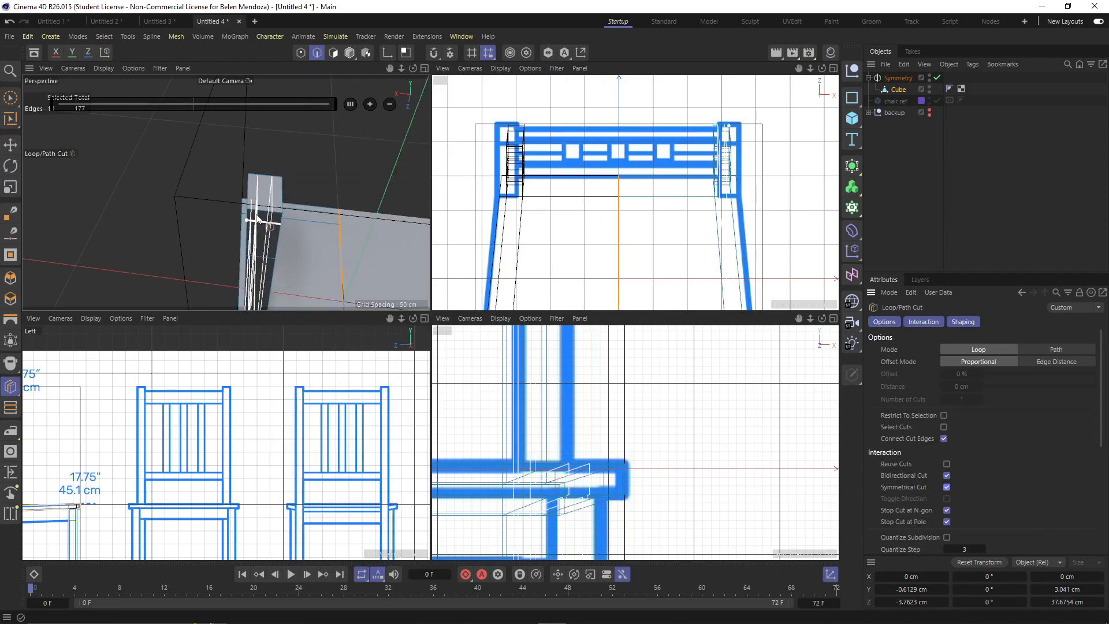
click(257, 215)
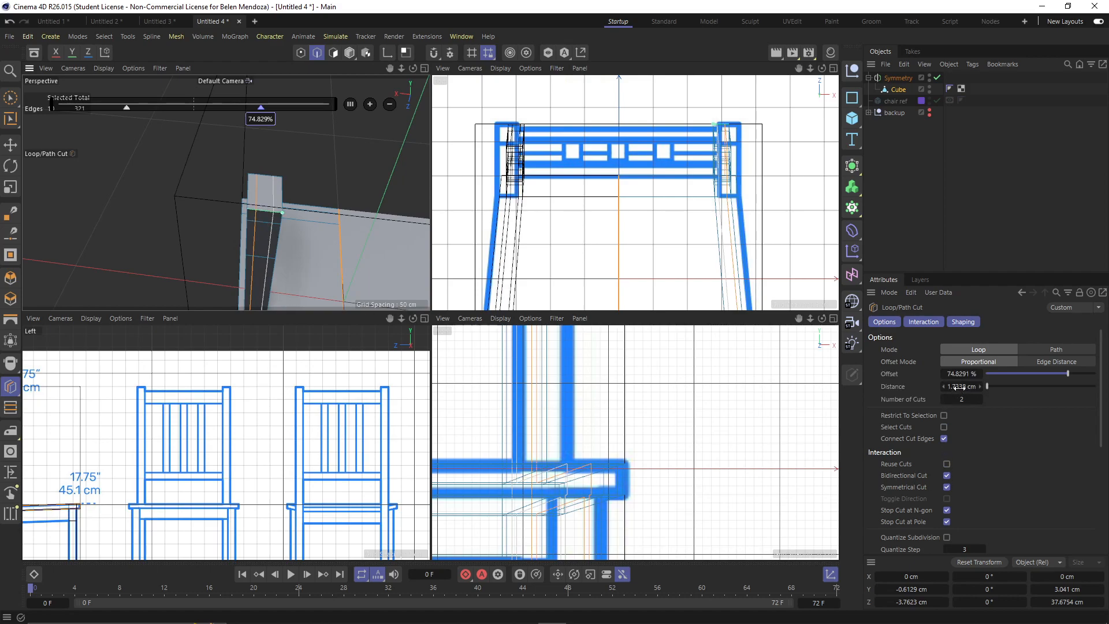
scroll(275, 223, up, 3)
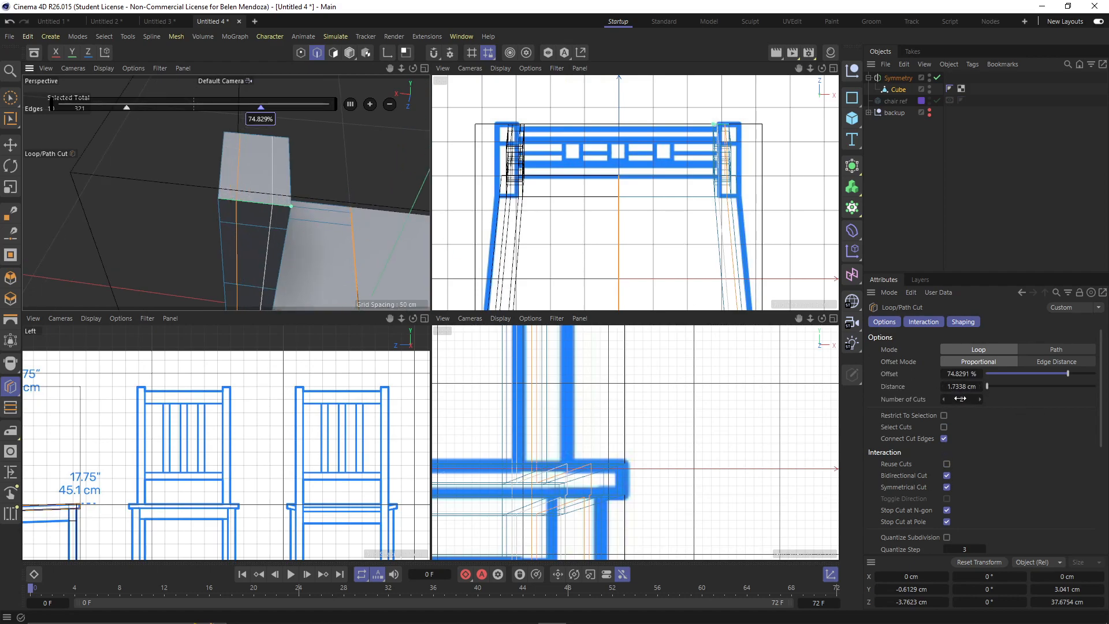
click(288, 204)
click(956, 386)
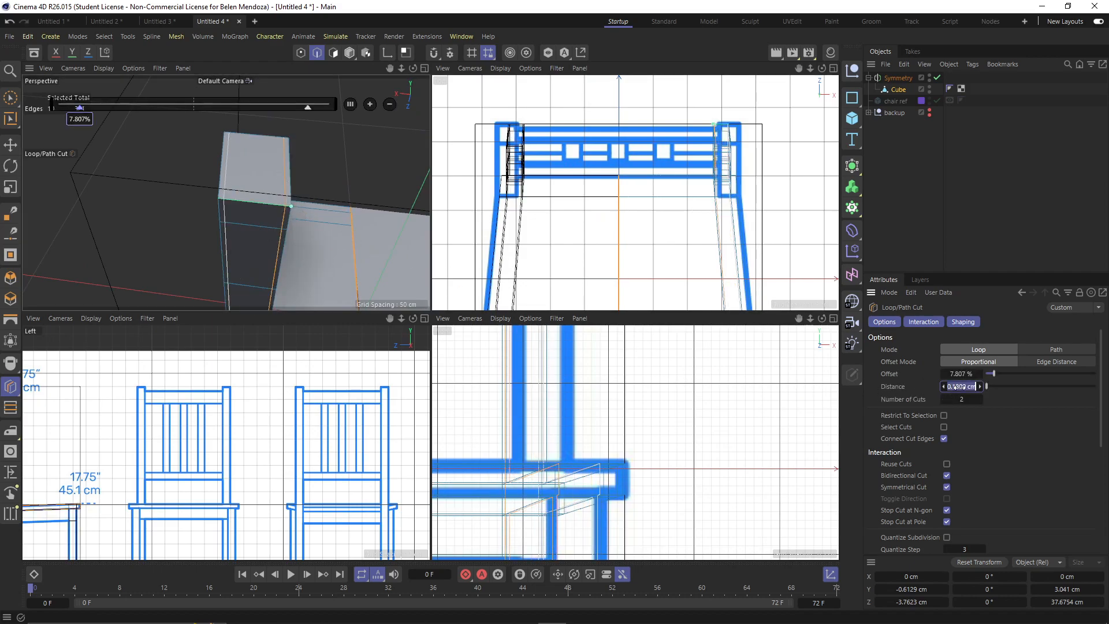
key(BackSpace)
text(2.5)
key(Return)
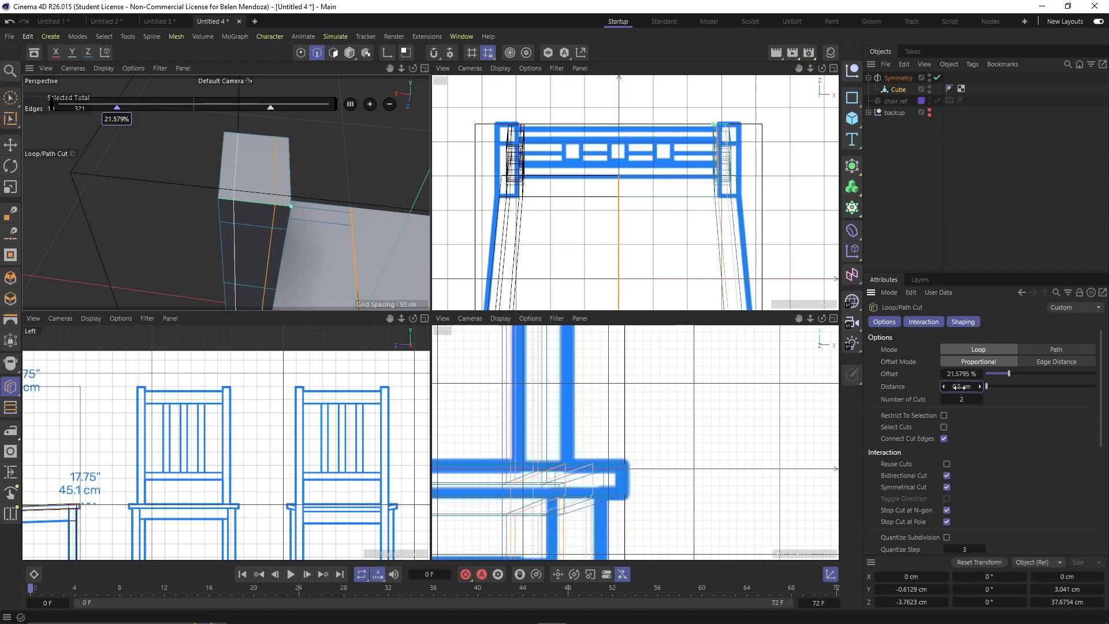
Add a second symmetrical pair of loop cuts along the post's adjacent sides, at a distance of 0.5 cm
alt+drag(146, 189, 260, 186)
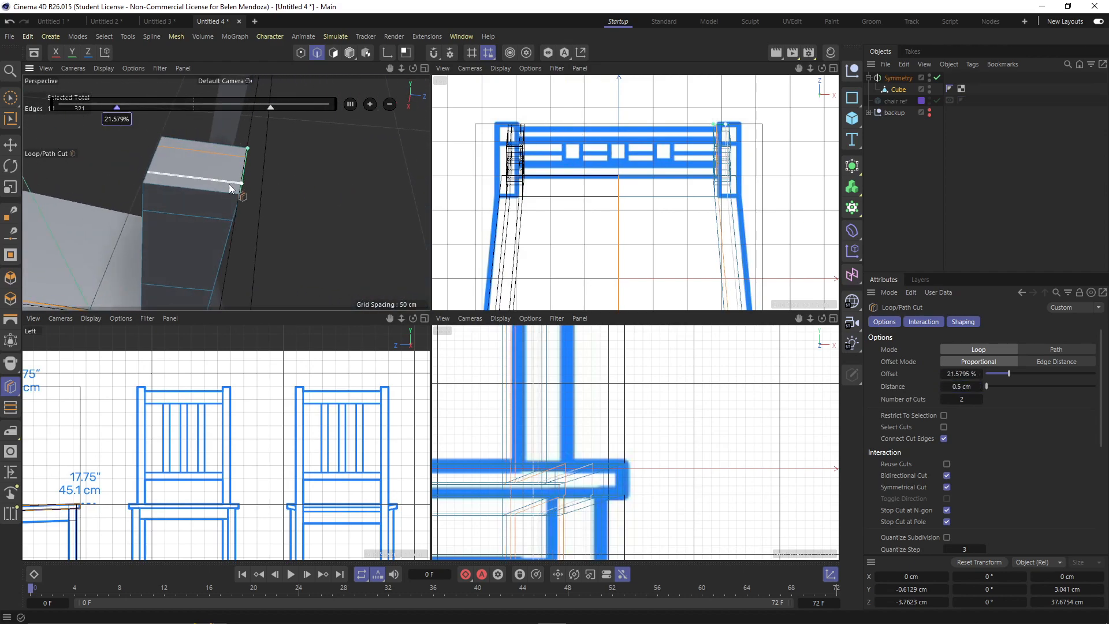
click(222, 192)
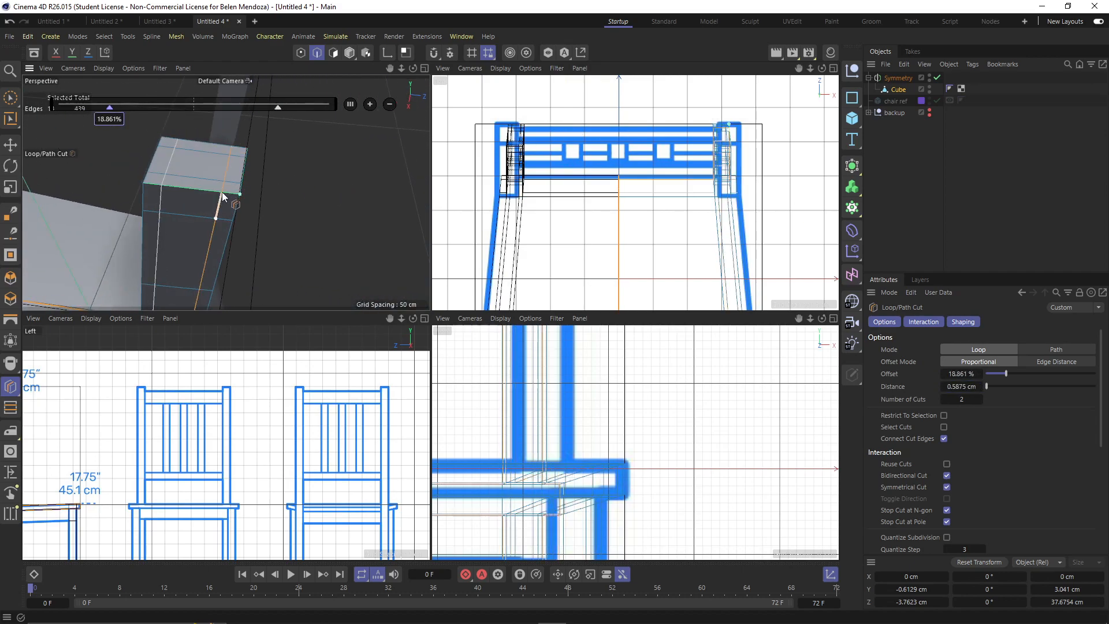
click(958, 386)
text(0.5)
key(Return)
Delete the narrow seat underside polygon along the side and the facing polygons at the tops of the front and rear legs
alt+drag(309, 200, 250, 82)
scroll(242, 216, up, 6)
alt+middle_drag(251, 82, 264, 214)
scroll(237, 277, down, 4)
scroll(247, 289, down, 3)
scroll(254, 213, up, 8)
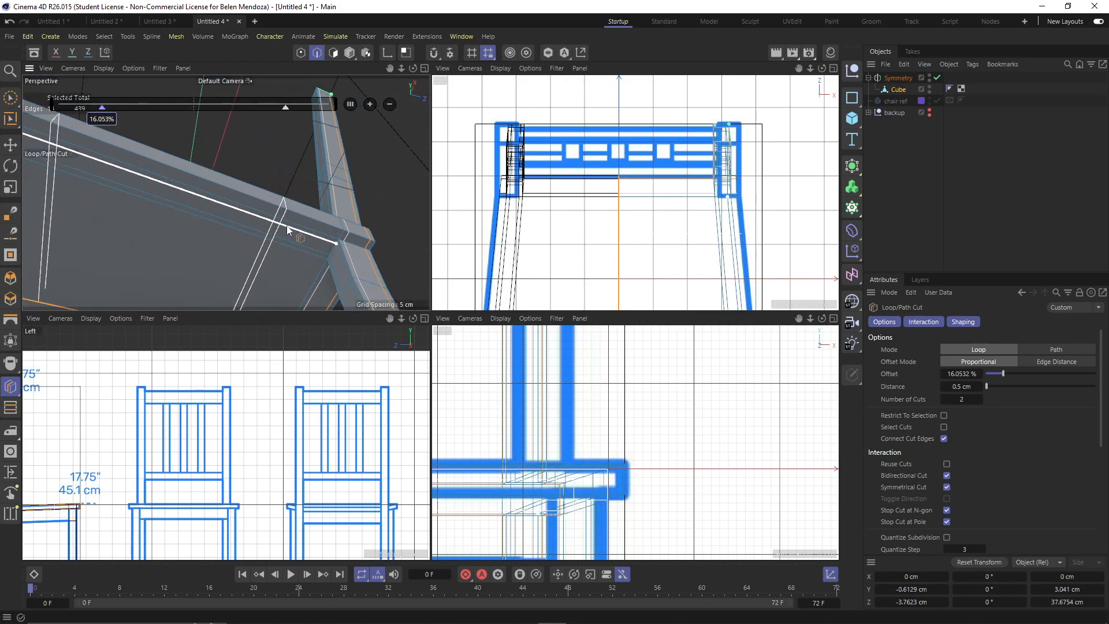
click(11, 98)
scroll(336, 256, up, 3)
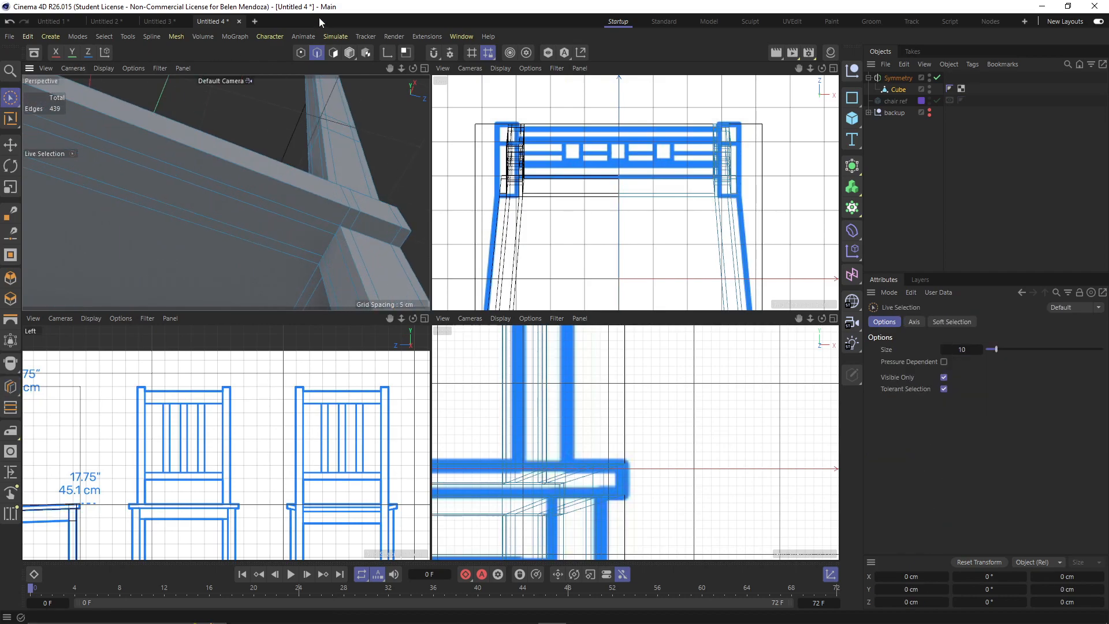
click(334, 53)
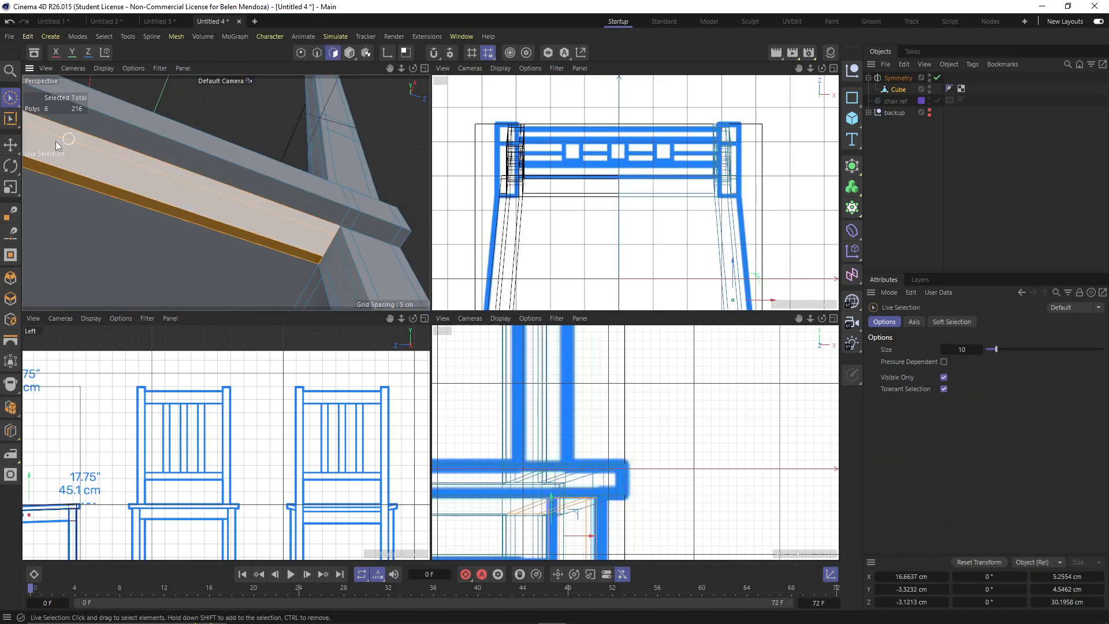
click(11, 145)
alt+drag(205, 245, 244, 179)
click(348, 192)
shift+click(323, 204)
alt+drag(323, 206, 148, 171)
shift+click(151, 169)
key(Delete)
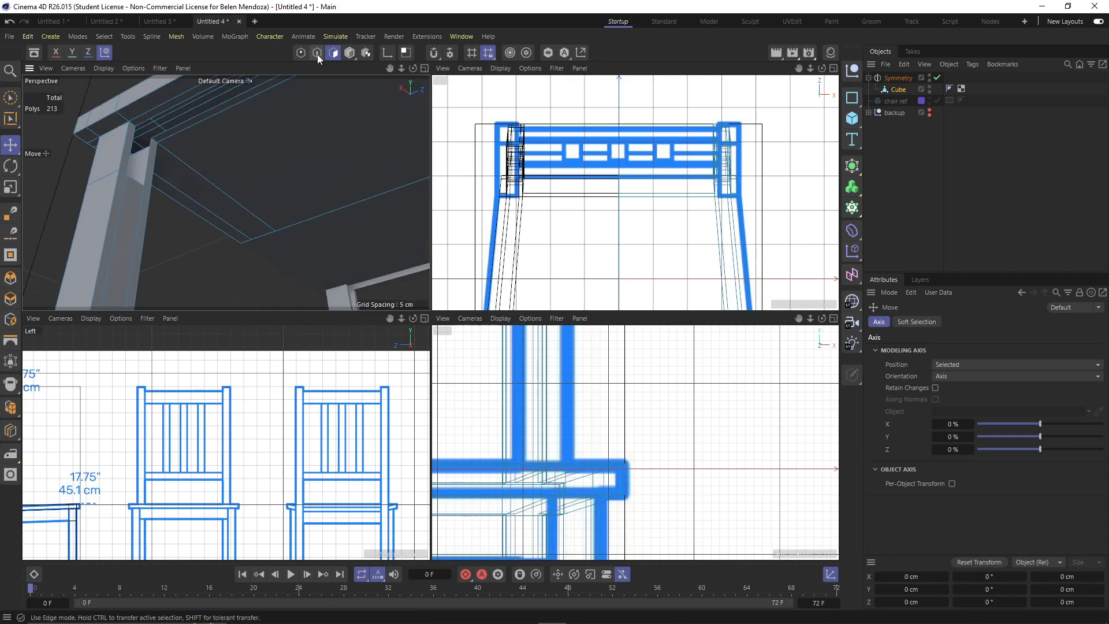
Select the open border edges around the side apron gap on the legs and seat underside
click(317, 54)
double_click(147, 177)
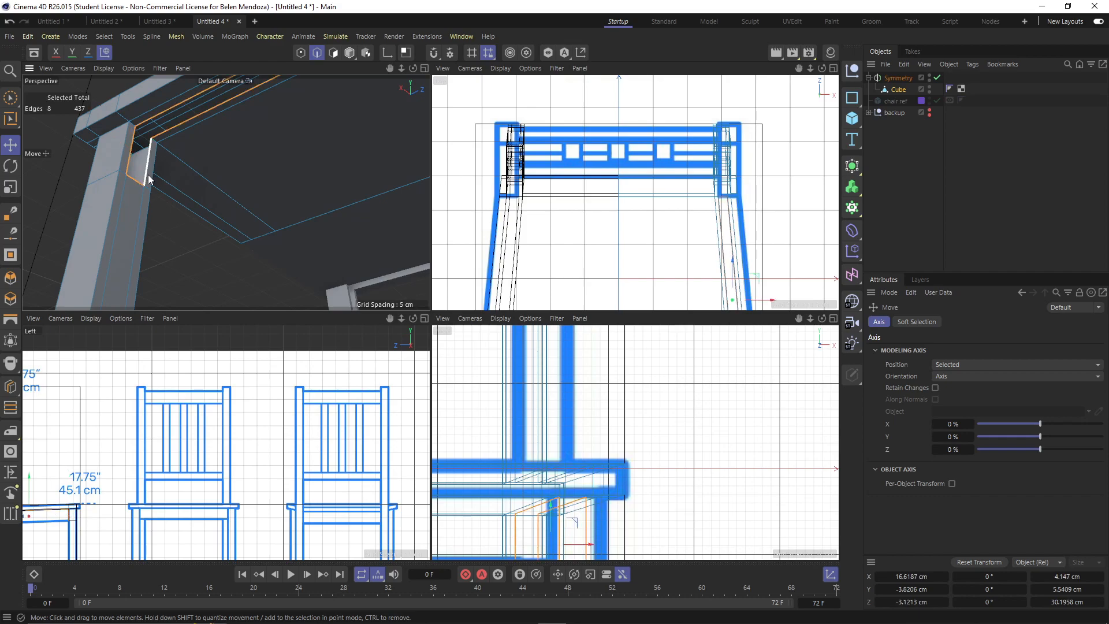
scroll(148, 177, down, 5)
alt+drag(148, 178, 311, 177)
Try to bridge the whole selected border between the front and rear legs
key(m)
click(331, 166)
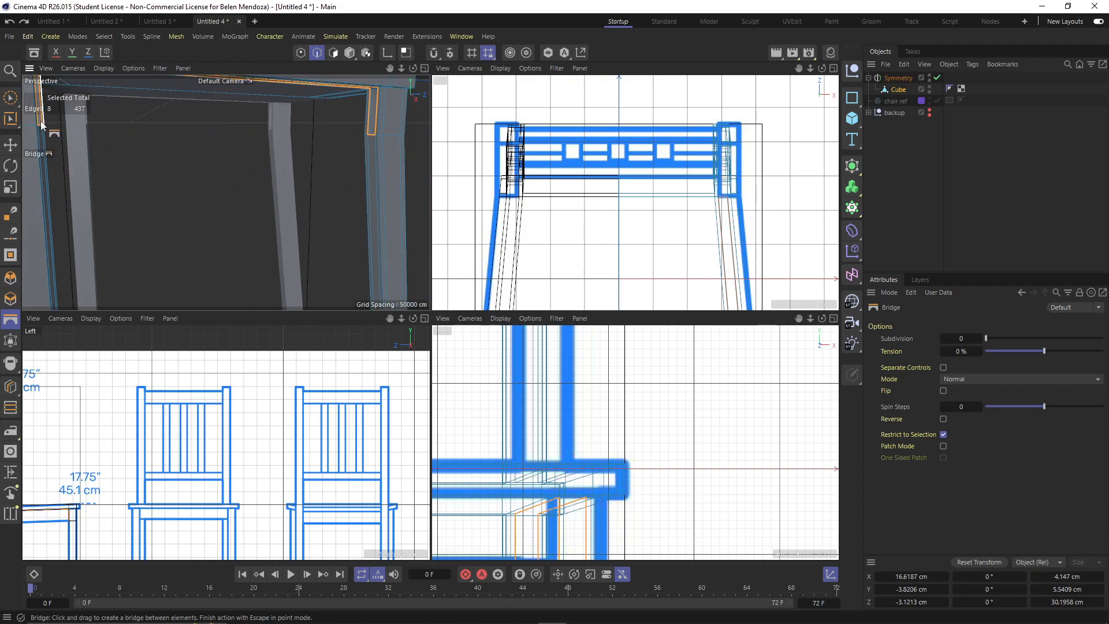
drag(42, 121, 369, 138)
alt+drag(297, 153, 203, 137)
Deselect the long edges under the seat and bridge the remaining leg opening edges to form the side apron
click(10, 98)
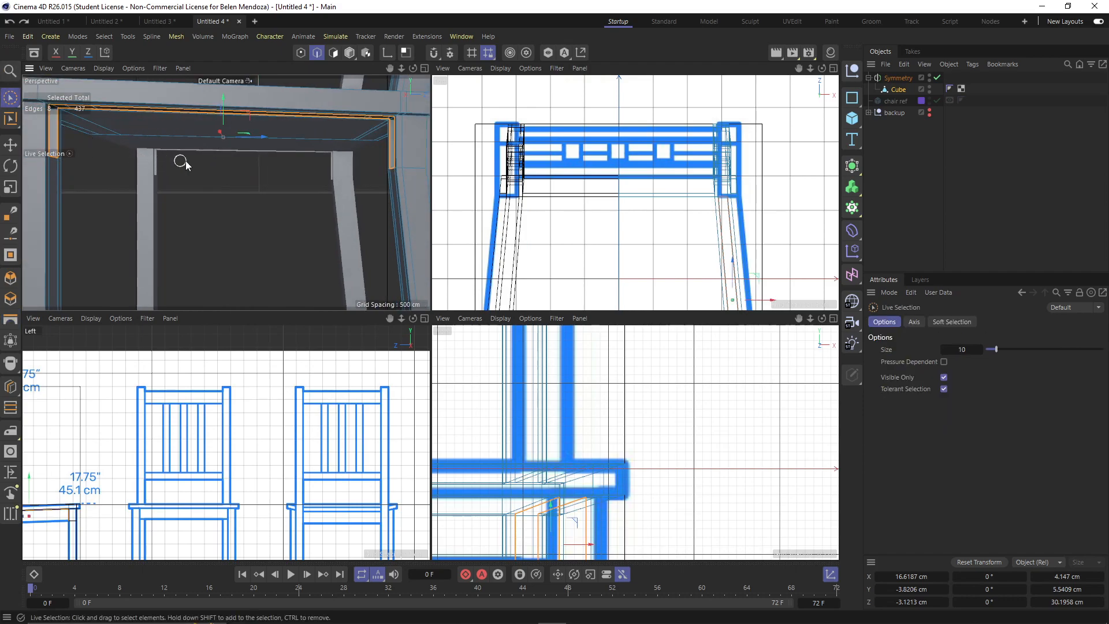
ctrl+click(191, 119)
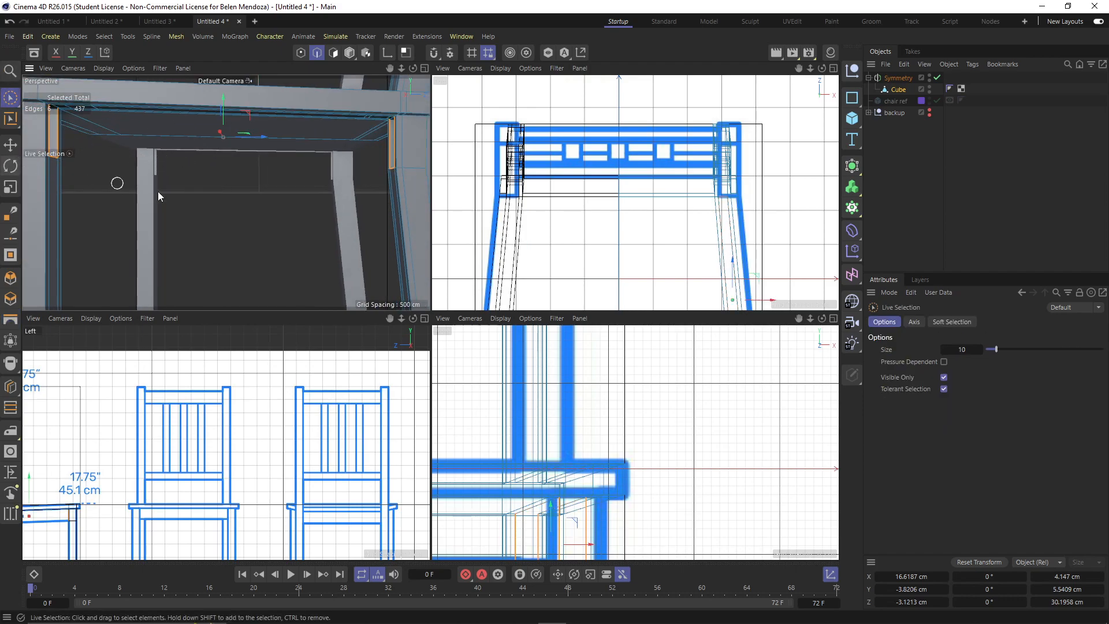
right_click(206, 199)
click(238, 164)
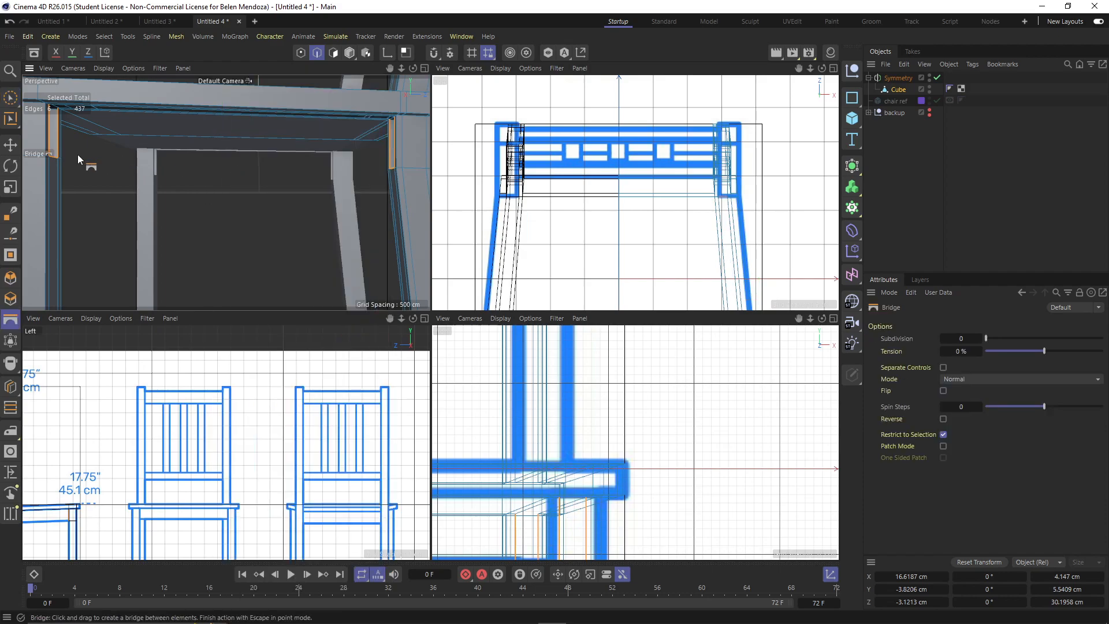
drag(59, 146, 387, 172)
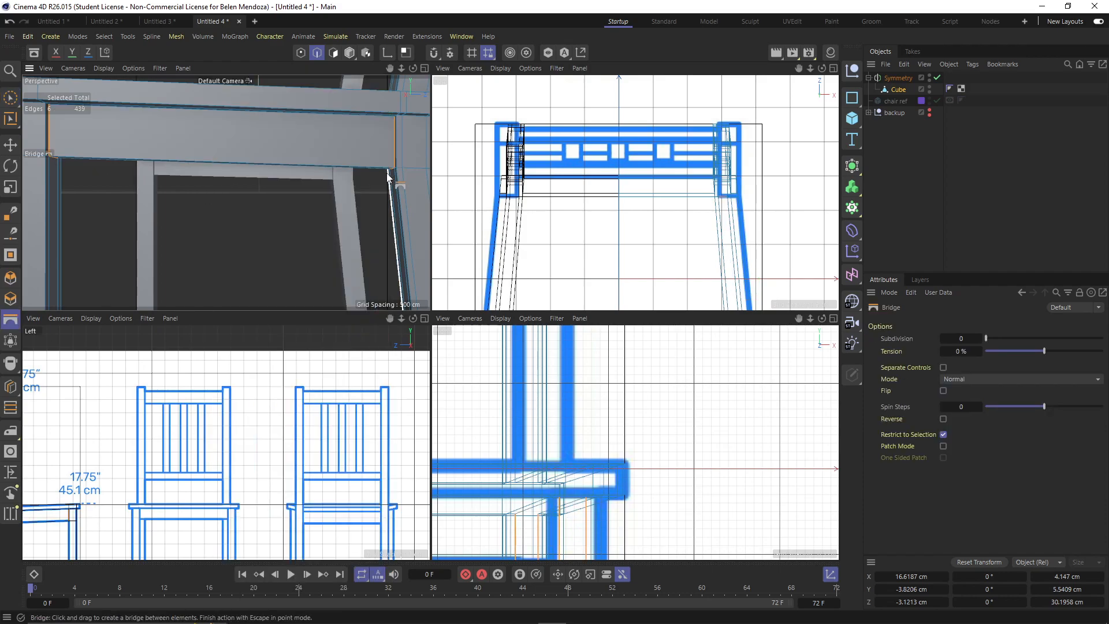
alt+drag(275, 219, 193, 164)
Delete the narrow seat underside polygon next to the top of the rear leg
click(11, 145)
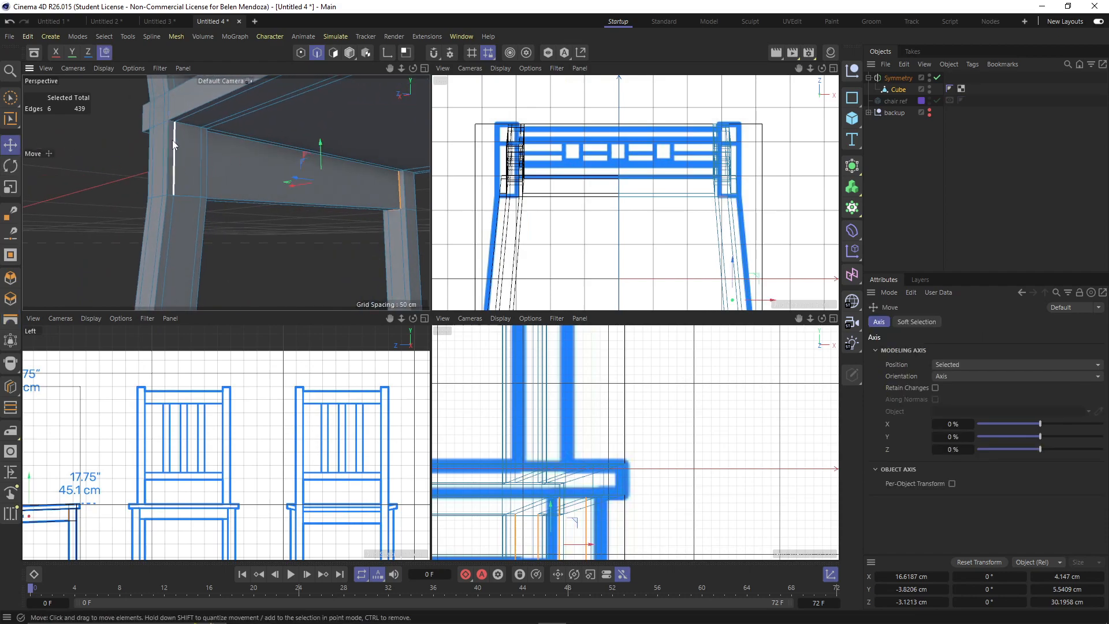
click(333, 53)
click(192, 148)
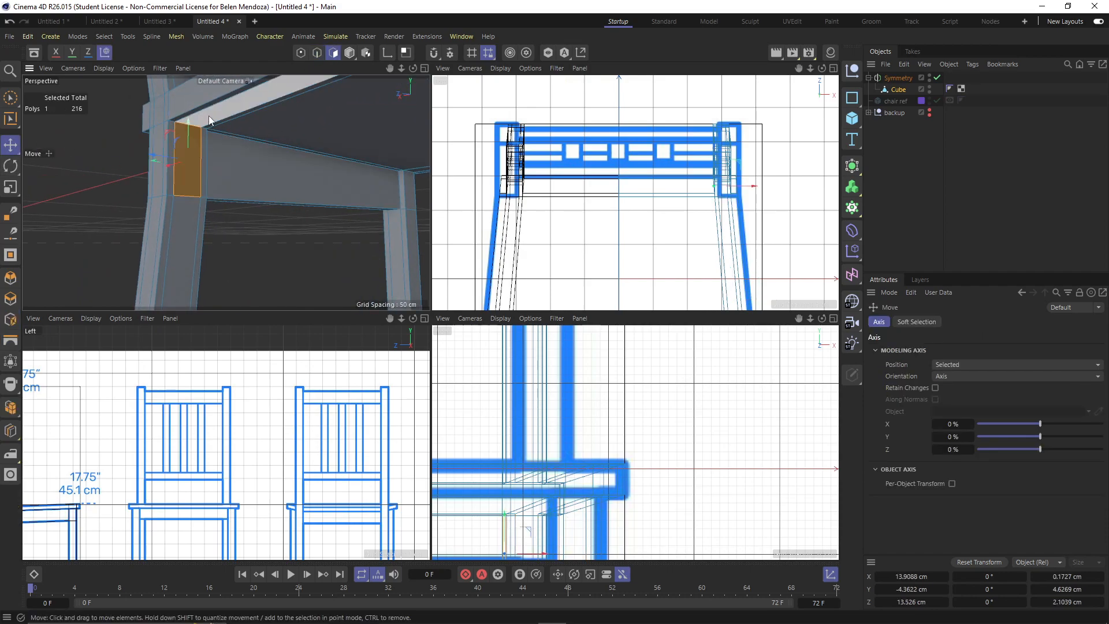
key(Delete)
key(ctrl+z)
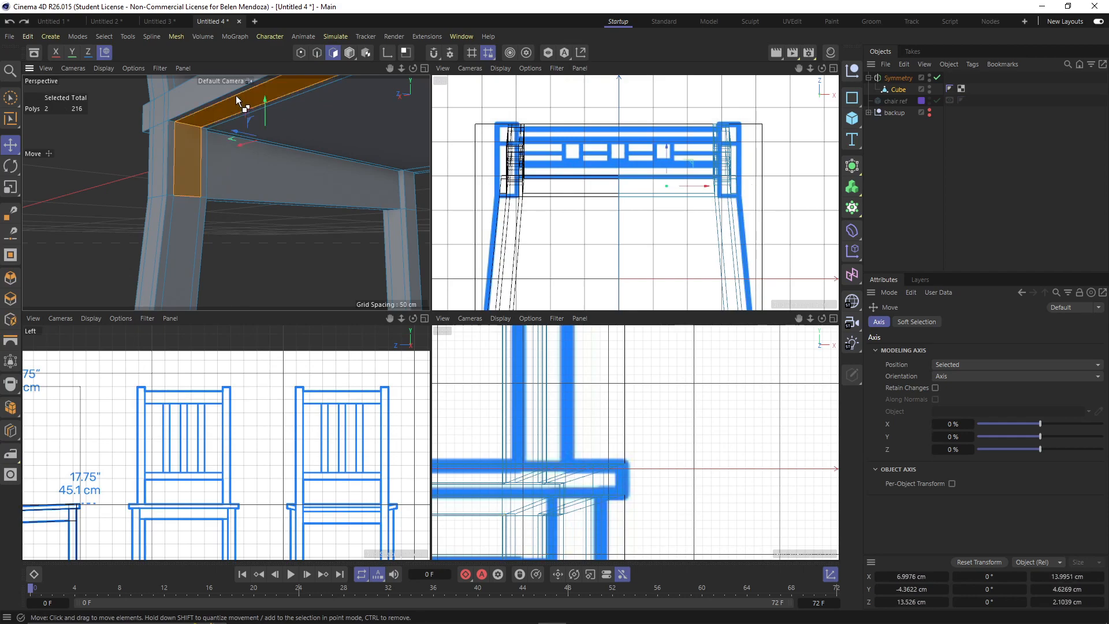
click(223, 109)
key(Delete)
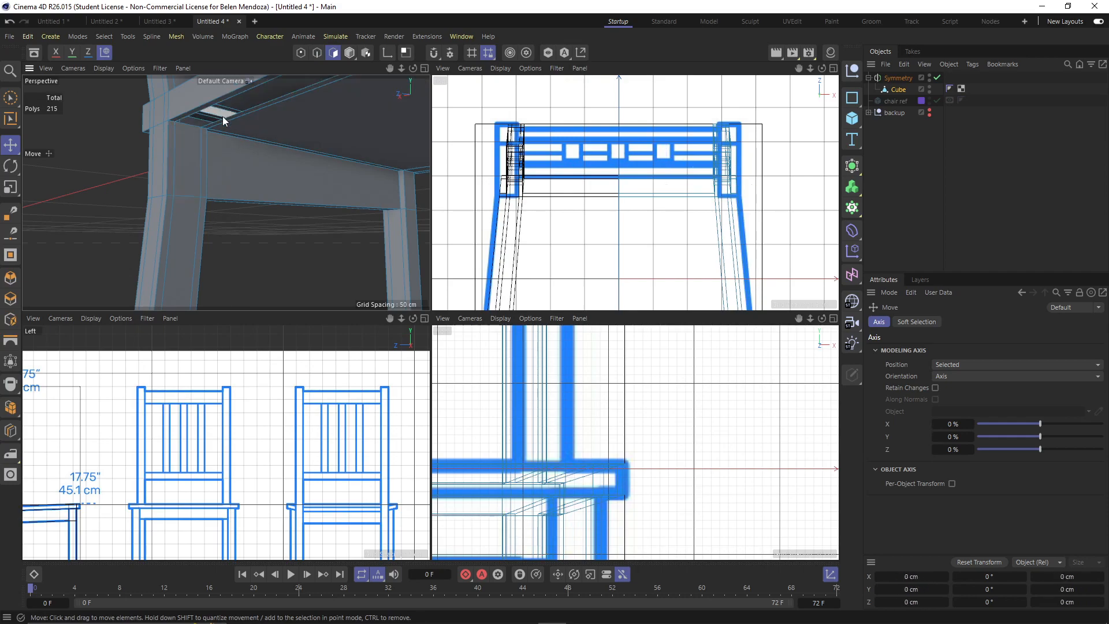
Extrude the rear leg's upper inner polygon to the centre as the back apron, with its X size and X position at 0 cm
click(186, 173)
scroll(218, 192, down, 2)
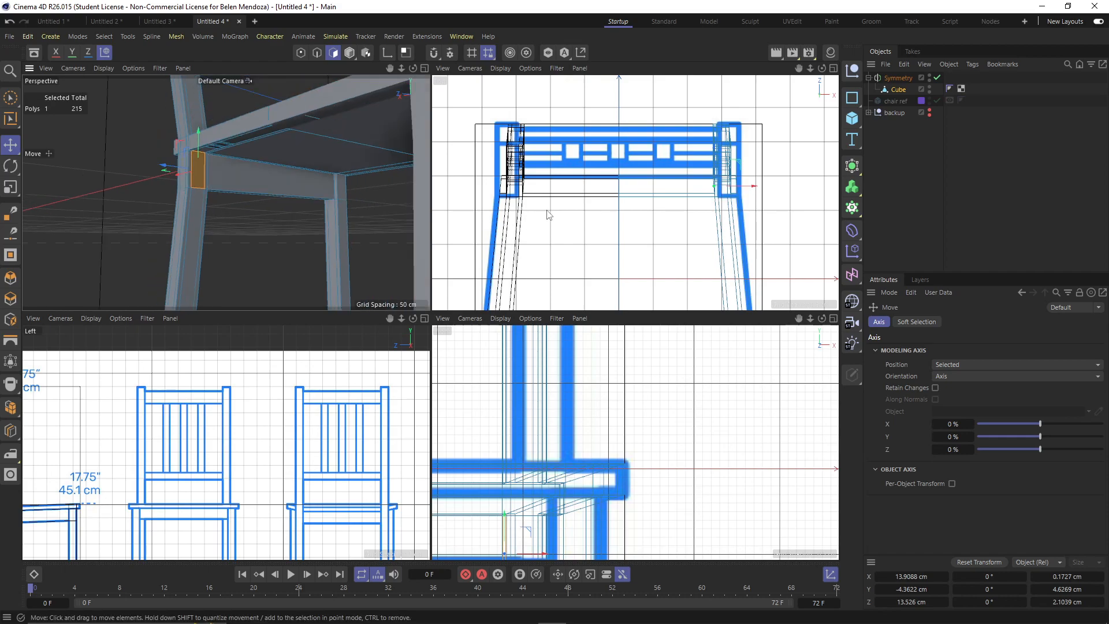
scroll(684, 198, up, 3)
ctrl+drag(786, 184, 669, 180)
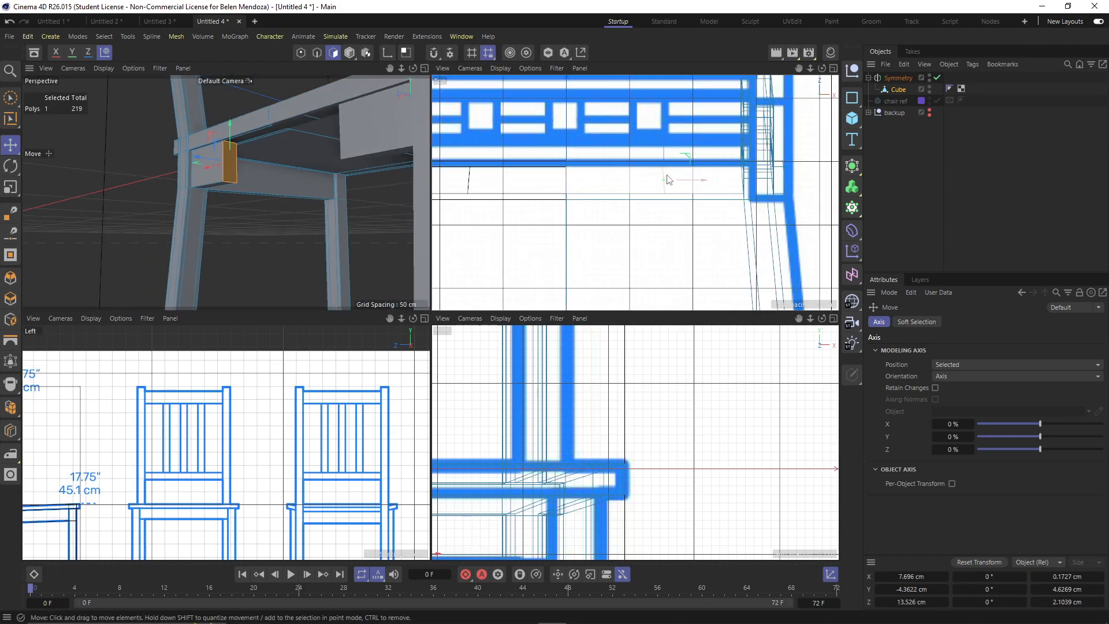
click(1068, 576)
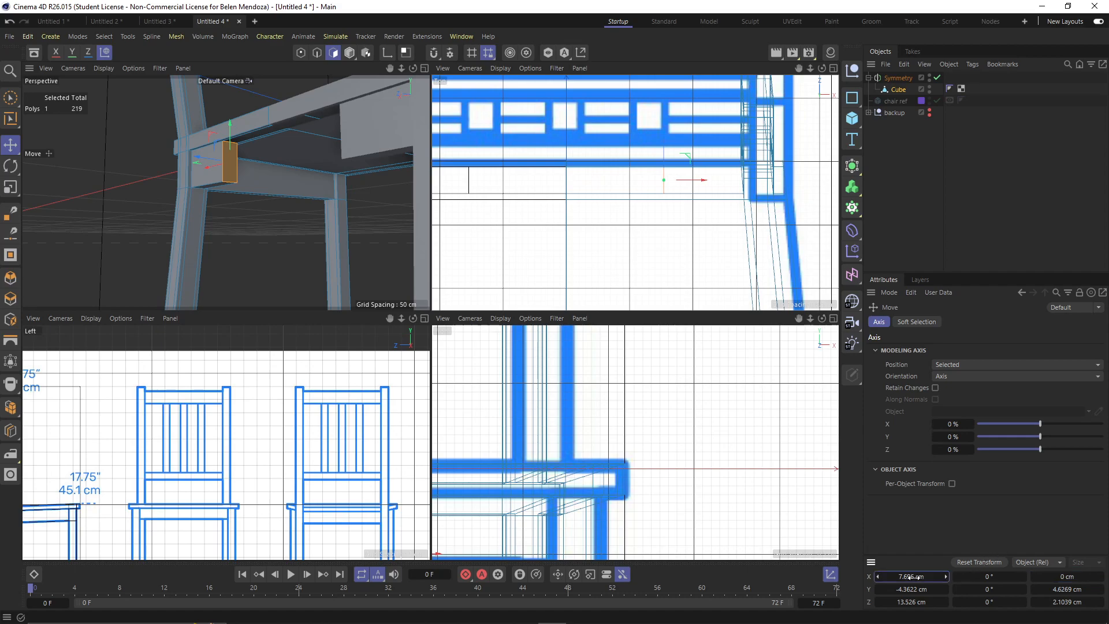
text(0)
key(Return)
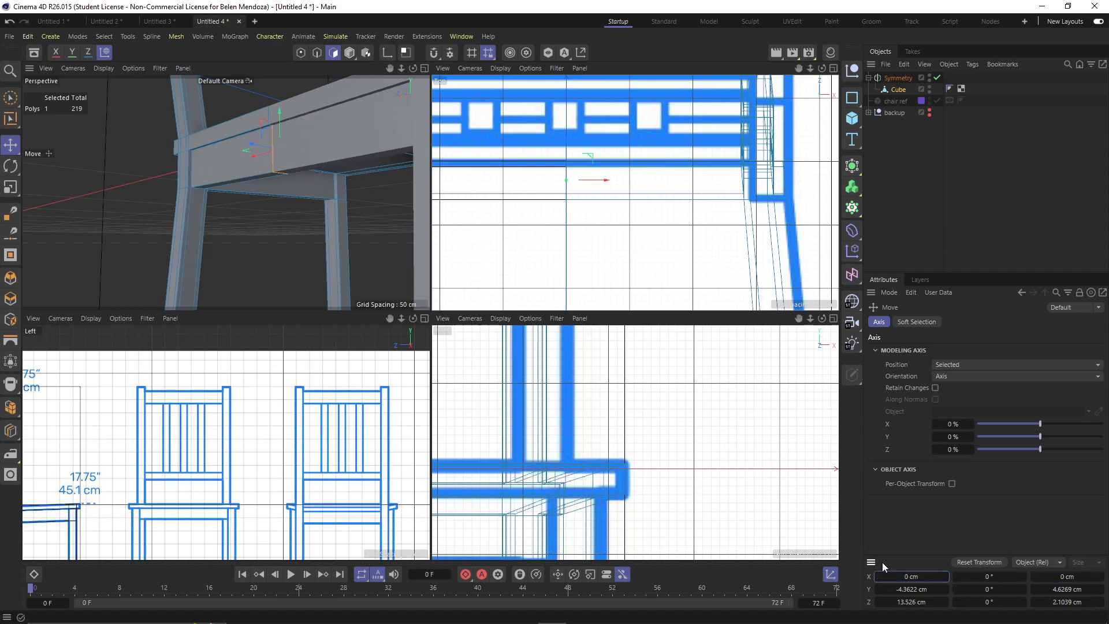
Delete the narrow seat underside polygon along the front edge, next to the front leg
scroll(272, 161, up, 8)
alt+drag(278, 156, 186, 113)
scroll(119, 192, down, 4)
scroll(119, 192, down, 8)
scroll(166, 228, up, 4)
scroll(253, 251, up, 5)
click(255, 245)
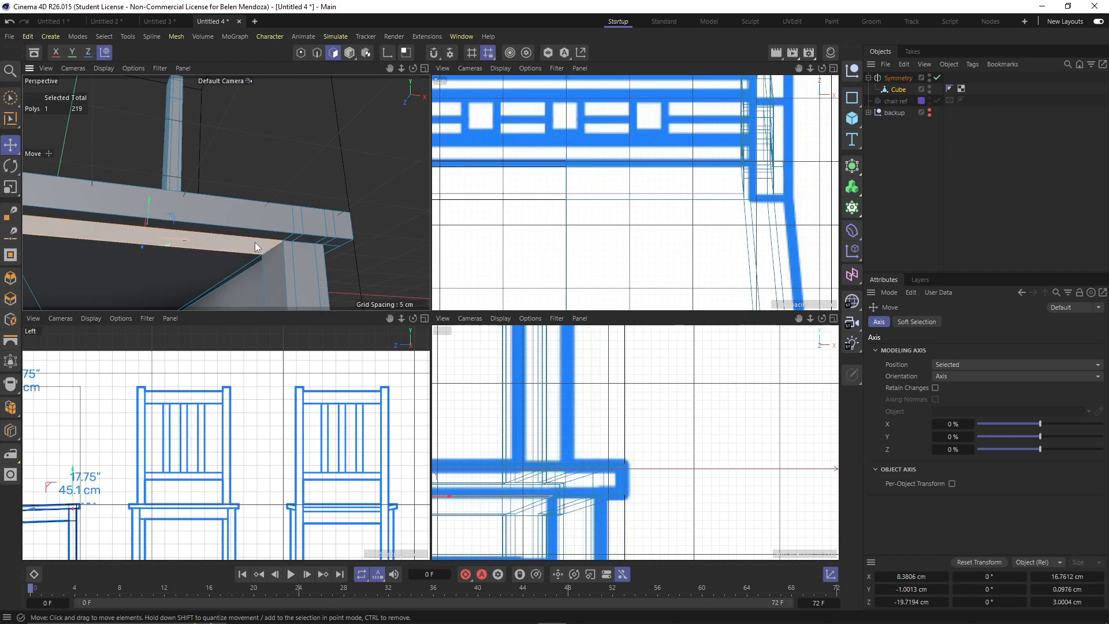
key(Delete)
Extrude the front leg's upper inner polygon to the centre as the front apron, with its X size and X position at 0 cm
click(268, 268)
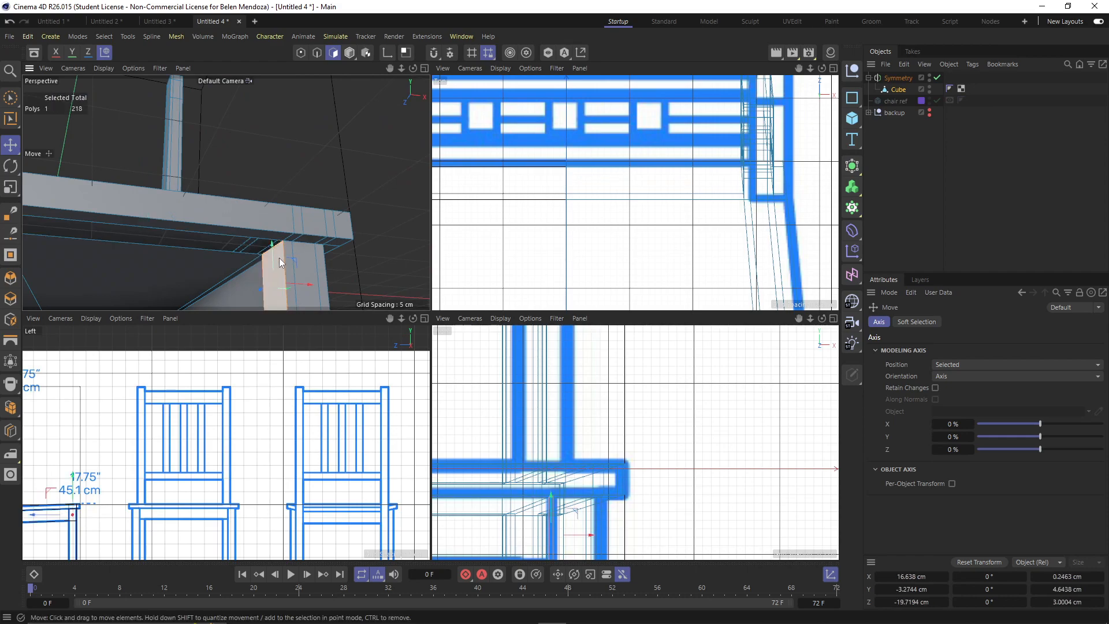
drag(238, 290, 223, 290)
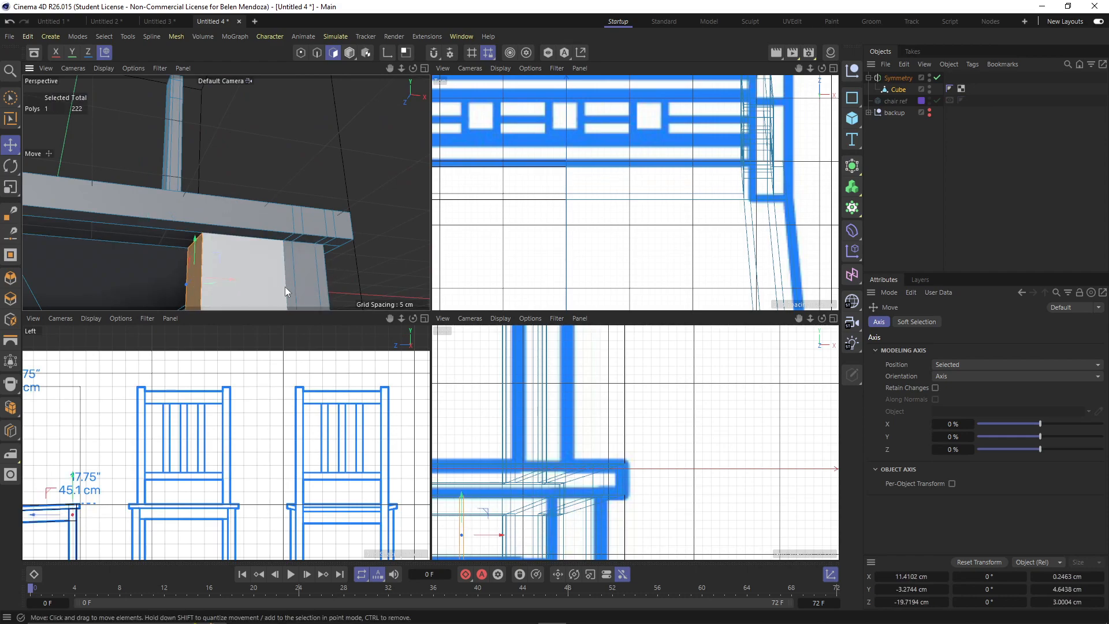
click(1069, 577)
text(0)
key(Return)
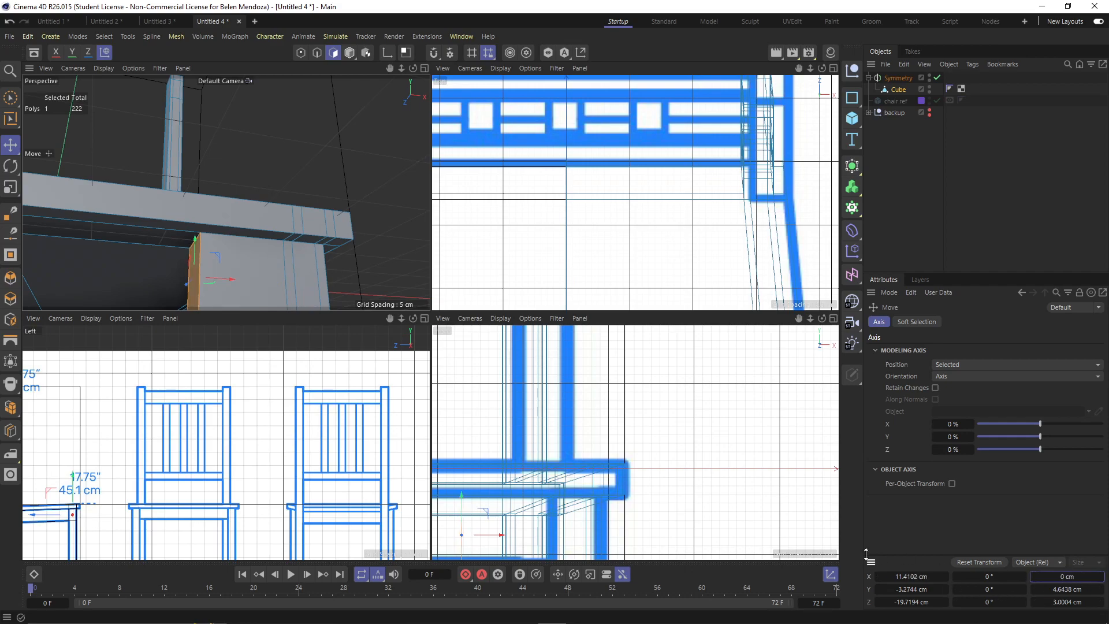
click(910, 577)
text(0)
key(Return)
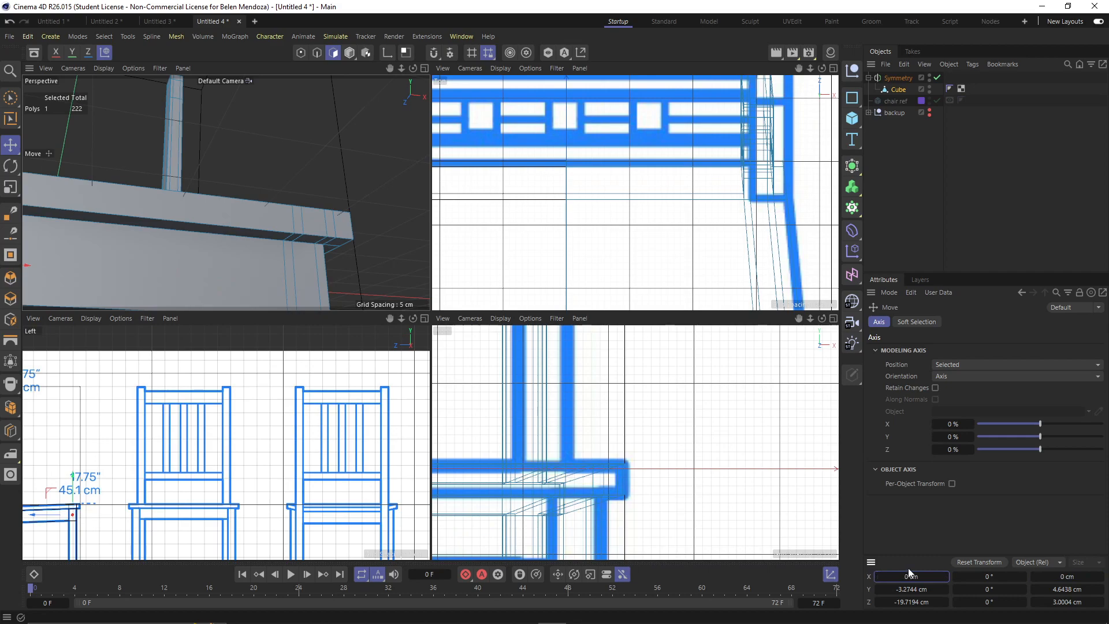
scroll(585, 203, down, 6)
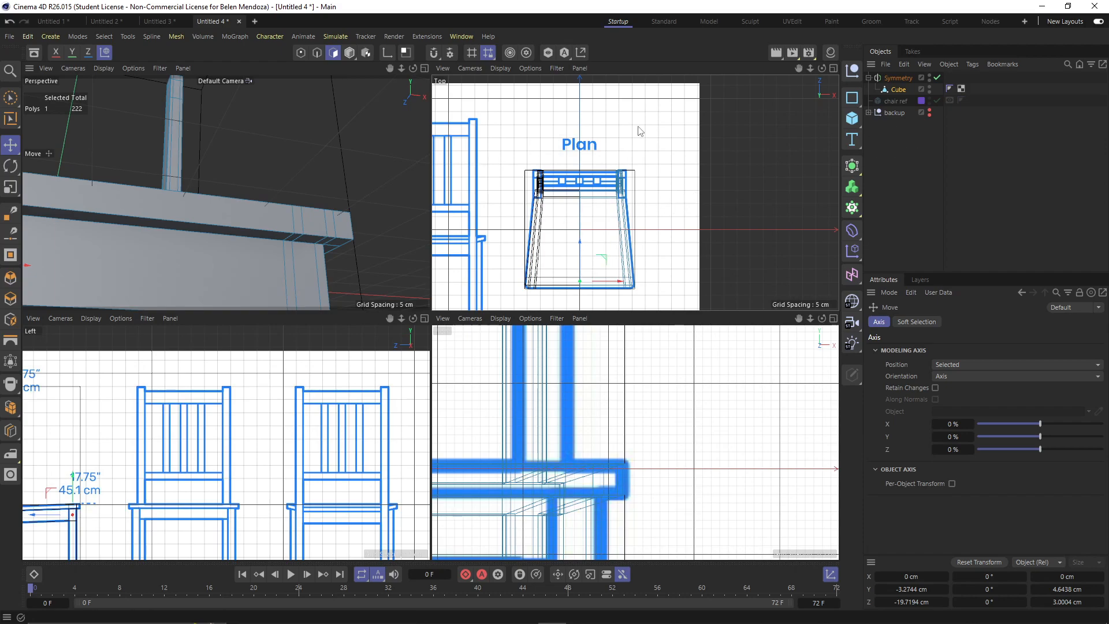
scroll(255, 201, down, 5)
alt+drag(237, 204, 212, 245)
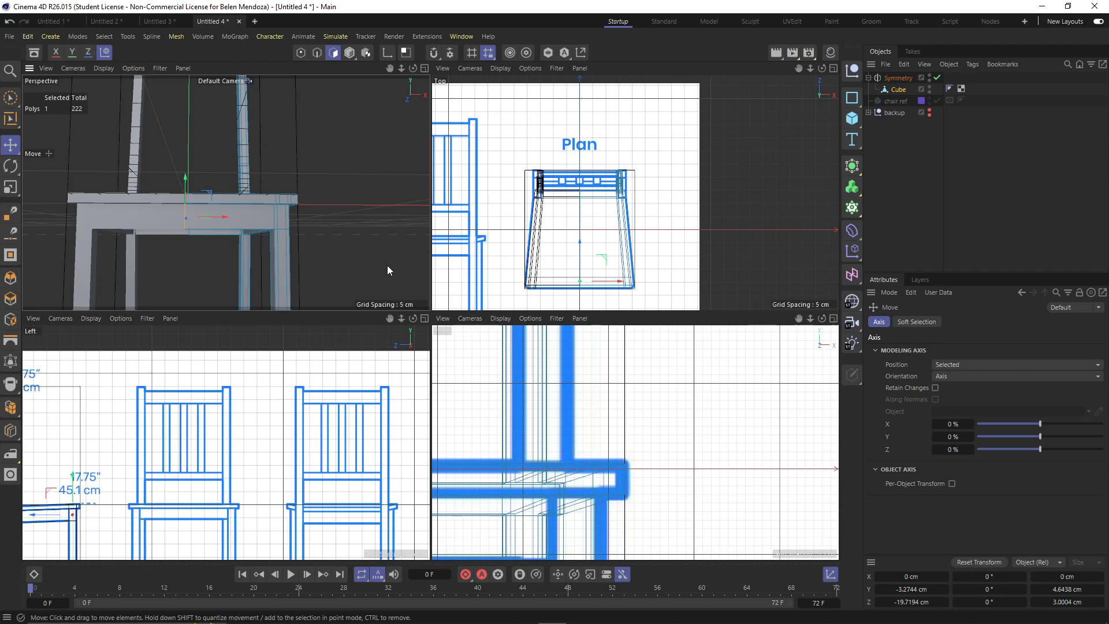
Delete the front and back aprons' end polygons at the chair's centre with the symmetry temporarily switched off
alt+drag(157, 244, 248, 217)
click(934, 86)
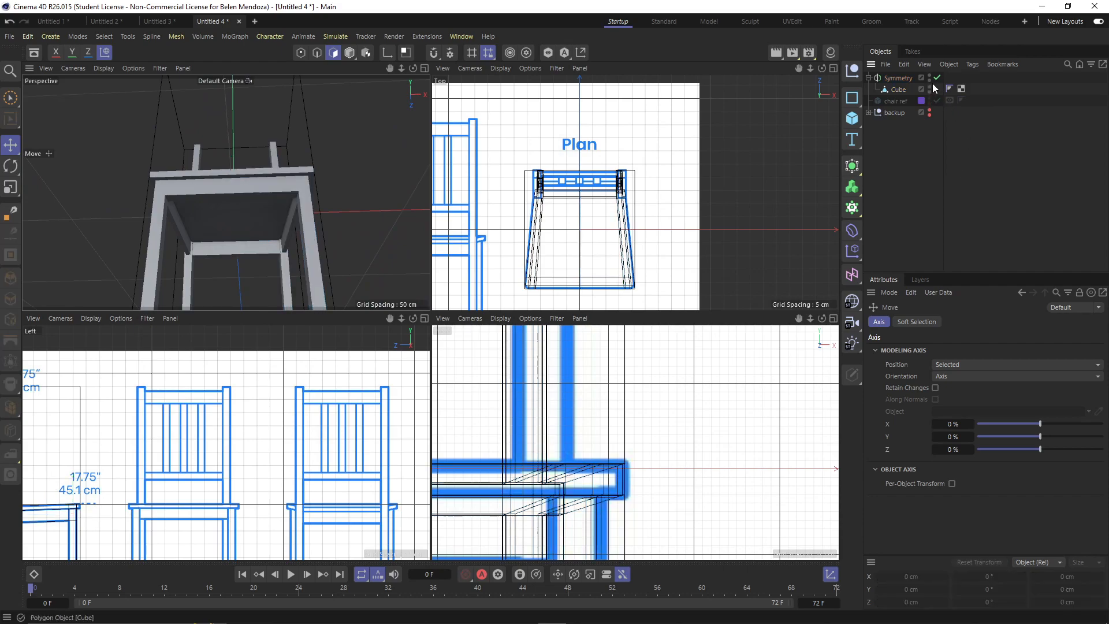
click(937, 78)
alt+drag(225, 176, 396, 216)
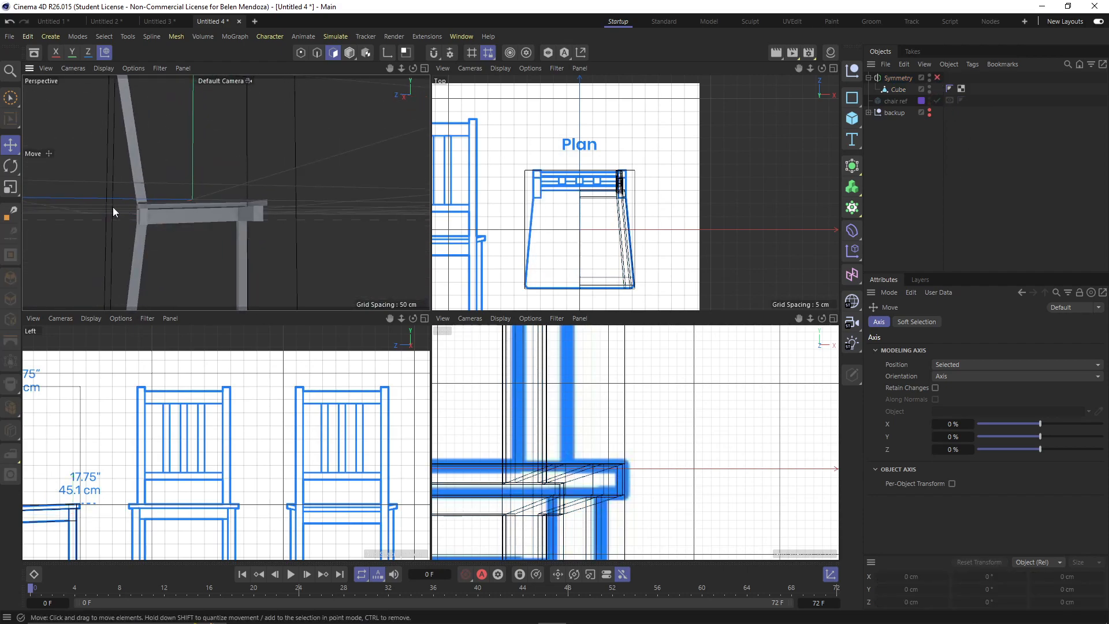
scroll(150, 219, up, 5)
click(130, 210)
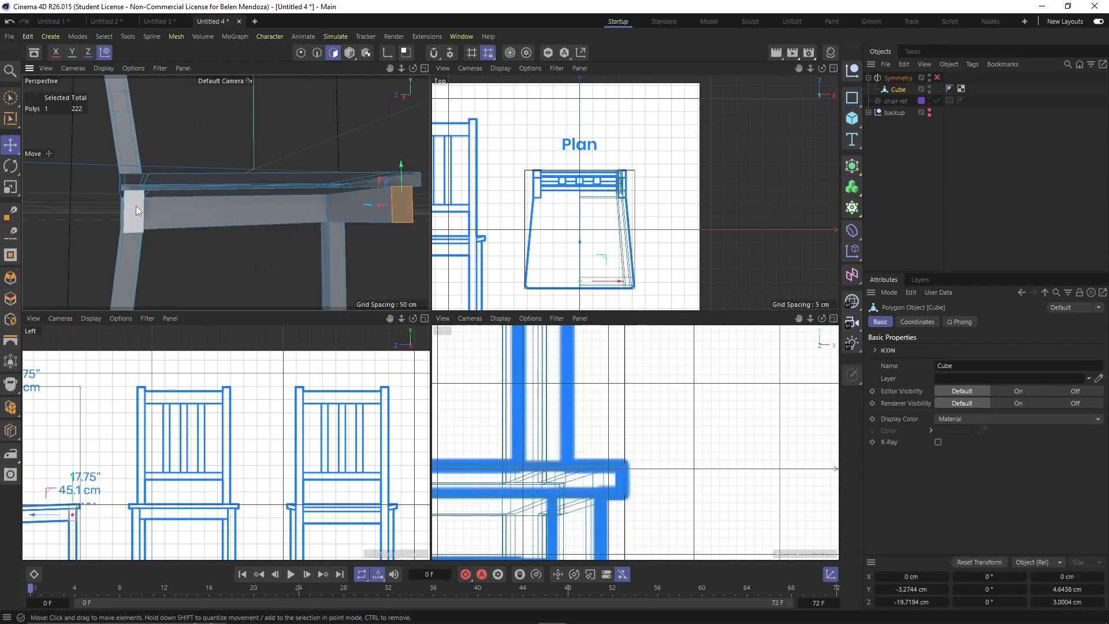
shift+click(140, 215)
alt+drag(140, 215, 139, 223)
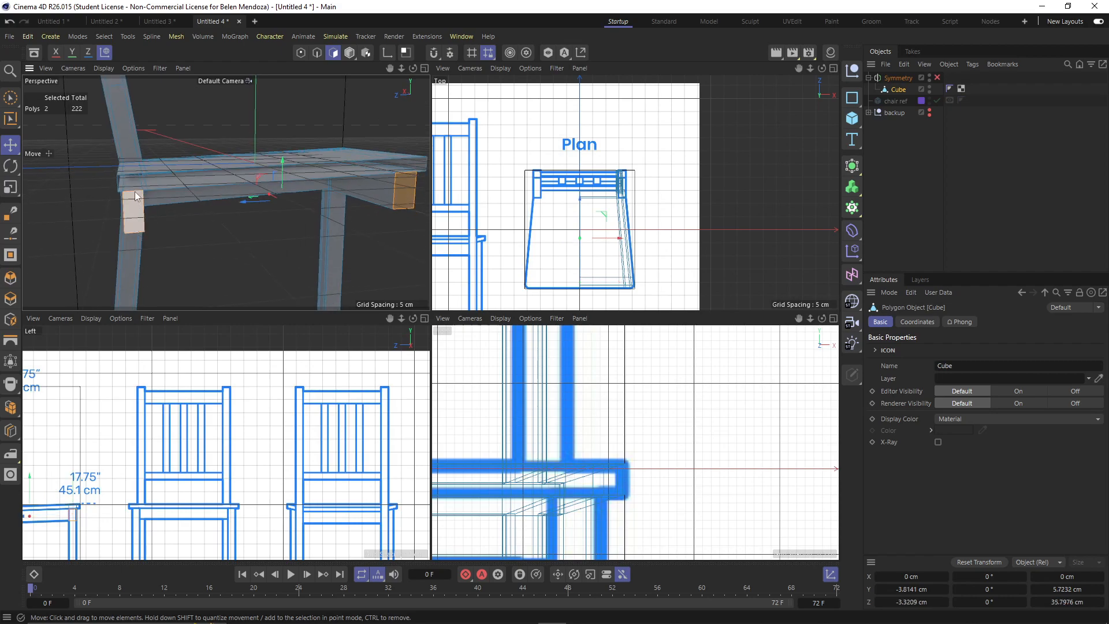
shift+click(136, 196)
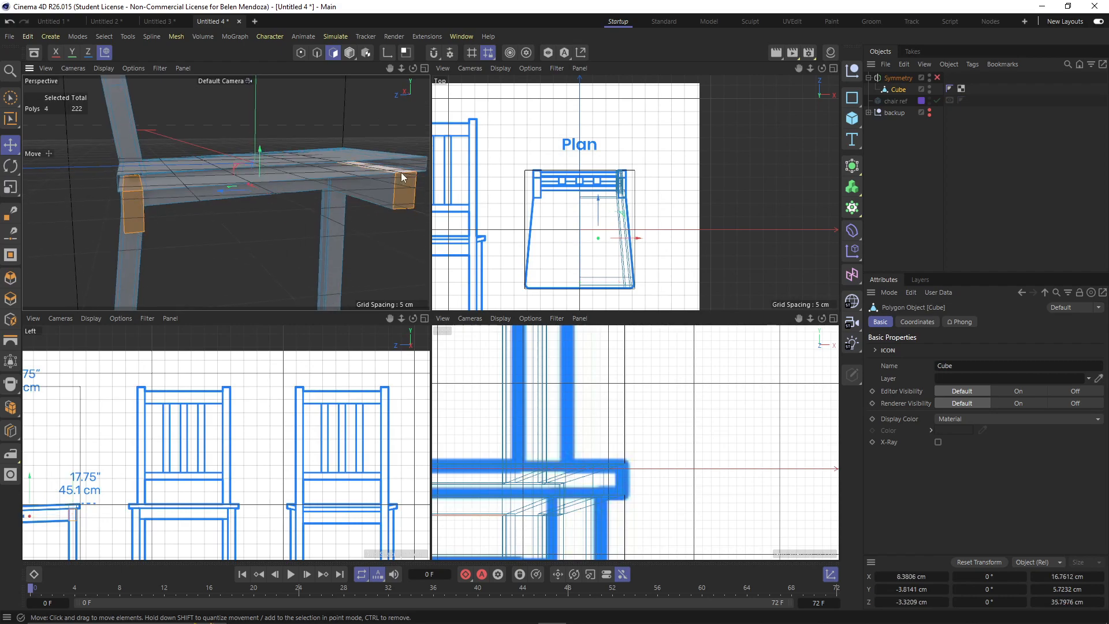
key(Delete)
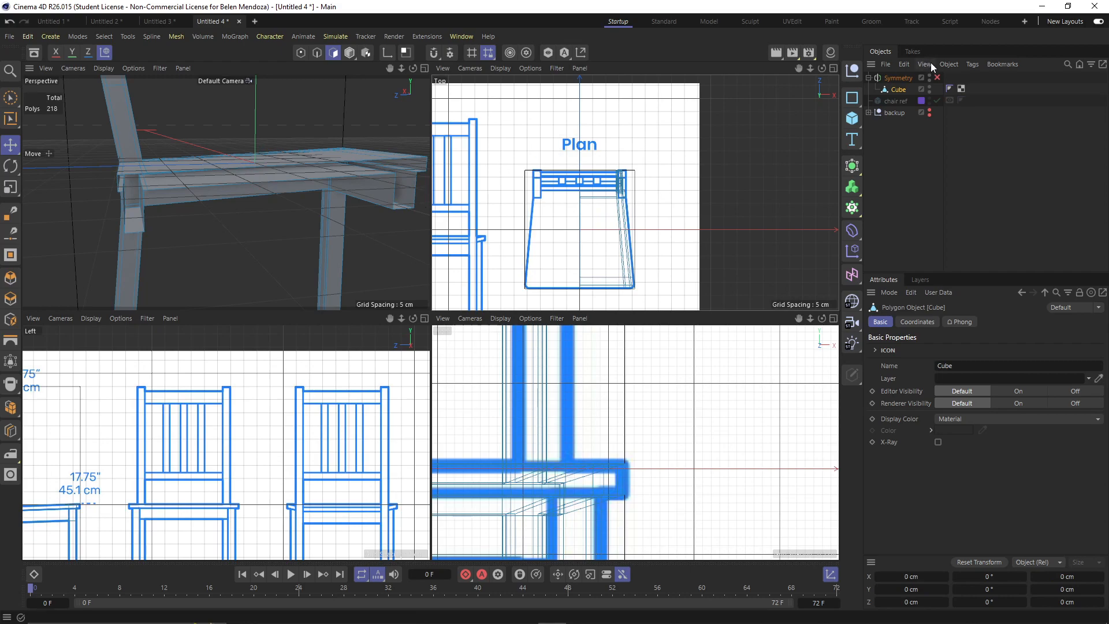
click(937, 77)
Bridge the facing lower polygons of the front and rear legs to form the side stretcher
scroll(363, 185, down, 8)
alt+drag(353, 185, 118, 203)
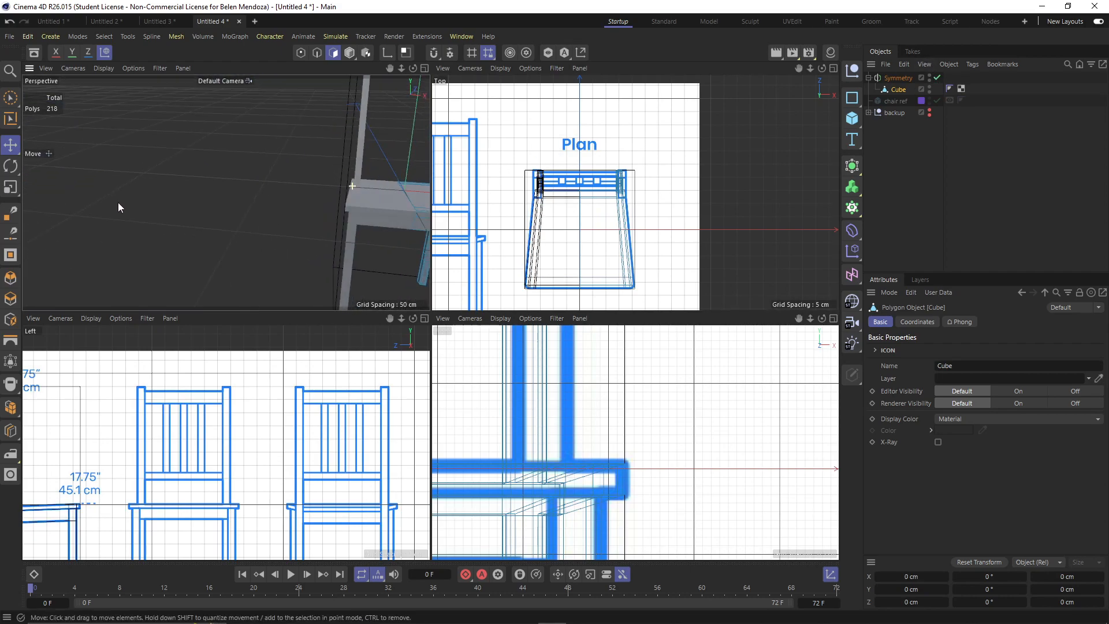
alt+drag(400, 247, 62, 131)
scroll(172, 208, up, 5)
alt+drag(257, 269, 296, 243)
click(139, 215)
shift+click(289, 182)
mouse_move(288, 191)
alt+mouse_down()
mouse_move(253, 220)
mouse_move(194, 223)
mouse_move(271, 206)
mouse_move(303, 226)
alt+mouse_up()
right_click(304, 223)
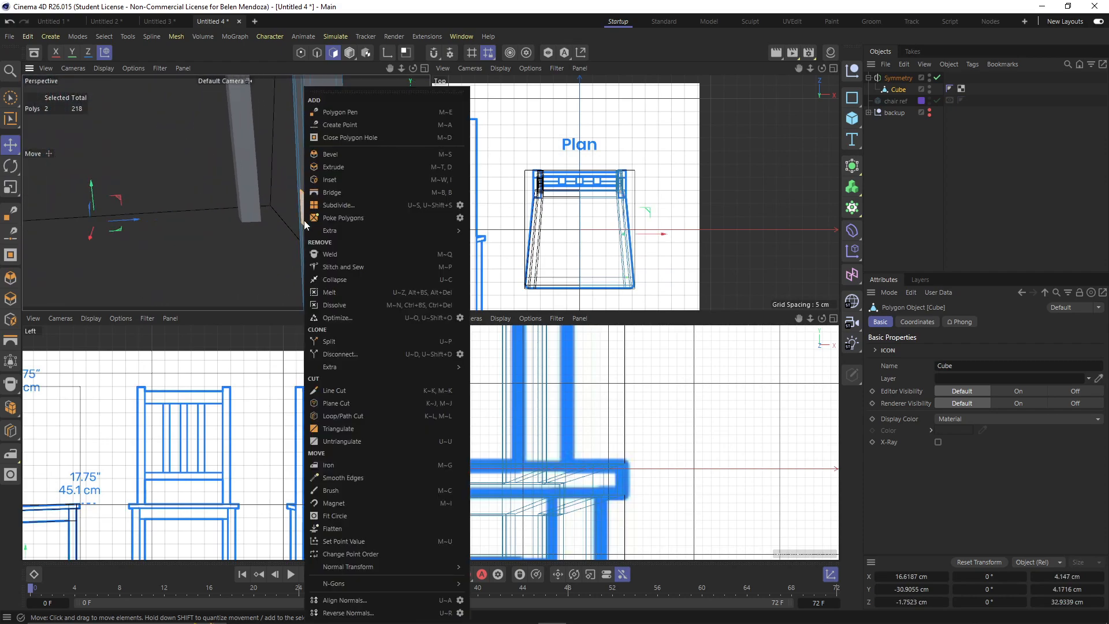
click(354, 193)
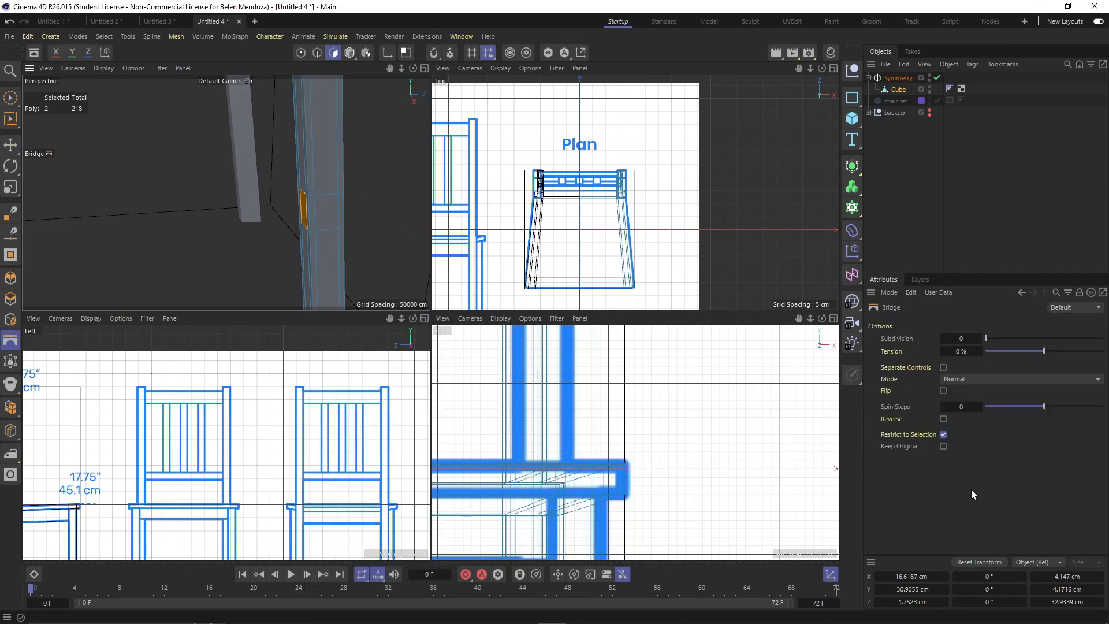
alt+drag(339, 233, 307, 255)
alt+drag(204, 217, 222, 224)
drag(92, 193, 346, 206)
Examine the side stretcher, its joints with the legs and the underside of the chair from several angles
alt+drag(261, 238, 335, 203)
scroll(335, 203, up, 10)
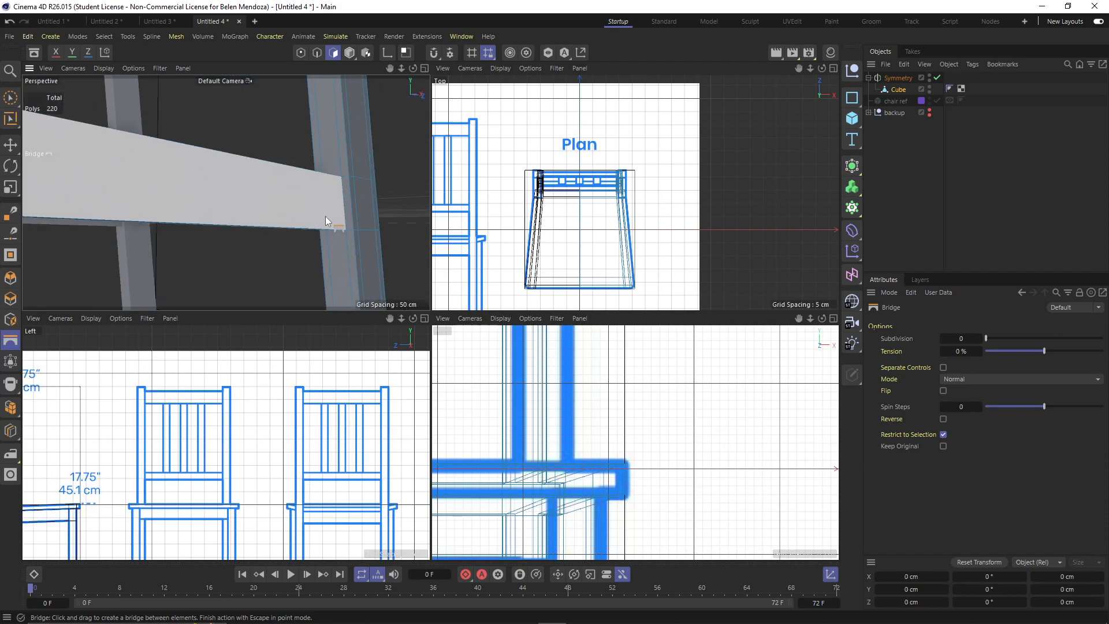
scroll(338, 211, up, 1)
alt+drag(332, 216, 514, 218)
scroll(245, 202, down, 5)
alt+drag(226, 193, 258, 223)
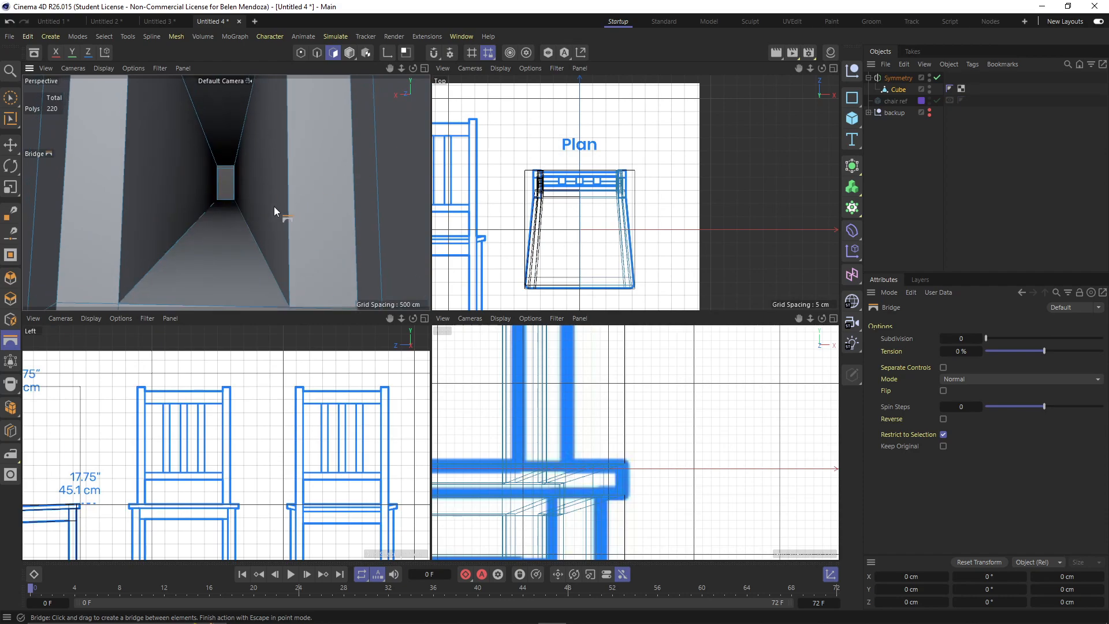
scroll(199, 222, down, 4)
alt+drag(199, 222, 178, 262)
scroll(327, 216, down, 5)
scroll(179, 258, up, 5)
alt+drag(246, 244, 183, 249)
scroll(173, 211, up, 4)
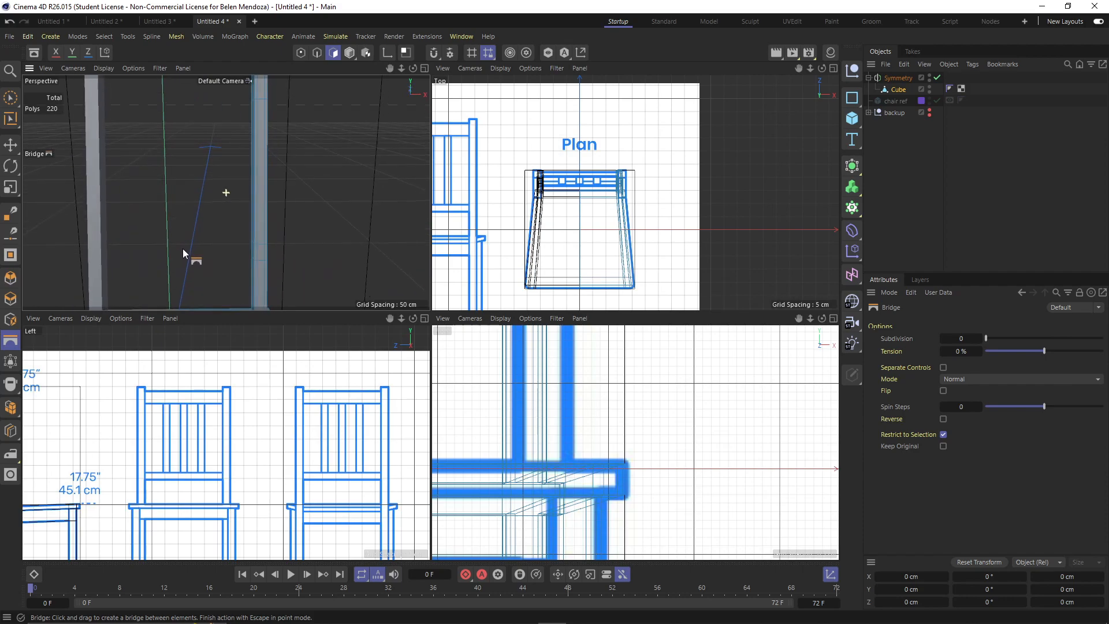
Extrude the backrest post's upper inner polygon to the centre as the top rail, with its X size and X position at 0 cm
middle_click(241, 224)
alt+drag(327, 288, 404, 319)
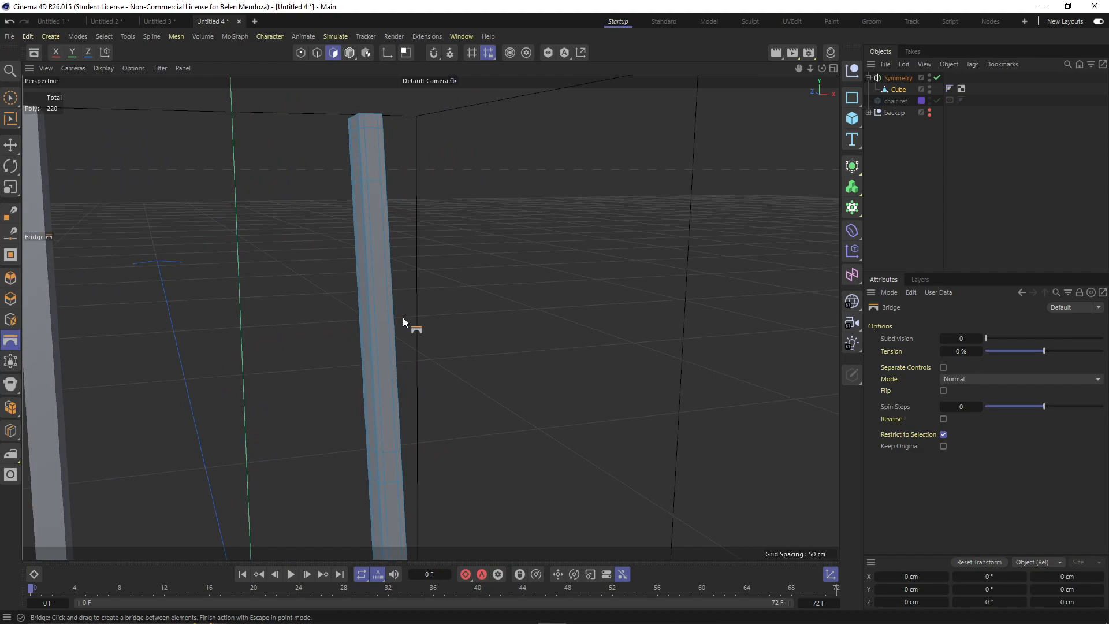
middle_click(402, 318)
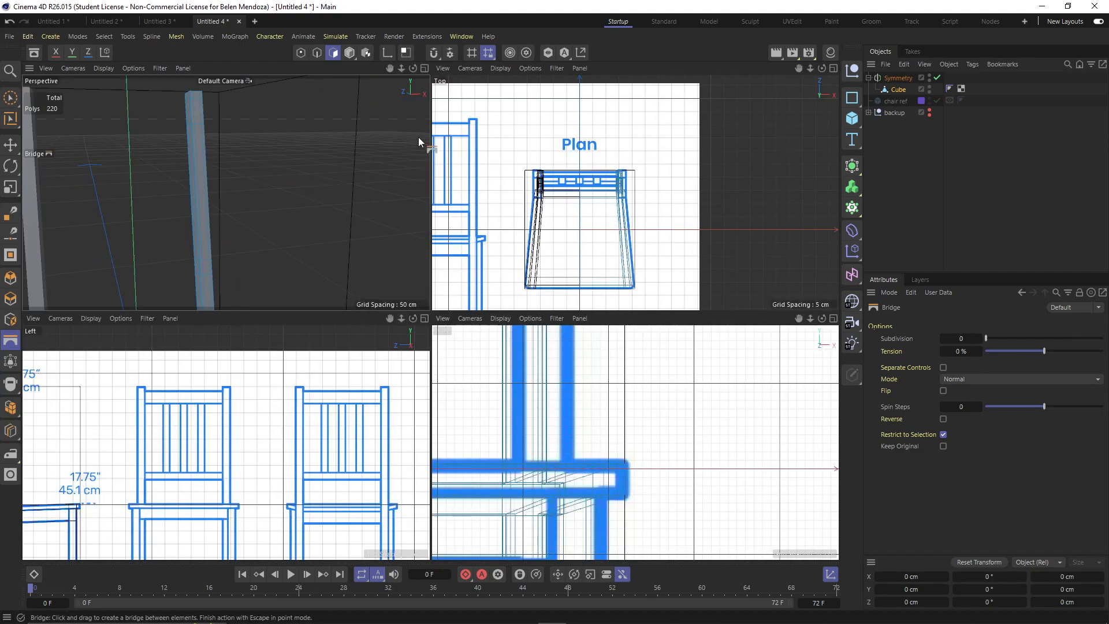
click(10, 144)
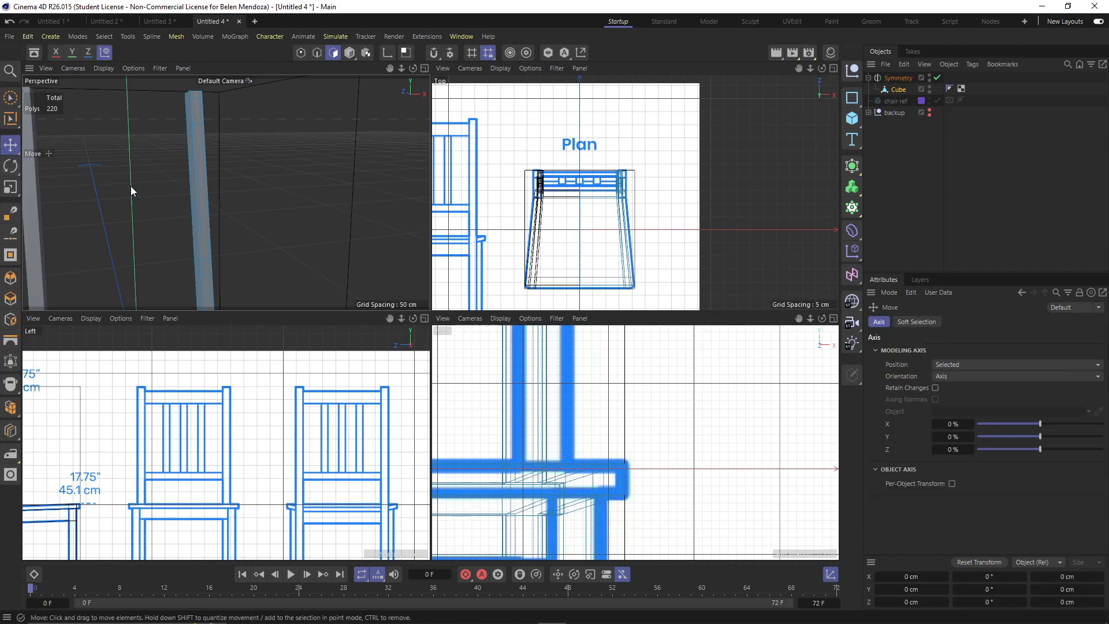
alt+drag(130, 186, 164, 196)
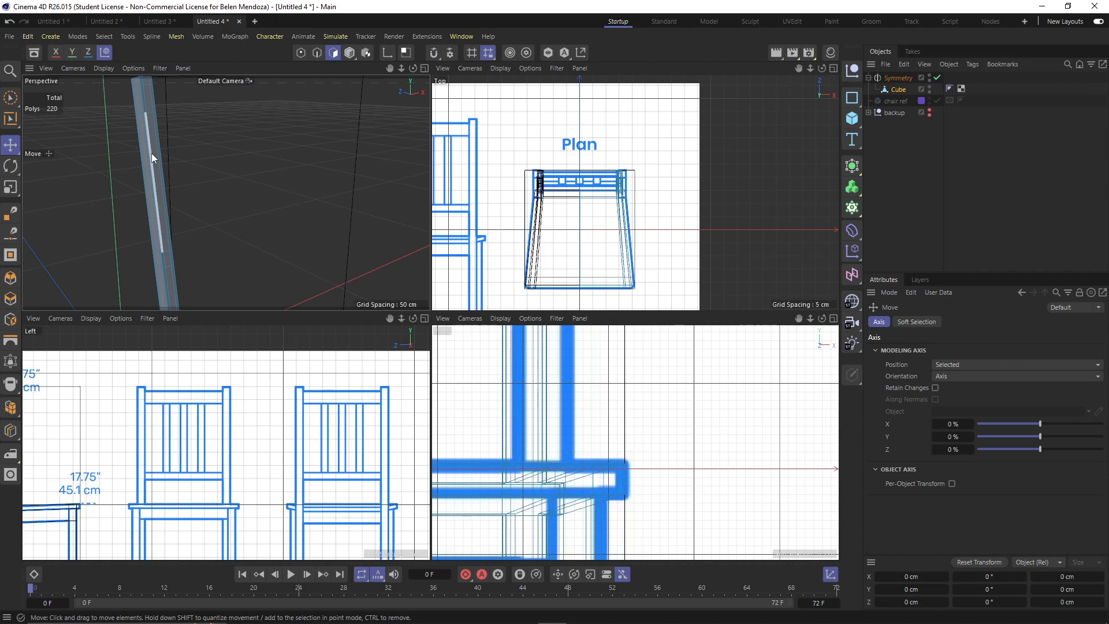
alt+middle_drag(152, 153, 165, 186)
scroll(166, 185, up, 3)
click(168, 149)
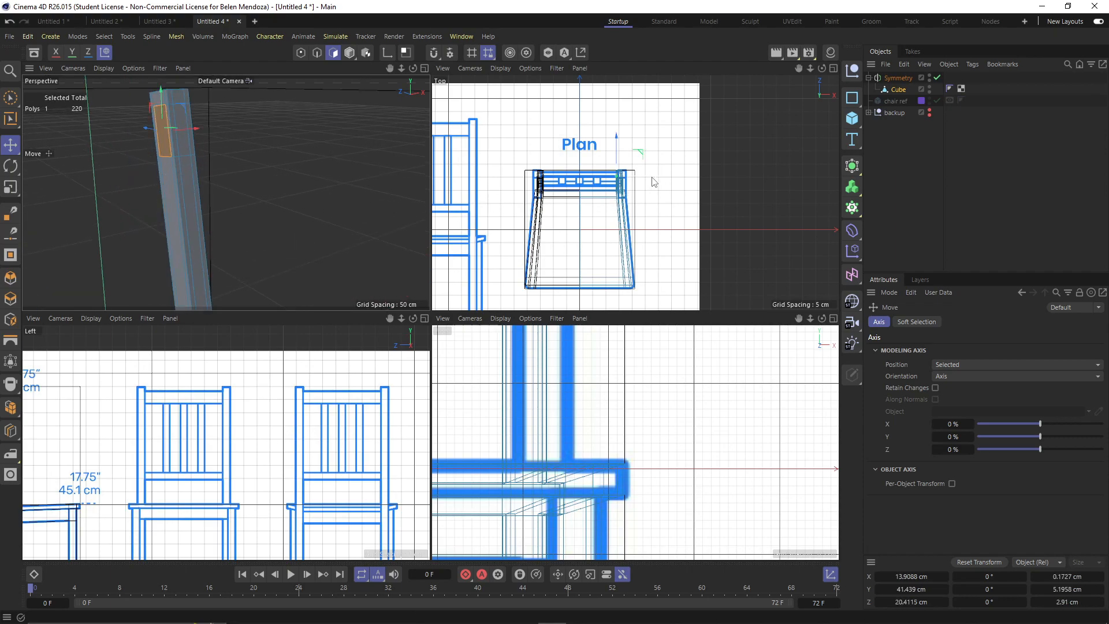
ctrl+drag(654, 183, 632, 179)
click(1075, 576)
text(0)
key(Return)
click(909, 577)
text(0)
key(Return)
Extrude the backrest post's lower inner polygon to the centre as the lower back rail, with its X size and X position at 0 cm
alt+drag(264, 165, 237, 223)
click(220, 245)
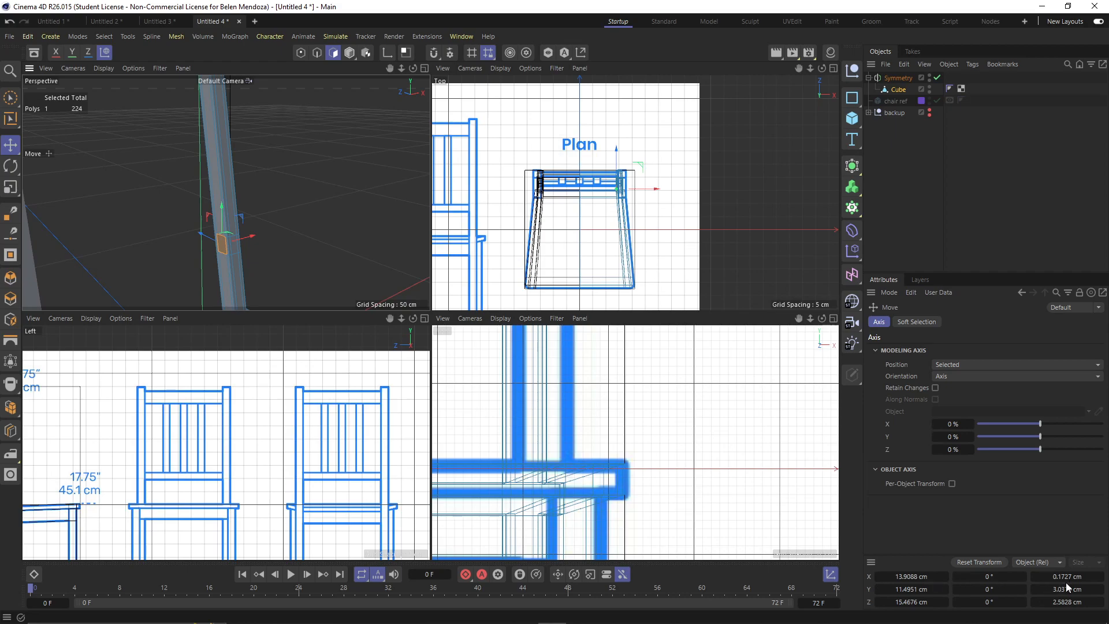
ctrl+drag(250, 234, 210, 251)
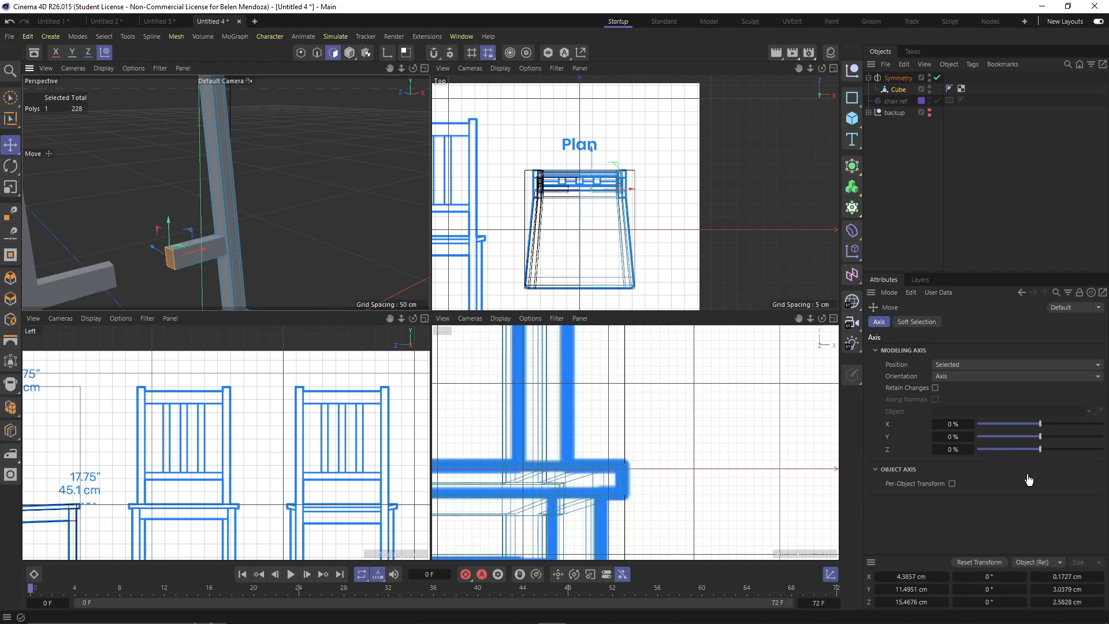
click(1055, 576)
text(0)
click(923, 577)
text(0)
key(Return)
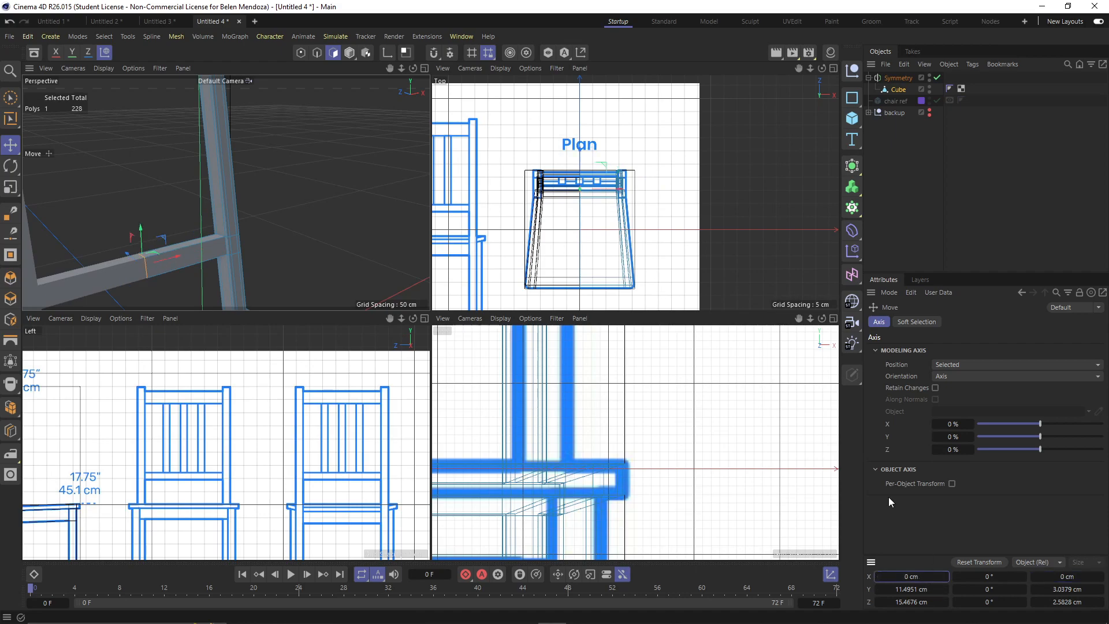
Loop-cut the backrest's top rail at a distance of 1.5 cm from the centre line, with Symmetrical Cut off
alt+drag(250, 179, 177, 190)
scroll(174, 192, down, 5)
alt+middle_drag(172, 191, 177, 214)
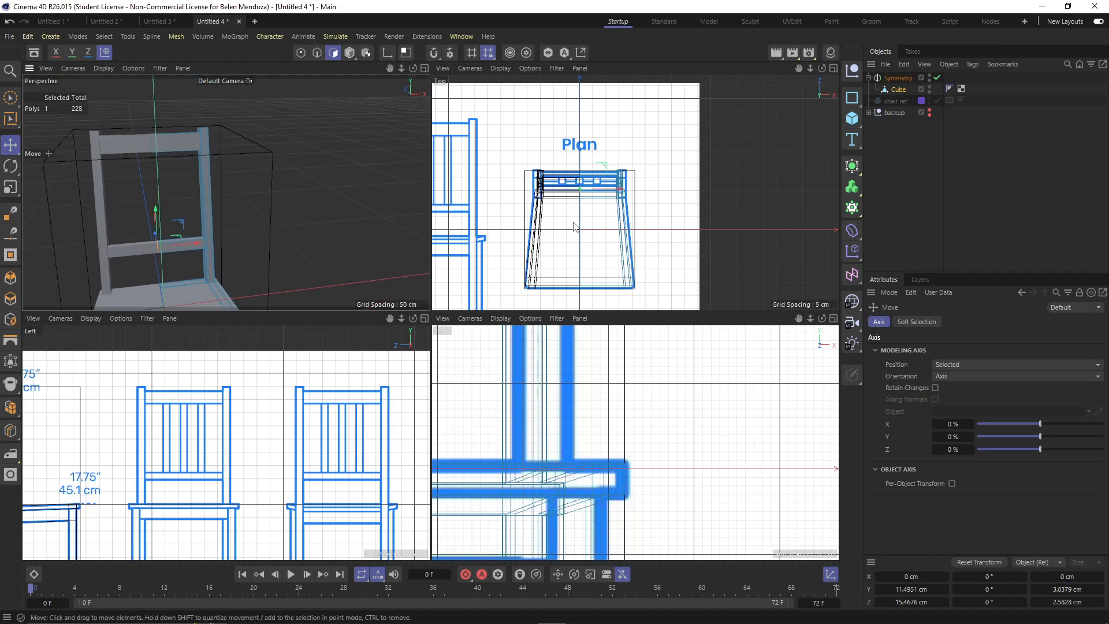
scroll(573, 488, down, 6)
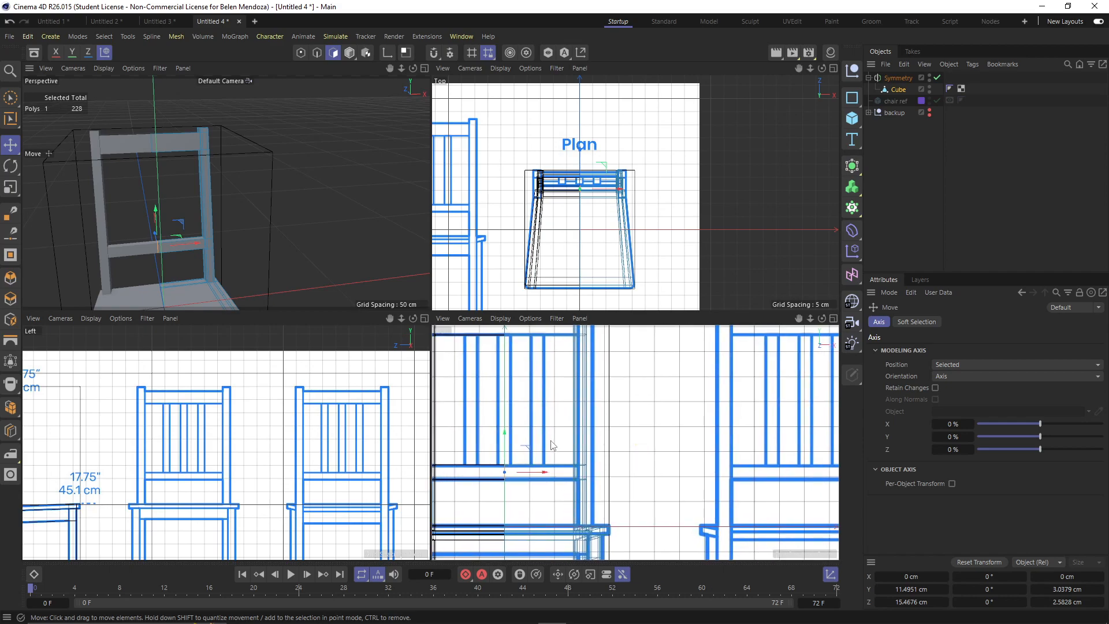
scroll(552, 404, up, 4)
scroll(595, 426, up, 3)
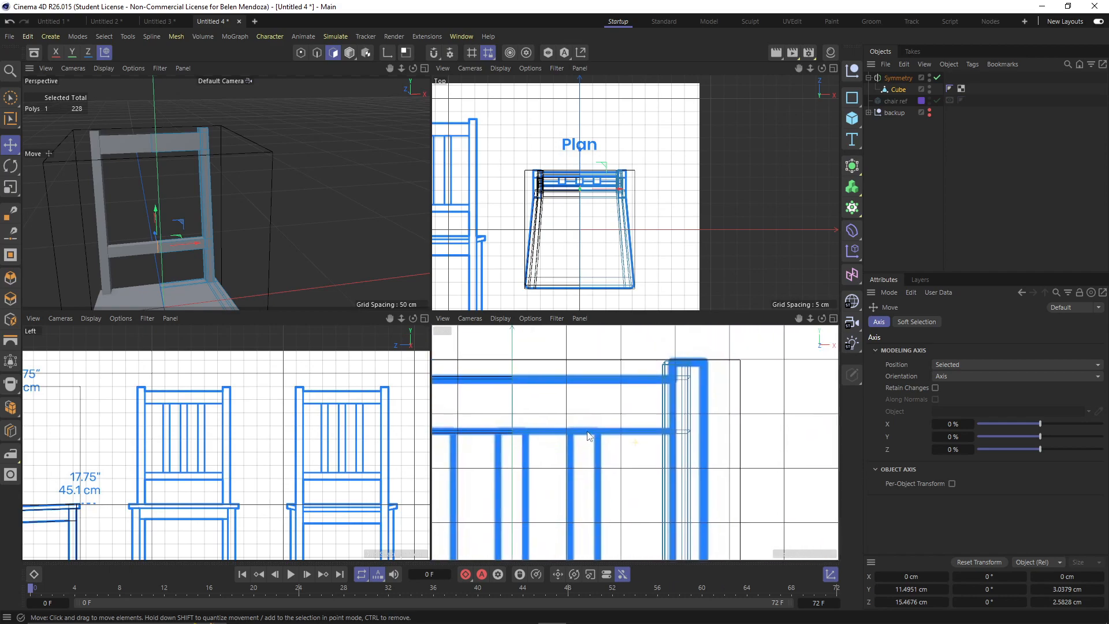
key(k)
key(l)
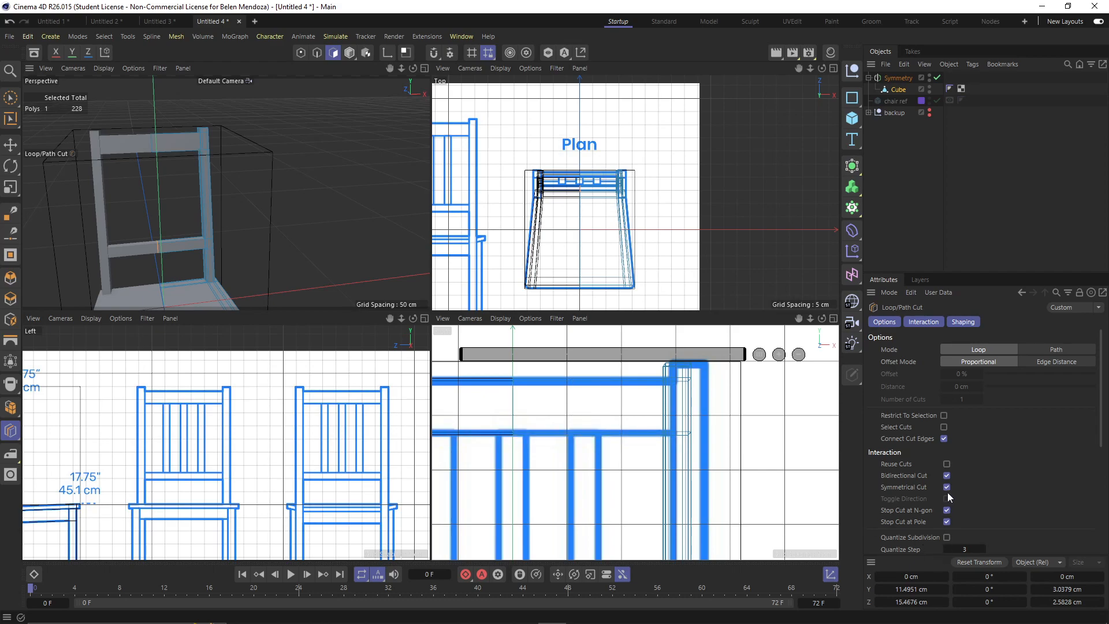
click(528, 442)
key(ctrl+z)
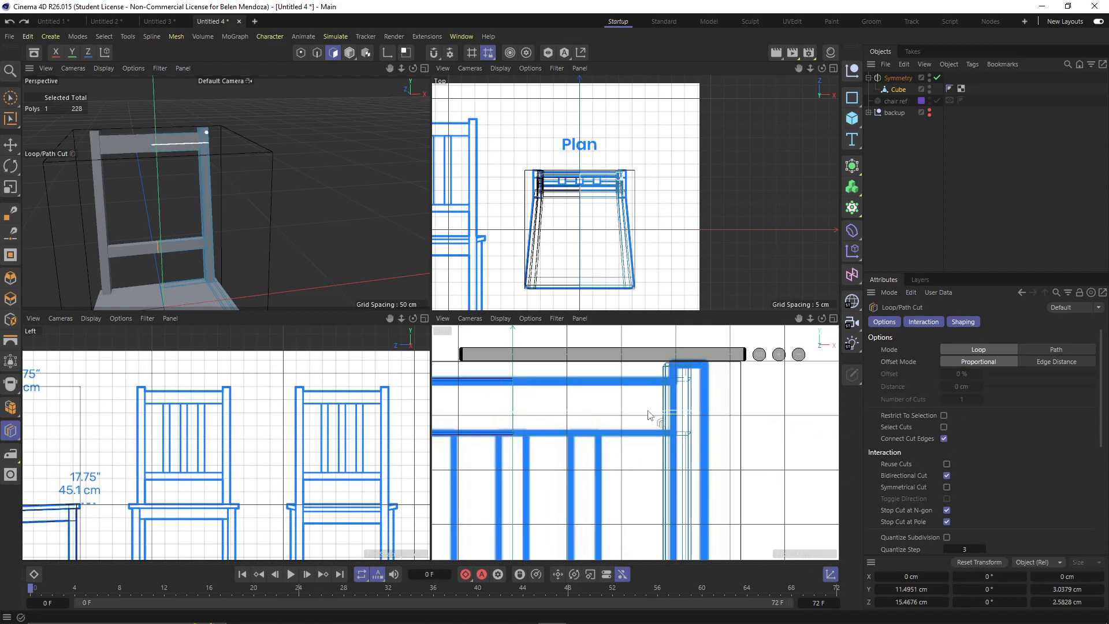
click(519, 440)
key(ctrl+z)
click(527, 385)
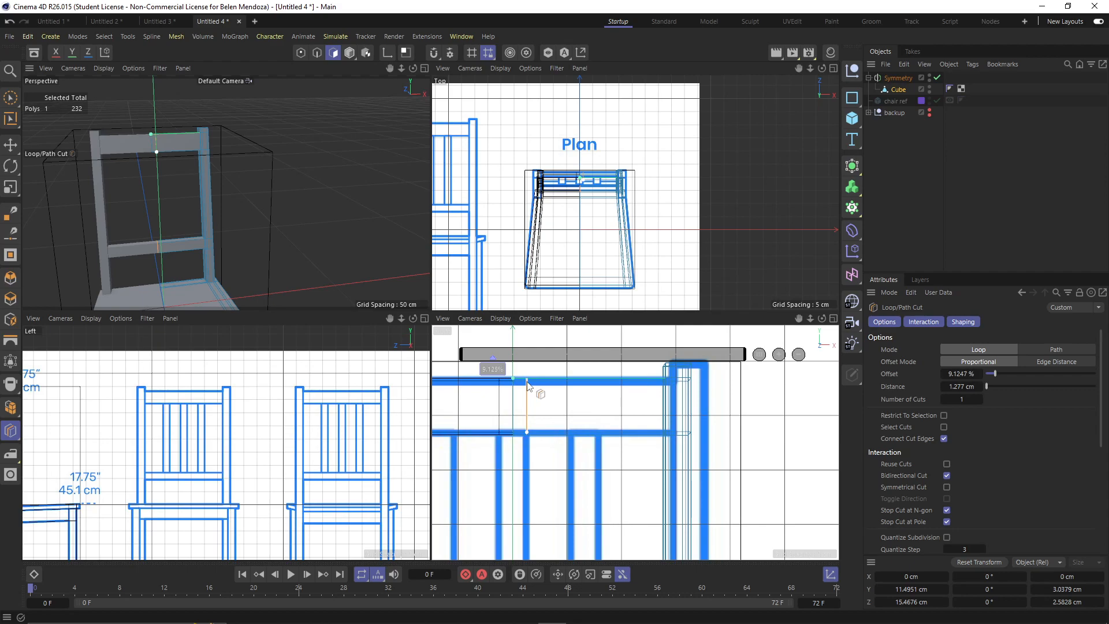
key(ctrl+z)
click(527, 383)
click(969, 387)
text(1.5)
key(Return)
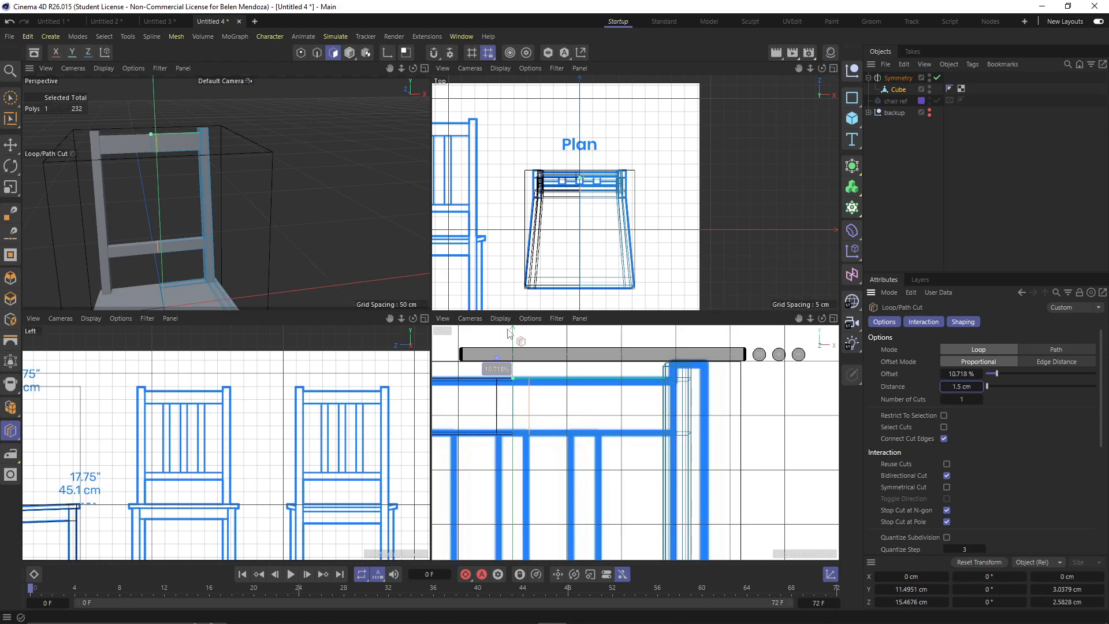
Try loop cuts across the top rail at both edges of the outer slat in the blueprint
scroll(505, 442, up, 3)
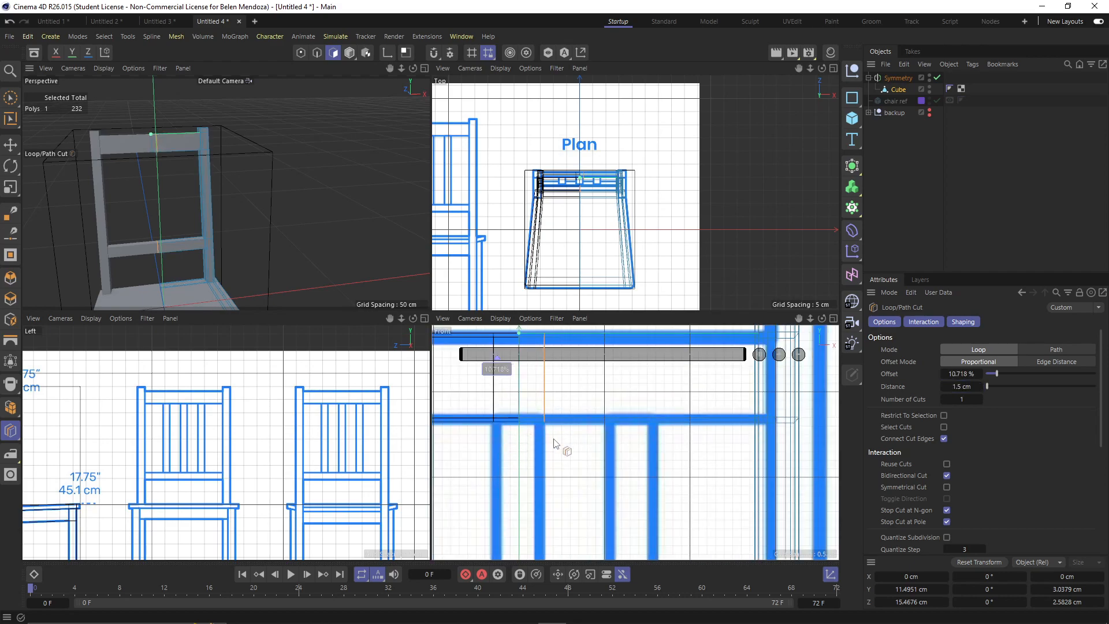
alt+middle_drag(554, 442, 550, 491)
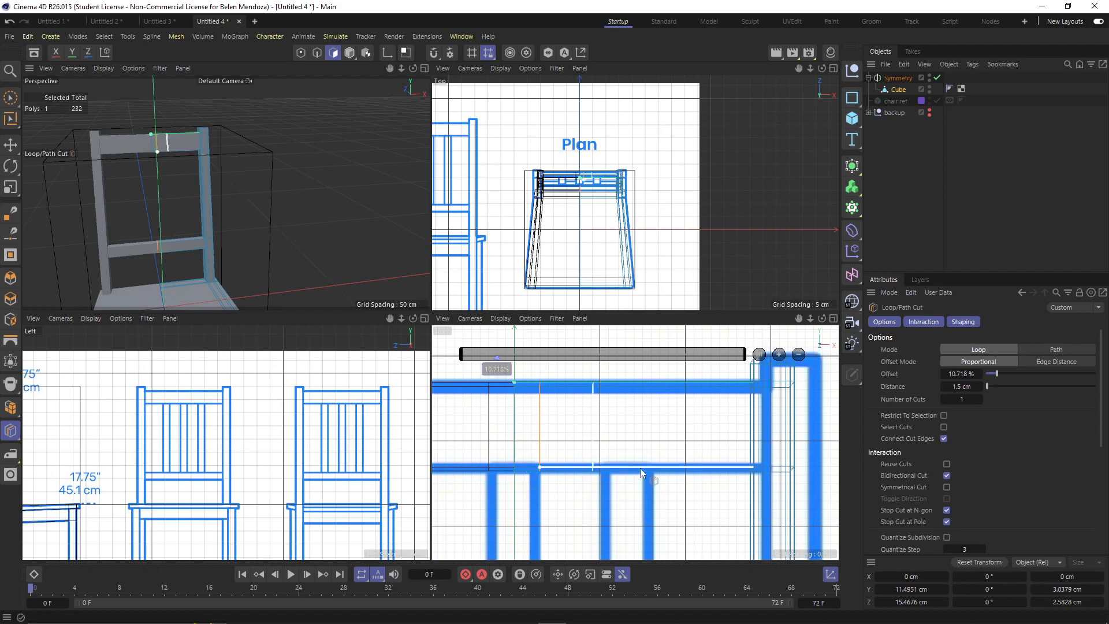
drag(602, 469, 652, 475)
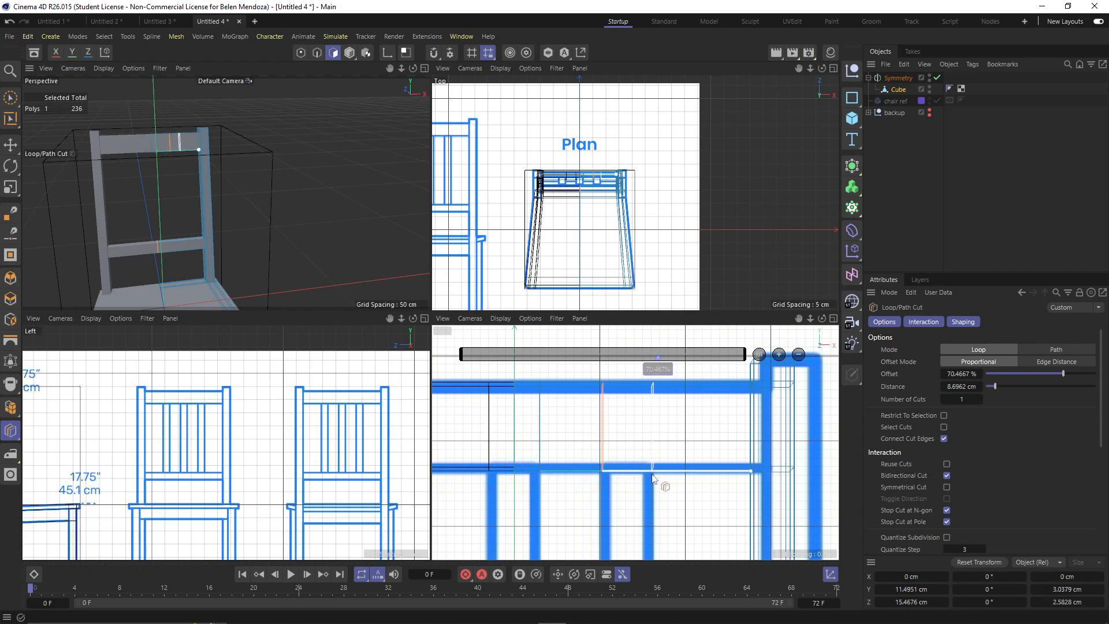
click(653, 478)
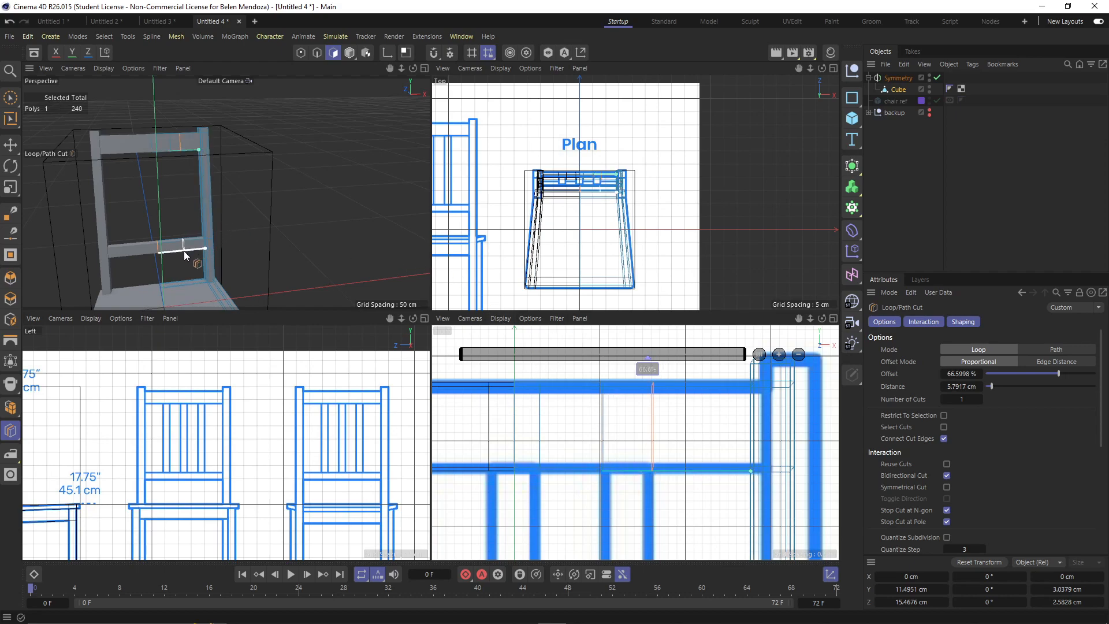
scroll(660, 421, down, 1)
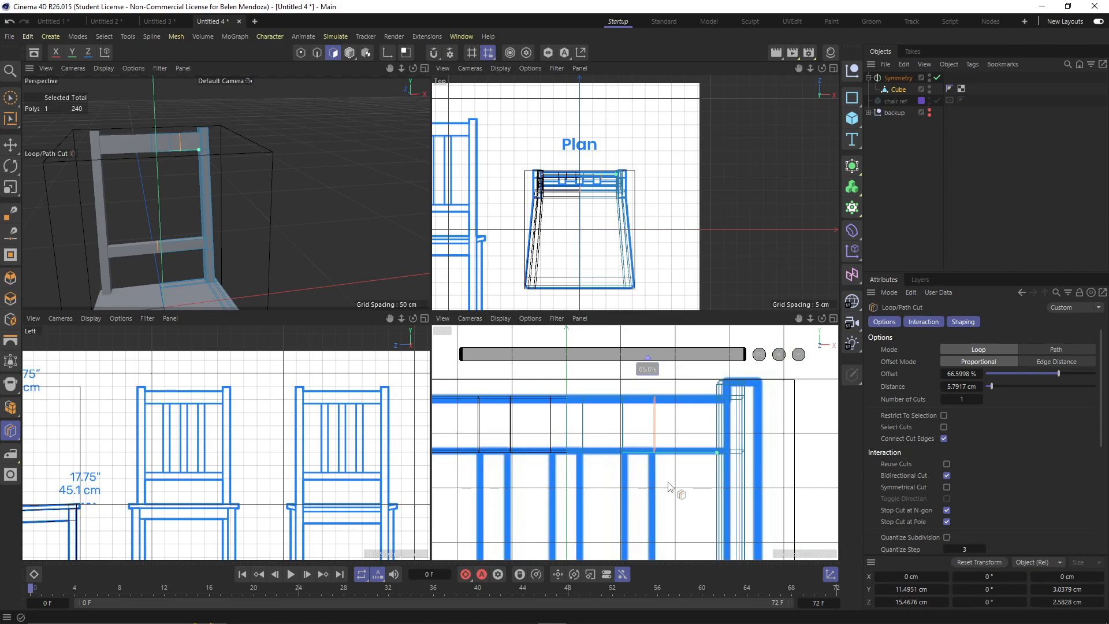
scroll(671, 480, down, 2)
key(ctrl+z)
key(ctrl+z)
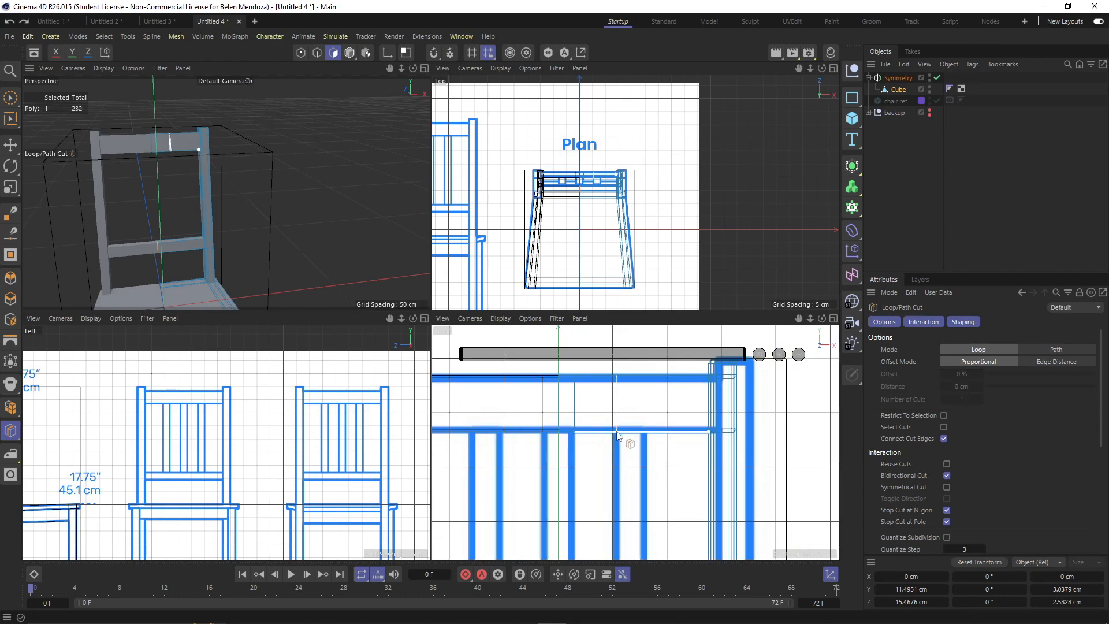
Loop-cut the lower back rail at a distance of 1.5 cm from the centre line
scroll(617, 436, down, 3)
alt+middle_drag(617, 484, 612, 418)
scroll(595, 546, up, 2)
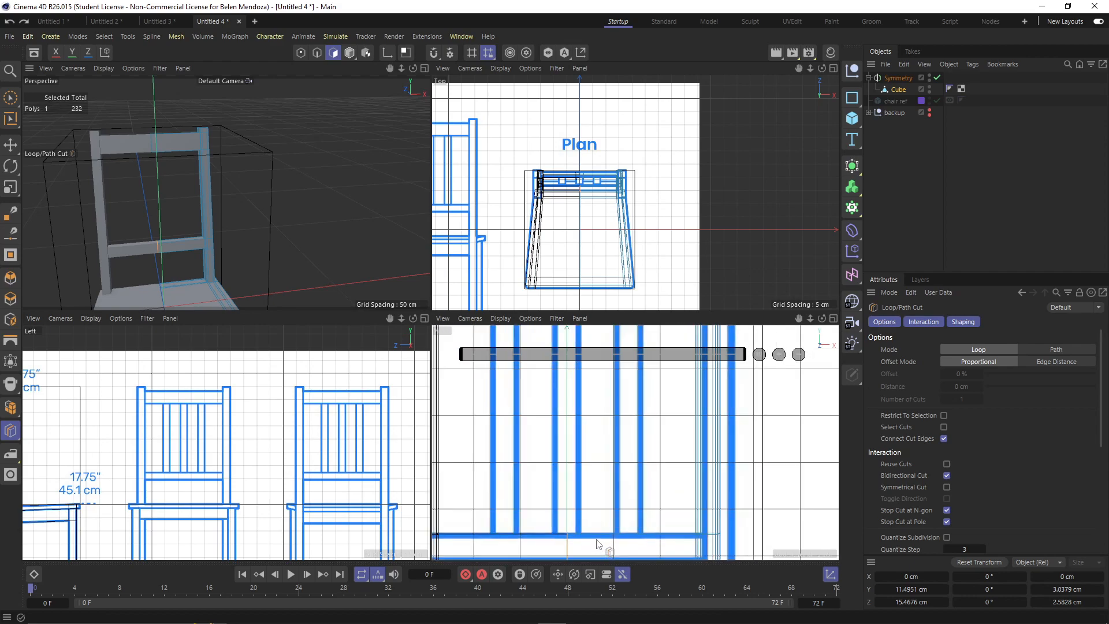
scroll(580, 506, up, 2)
click(580, 483)
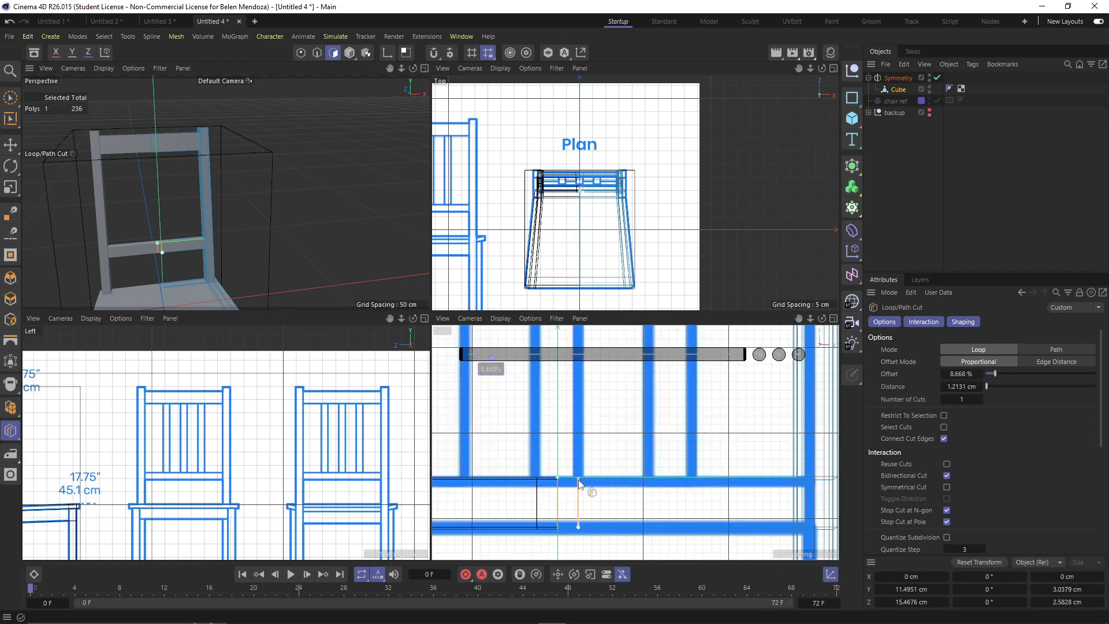
double_click(961, 386)
text(1.5)
key(Return)
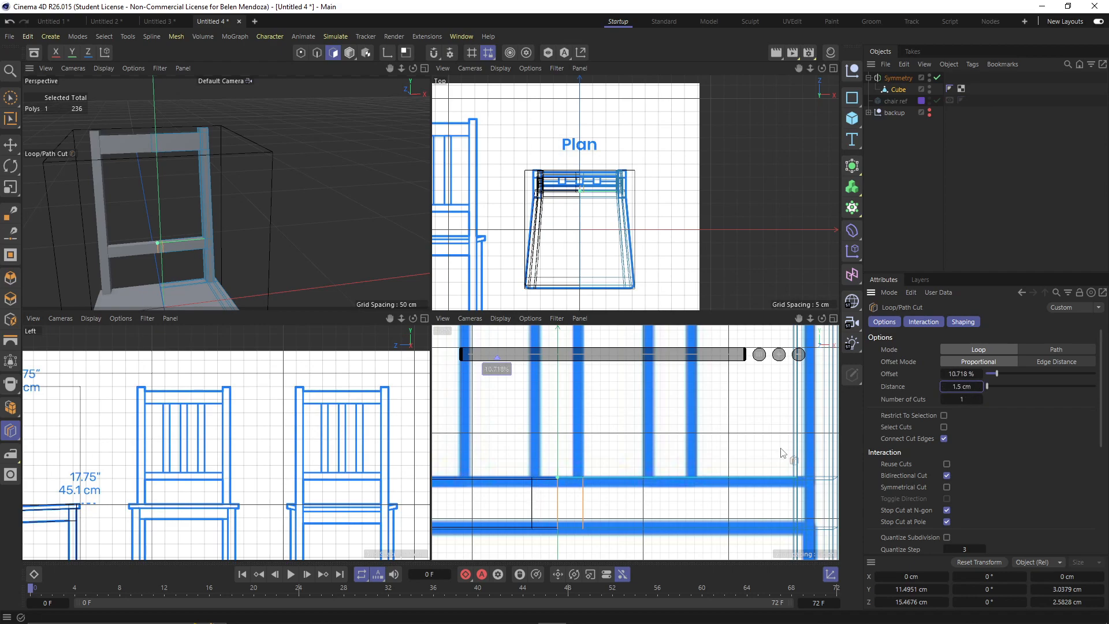
Loop-cut the lower back rail for the outer slat, 4 cm beyond the centre slat's cut and another 3 cm further out
click(650, 481)
double_click(956, 386)
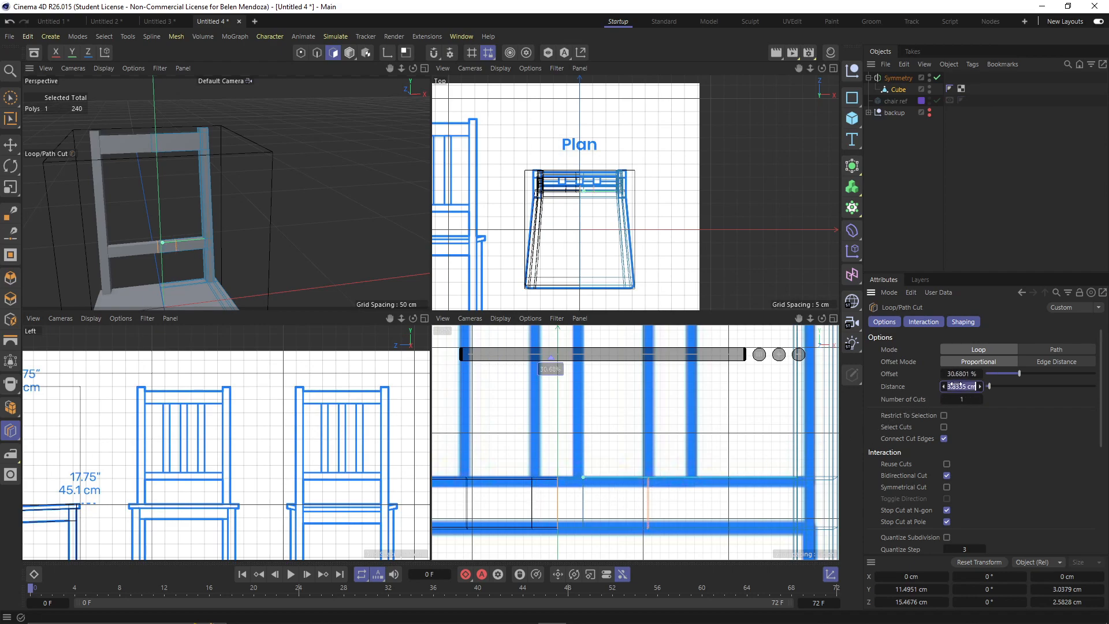
text(4)
key(Return)
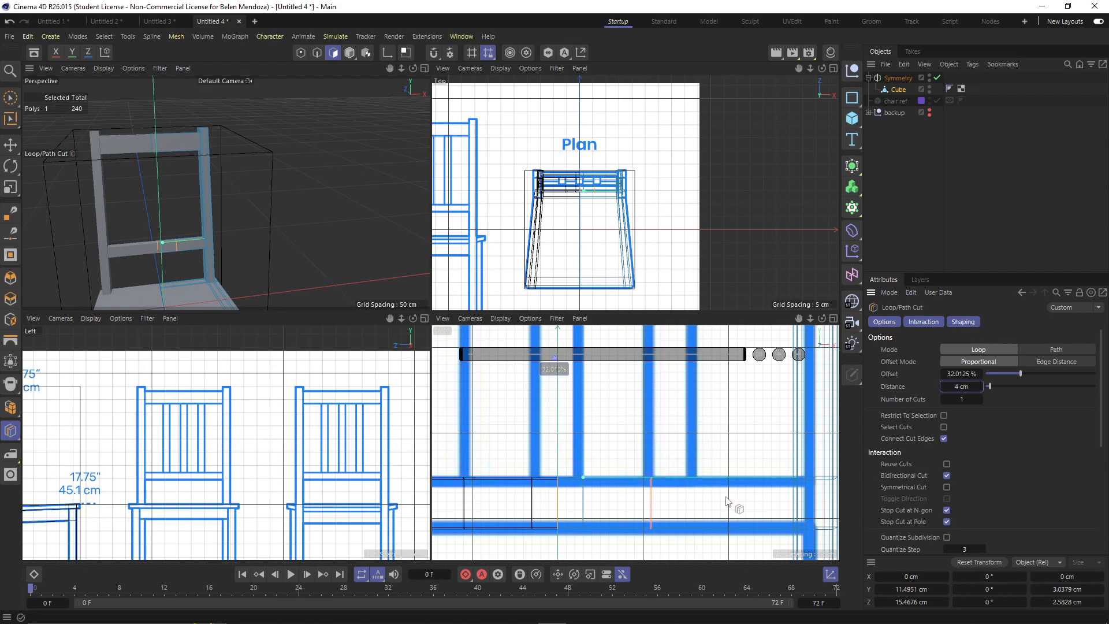
click(692, 477)
double_click(971, 388)
text(3)
key(Return)
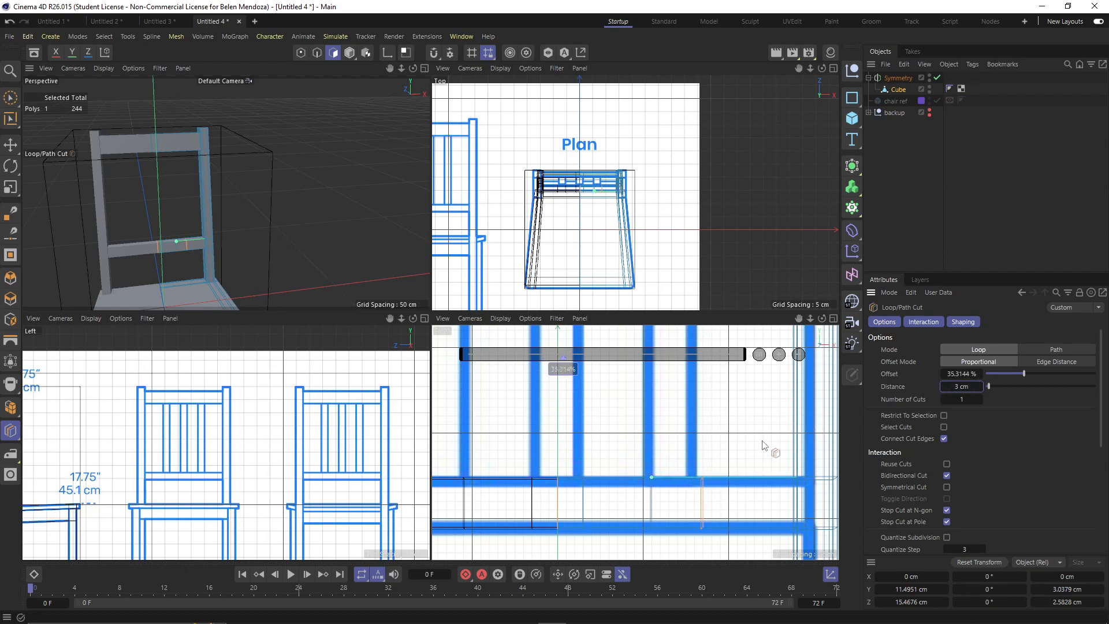
Loop-cut the top rail for the outer slat, 4 cm beyond the centre slat's cut and another 3 cm further out
scroll(751, 428, down, 3)
scroll(716, 399, up, 5)
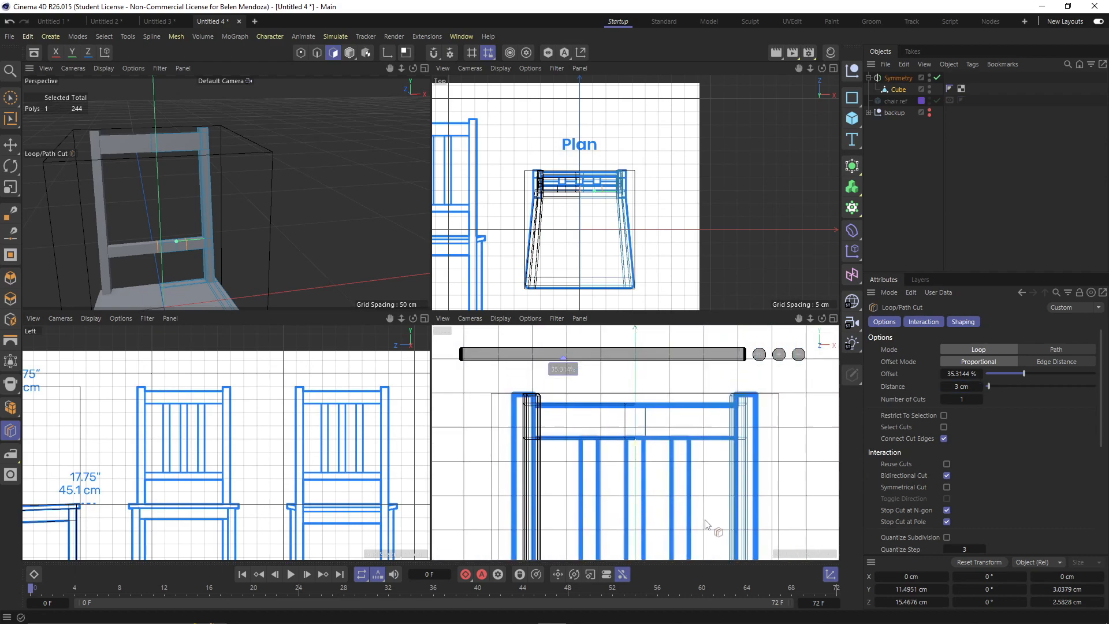
click(662, 449)
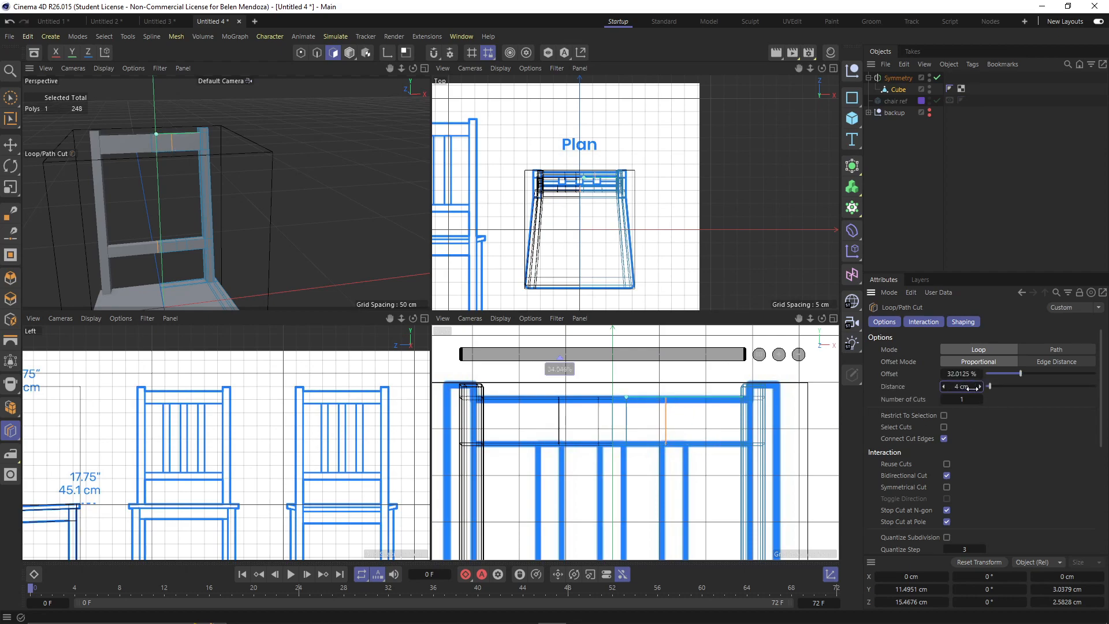
click(694, 402)
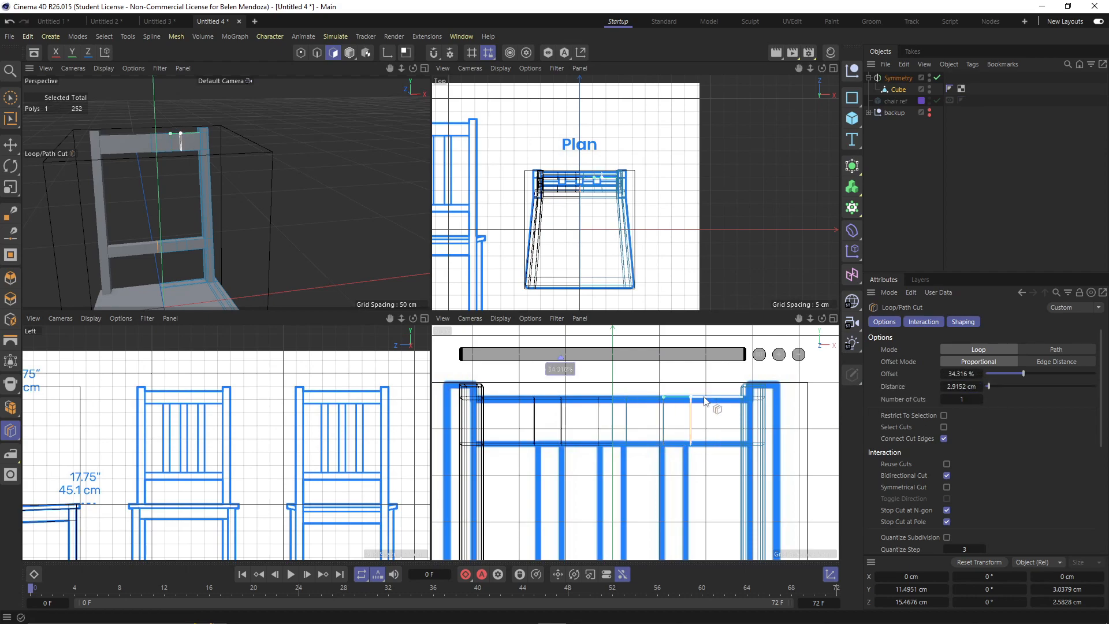
click(973, 387)
text(25)
key(Return)
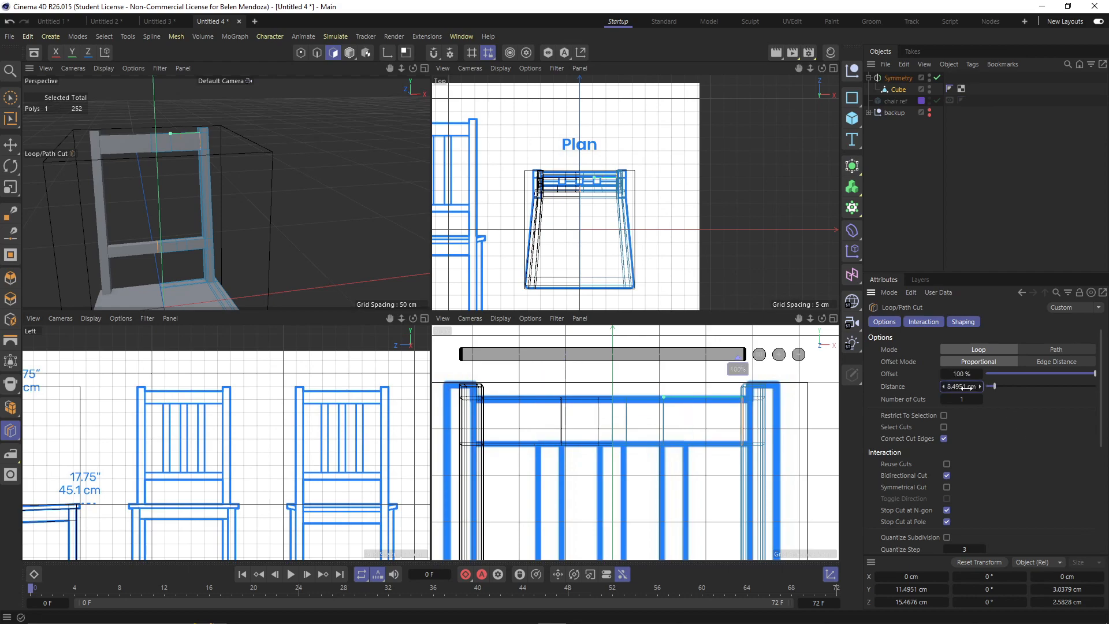
text(3)
key(Return)
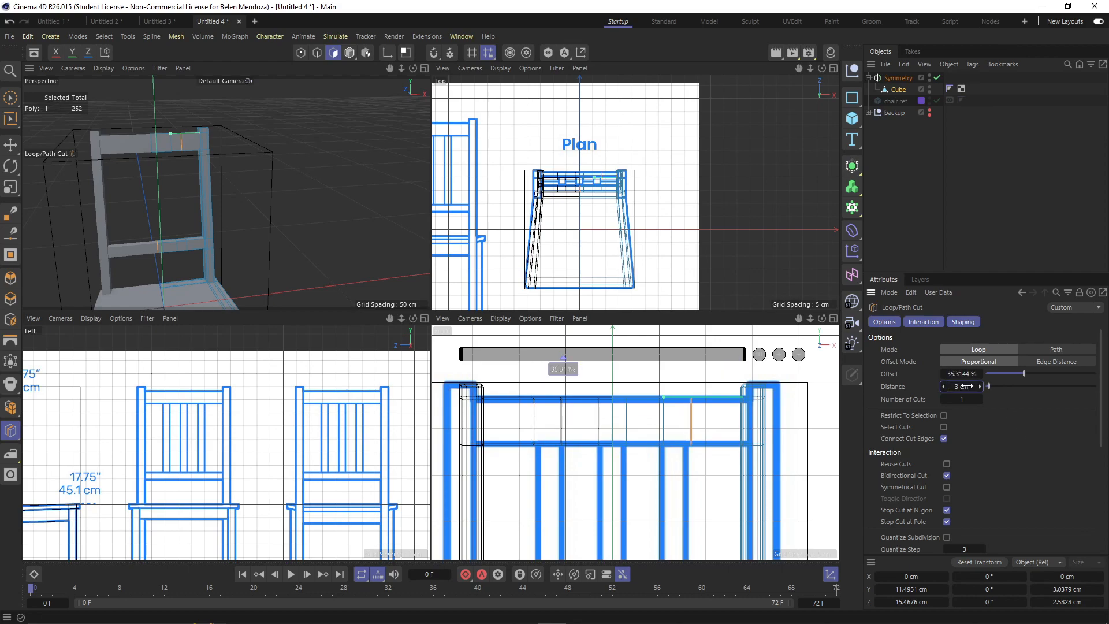
Examine the slat loop cuts on the top rail and the backrest from several angles
scroll(709, 480, up, 3)
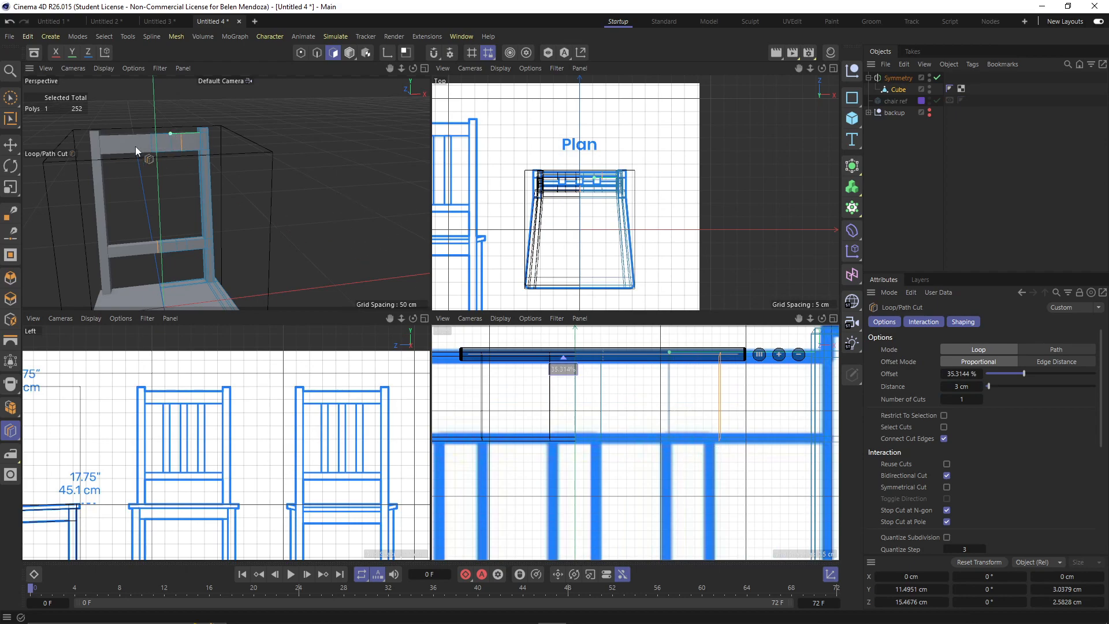
scroll(169, 161, up, 5)
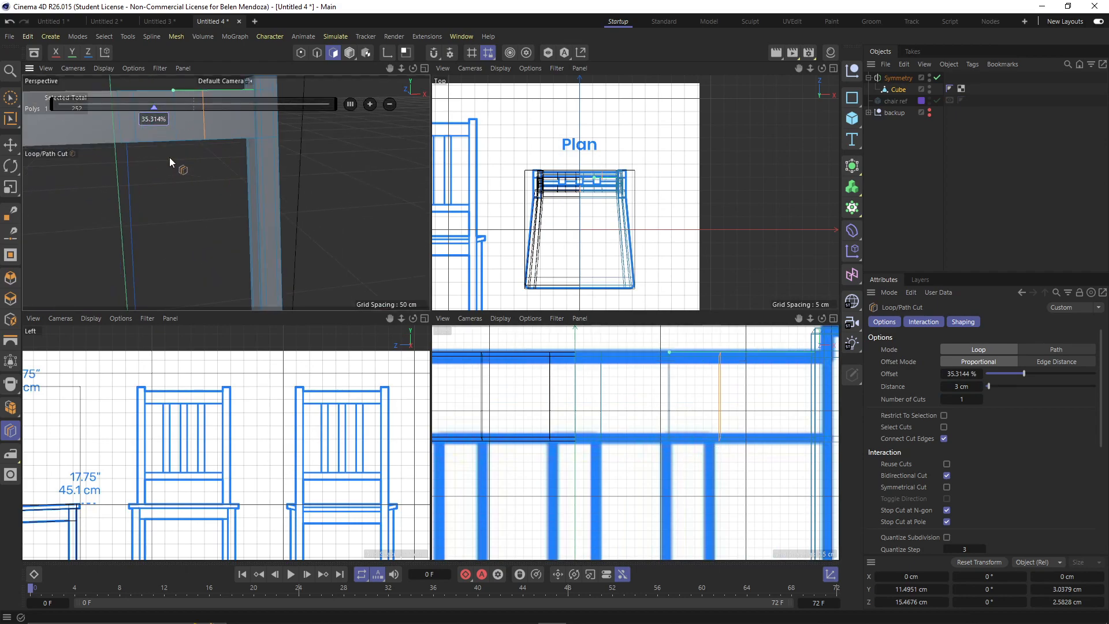
alt+drag(195, 169, 213, 99)
scroll(185, 171, up, 4)
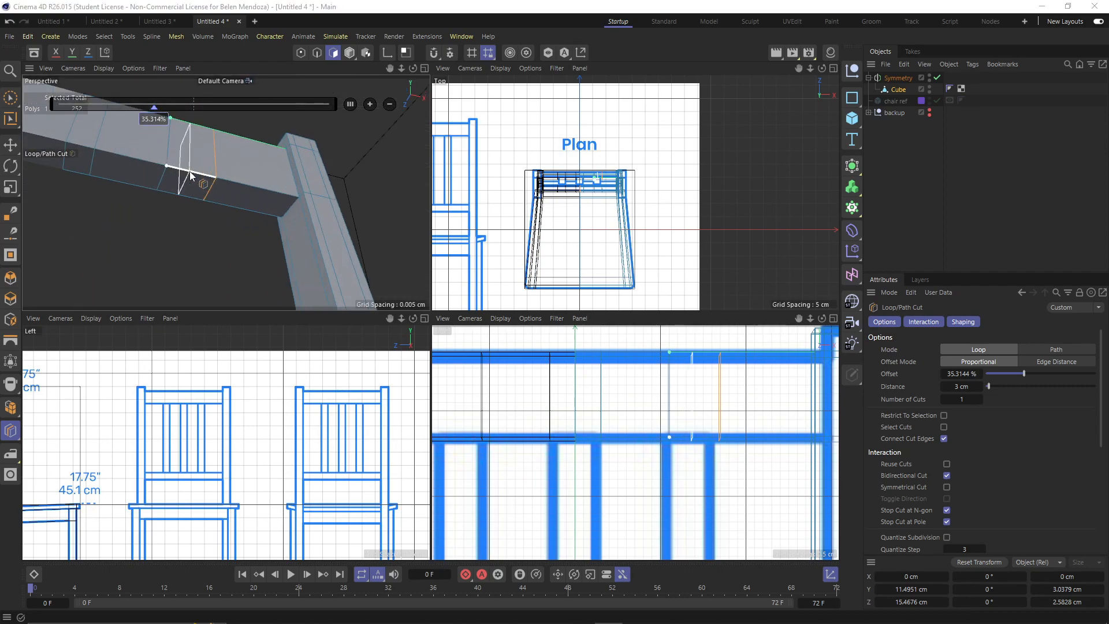
alt+drag(191, 178, 166, 135)
scroll(190, 232, down, 3)
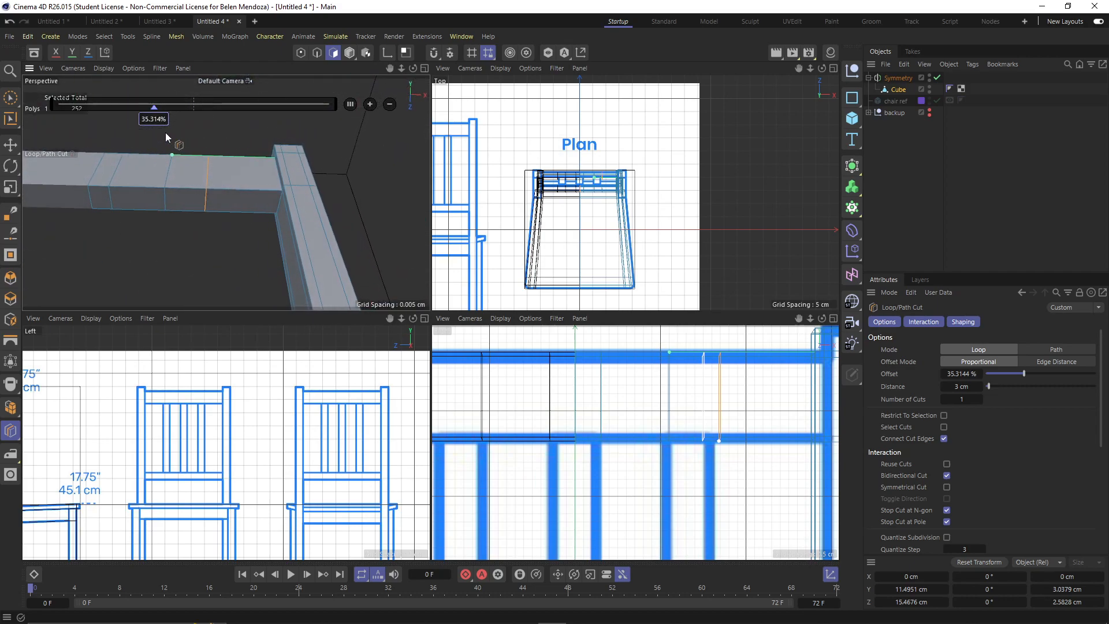
scroll(206, 200, down, 8)
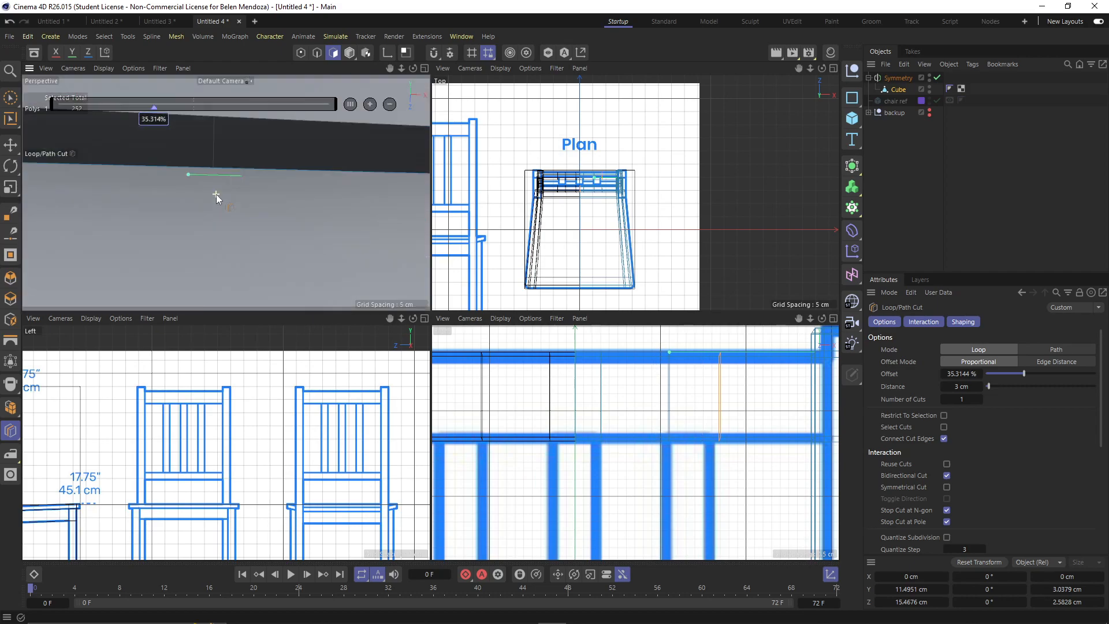
scroll(216, 199, down, 10)
scroll(209, 125, down, 3)
scroll(209, 126, up, 12)
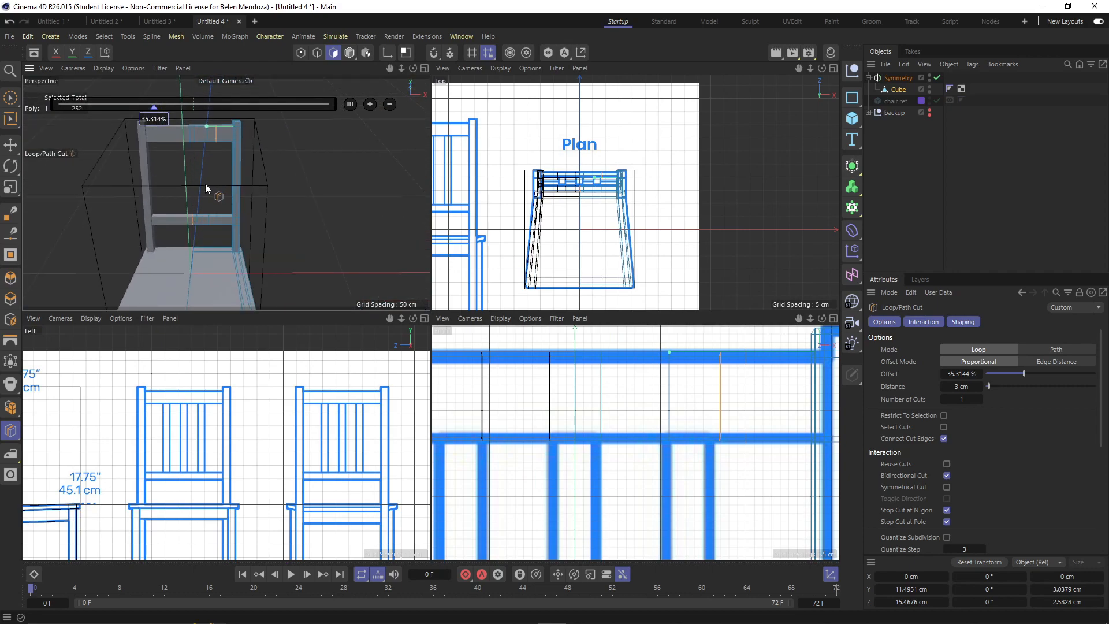
scroll(207, 167, up, 6)
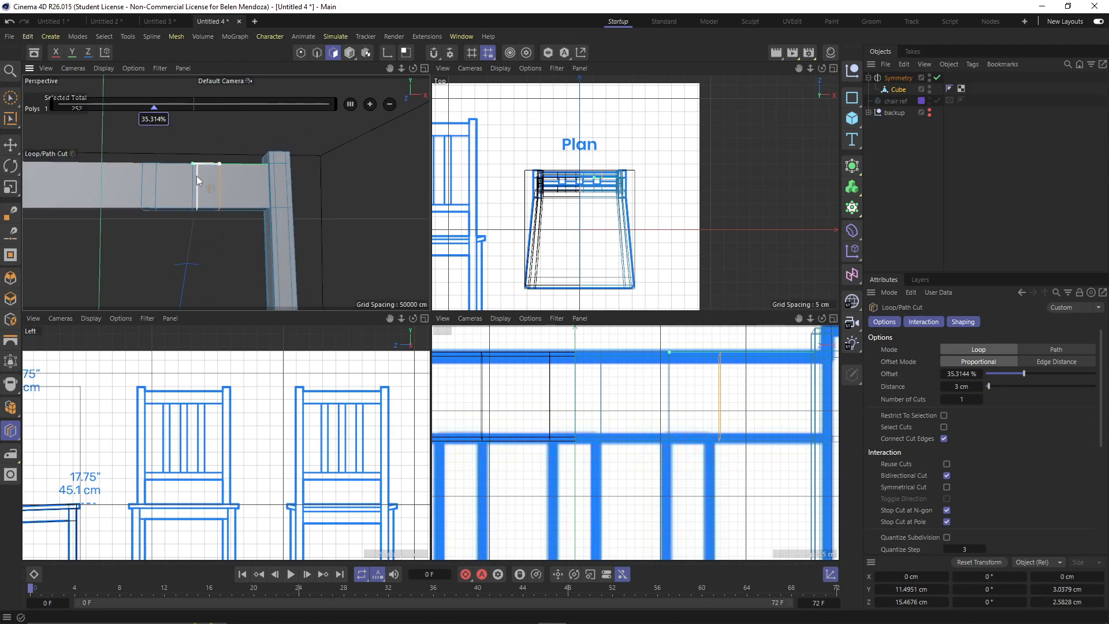
scroll(219, 226, down, 3)
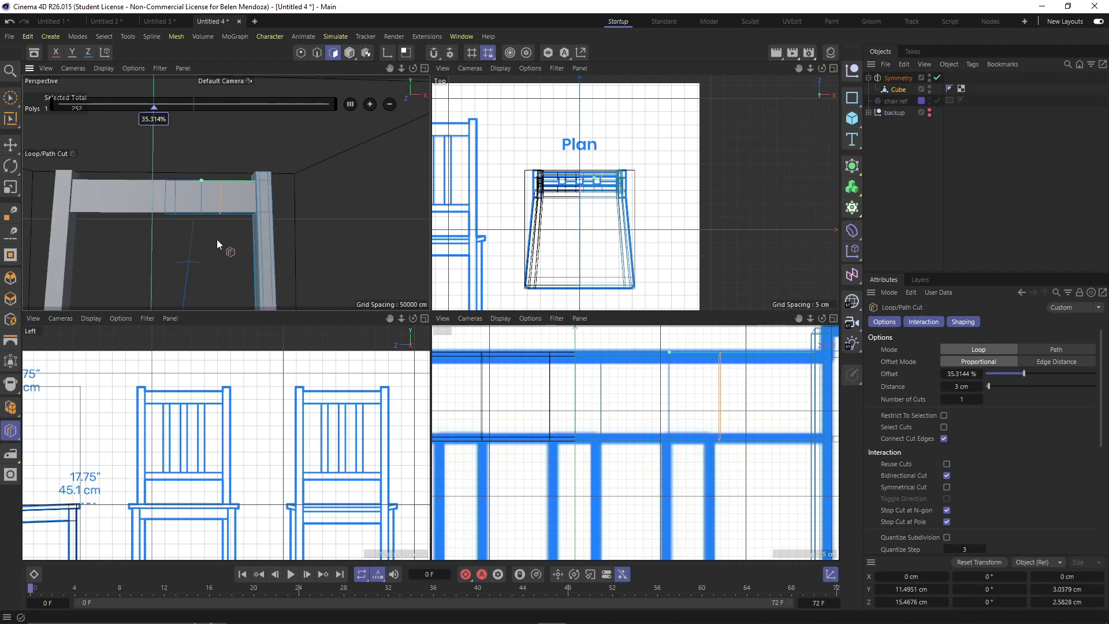
Try to bridge the outer and centre slat polygons between the top rail's underside and the lower back rail
click(10, 145)
click(221, 176)
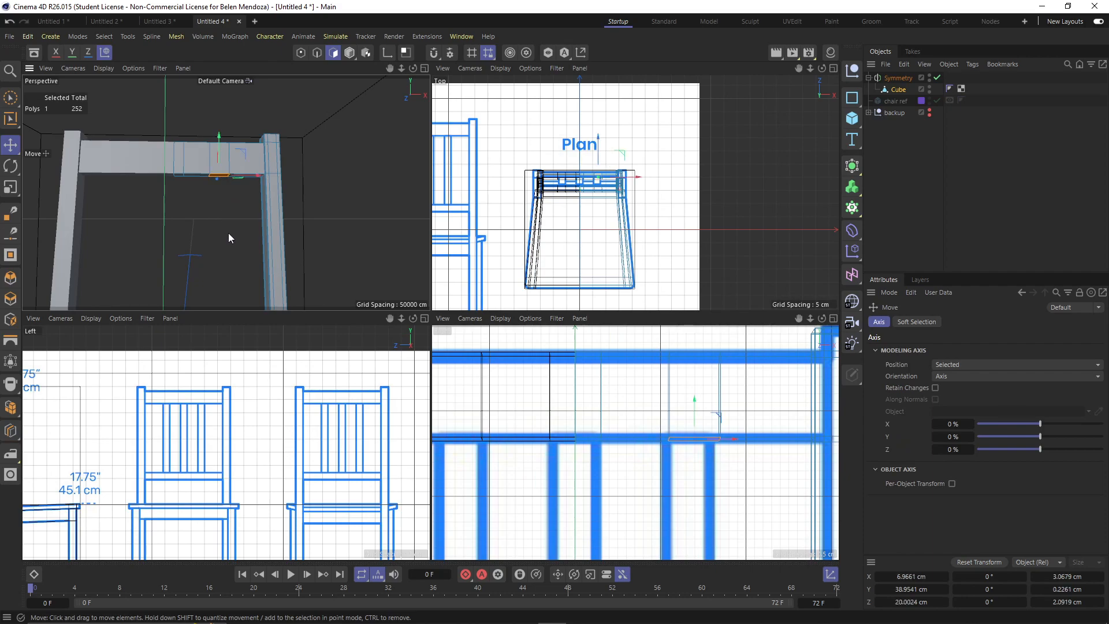
alt+middle_drag(228, 235, 234, 185)
alt+drag(234, 185, 233, 251)
shift+click(226, 216)
right_click(233, 251)
click(278, 193)
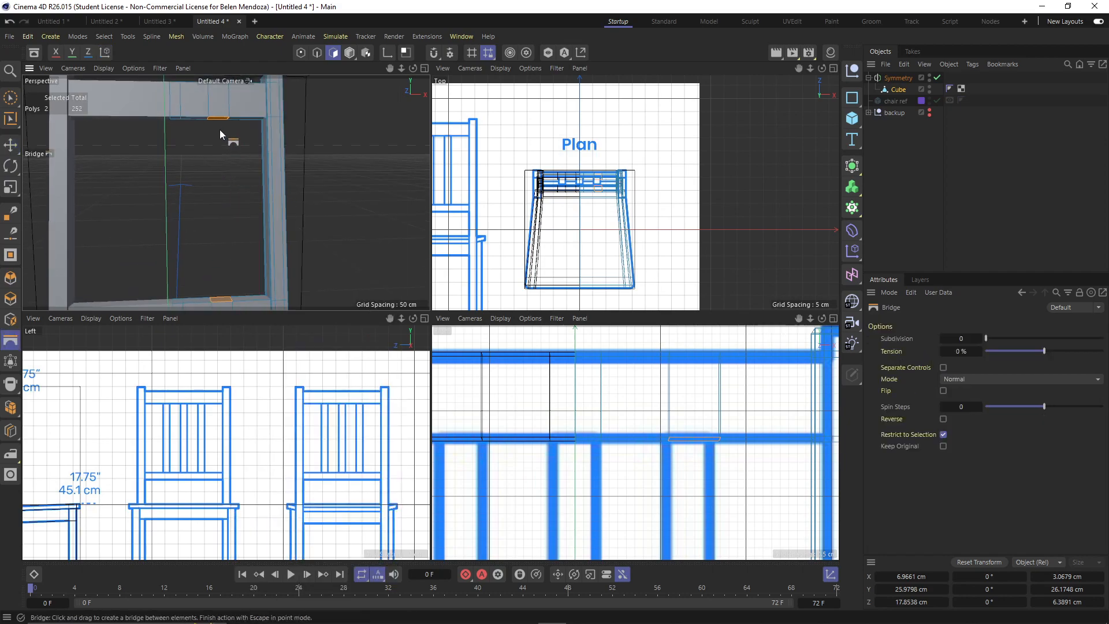
drag(218, 119, 224, 272)
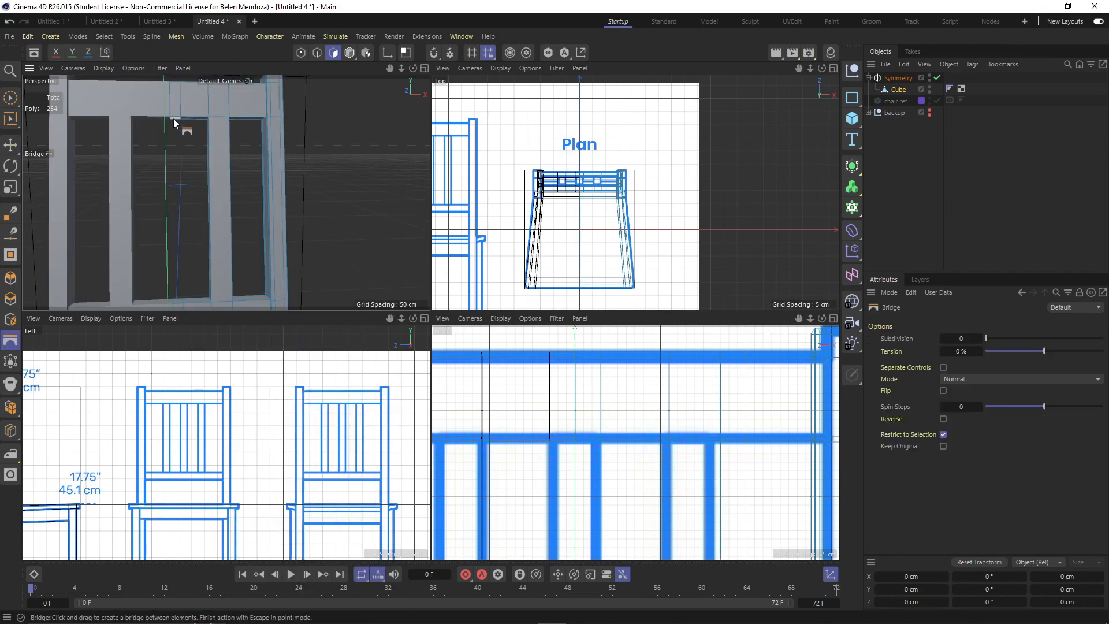
drag(173, 119, 185, 255)
key(ctrl+z)
key(ctrl+z)
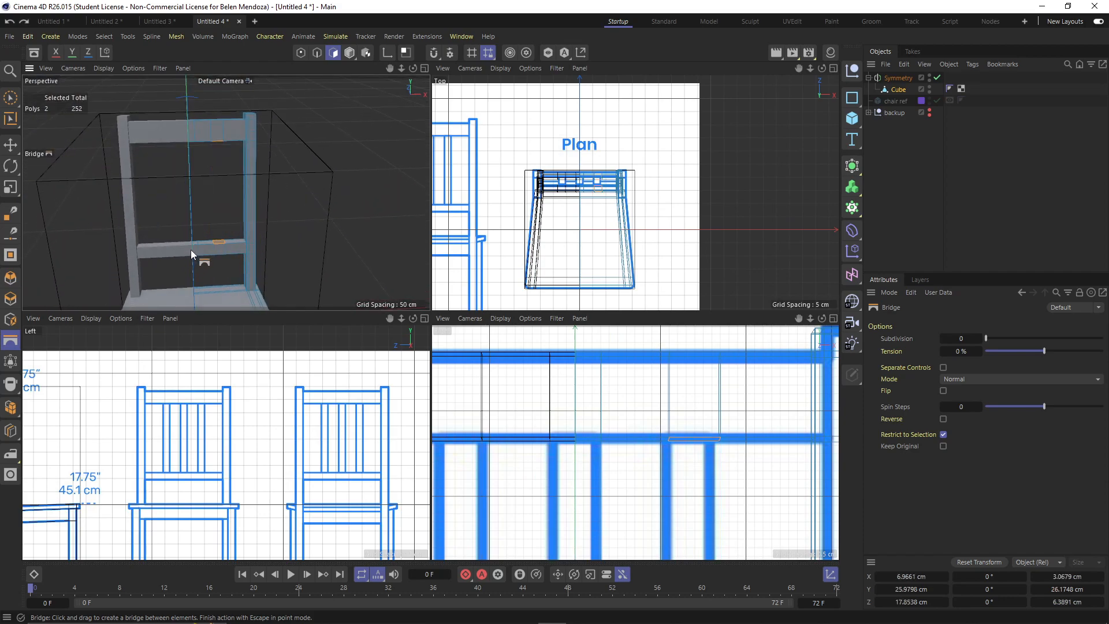
Duplicate the Symmetry object with its cube as a backup, and merge the original into one mesh with Connect Objects + Delete
scroll(220, 238, up, 5)
scroll(219, 238, up, 4)
scroll(262, 210, down, 4)
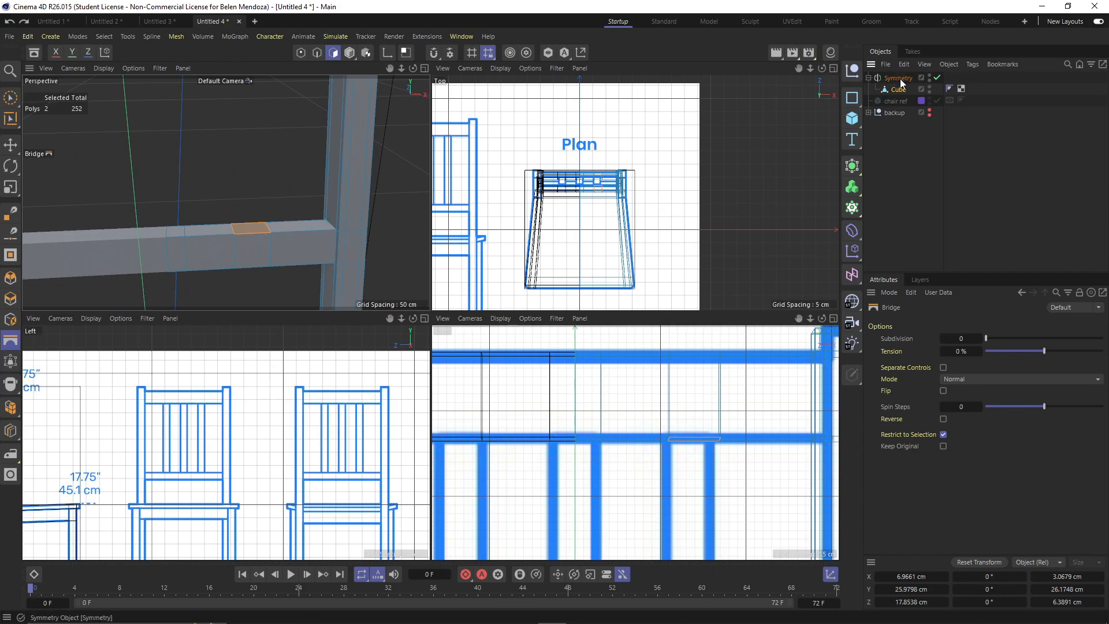
ctrl+drag(905, 76, 897, 94)
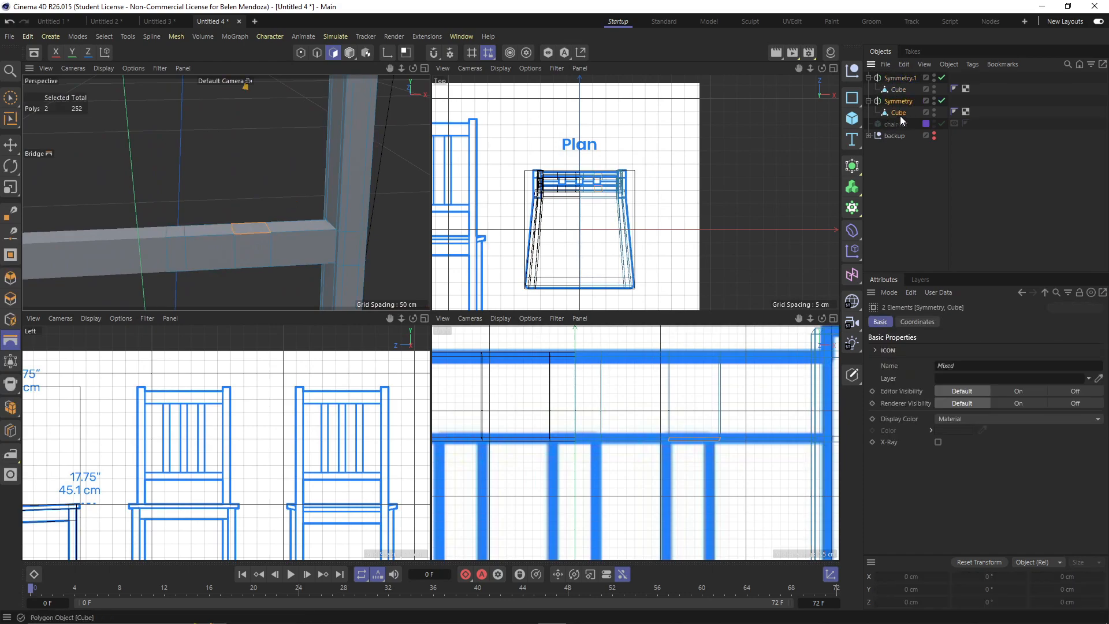
right_click(900, 115)
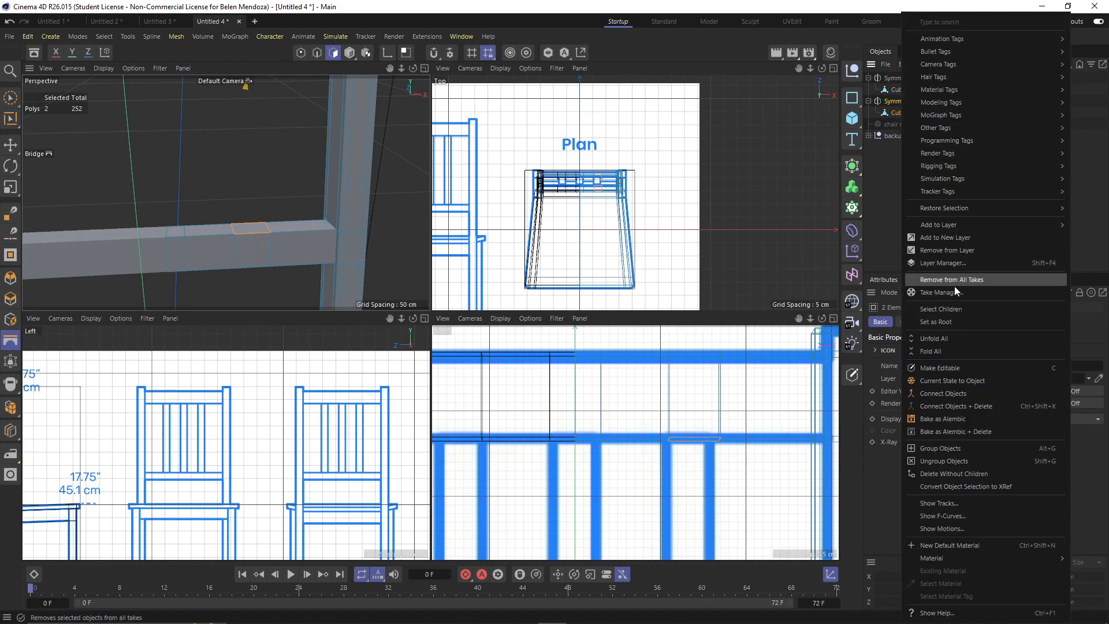
click(948, 404)
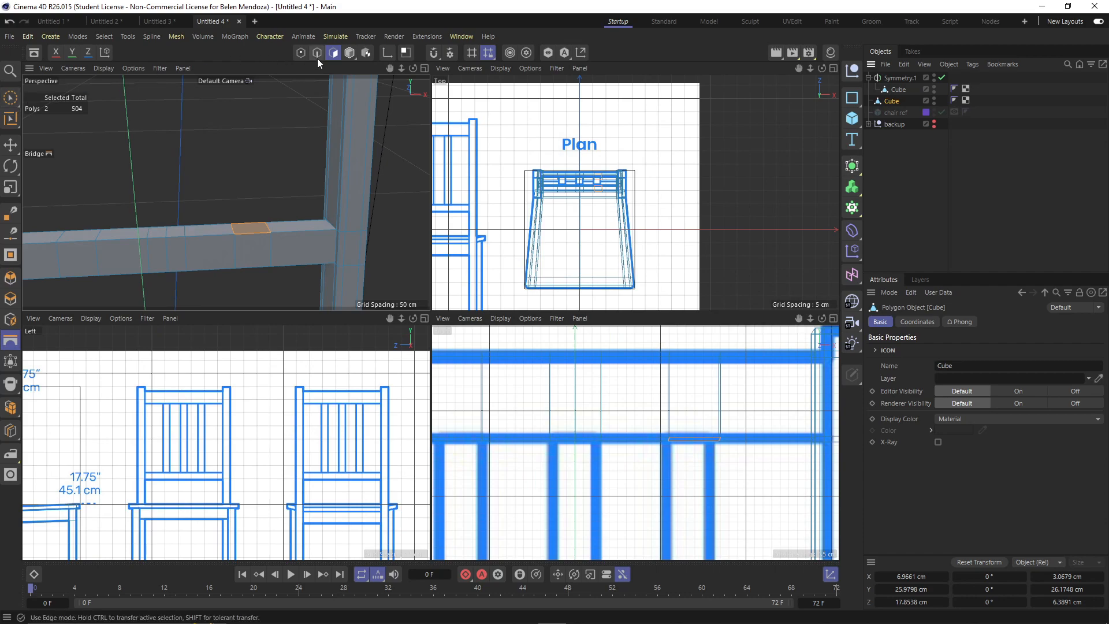
Inset the outer slat polygon on the lower back rail's upper face to about 2.3 by 1.57 cm using Scale
alt+drag(258, 187, 250, 253)
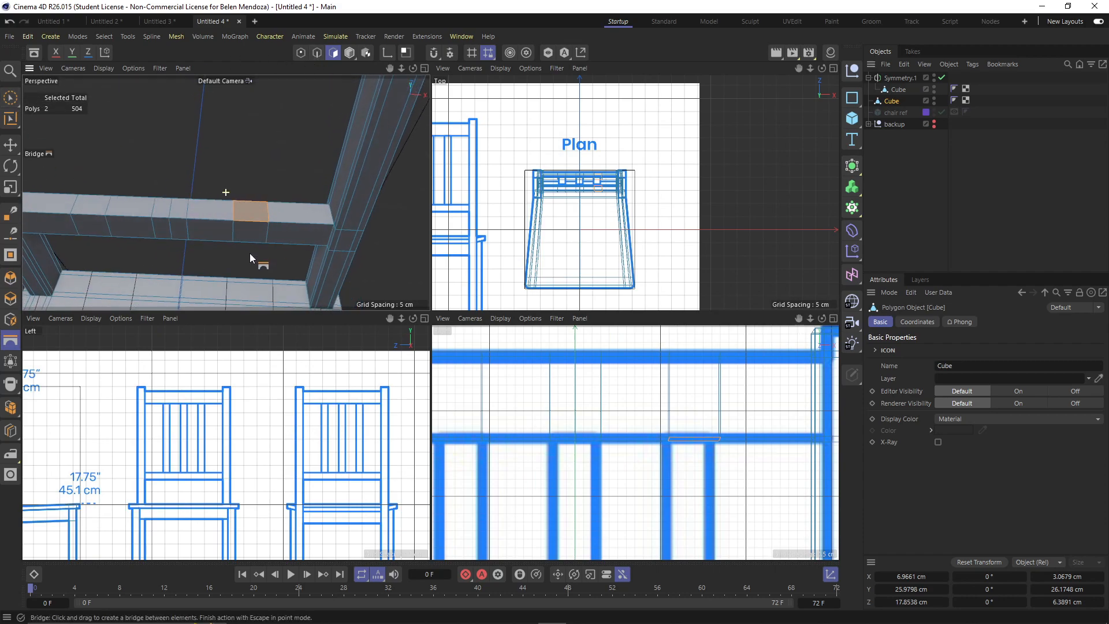
key(t)
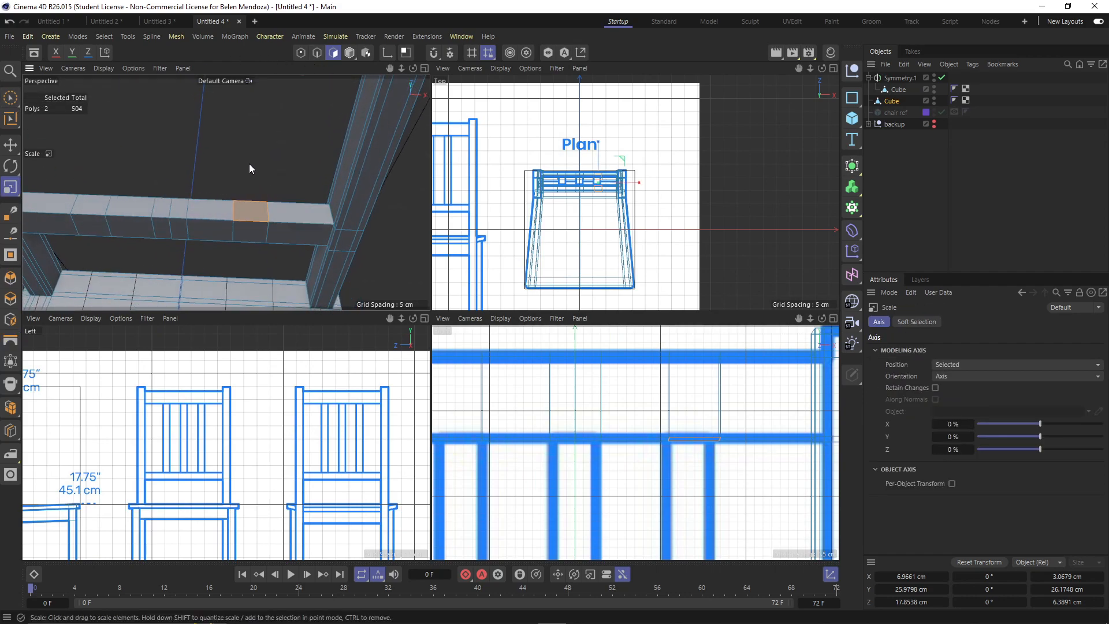
alt+middle_drag(250, 175, 248, 226)
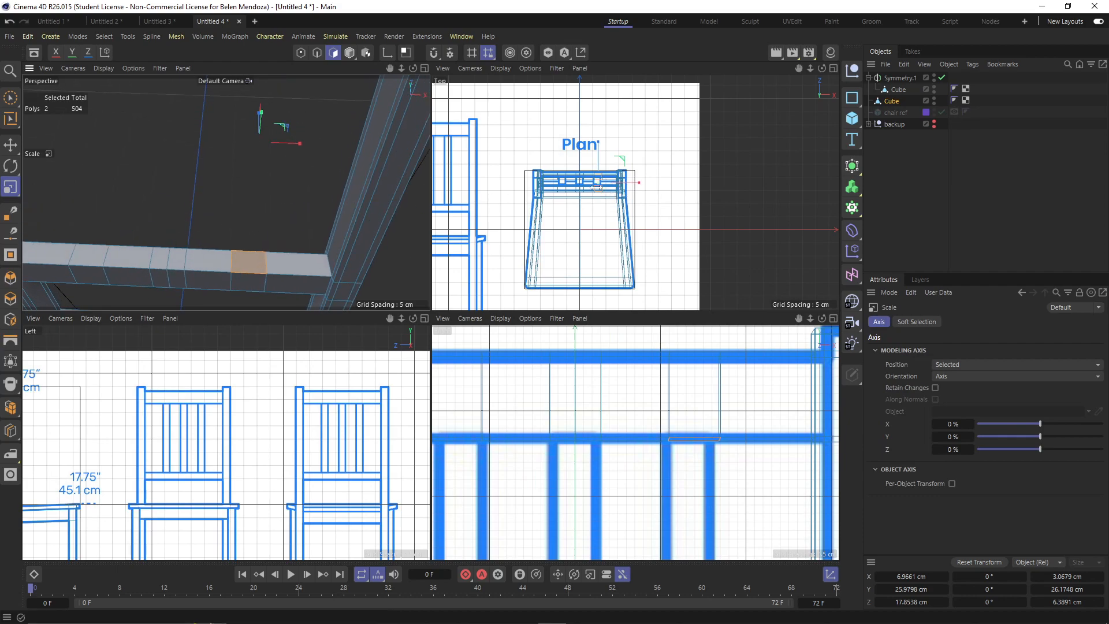
scroll(598, 178, up, 5)
scroll(607, 171, up, 3)
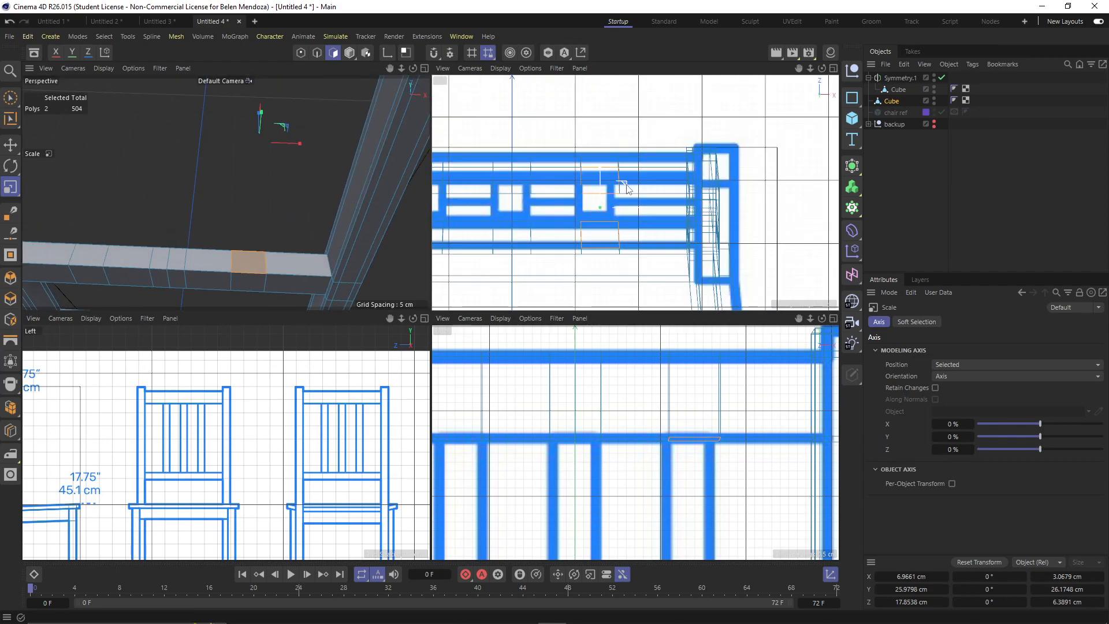
click(248, 257)
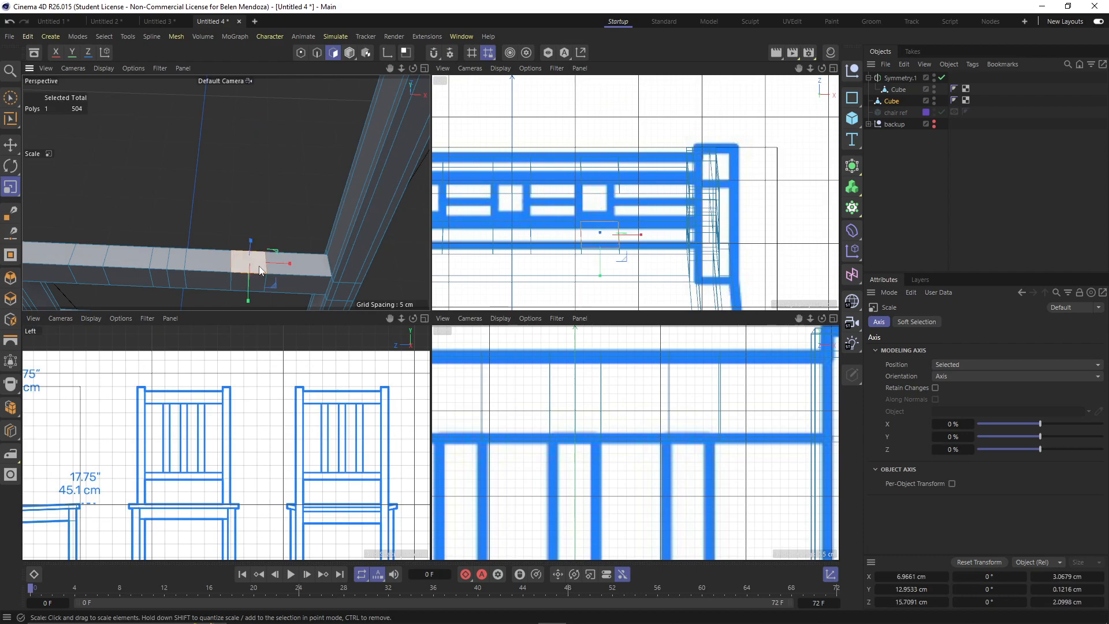
scroll(277, 248, up, 2)
drag(307, 210, 204, 253)
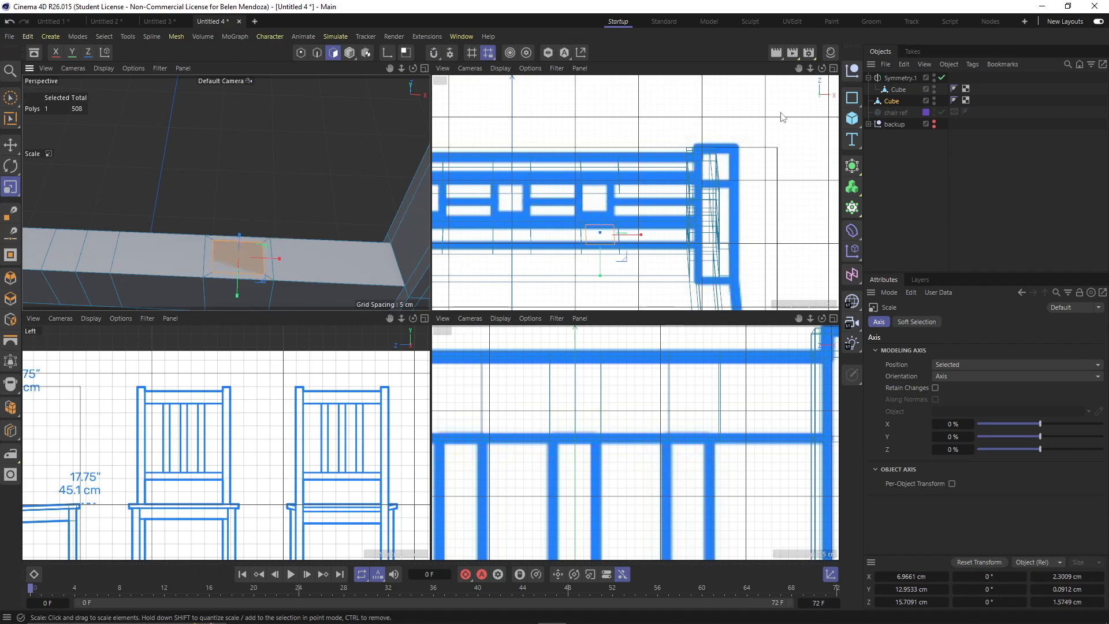
Hide the duplicated symmetry in the viewport and inset the two centre slat polygons on the lower back rail to about 2.25 by 1.57 cm
click(934, 80)
scroll(327, 168, down, 3)
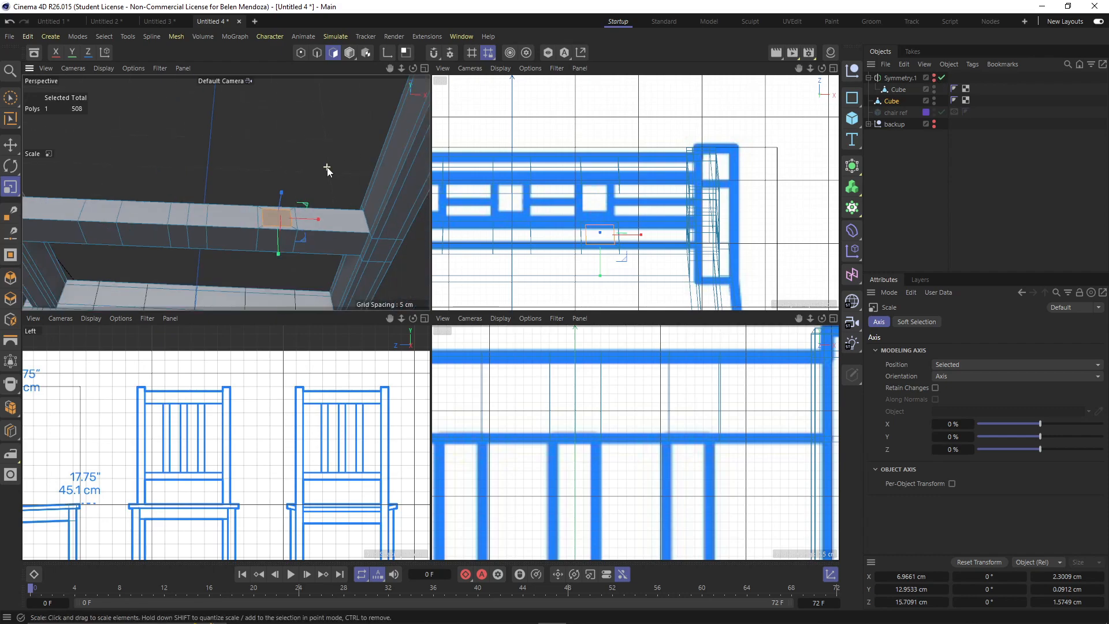
click(186, 216)
shift+click(195, 220)
scroll(200, 213, up, 4)
drag(278, 245, 193, 258)
Inset the outer slat polygon on the top back rail's underside using Scale
alt+middle_drag(293, 185, 255, 234)
alt+drag(256, 234, 263, 115)
alt+middle_drag(255, 234, 256, 243)
scroll(244, 194, down, 3)
alt+drag(244, 194, 255, 242)
scroll(248, 210, down, 4)
scroll(248, 209, down, 5)
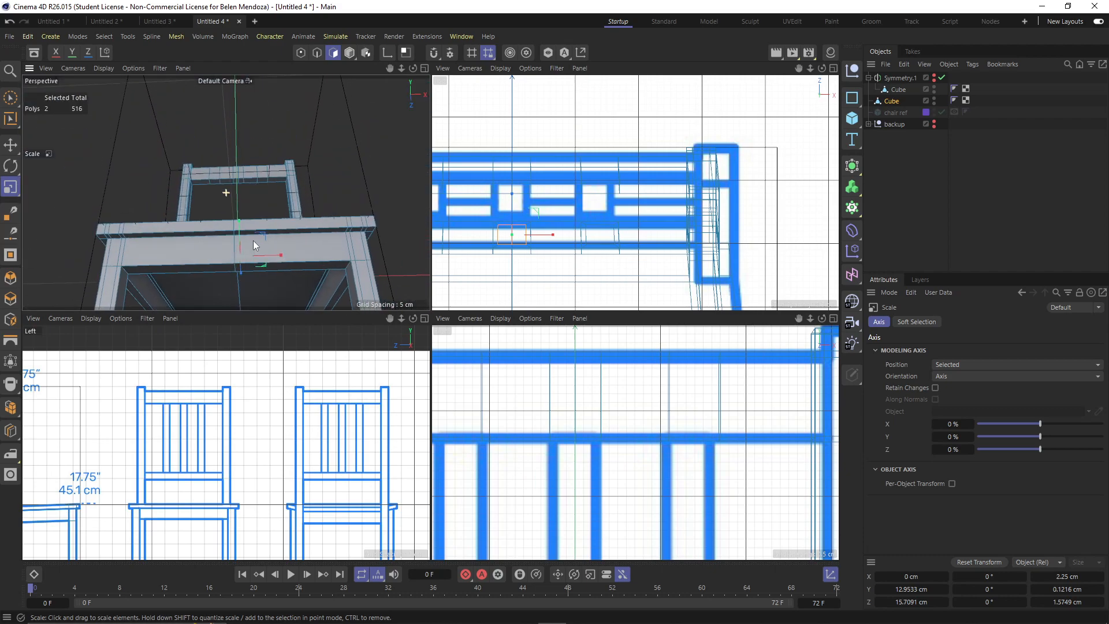
scroll(251, 197, up, 6)
click(292, 171)
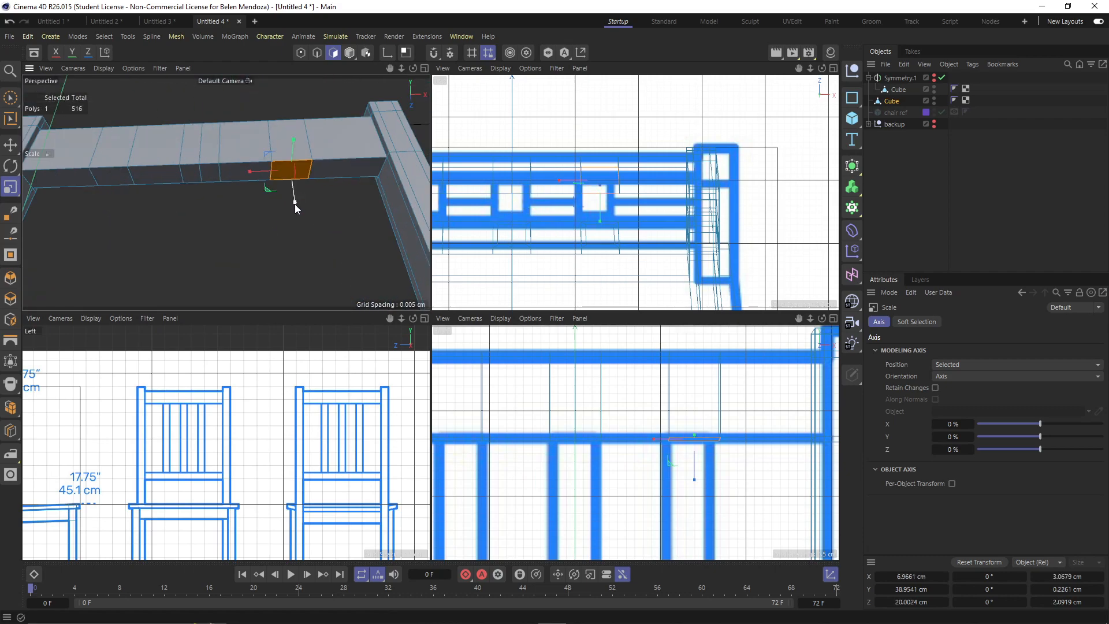
drag(283, 214, 217, 236)
key(ctrl+z)
Inset the two centre slat polygons on the top back rail's underside to about 2.25 by 1.57 cm
click(206, 180)
shift+click(192, 179)
ctrl+drag(261, 200, 160, 231)
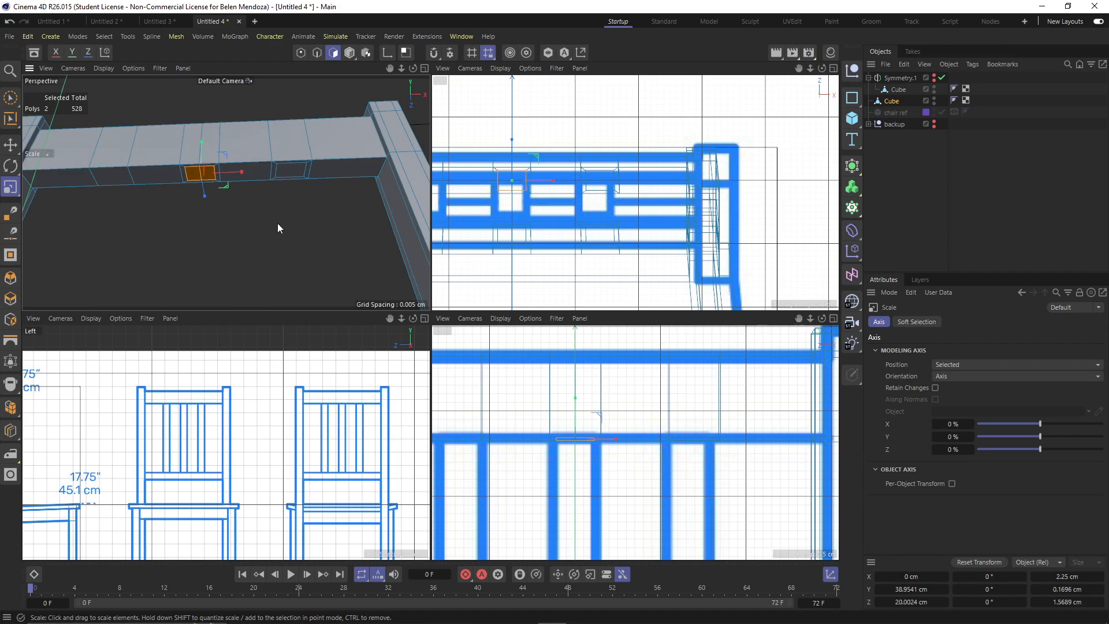
key(s)
Rectangle-select the polygons on the left half of the chair mesh in the front view and delete them
alt+drag(273, 231, 278, 290)
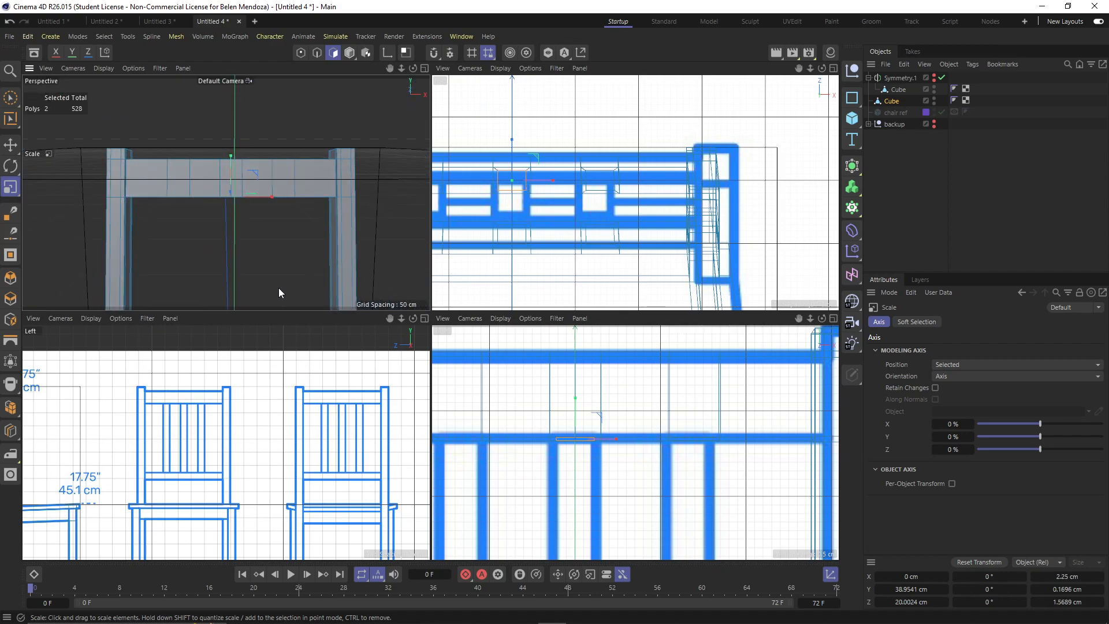
scroll(314, 238, down, 3)
alt+drag(314, 238, 286, 279)
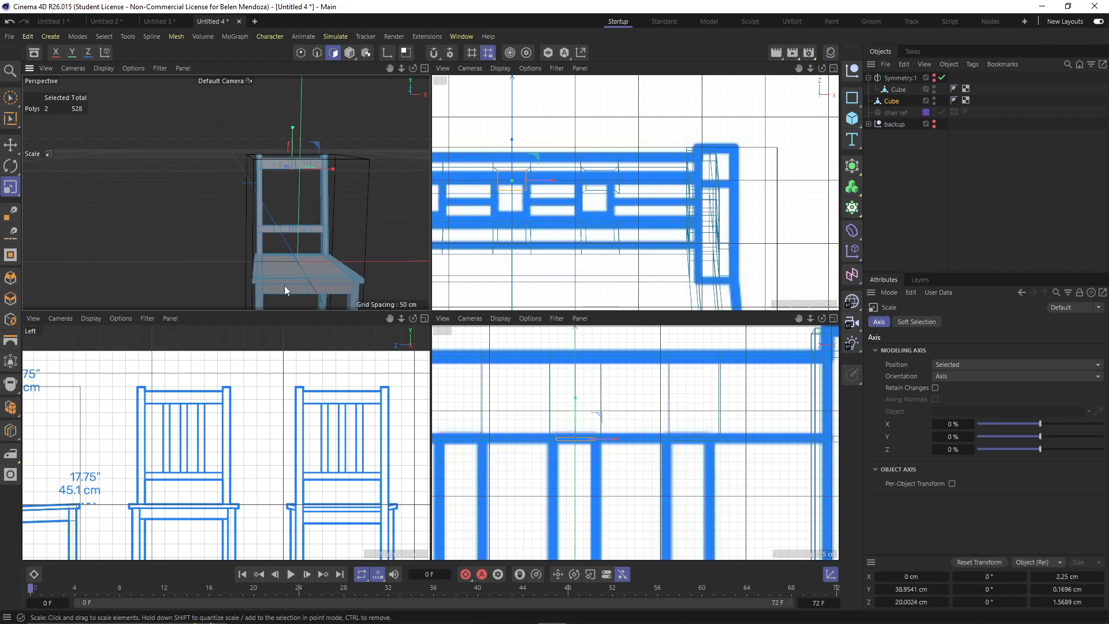
scroll(311, 417, down, 3)
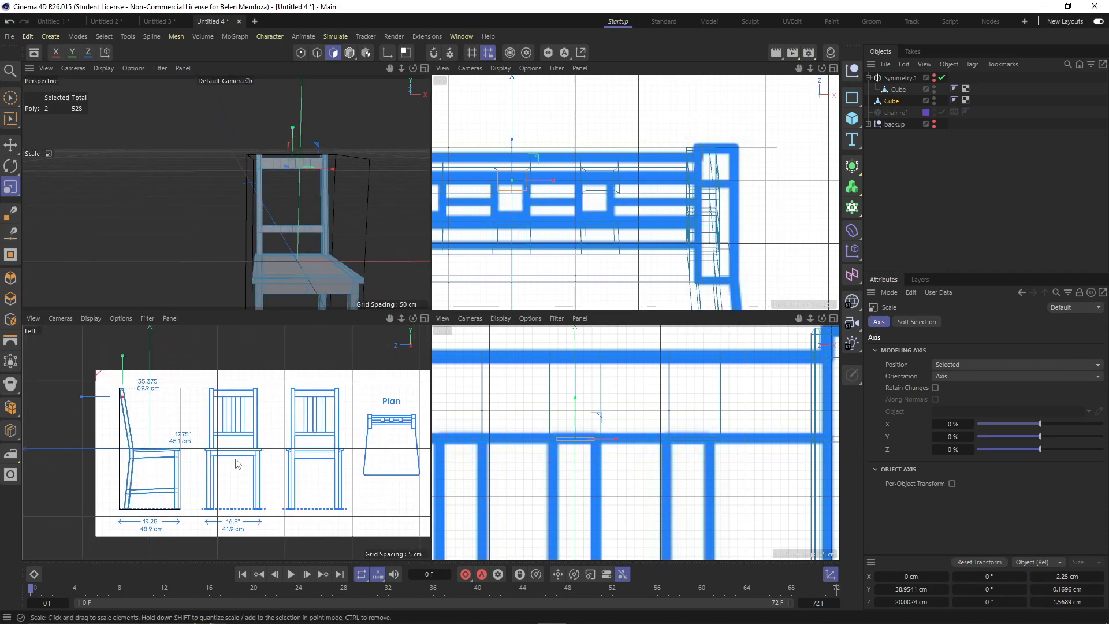
middle_click(235, 464)
alt+middle_drag(391, 393, 371, 453)
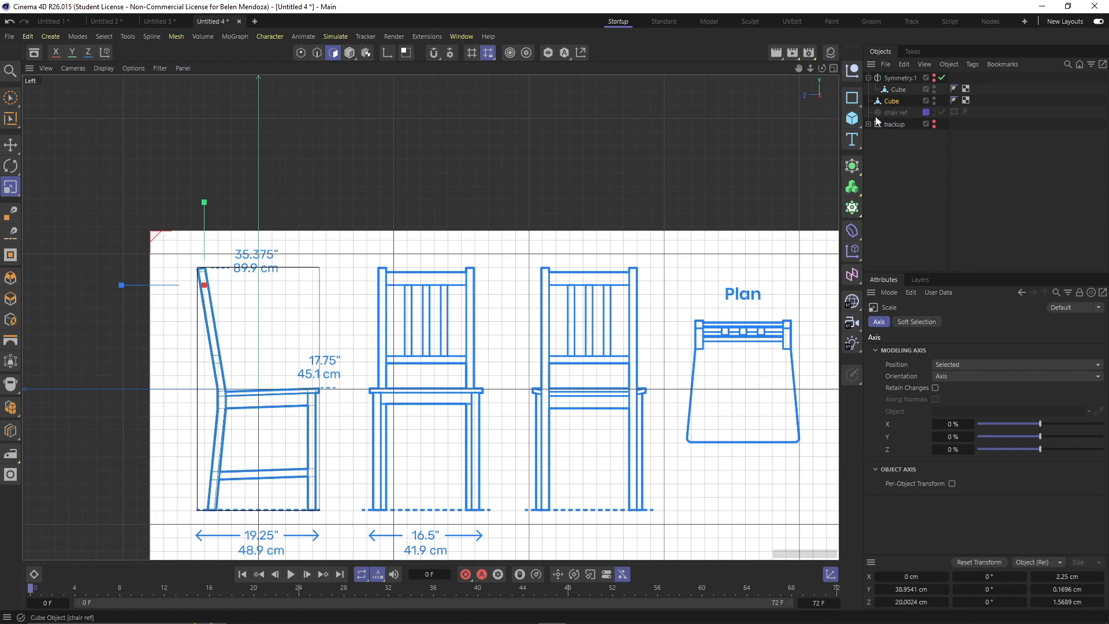
middle_click(436, 328)
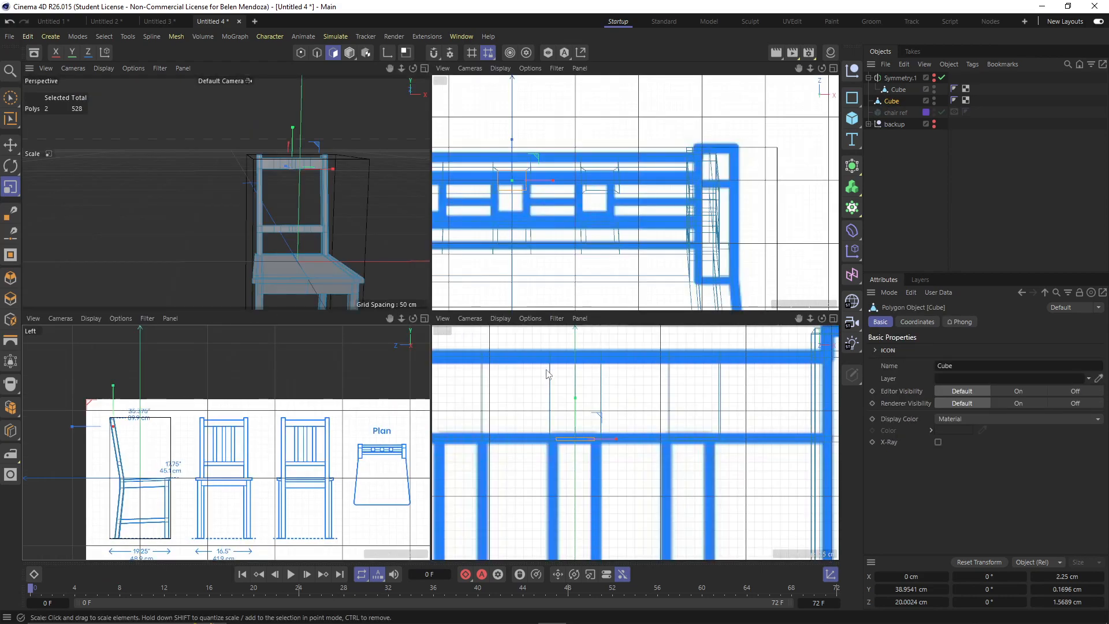
middle_click(574, 434)
scroll(573, 443, down, 4)
scroll(564, 504, down, 5)
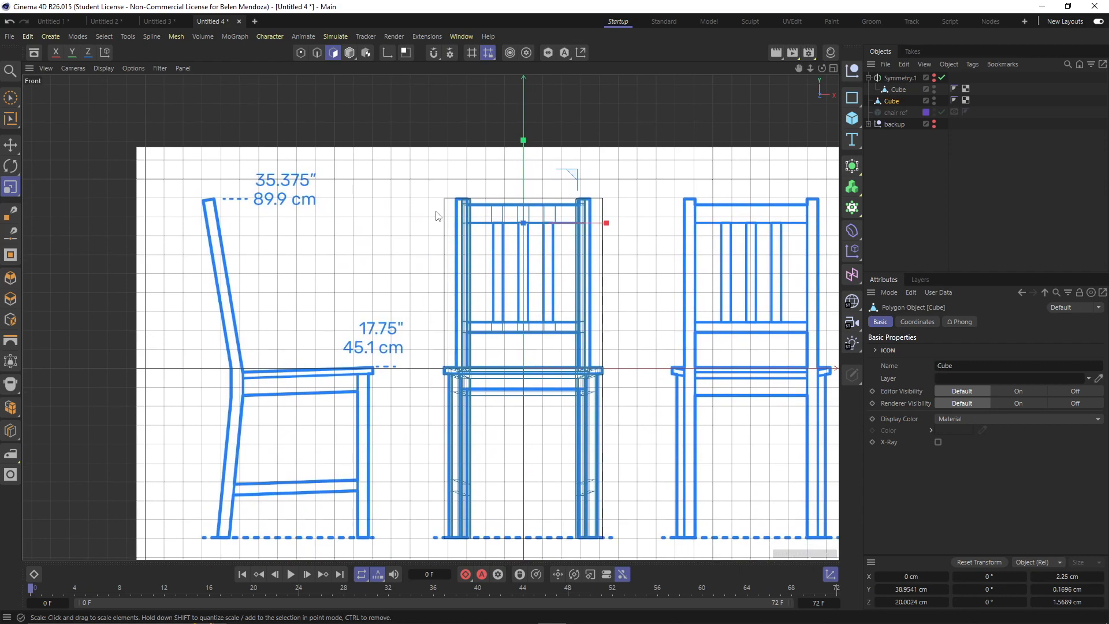
click(11, 97)
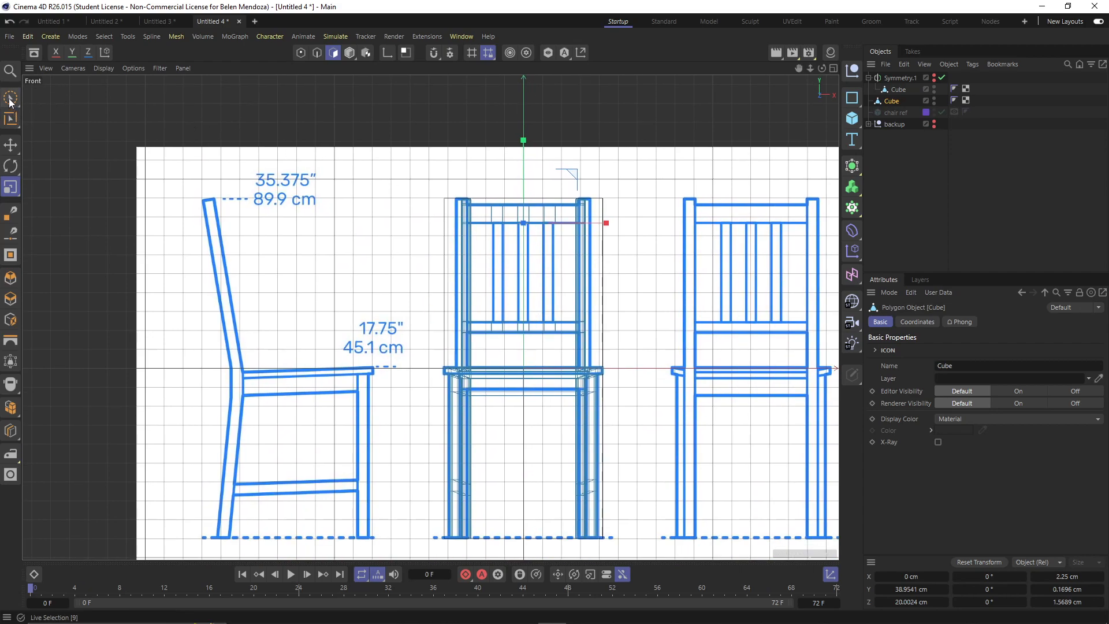
click(72, 138)
drag(385, 143, 521, 556)
key(Delete)
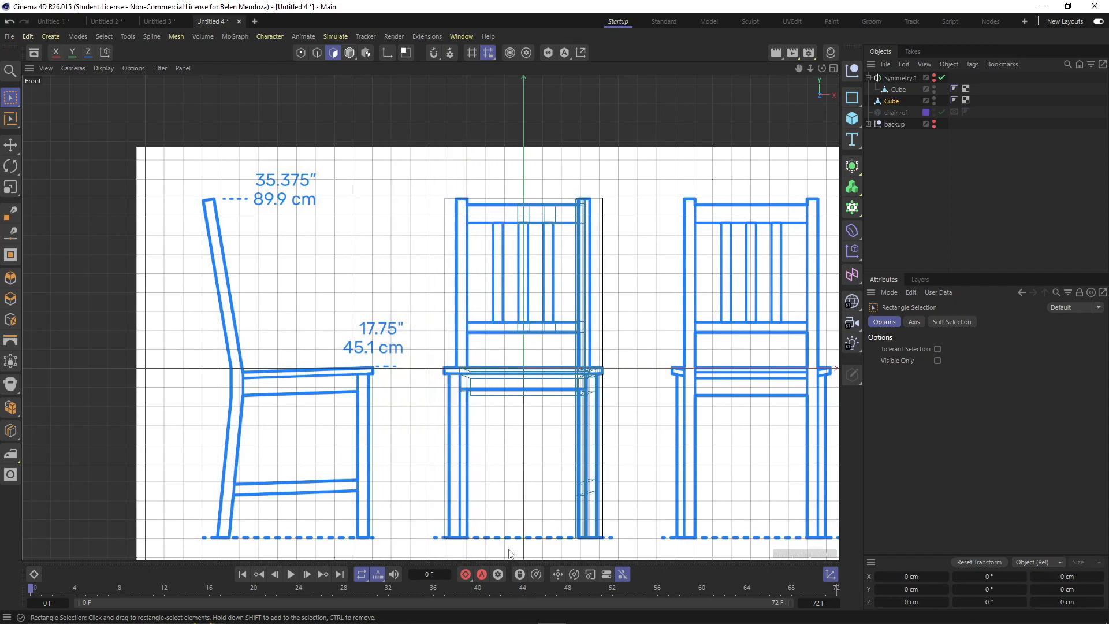
Delete the leftover centre polygons of both back rails and the remaining left-side polygons of the seat and apron
drag(494, 191, 526, 393)
key(Delete)
drag(459, 342, 534, 450)
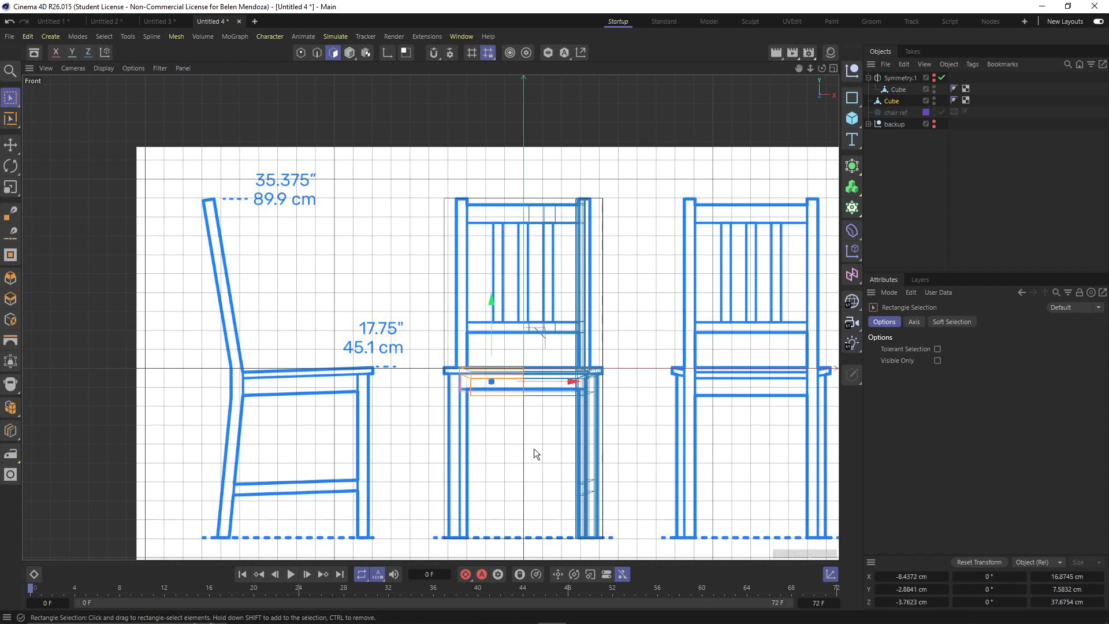
key(Delete)
middle_click(510, 443)
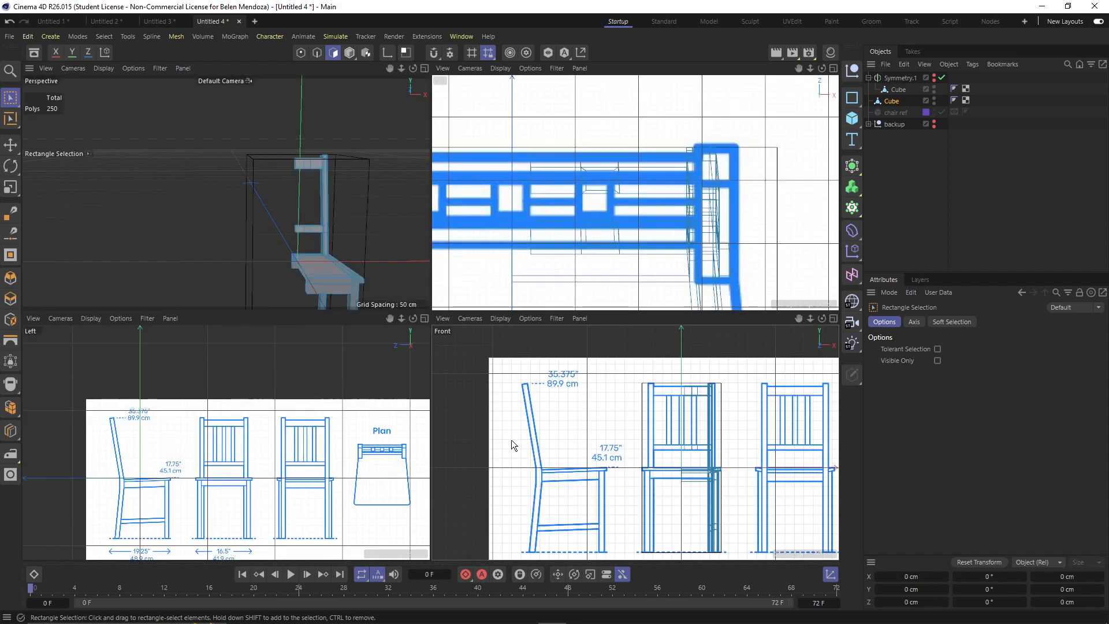
middle_click(283, 220)
scroll(411, 350, up, 10)
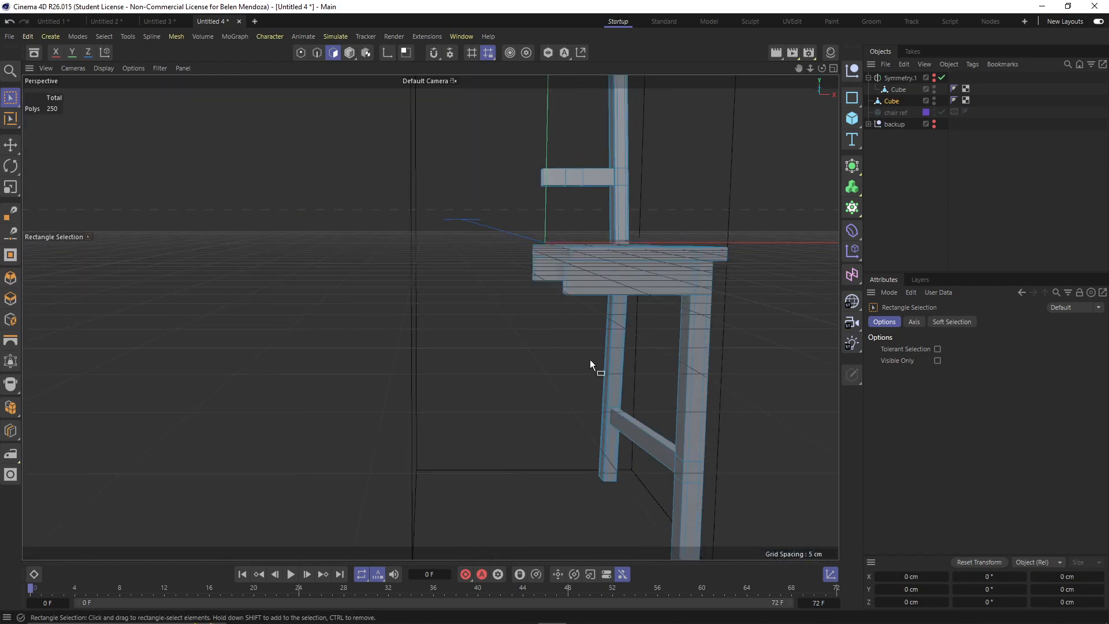
alt+drag(634, 389, 615, 370)
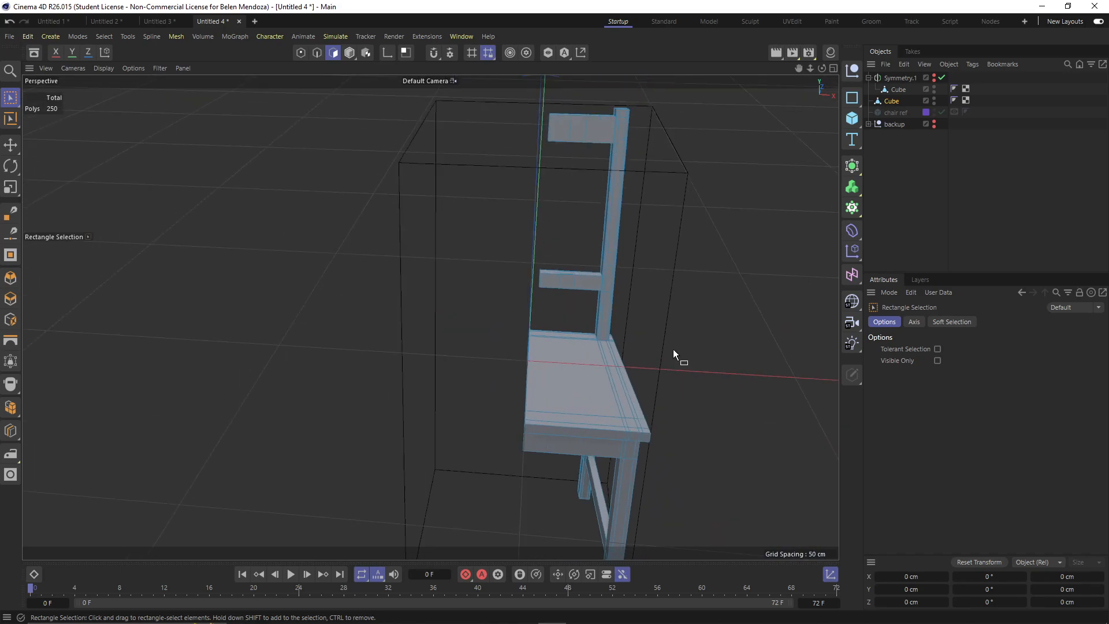
Unhide the Symmetry object and try to replace its child cube with the halved chair mesh
click(910, 89)
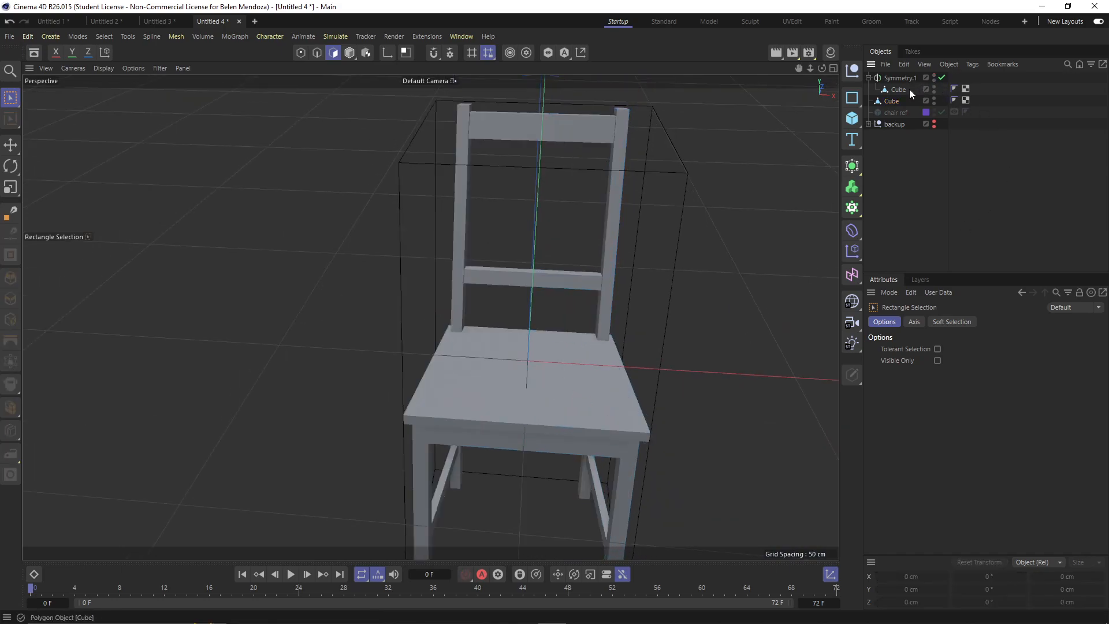
key(Delete)
drag(886, 91, 899, 81)
key(ctrl+z)
key(ctrl+z)
key(ctrl+z)
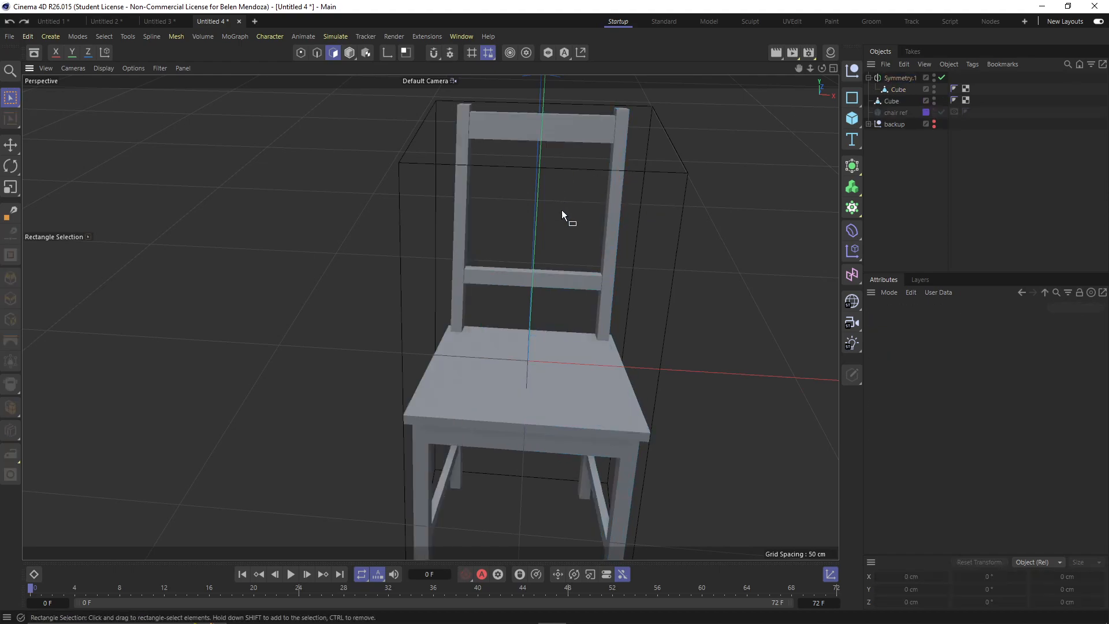
Undo the Symmetry visibility change and the deletions of the leftover rail, seat and apron polygons
scroll(546, 267, up, 3)
key(ctrl+z)
key(ctrl+z)
key(ctrl+z)
key(ctrl+z)
key(ctrl+z)
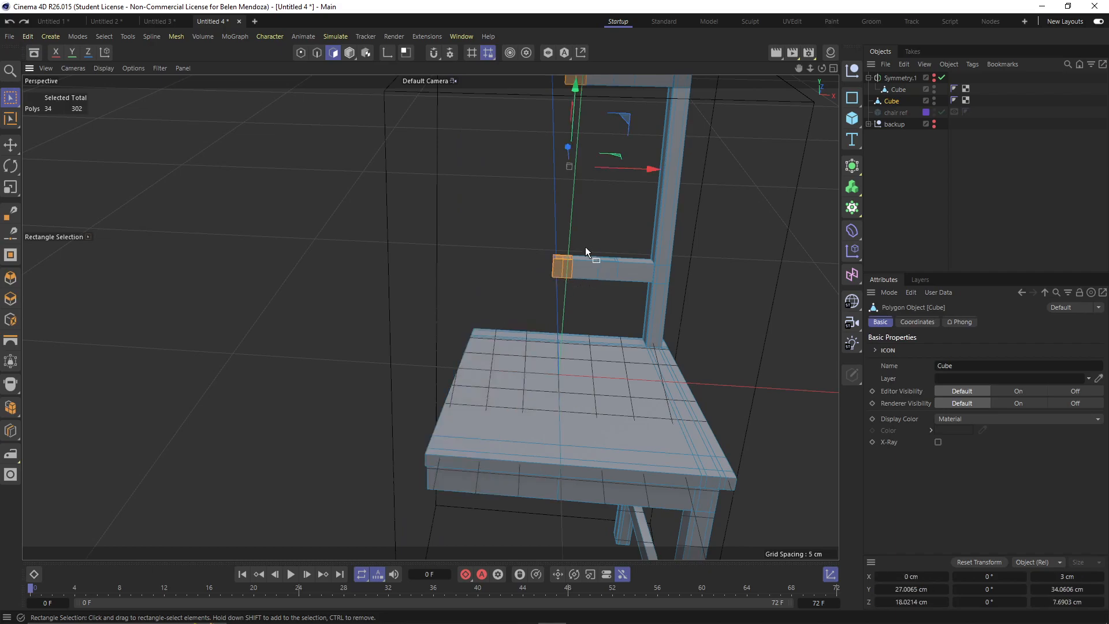
Delete the polygons left of the centre line on both back rails, using a rectangle selection in the perspective view
scroll(586, 246, down, 3)
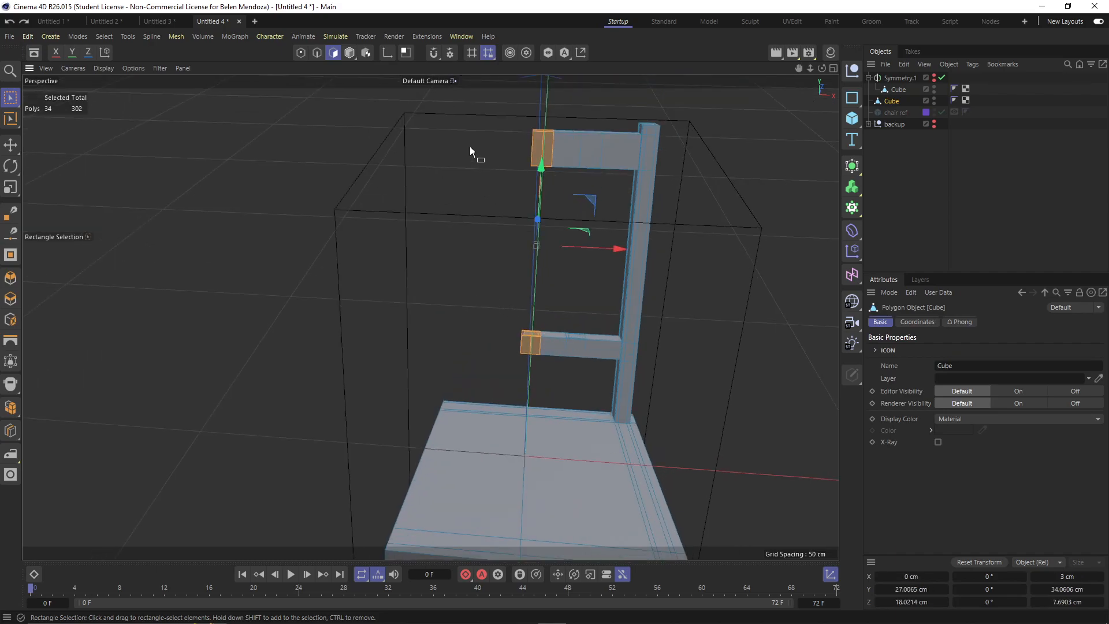
drag(456, 105, 532, 393)
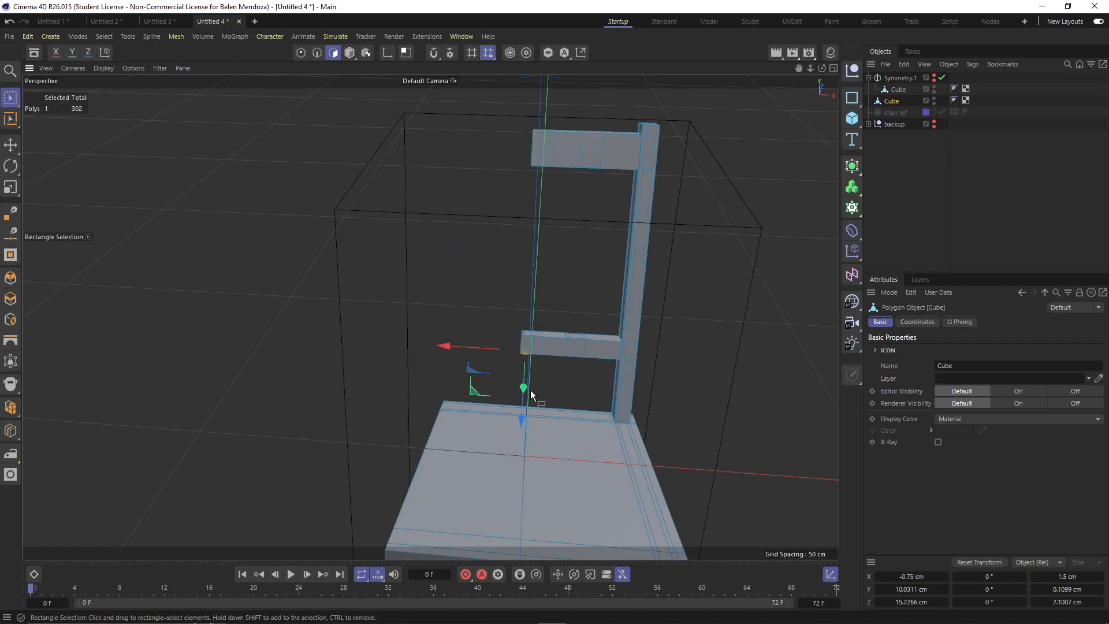
drag(493, 104, 528, 291)
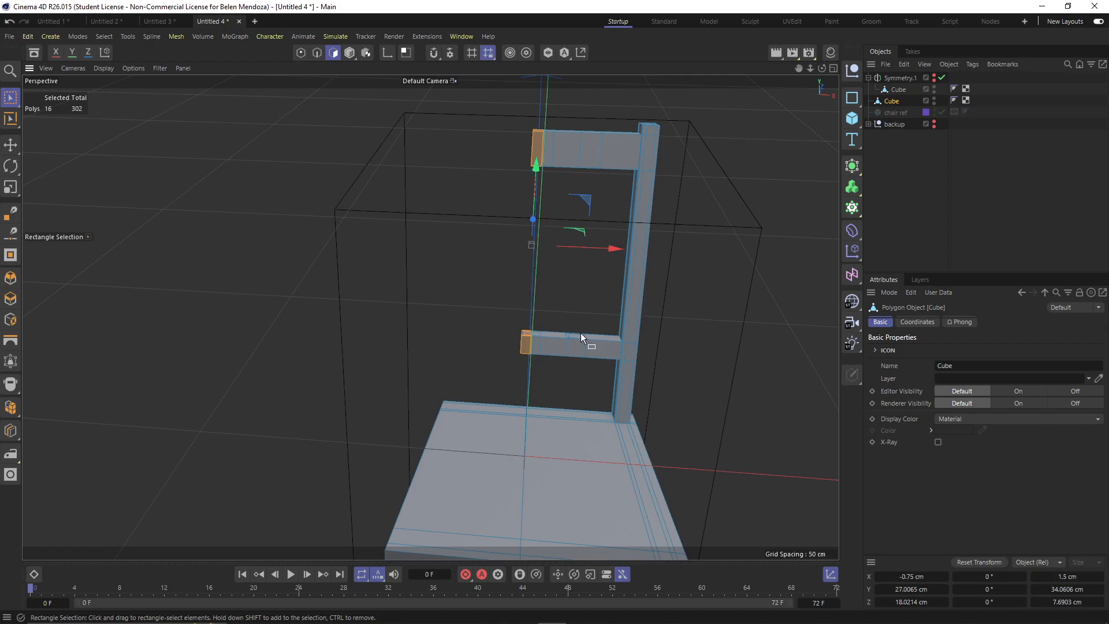
key(Delete)
Try to rectangle-select the seat and apron polygons left of the centre line
alt+drag(550, 347, 542, 508)
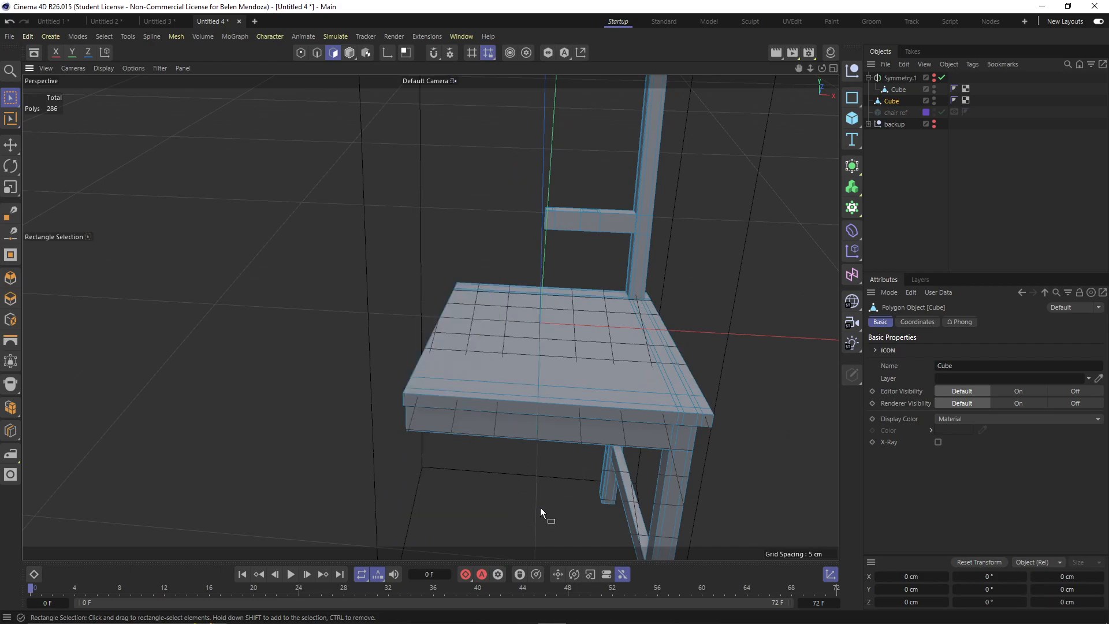
drag(420, 218, 599, 519)
drag(442, 260, 527, 517)
drag(384, 250, 538, 616)
alt+drag(543, 488, 600, 514)
alt+drag(567, 466, 571, 420)
Undo the polygon deletions to restore the chair mesh's left half
middle_click(543, 409)
key(ctrl+z)
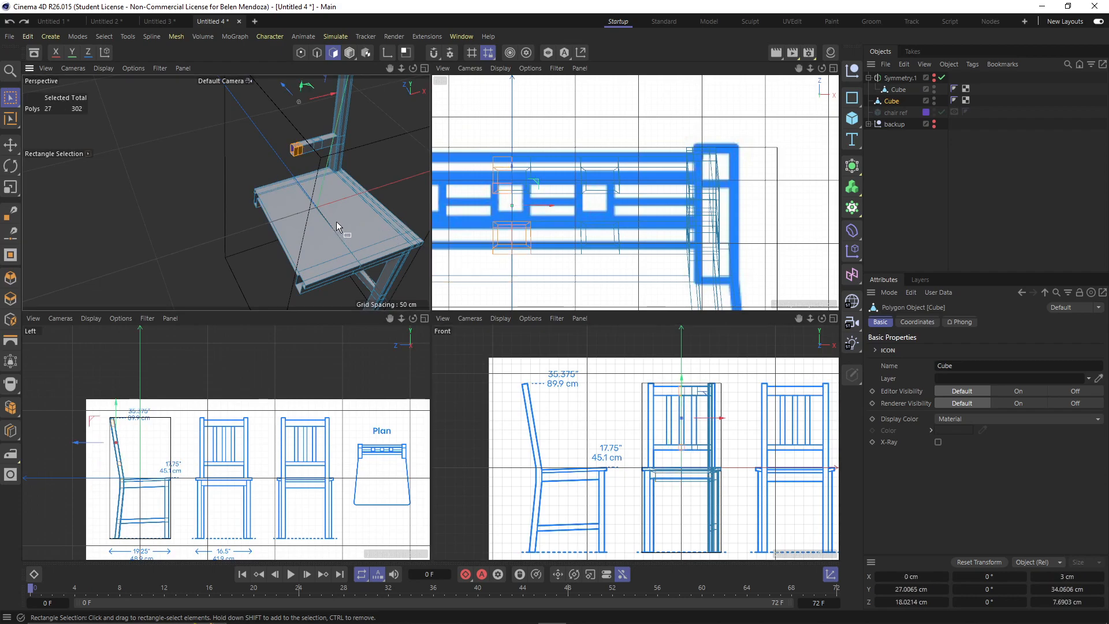
key(ctrl+z)
mouse_move(338, 225)
alt+mouse_down()
mouse_move(269, 199)
mouse_move(333, 215)
alt+mouse_up()
scroll(333, 214, up, 5)
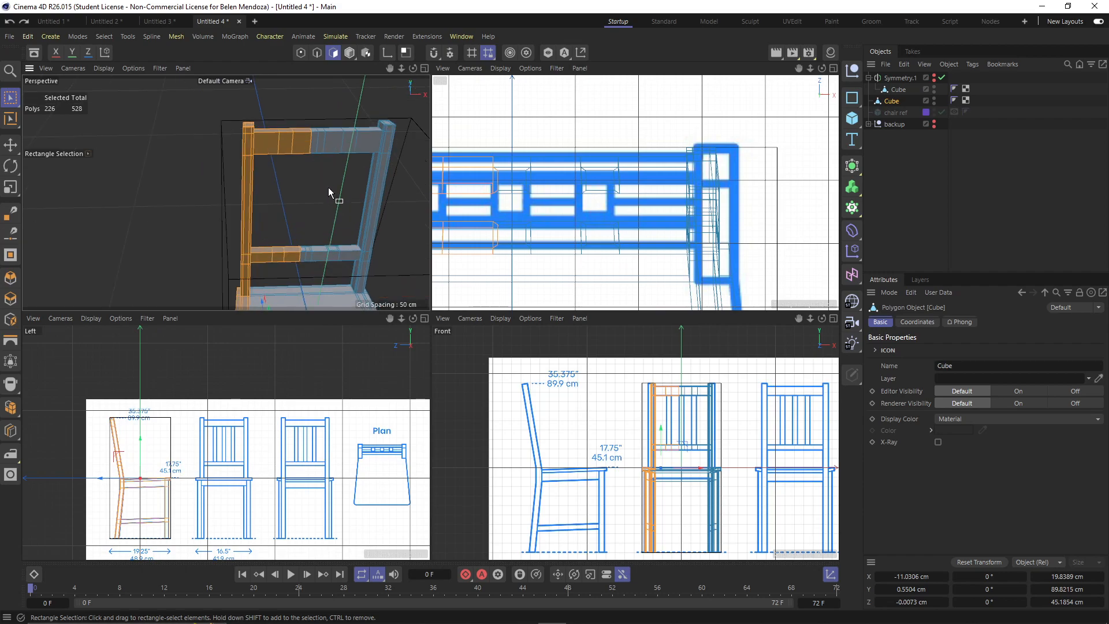
Loop-select the centre edges around the top rail, the lower back rail and the seat in edge mode
alt+middle_drag(312, 200, 295, 235)
middle_click(317, 161)
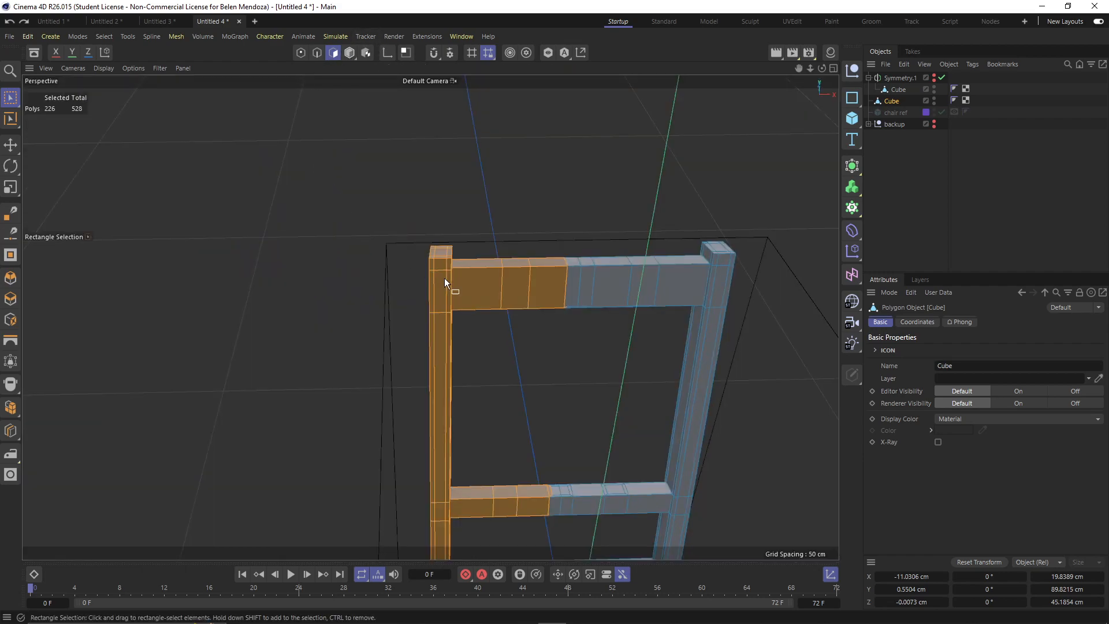
click(18, 144)
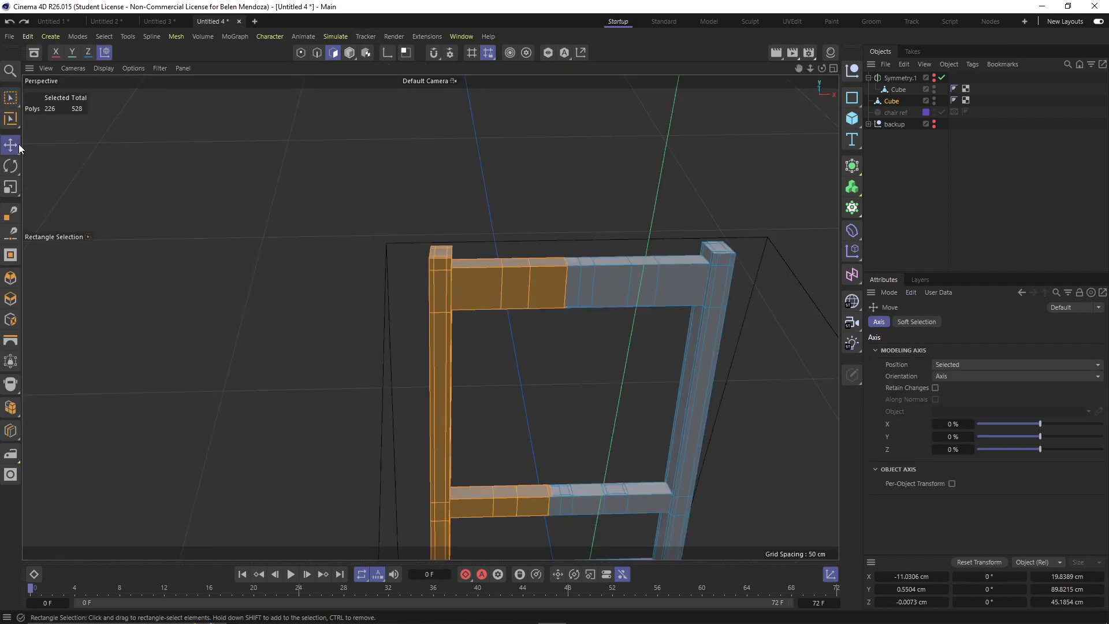
click(317, 53)
click(578, 296)
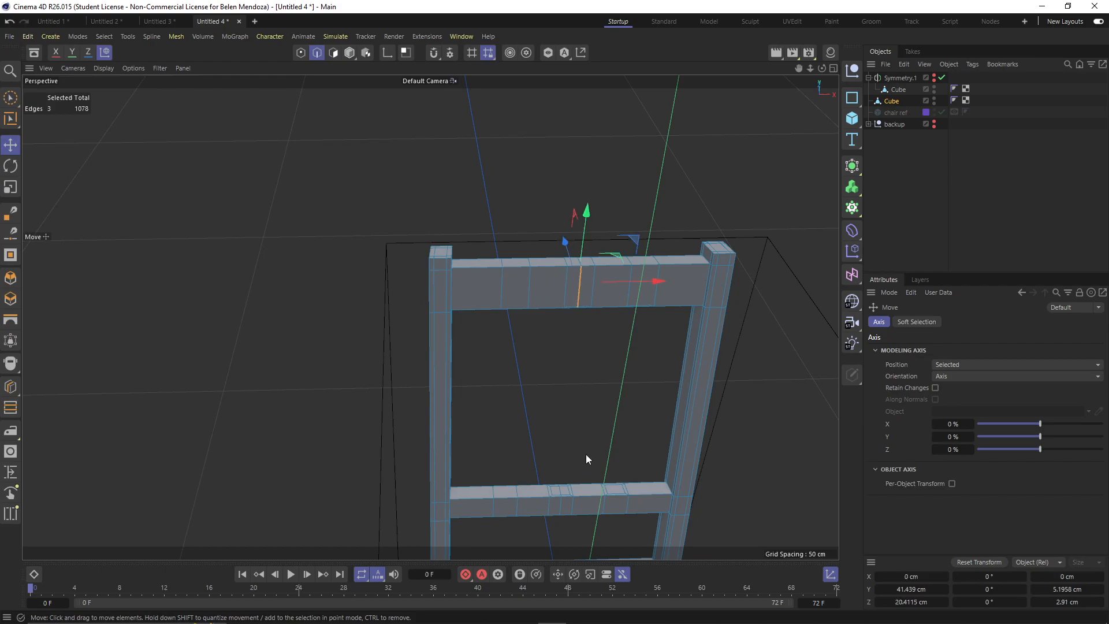
click(580, 291)
alt+drag(591, 316, 567, 339)
key(u)
key(l)
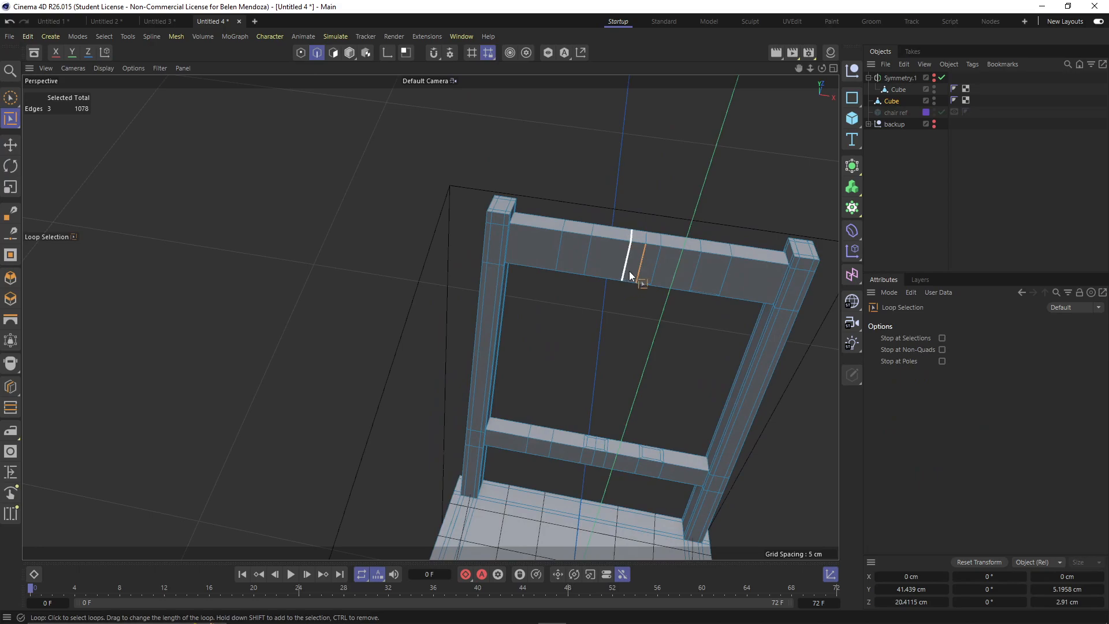
shift+click(597, 454)
alt+drag(619, 510, 619, 417)
shift+click(577, 465)
scroll(604, 483, down, 3)
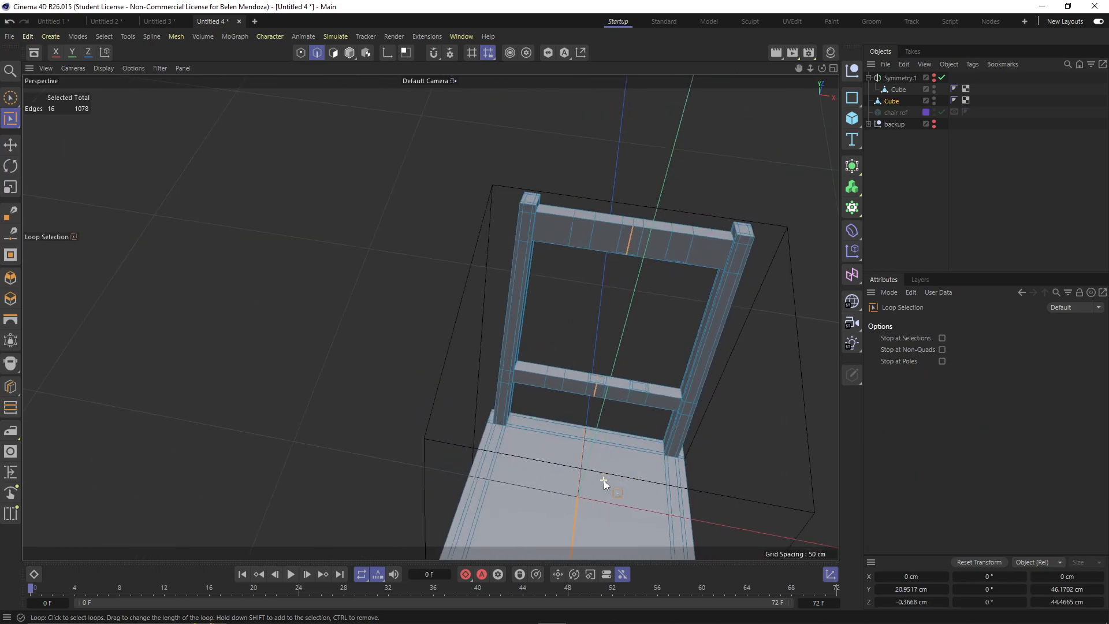
Add the centre edge loop on the seat's rear apron to the edge selection
key(u)
key(f)
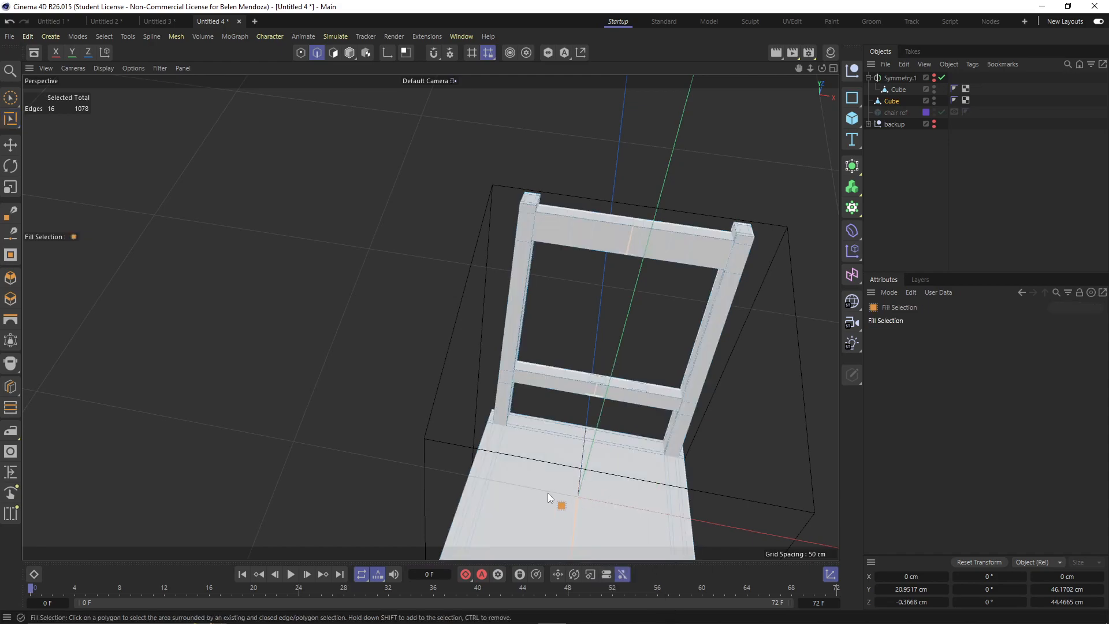
alt+drag(576, 350, 443, 333)
key(u)
key(l)
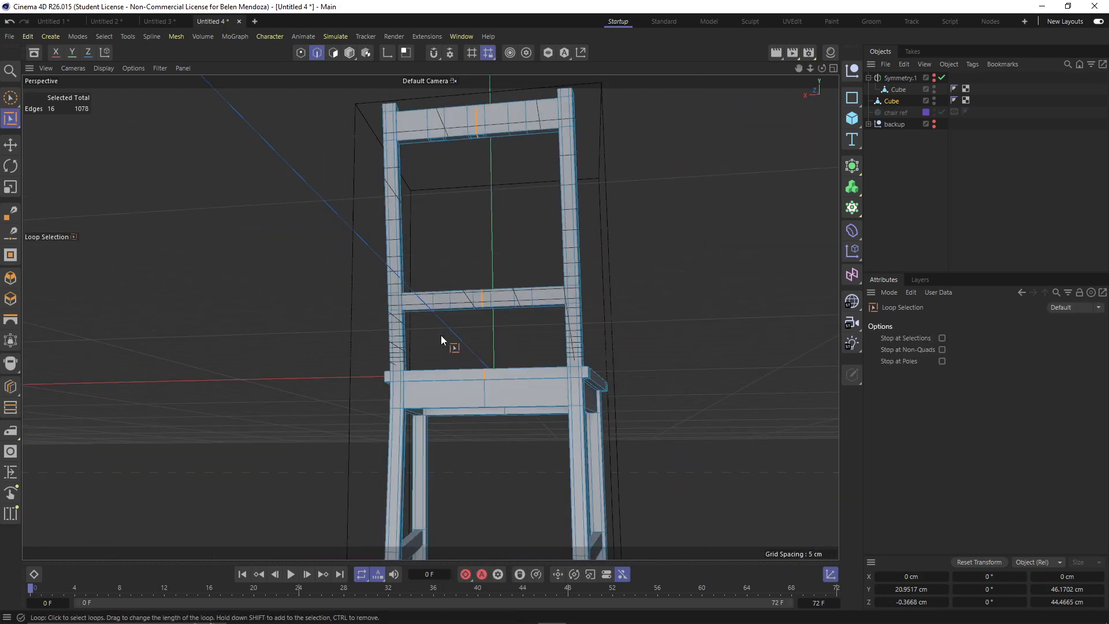
shift+click(483, 394)
Select all points of the chair mesh and merge the overlapping ones with Optimize
alt+drag(492, 435, 414, 185)
click(300, 53)
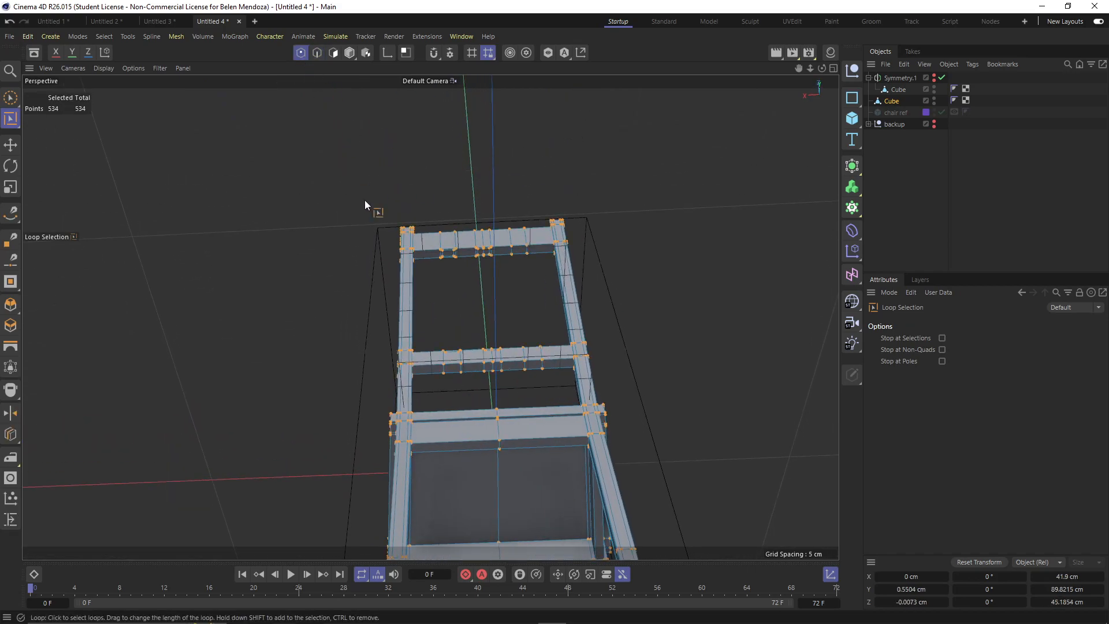
right_click(462, 309)
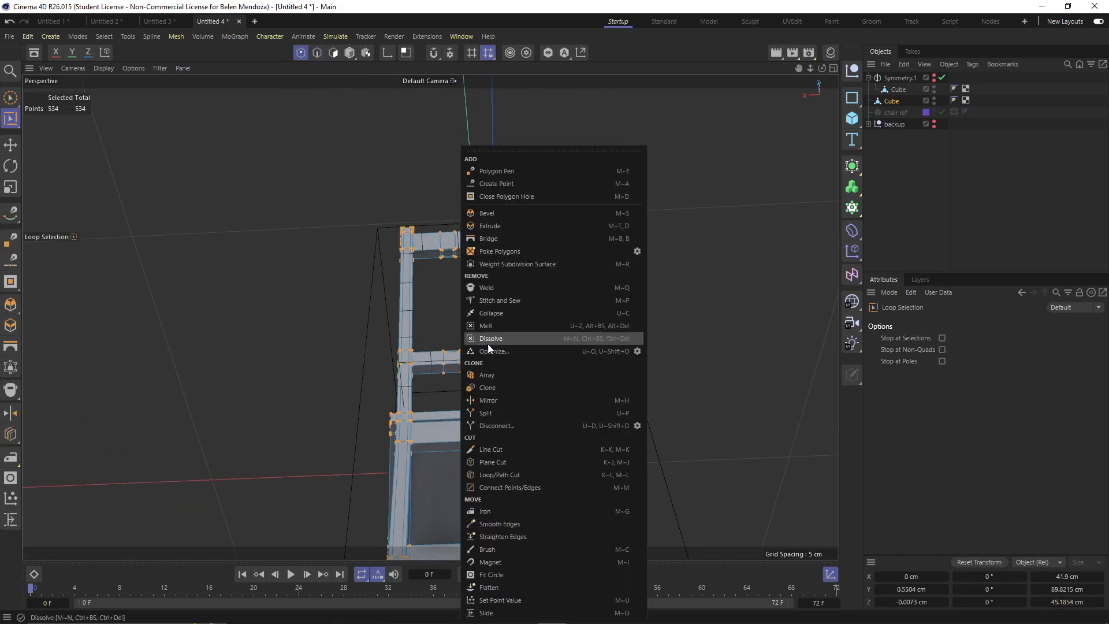
click(489, 342)
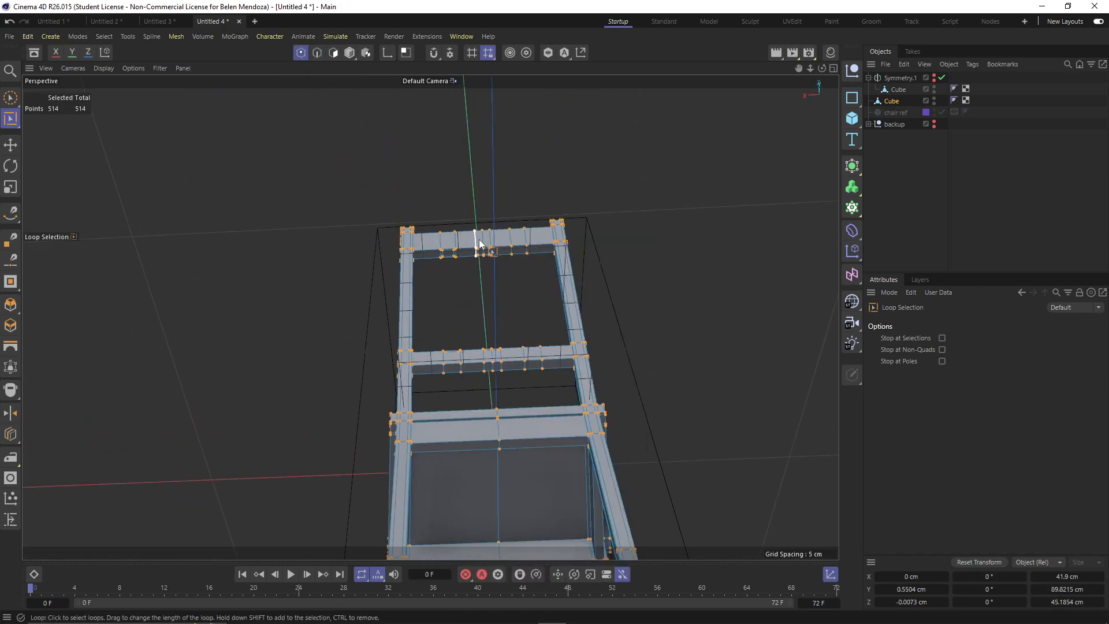
Loop-select the centre edges around the top rail, the lower back rail and the seat of the cleaned-up mesh
right_click(479, 242)
key(Escape)
click(317, 53)
click(478, 240)
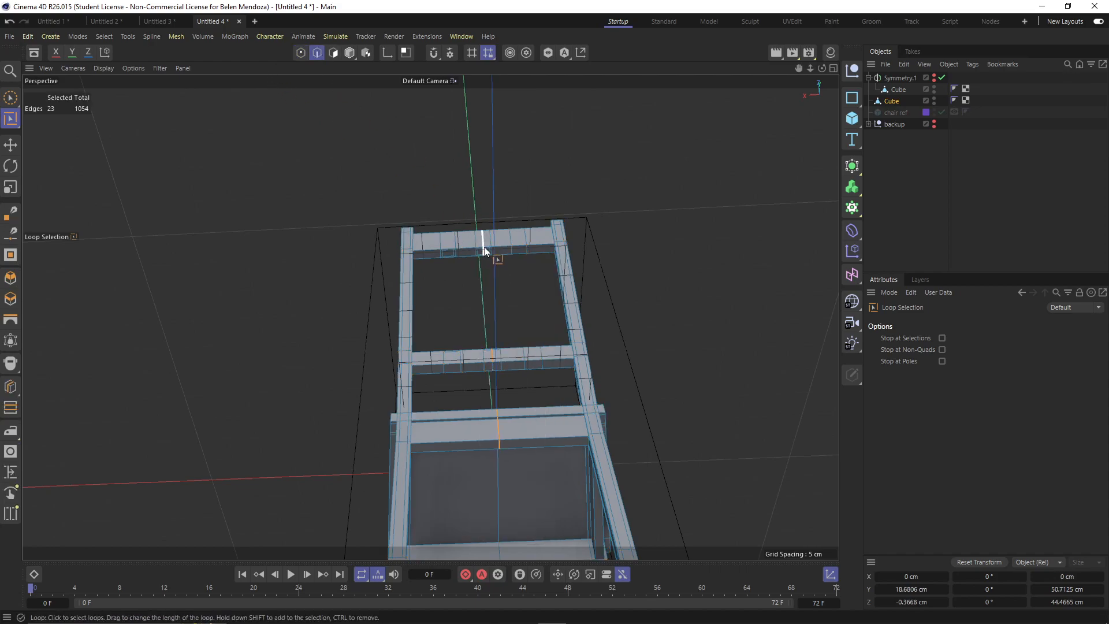
click(482, 238)
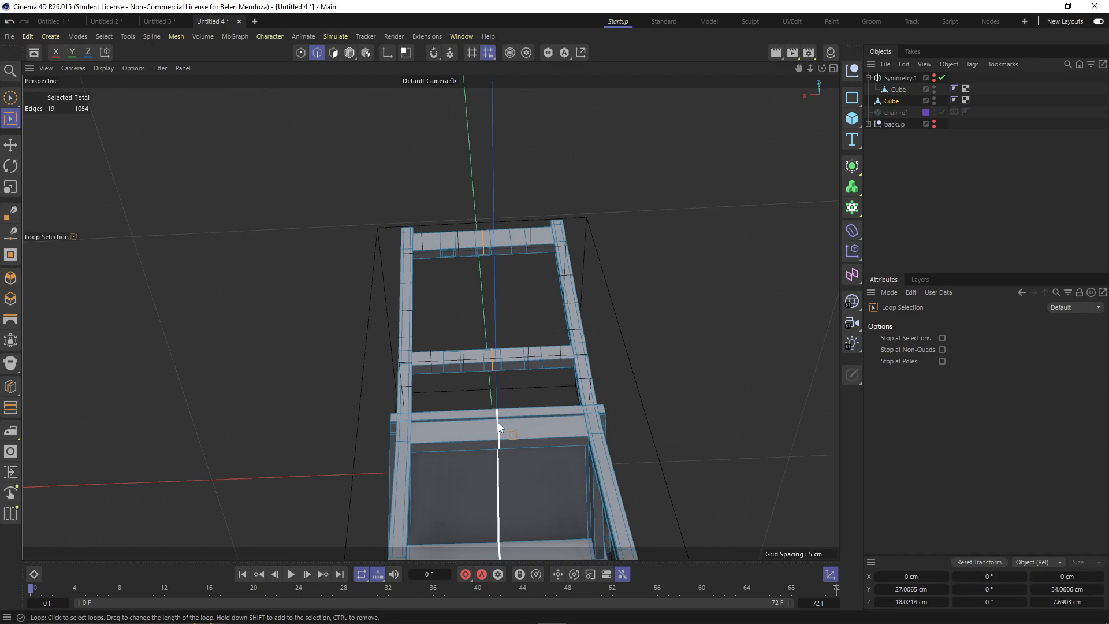
scroll(509, 481, down, 3)
alt+drag(506, 412, 504, 521)
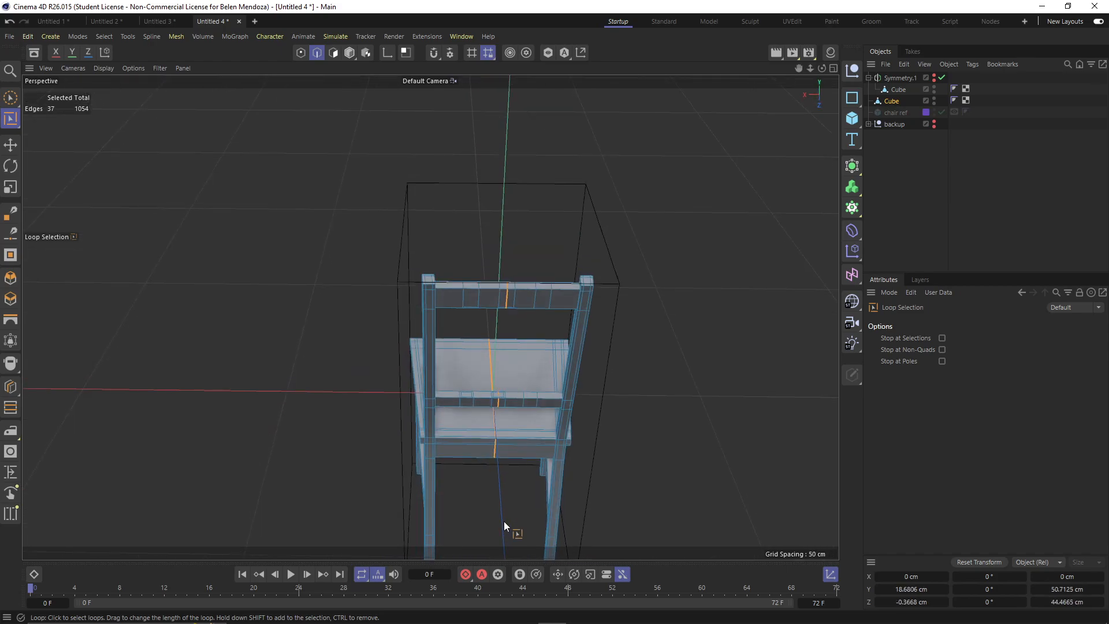
Fill-select the chair's left half up to the centre edge loops and delete those polygons
key(u)
key(f)
click(522, 430)
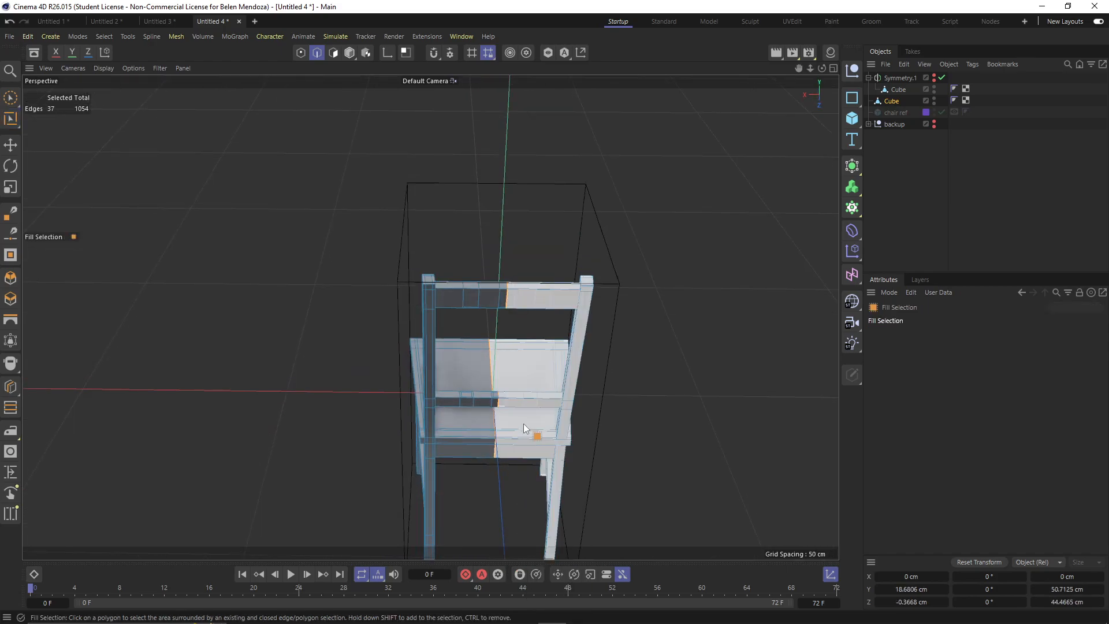
key(Delete)
Bridge the inset polygons between the top rail's underside and the lower back rail to form the side slat and centre half slat
alt+drag(633, 423, 429, 428)
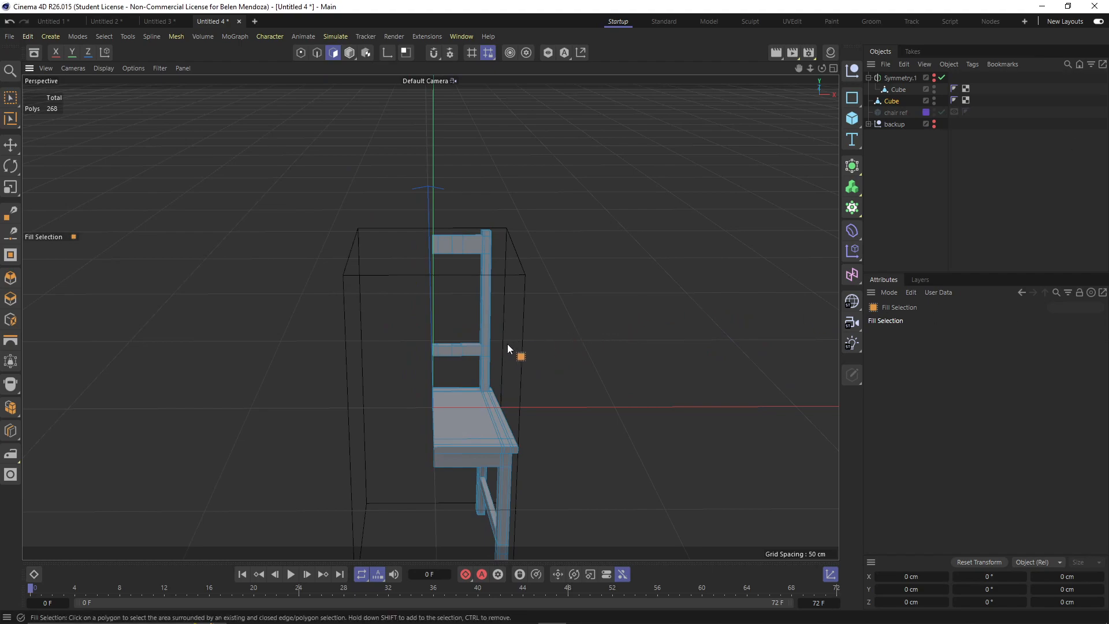
mouse_move(507, 344)
alt+mouse_down()
mouse_move(497, 381)
mouse_move(531, 360)
mouse_move(508, 365)
mouse_move(499, 327)
alt+mouse_up()
alt+middle_drag(500, 324, 539, 371)
scroll(503, 344, up, 4)
alt+drag(503, 343, 404, 232)
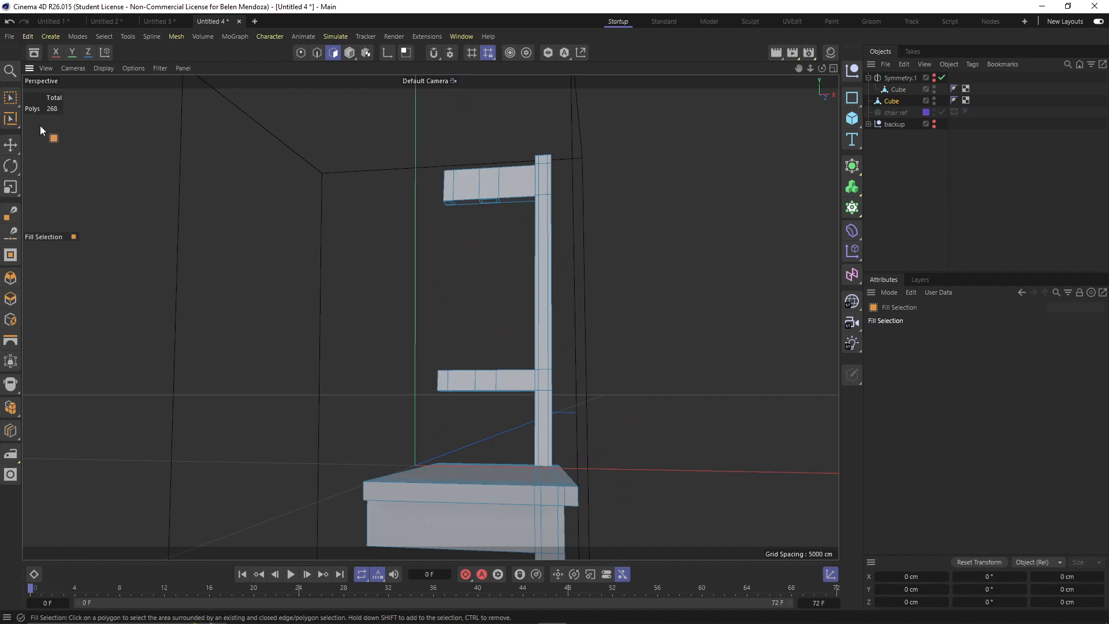
right_click(216, 202)
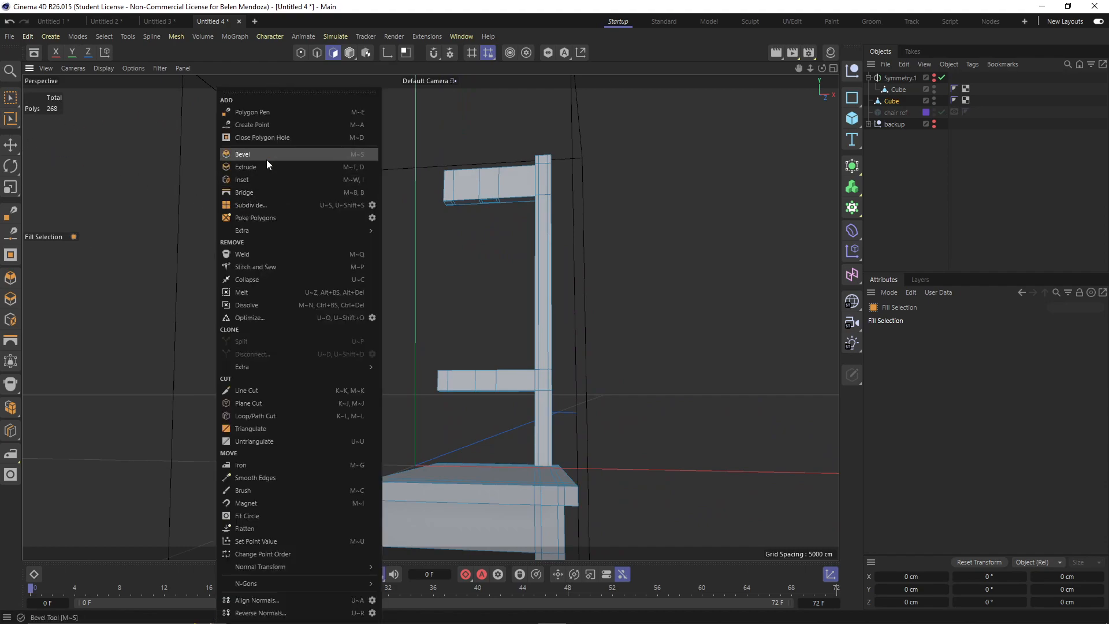
click(266, 191)
alt+drag(488, 307, 498, 288)
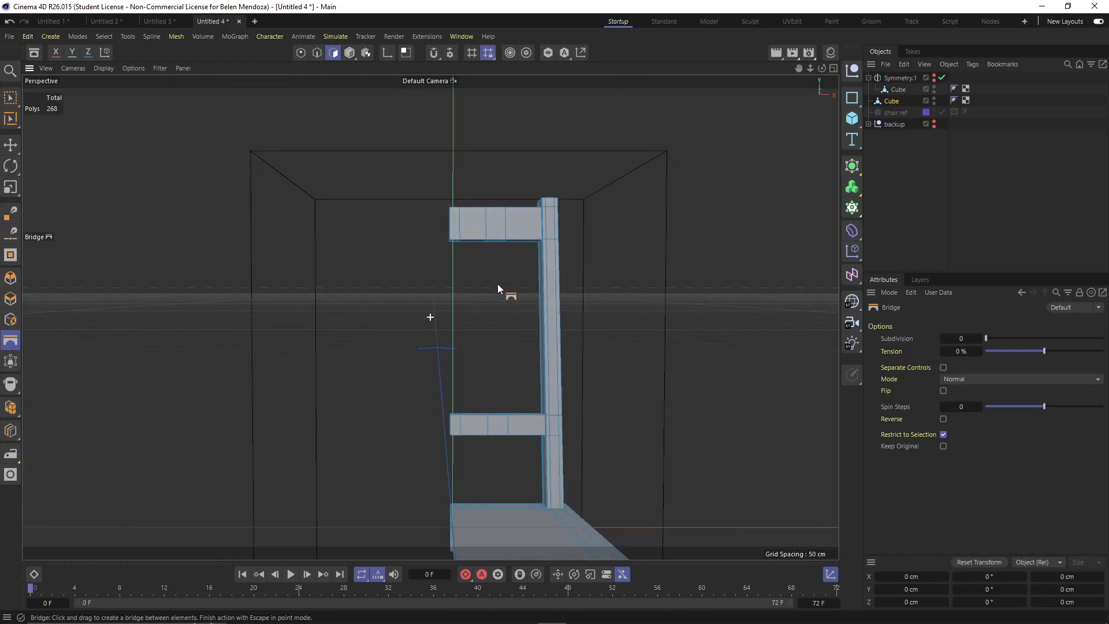
scroll(497, 287, up, 5)
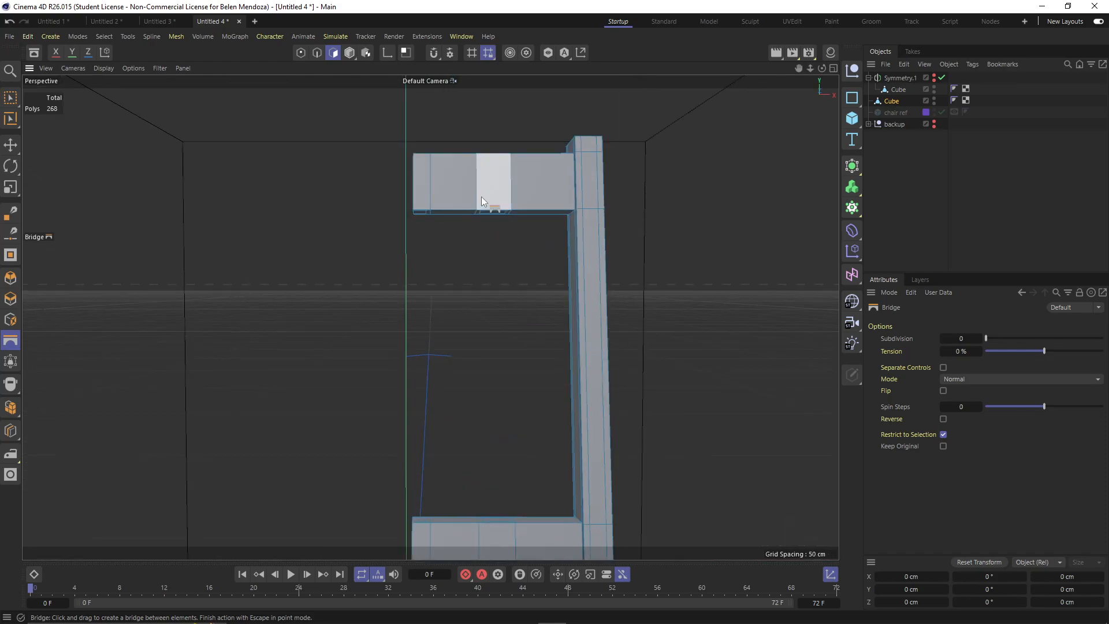
drag(484, 210, 495, 521)
drag(424, 213, 472, 498)
Delete the three centre-plane cap polygons on the top rail, the centre slat and the lower back rail
alt+drag(525, 429, 497, 422)
scroll(528, 428, up, 5)
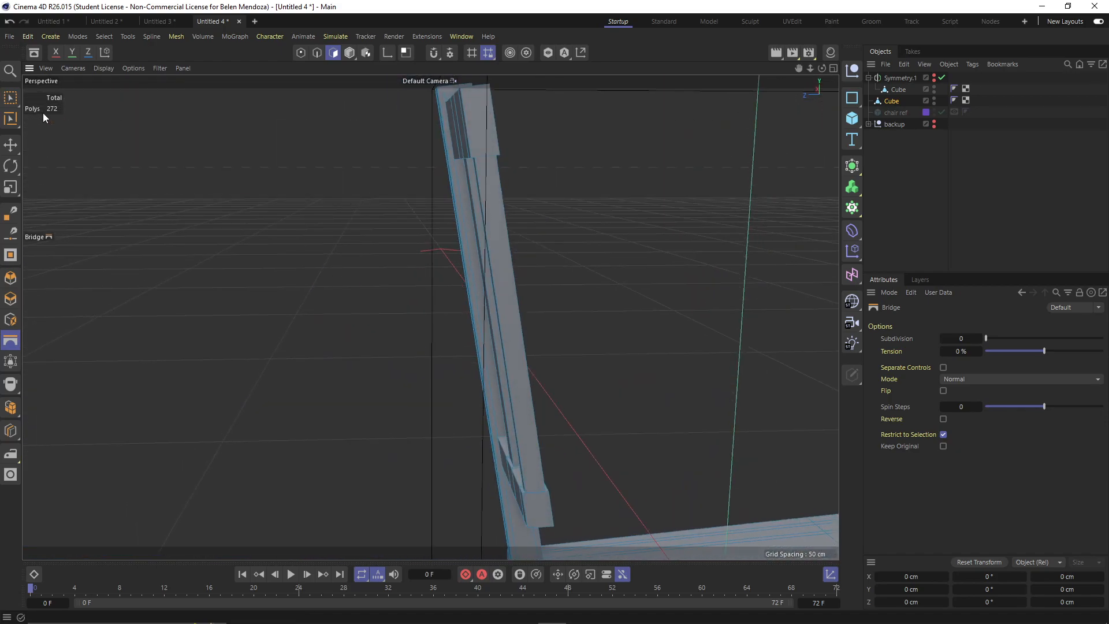
click(12, 98)
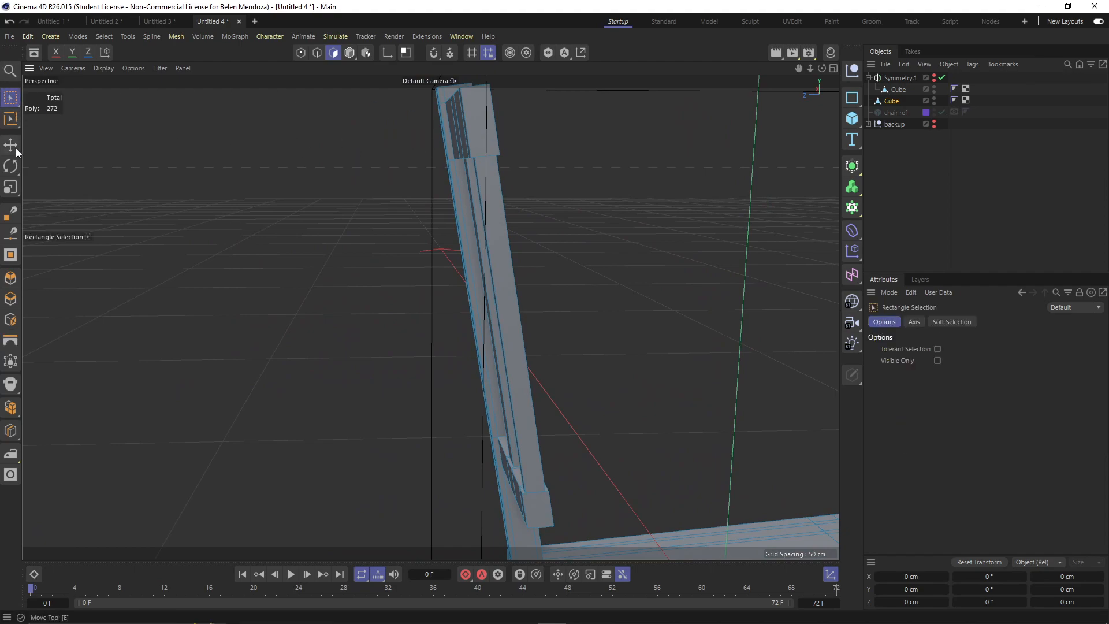
click(14, 147)
click(488, 137)
shift+click(490, 193)
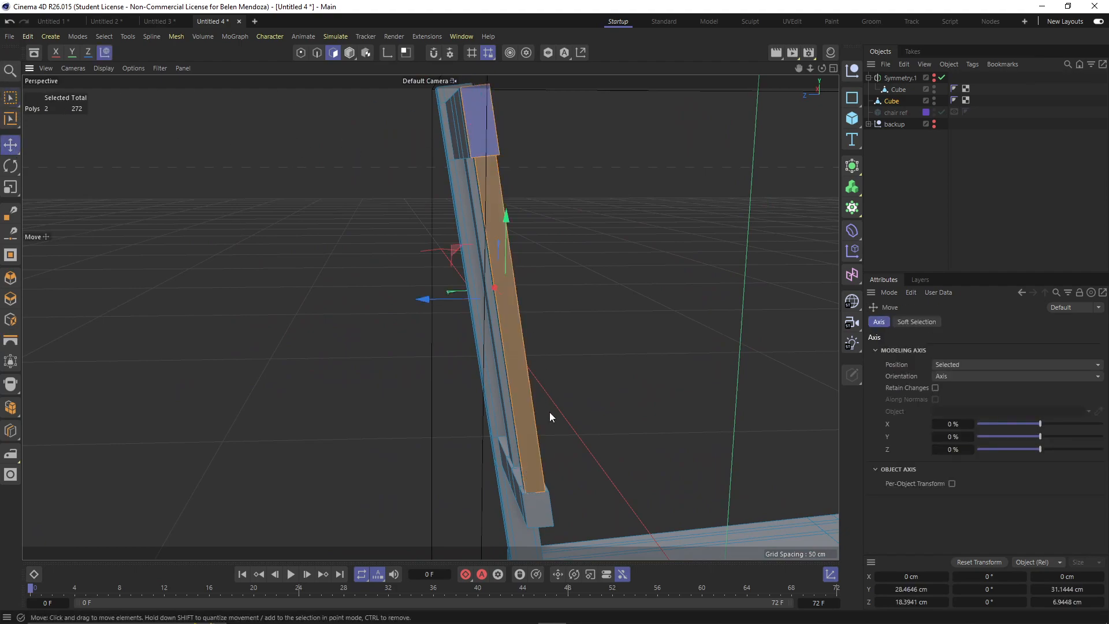
shift+click(540, 498)
key(Delete)
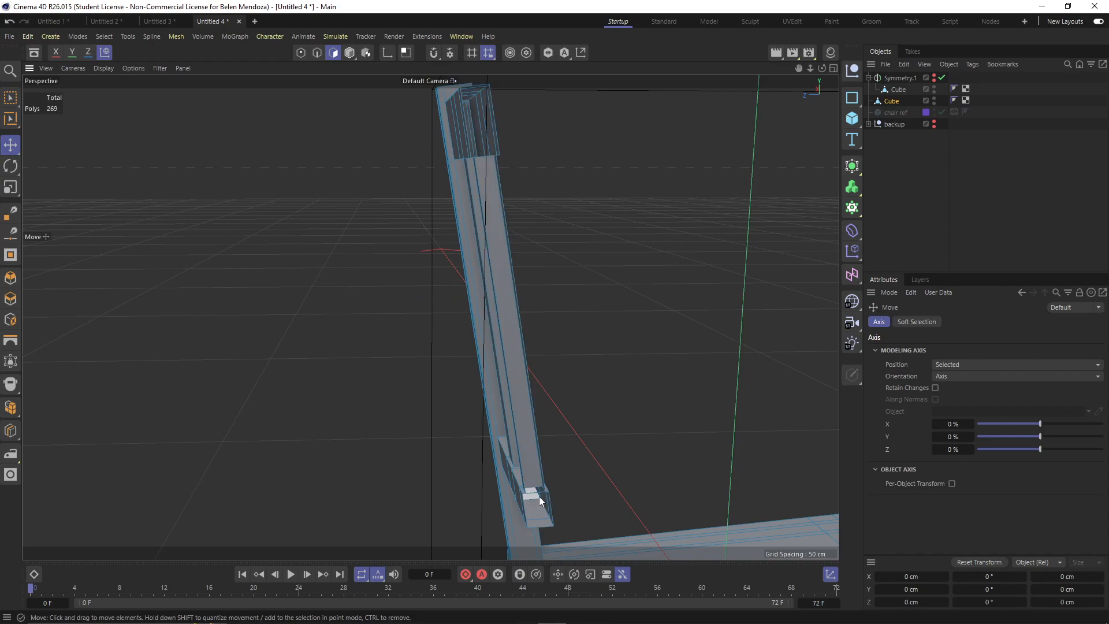
Delete the thin sliver polygon on the centre plane where the centre slat meets the lower back rail
scroll(539, 491, up, 10)
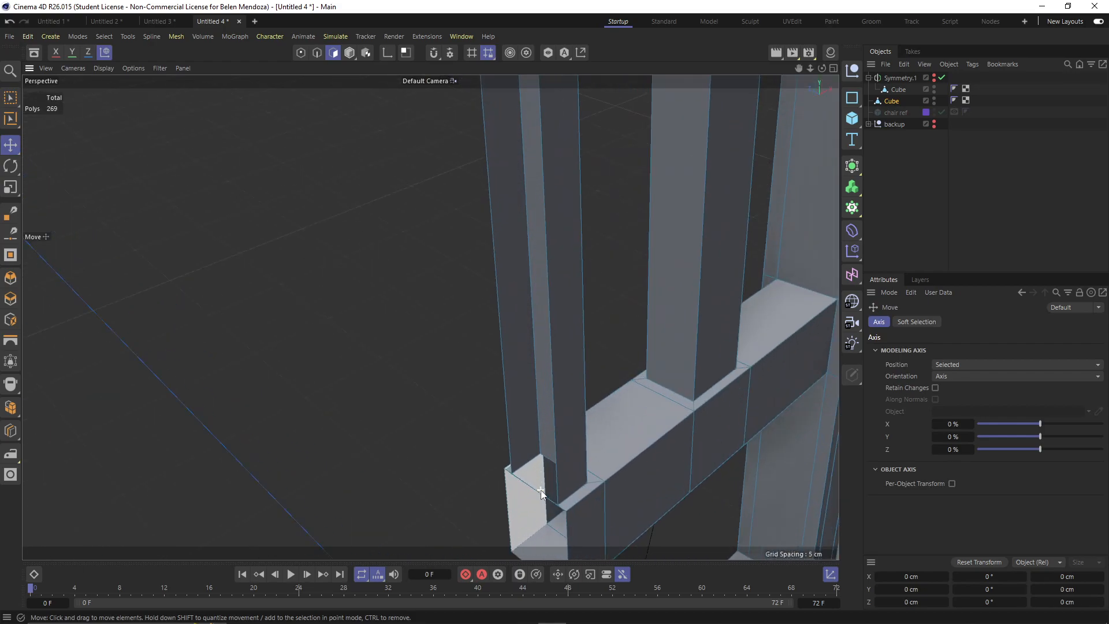
alt+drag(537, 493, 584, 171)
alt+middle_drag(583, 171, 640, 283)
scroll(670, 266, up, 4)
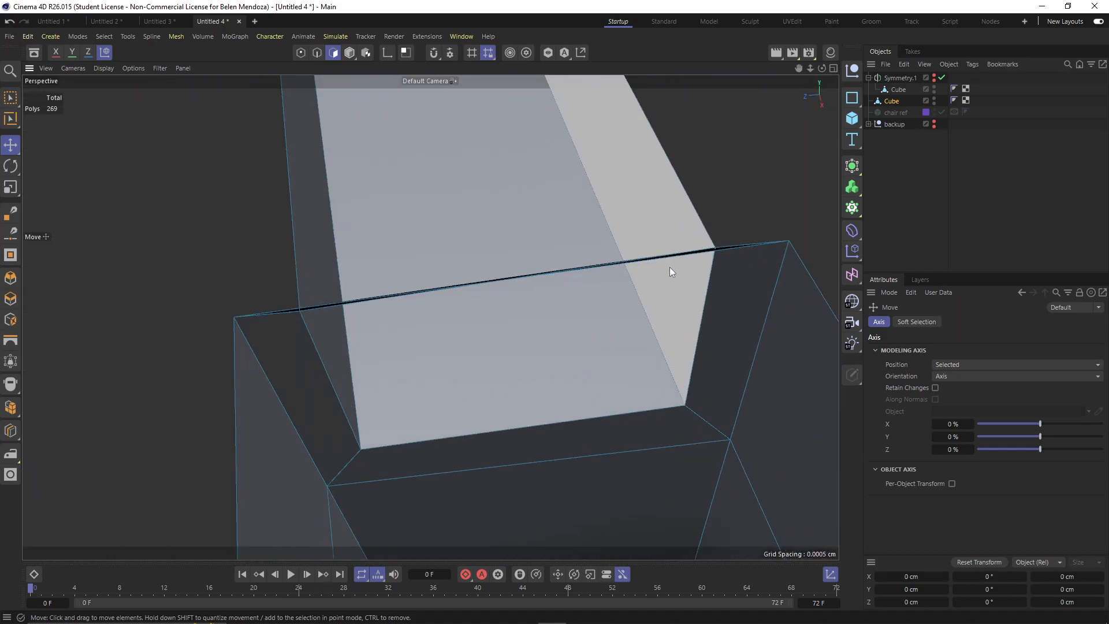
click(721, 245)
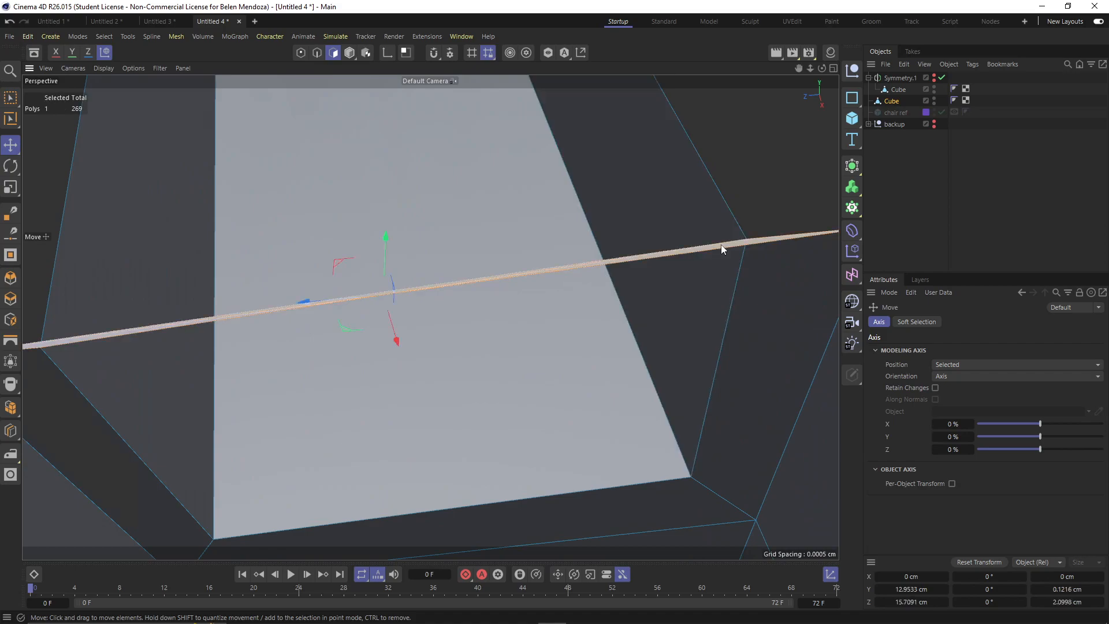
key(Delete)
Switch to Live Selection for the open joint between the centre slat and the top rail
scroll(721, 245, down, 8)
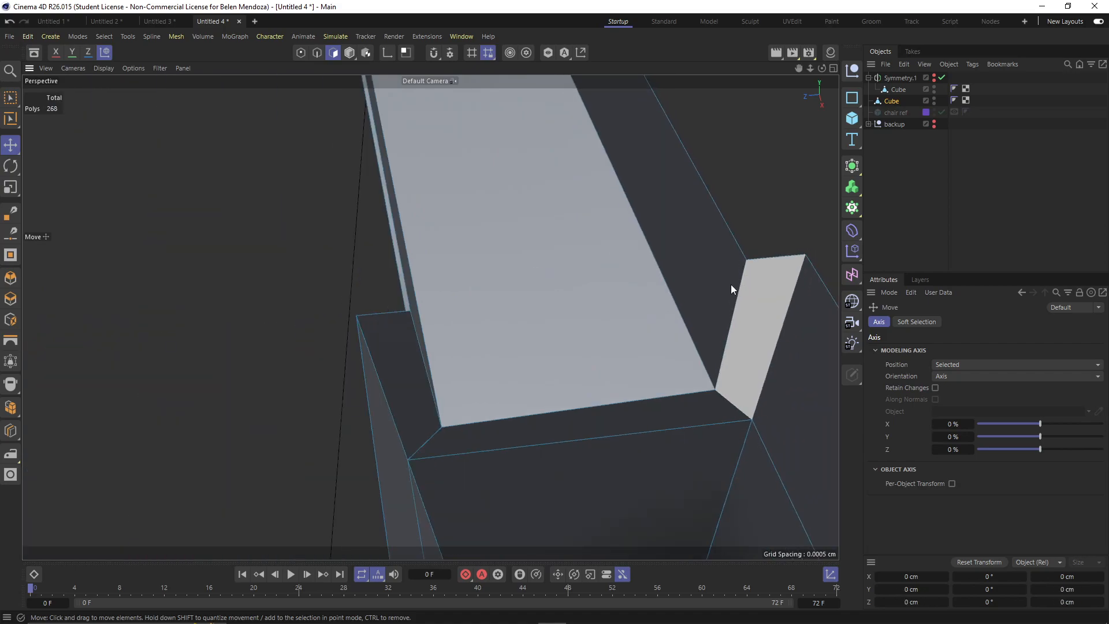
scroll(712, 294, down, 8)
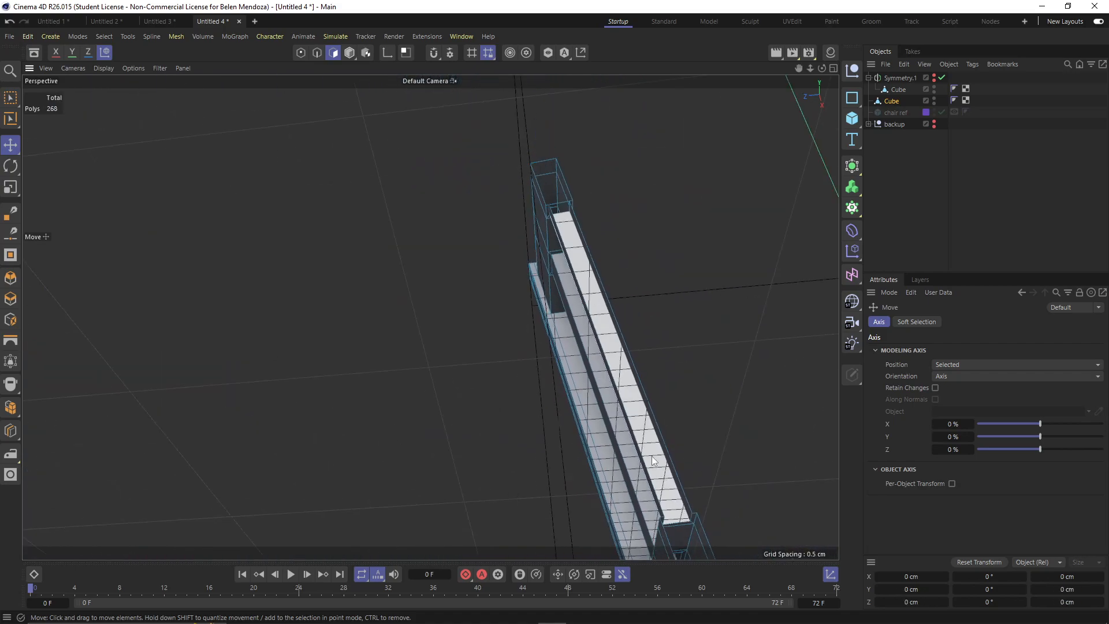
scroll(538, 173, up, 15)
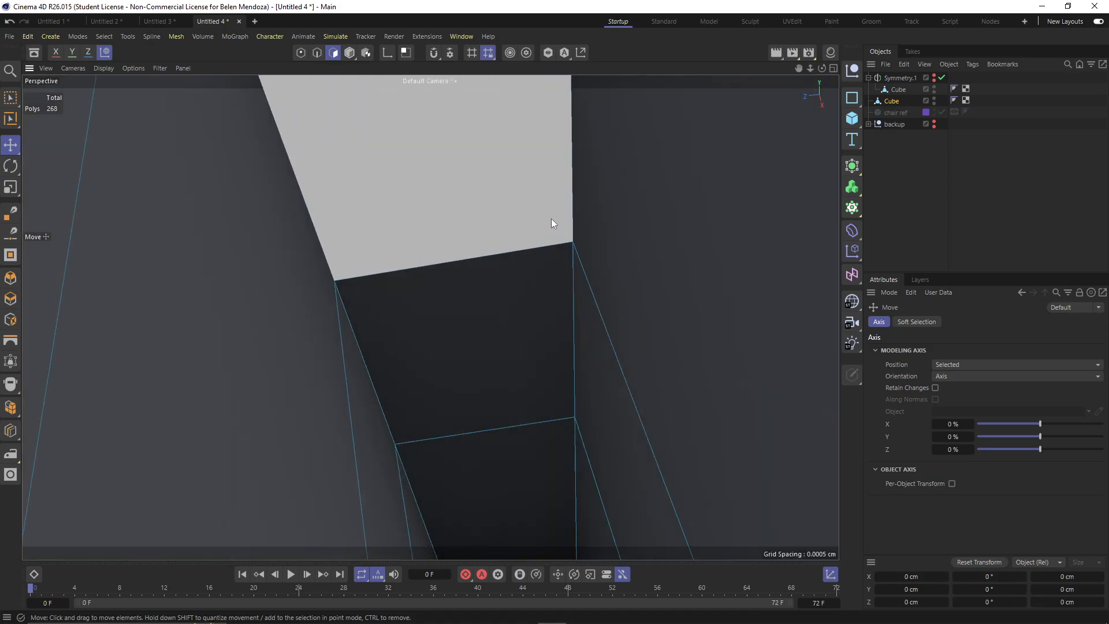
scroll(551, 225, down, 3)
alt+drag(547, 273, 889, 543)
alt+drag(734, 468, 537, 424)
click(11, 98)
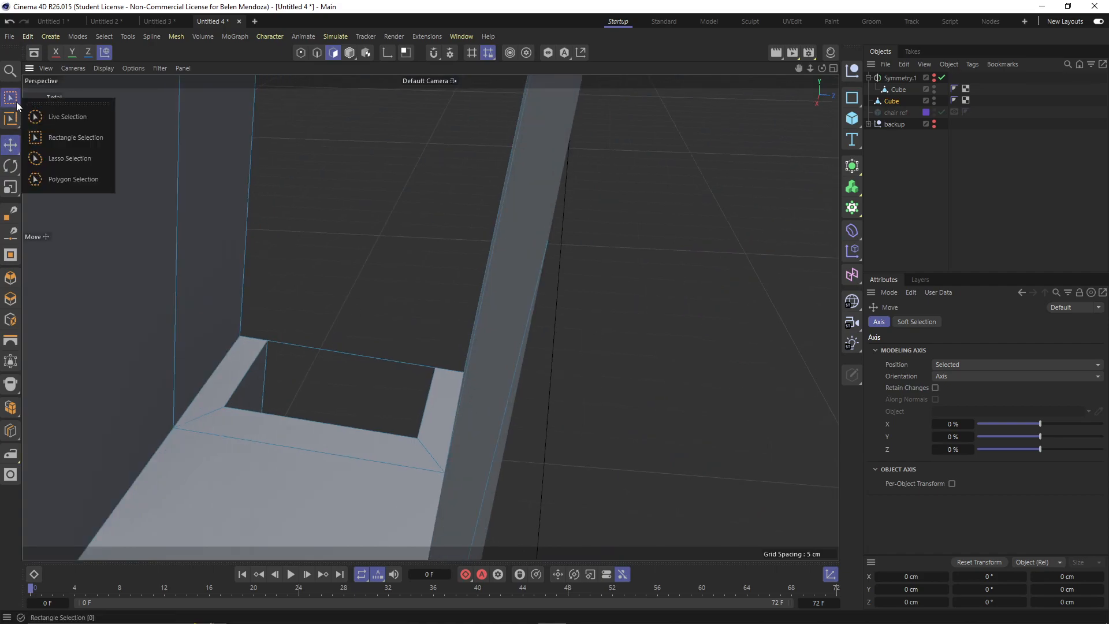
click(55, 116)
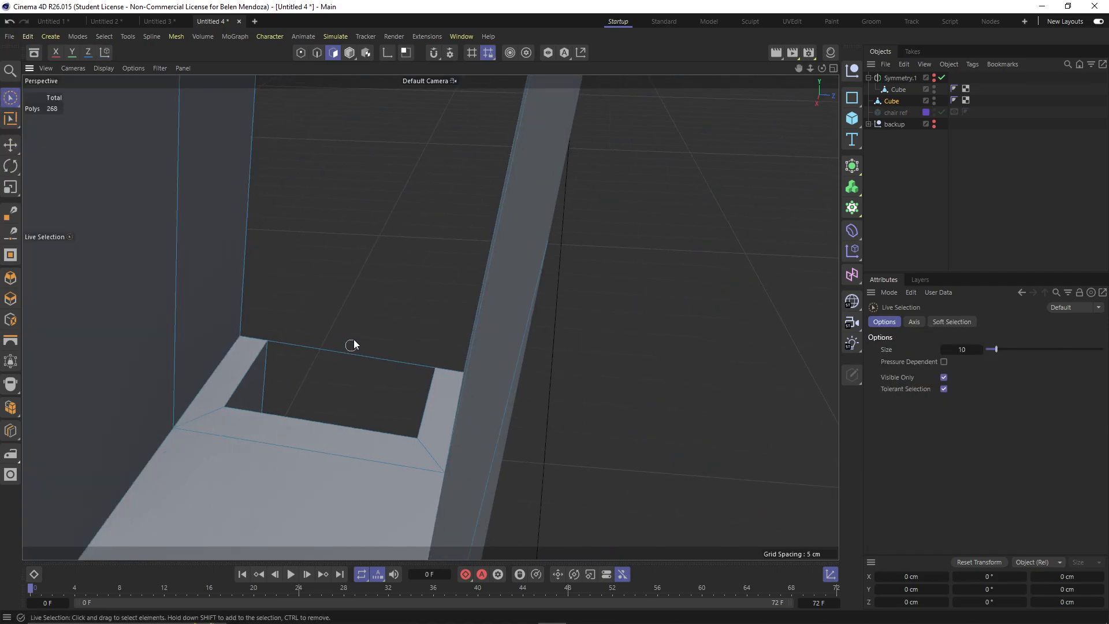
scroll(372, 327, up, 6)
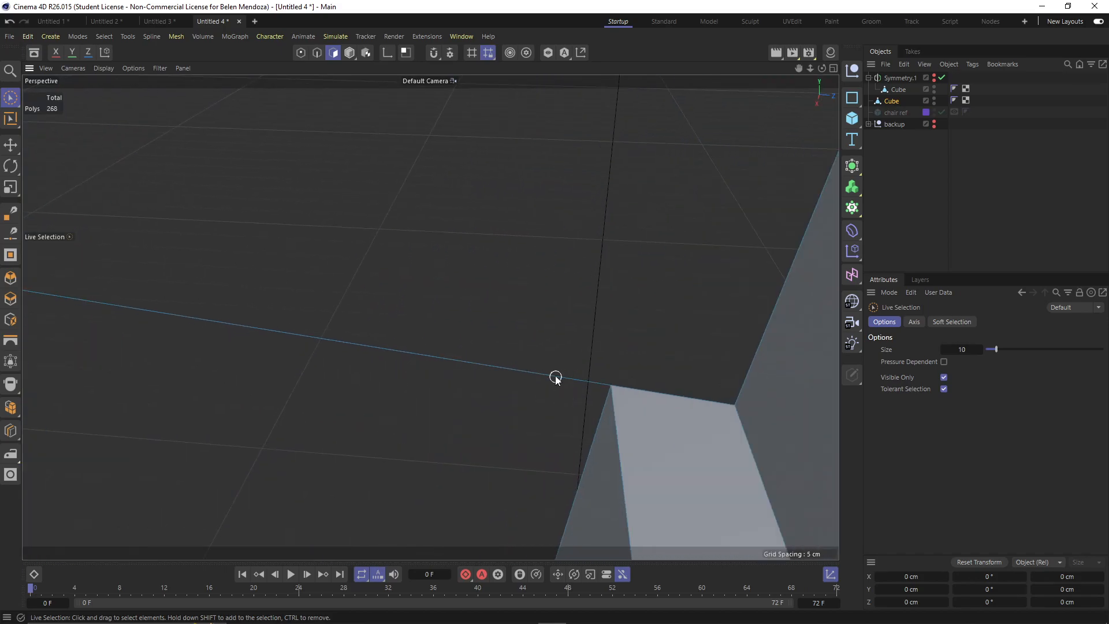
alt+drag(486, 379, 685, 272)
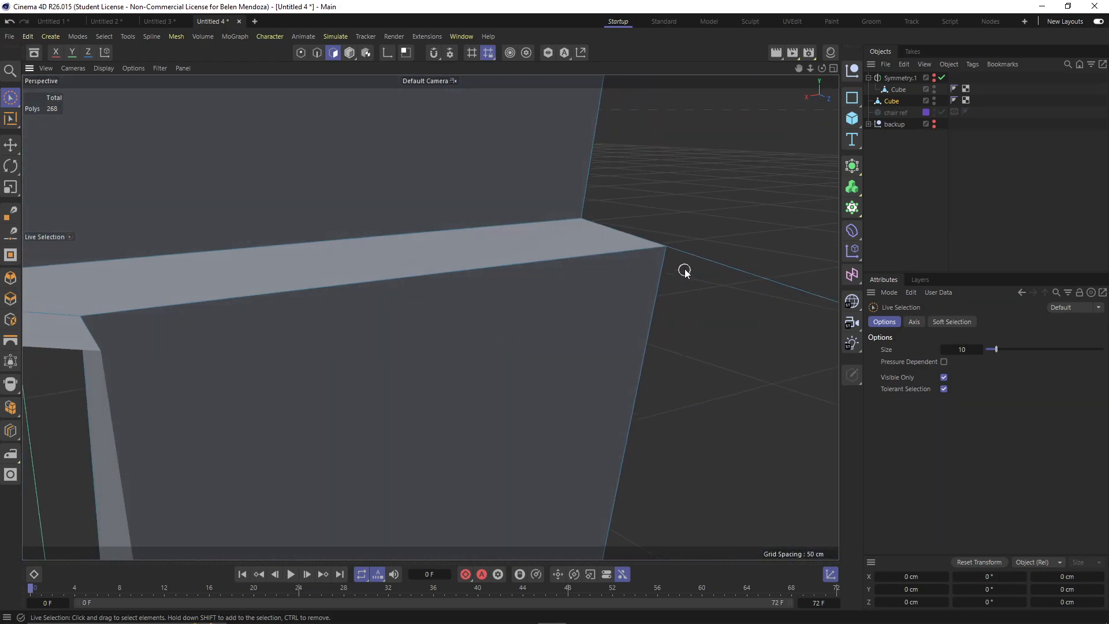
Try to pick the sliver polygon at the centre slat's upper joint with Live Selection limited to visible elements
click(672, 267)
key(s)
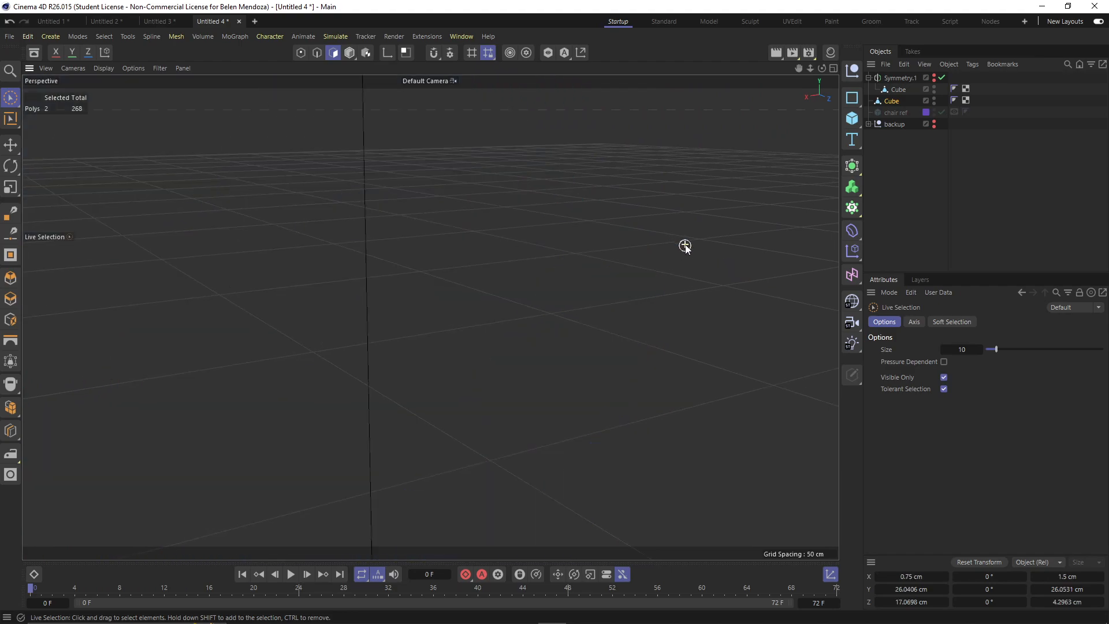
scroll(682, 249, down, 3)
click(767, 247)
alt+middle_drag(725, 311, 579, 340)
alt+drag(590, 343, 272, 371)
click(374, 231)
click(324, 265)
alt+drag(292, 272, 555, 277)
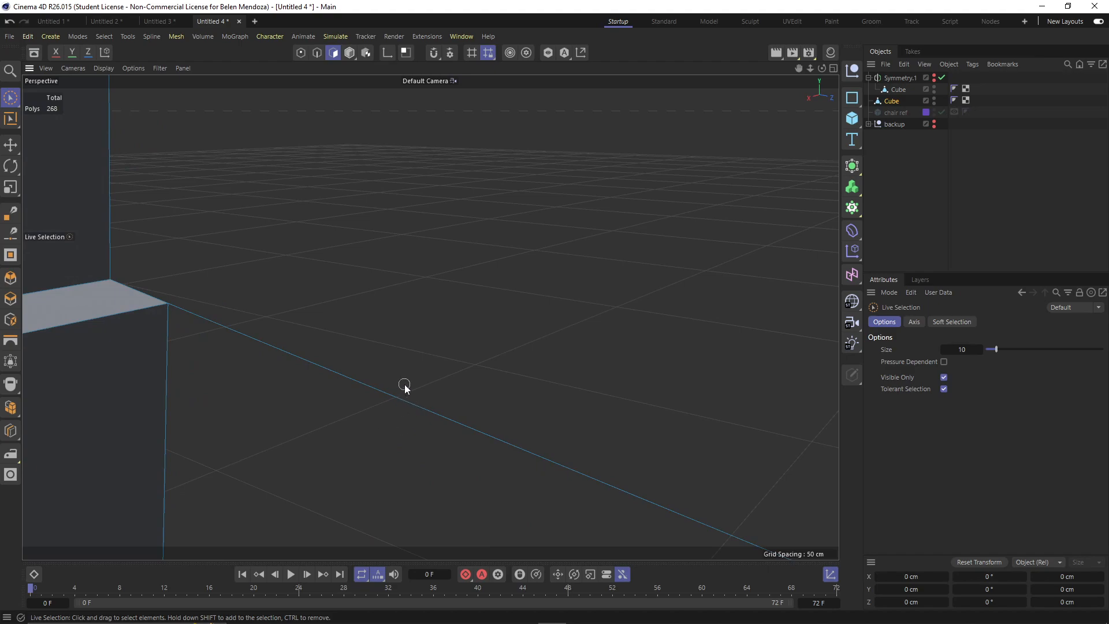
Turn off Visible Only for Live Selection and delete the sliver polygon at the centre slat's upper joint
click(944, 377)
click(553, 508)
key(Delete)
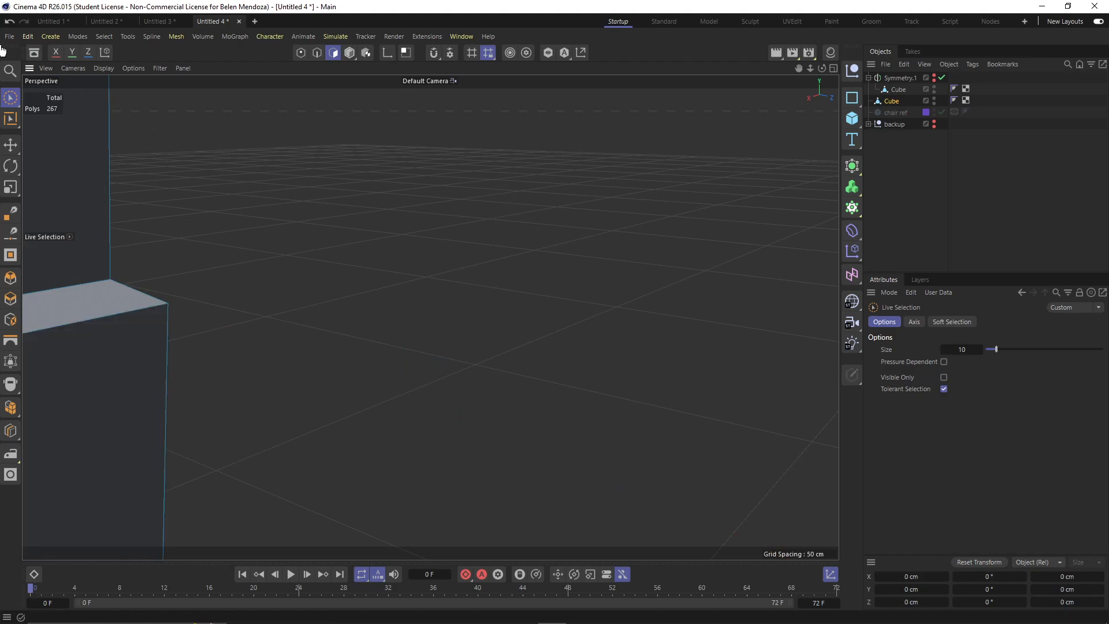
Examine the centre slat's joint with the top rail and the overall half chair for leftover polygons
click(11, 103)
scroll(339, 192, down, 4)
alt+drag(432, 227, 126, 271)
scroll(322, 284, down, 3)
scroll(391, 322, down, 3)
scroll(404, 322, down, 4)
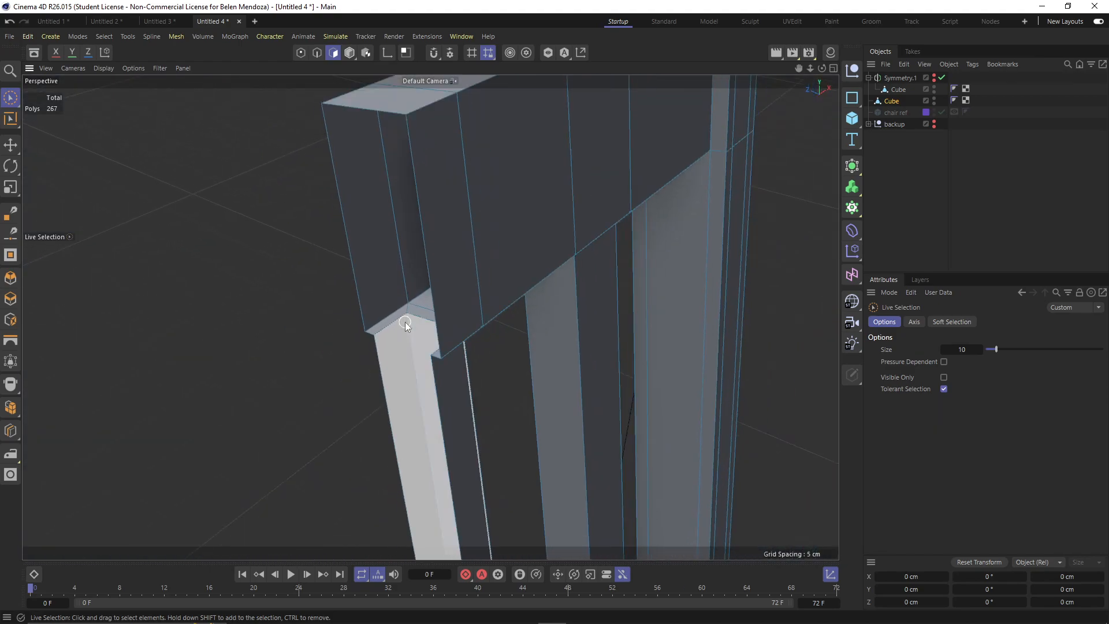
alt+middle_drag(446, 366, 409, 226)
alt+drag(446, 299, 337, 303)
scroll(334, 302, down, 6)
alt+drag(431, 317, 380, 244)
scroll(376, 287, down, 3)
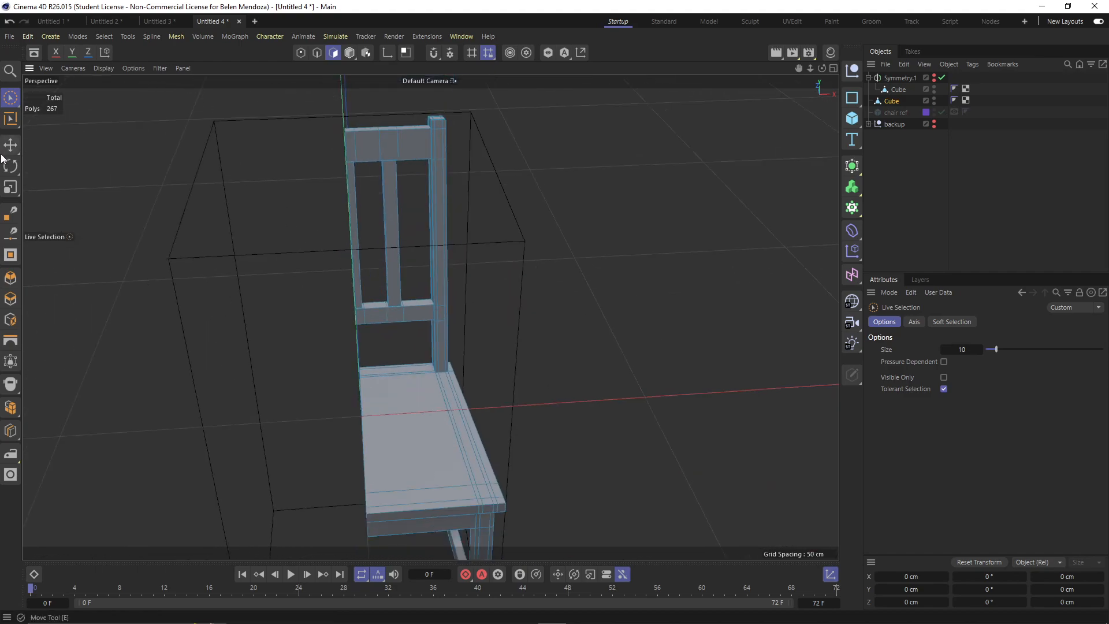
Loop-select the open centre edges of the backrest and seat to check their X position and size, and clear the selection
click(20, 126)
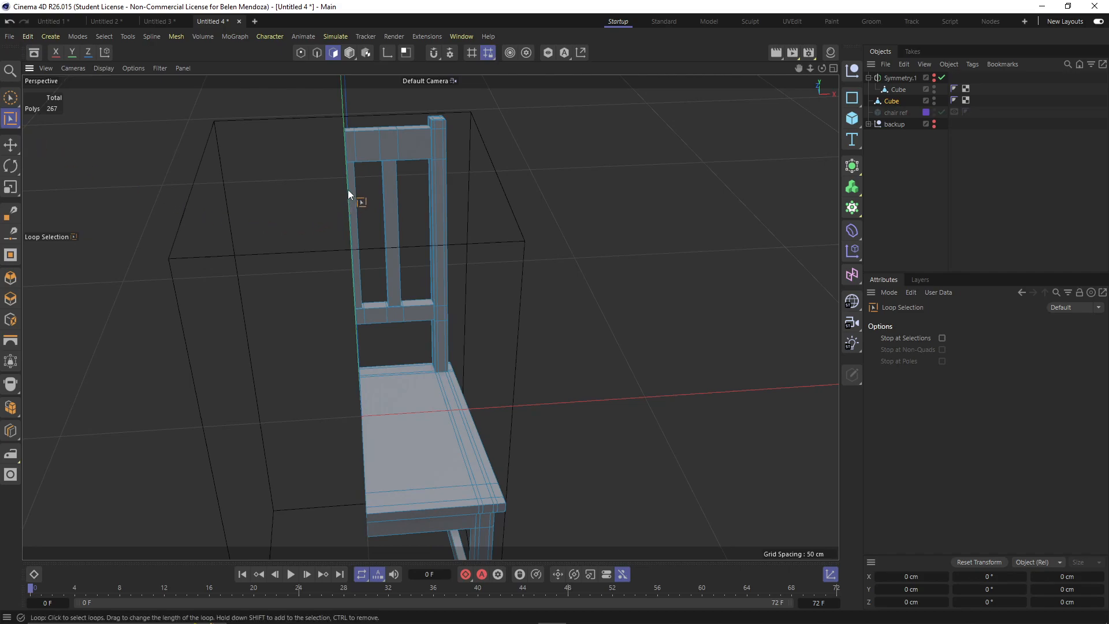
click(322, 53)
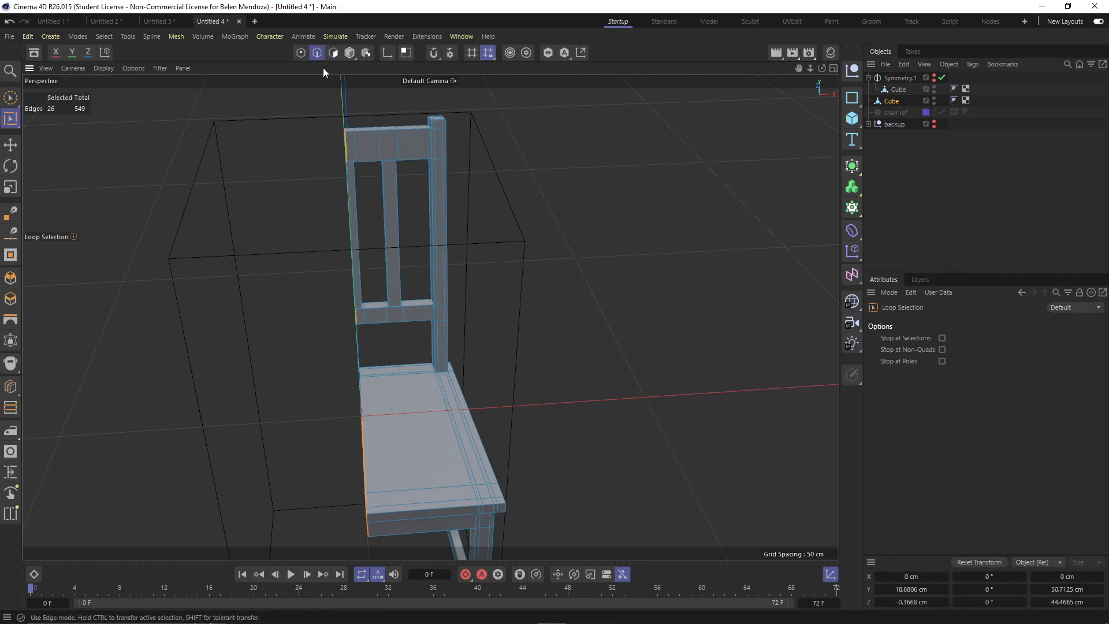
scroll(347, 150, up, 2)
click(348, 151)
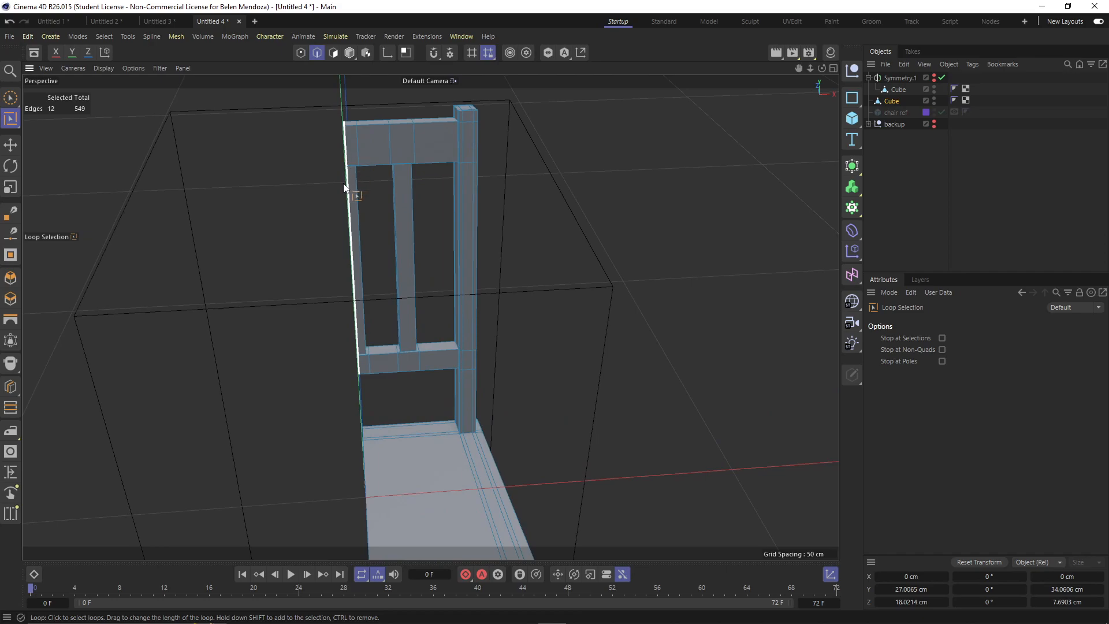
shift+click(365, 455)
scroll(381, 456, down, 2)
alt+drag(394, 460, 800, 540)
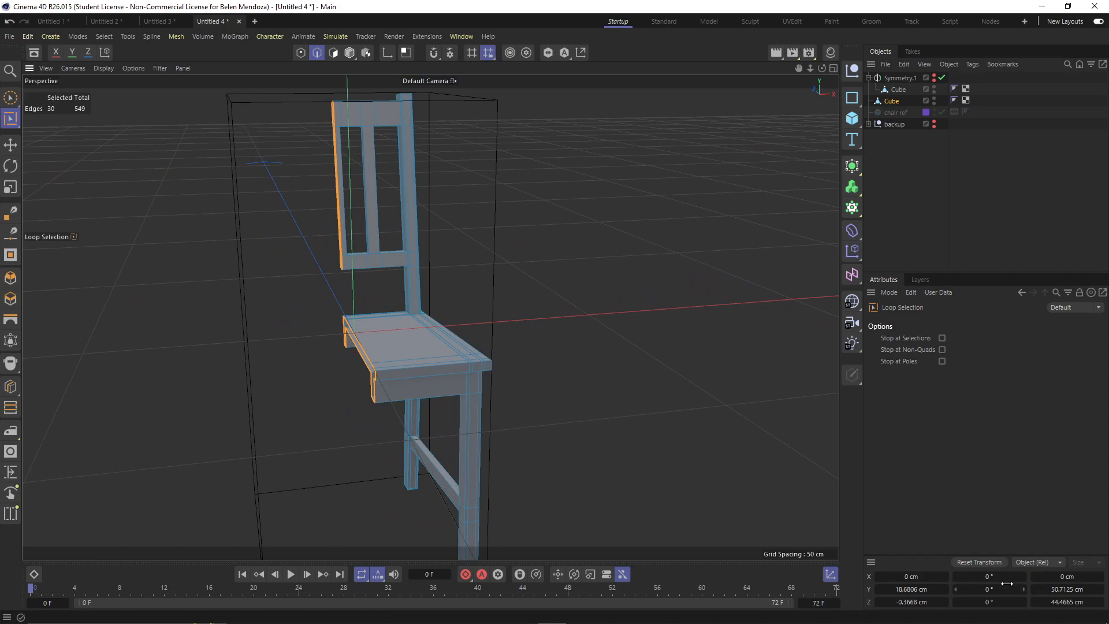
click(589, 342)
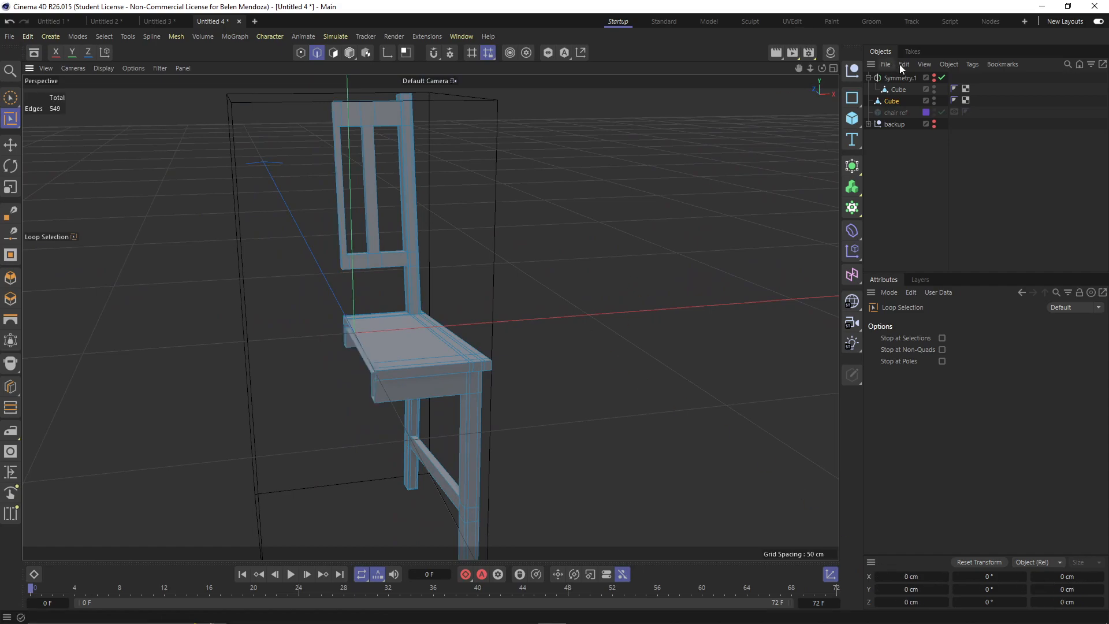
Make the Symmetry.1 object visible in the viewport and delete the old Cube mesh inside it
click(934, 77)
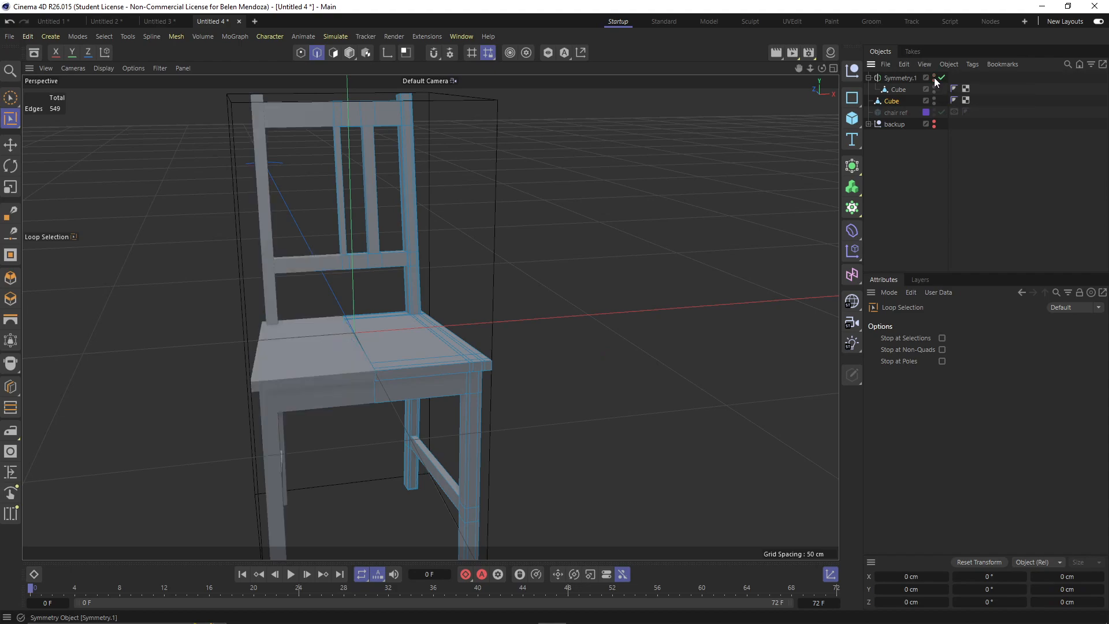
click(900, 91)
key(Delete)
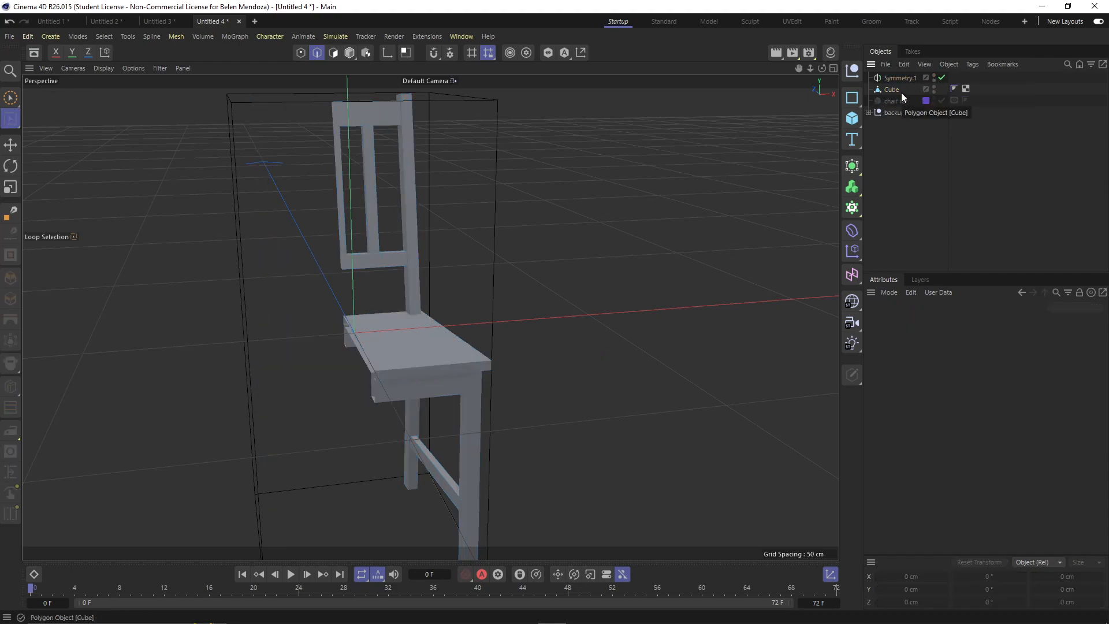
Nest the half-chair Cube mesh inside Symmetry.1 and inspect the mirrored slats, rails and seat
drag(893, 89, 900, 78)
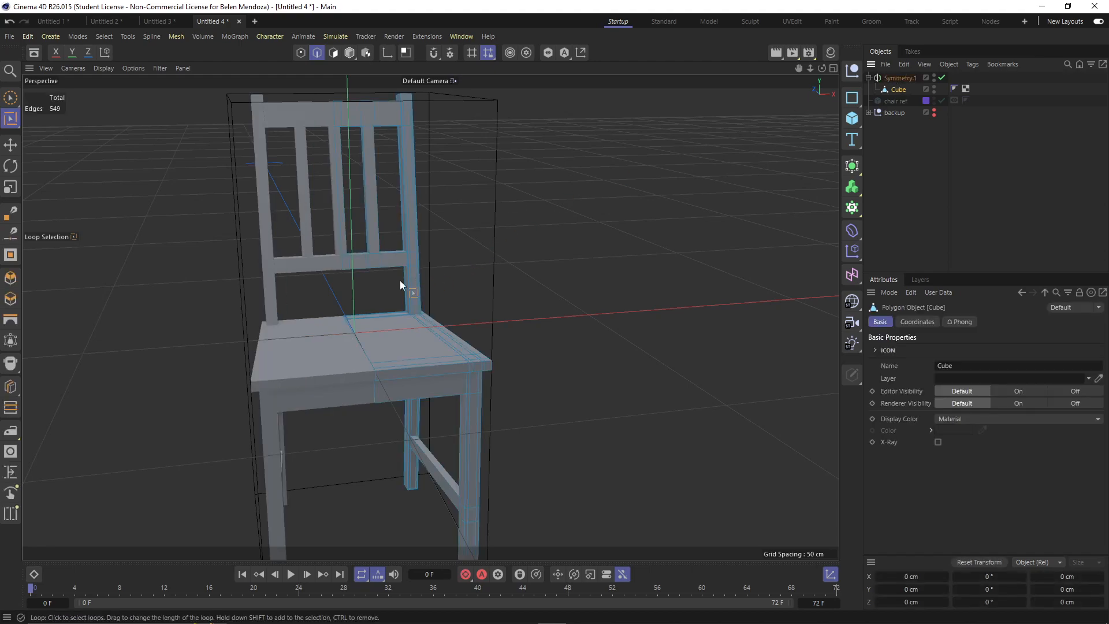
scroll(403, 286, up, 3)
scroll(375, 312, up, 8)
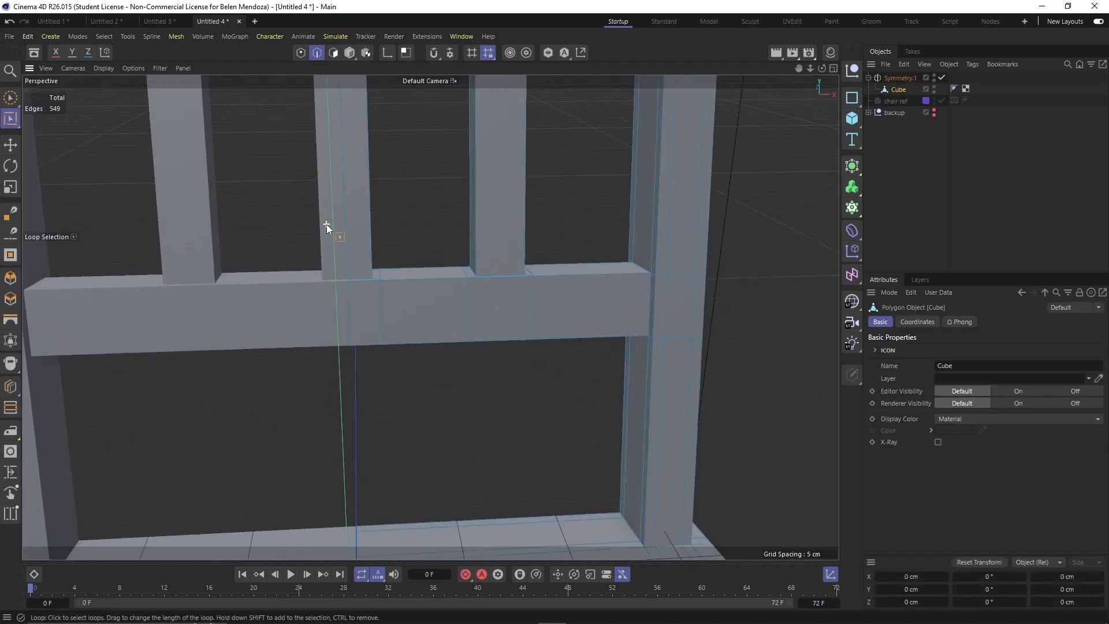
alt+drag(428, 317, 473, 282)
scroll(472, 283, down, 6)
scroll(473, 282, down, 4)
alt+middle_drag(478, 258, 471, 338)
scroll(474, 335, down, 2)
alt+drag(473, 335, 426, 352)
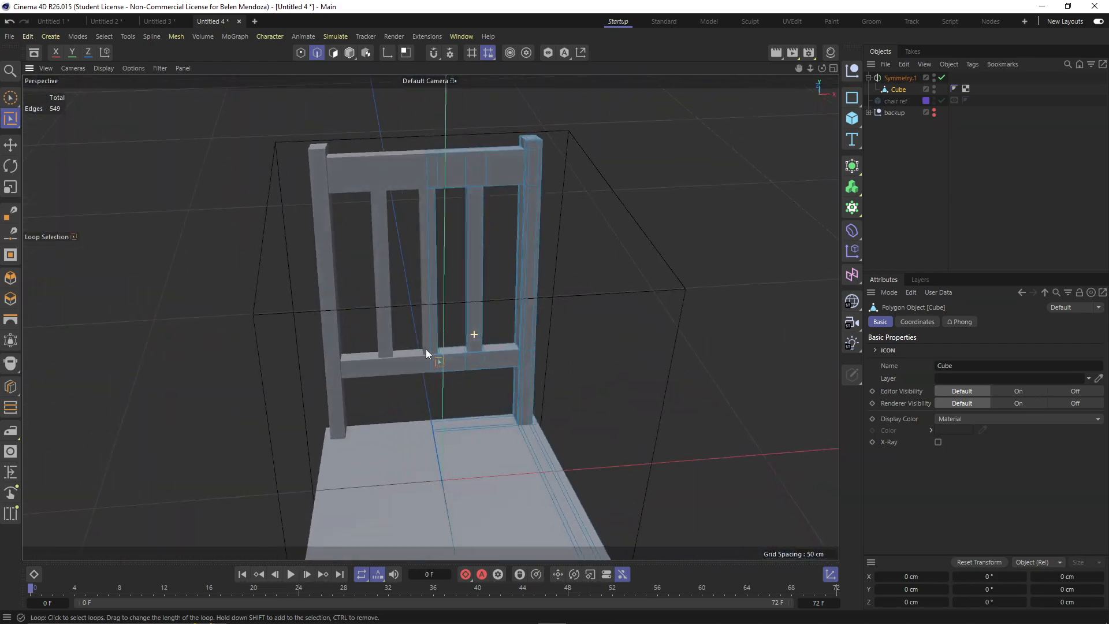
alt+drag(505, 398, 487, 301)
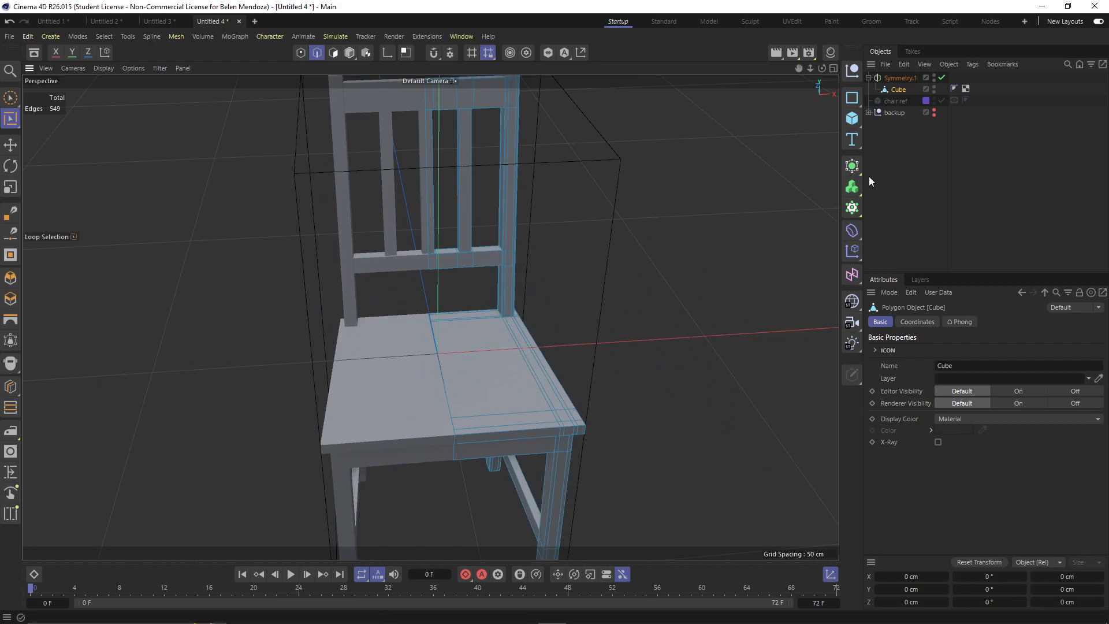
Add a Bevel deformer and make it a child of the Cube mesh
click(852, 230)
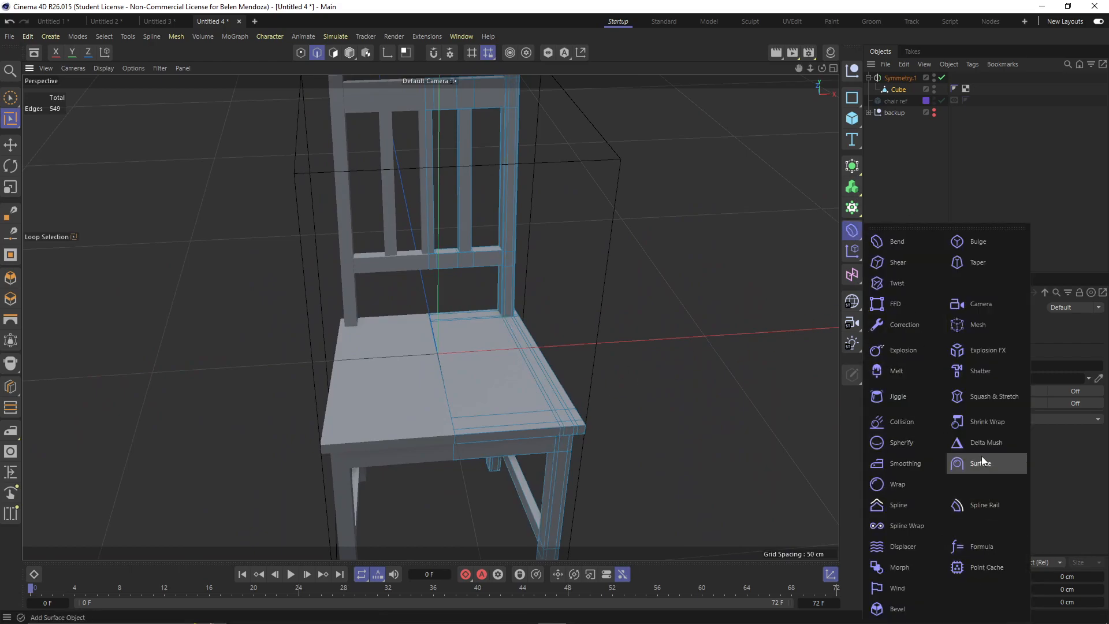
click(897, 606)
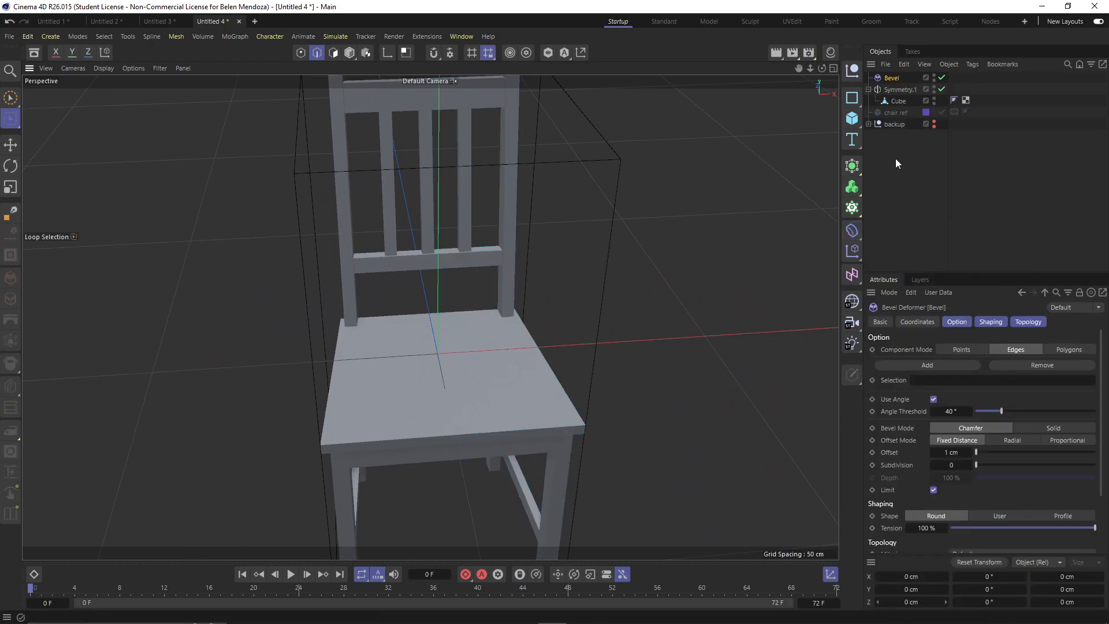
drag(894, 101, 894, 107)
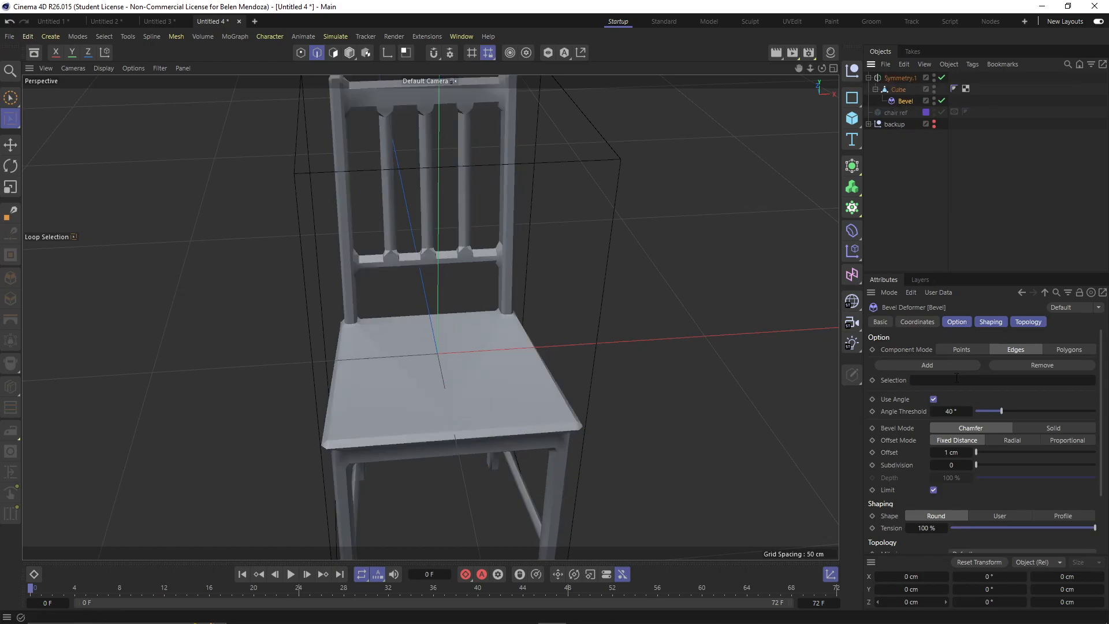
Set the Bevel deformer's offset to 0.1 cm and subdivision to 2, then check the seat and top rail edges
text(0)
key(Return)
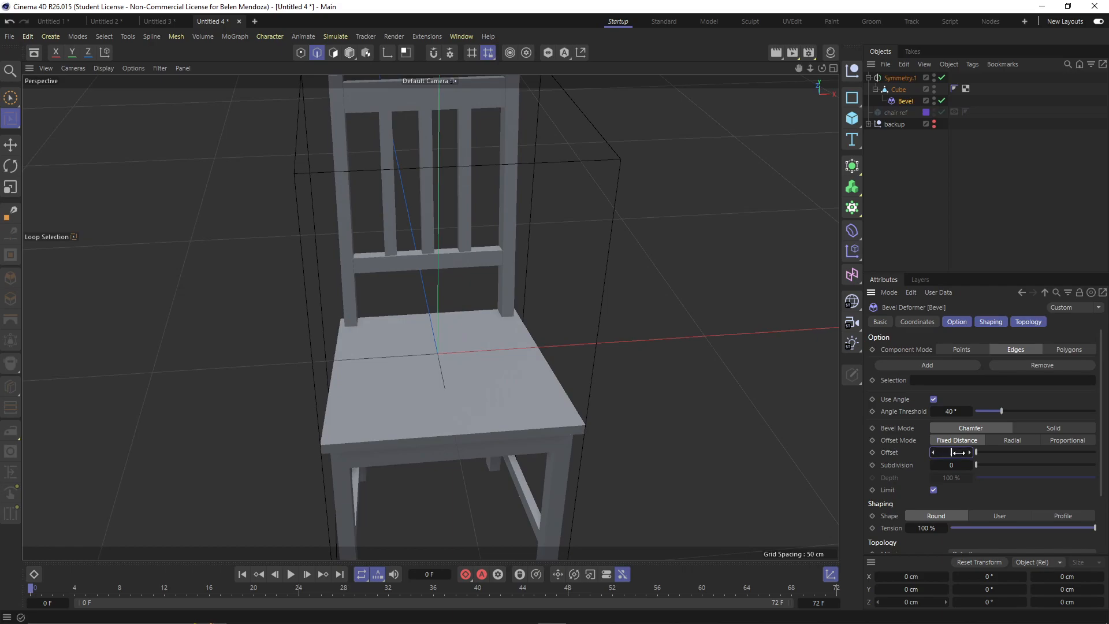
drag(958, 452, 982, 469)
scroll(498, 312, up, 10)
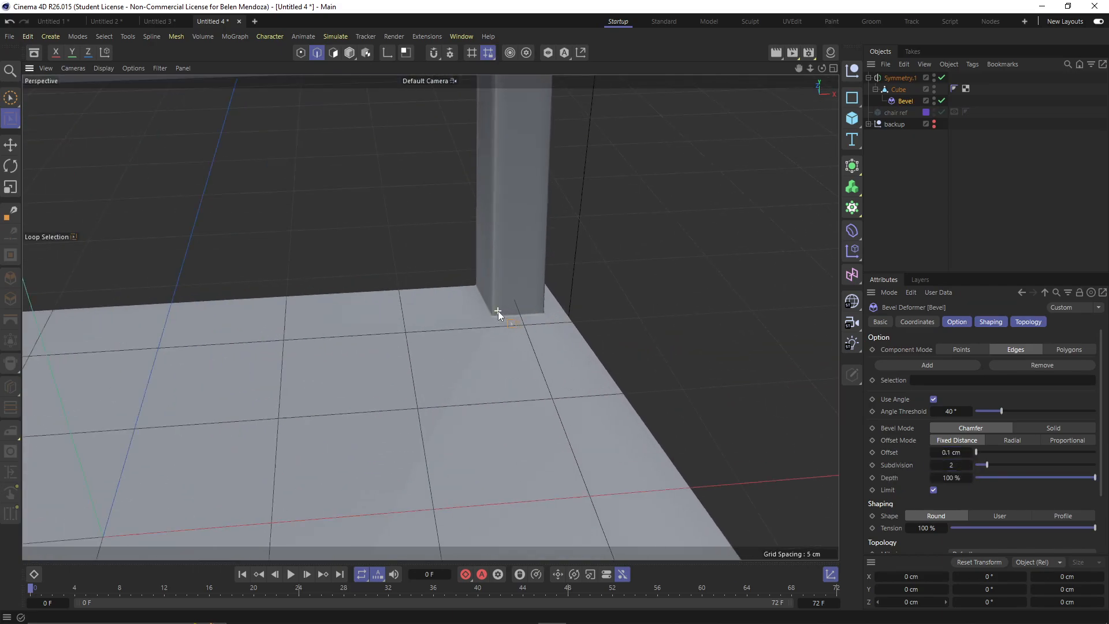
scroll(498, 312, up, 10)
scroll(440, 345, down, 10)
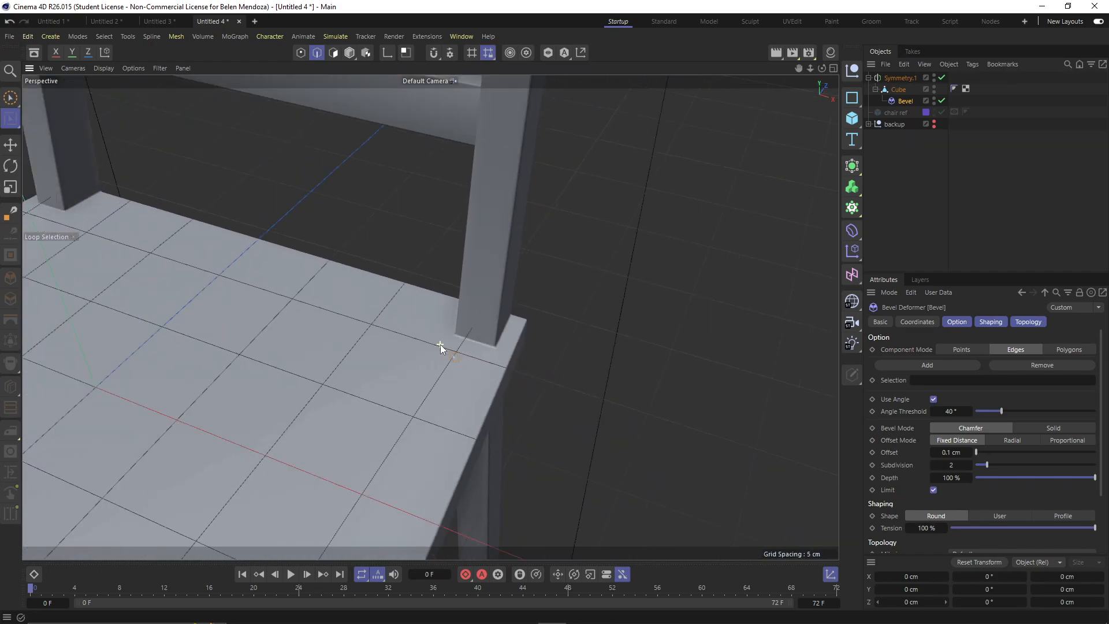
scroll(459, 403, down, 3)
alt+drag(459, 404, 511, 159)
scroll(317, 382, up, 6)
scroll(316, 381, up, 2)
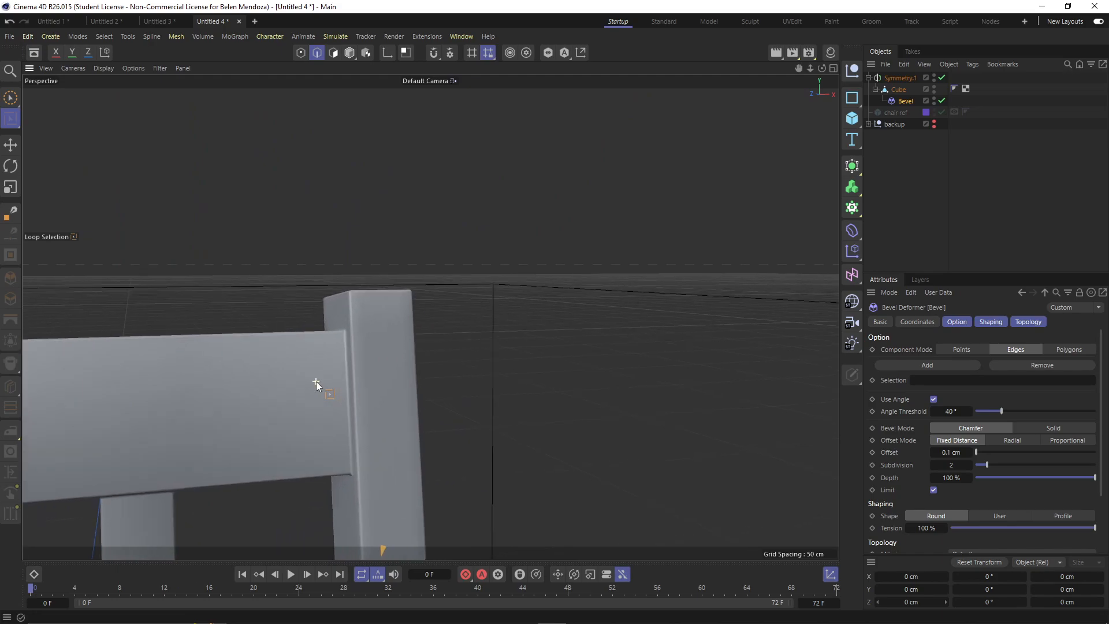
Display the mesh lines over the shaded surfaces and inspect the bevel where the top rail meets the back post
key(n)
key(b)
scroll(338, 390, up, 3)
scroll(360, 389, up, 3)
mouse_move(363, 388)
alt+mouse_down()
mouse_move(409, 391)
mouse_move(426, 408)
alt+mouse_up()
scroll(414, 412, down, 3)
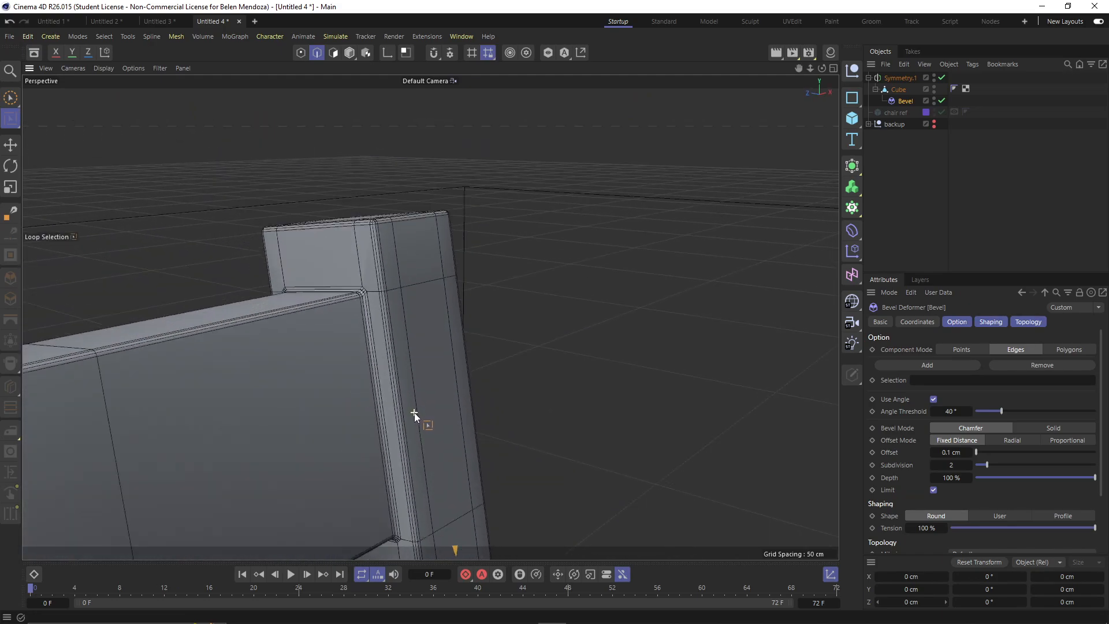
Try a bevel offset of 0.2 cm and examine the joints of the slats, posts and lower backrest rail
click(970, 452)
alt+drag(384, 379, 395, 315)
scroll(390, 376, down, 3)
alt+middle_drag(390, 427, 393, 282)
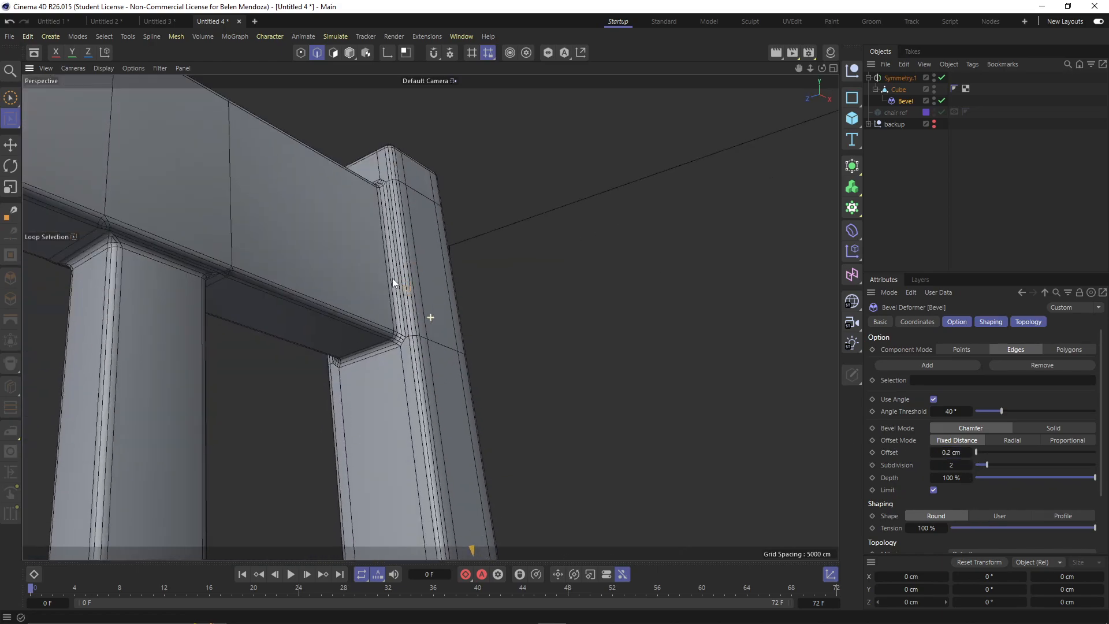
scroll(393, 382, up, 3)
scroll(397, 385, down, 5)
alt+middle_drag(405, 433, 399, 248)
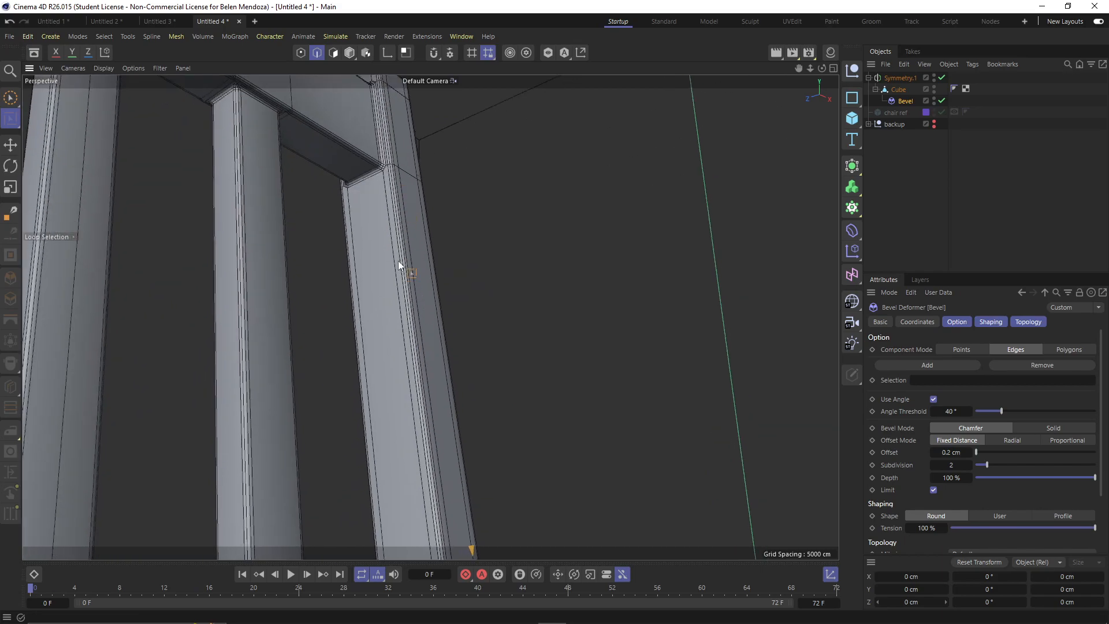
scroll(401, 277, down, 5)
alt+middle_drag(404, 425, 409, 285)
alt+drag(348, 345, 353, 454)
scroll(376, 367, up, 8)
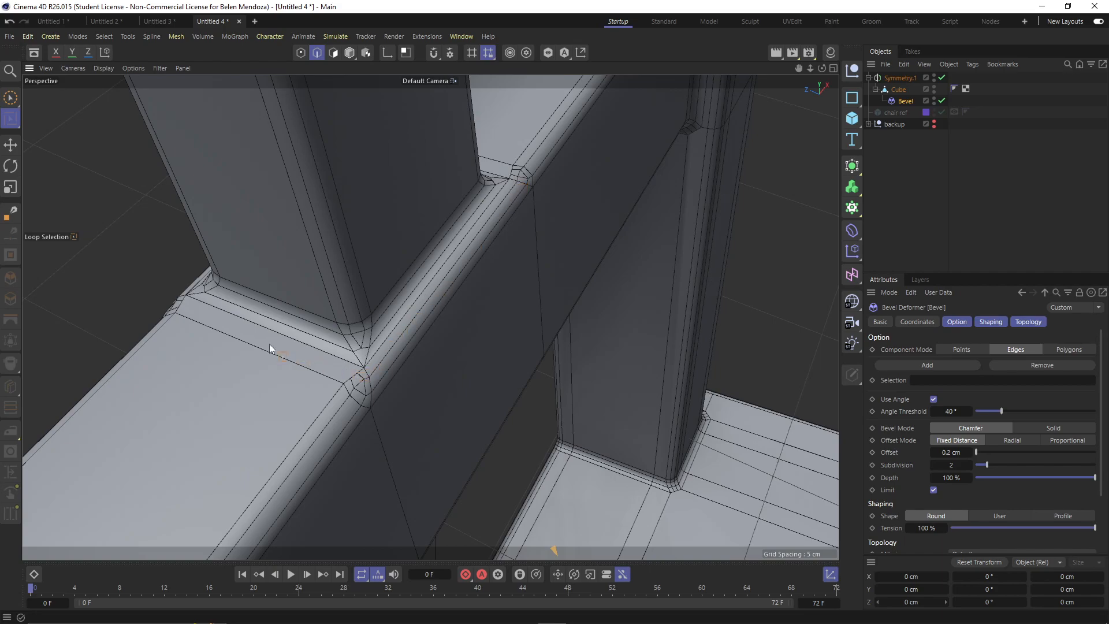
alt+drag(191, 319, 404, 292)
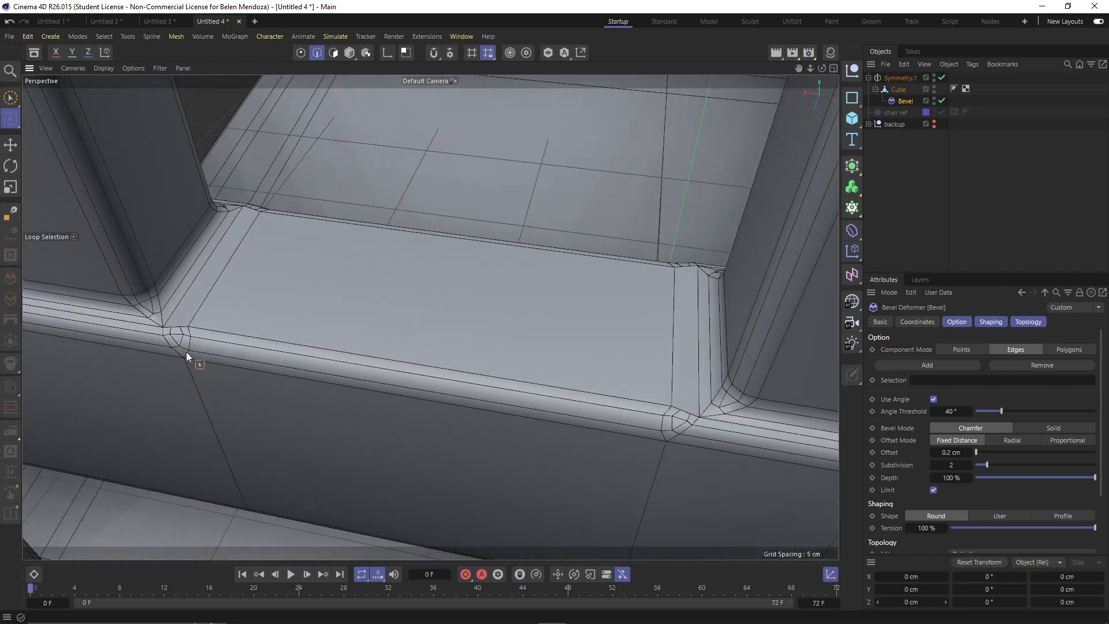
alt+middle_drag(186, 354, 384, 279)
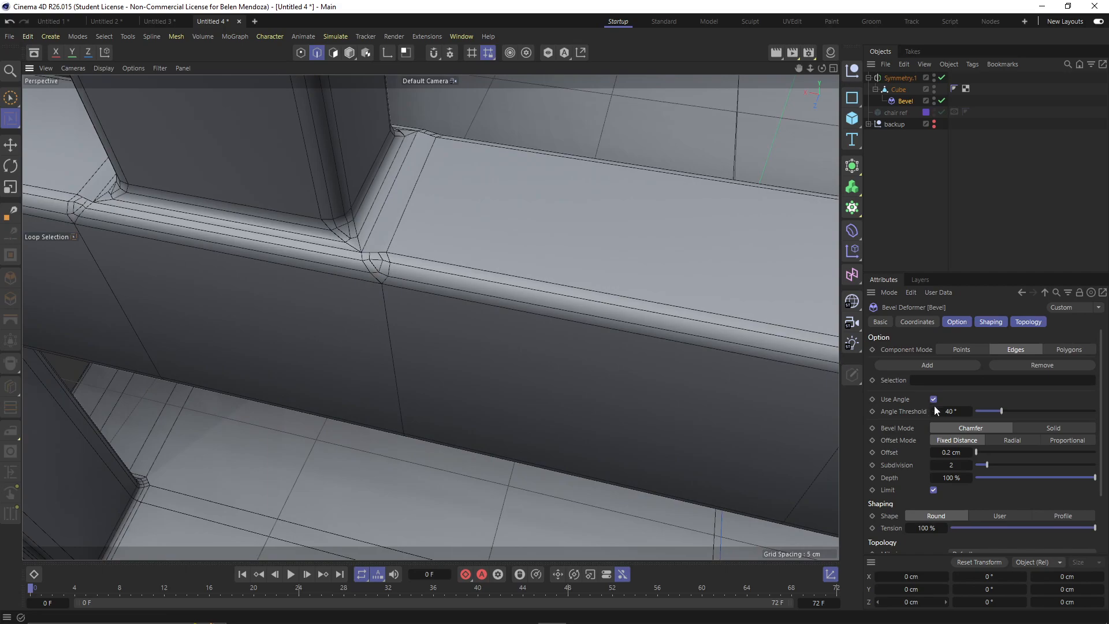
Set the bevel offset to 0.1 cm and check the slat joints and the whole chair
click(933, 453)
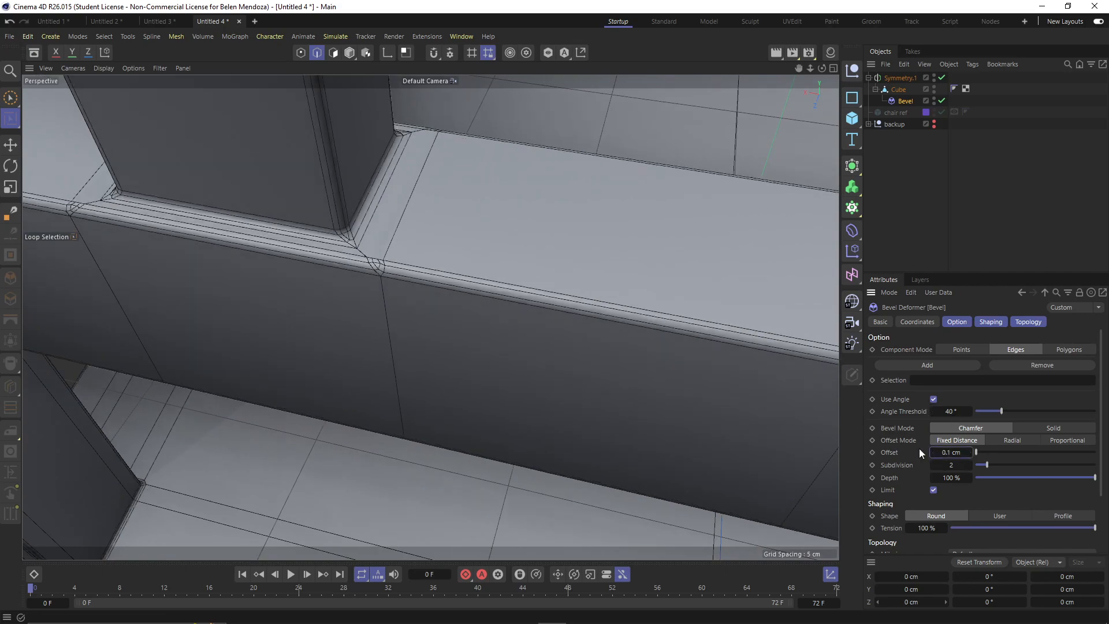
scroll(403, 291, up, 10)
alt+drag(442, 157, 607, 378)
scroll(352, 290, down, 5)
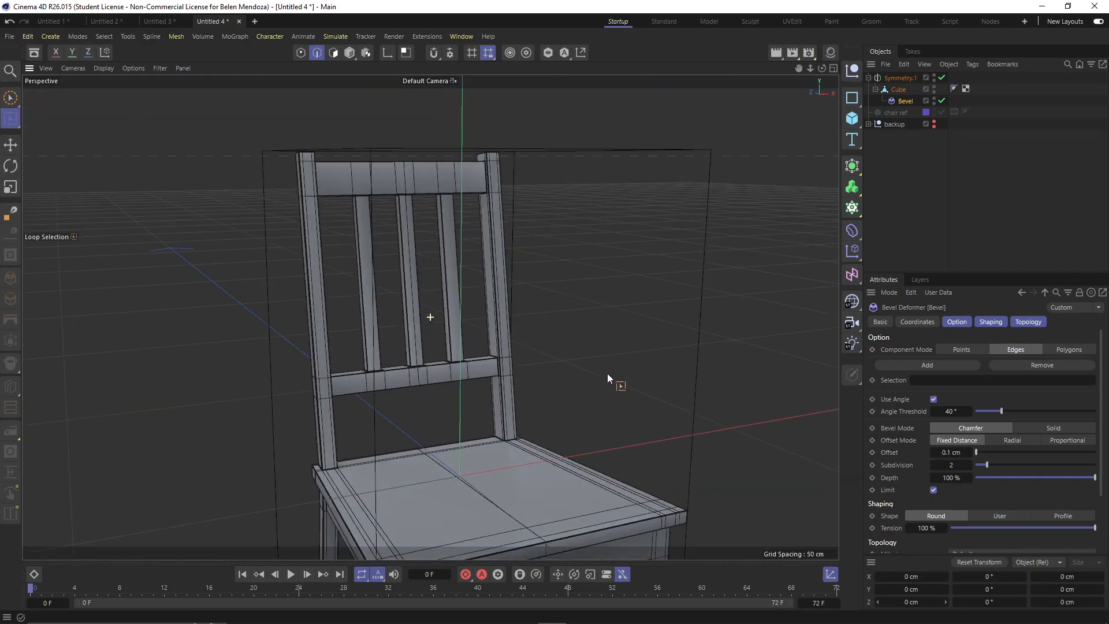
alt+drag(499, 452, 505, 426)
scroll(477, 443, up, 3)
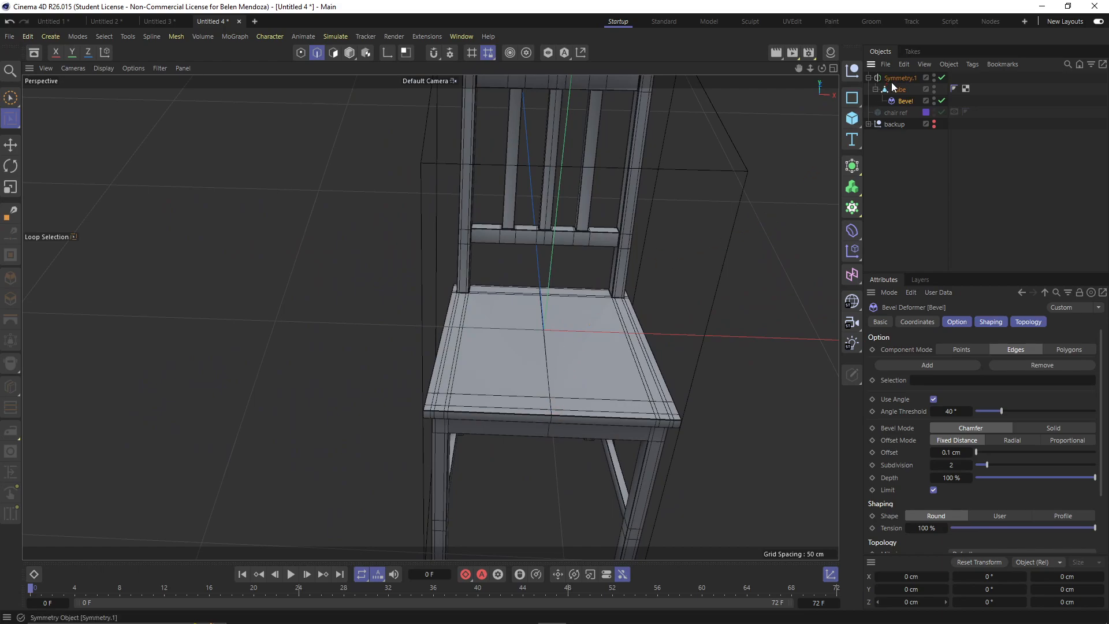
Copy the Symmetry.1 hierarchy into the backup group and convert the original, with its symmetry and bevel, into one polygon mesh
drag(897, 79, 891, 124)
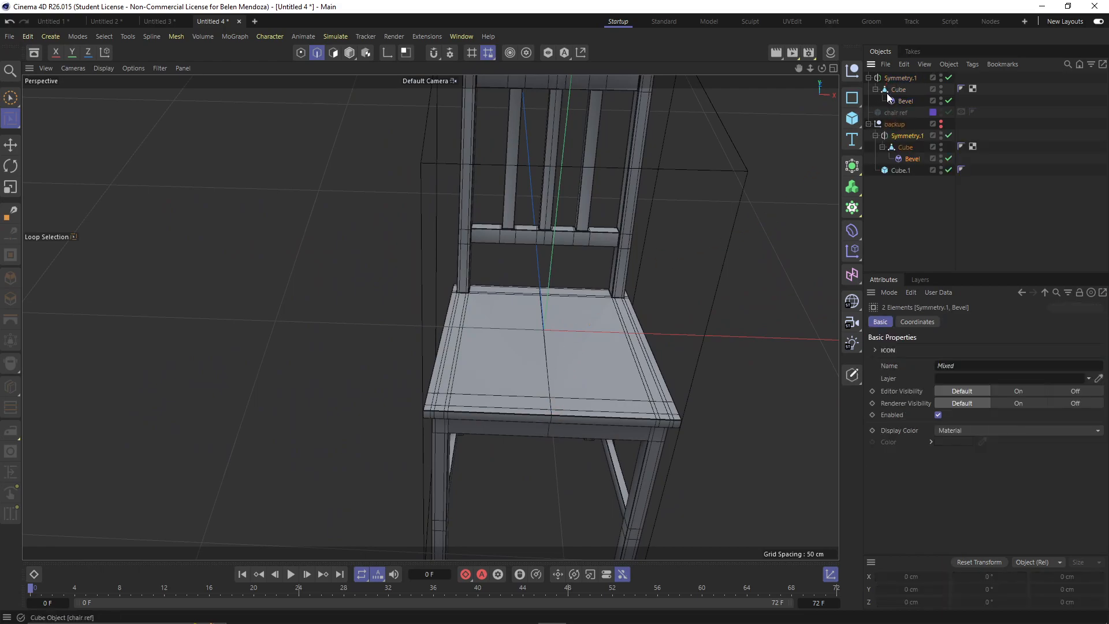
click(868, 124)
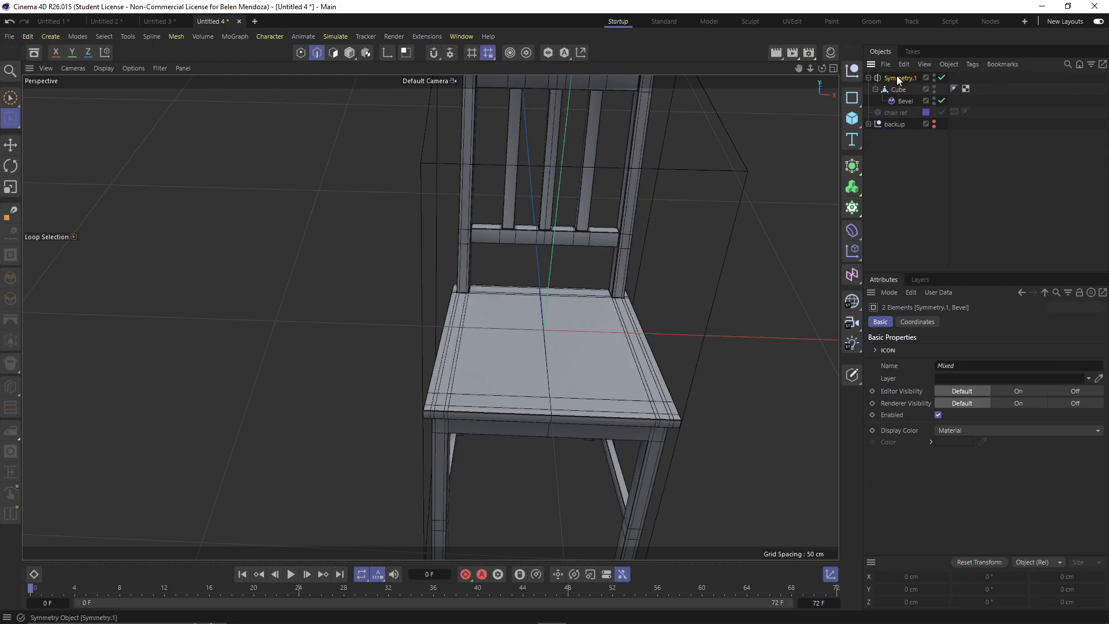
click(900, 102)
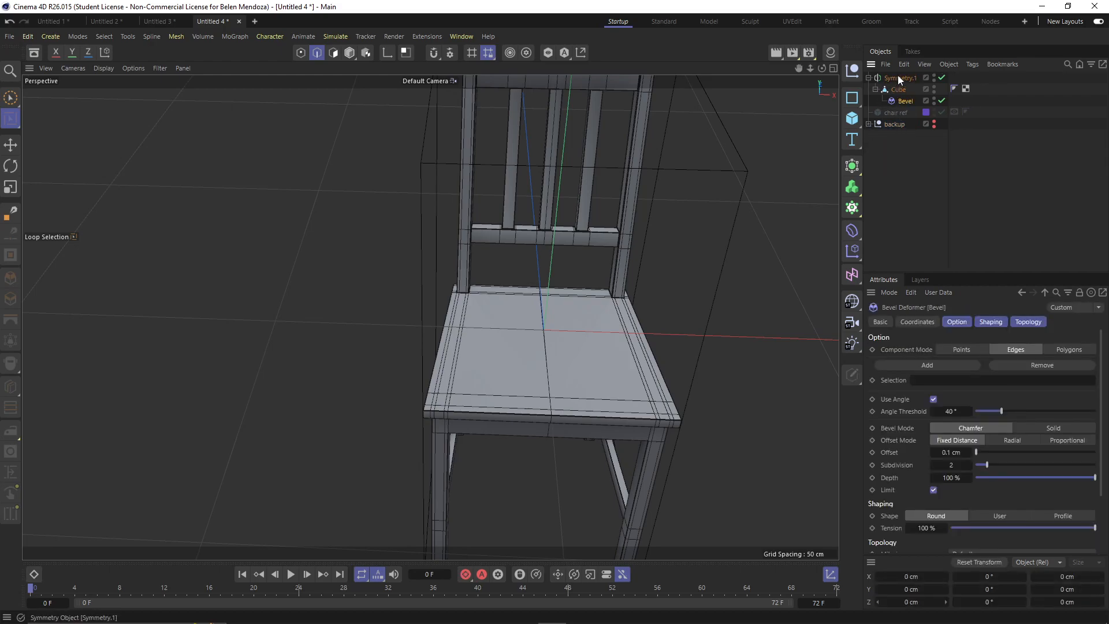
right_click(898, 79)
click(941, 403)
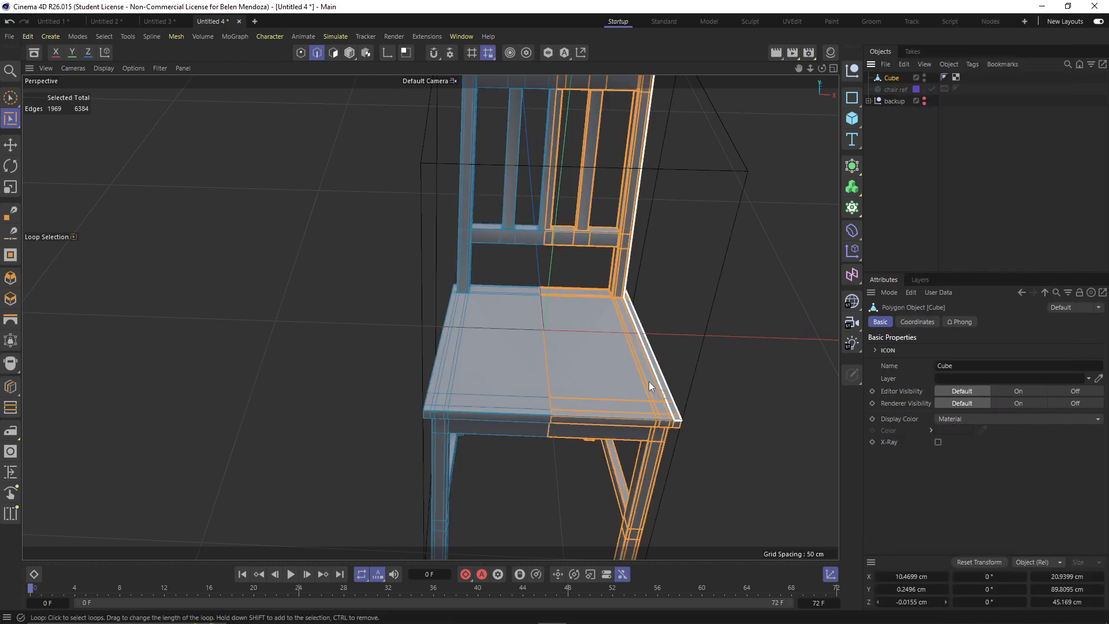
Loop-select the centre seam edges of the seat and the middle backrest slat and delete them
click(542, 368)
shift+click(548, 217)
key(Delete)
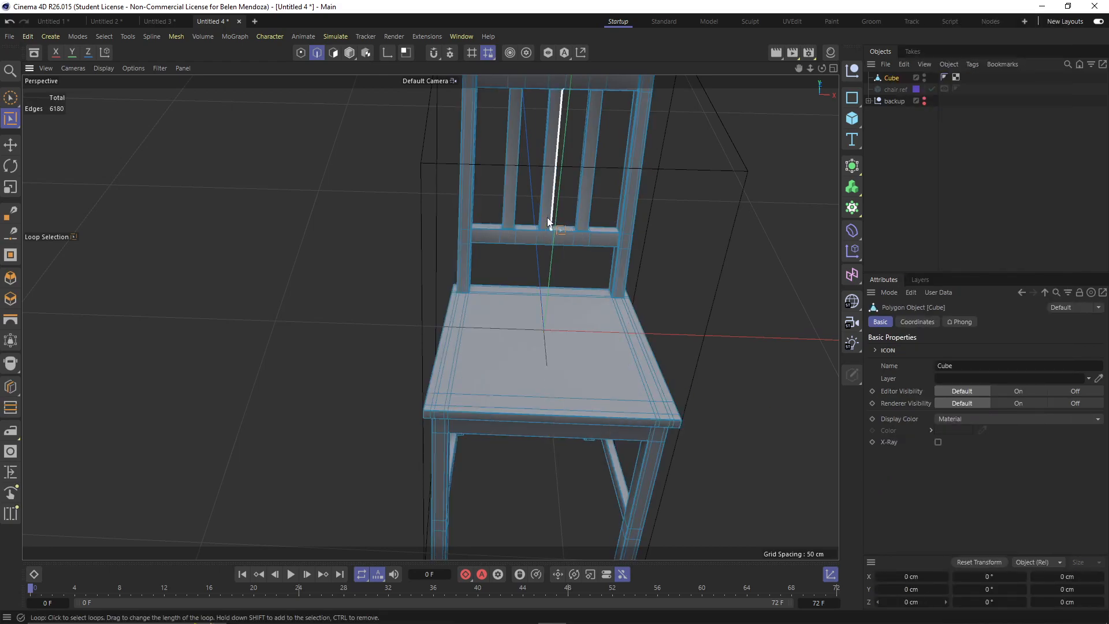
Examine the merged chair from the side, underneath and front for leftover seam edges and faulty bevels
scroll(524, 305, up, 5)
alt+drag(528, 324, 553, 442)
scroll(563, 345, down, 5)
scroll(553, 442, up, 5)
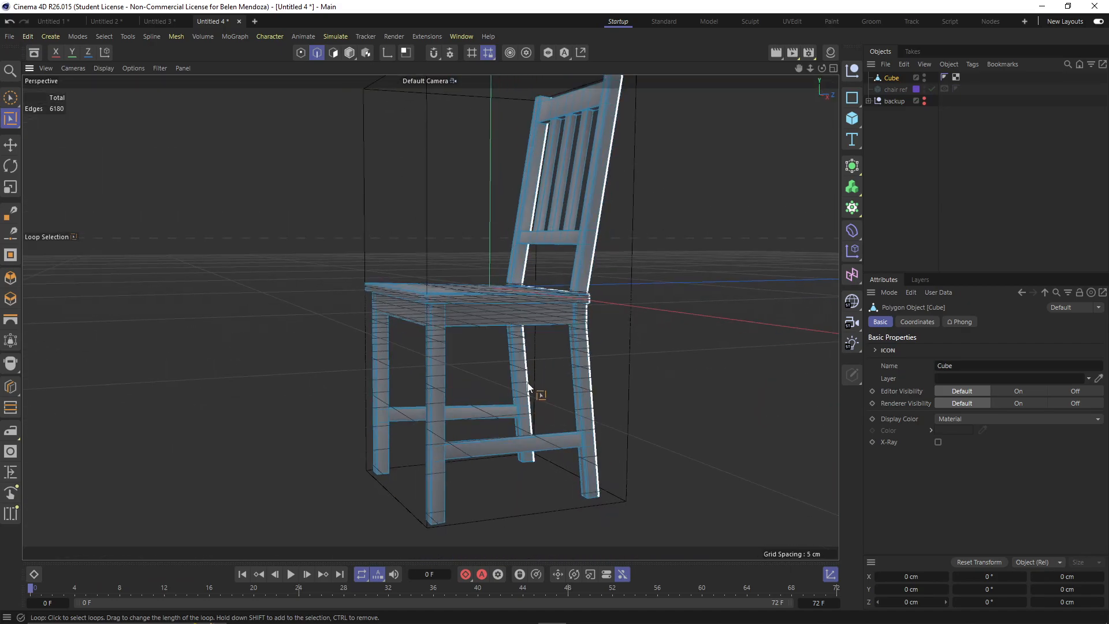
scroll(527, 384, up, 2)
alt+drag(421, 370, 484, 205)
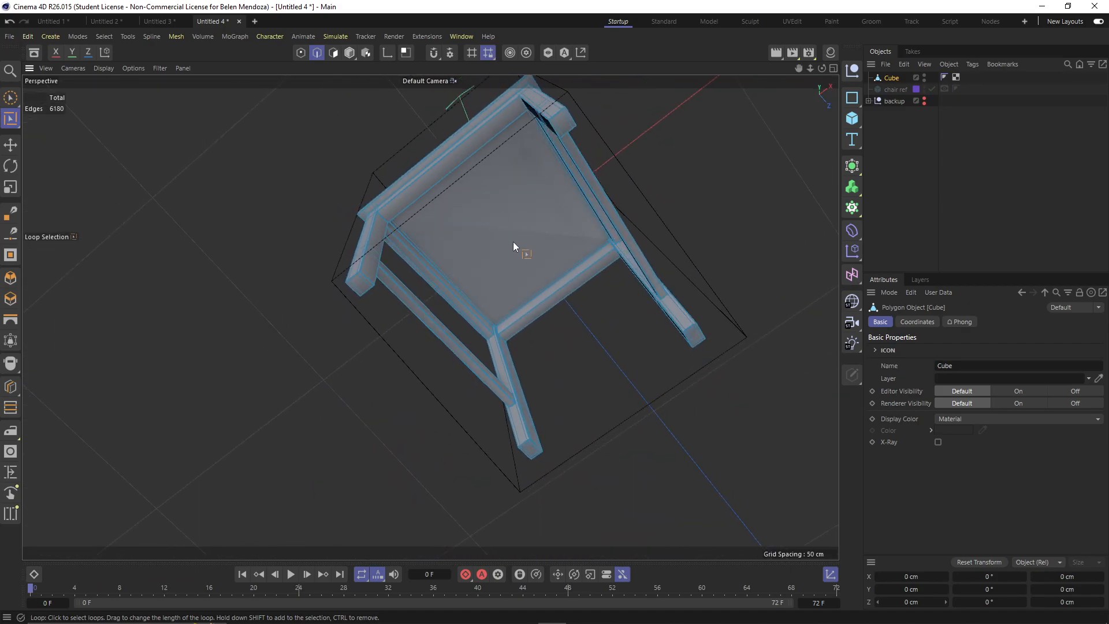
scroll(513, 244, up, 8)
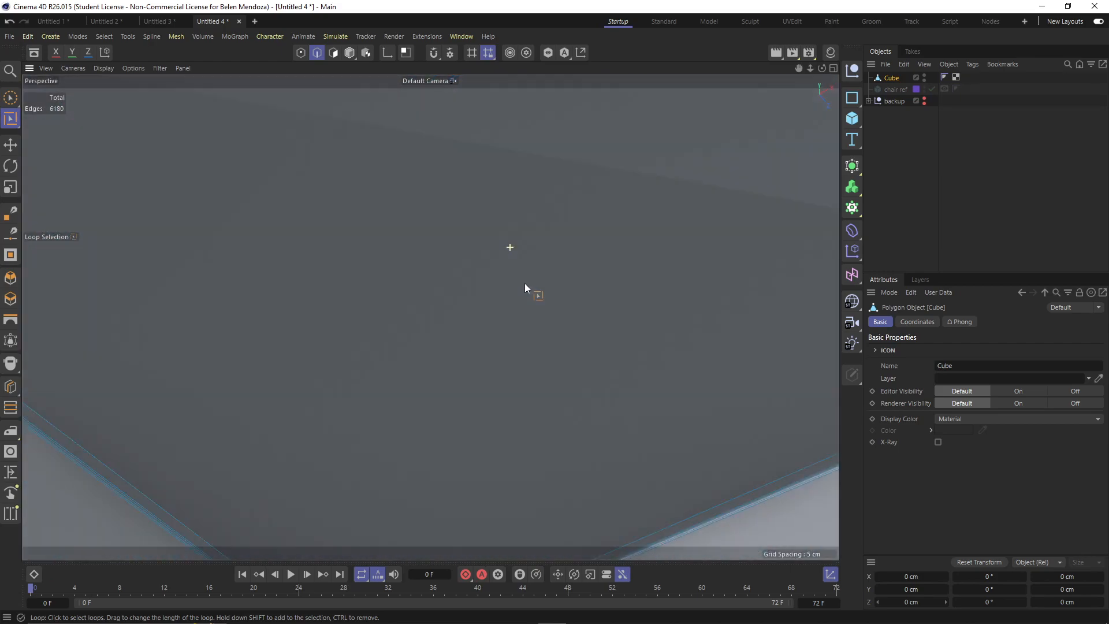
alt+drag(525, 283, 615, 404)
scroll(614, 403, down, 3)
scroll(612, 390, up, 10)
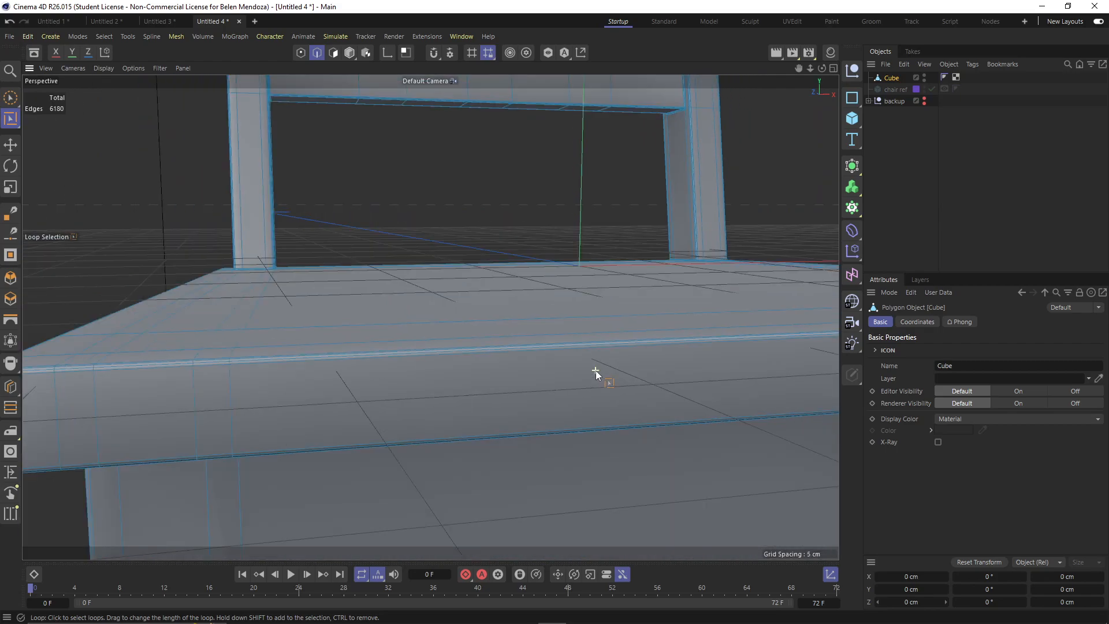
scroll(595, 372, down, 8)
alt+drag(593, 371, 473, 357)
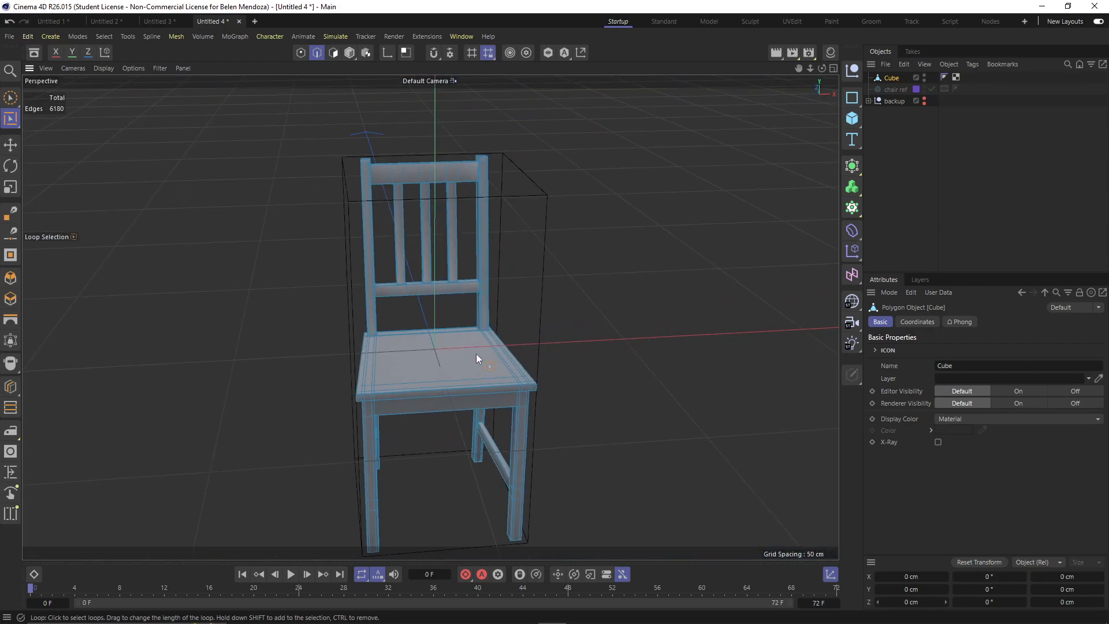